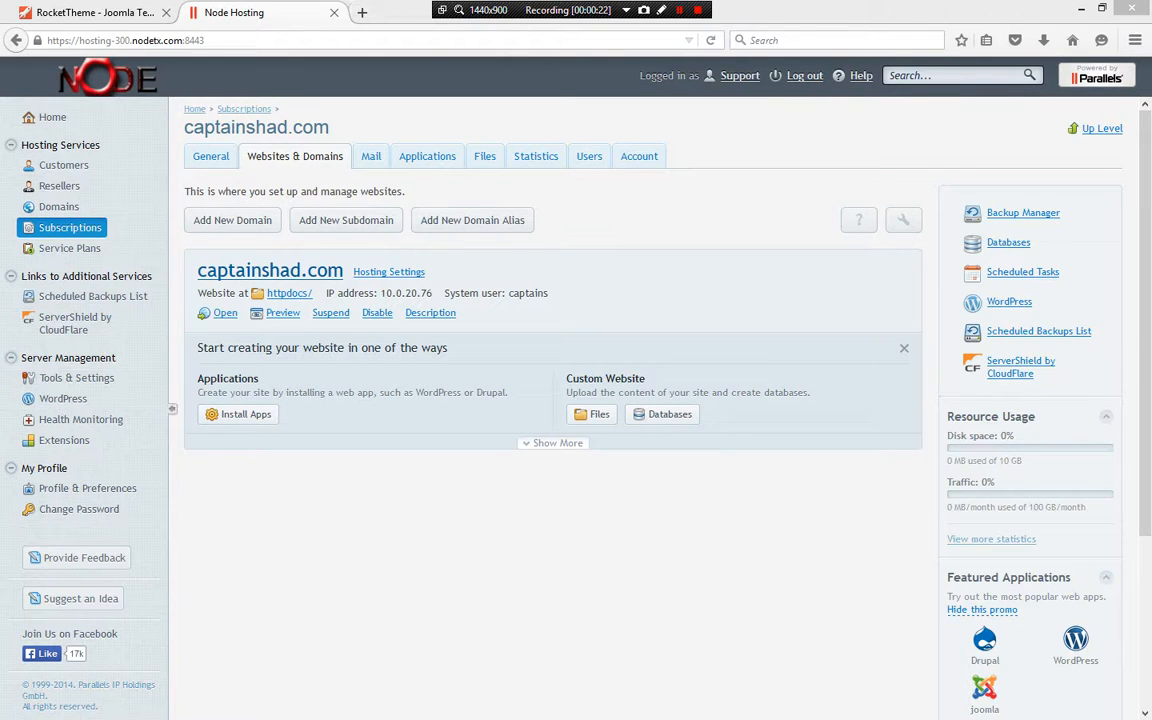
Copy the captainshad.com domain name and open that site in a new browser tab
left_click_drag(186, 270, 305, 271)
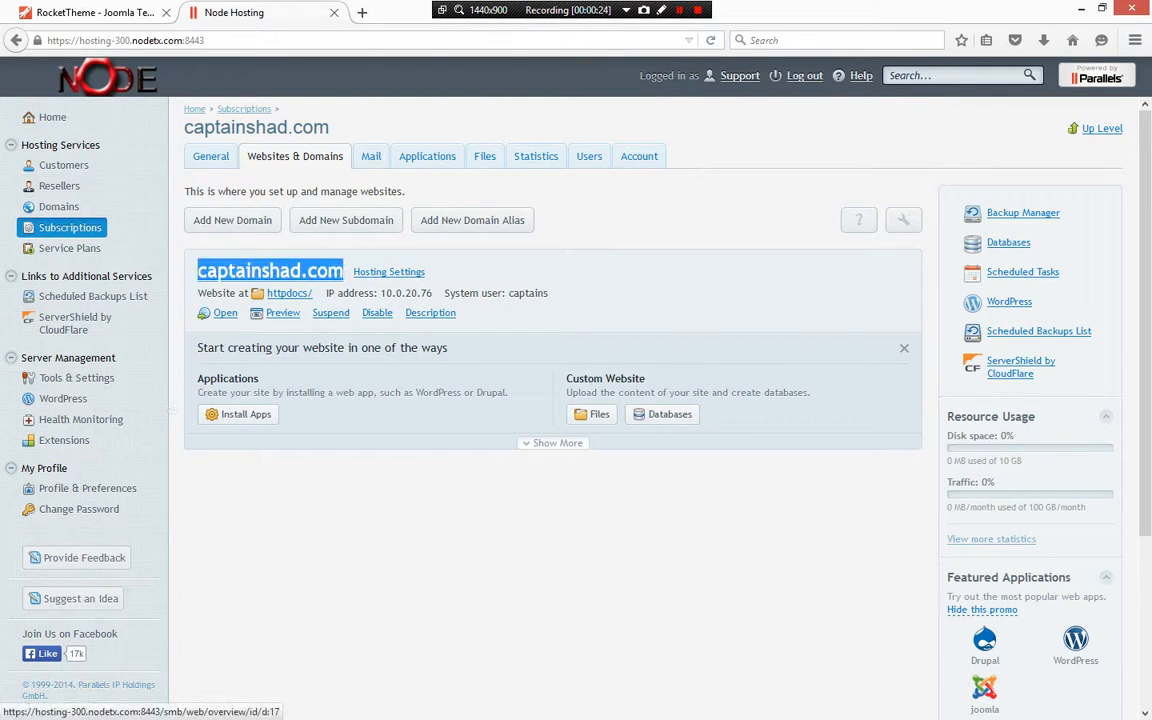
key("ctrl+c")
key("ctrl+t")
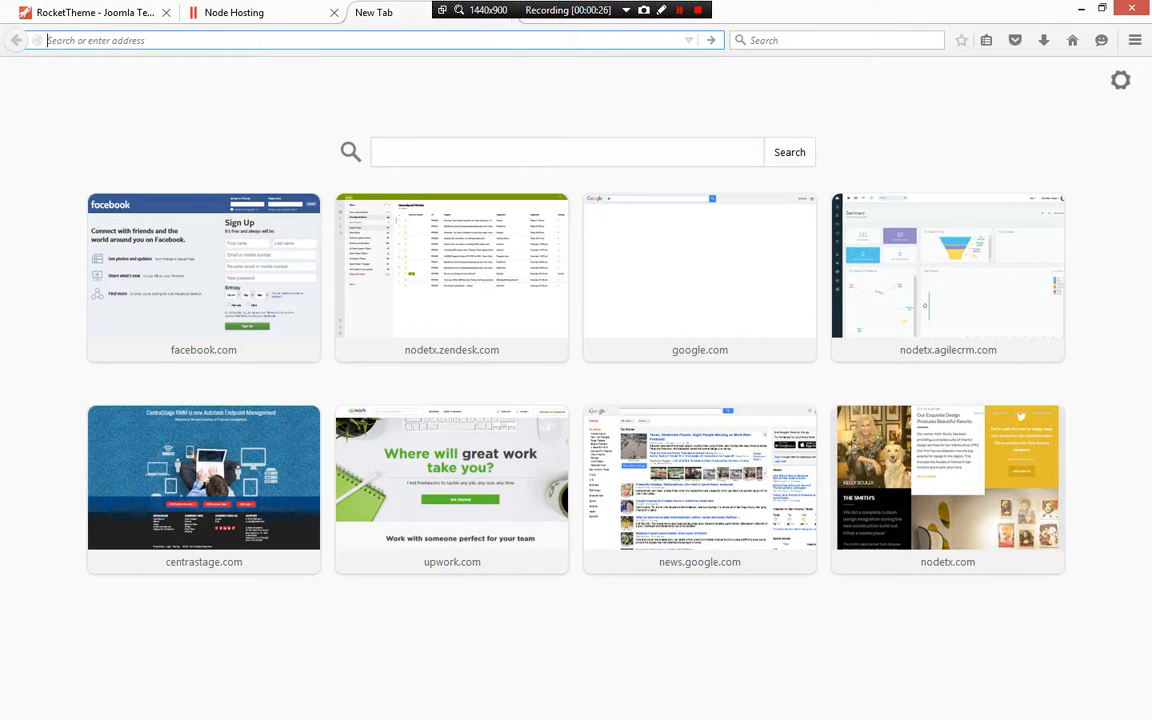
key("ctrl+v")
key("Return")
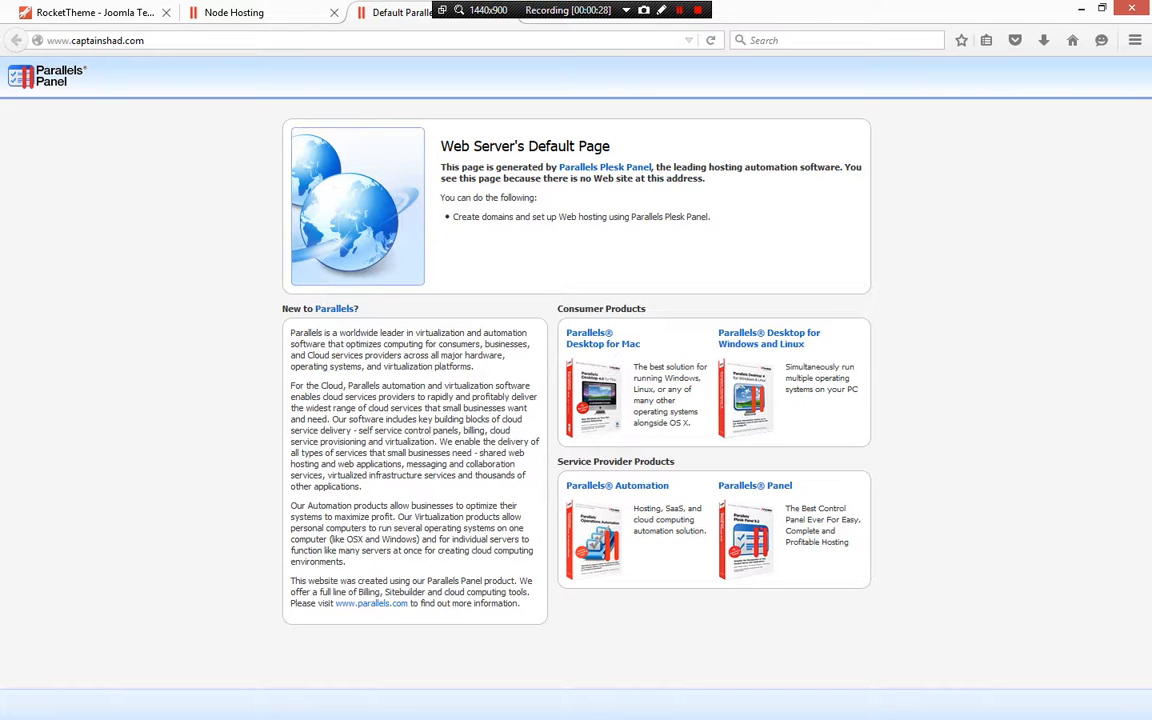
key("ctrl+shift+Tab")
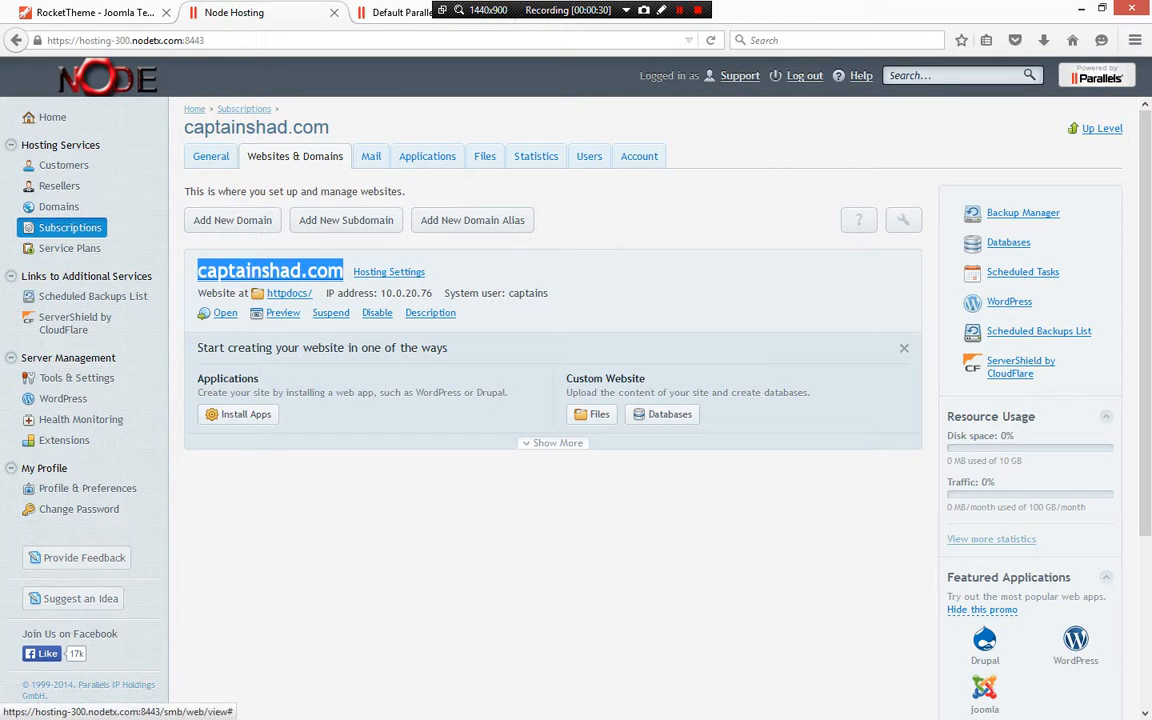
left_click(560, 272)
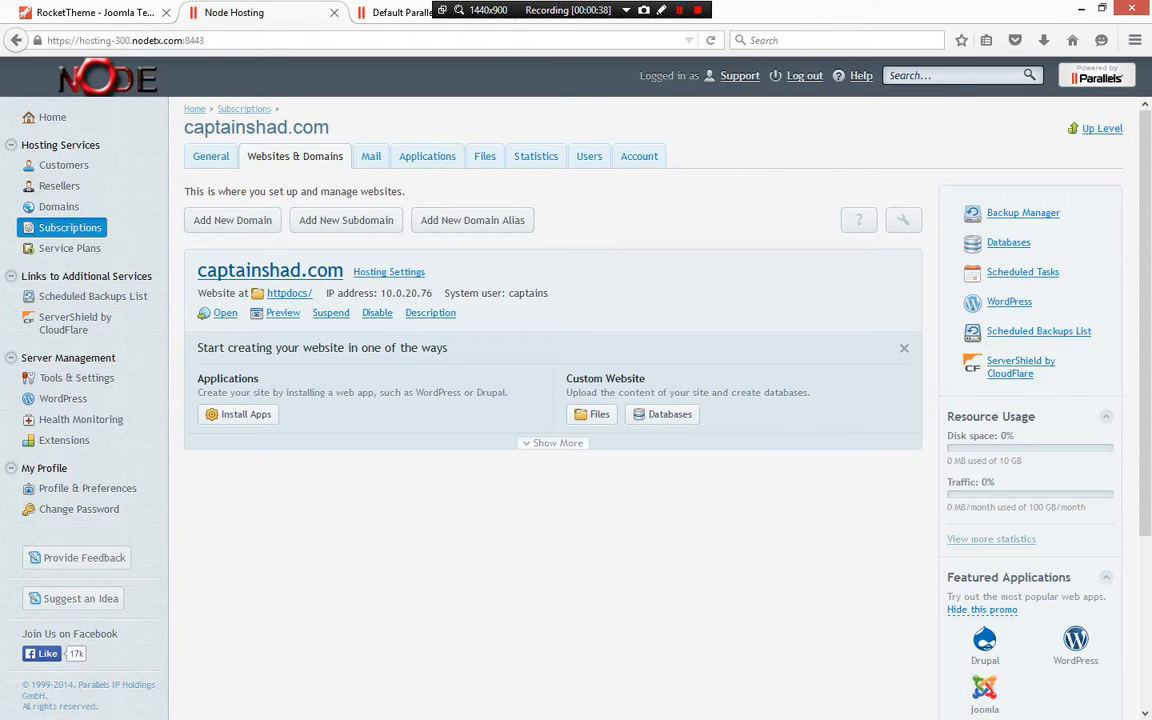
scroll(576, 400, "down", 1)
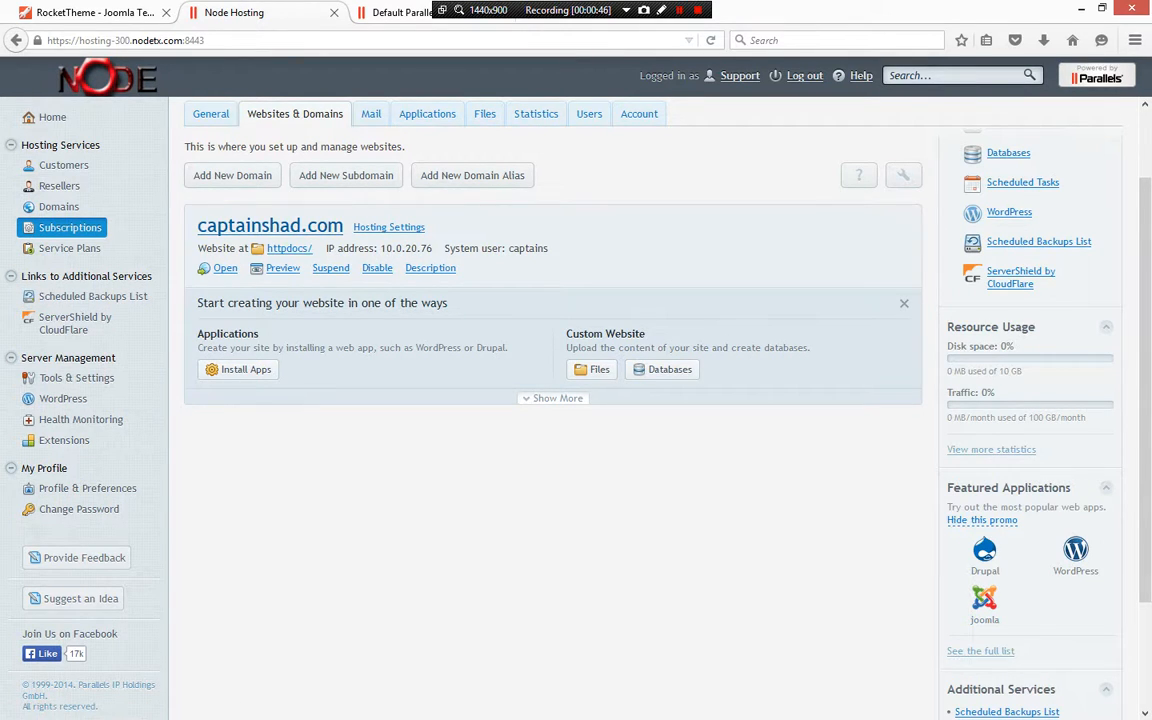
scroll(576, 400, "up", 1)
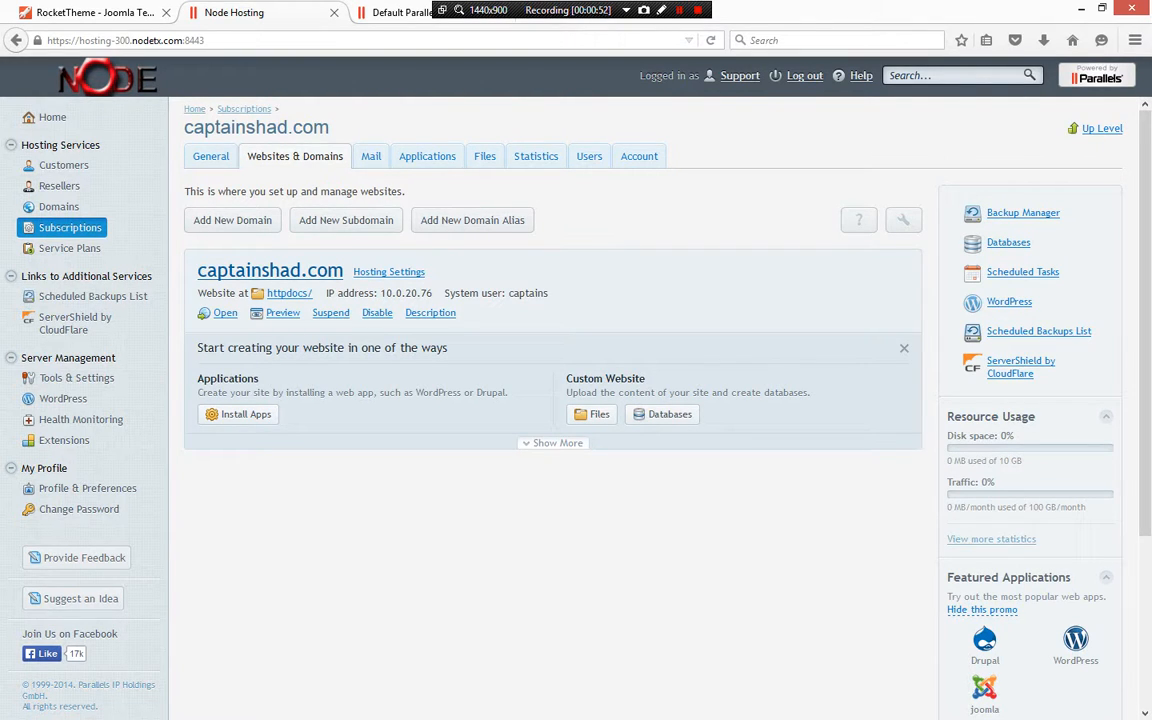
Browse the RocketTheme Joomla templates gallery
key("ctrl+shift+Tab")
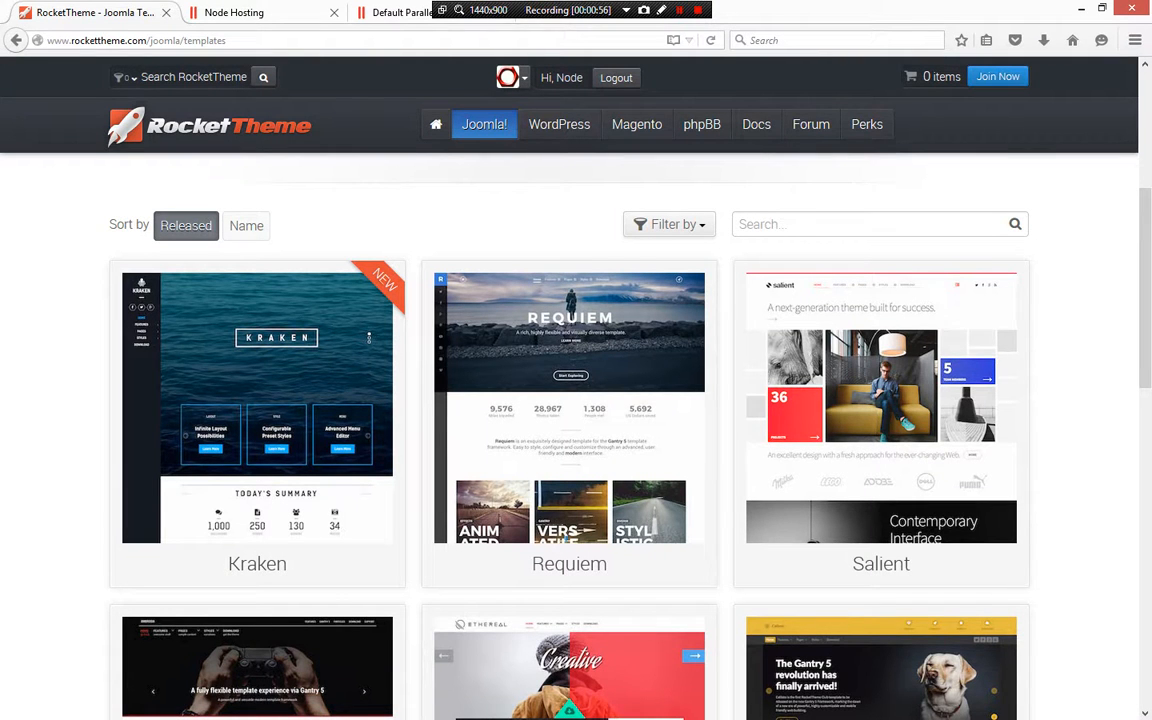
scroll(570, 400, "down", 2)
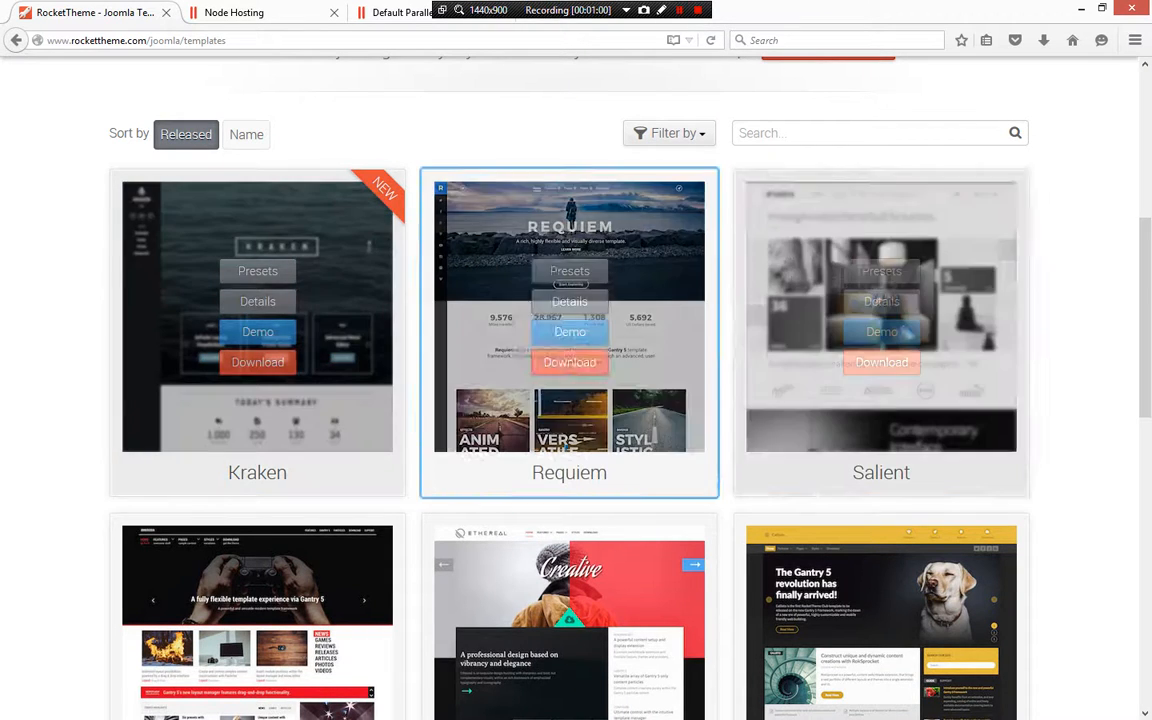
scroll(570, 400, "down", 4)
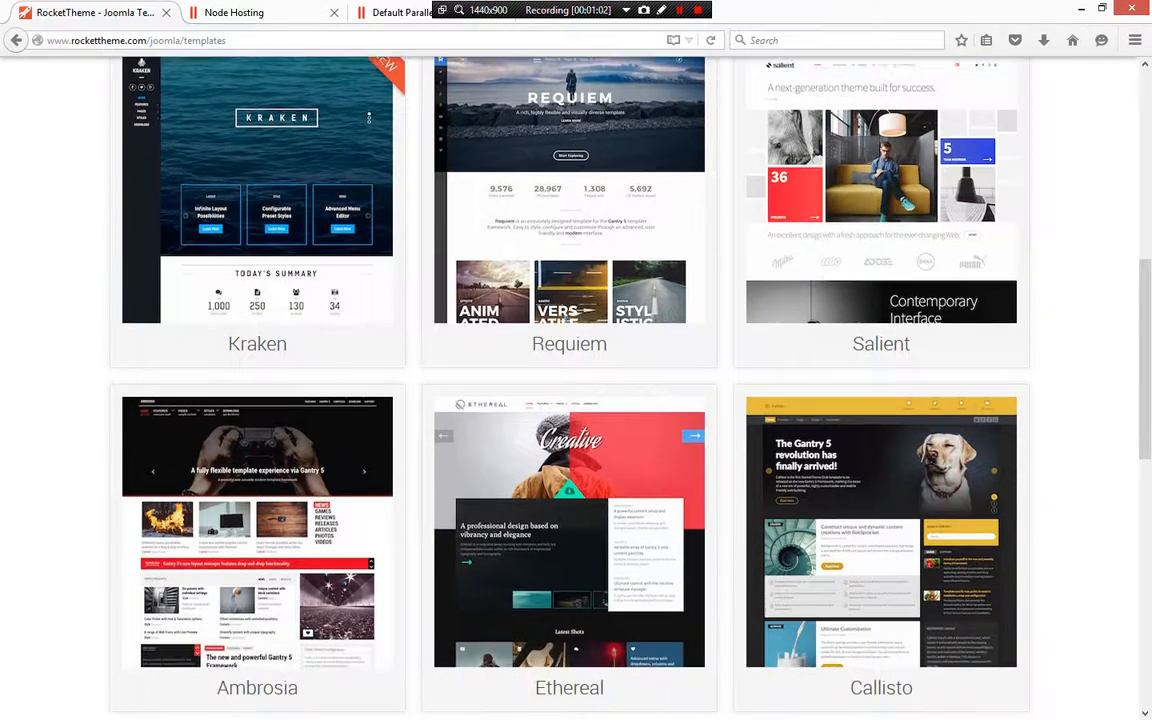
scroll(570, 400, "up", 2)
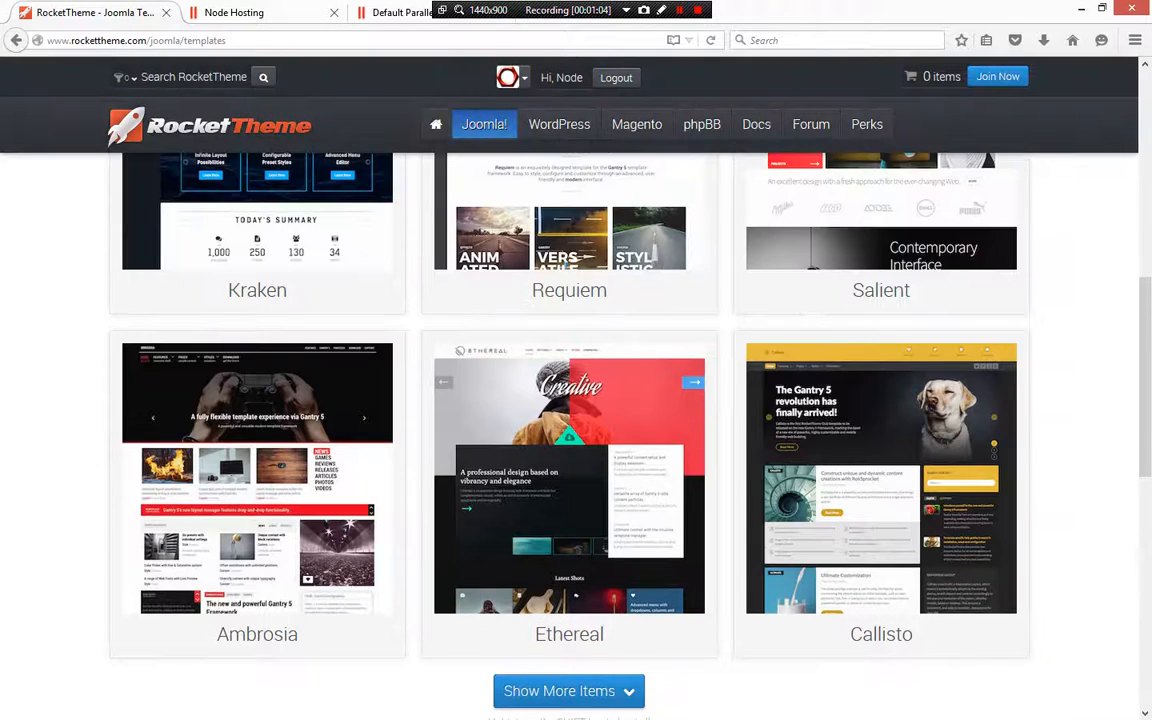
scroll(570, 400, "up", 3)
scroll(570, 400, "down", 1)
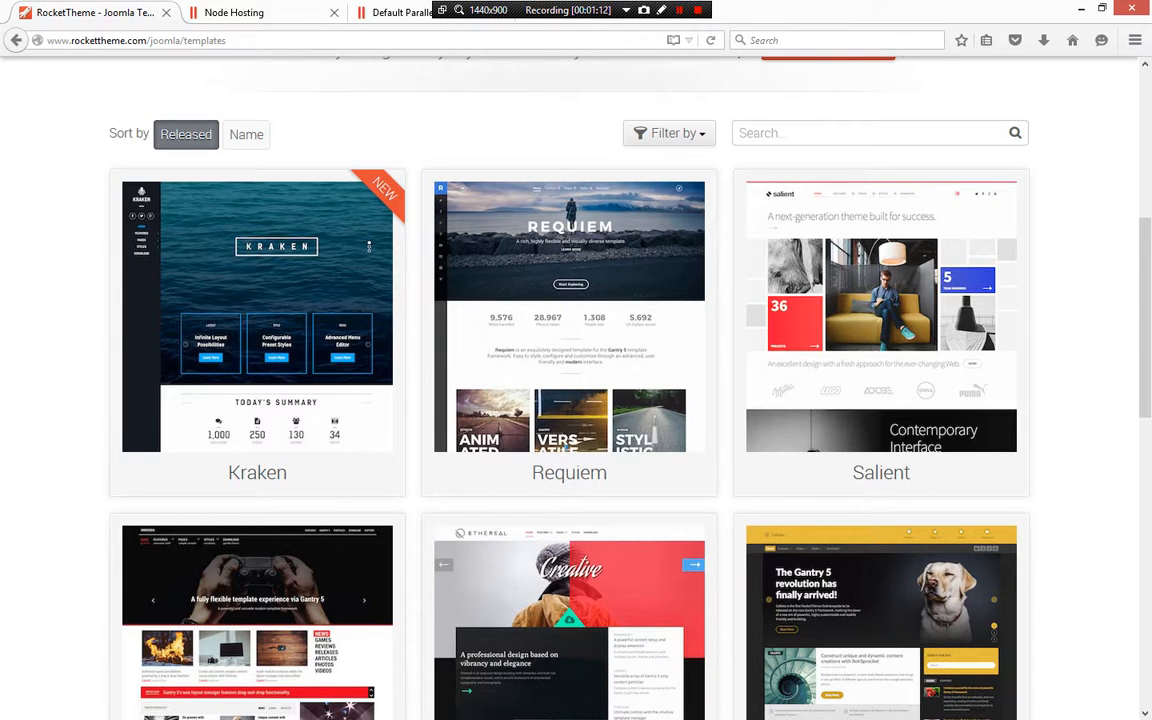
Open the live demo of the Kraken template
mouse_move(258, 301)
mouse_move(258, 332)
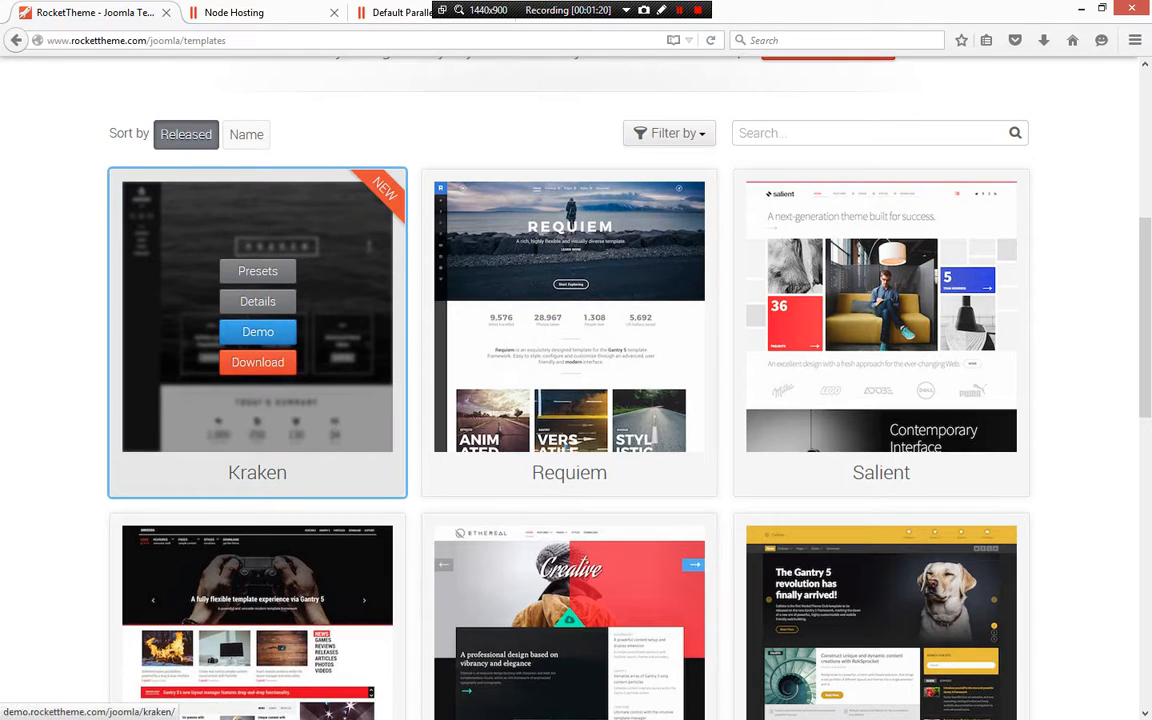
left_click(258, 331)
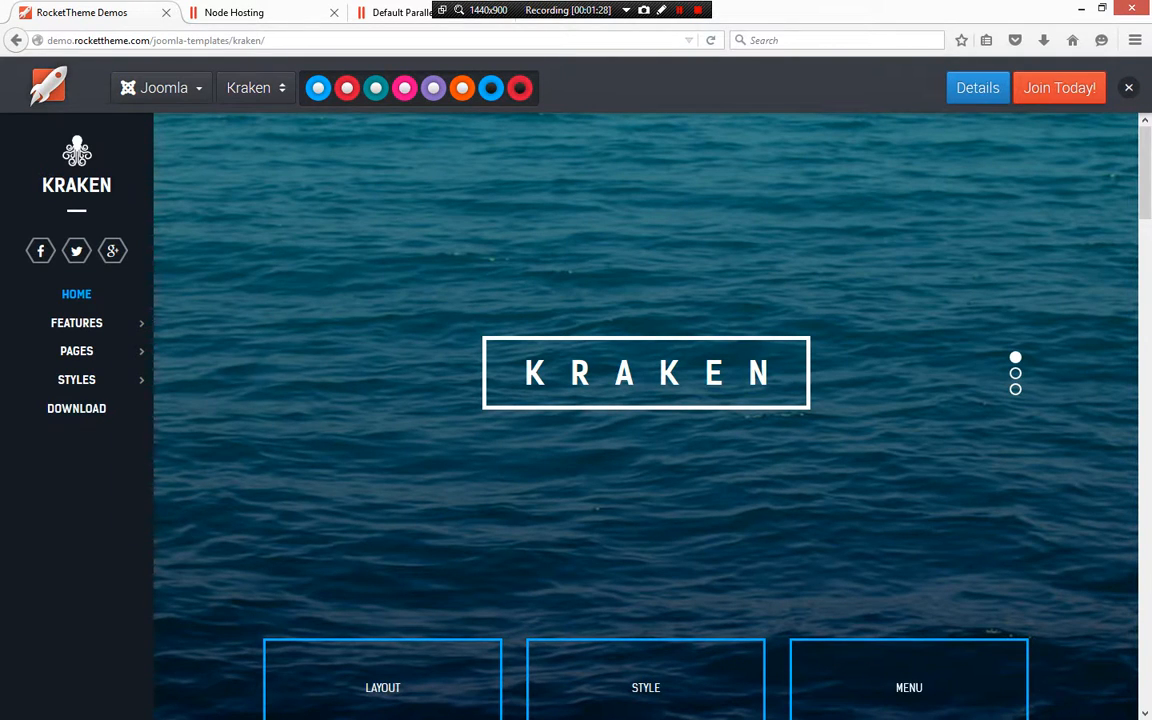
Scroll through the Kraken demo home page to review its layout and sections
mouse_move(77, 351)
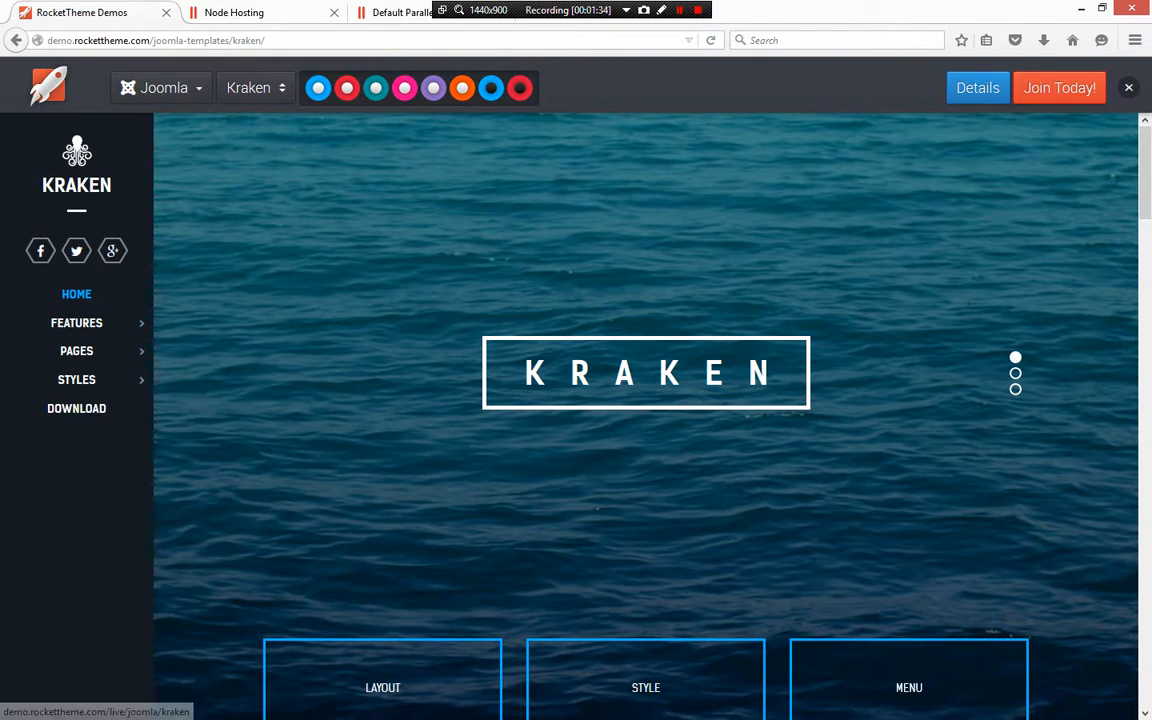
scroll(645, 400, "down", 2)
scroll(645, 400, "down", 7)
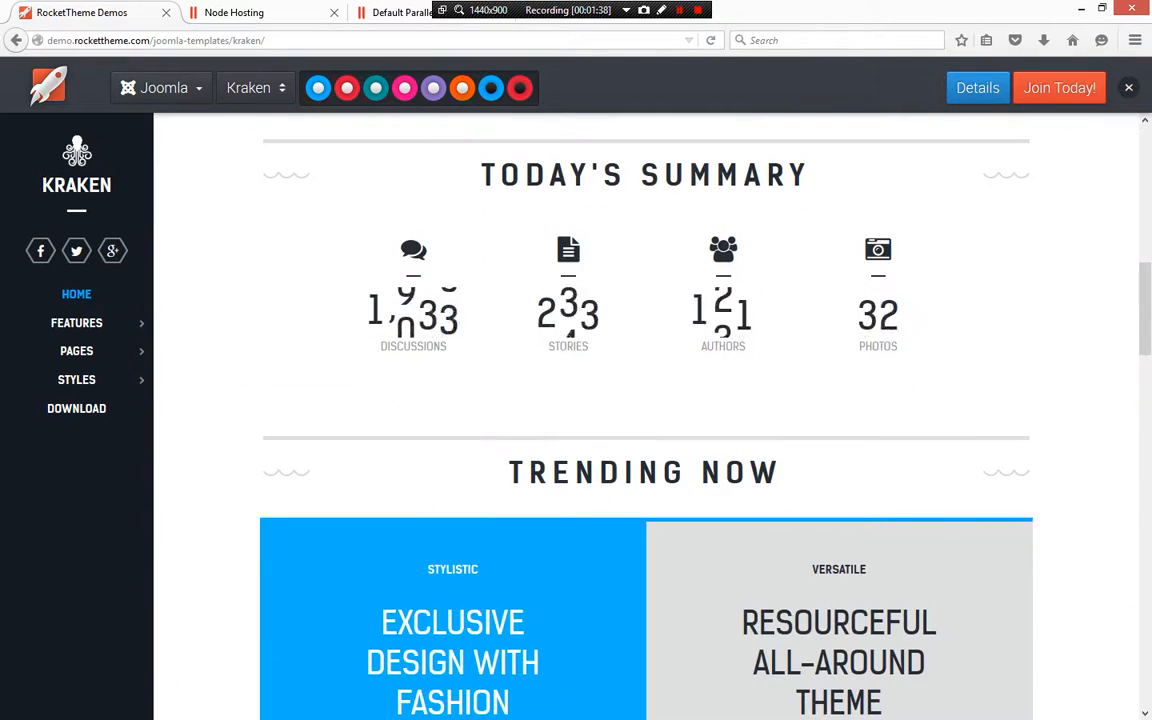
scroll(645, 400, "down", 6)
scroll(645, 400, "down", 3)
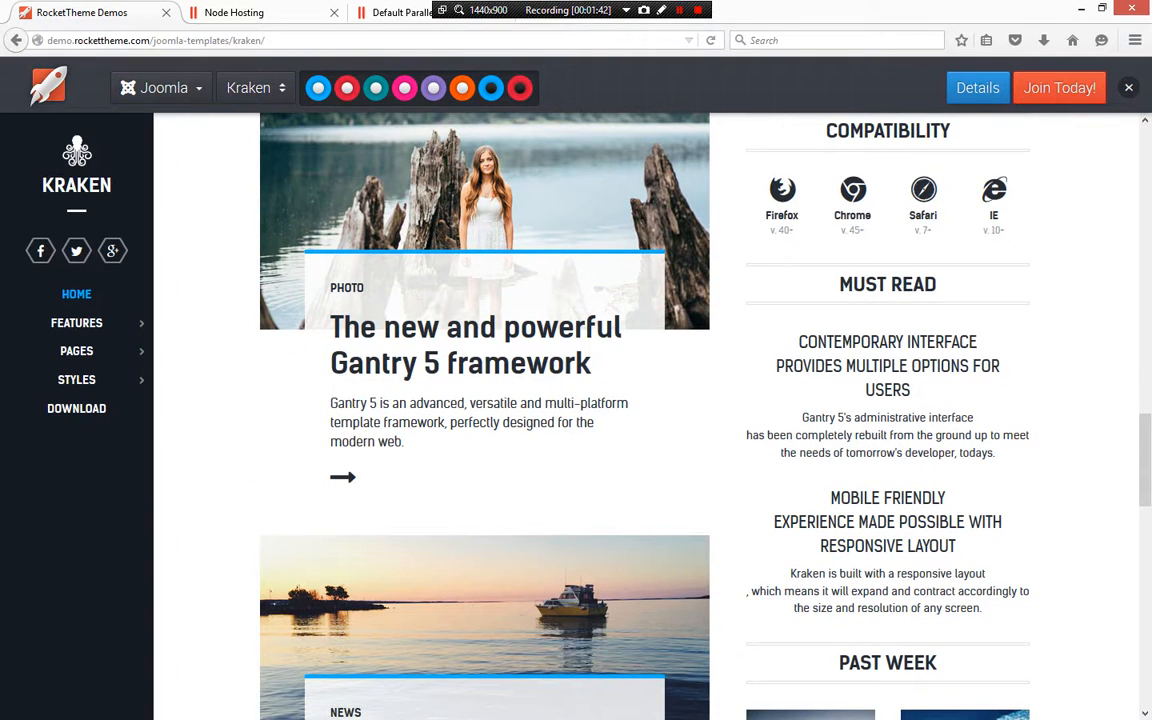
scroll(645, 400, "up", 2)
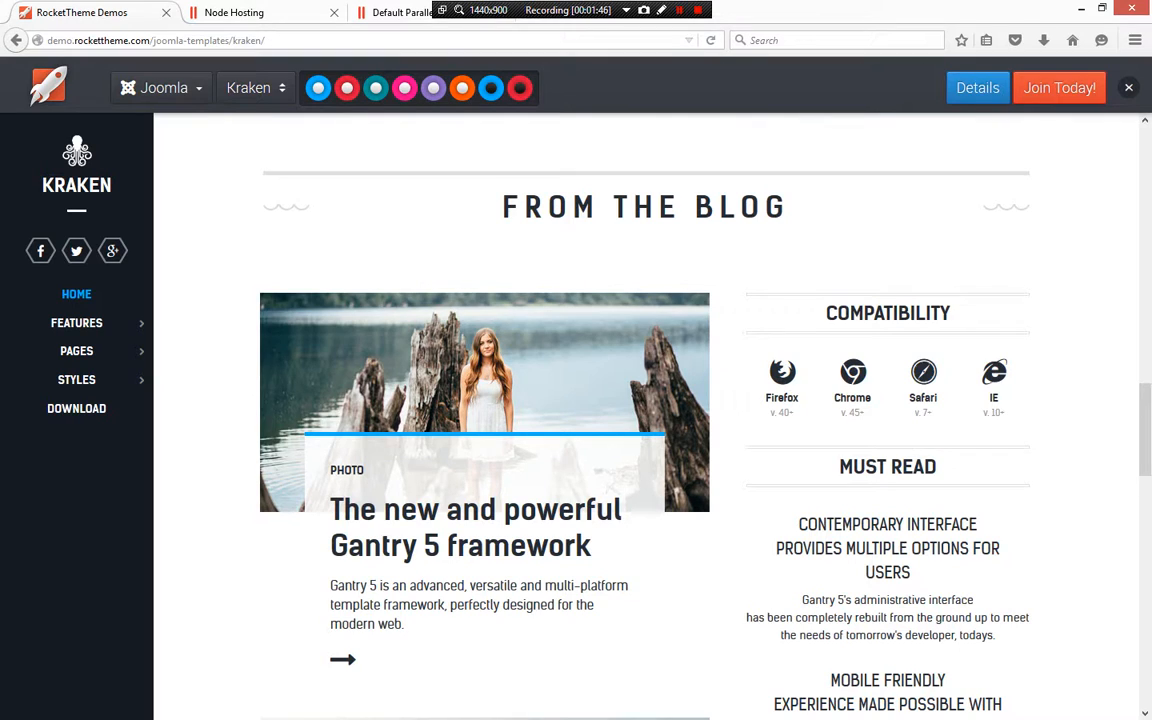
scroll(645, 400, "down", 3)
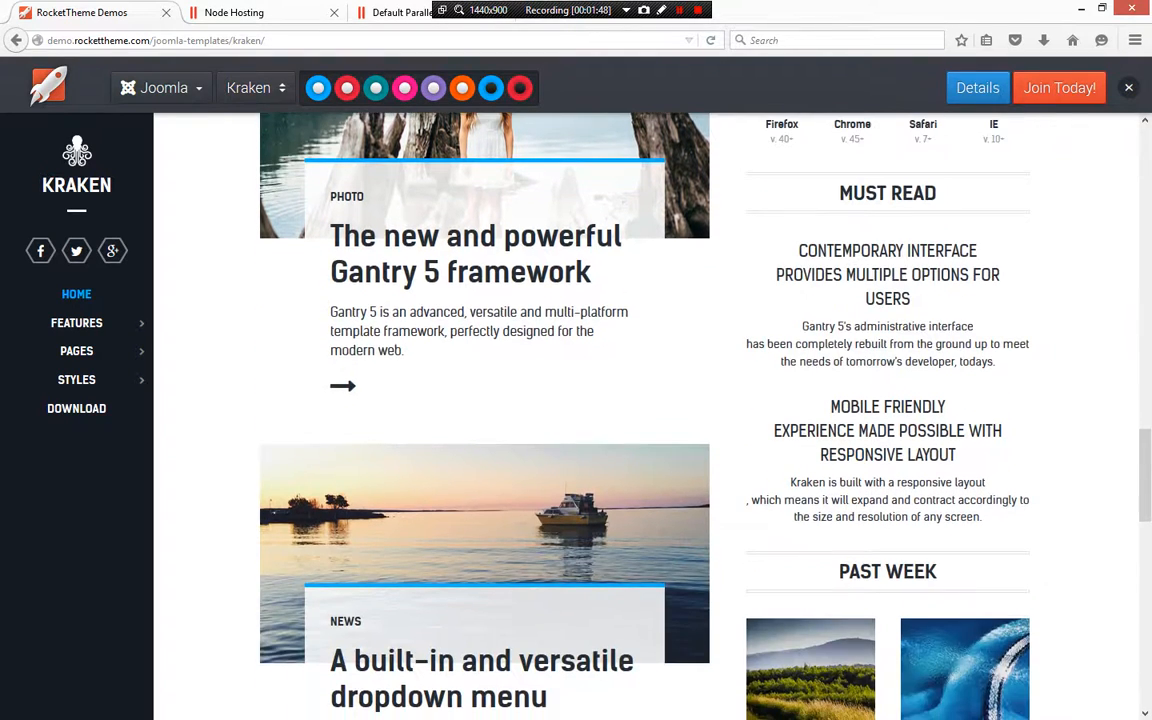
scroll(645, 400, "down", 6)
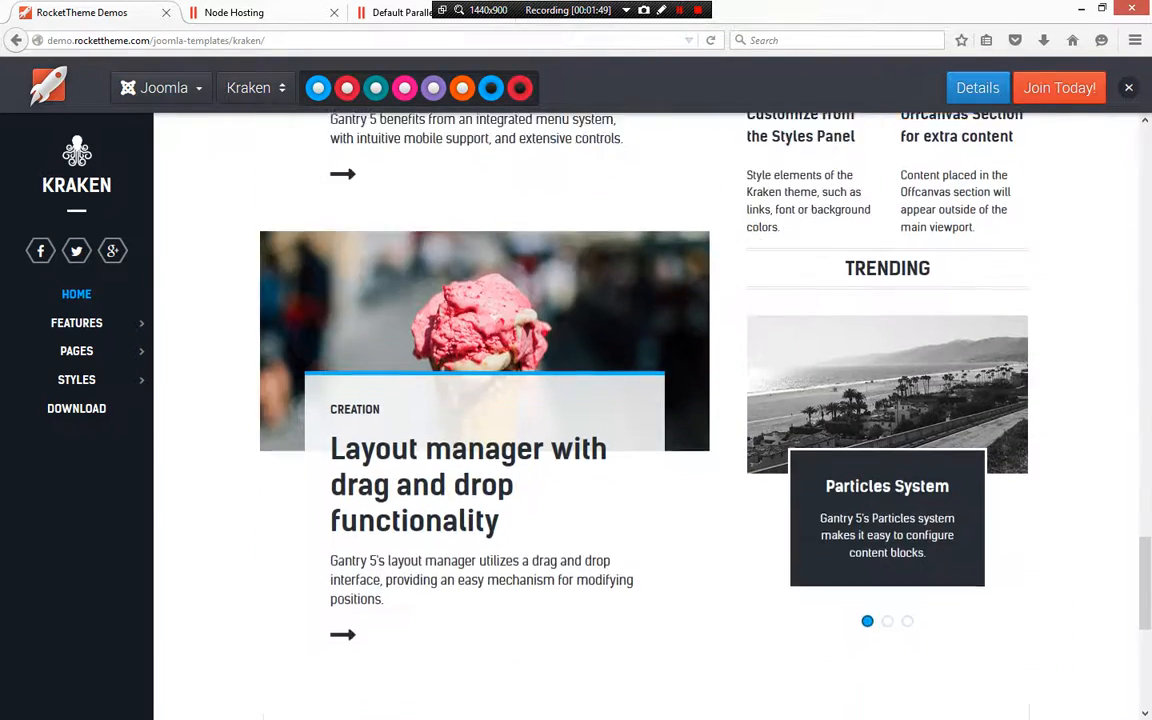
scroll(645, 400, "down", 4)
scroll(645, 400, "up", 7)
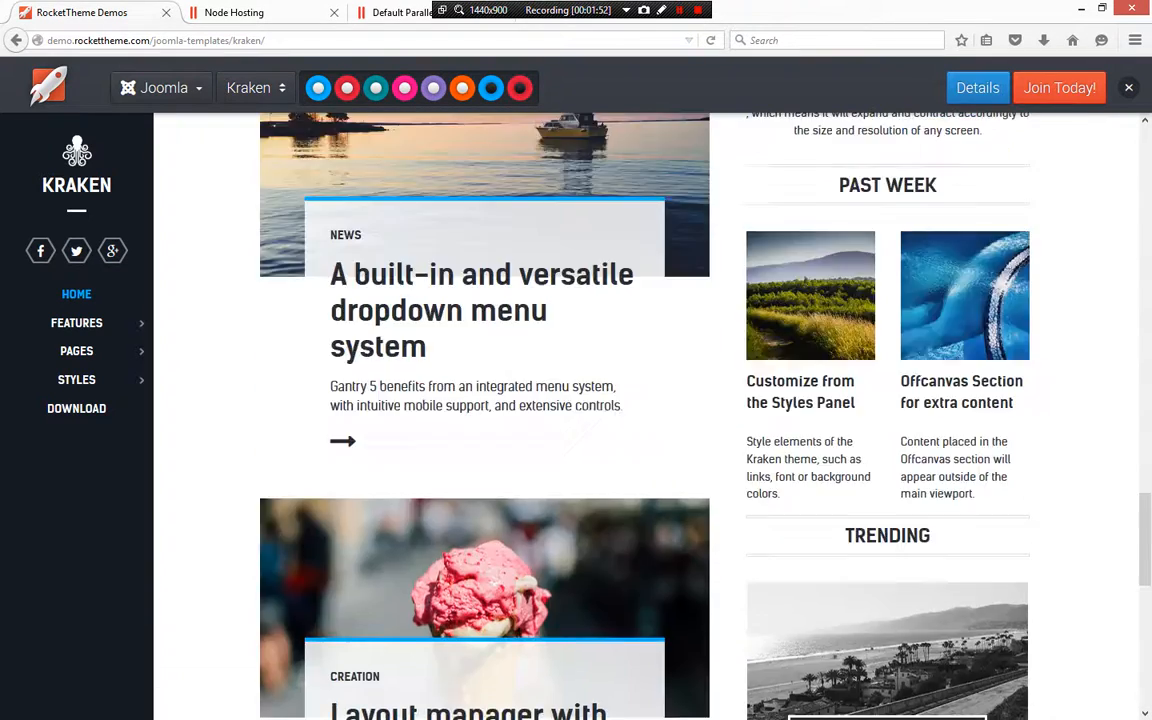
scroll(645, 400, "up", 10)
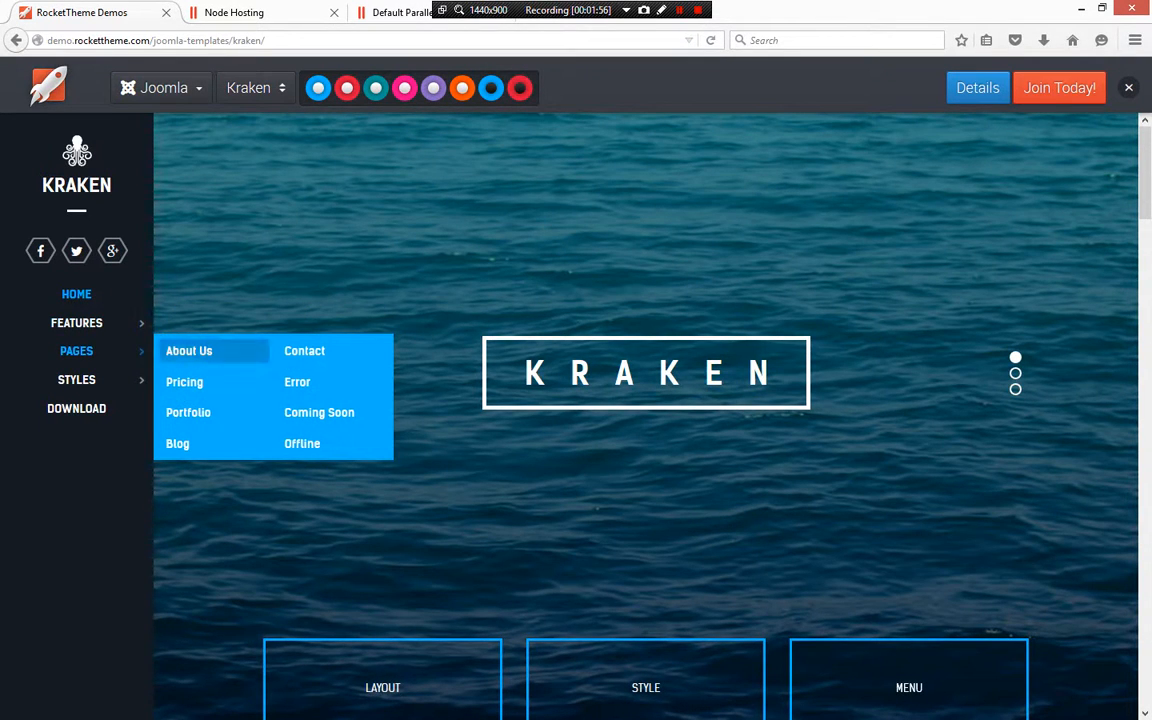
Open the demo's About Us page and scroll through it
left_click(189, 351)
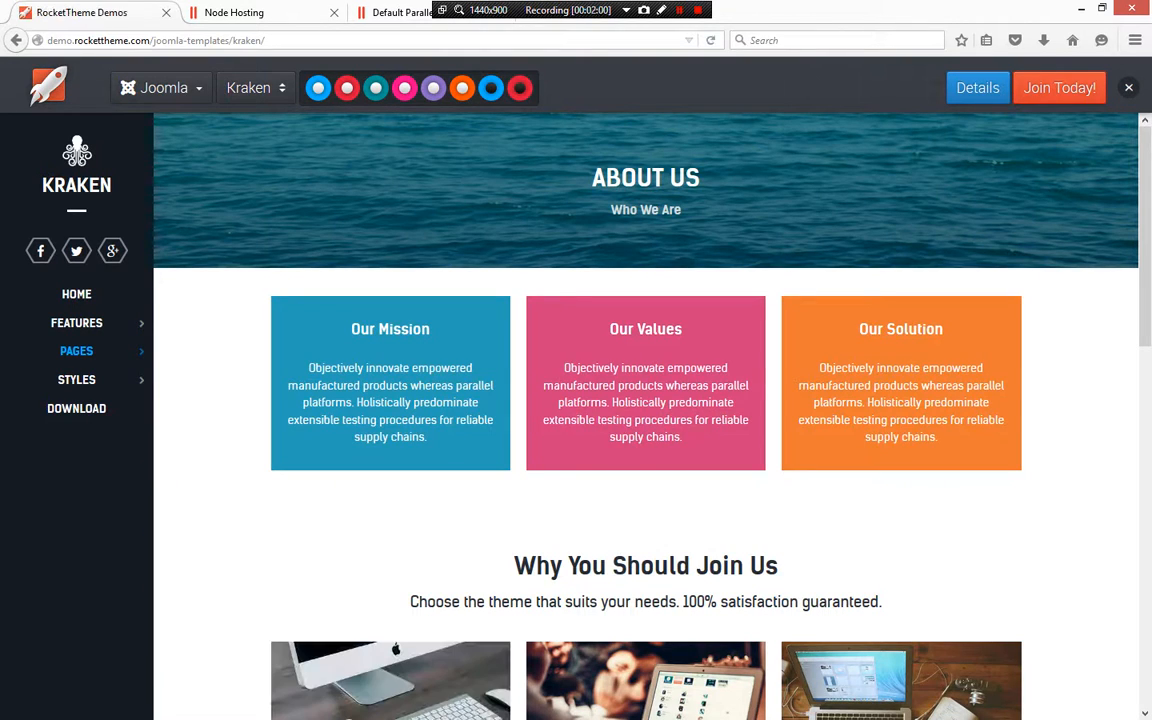
scroll(645, 415, "down", 5)
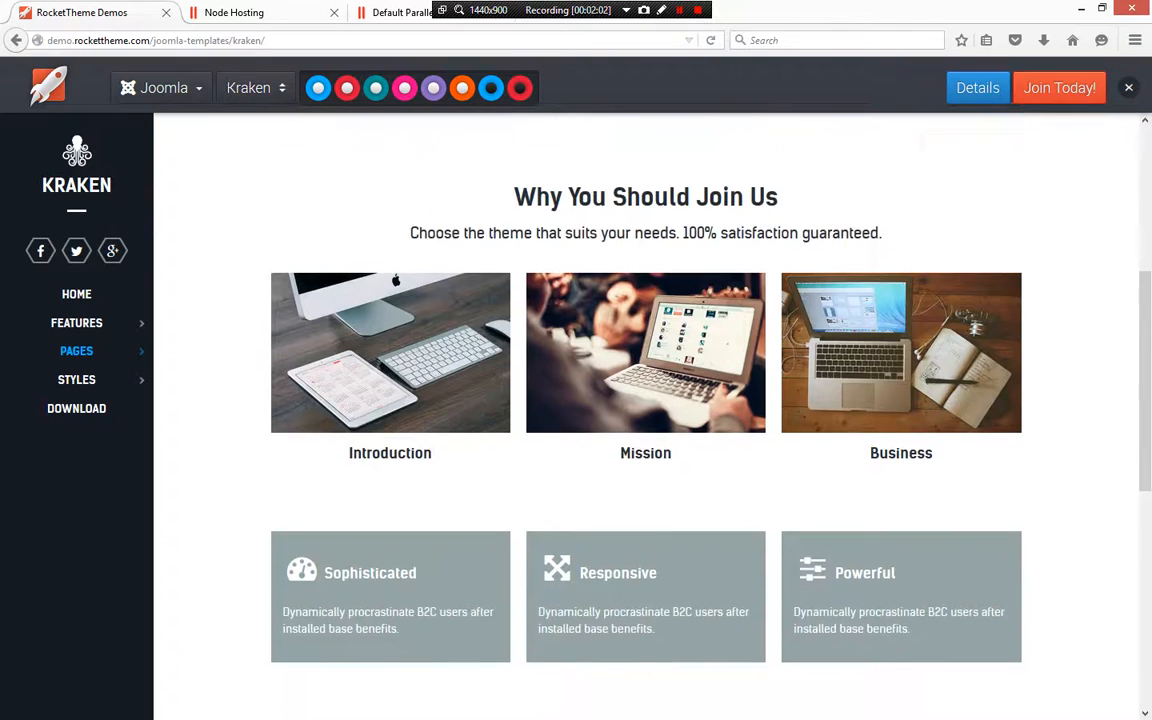
scroll(645, 415, "down", 1)
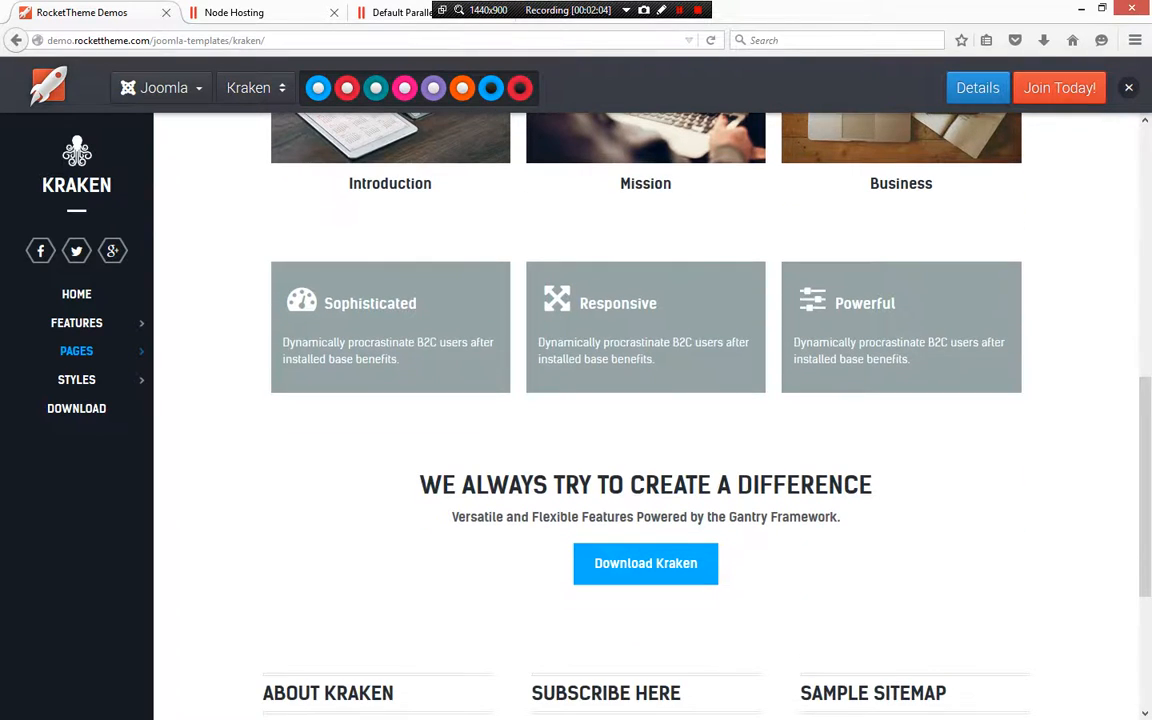
scroll(645, 415, "down", 3)
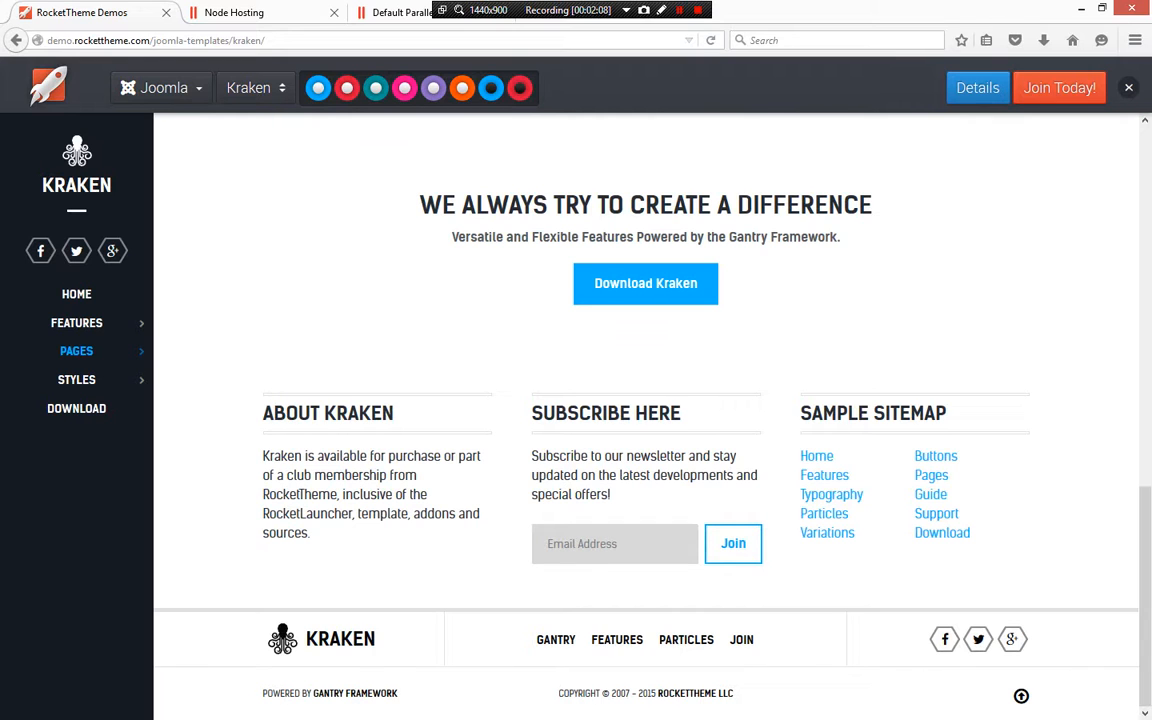
scroll(645, 415, "up", 10)
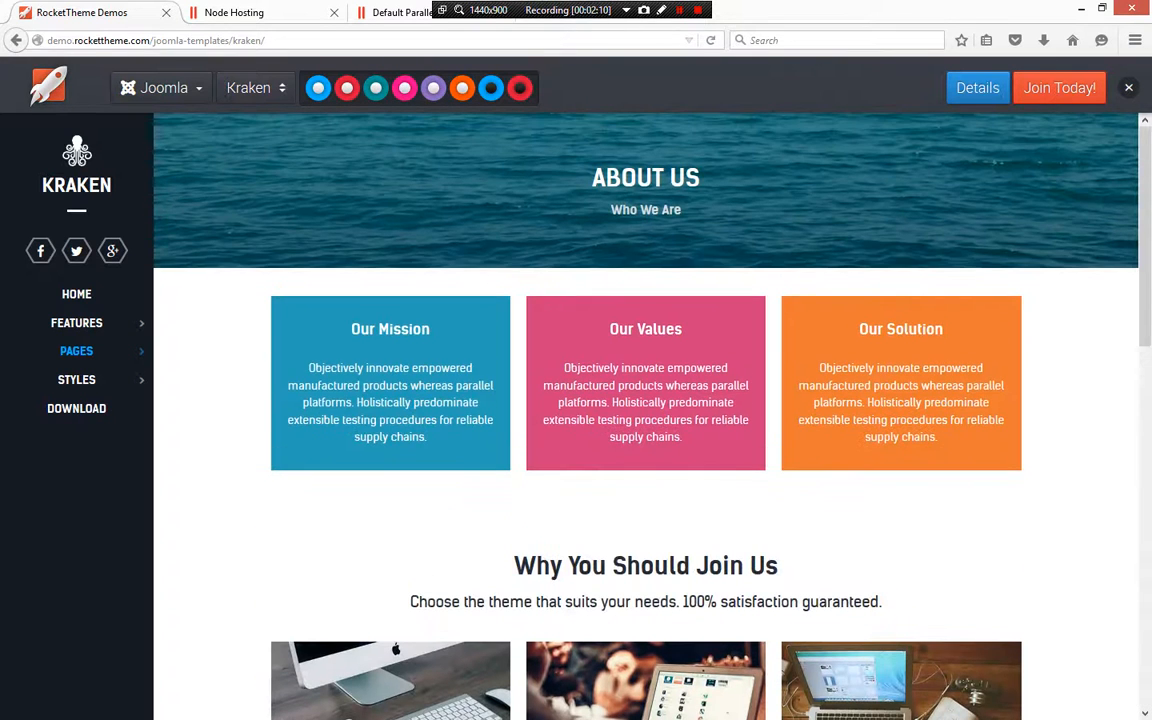
Save the Kraken Joomla 3.4 RocketLauncher package from the template's Download files
mouse_move(77, 351)
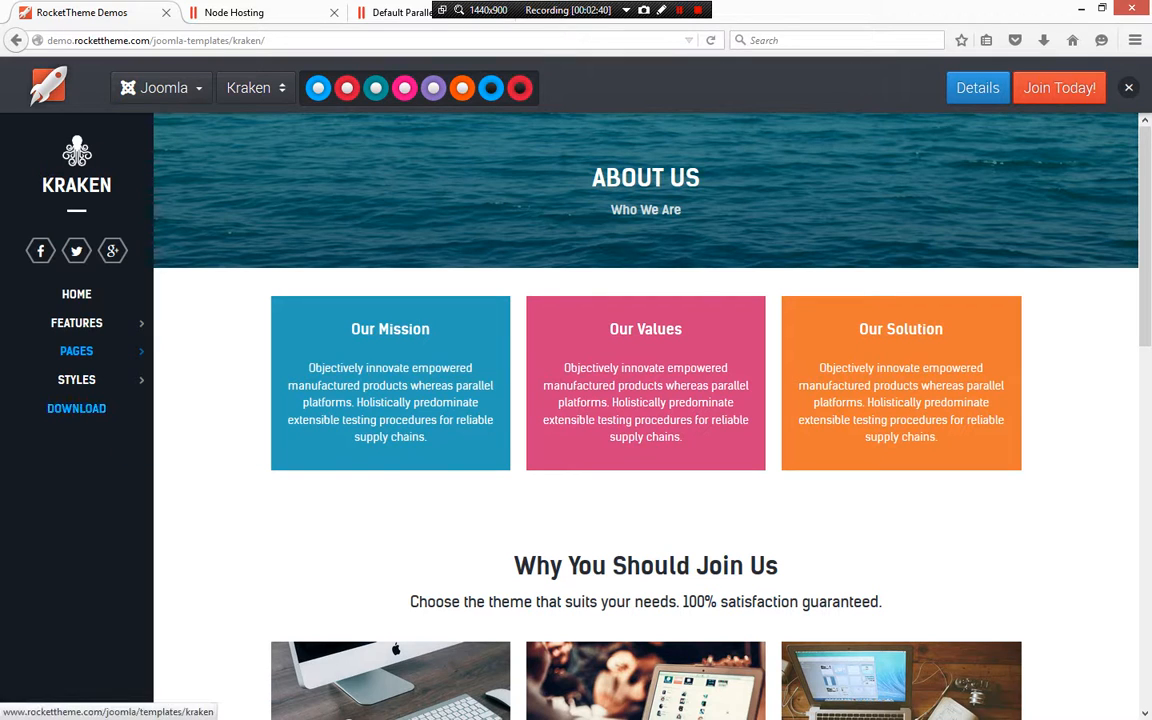
left_click(76, 408)
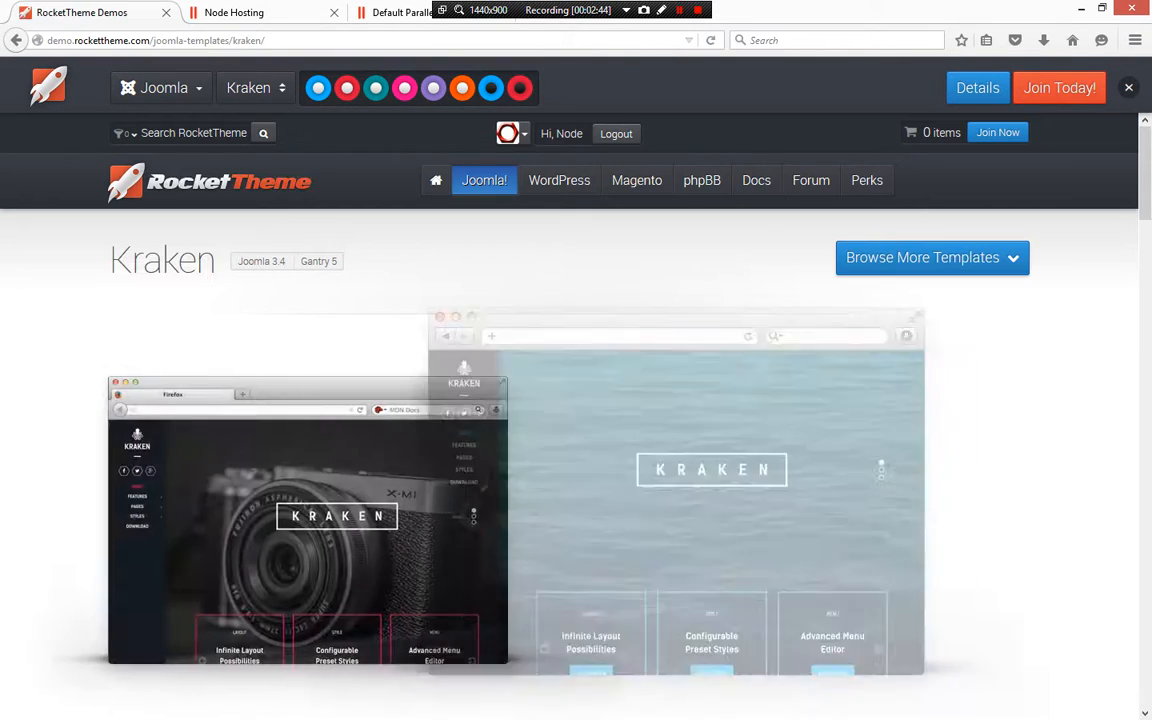
scroll(499, 307, "down", 5)
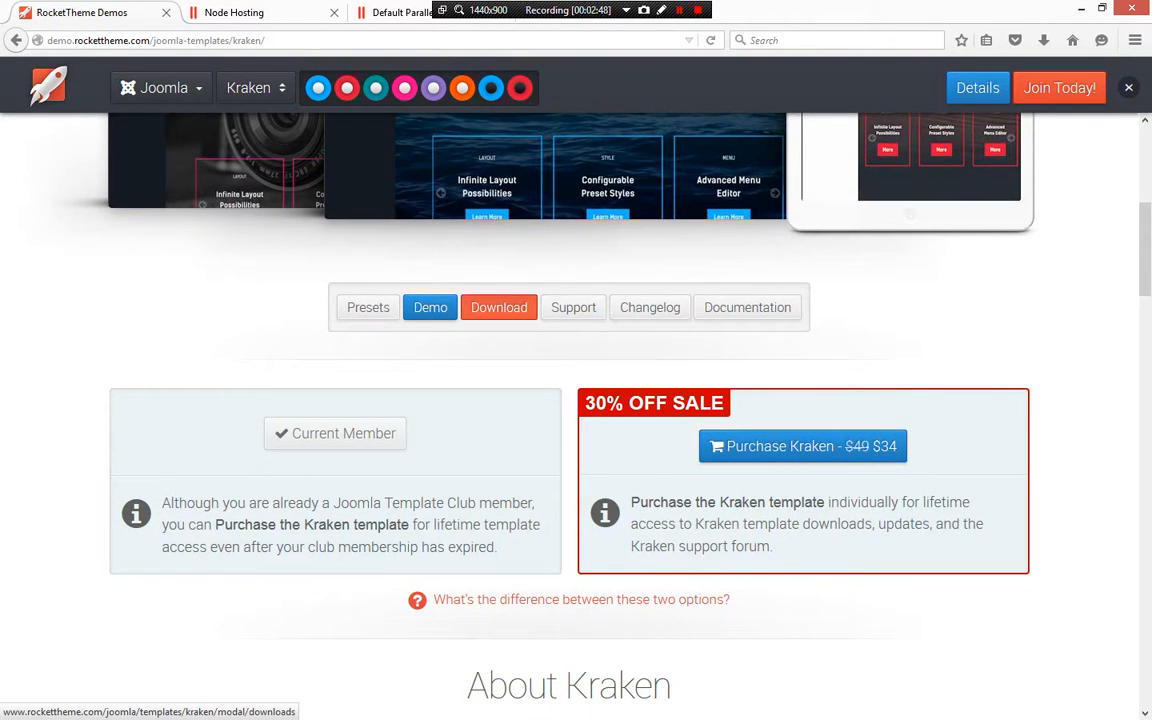
left_click(499, 307)
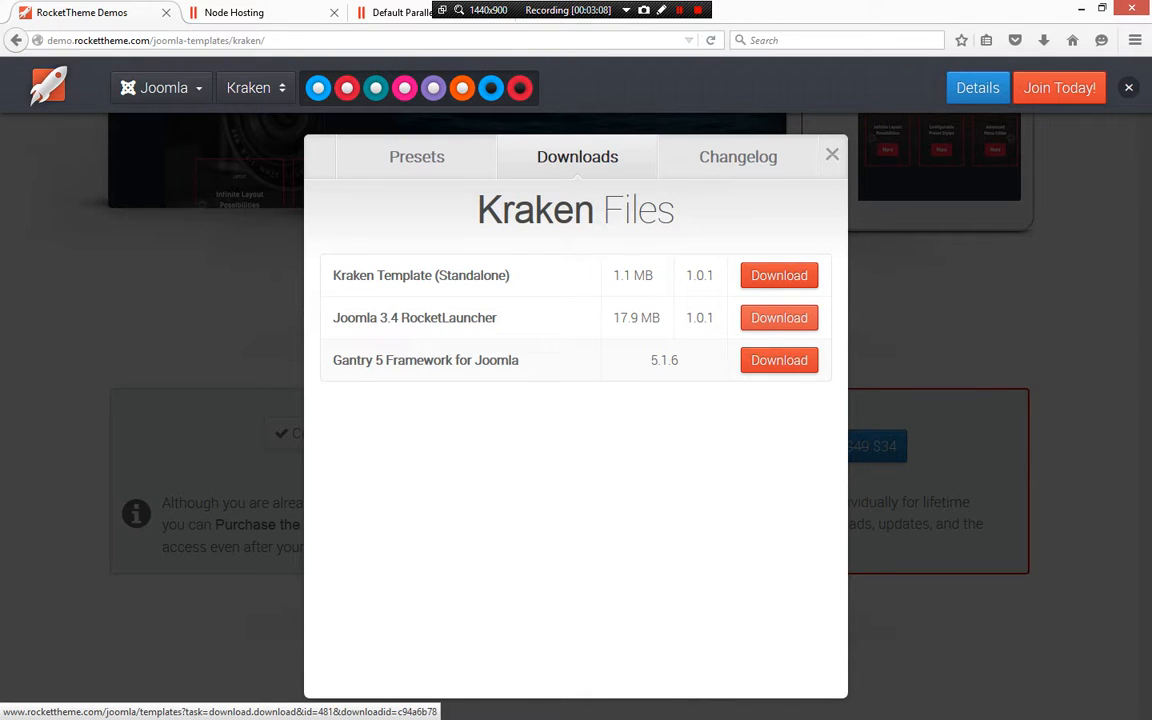
left_click(779, 318)
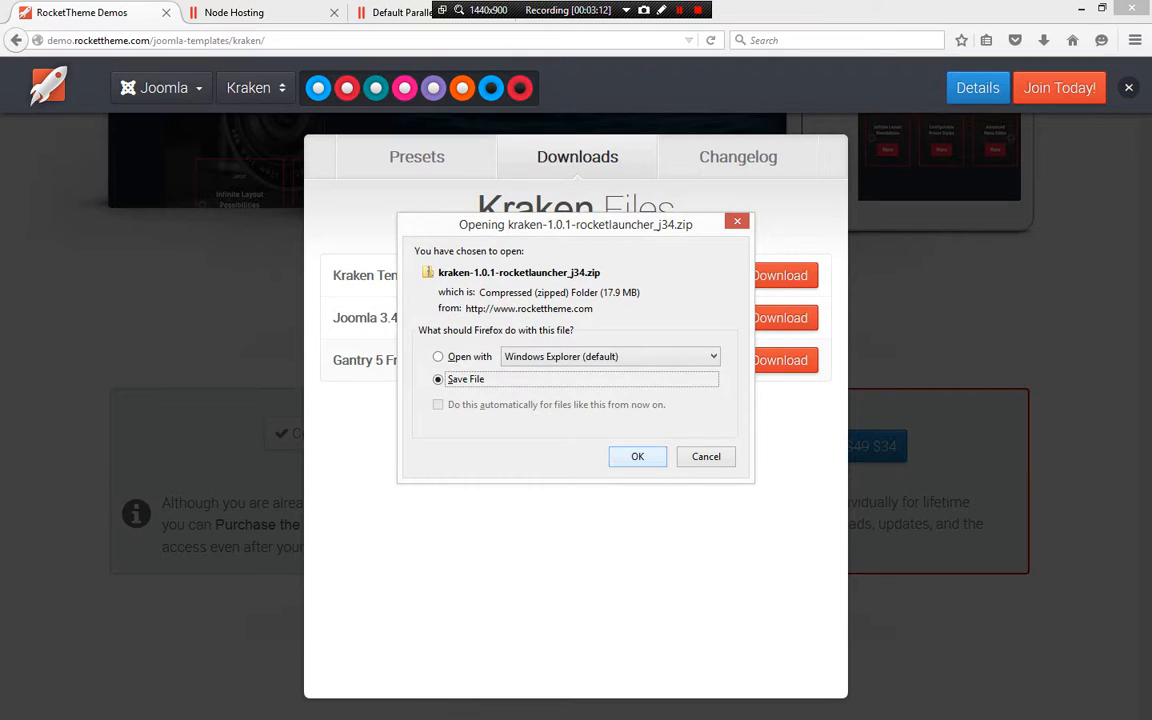
key("Return")
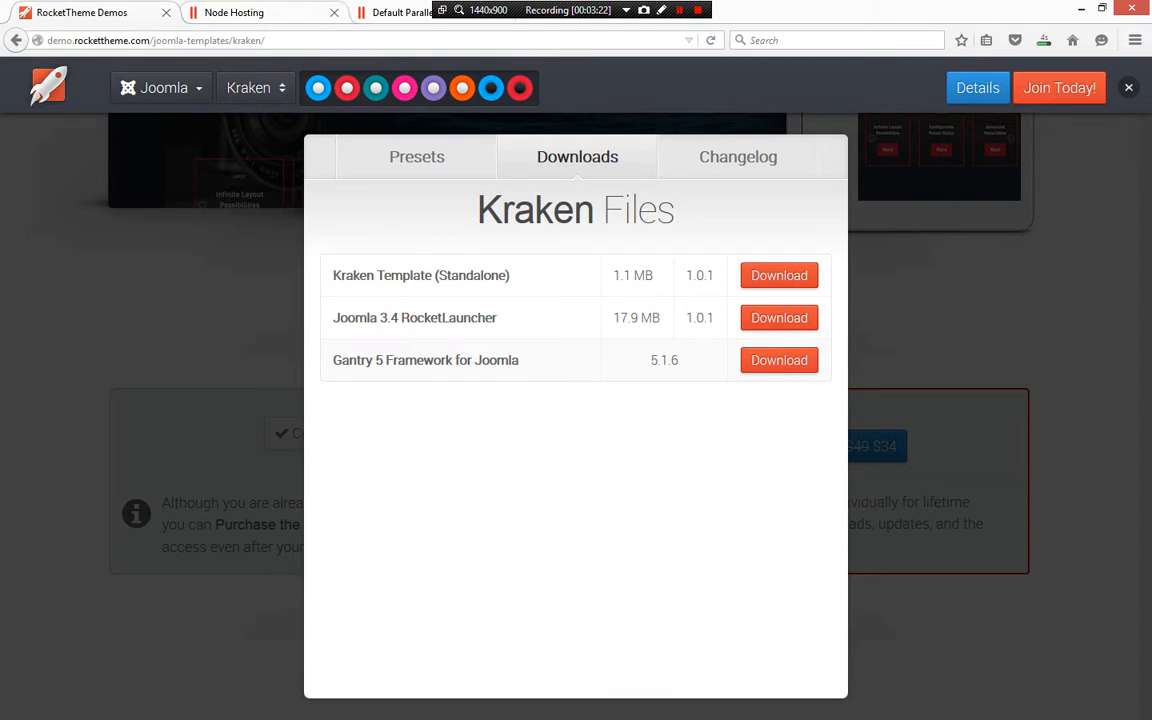
Open the site's httpdocs folder in the hosting panel's File Manager
key("ctrl+Tab")
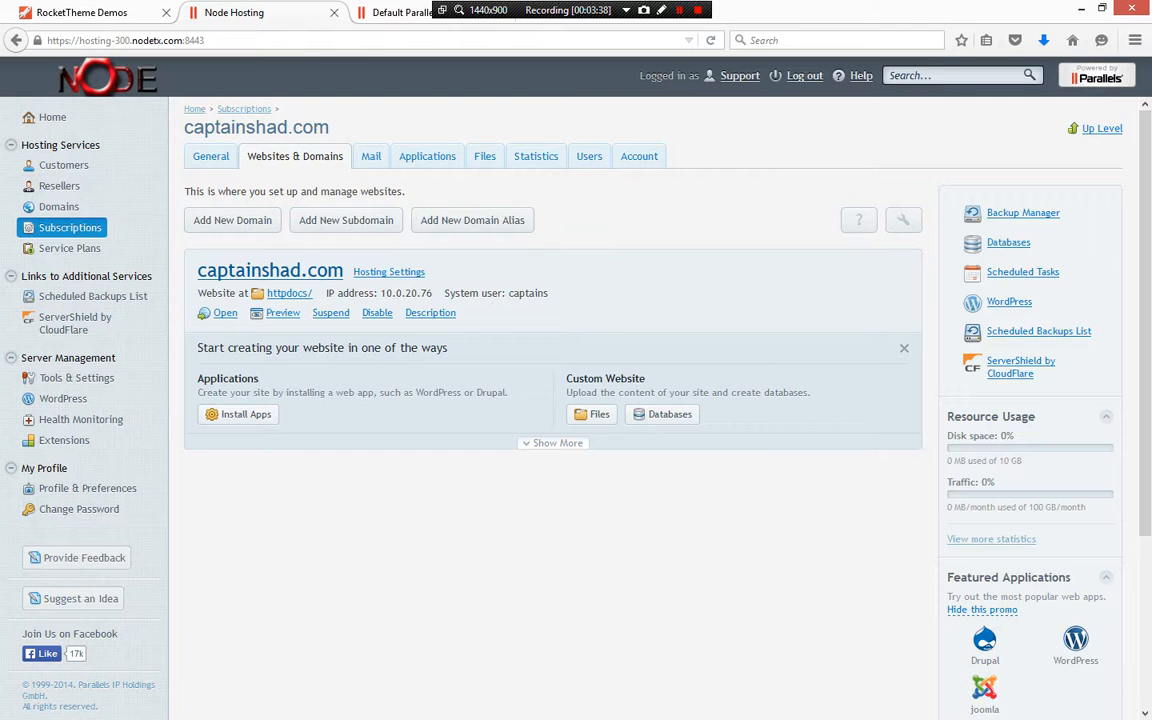
left_click(289, 293)
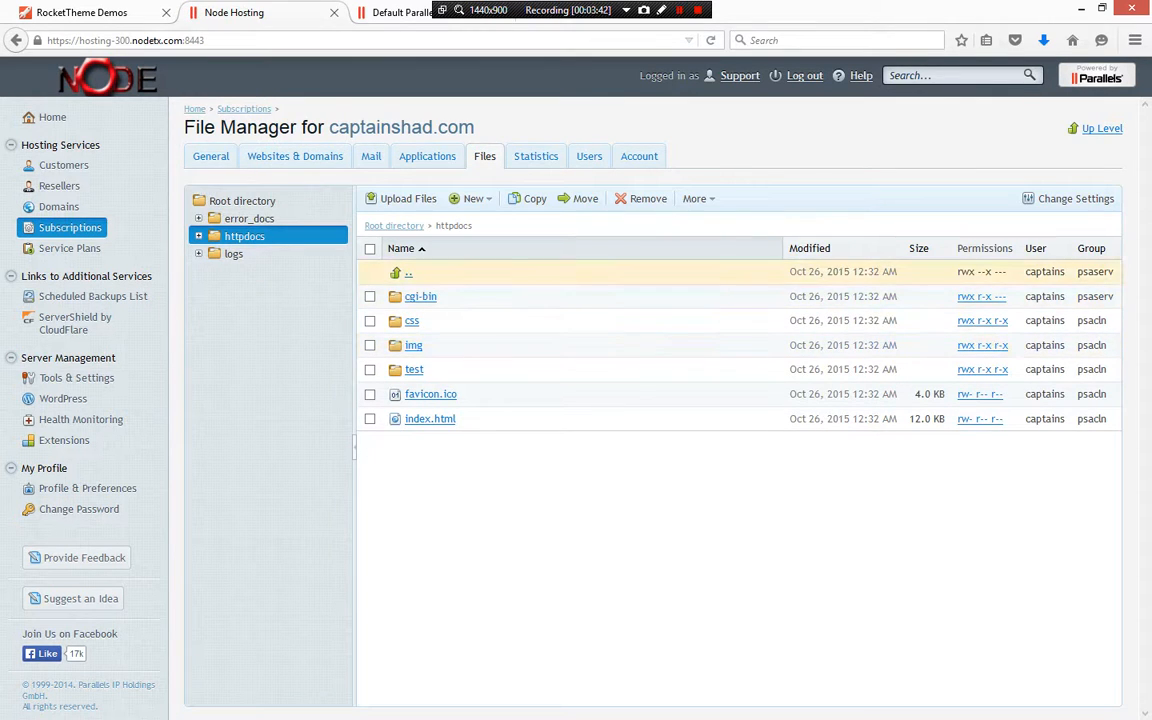
Upload the kraken-1.0.1-rocketlauncher_j34.zip package from Downloads into the httpdocs folder
left_click(400, 198)
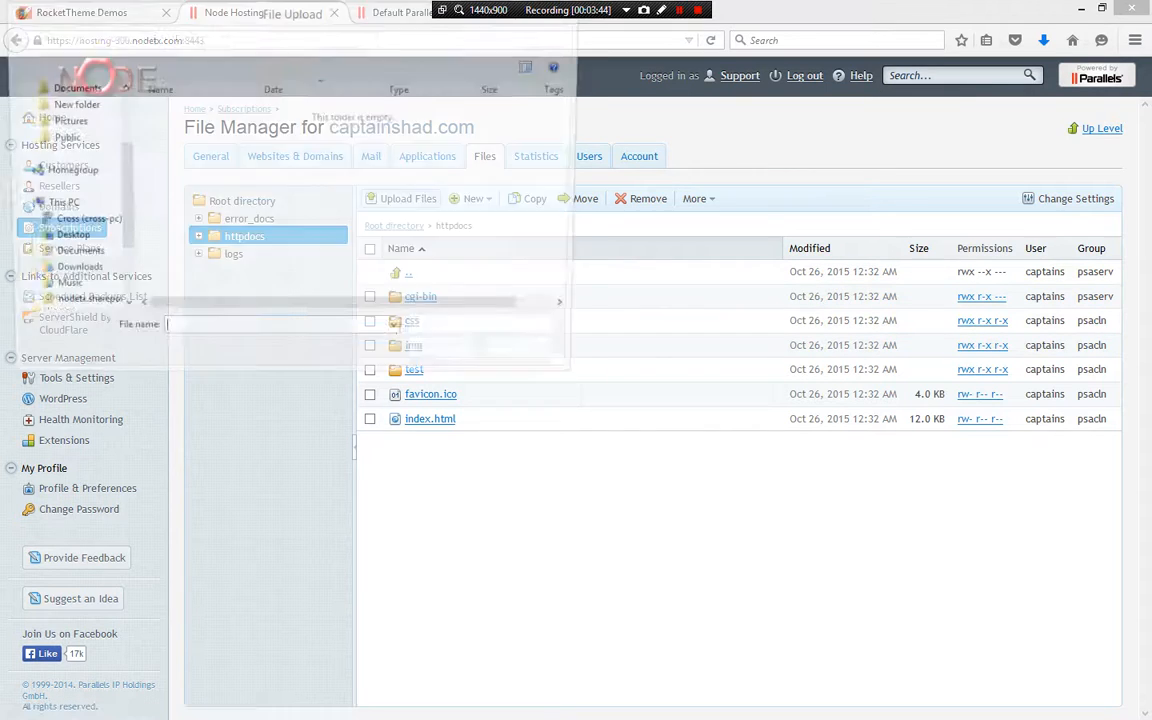
scroll(300, 183, "down", 8)
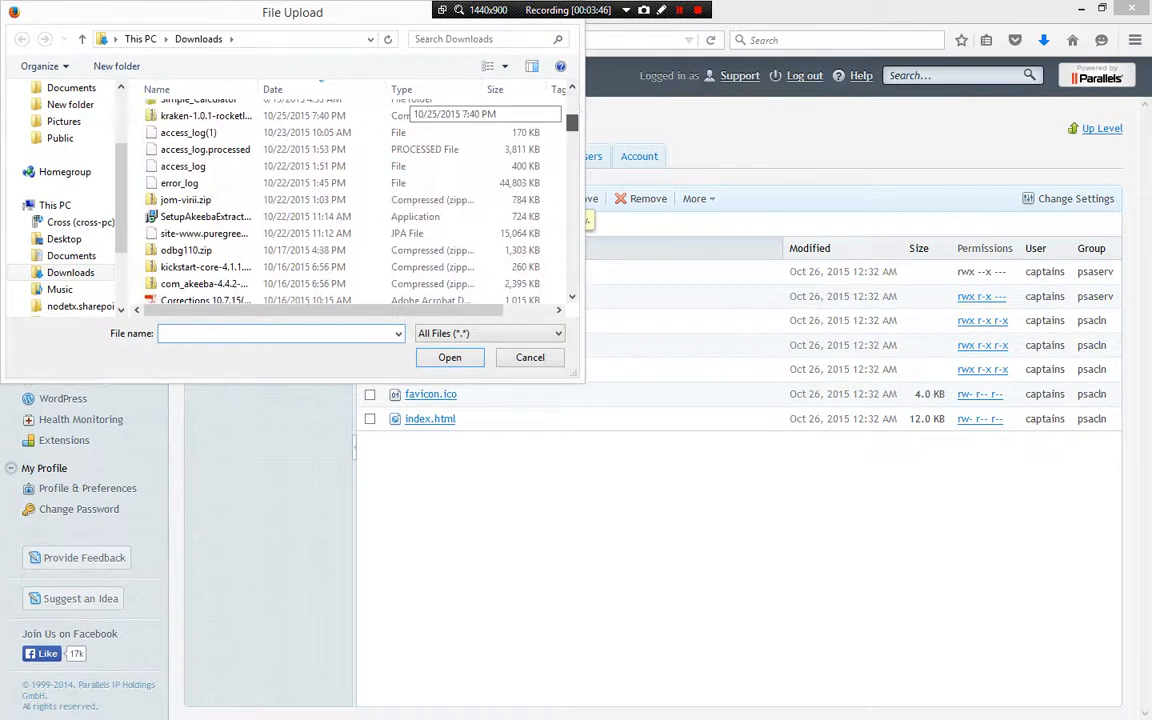
double_click(206, 116)
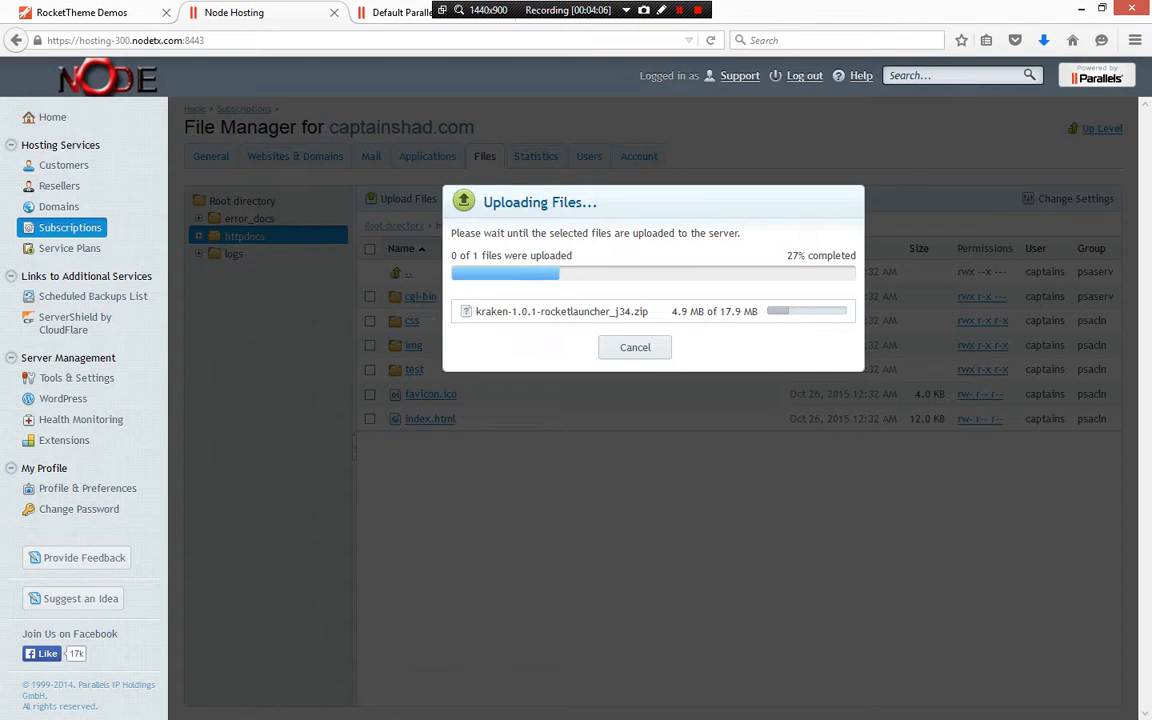
Return to the Kraken demo in the other tab and open its Preset 2 style
left_click(82, 13)
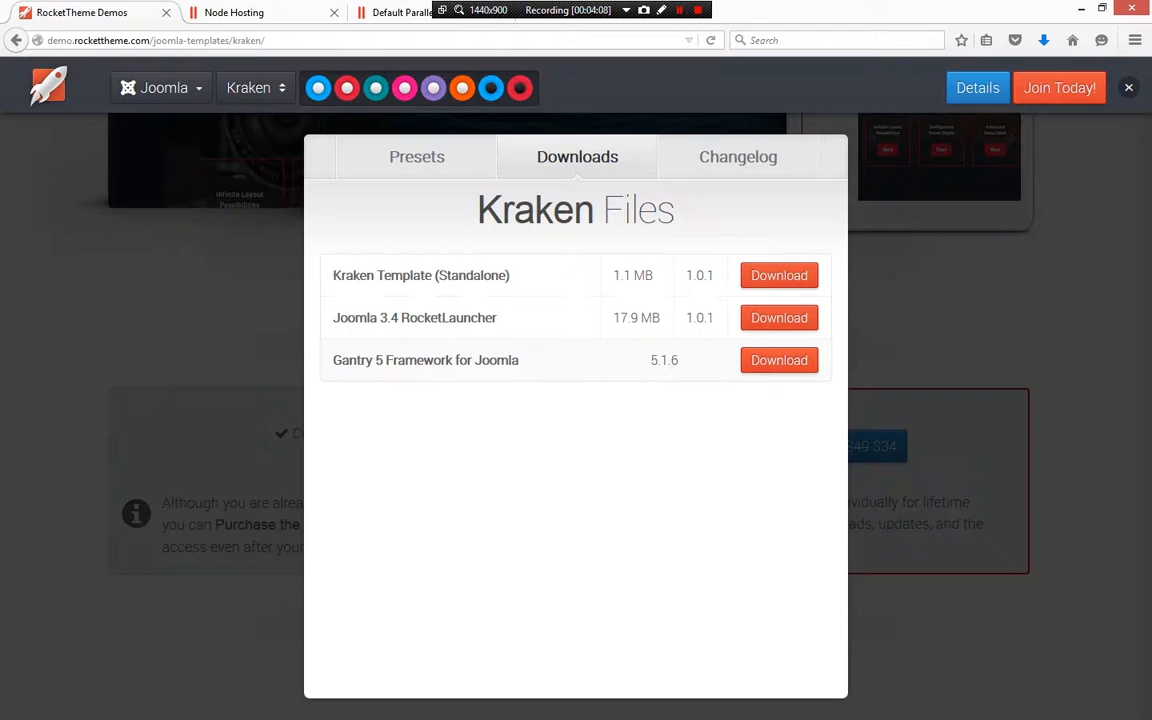
left_click(832, 154)
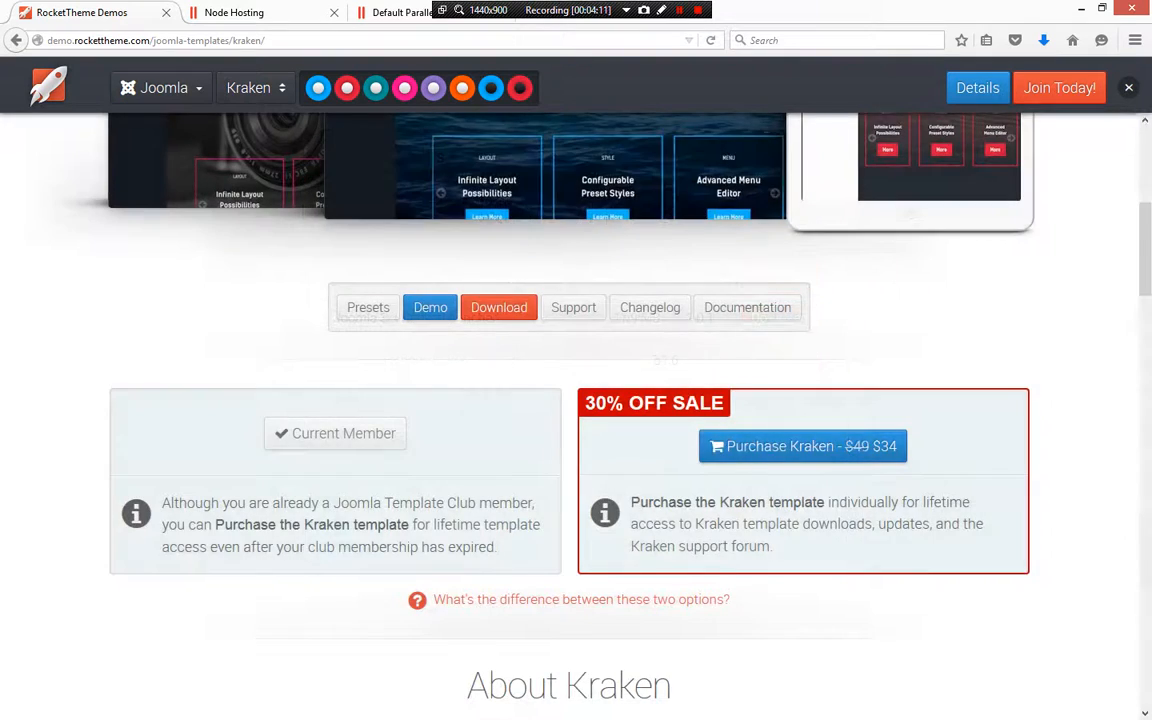
scroll(576, 400, "up", 5)
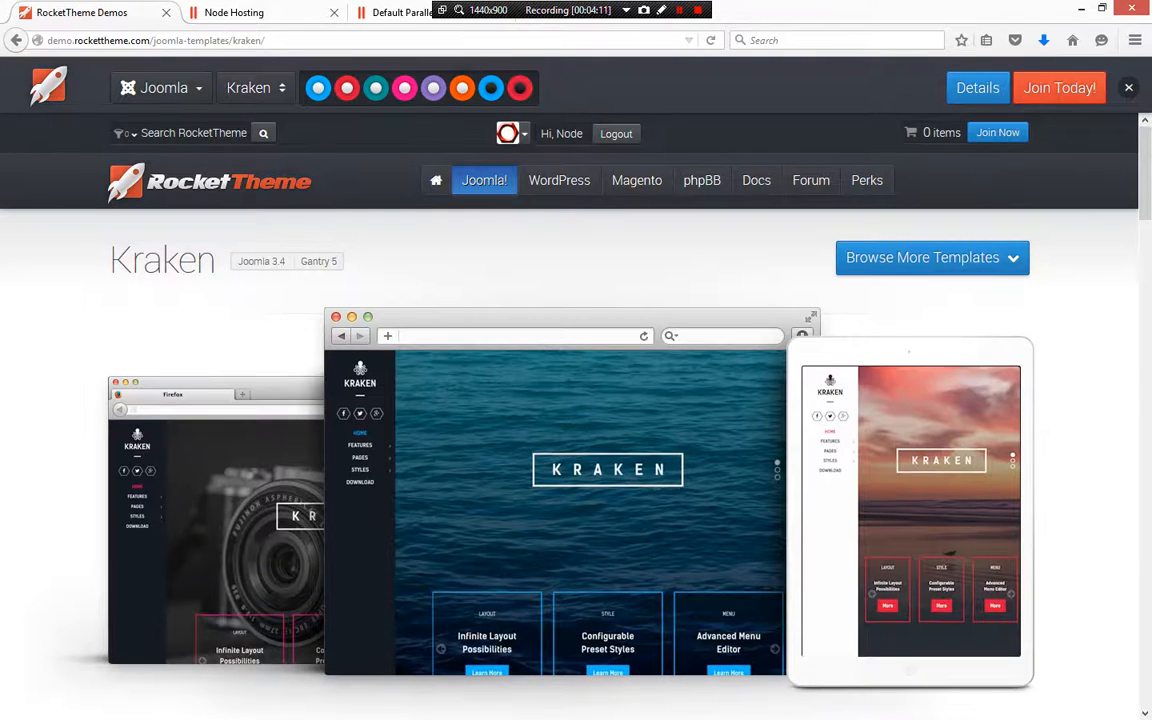
left_click(15, 40)
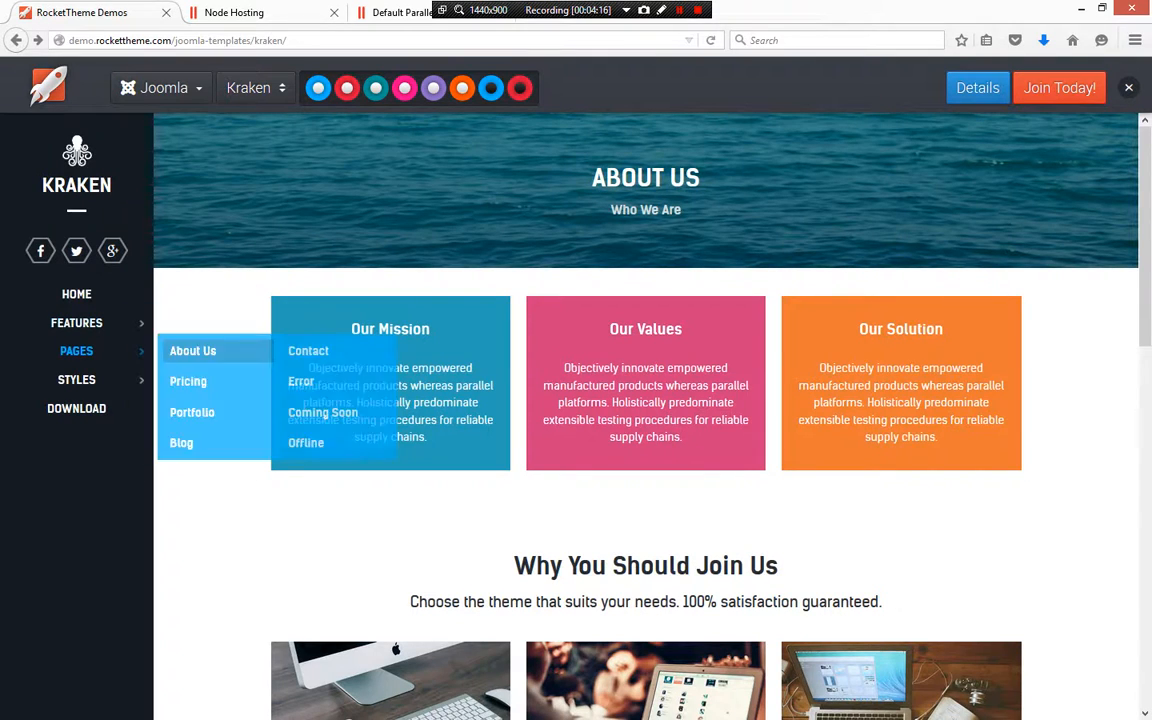
mouse_move(76, 379)
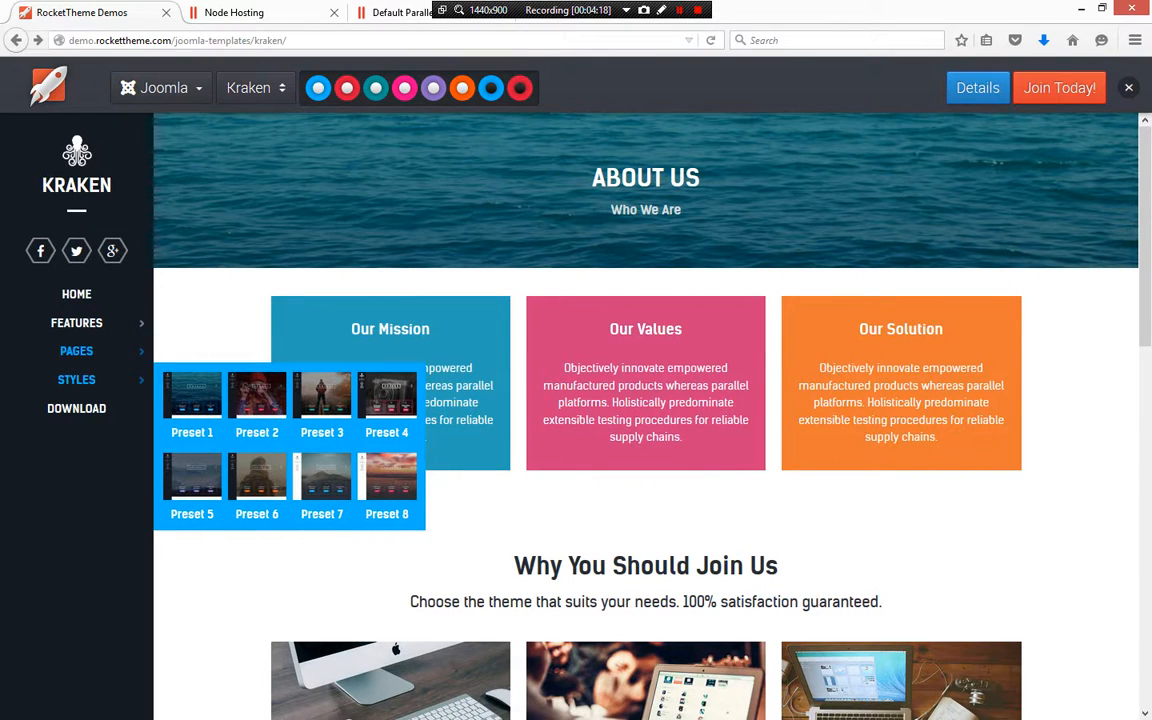
left_click(257, 400)
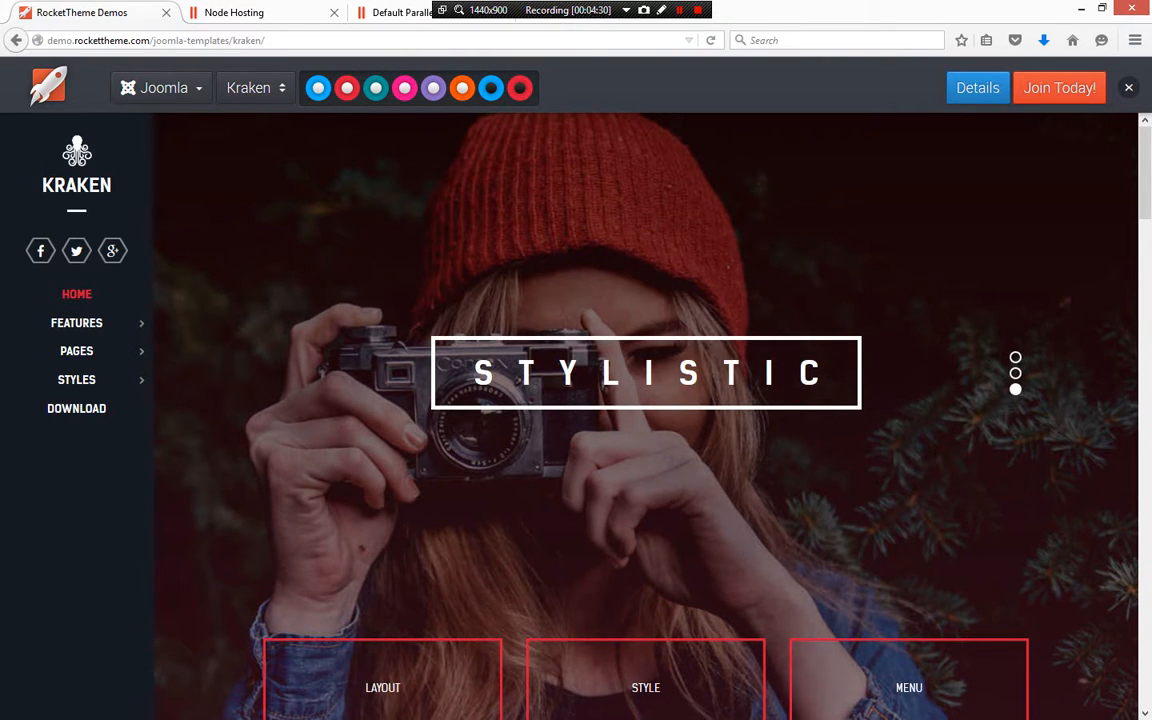
Scroll through the Preset 2 demo home page to review its sections
scroll(645, 415, "down", 7)
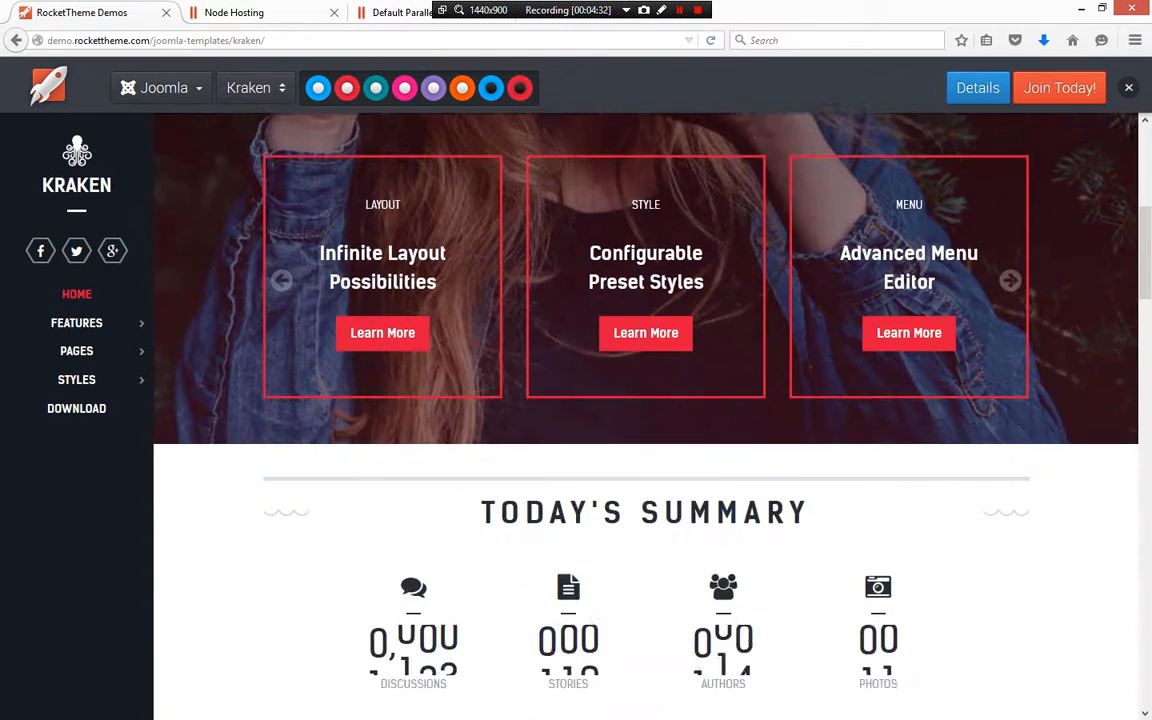
scroll(645, 415, "up", 7)
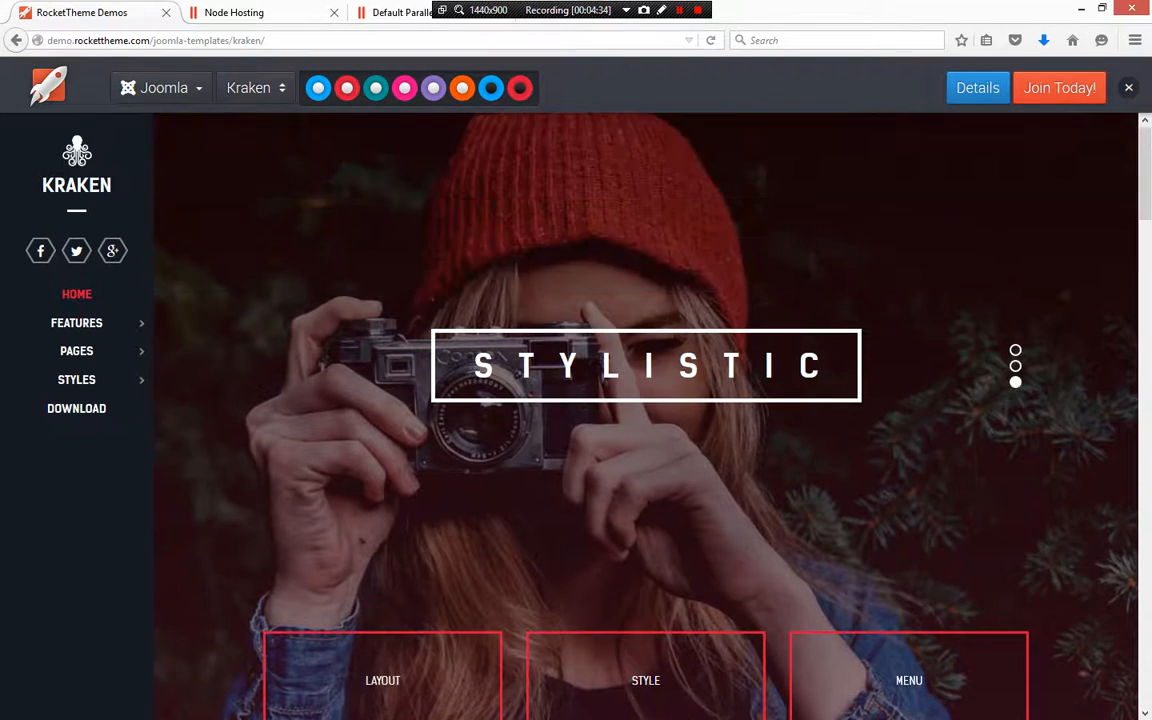
scroll(645, 415, "down", 3)
scroll(645, 415, "up", 3)
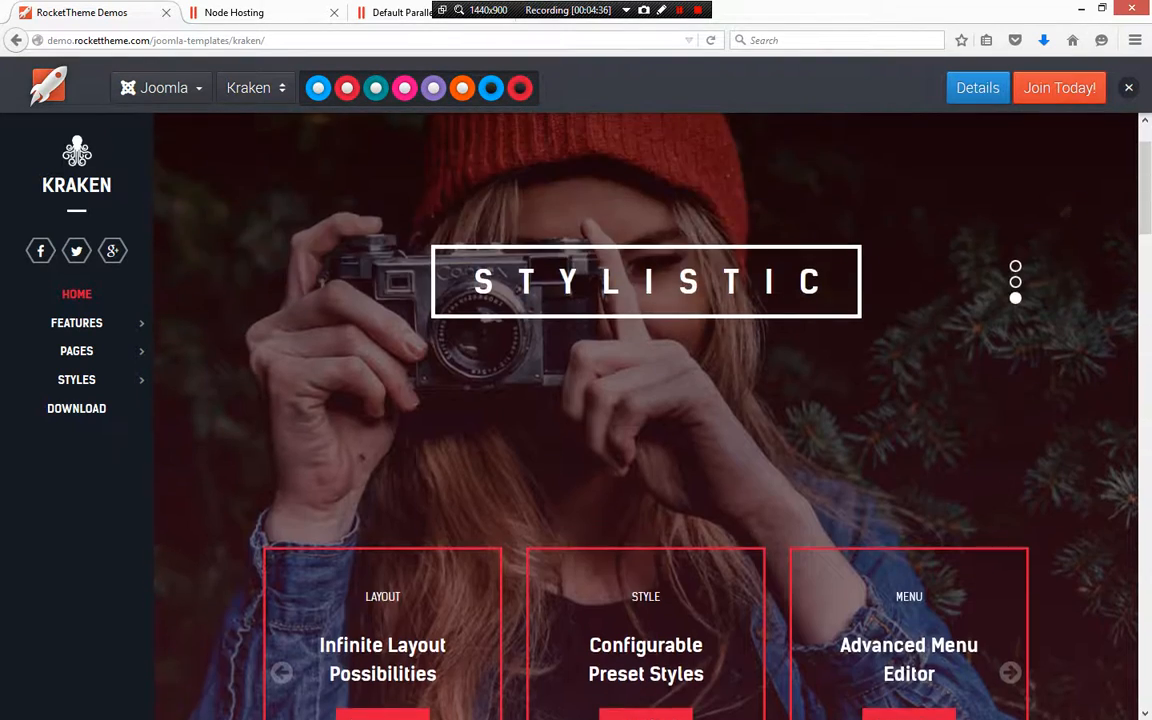
scroll(645, 415, "down", 3)
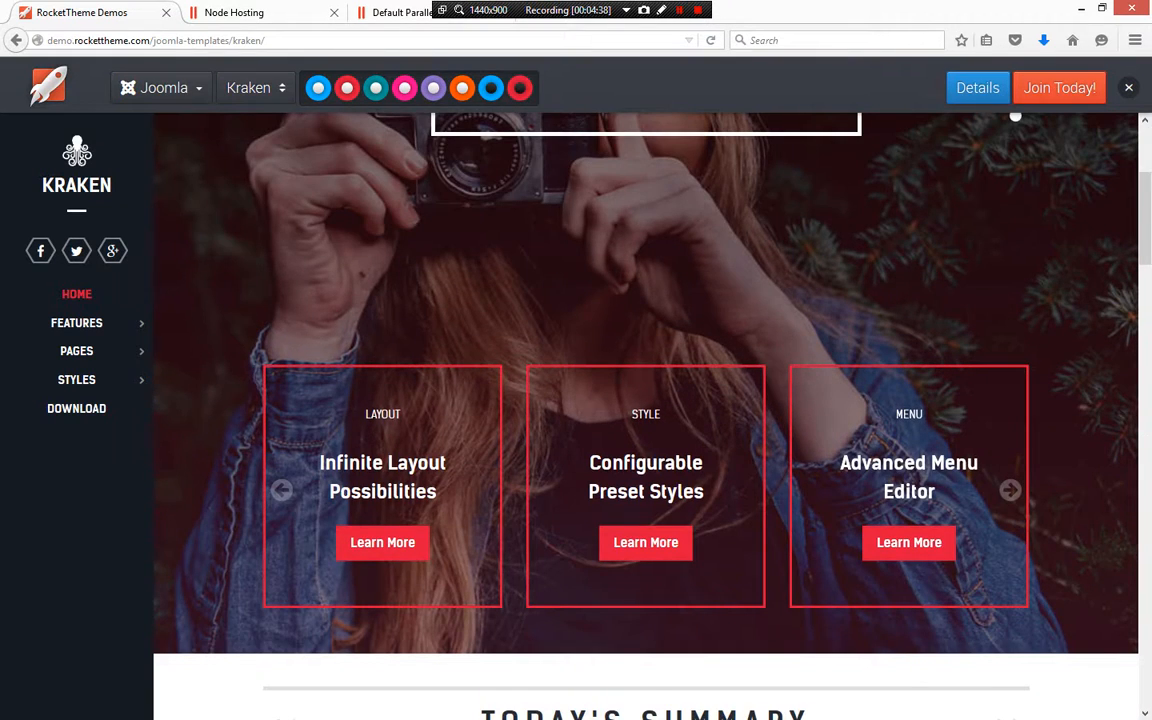
scroll(645, 415, "down", 7)
scroll(645, 415, "up", 6)
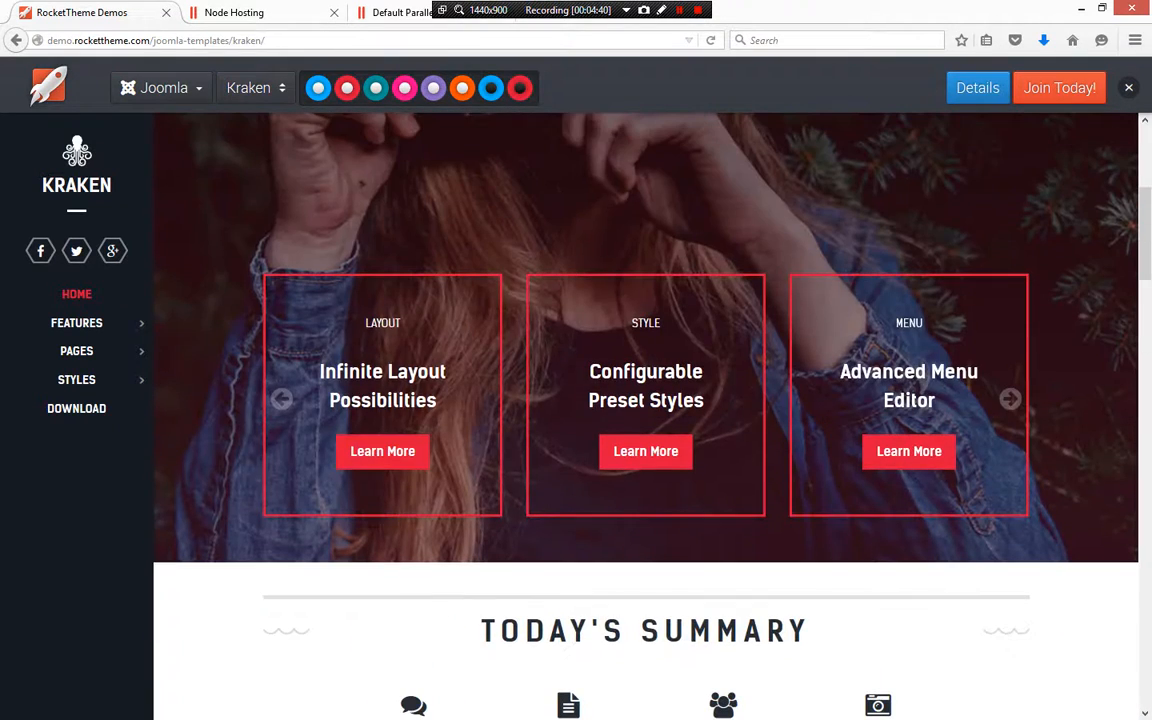
scroll(645, 415, "up", 4)
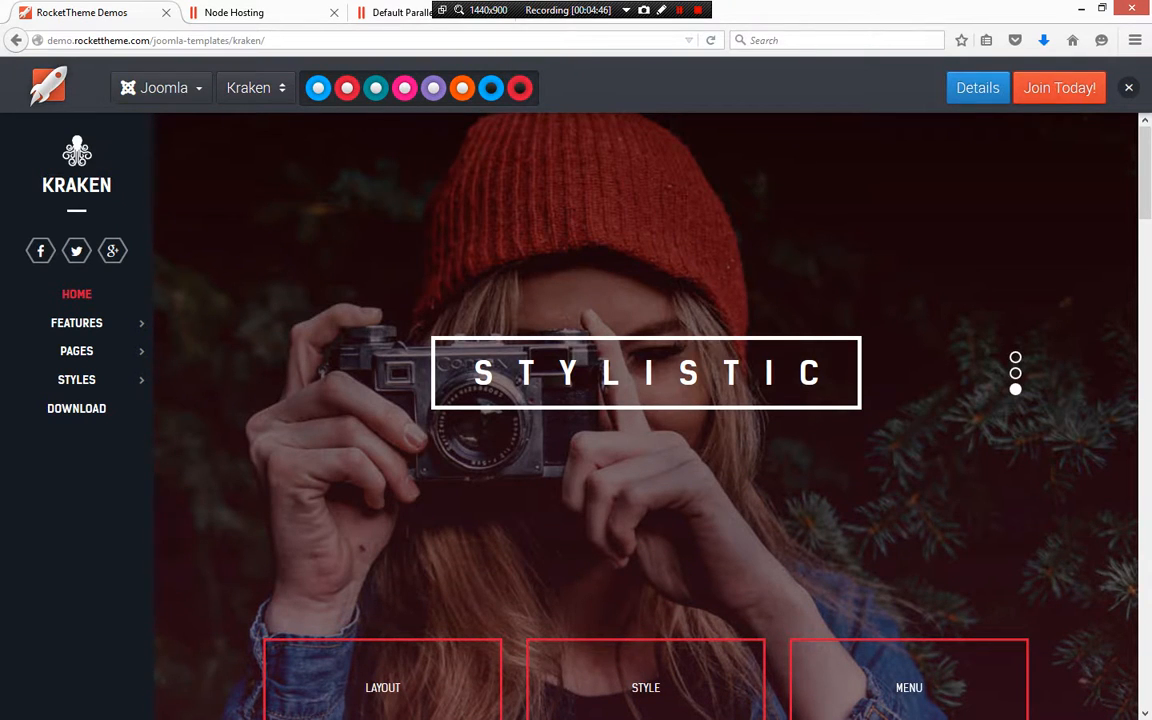
scroll(645, 415, "down", 1)
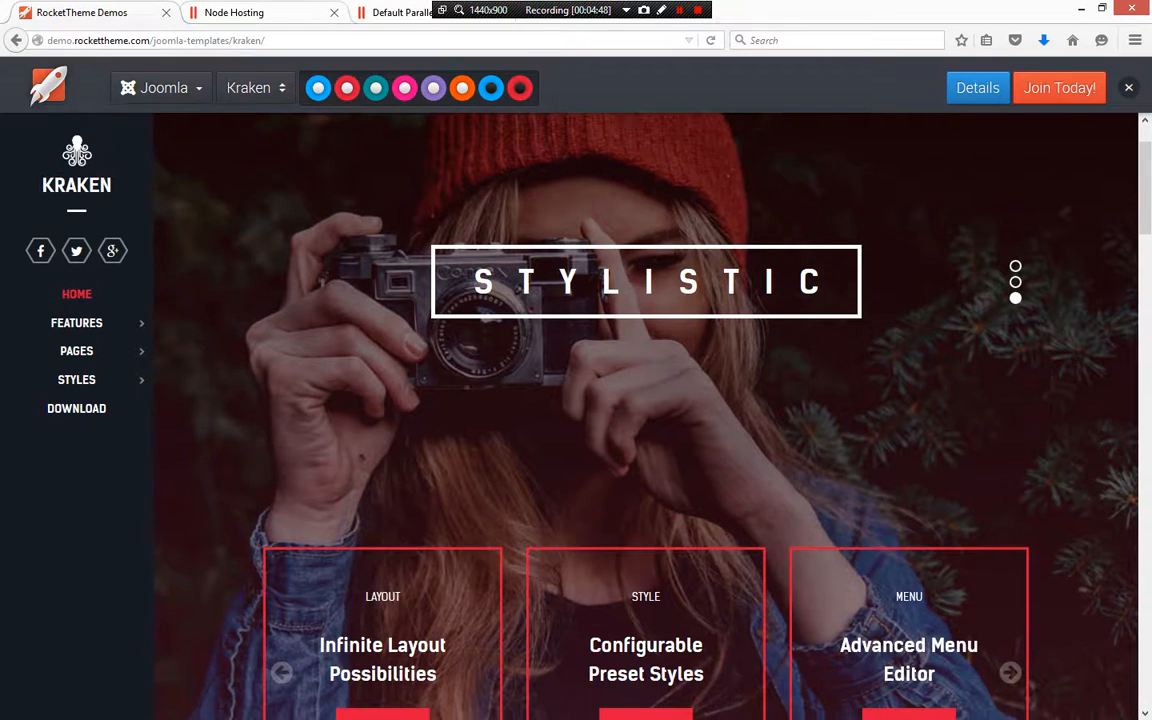
Extract the kraken-1.0.1-rocketlauncher_j34.zip archive into /httpdocs
key("ctrl+Tab")
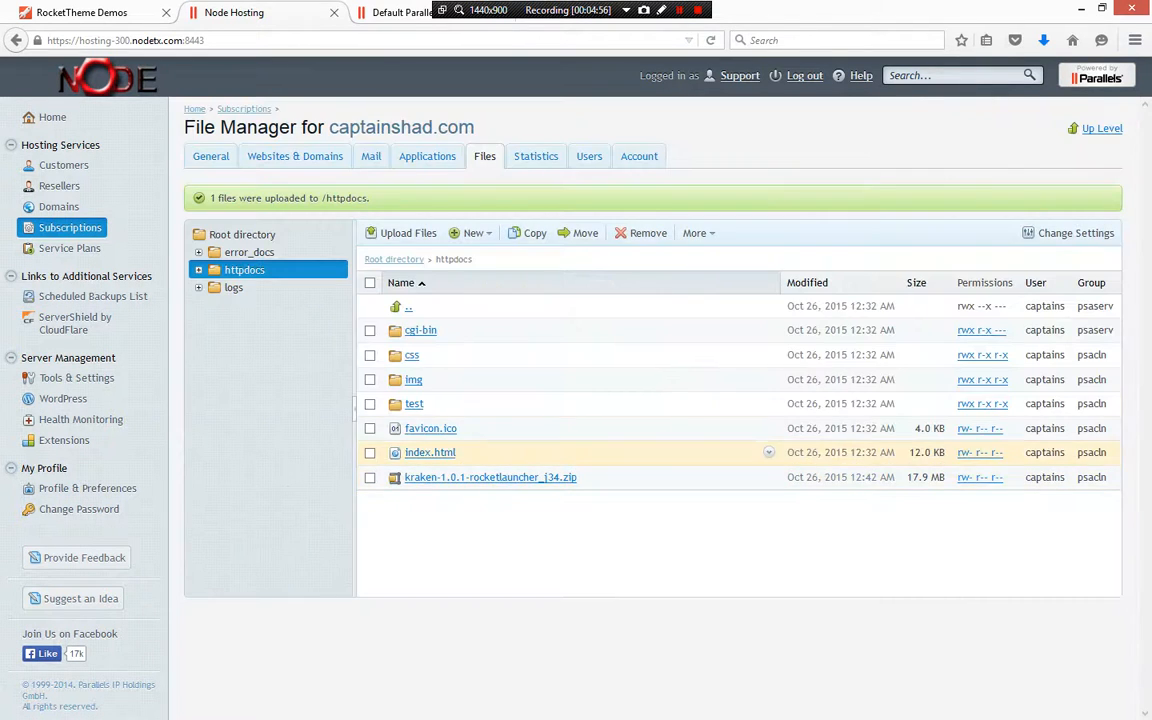
left_click(370, 477)
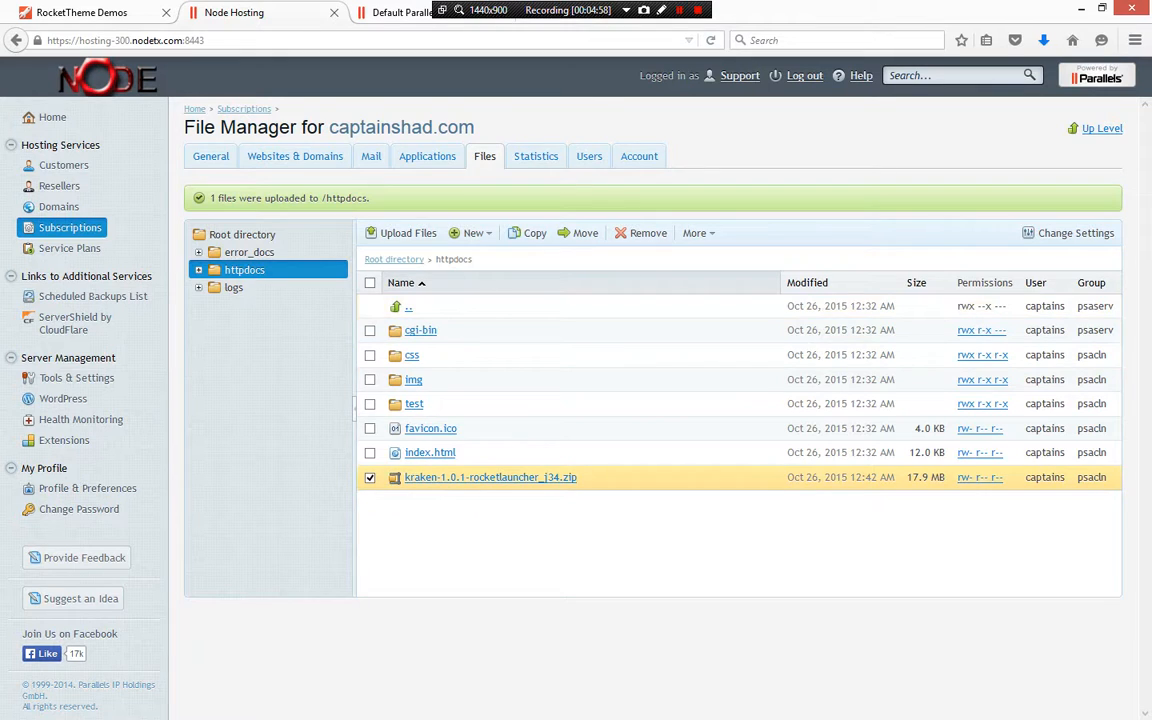
left_click(768, 477)
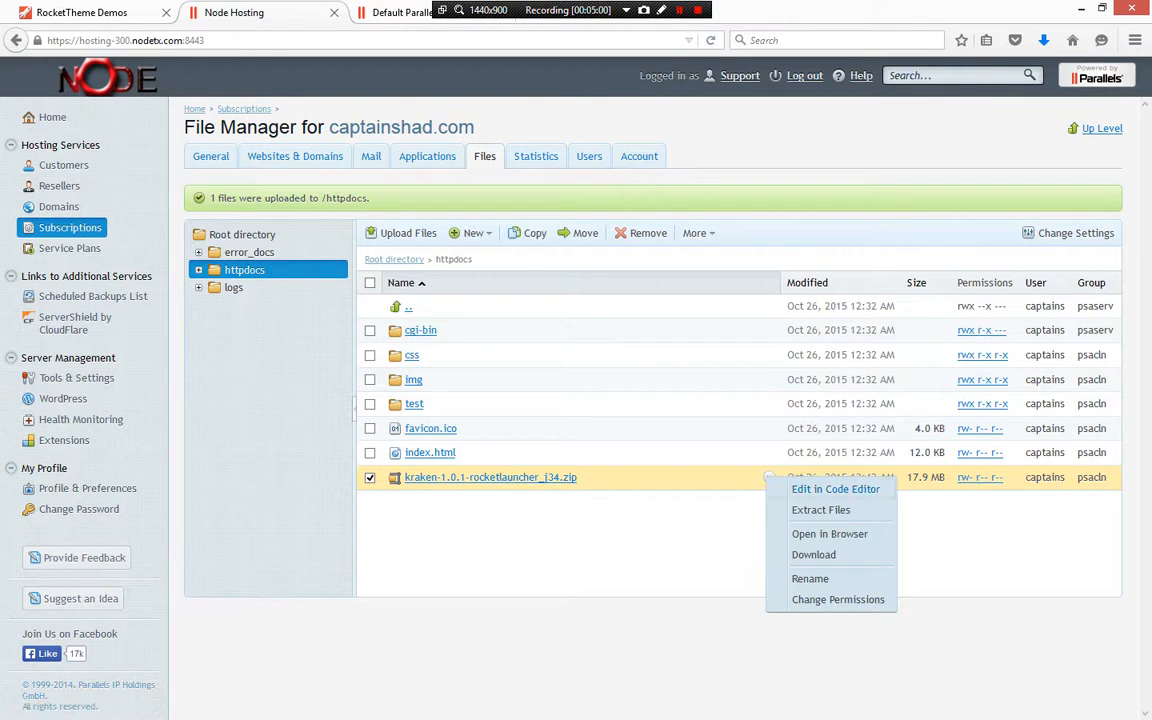
left_click(820, 510)
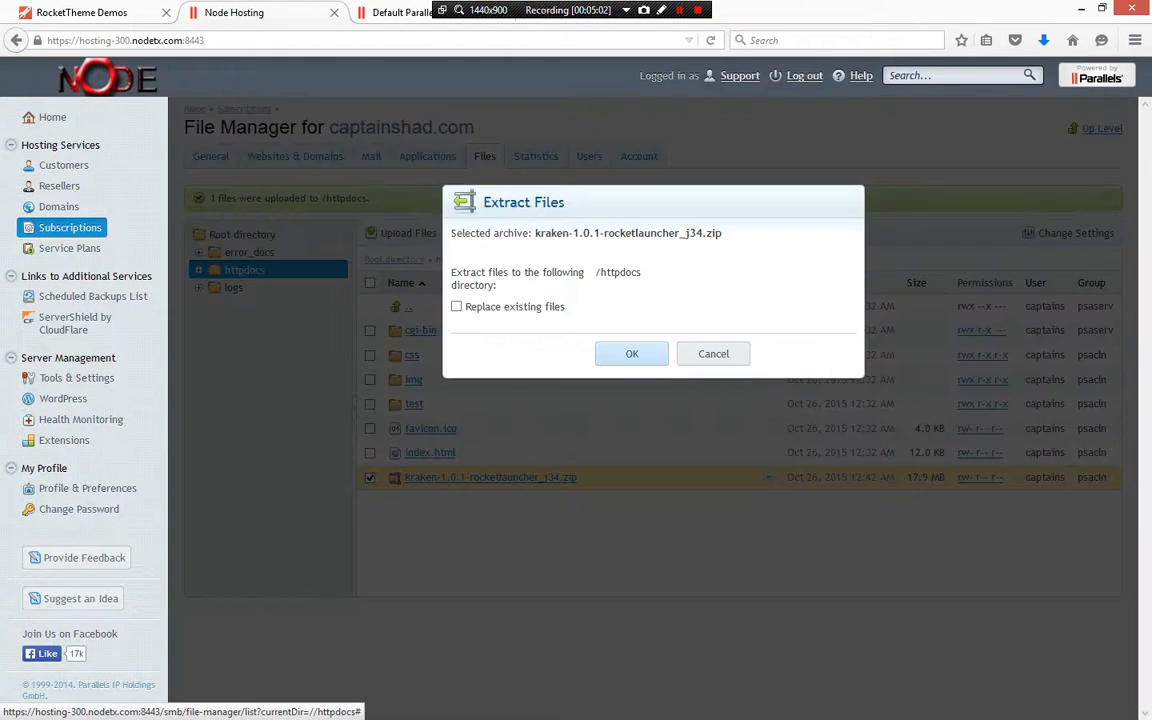
key("Return")
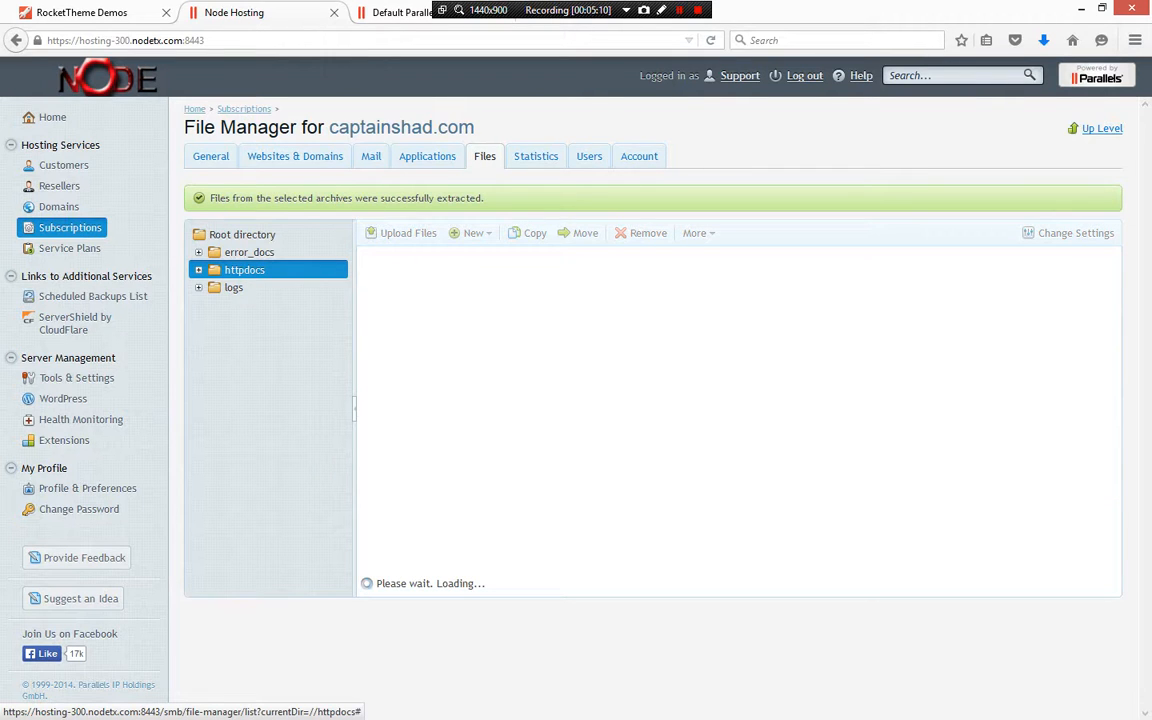
scroll(700, 418, "down", 3)
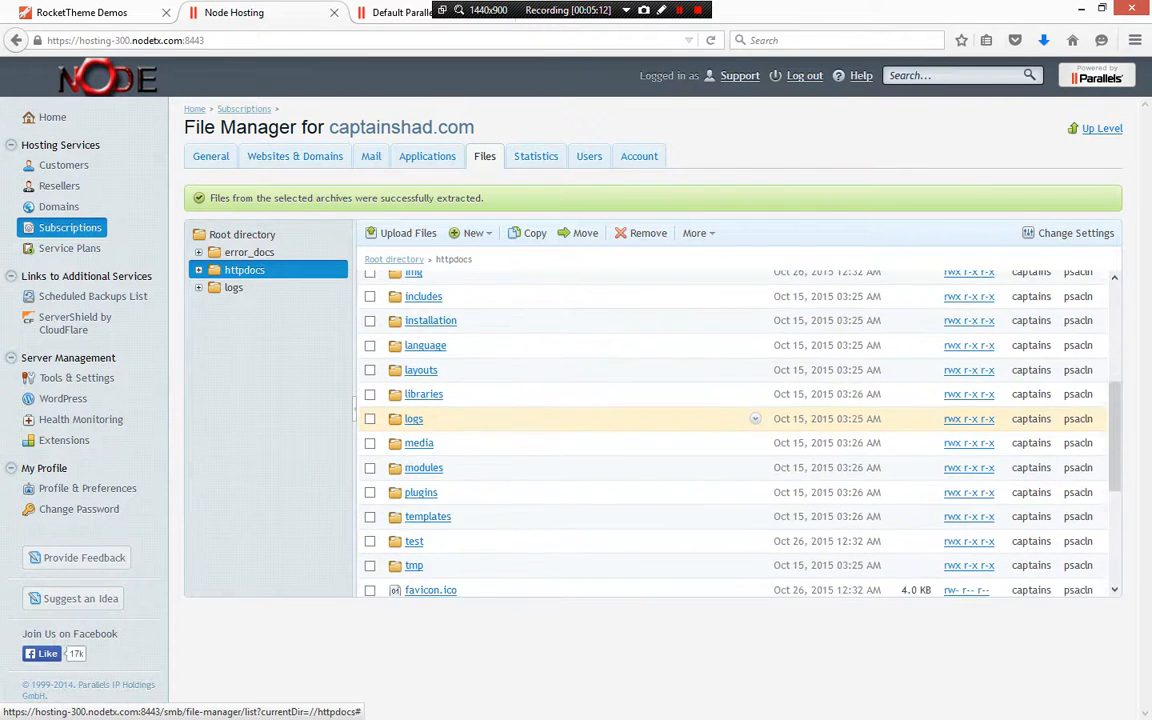
scroll(700, 410, "down", 5)
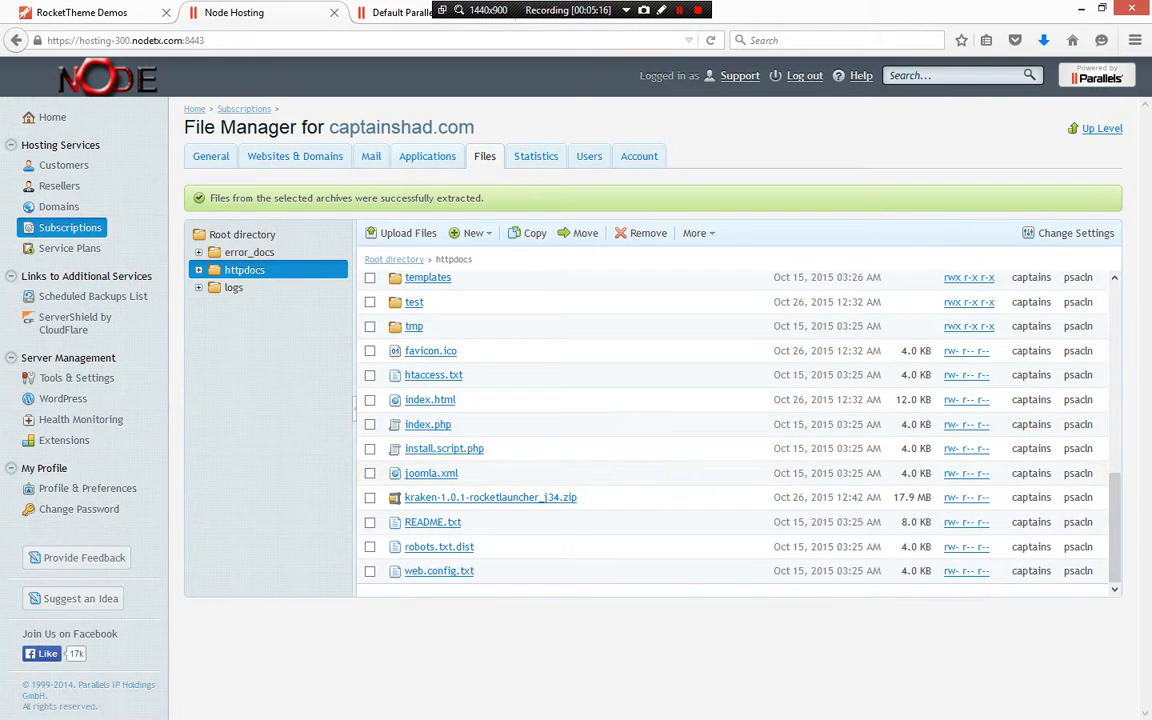
left_click(397, 12)
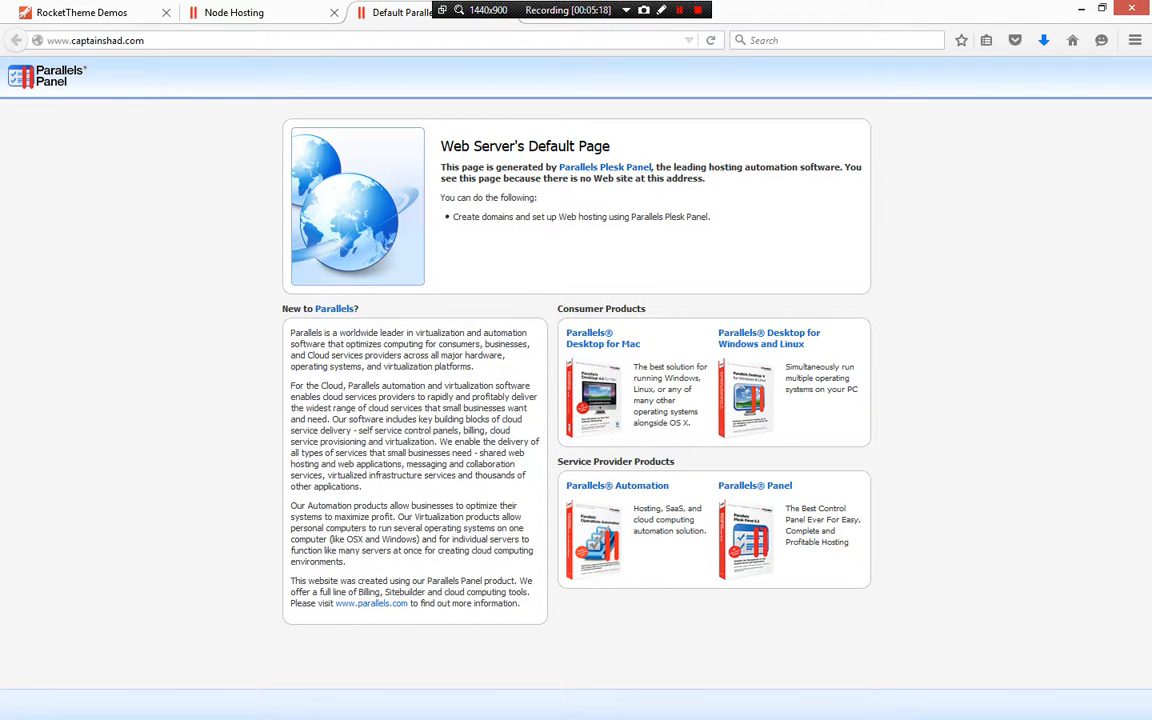
left_click(200, 40)
key("Return")
left_click(240, 12)
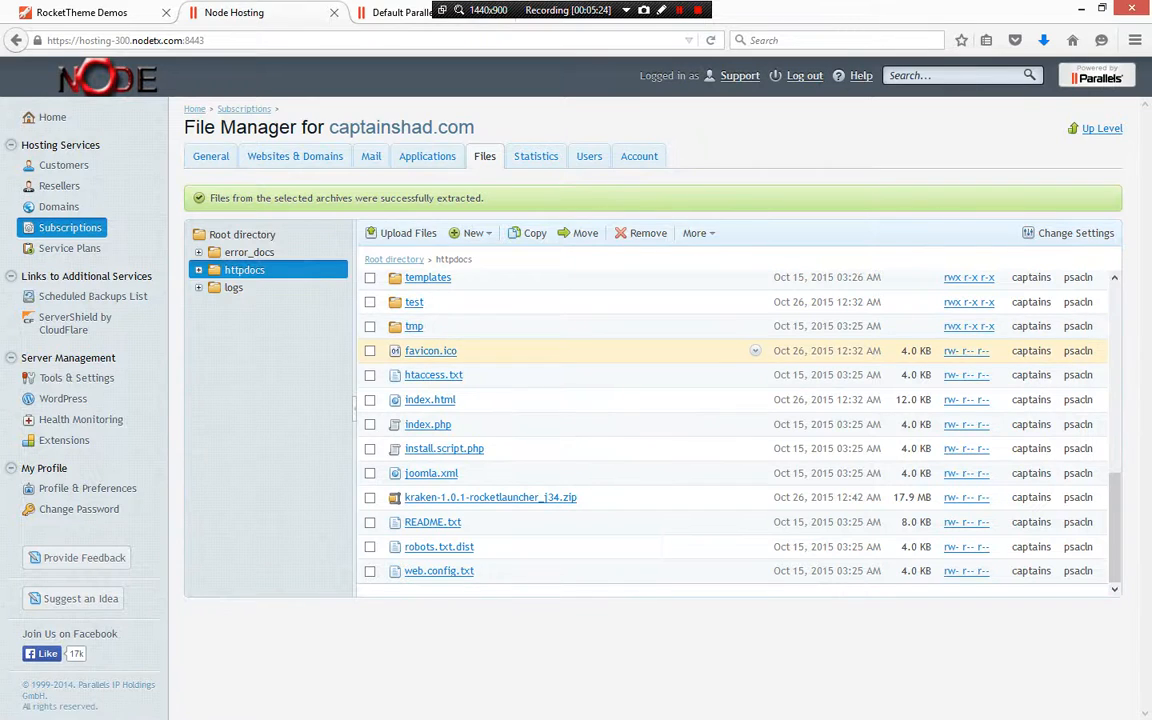
left_click(679, 10)
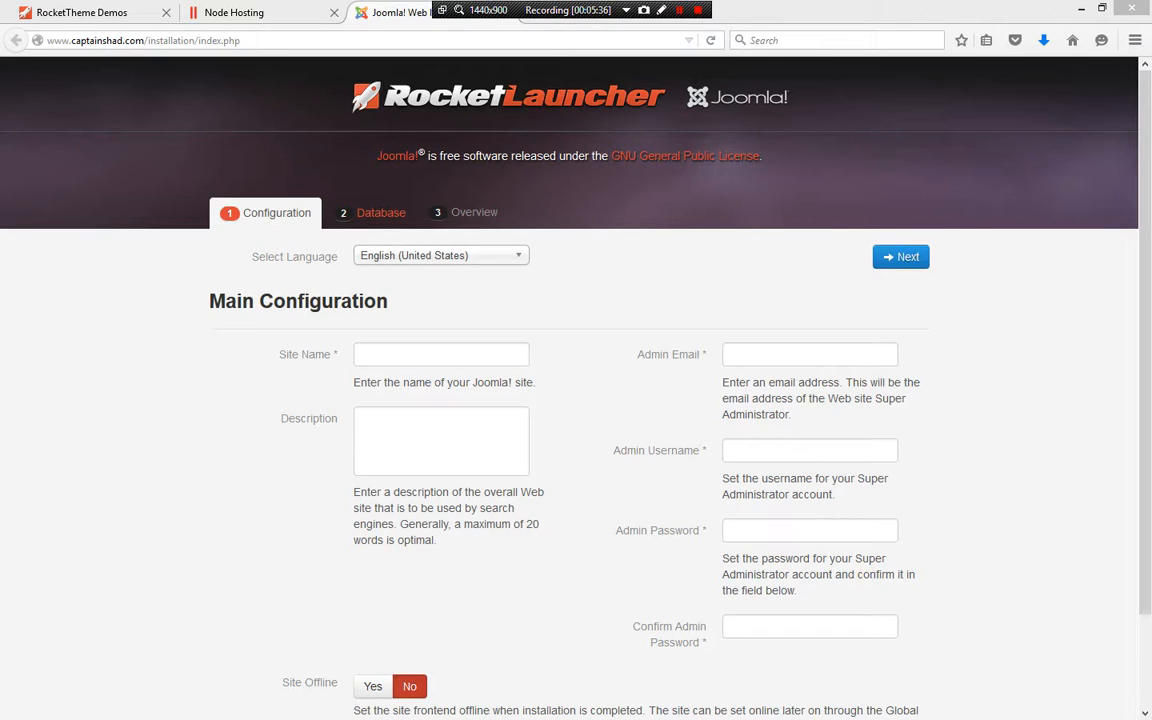
Enter the site name Captain Shad and the description "Website Development by Captain Shad."
left_click(441, 355)
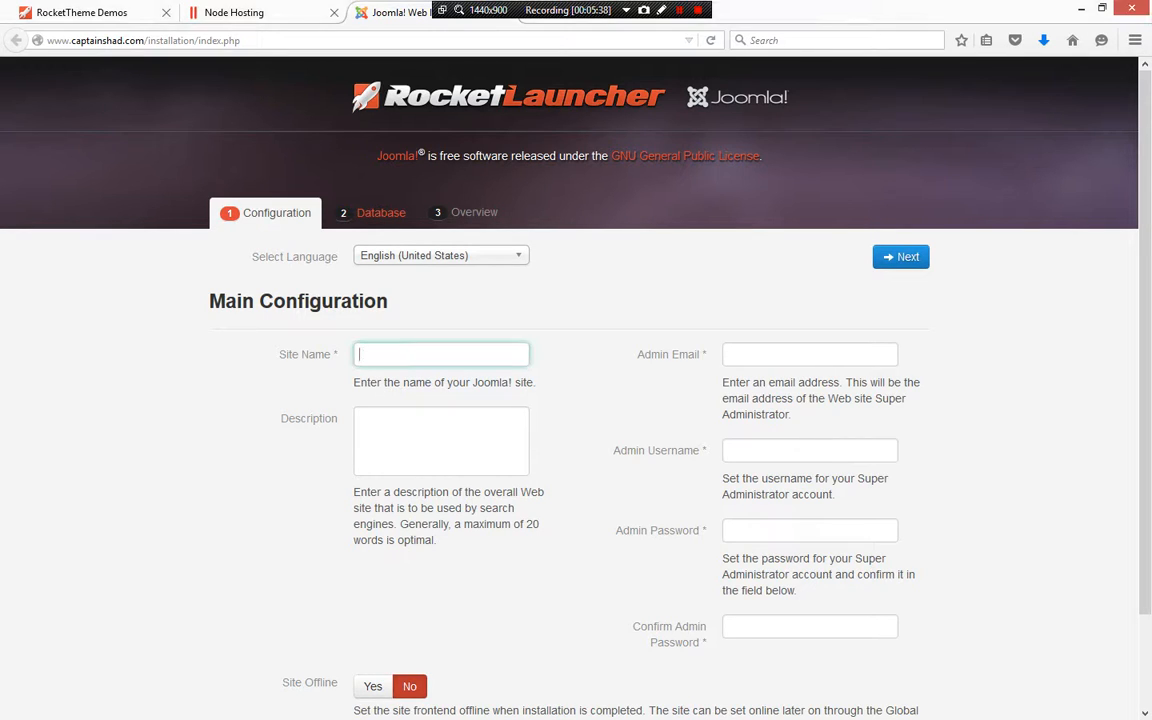
type("Captain Shad")
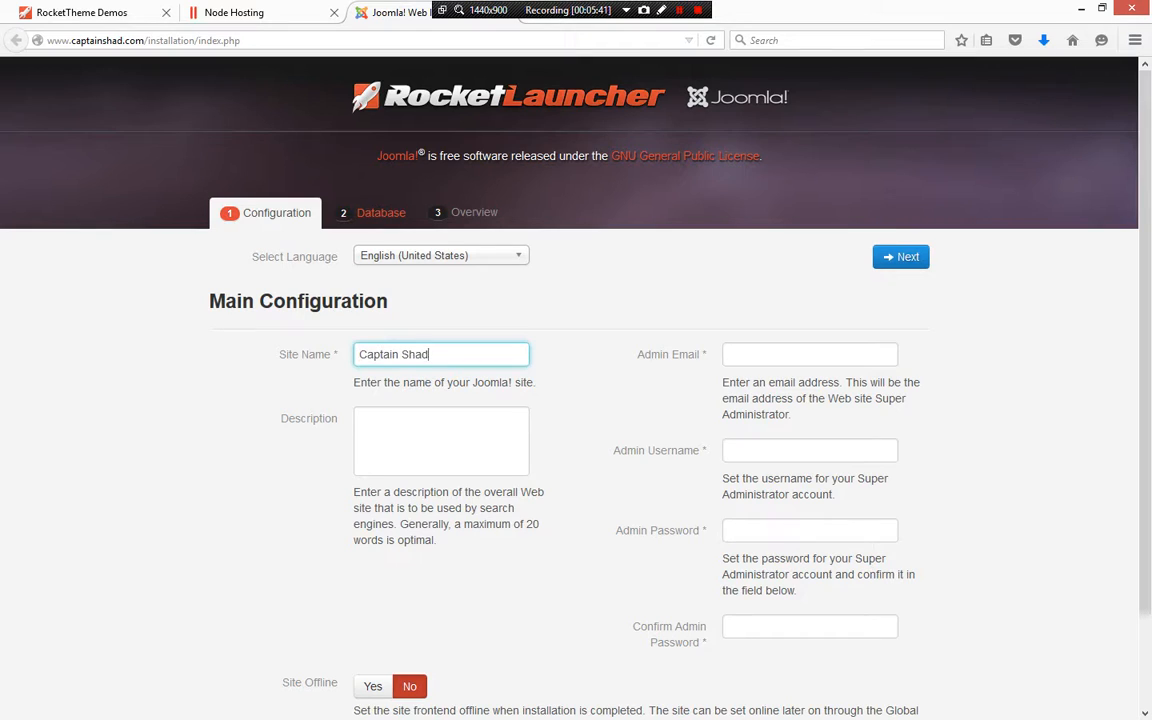
key("Tab")
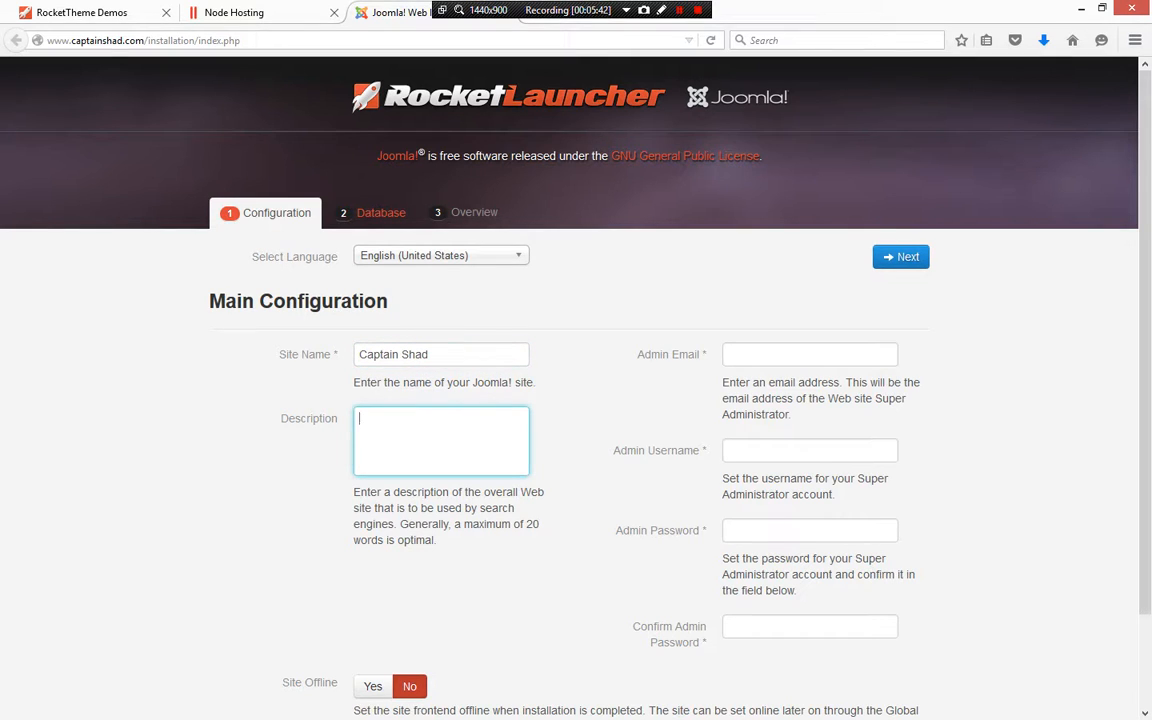
type("Website Development by Capt")
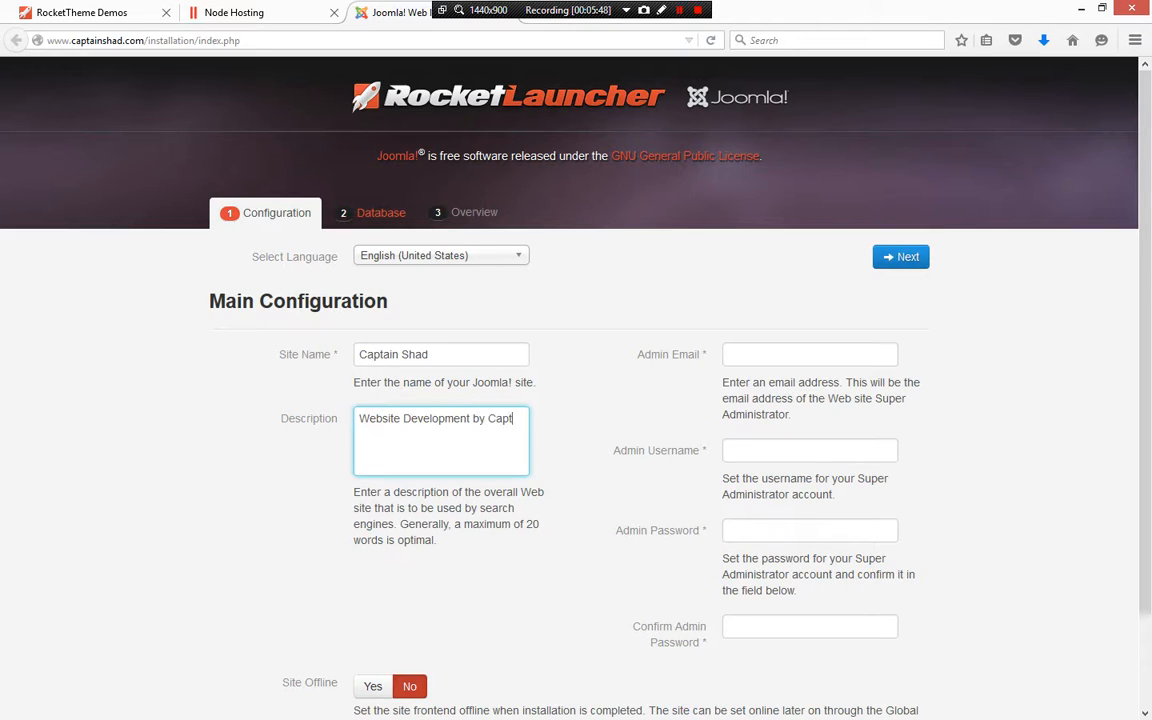
type("ain Shad.")
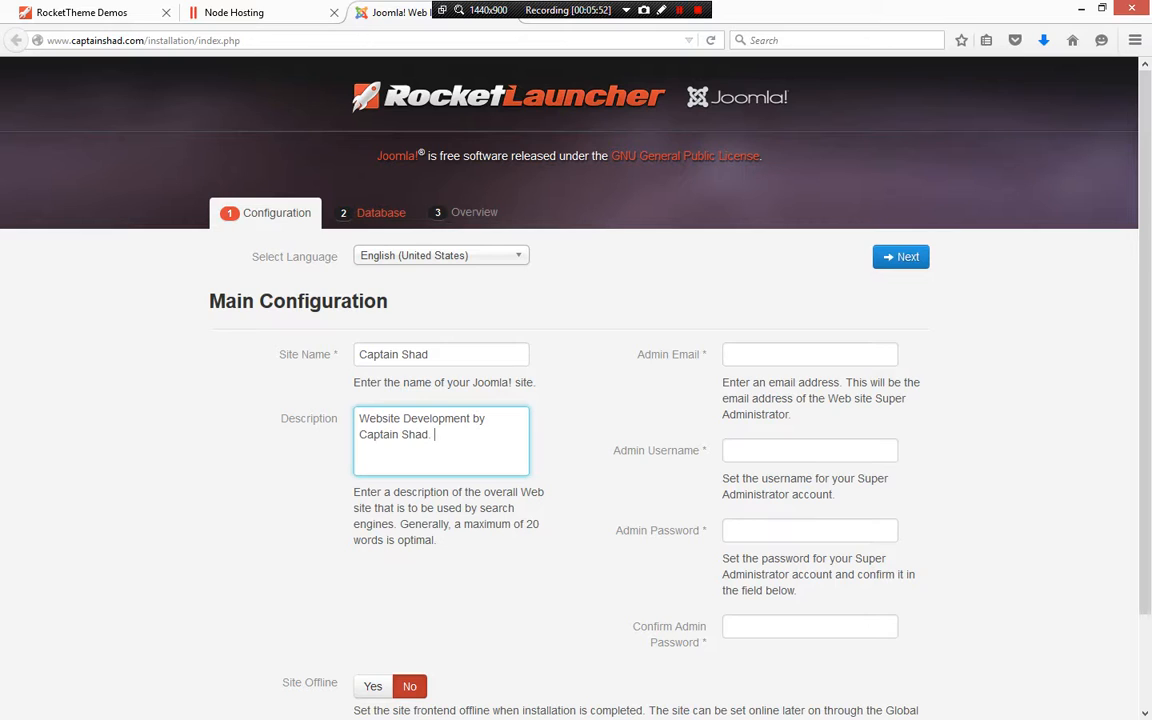
key("Tab")
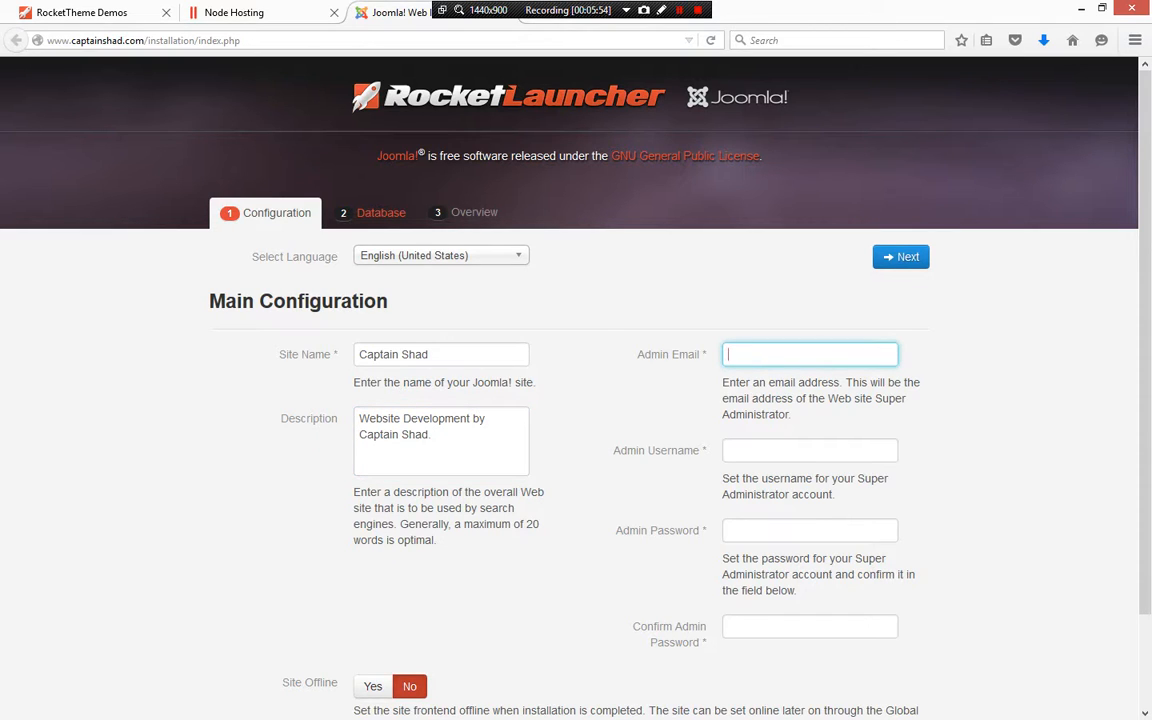
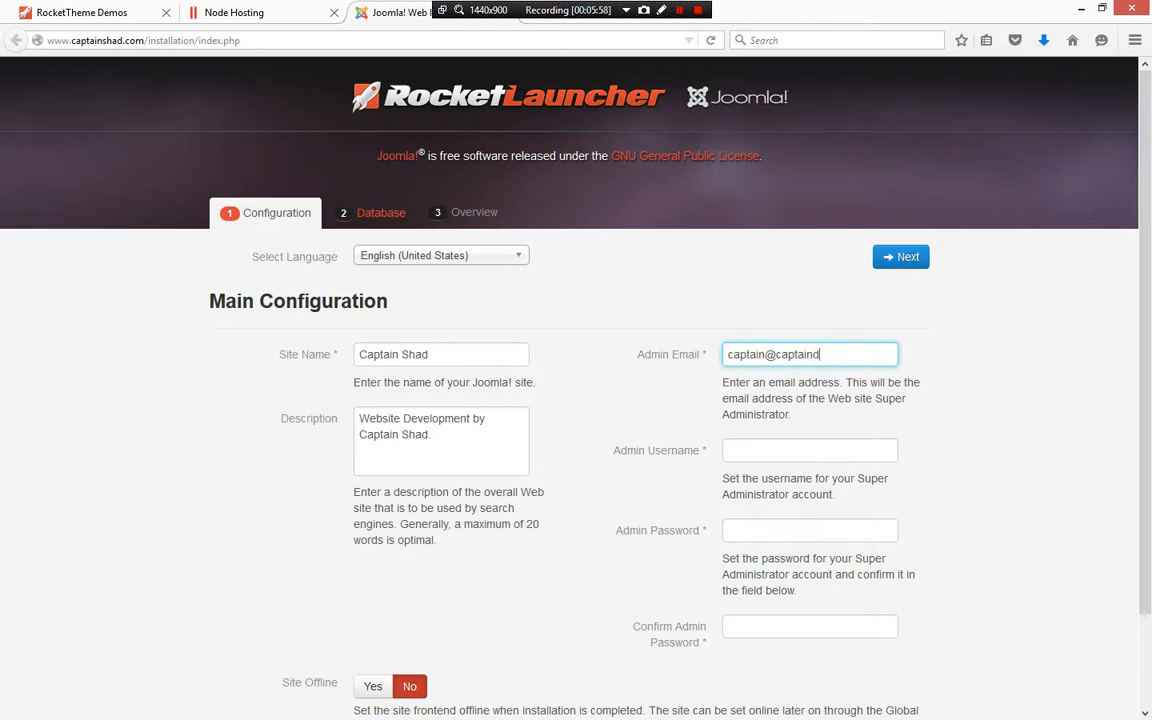
Fill in the admin's e-mail address and set the admin username to admin
key("Tab")
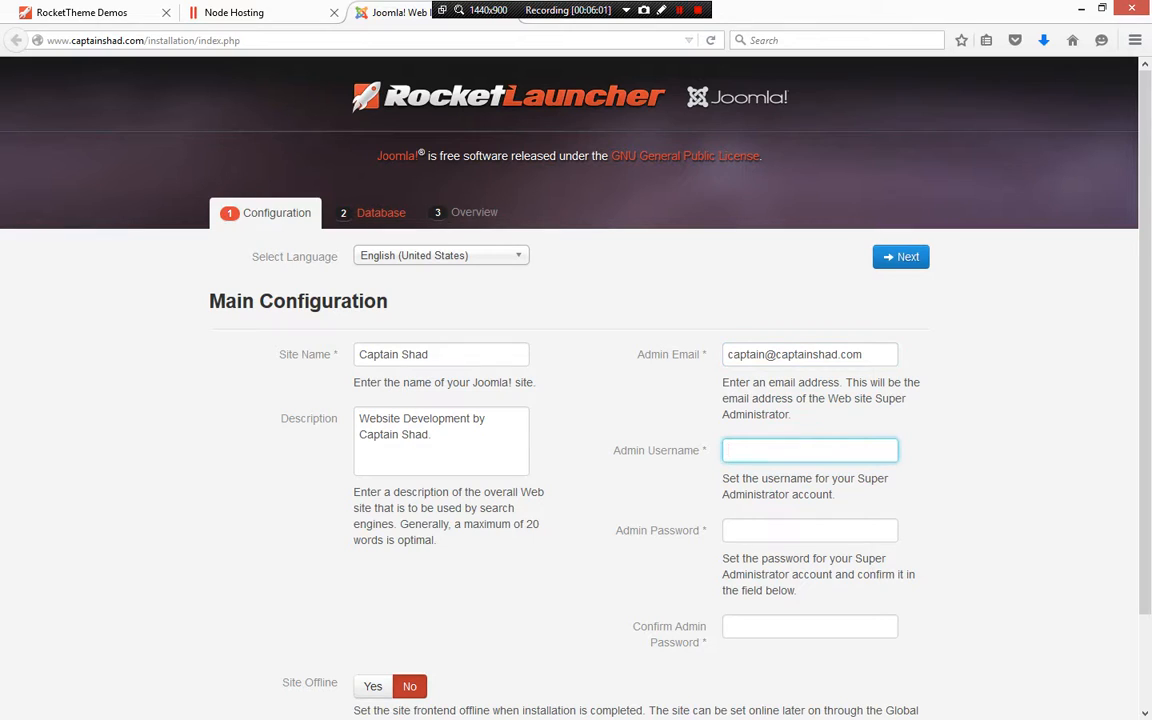
type("admin")
key("Tab")
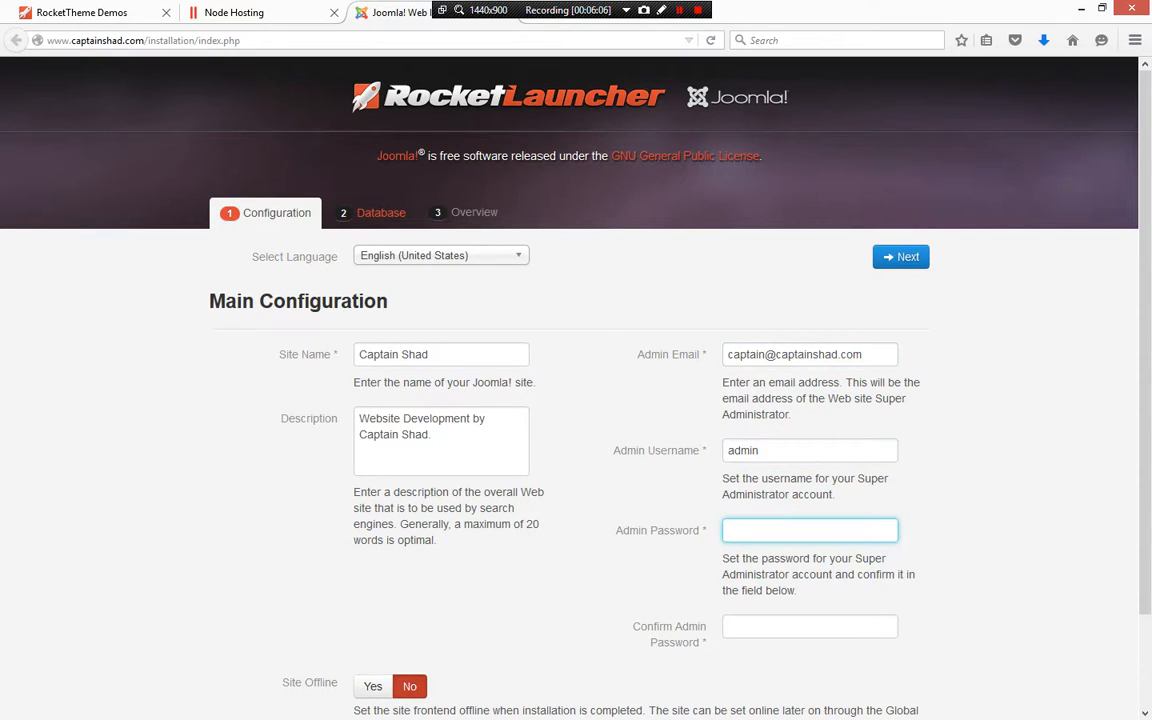
Enter the Super Administrator password and confirm it in the confirmation field
type("admin")
key("Tab")
key("shift+Tab")
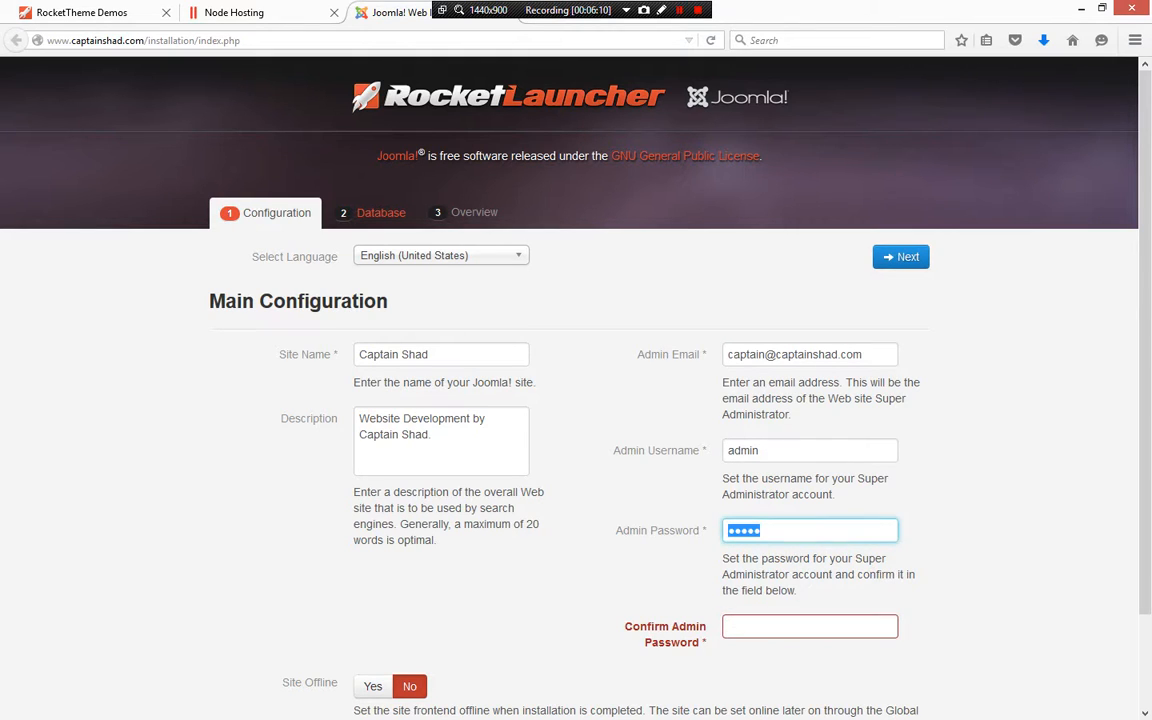
type("admin1")
key("Tab")
type("admin1")
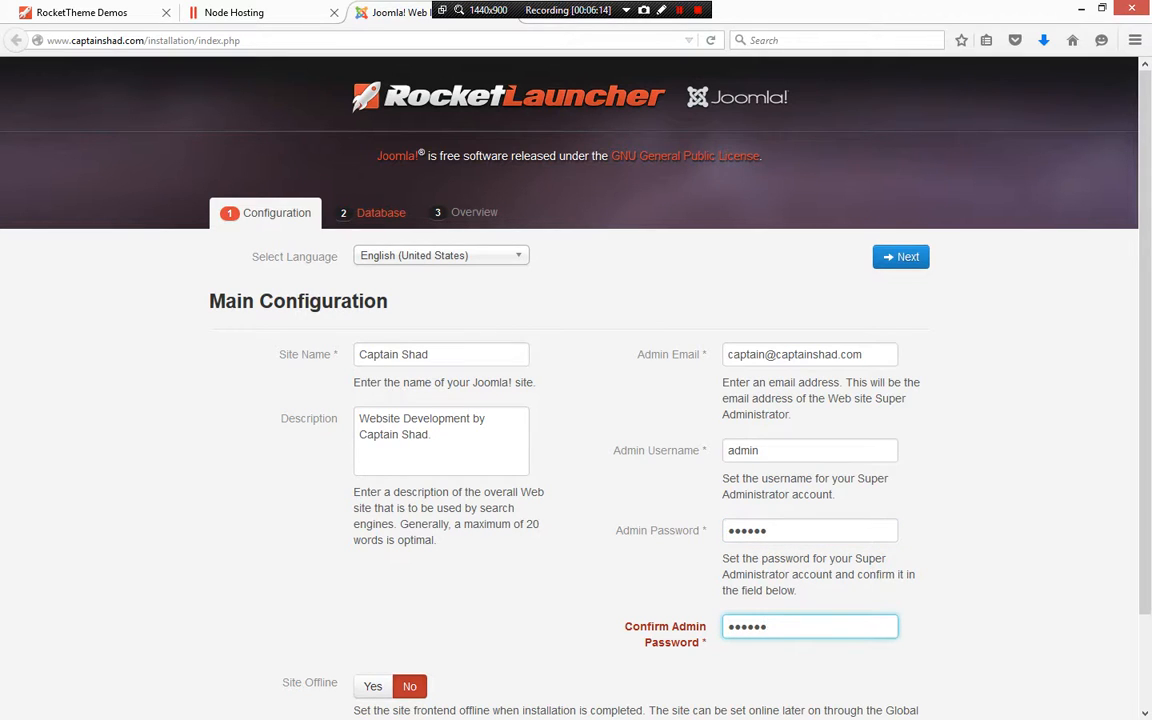
Continue to the Database configuration step
scroll(570, 400, "down", 2)
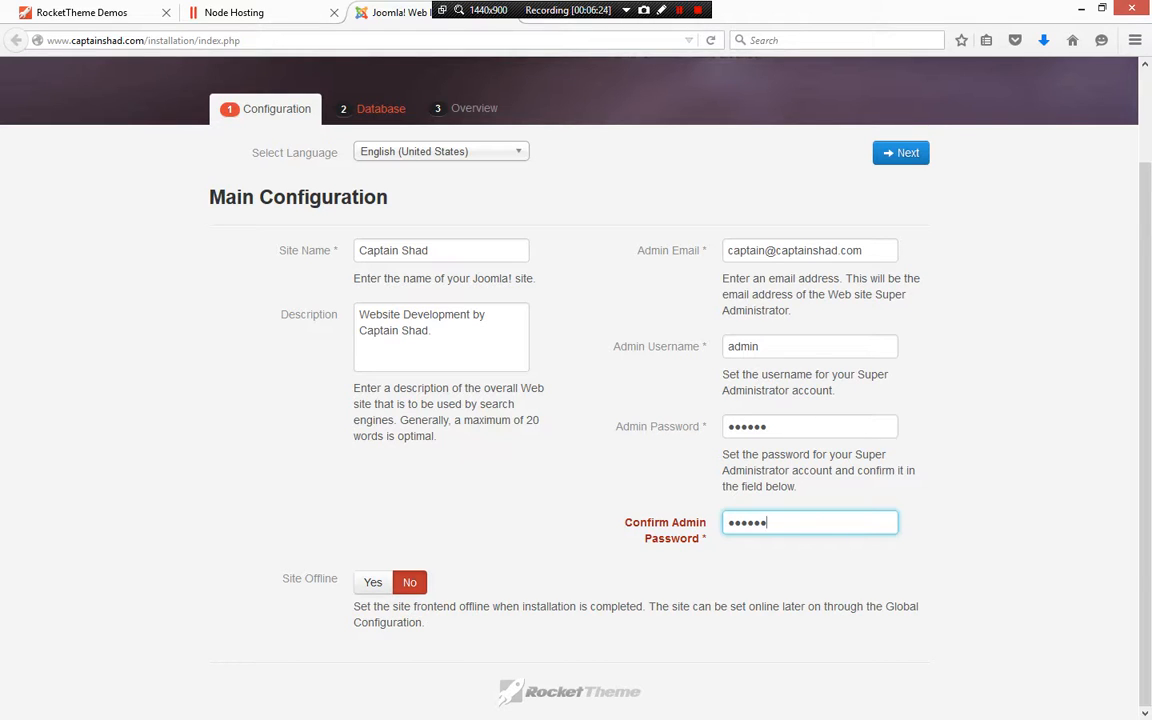
left_click(901, 153)
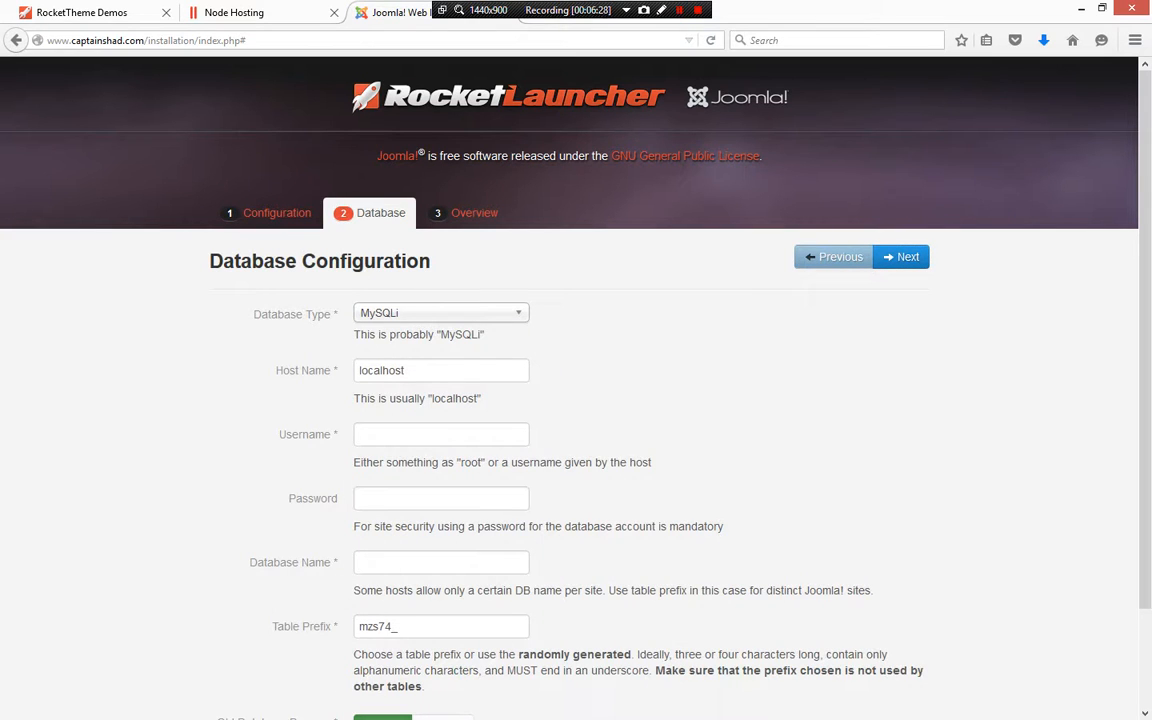
Switch the database type to MySQL and then back to MySQLi
left_click(441, 313)
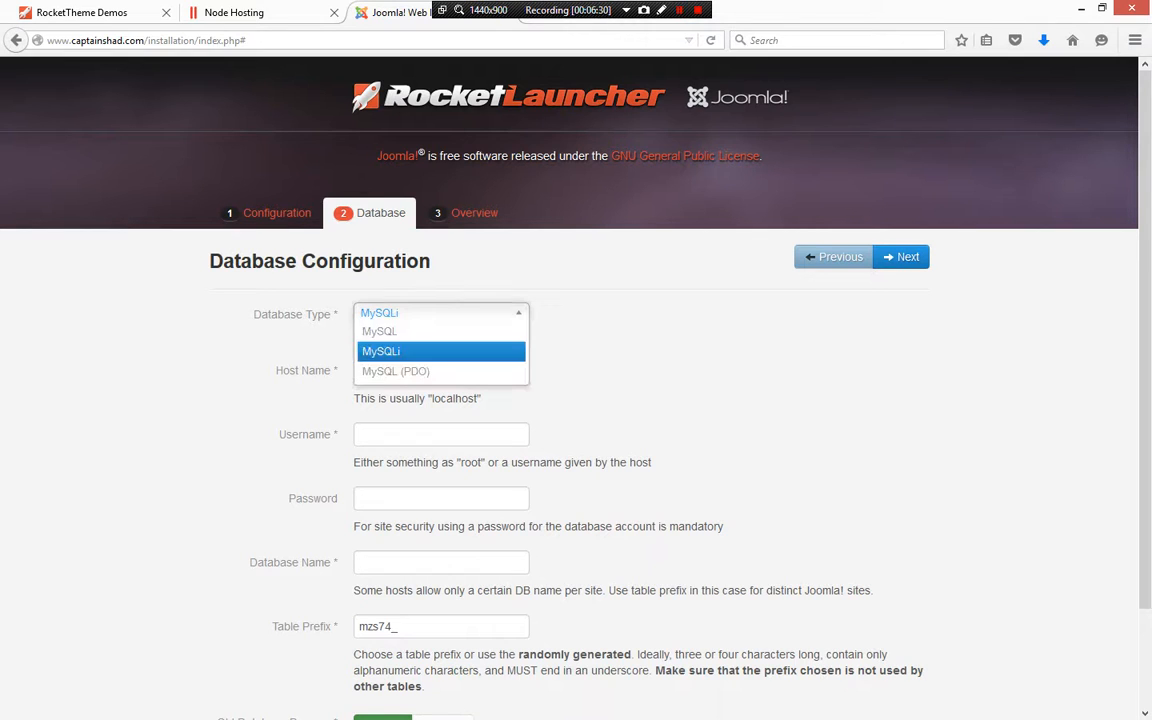
left_click(441, 332)
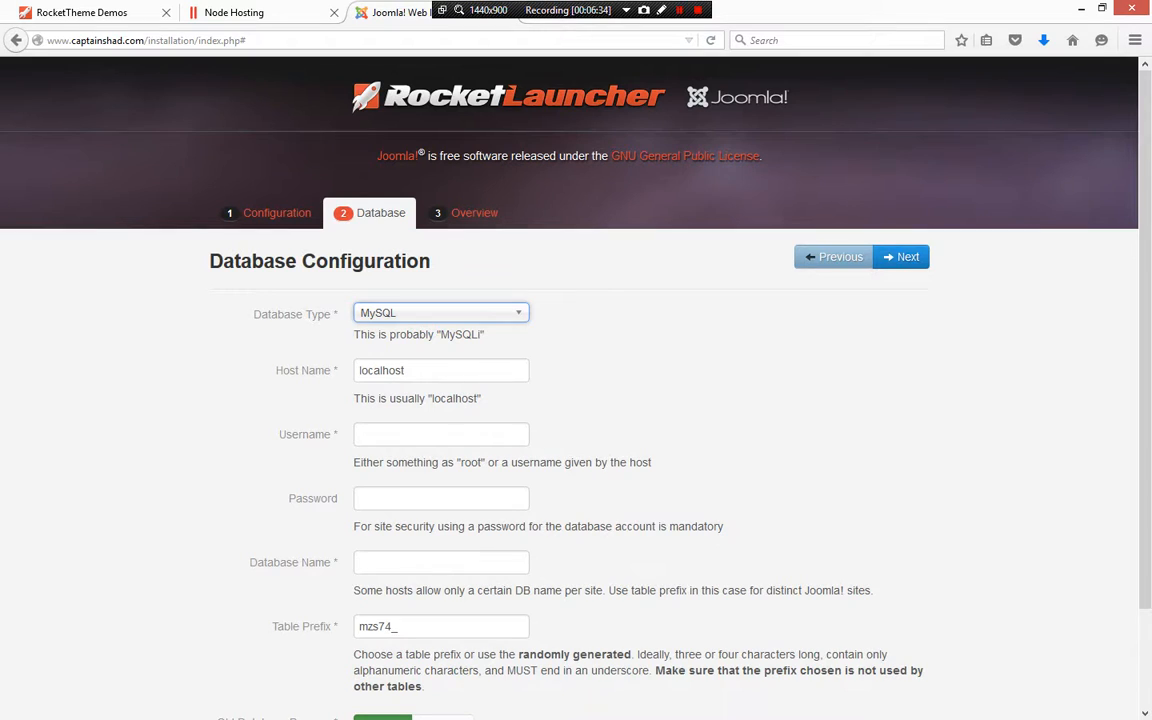
scroll(570, 380, "down", 2)
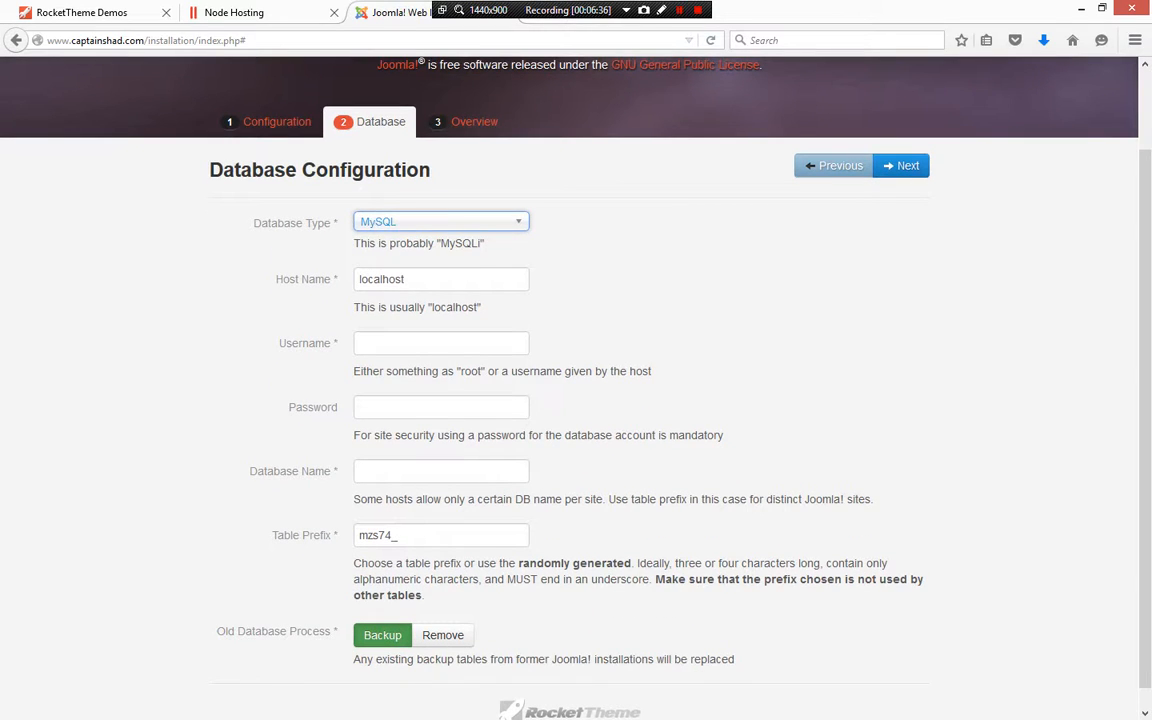
left_click(441, 222)
left_click(430, 260)
Open the Add New Database form for captainshad.com in the Node Hosting panel
left_click(441, 343)
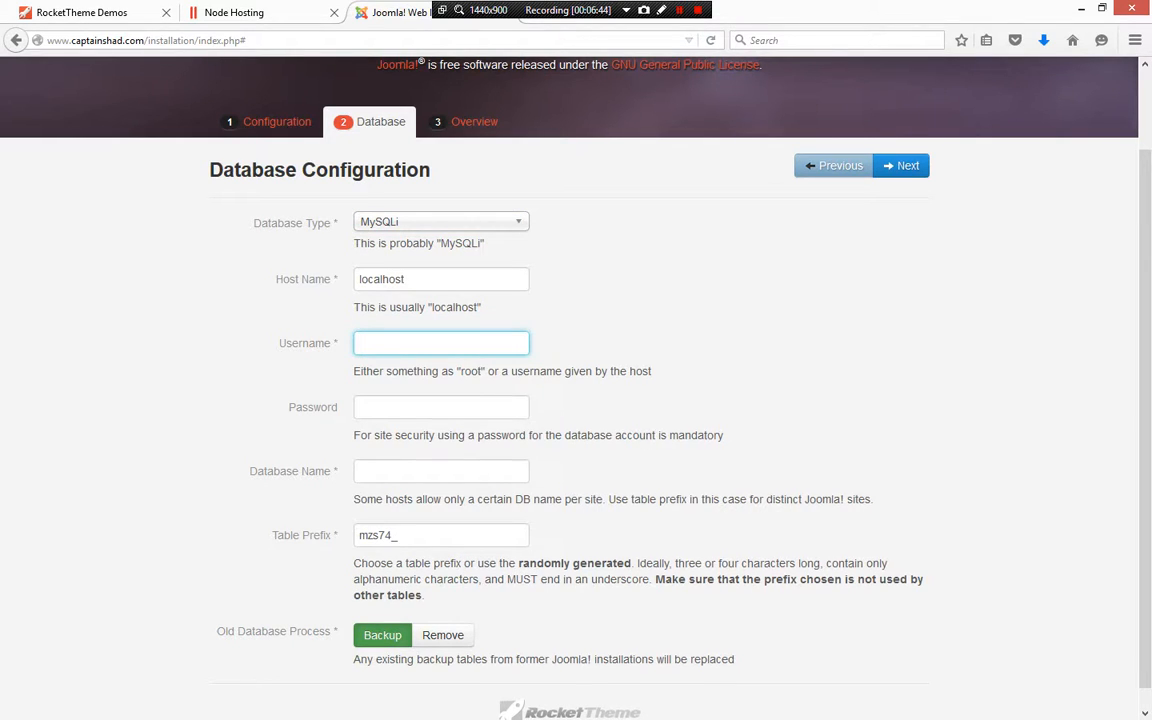
scroll(576, 380, "down", 1)
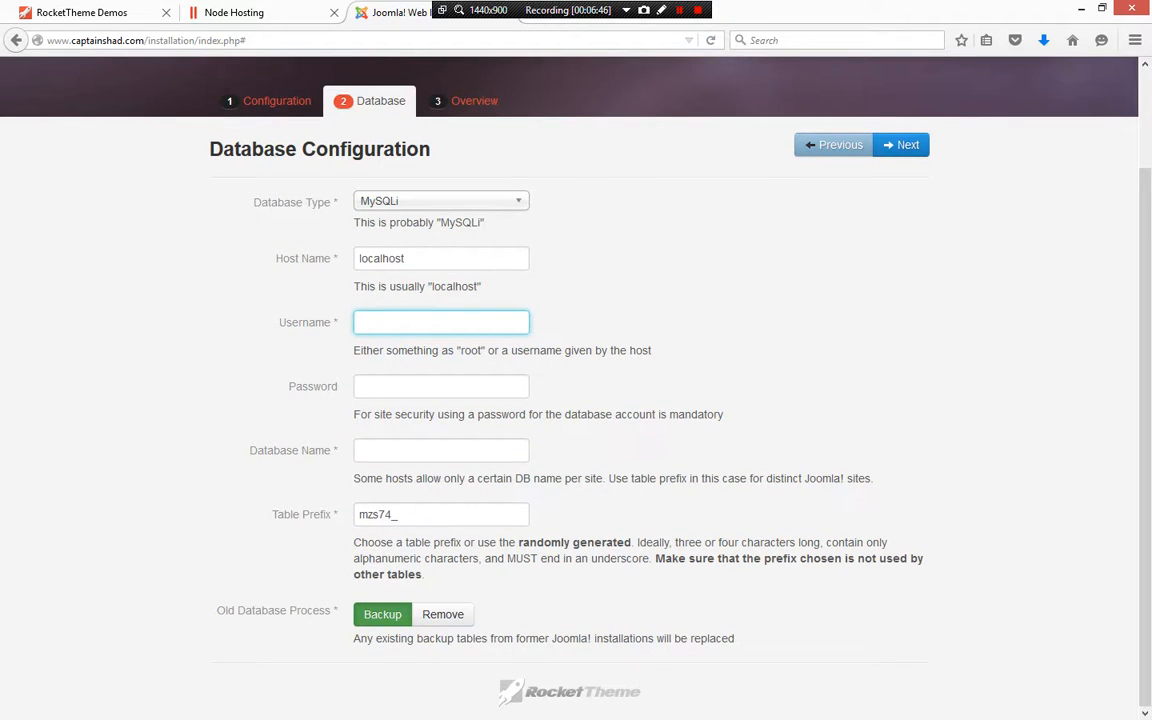
left_click(250, 13)
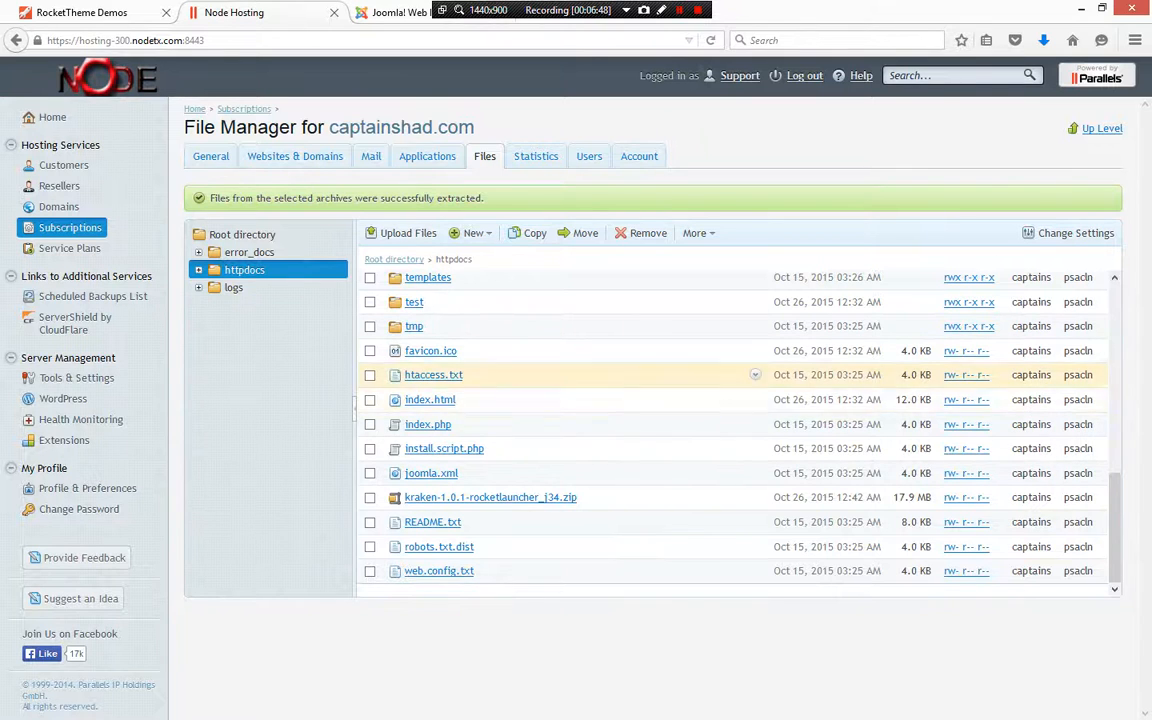
left_click(295, 157)
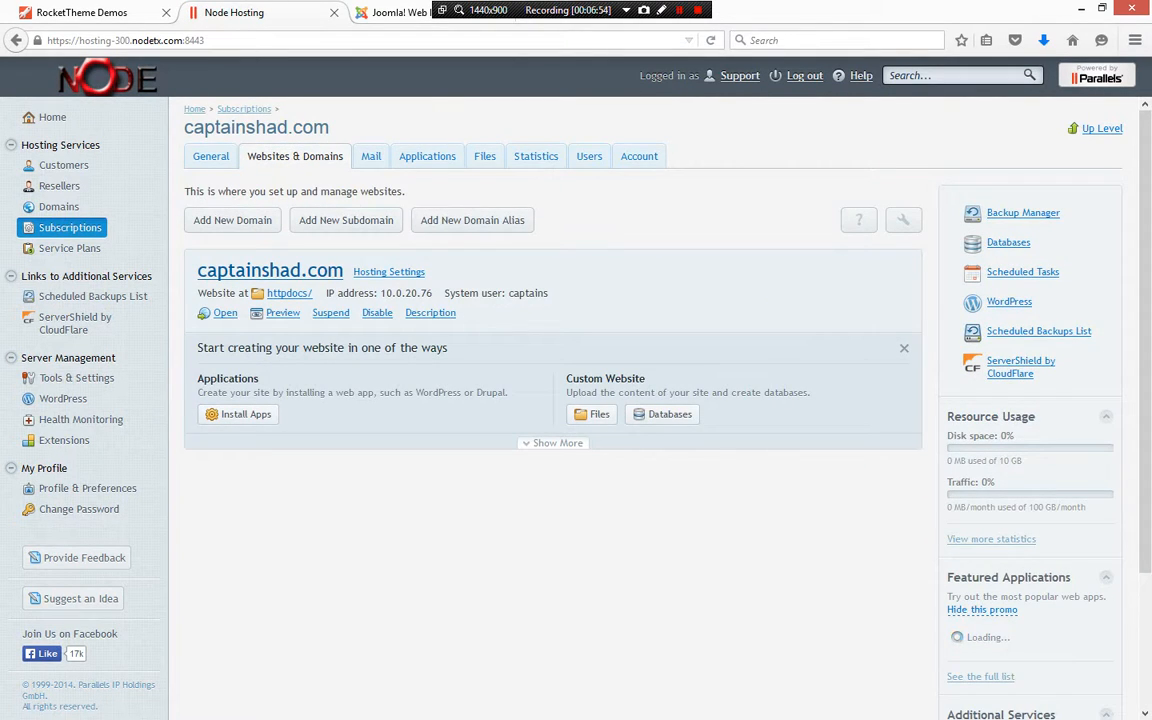
left_click(662, 414)
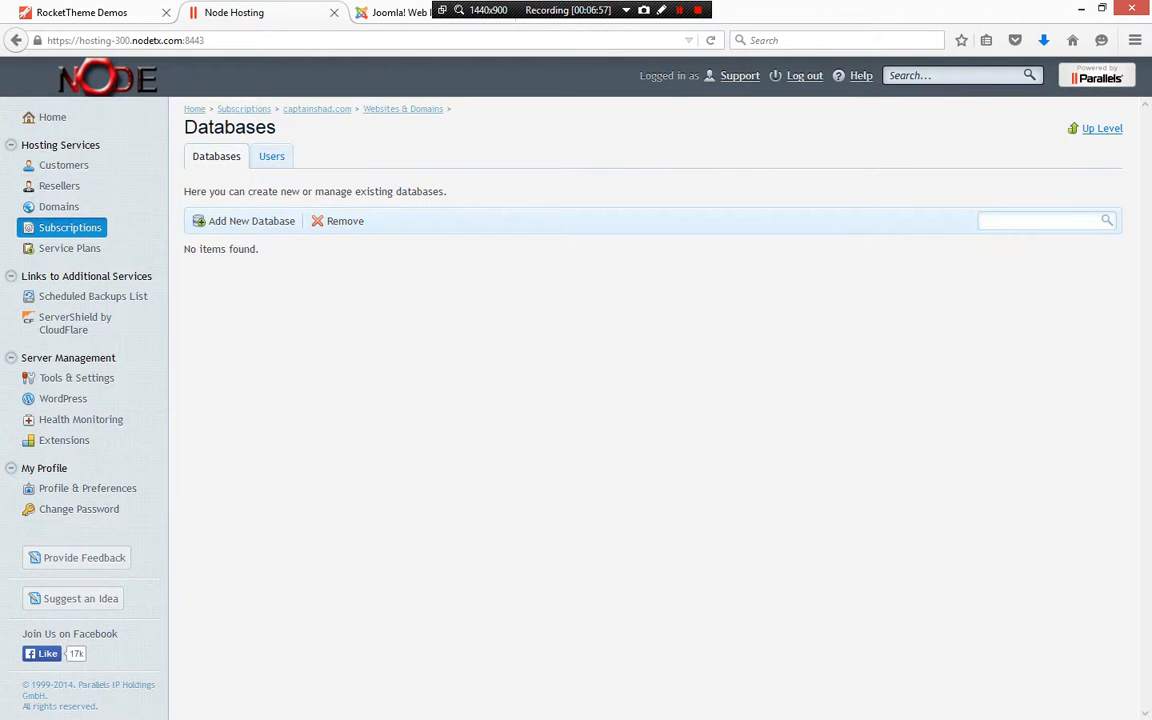
left_click(248, 221)
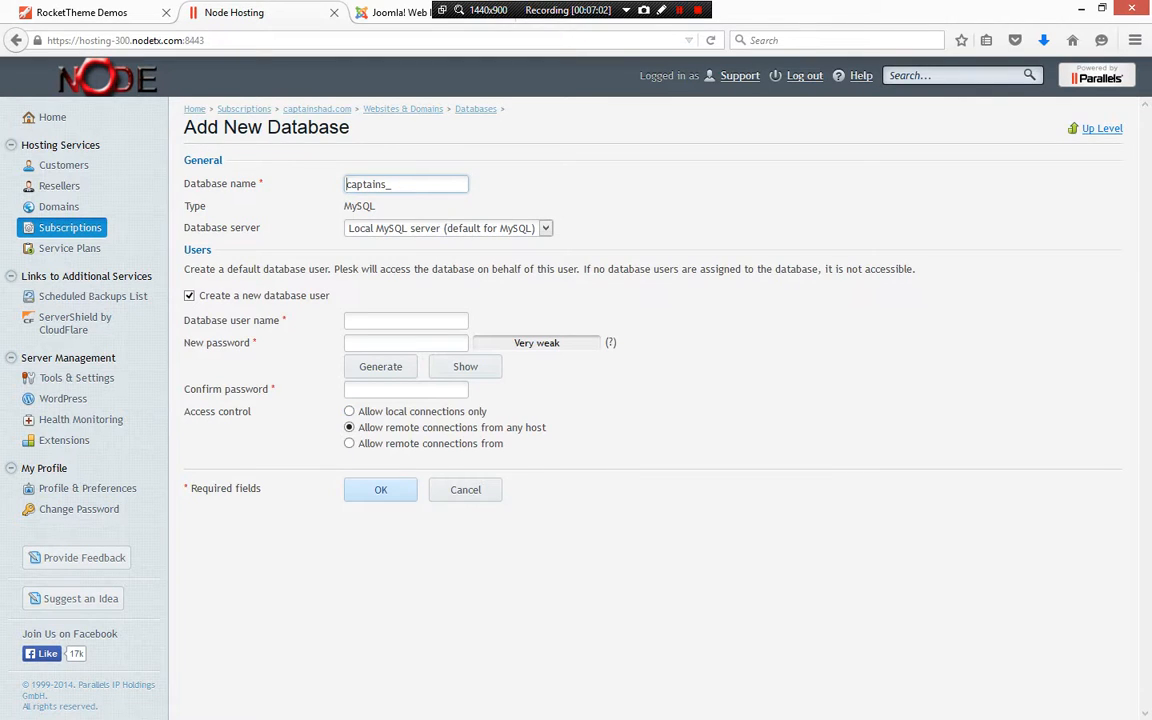
Set the new database name to captains_jom34
left_click(392, 184)
type("jom34")
left_click(406, 321)
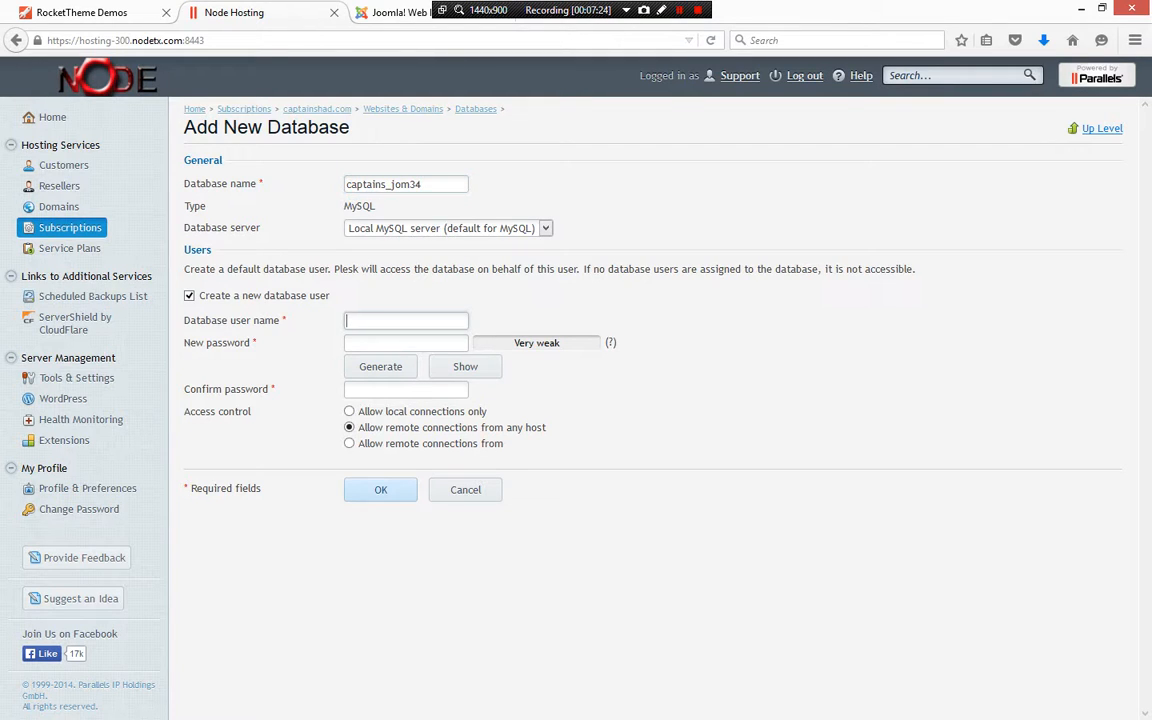
Set the database user name to captains
type("captains")
key("Tab")
Enter the database user's new password and confirm it
type("•")
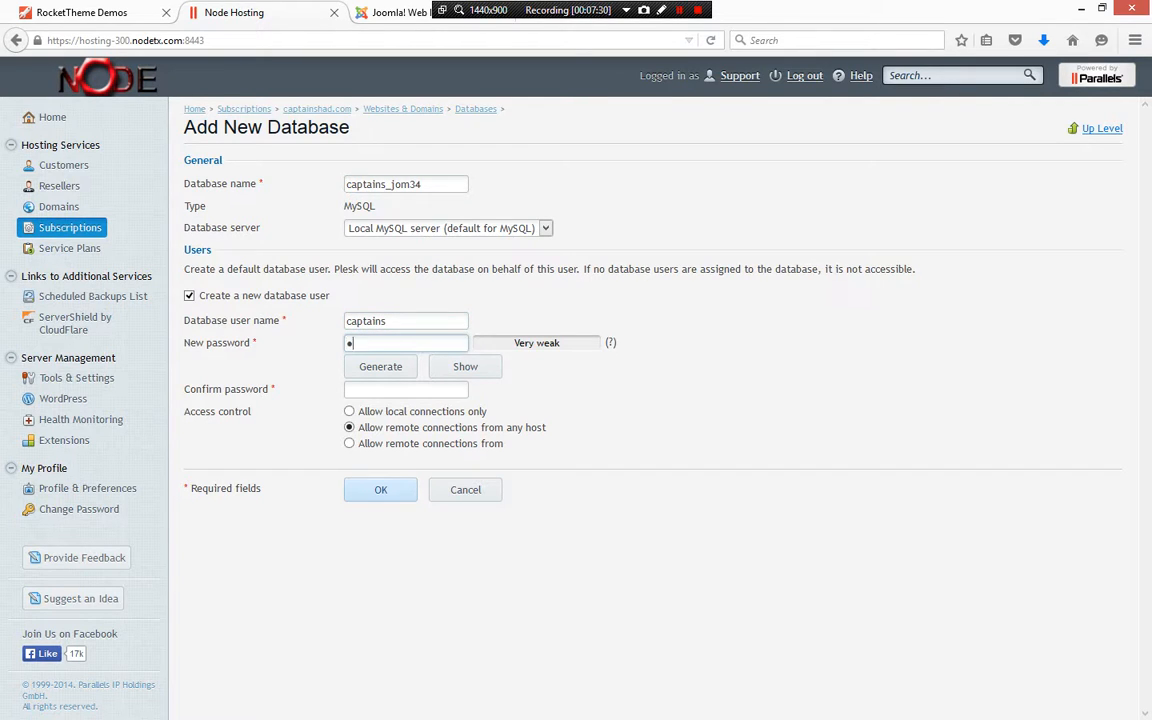
type("•••••")
key("BackSpace")
key("BackSpace")
key("BackSpace")
key("BackSpace")
key("BackSpace")
key("BackSpace")
type("•••••••••")
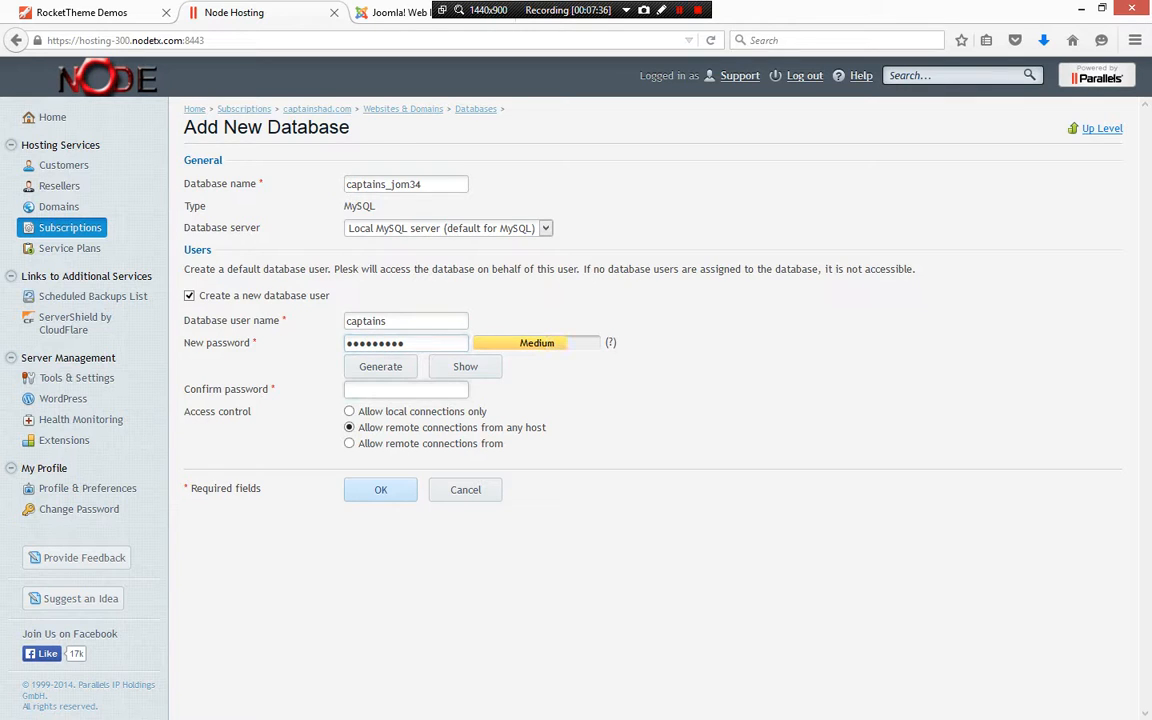
key("Tab")
type("•••••••••")
Copy the database name captains_jom34 and return to the installer tab
left_click_drag(425, 184, 346, 184)
left_click(440, 228)
left_click(440, 245)
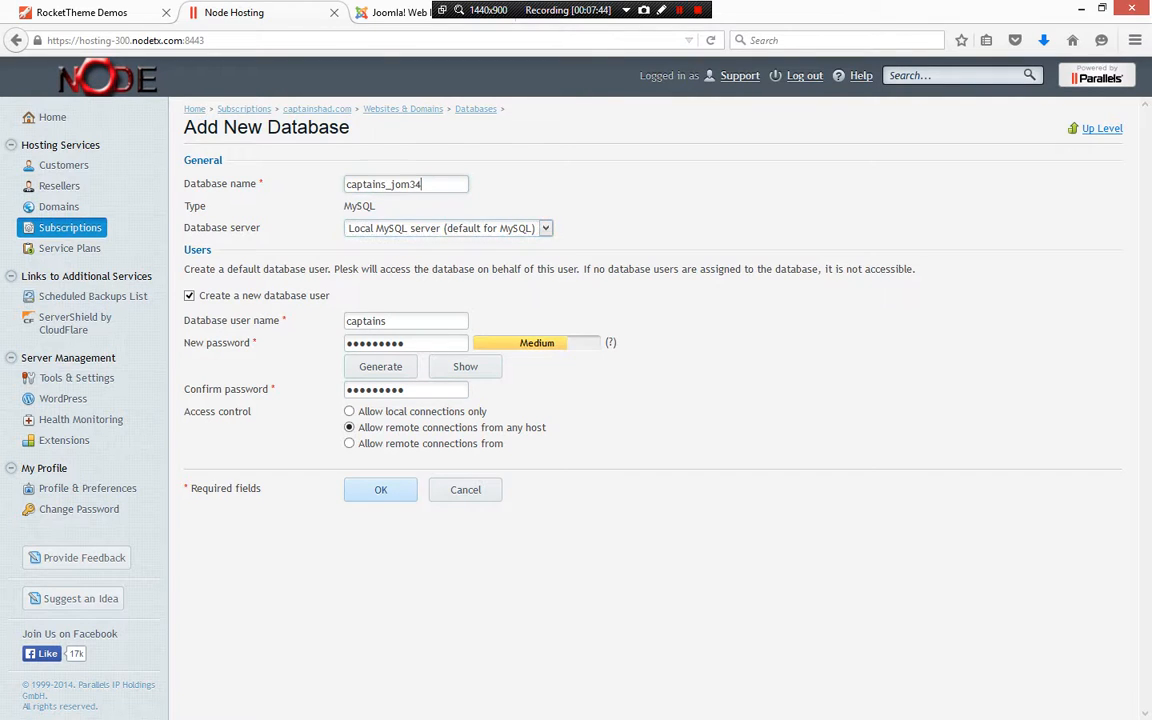
key("shift+Tab")
key("ctrl+c")
key("ctrl+Tab")
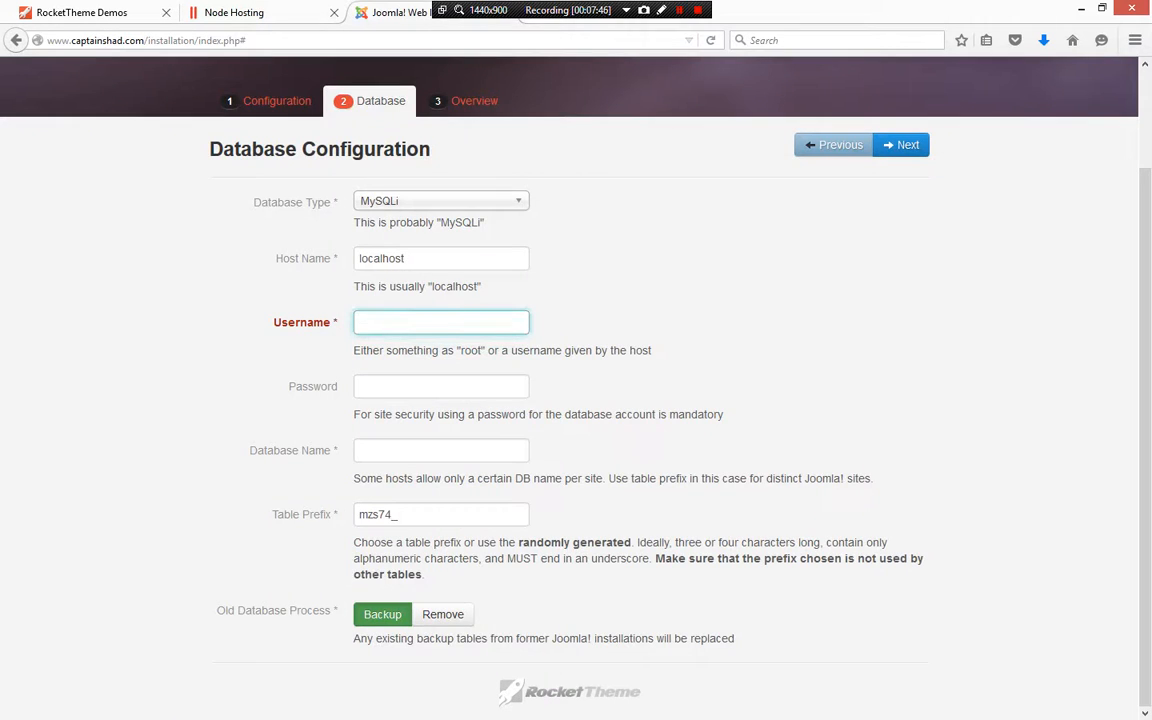
Place captains_jom34 in the installer's Database Name field and clear the Username field
key("ctrl+v")
key("ctrl+a")
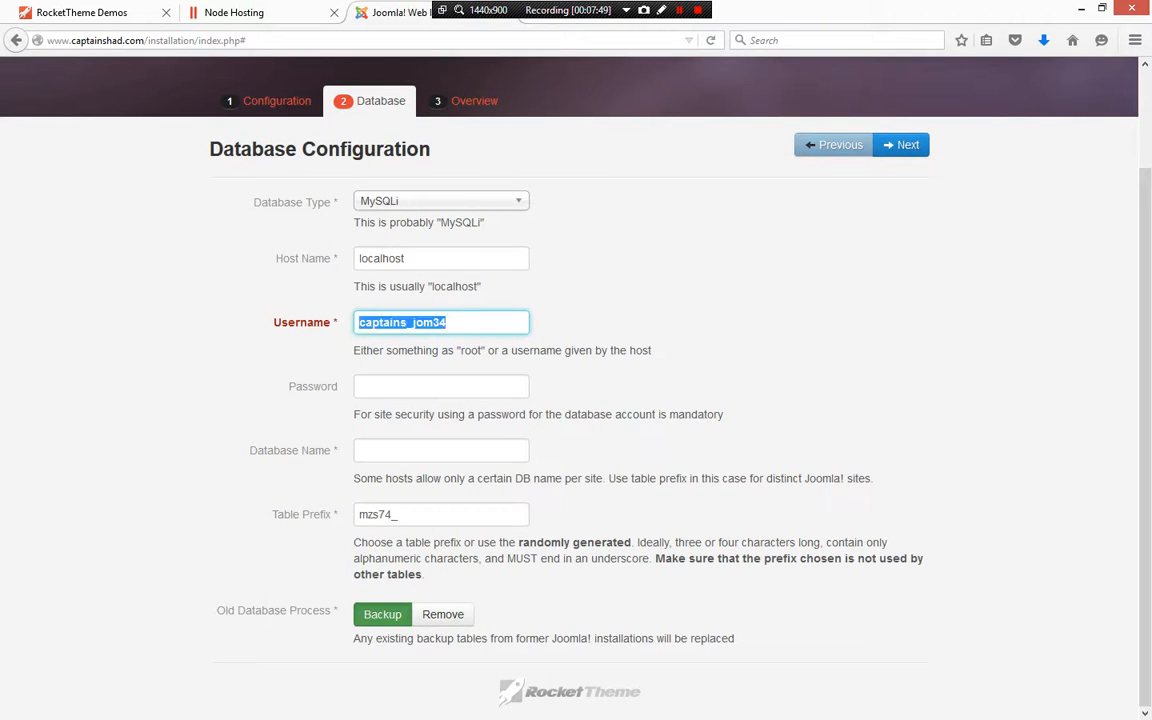
left_click_drag(402, 322, 418, 451)
left_click(447, 322)
key("ctrl+a")
key("BackSpace")
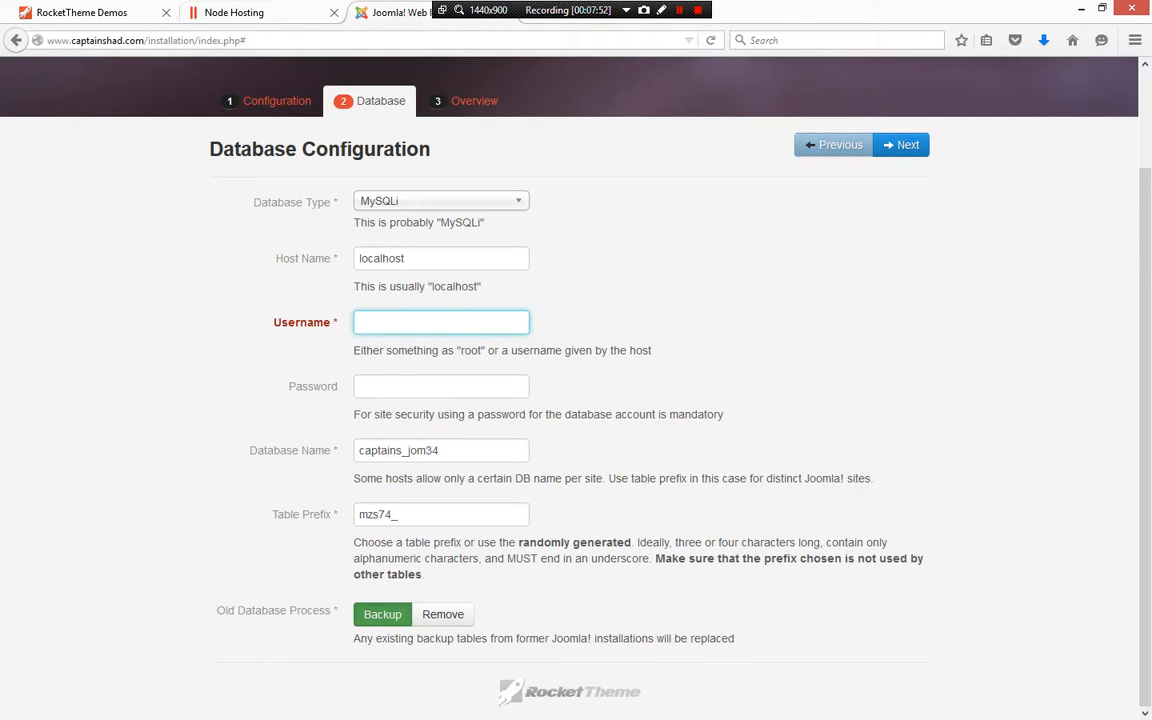
Copy the database user name captains into the installer's Username field
left_click(236, 13)
left_click_drag(387, 321, 344, 321)
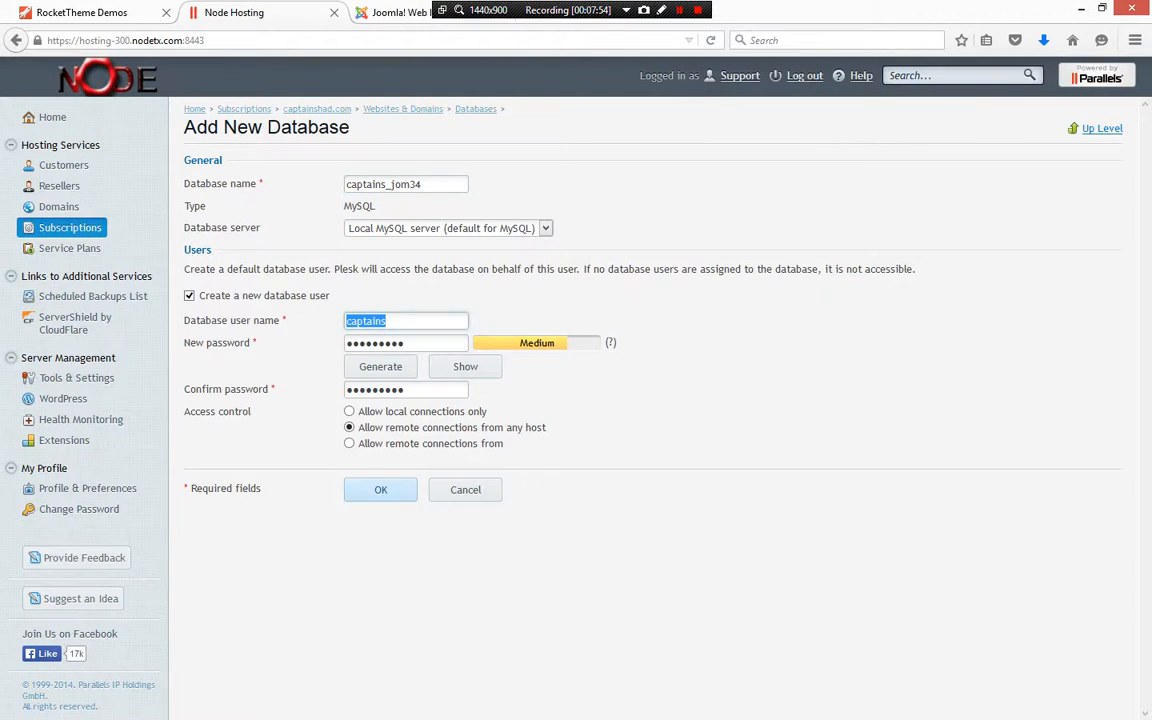
left_click(398, 13)
key("ctrl+v")
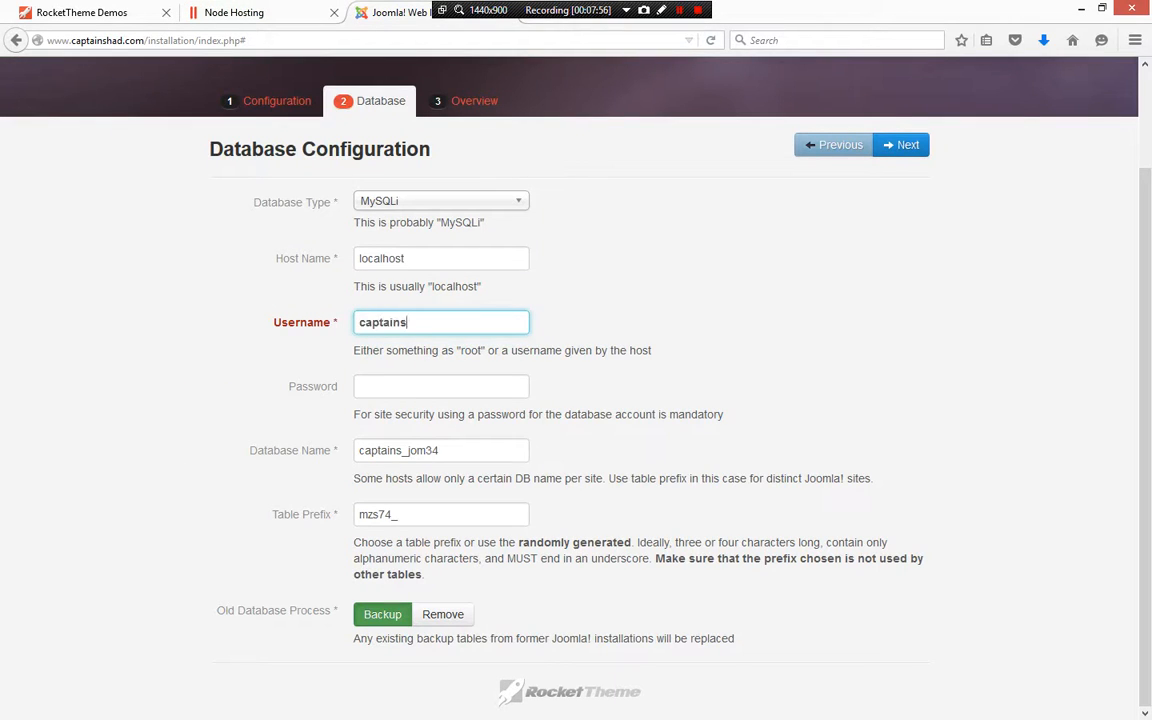
Enter the database password in the installer and submit the database configuration
key("Tab")
type("*********")
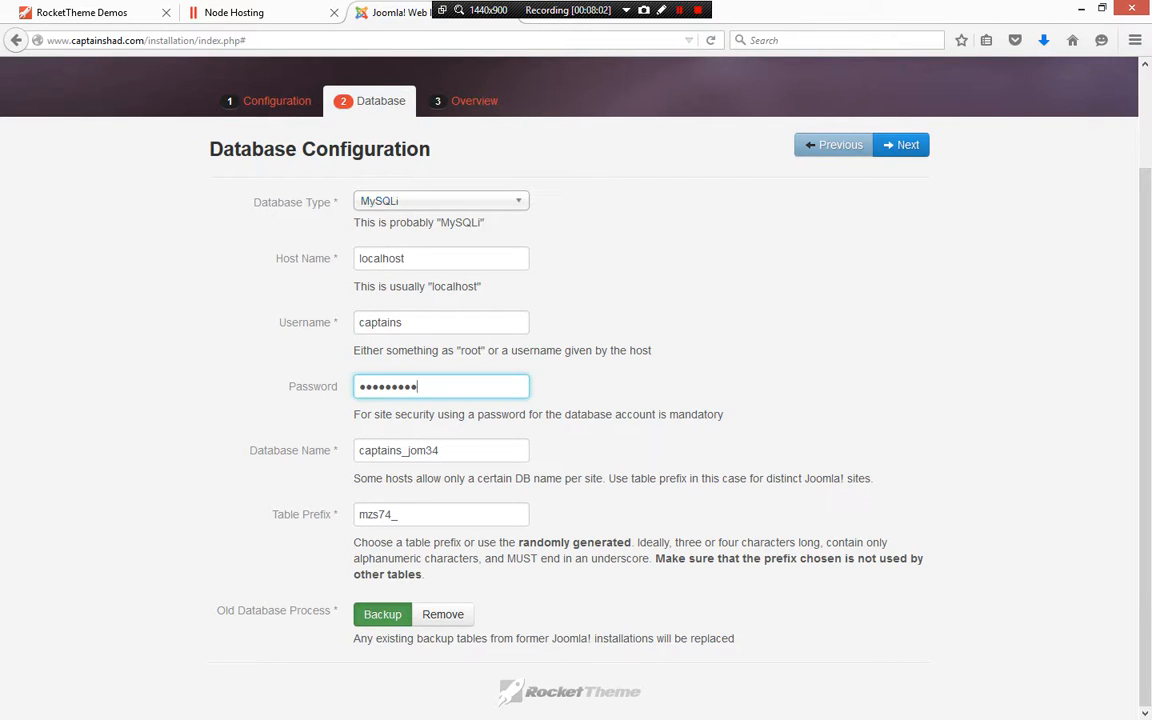
scroll(570, 388, "up", 3)
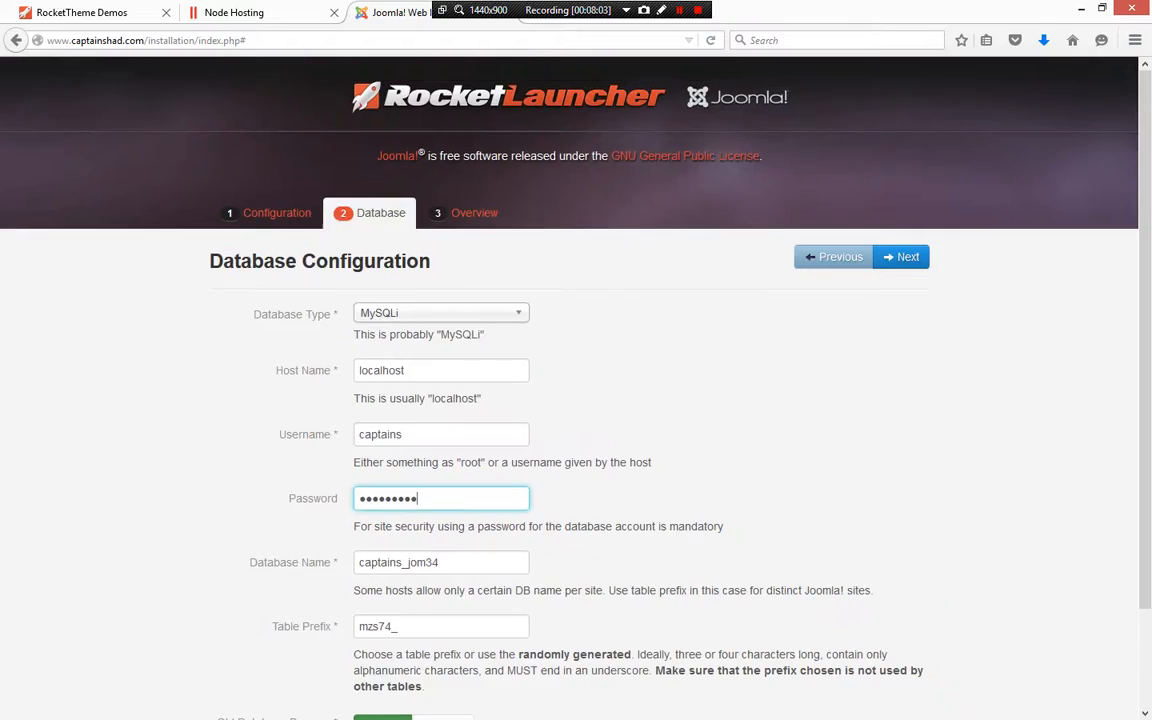
scroll(570, 388, "down", 3)
key("Return")
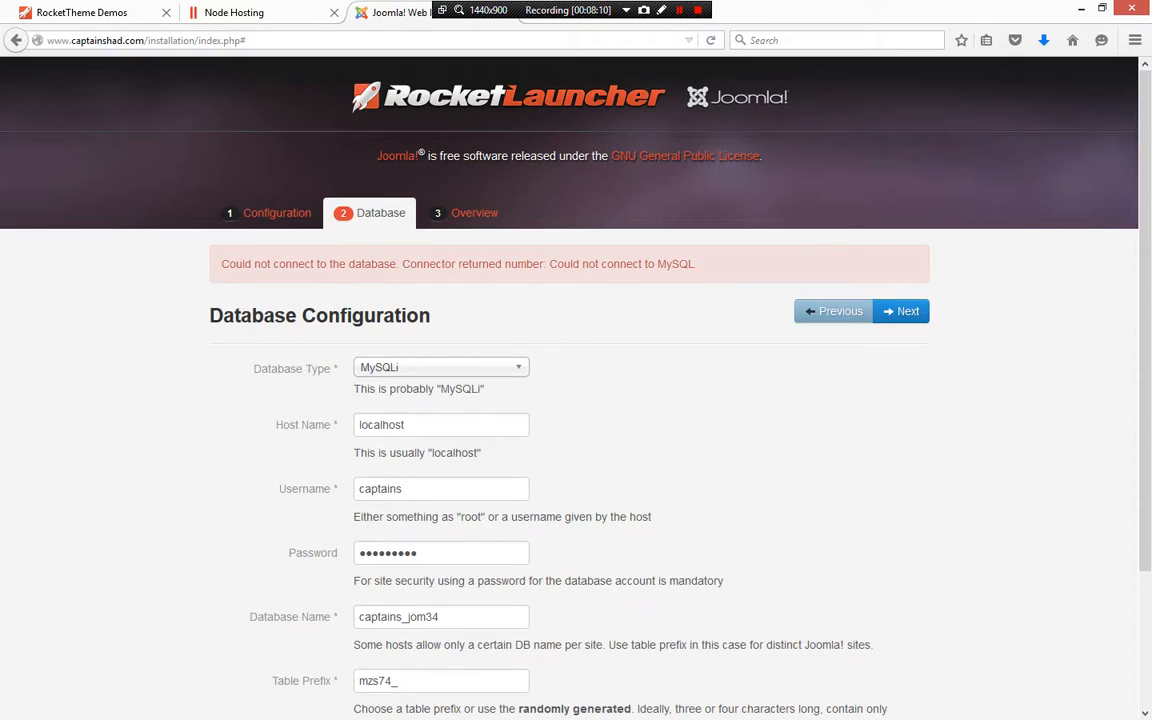
Change the database type to MySQL and submit the configuration again
left_click(440, 367)
left_click(440, 386)
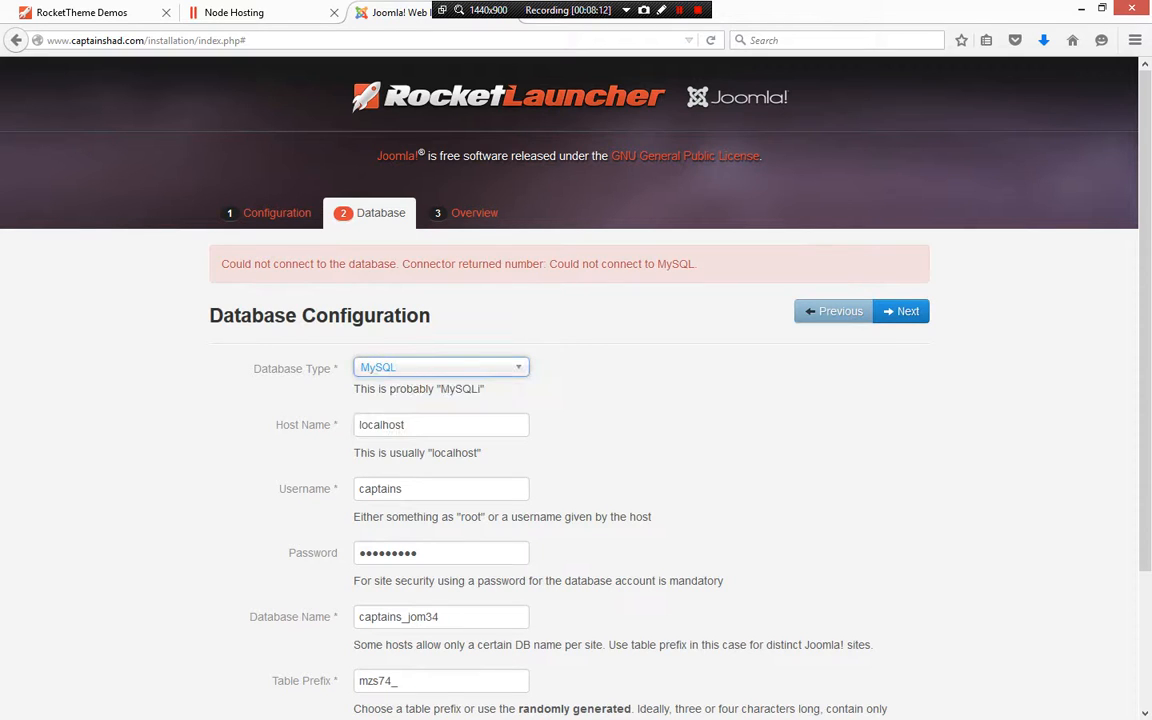
key("Return")
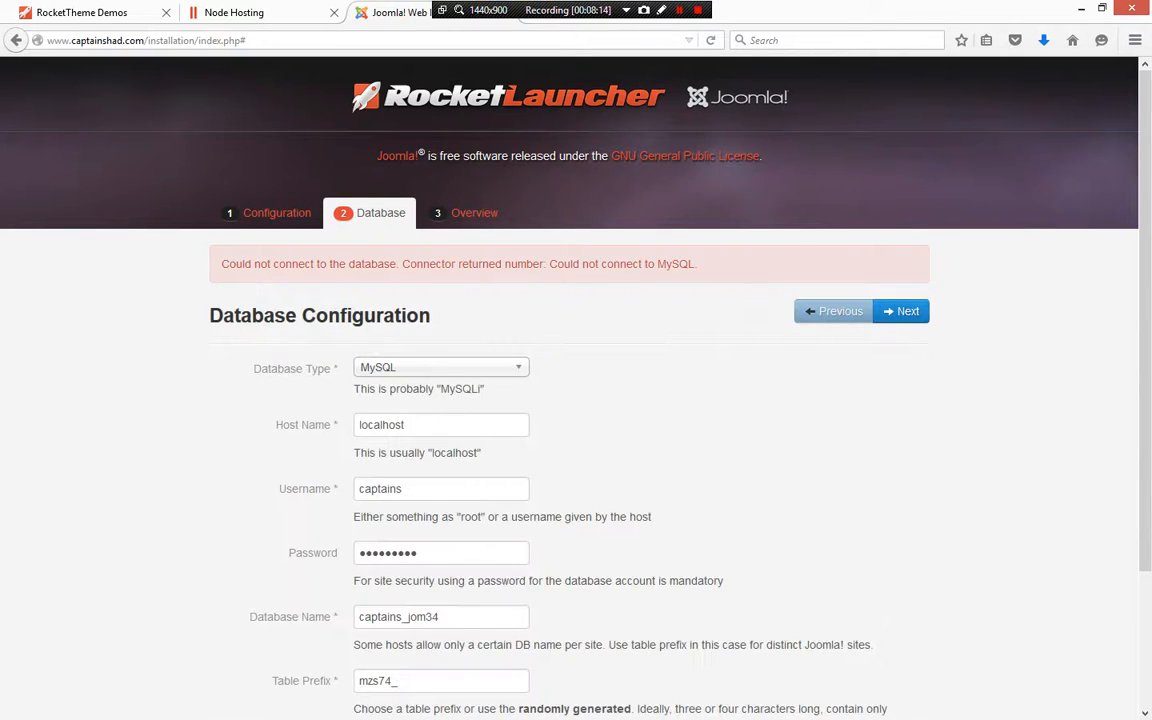
Submit the Add New Database form in the hosting panel to create the database
scroll(570, 380, "down", 3)
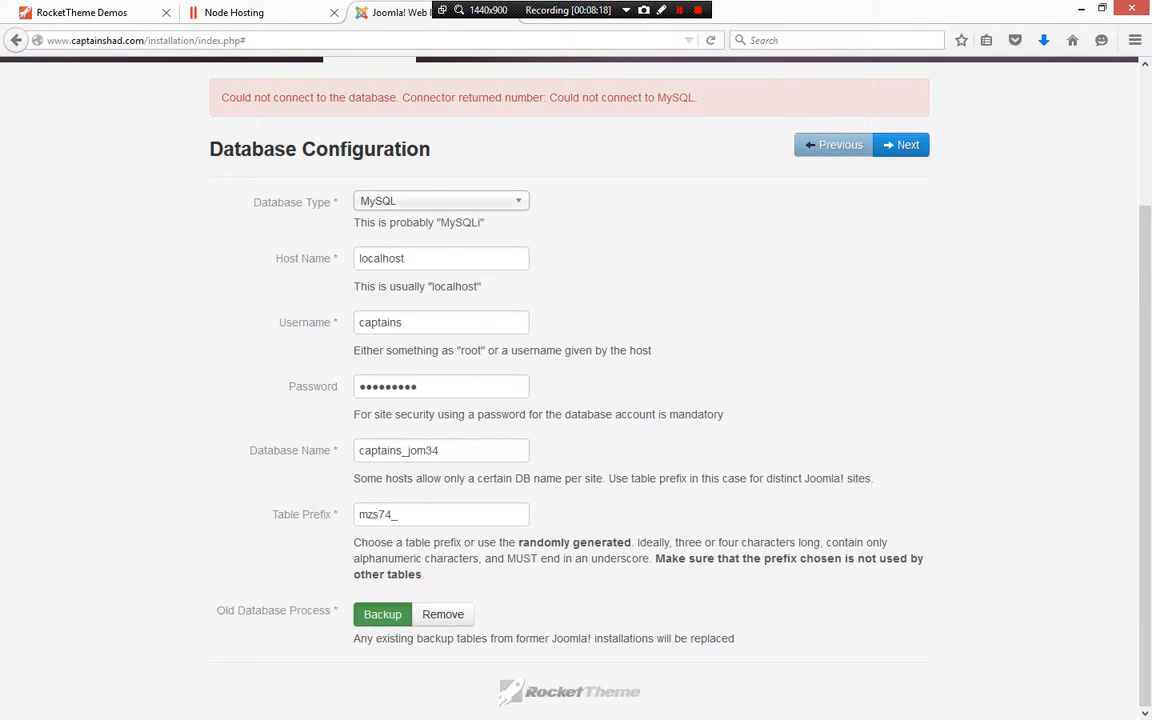
scroll(570, 380, "up", 2)
scroll(570, 380, "down", 2)
left_click(235, 12)
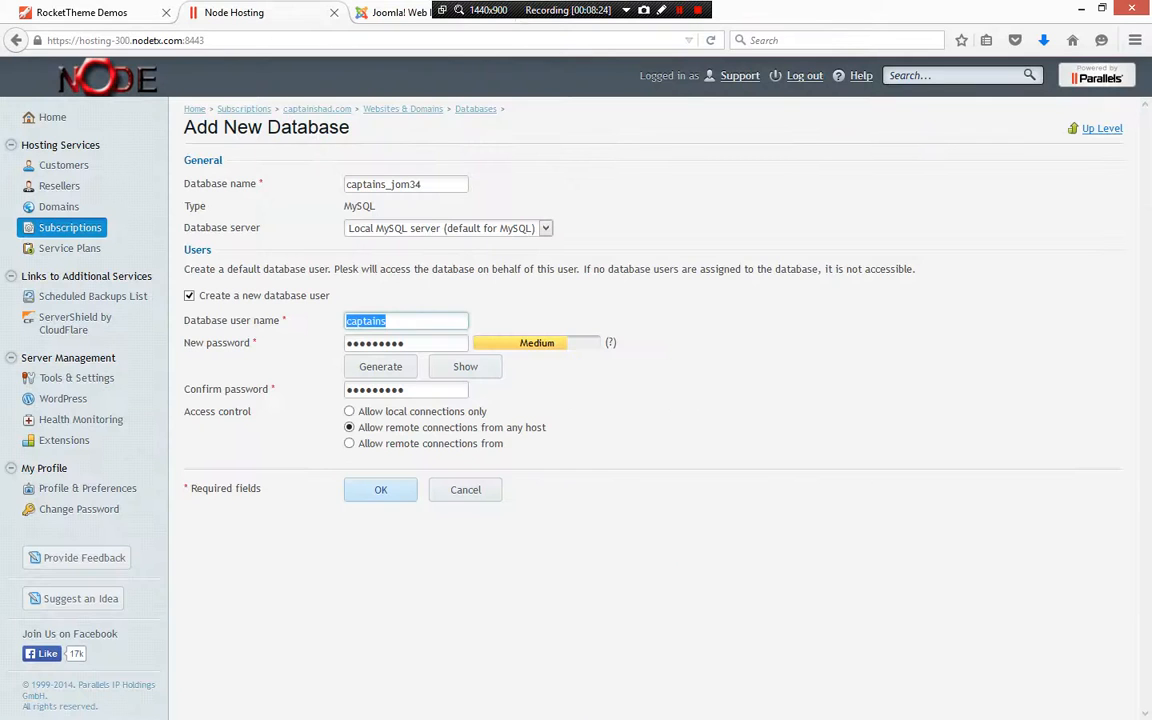
key("Return")
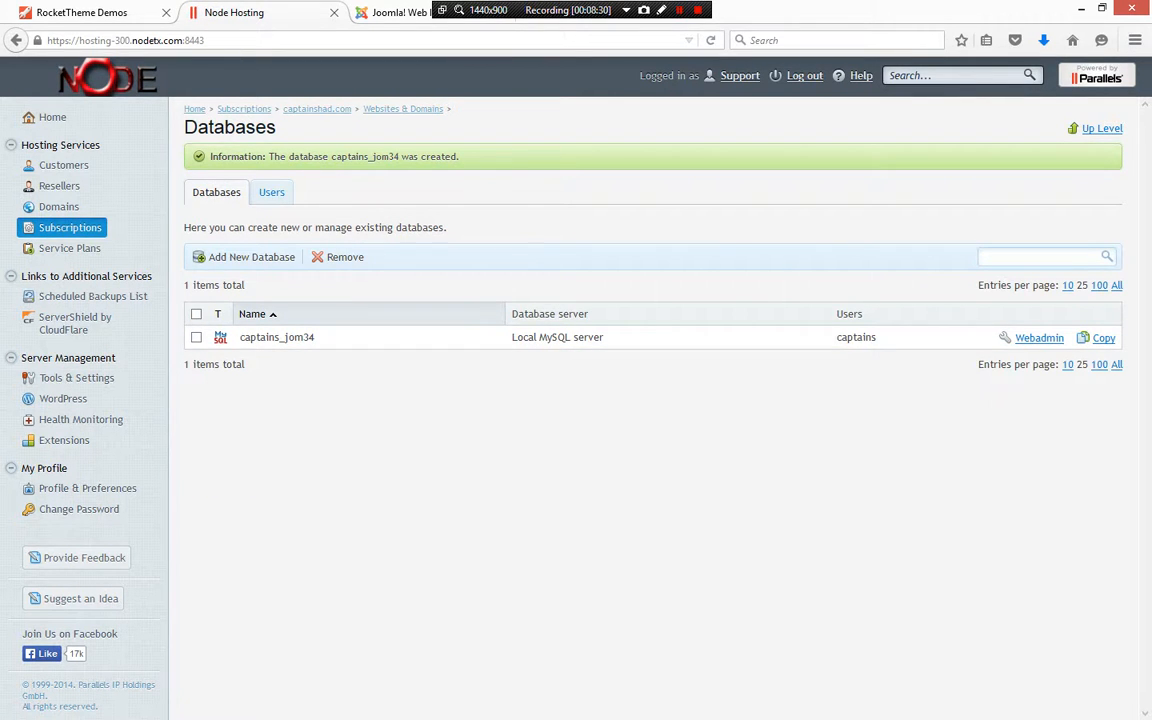
Set the database type back to MySQLi and continue to the Overview step
key("ctrl+Tab")
left_click(441, 201)
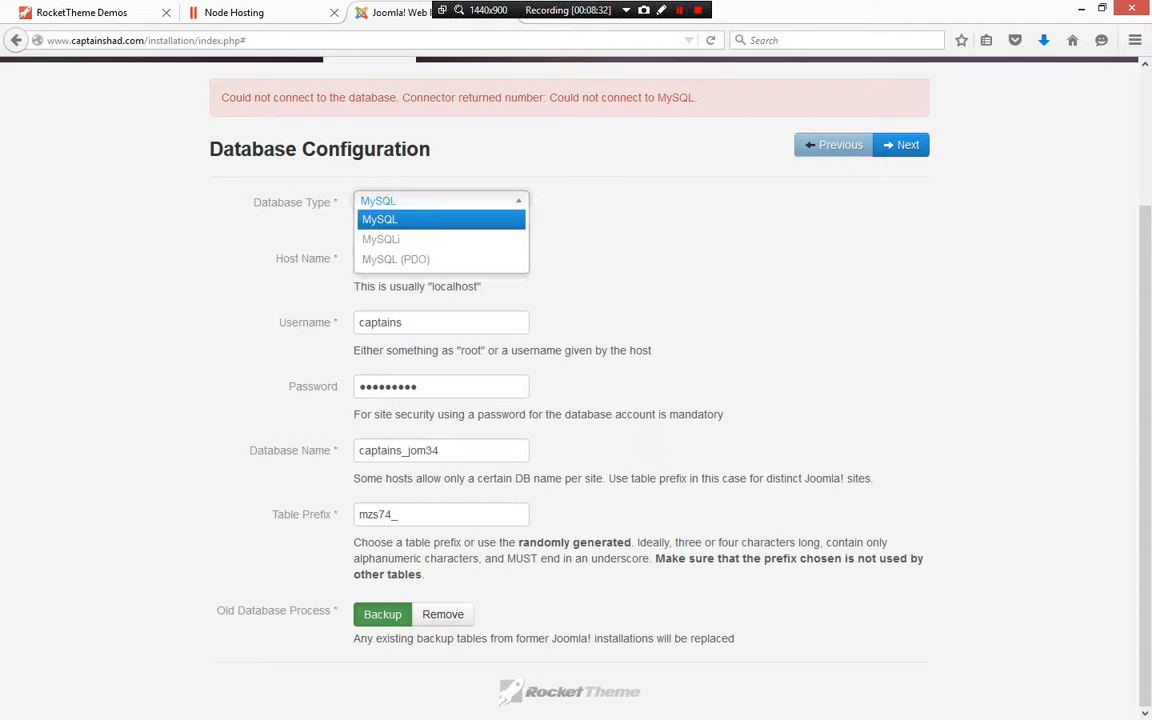
left_click(382, 239)
scroll(600, 350, "up", 3)
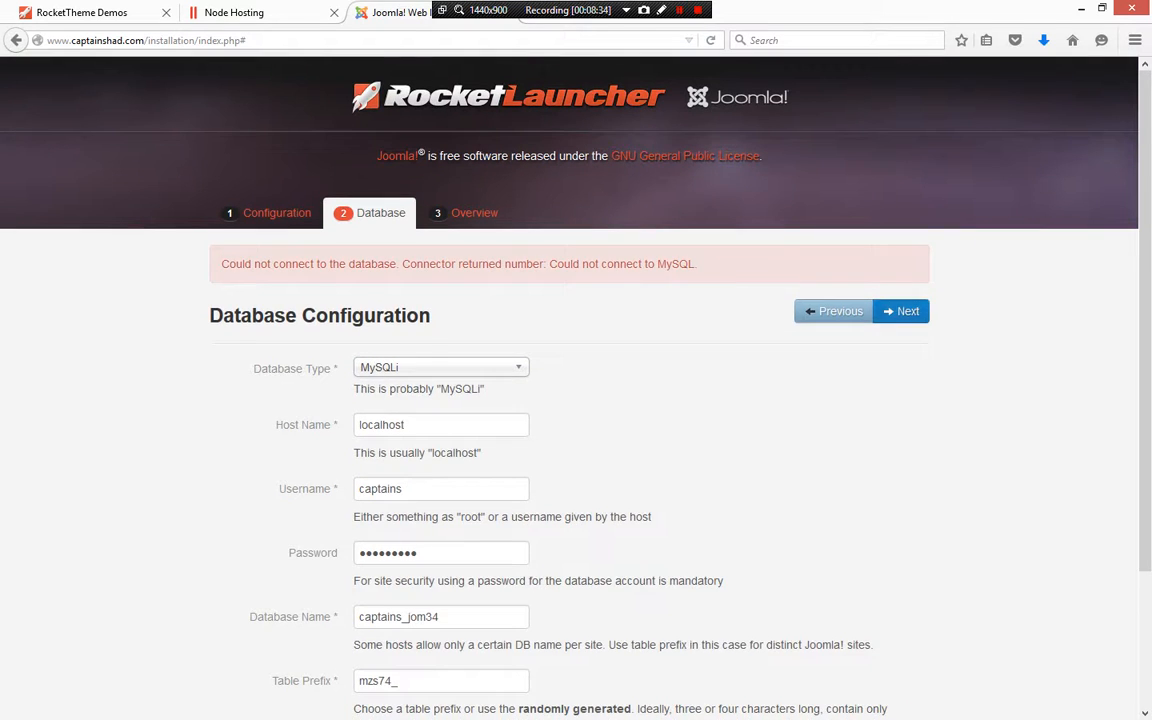
left_click(901, 311)
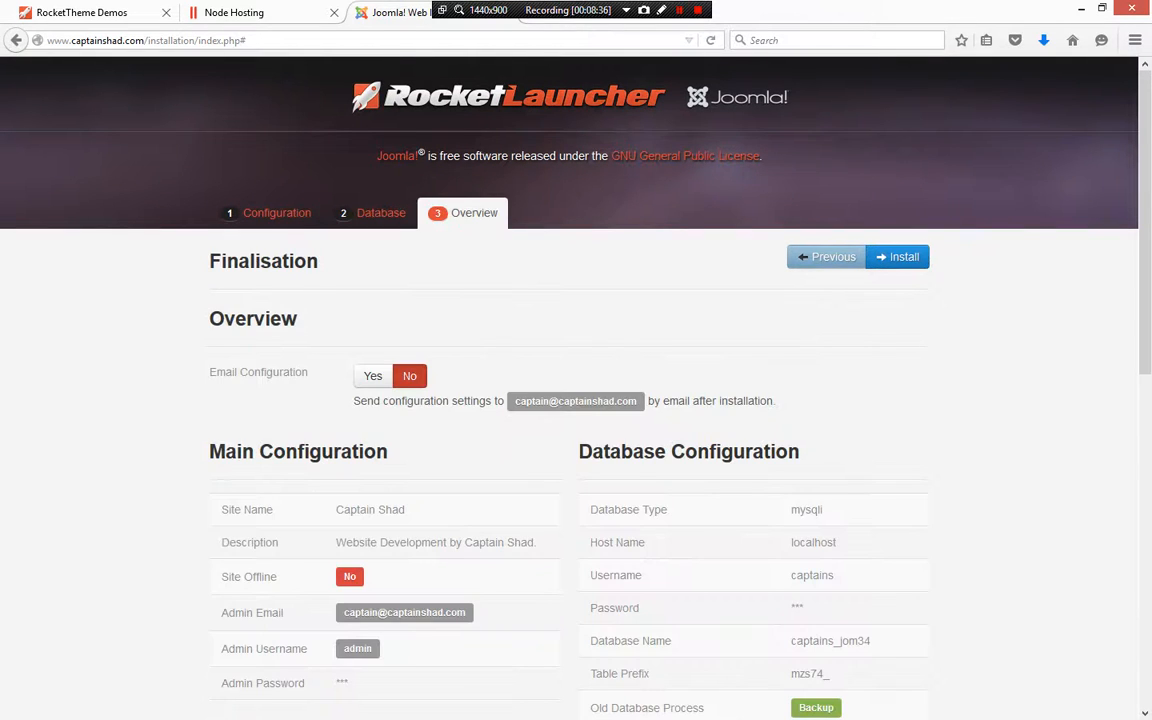
Review the installation overview, pre-installation check and recommended settings
scroll(570, 400, "down", 3)
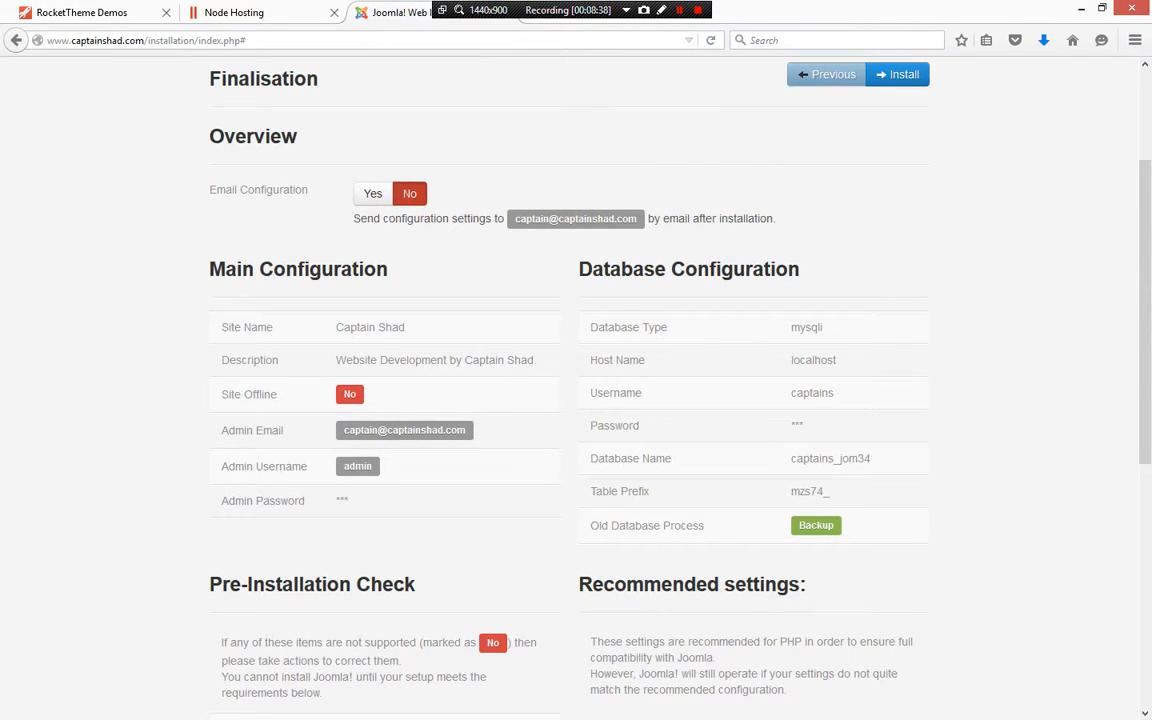
scroll(576, 400, "down", 5)
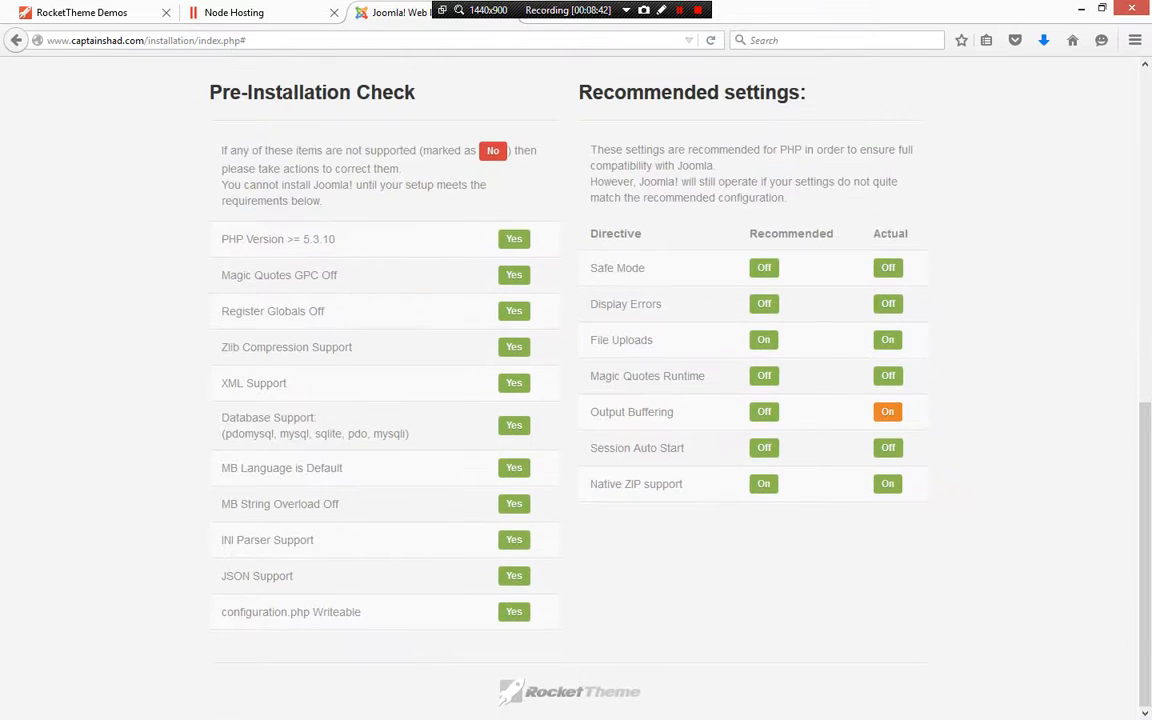
Run the Joomla installation from the Overview step and remove the installation folder
scroll(576, 400, "up", 10)
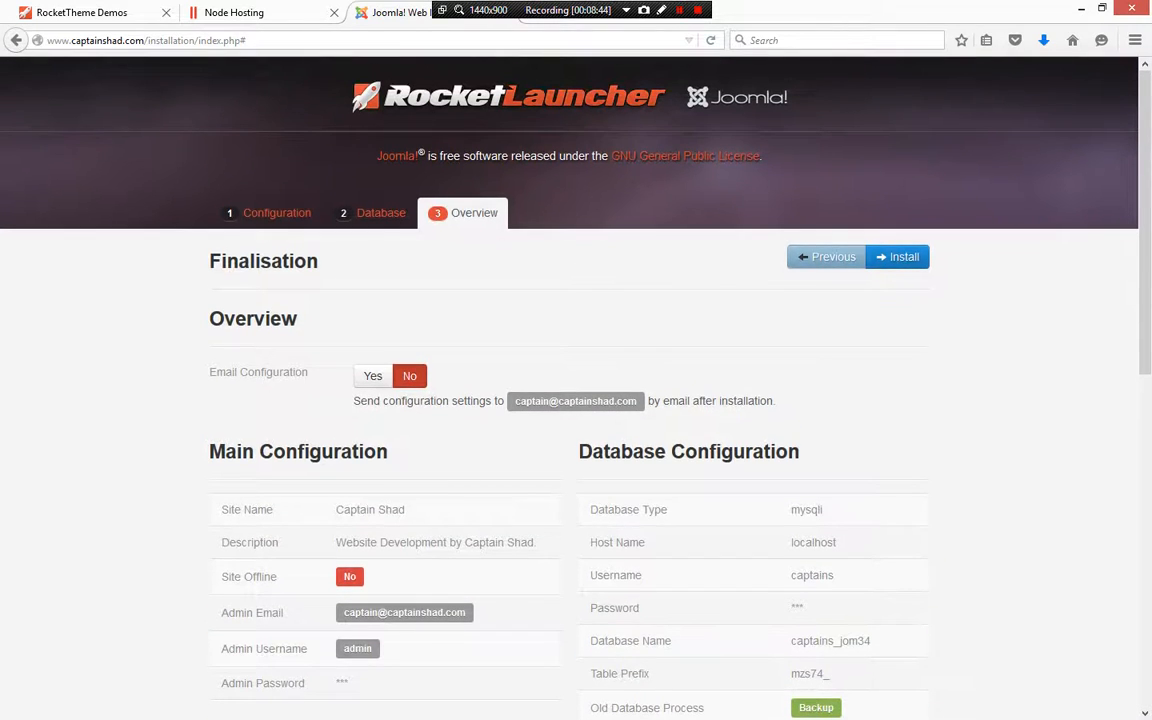
left_click(897, 257)
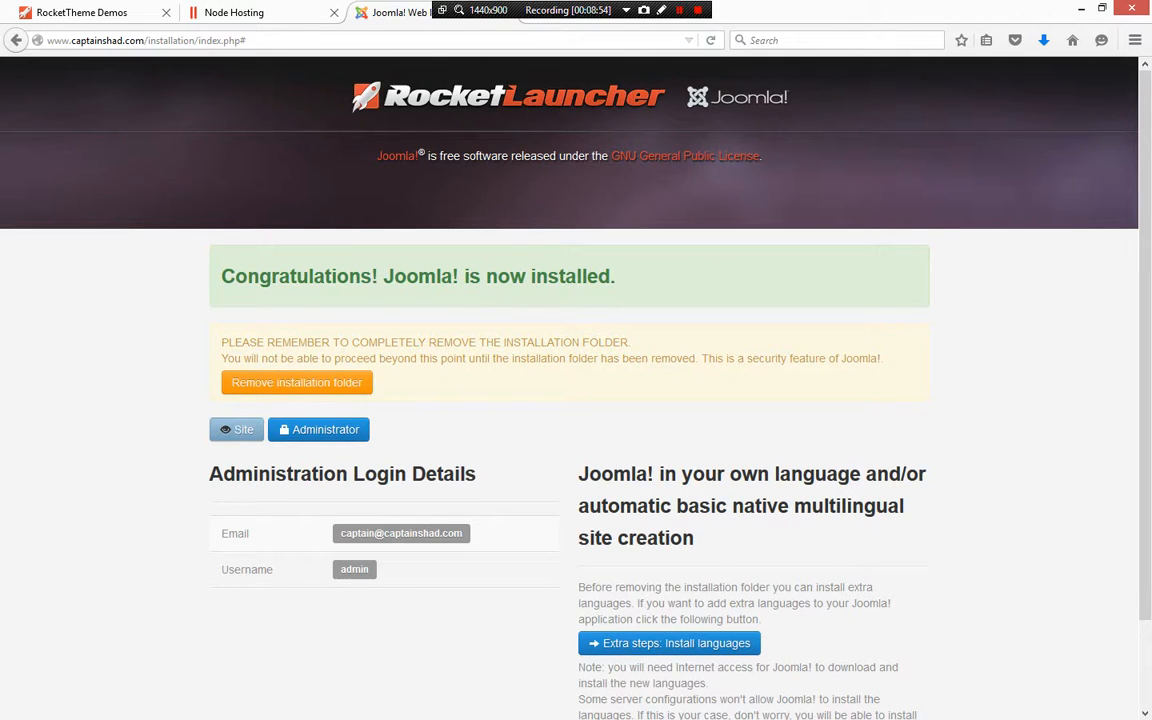
left_click(297, 383)
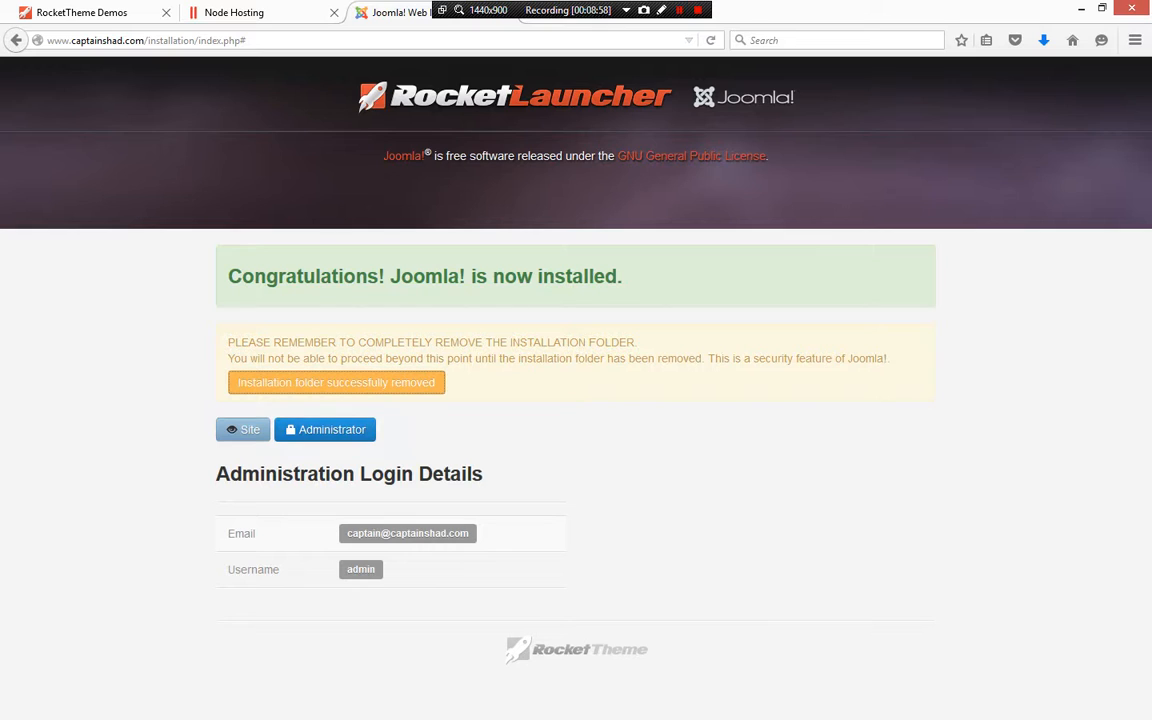
Open the administrator login and sign in as admin with the account password
left_click(325, 429)
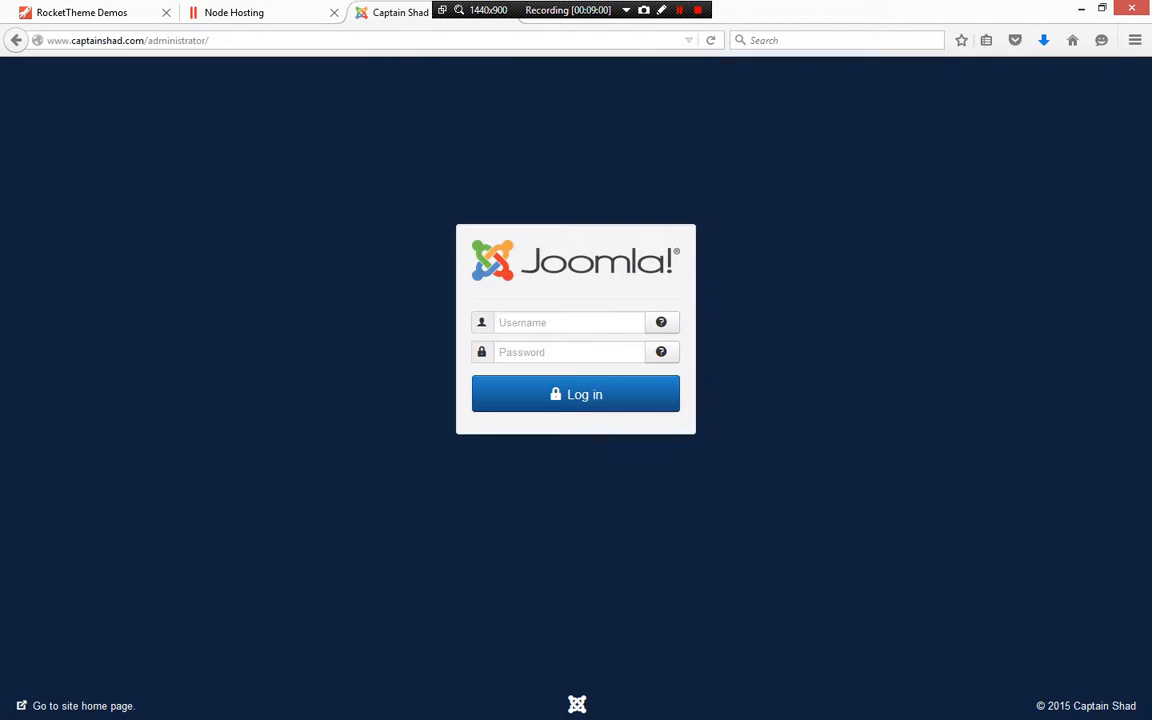
type("admin")
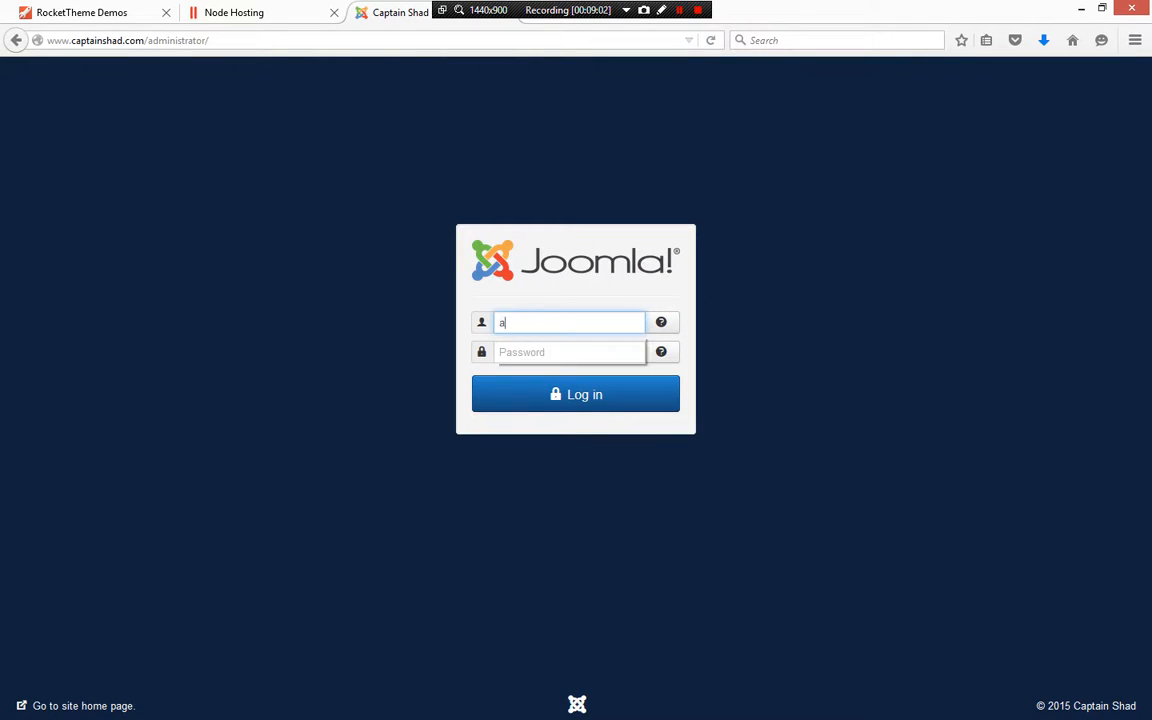
key("Tab")
type("******")
key("Return")
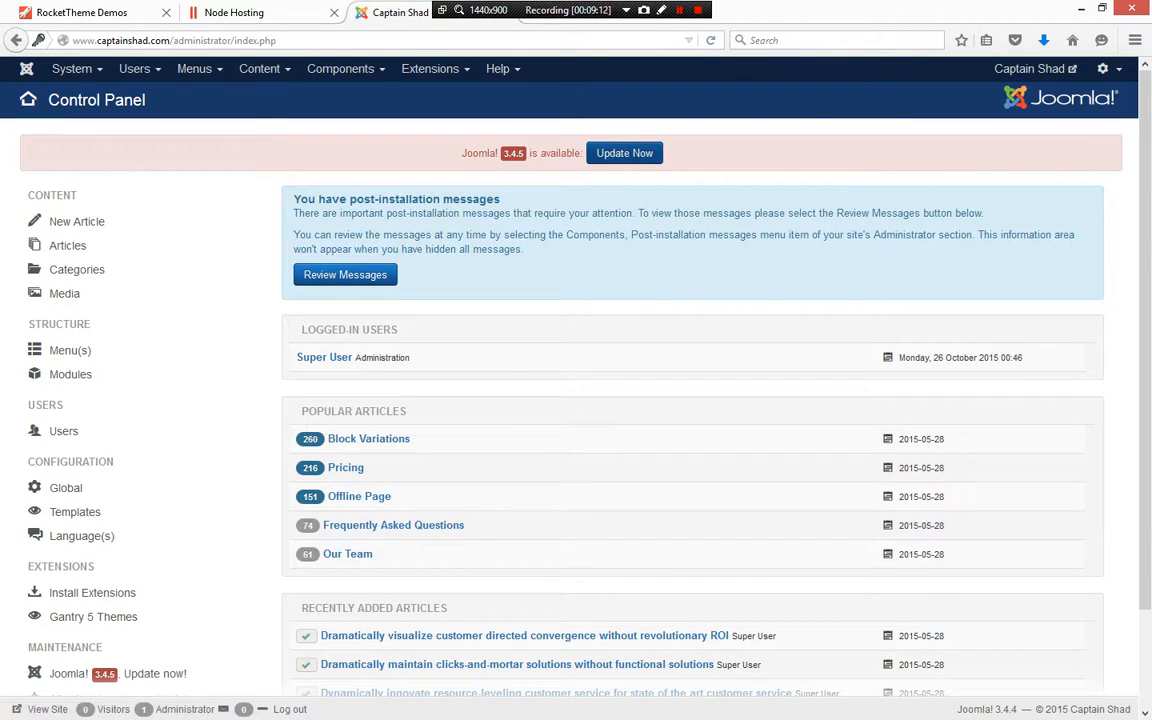
Install the Joomla 3.4.5 update and return to the Control Panel
left_click(624, 153)
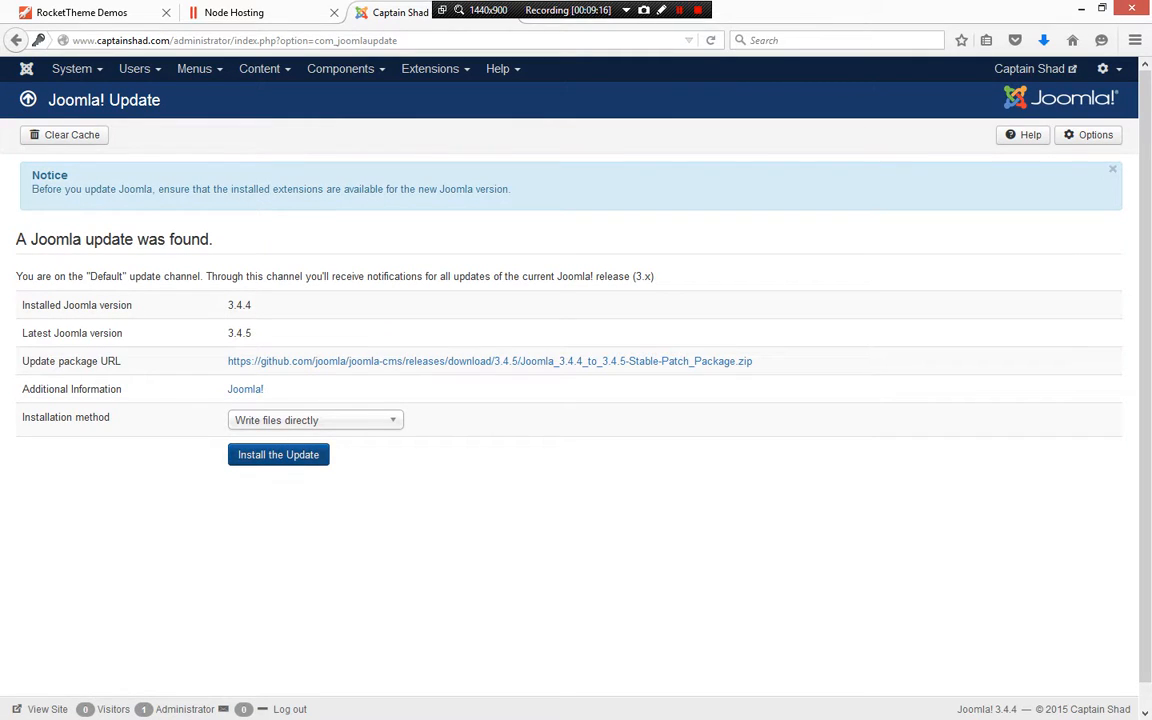
left_click(278, 454)
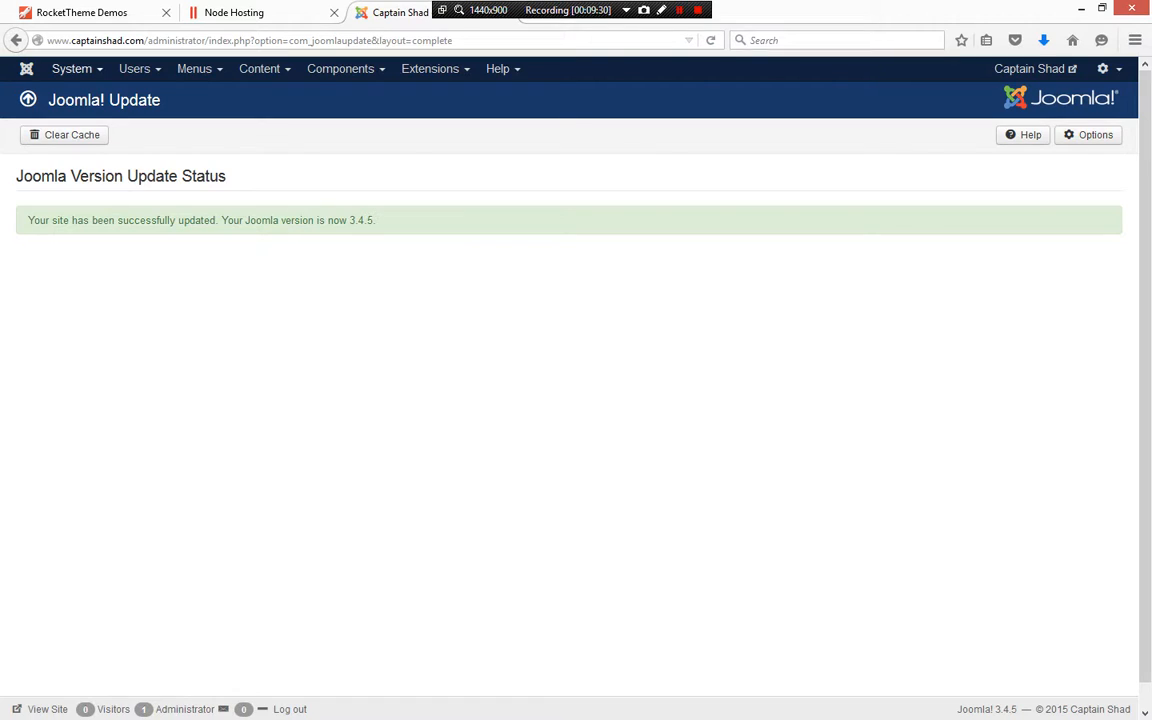
left_click(72, 68)
left_click(80, 96)
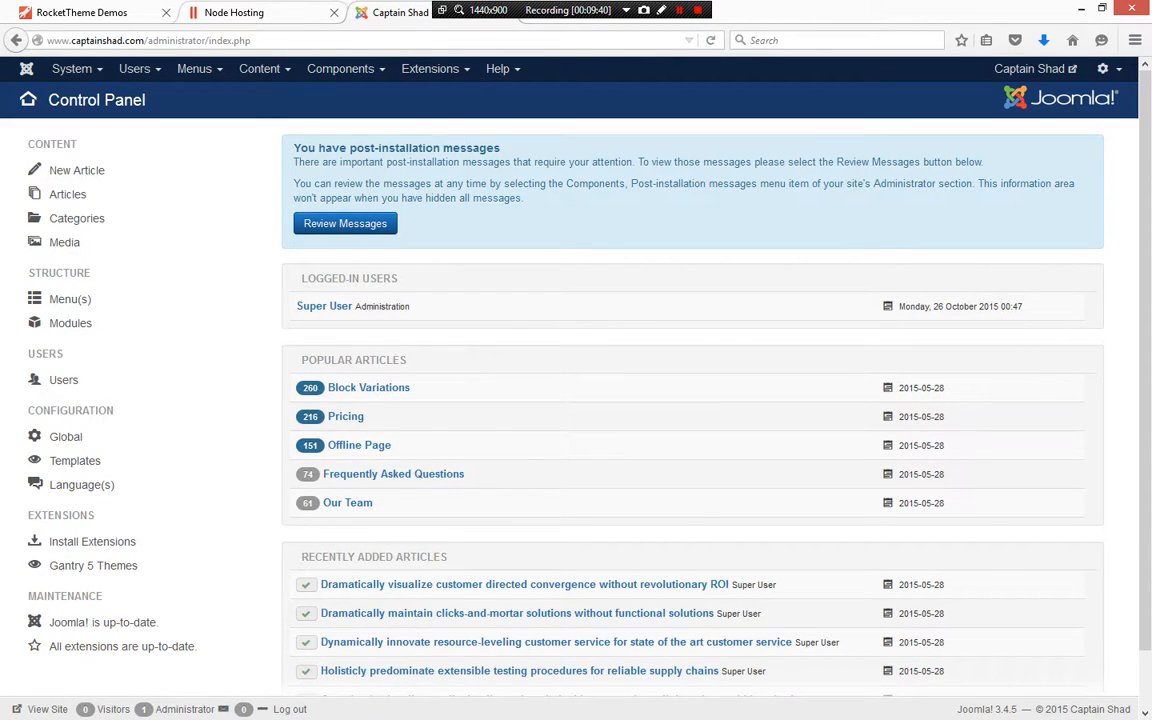
left_click(250, 13)
left_click(395, 13)
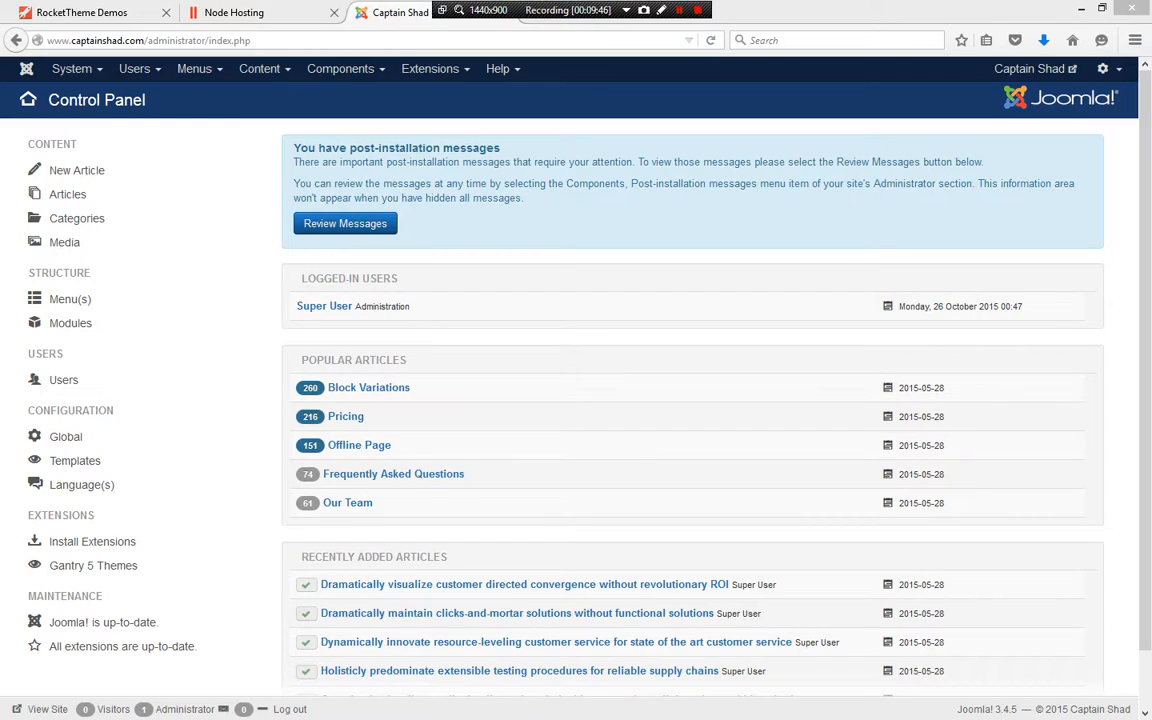
left_click(1102, 8)
left_click_drag(800, 8, 748, 11)
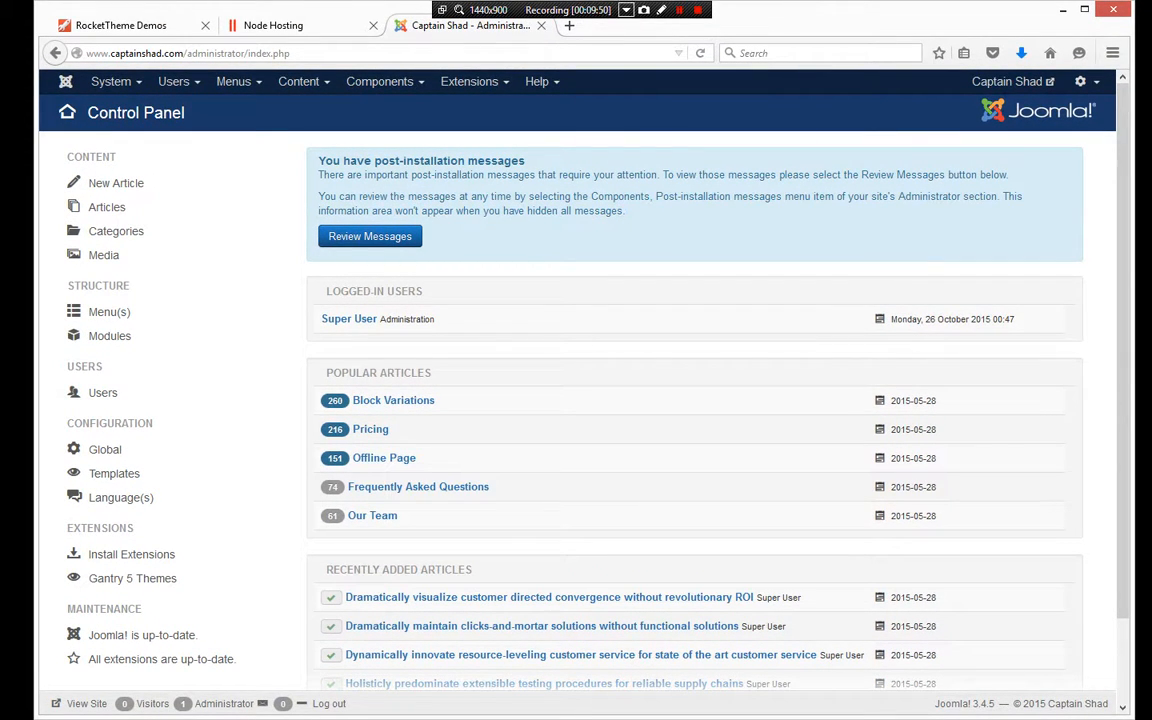
double_click(972, 7)
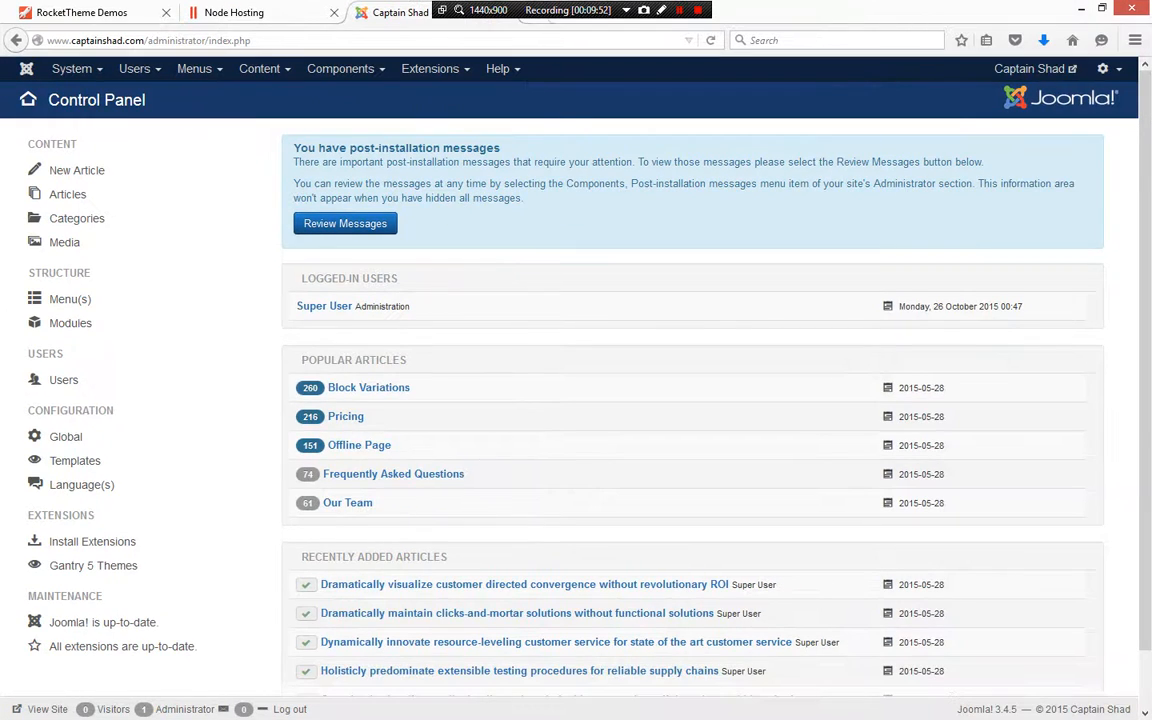
key("ctrl+t")
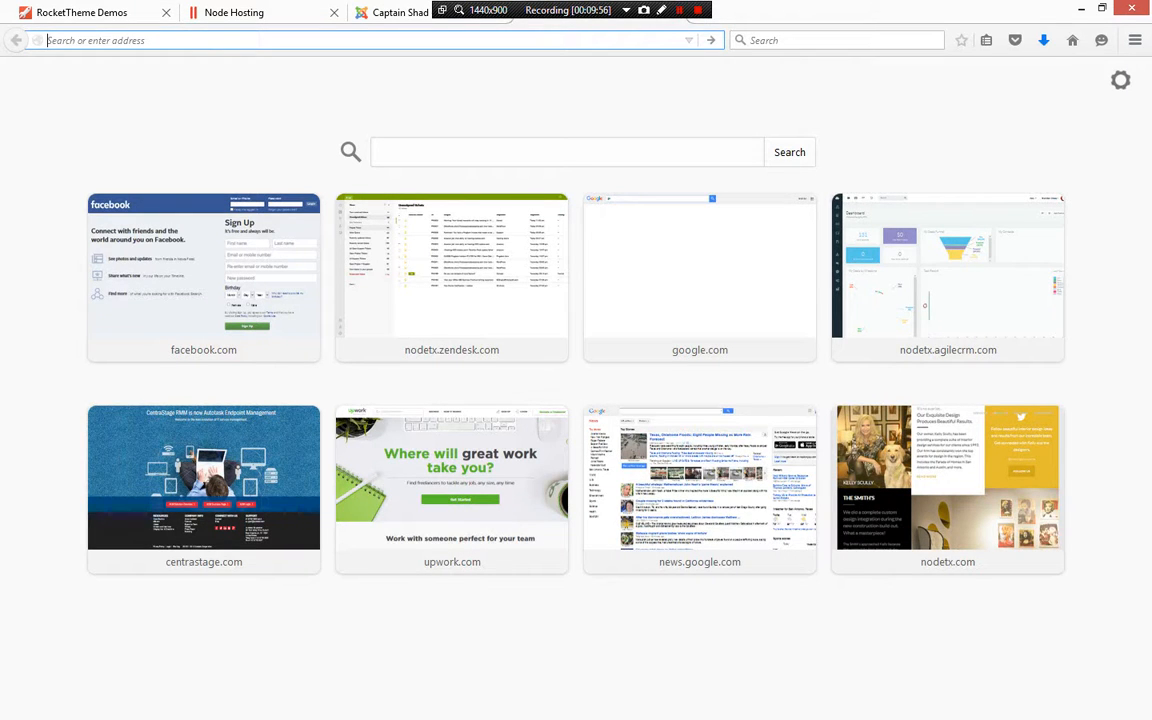
type("www.captainsha")
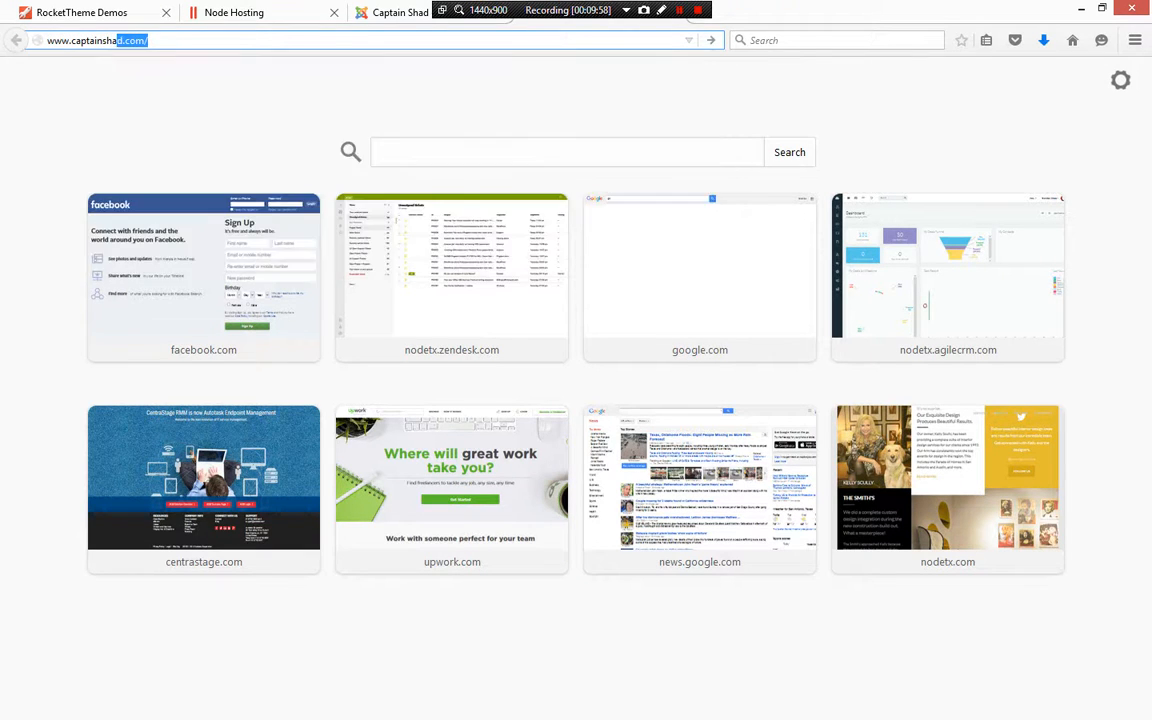
type("d.com/")
key("Return")
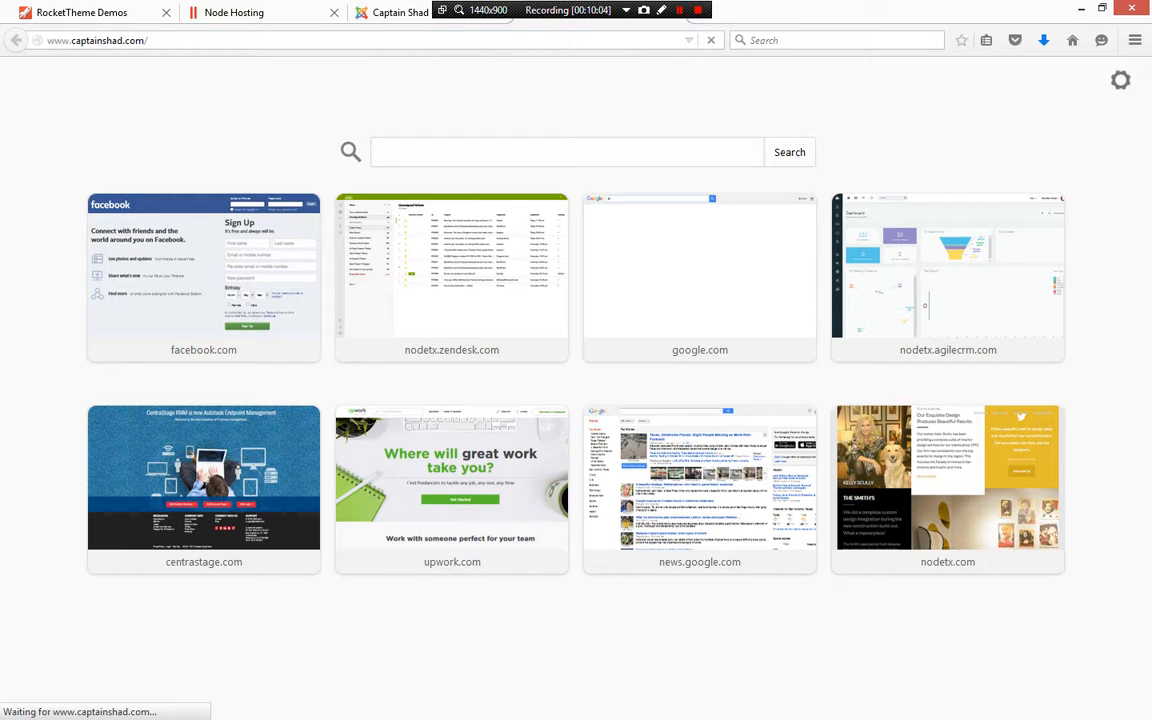
key("ctrl+l")
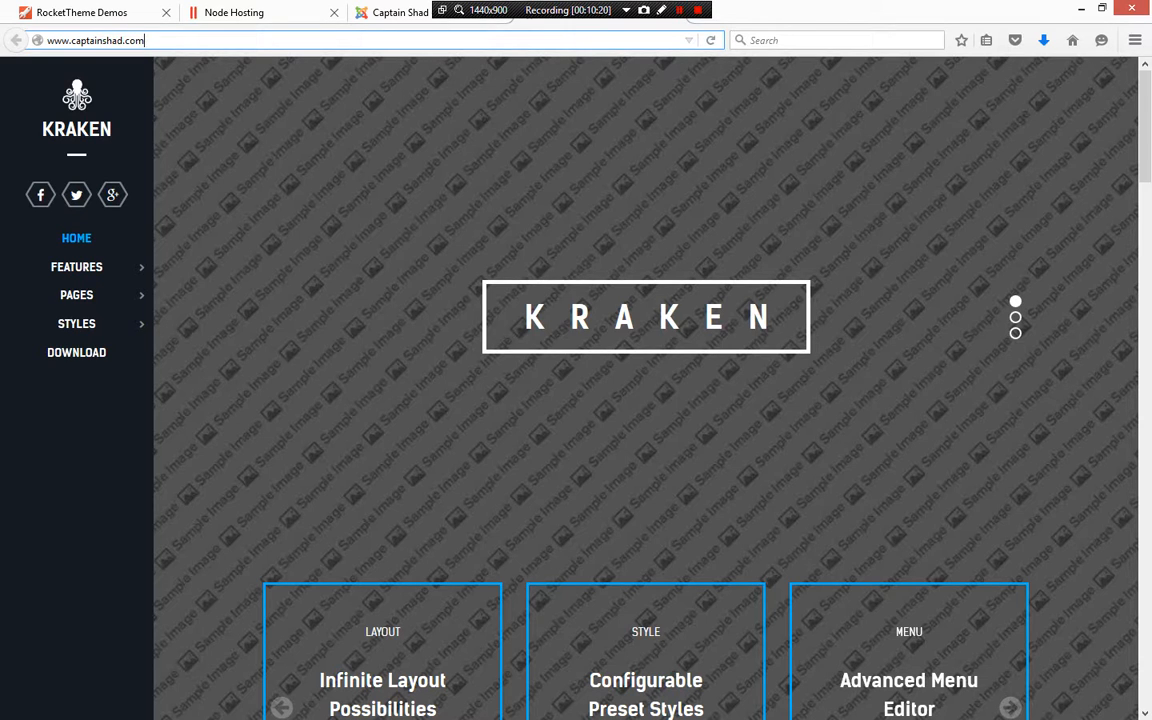
Scroll through the Kraken homepage to examine the installed template's sections
scroll(646, 388, "down", 4)
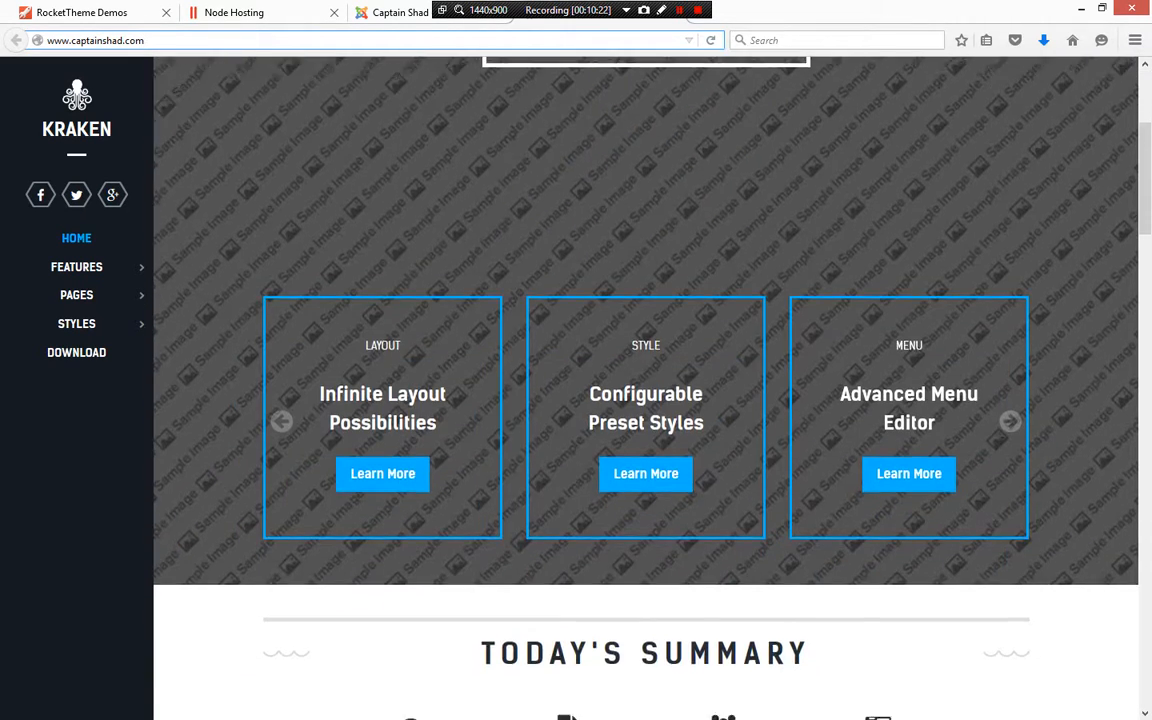
scroll(646, 388, "up", 1)
scroll(646, 388, "up", 2)
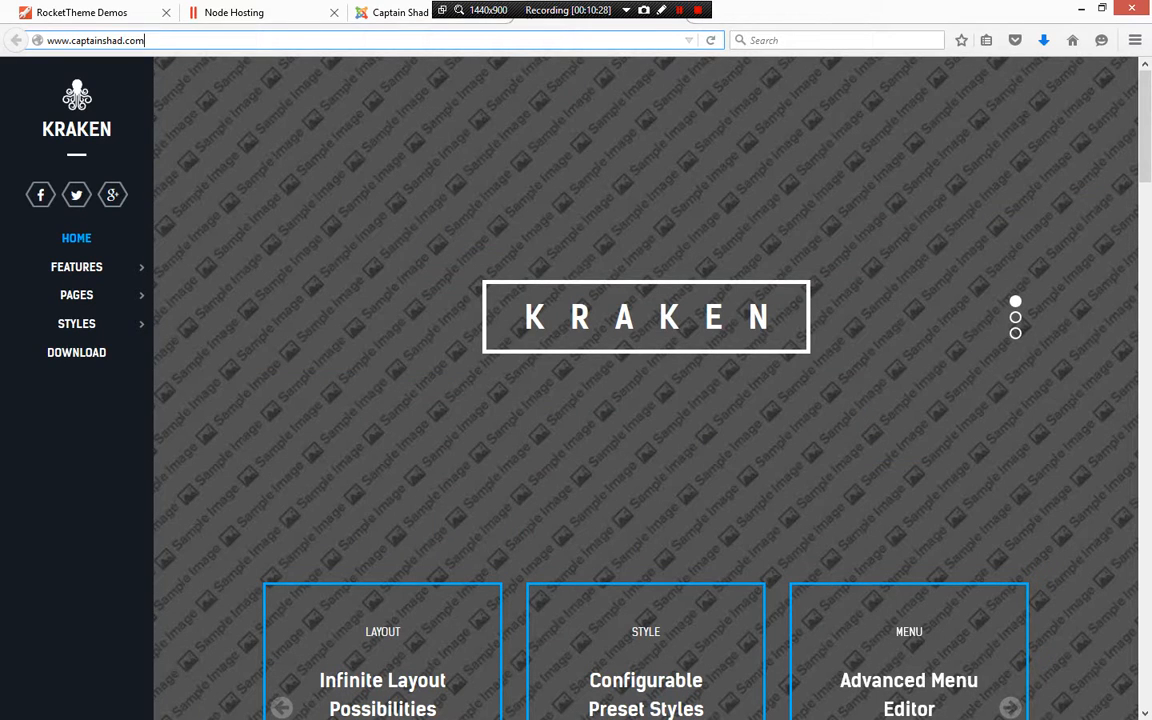
scroll(646, 388, "down", 1)
scroll(646, 388, "down", 5)
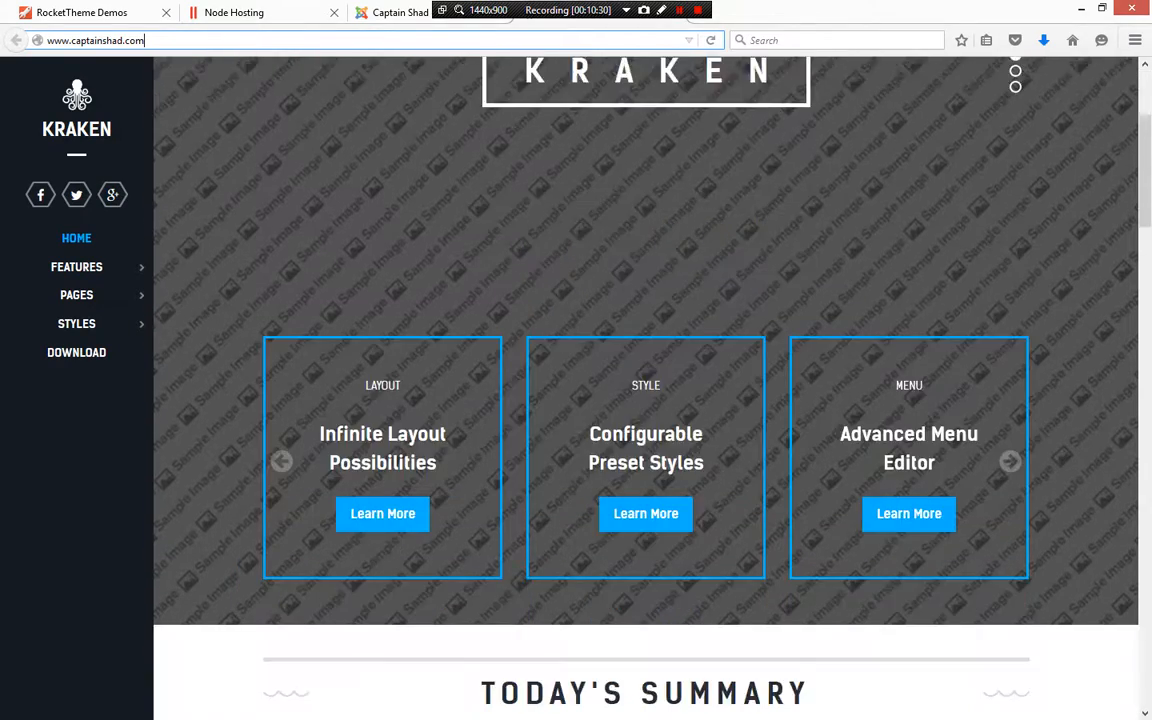
scroll(646, 388, "down", 10)
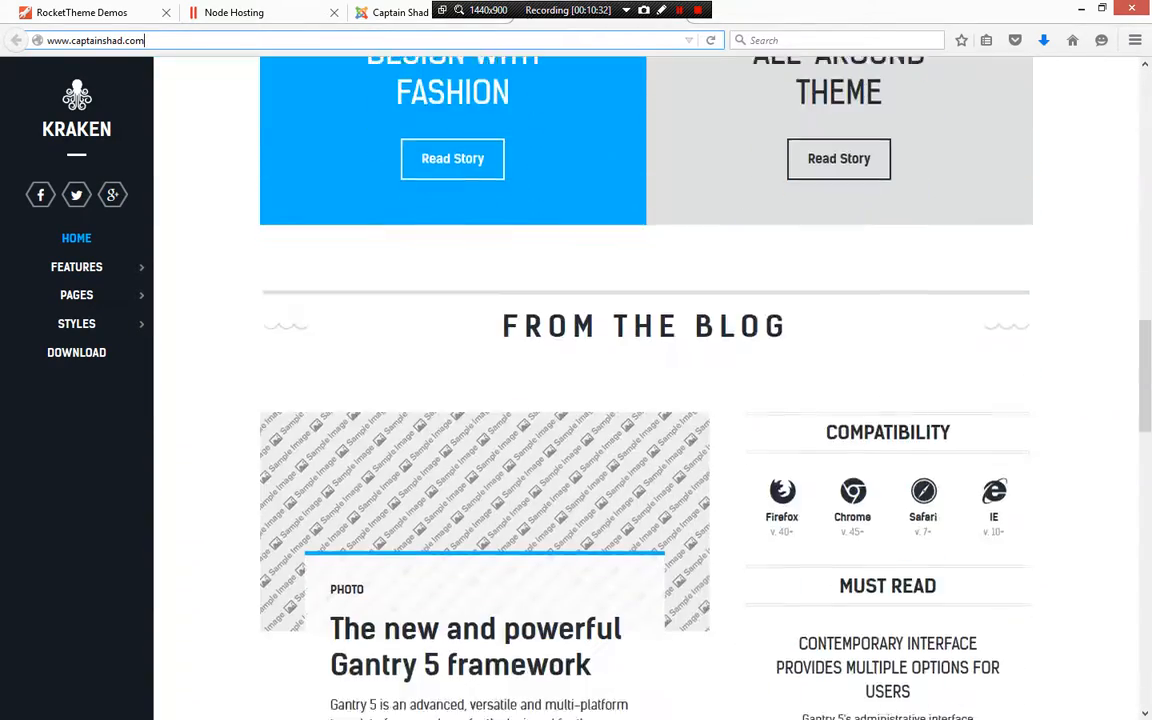
scroll(646, 388, "down", 10)
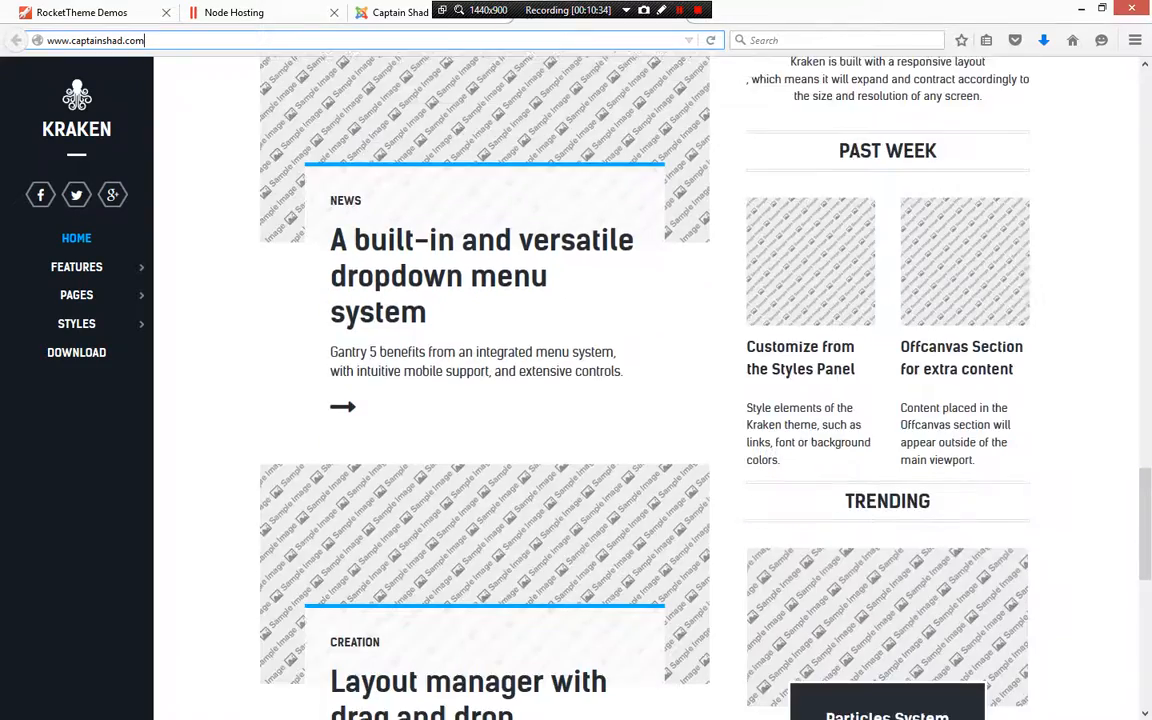
scroll(646, 388, "down", 1)
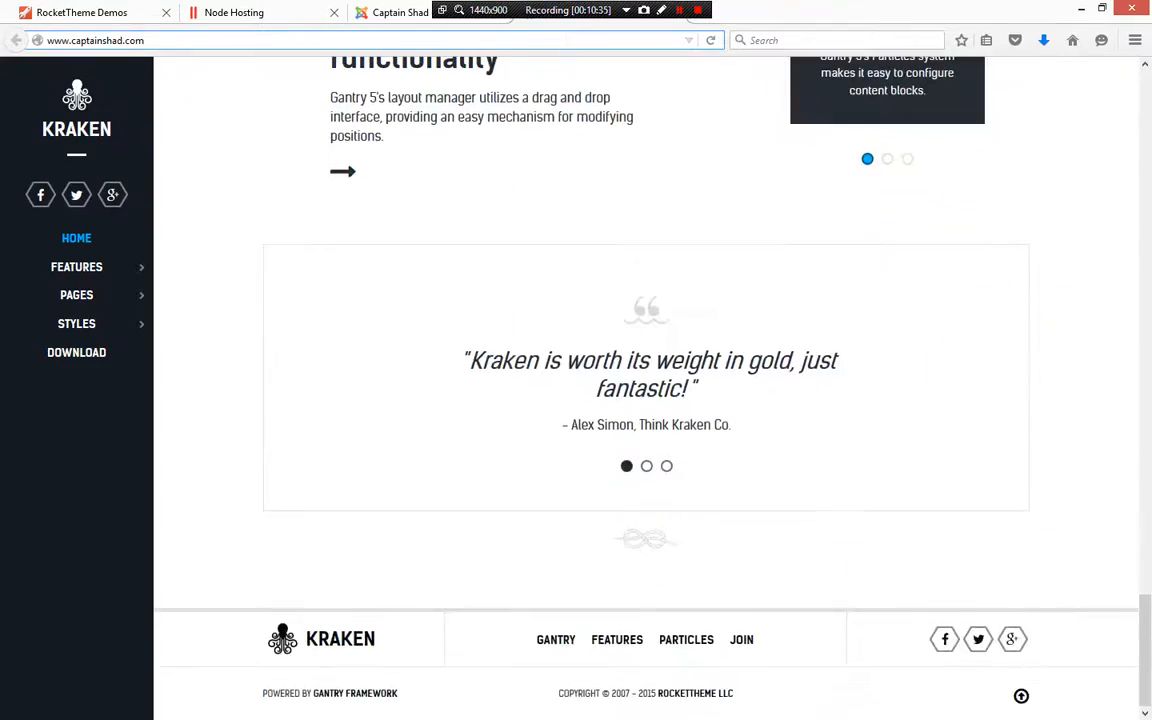
scroll(646, 388, "up", 10)
scroll(646, 388, "up", 8)
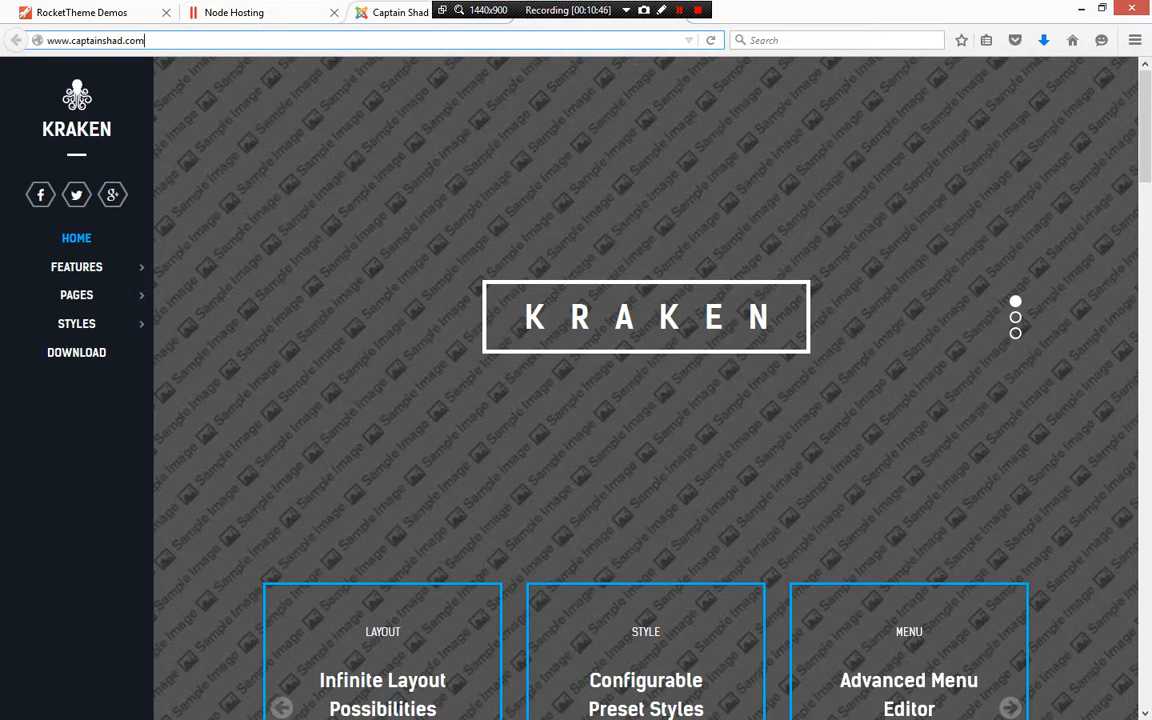
key("ctrl+shift+Tab")
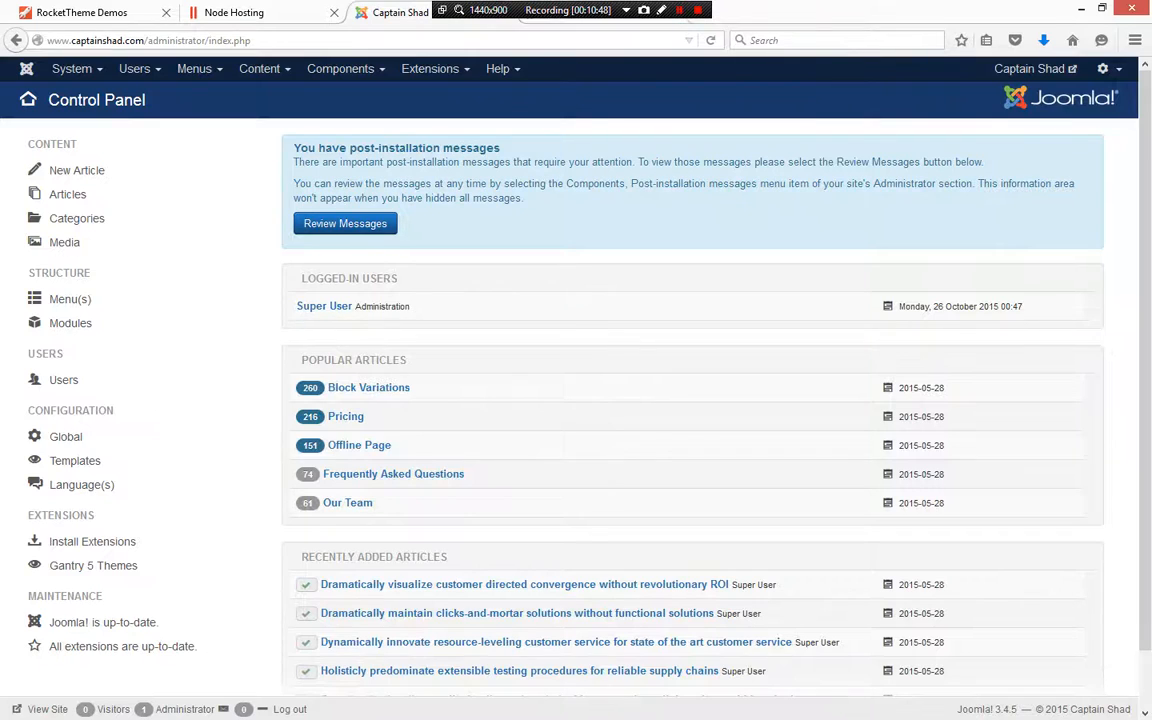
key("ctrl+Tab")
key("ctrl+shift+Tab")
key("ctrl+Tab")
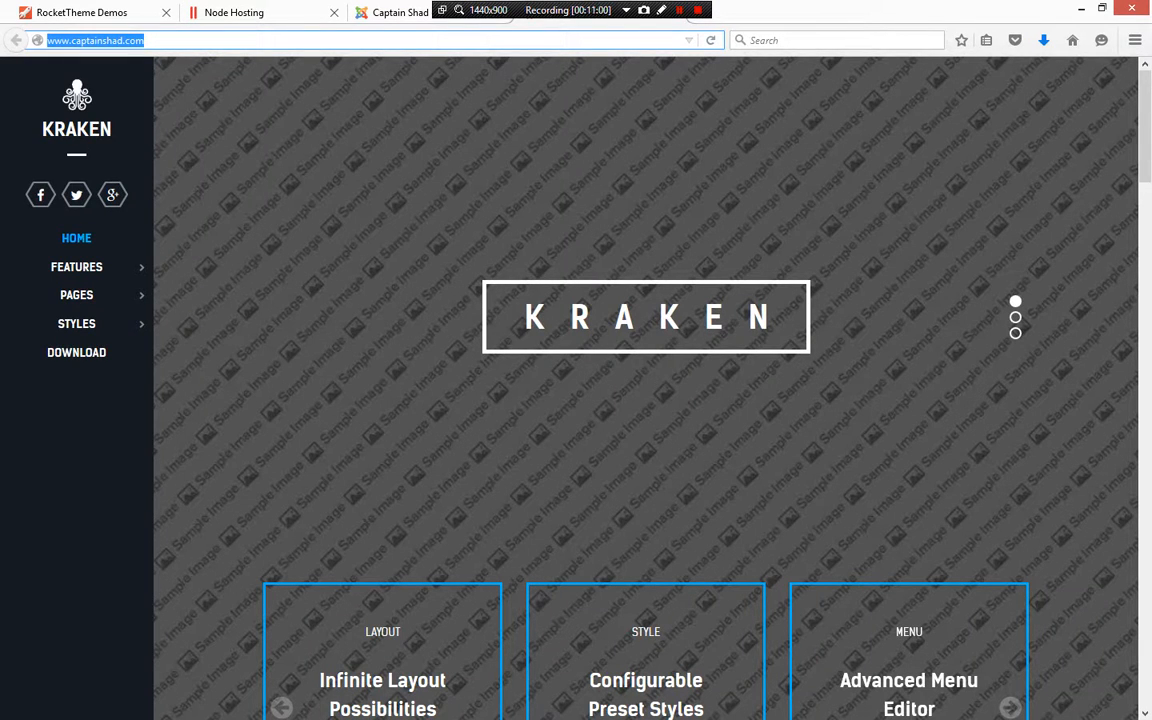
left_click(398, 13)
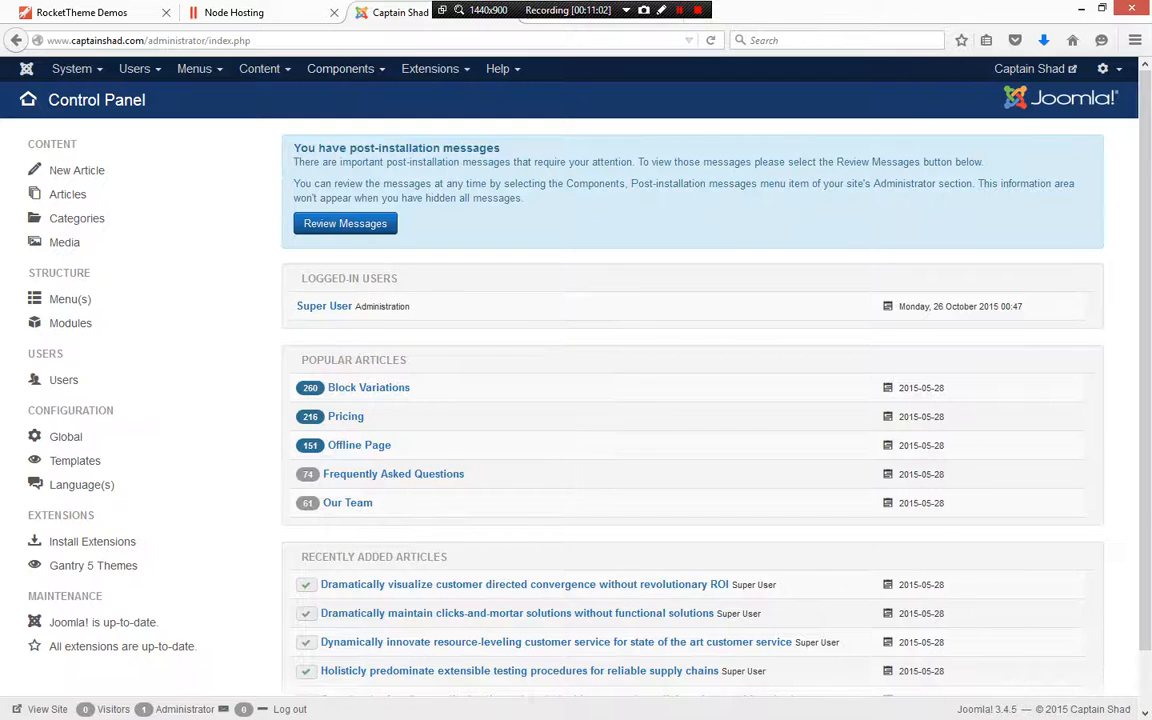
left_click(345, 69)
left_click(430, 68)
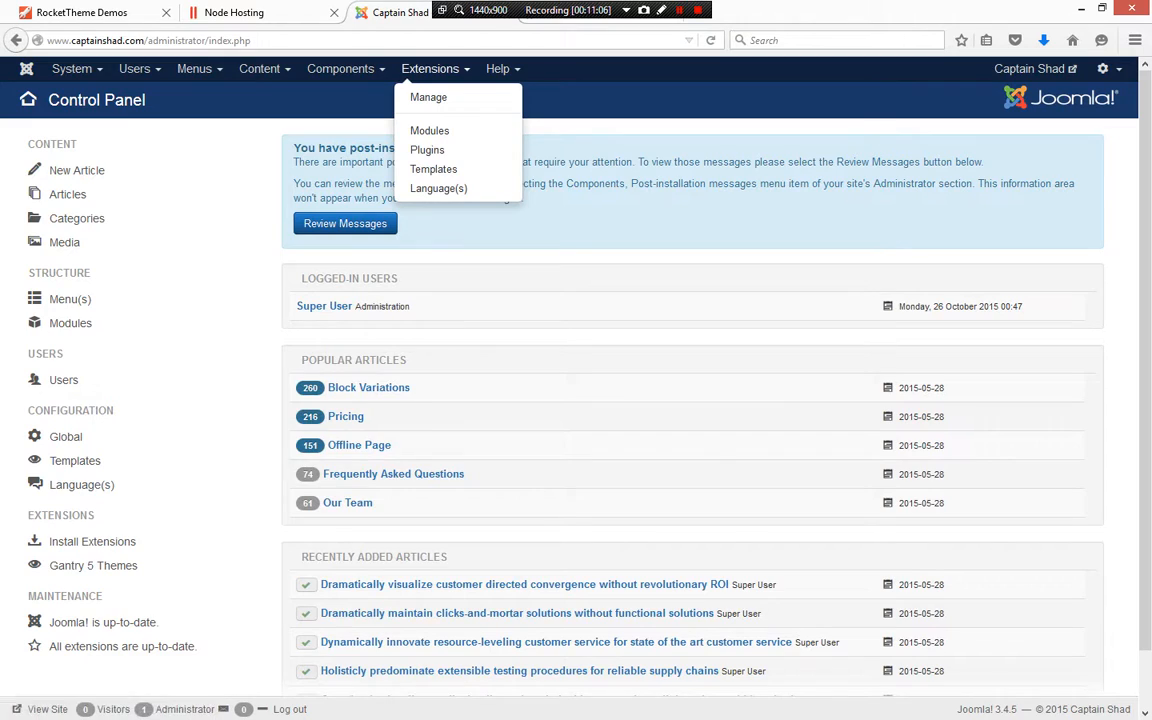
left_click(600, 20)
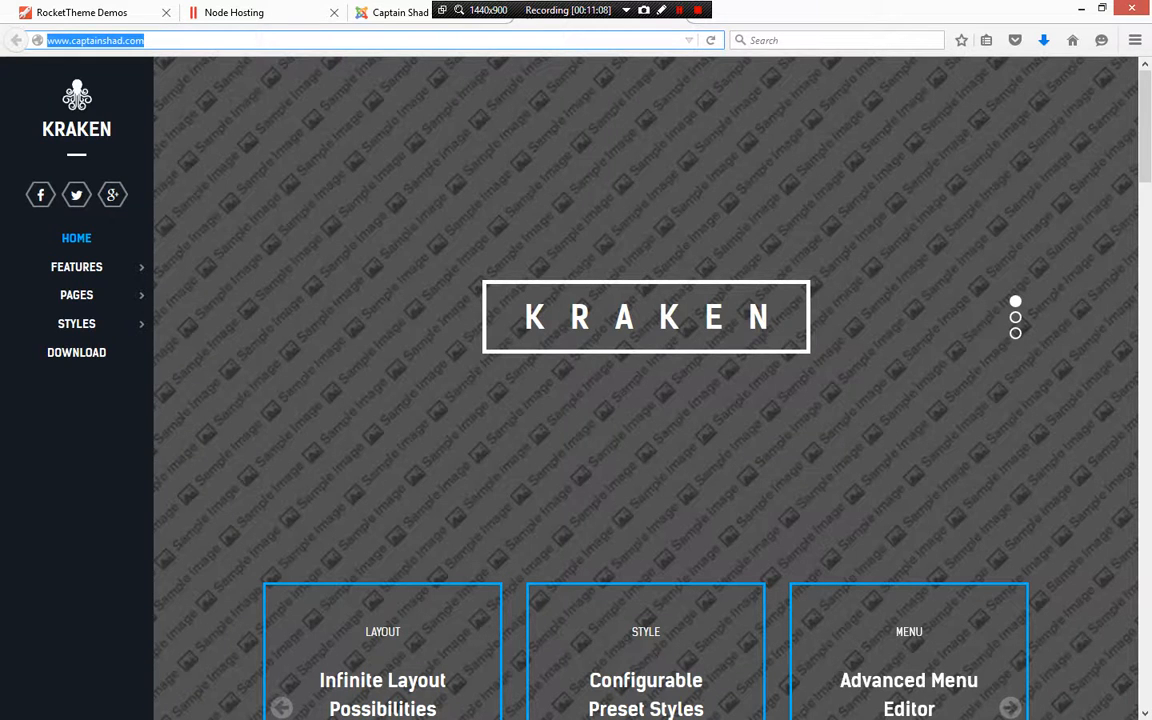
Scroll through the Kraken homepage's top sections again
scroll(645, 390, "down", 2)
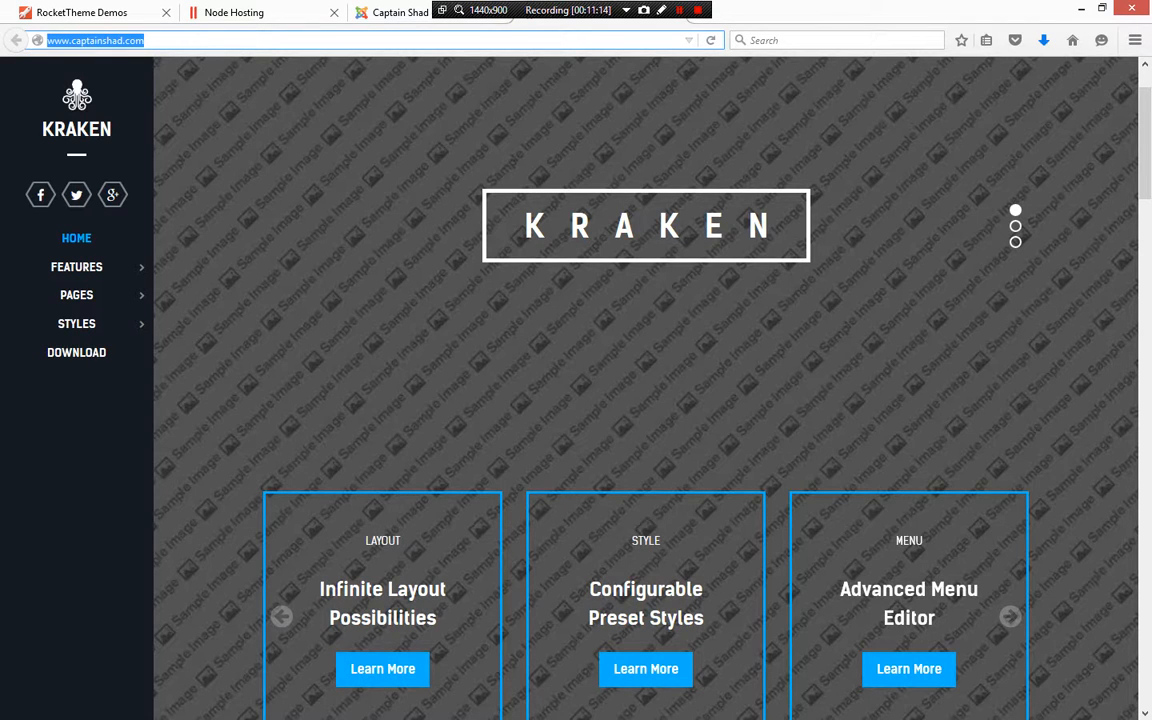
scroll(645, 390, "down", 10)
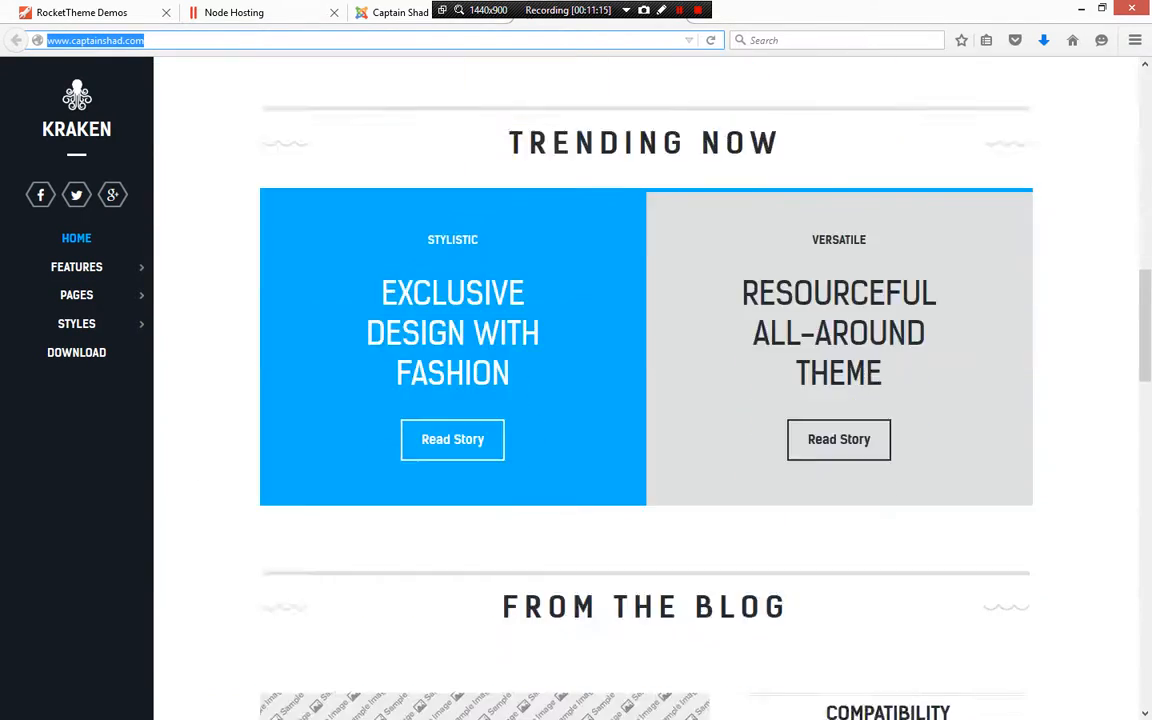
scroll(645, 390, "up", 10)
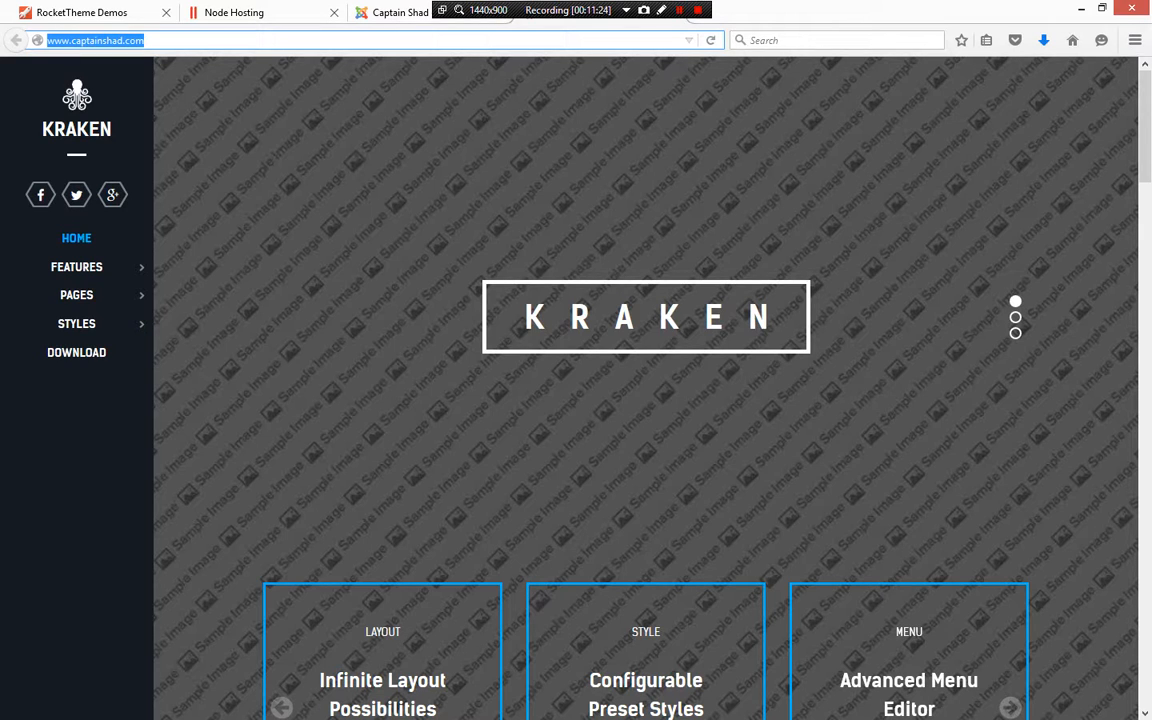
scroll(645, 390, "down", 3)
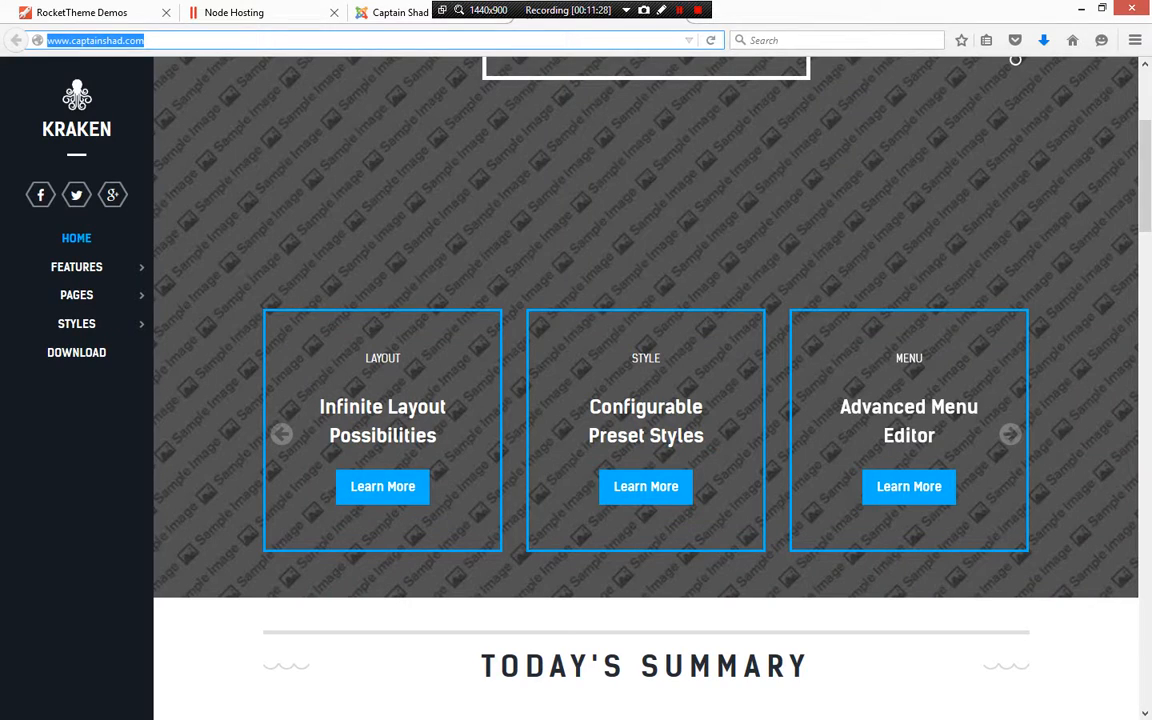
scroll(645, 390, "up", 3)
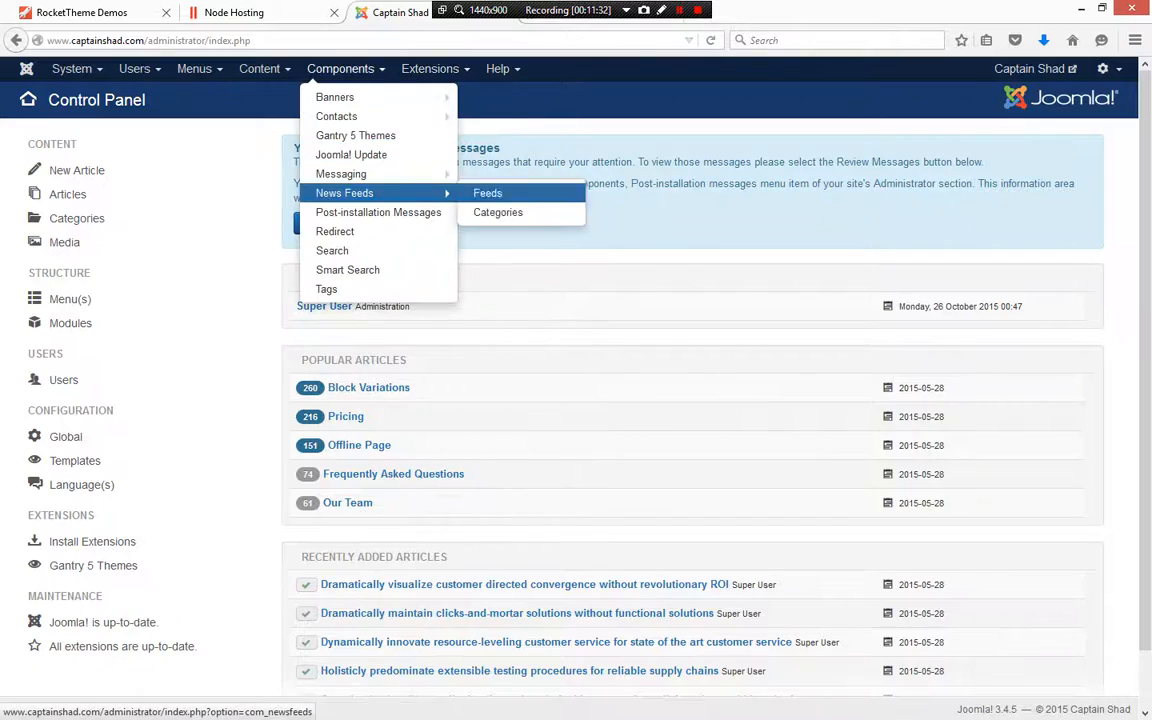
Open the site Modules list and filter it to show only Login-type modules
left_click(430, 130)
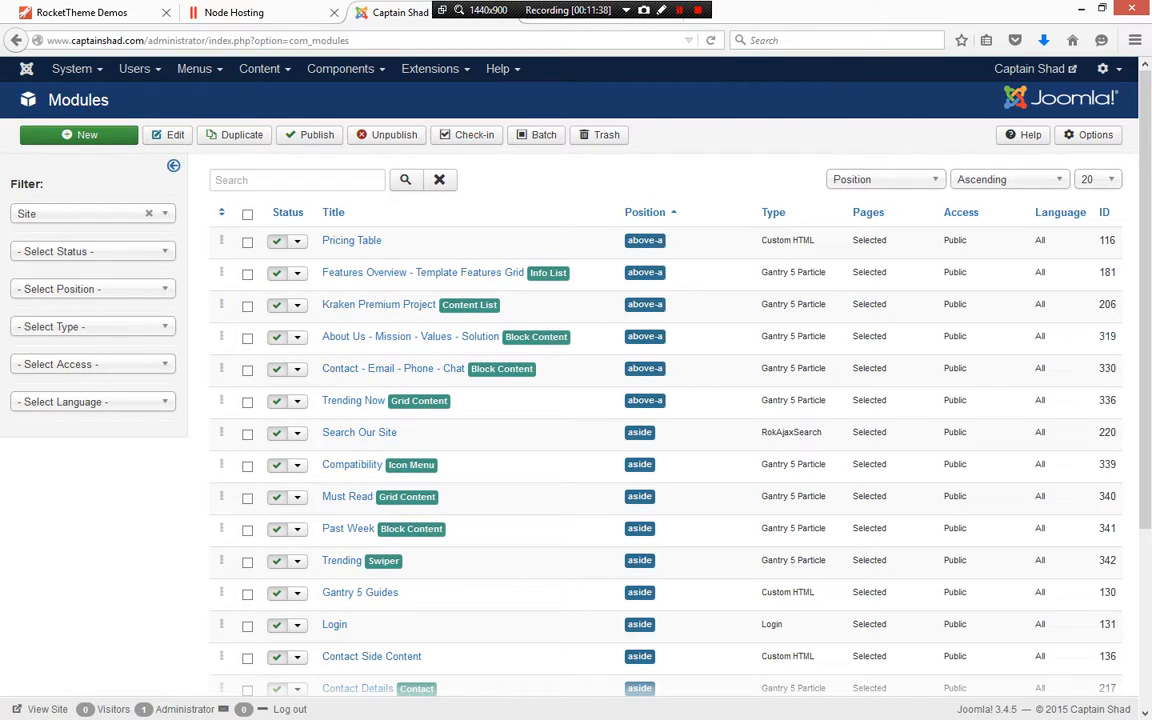
left_click(92, 327)
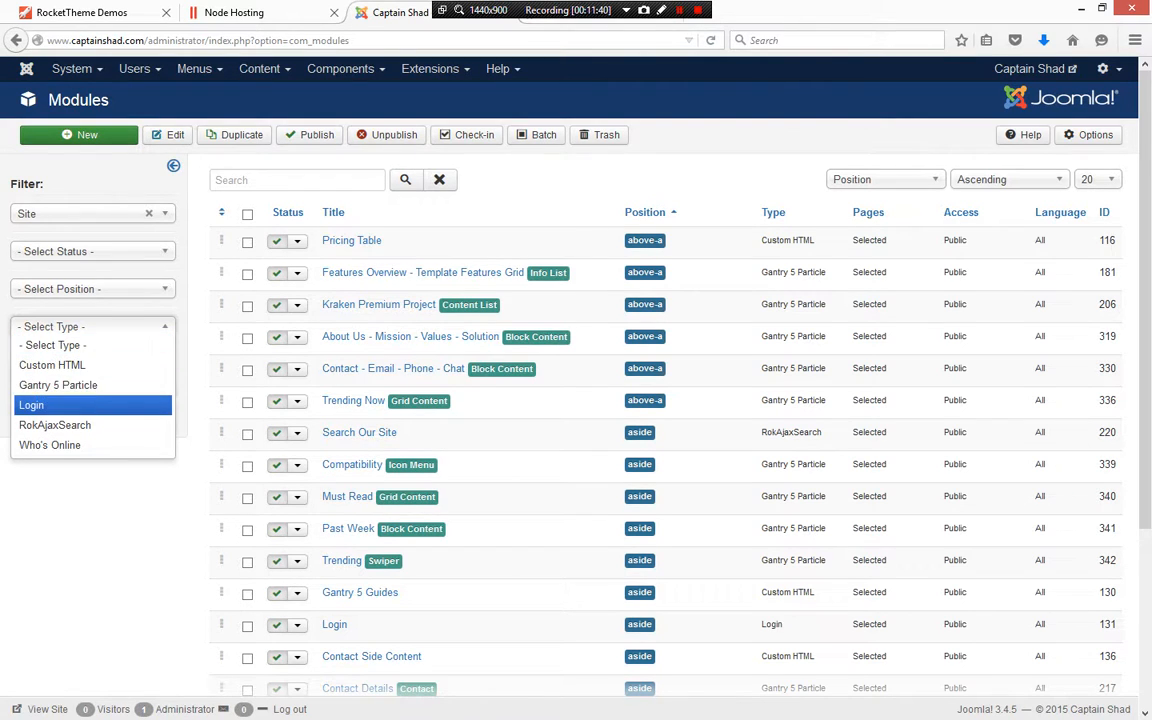
left_click(60, 404)
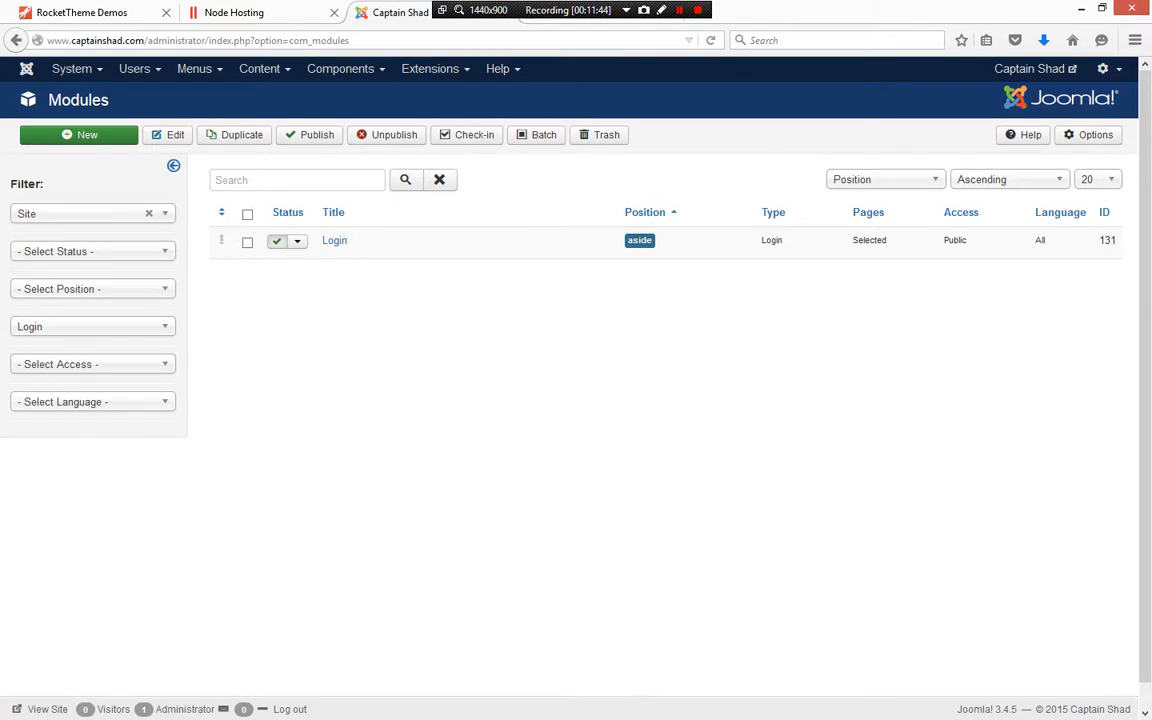
Open the Login module and review the pages ticked in its menu assignment
left_click(334, 240)
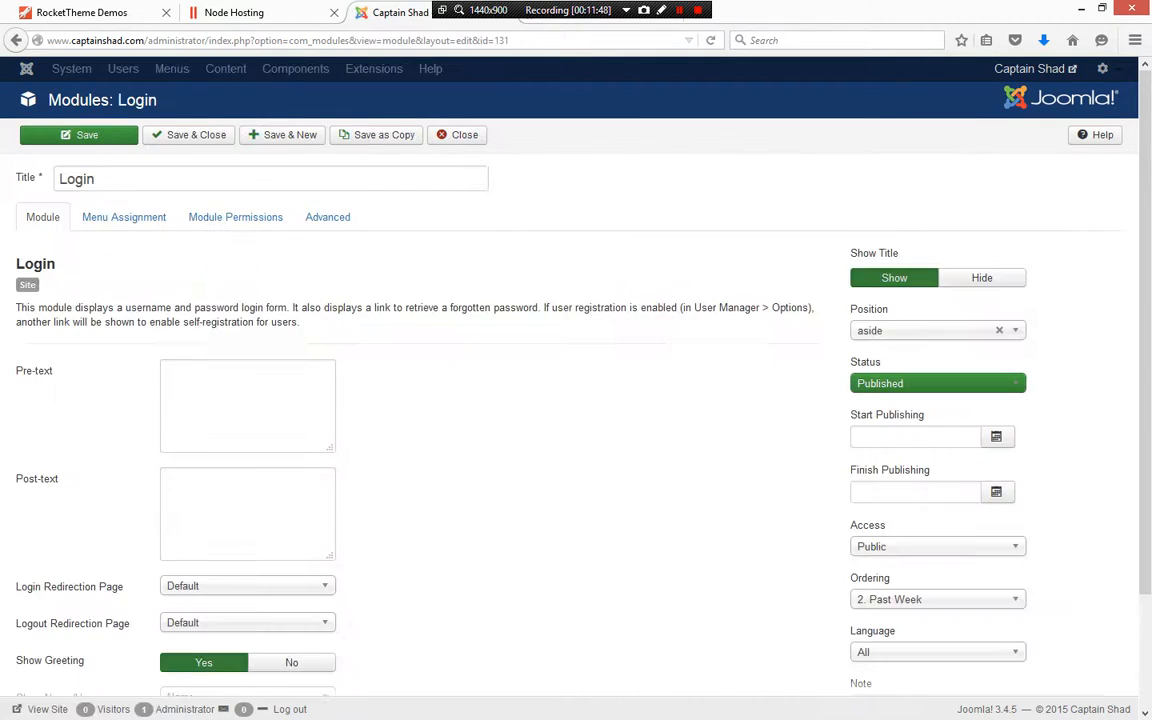
left_click(124, 217)
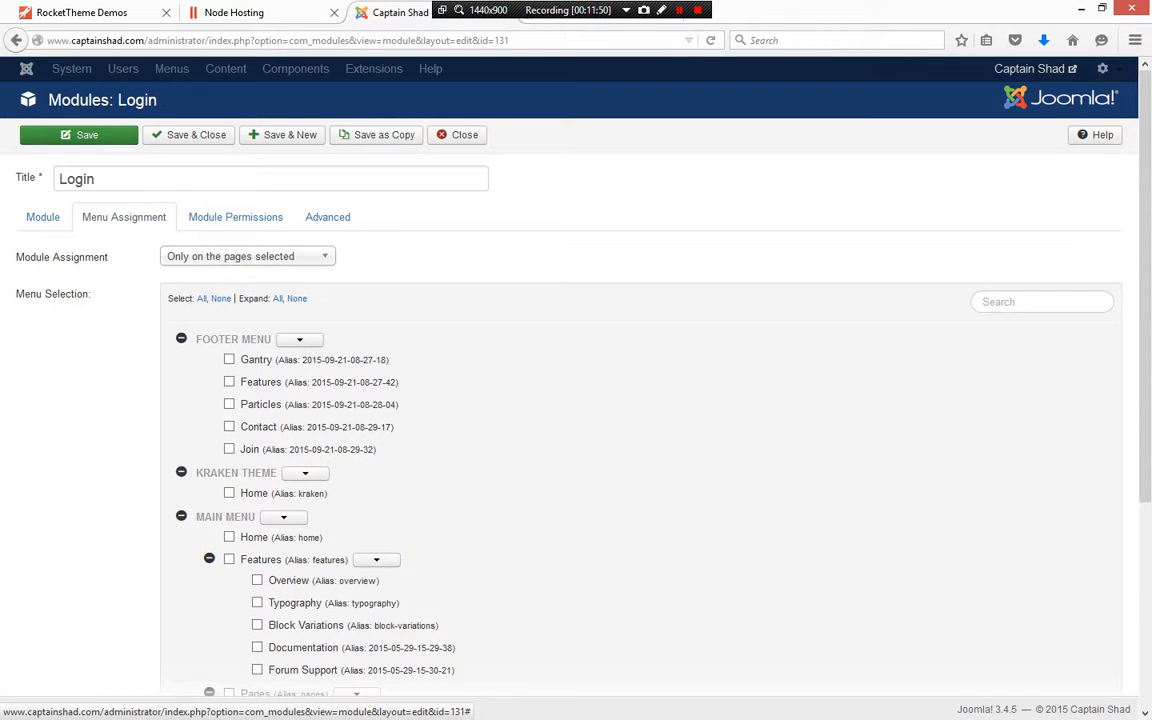
scroll(124, 217, "down", 2)
scroll(640, 400, "down", 3)
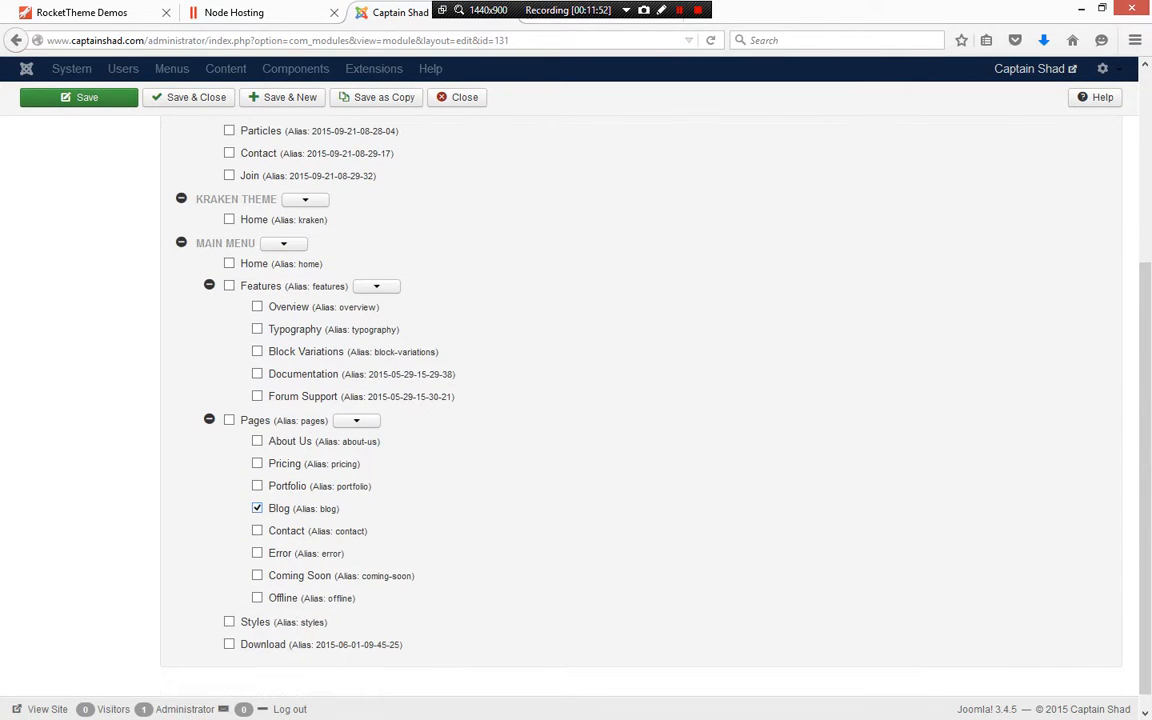
scroll(640, 400, "up", 4)
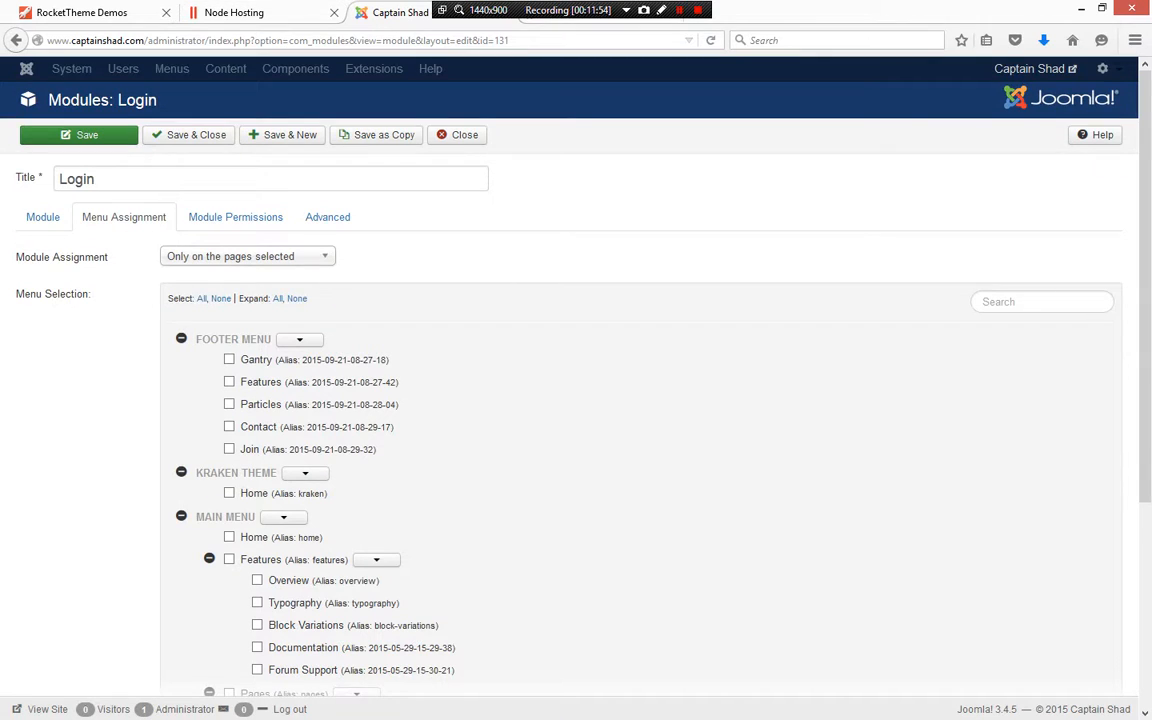
Switch to the frontend site tab and open the Blog page under Pages
key("ctrl+Tab")
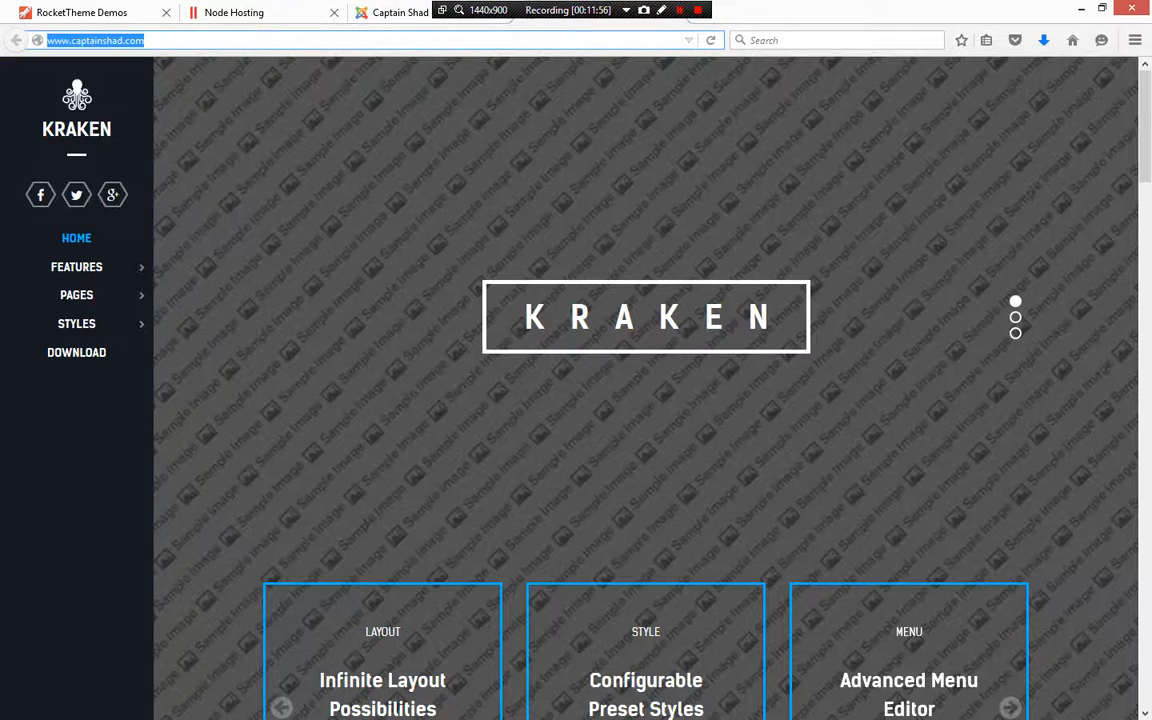
mouse_move(76, 295)
left_click(177, 387)
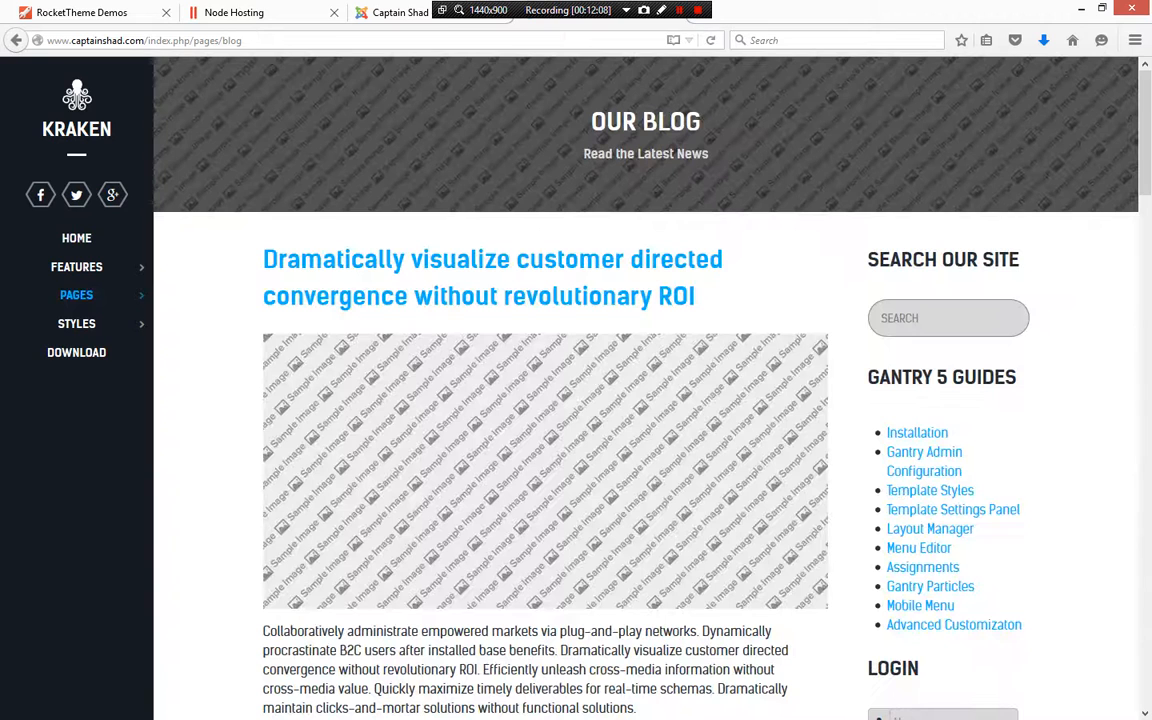
scroll(645, 388, "down", 4)
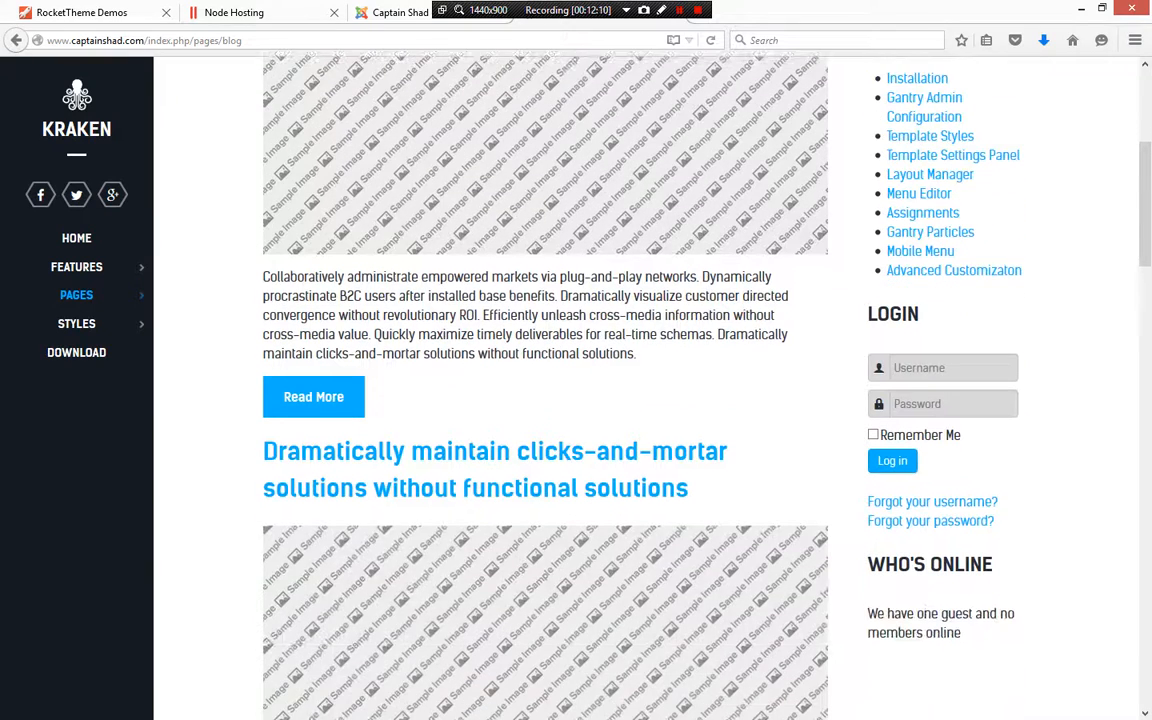
Log in through the Blog page's login form with the admin username and password, dismissing the browser's save-password offer
left_click(953, 357)
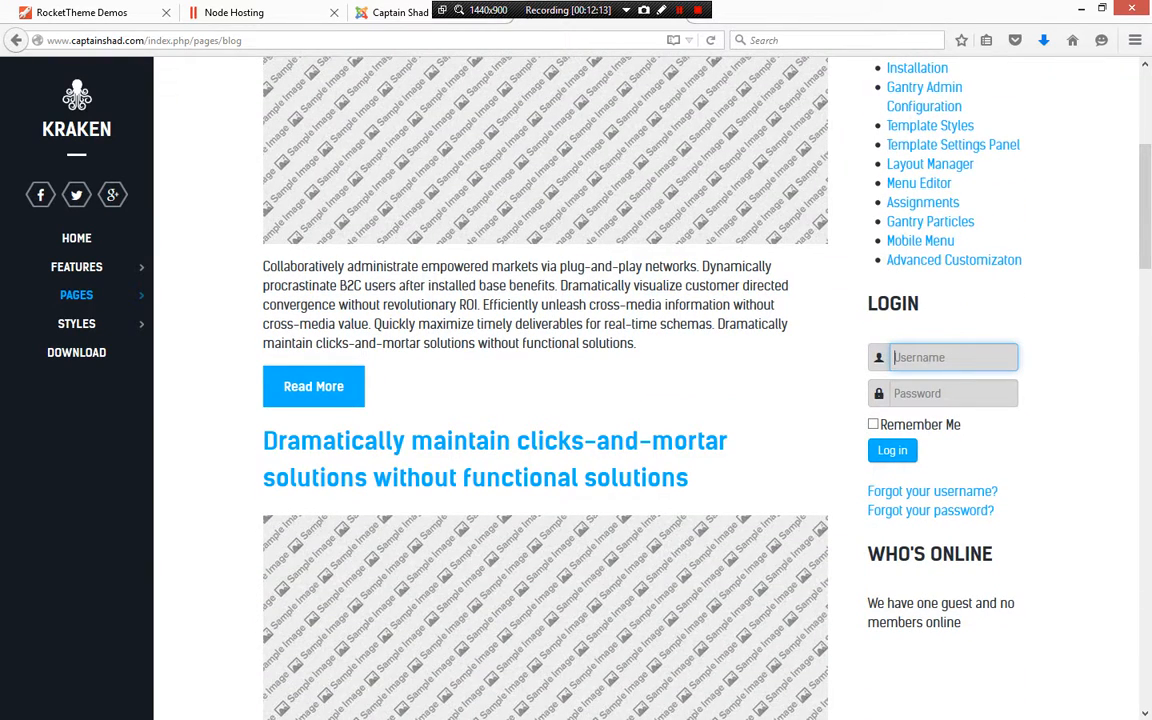
type("admin")
key("Tab")
type("123456")
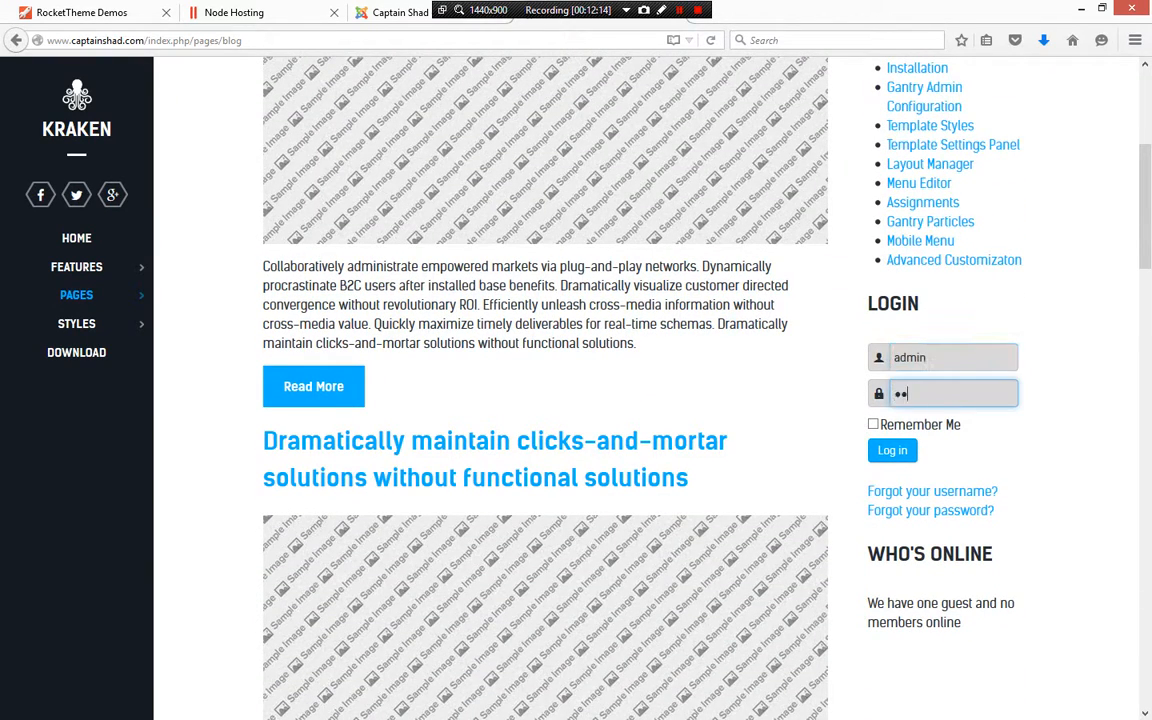
key("Return")
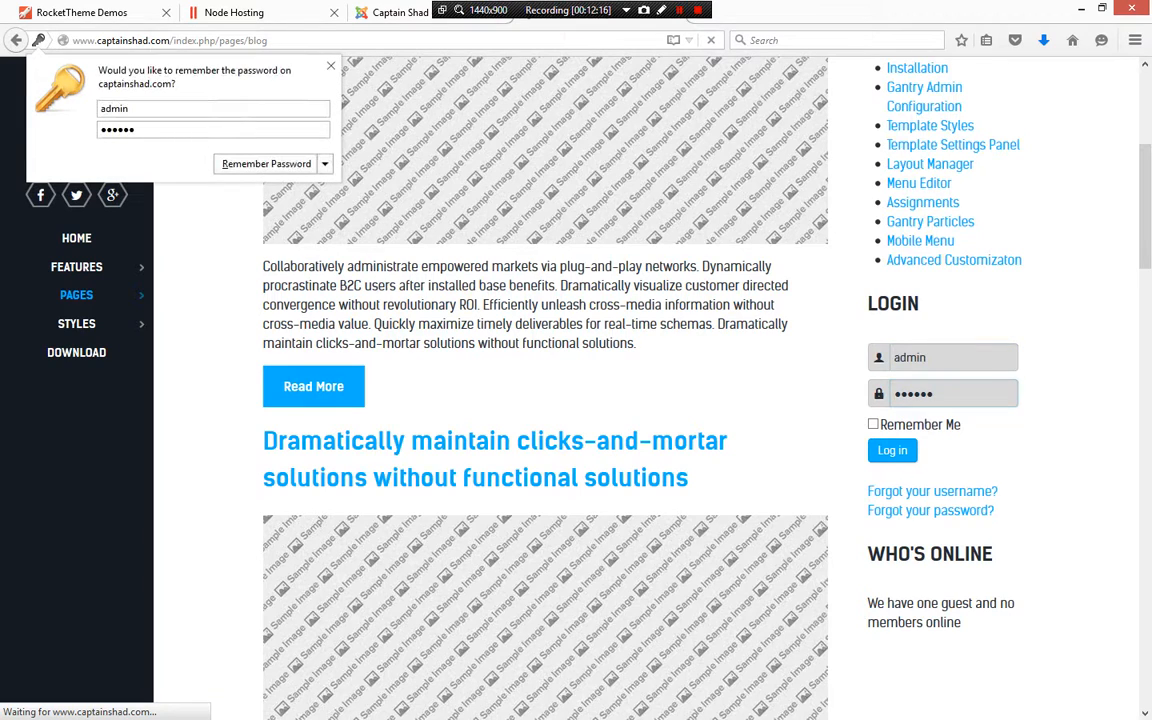
left_click(331, 66)
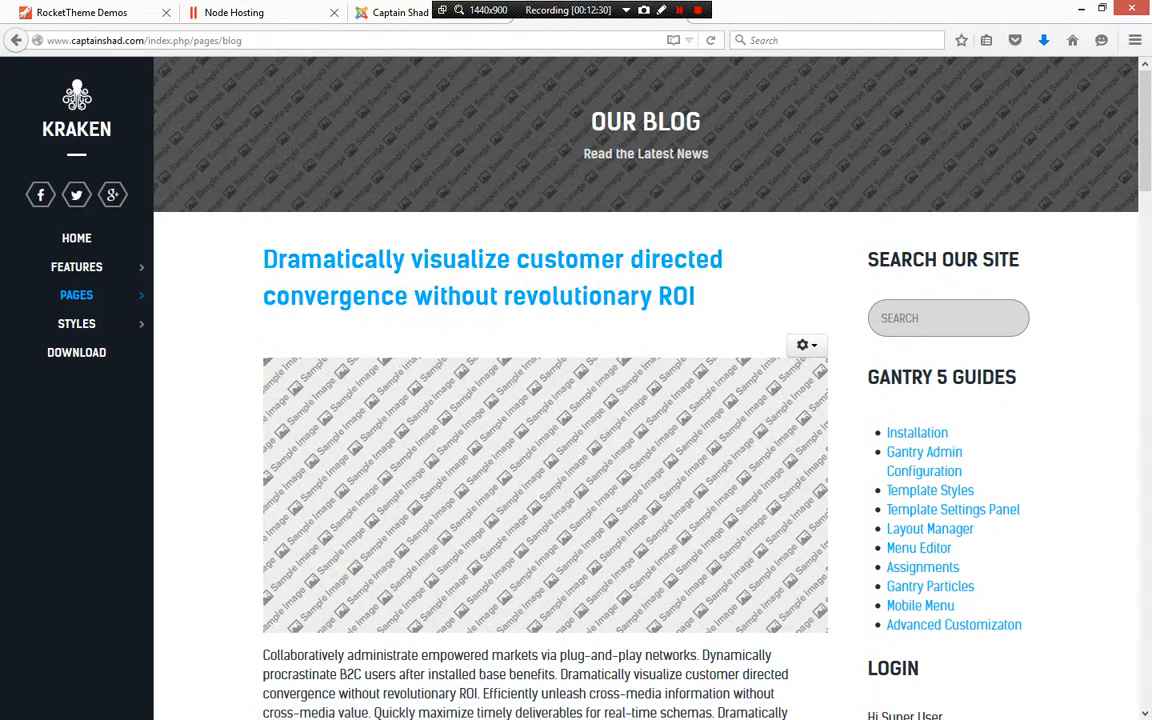
Return to the homepage and scroll its slideshow header area
mouse_move(77, 267)
left_click(77, 238)
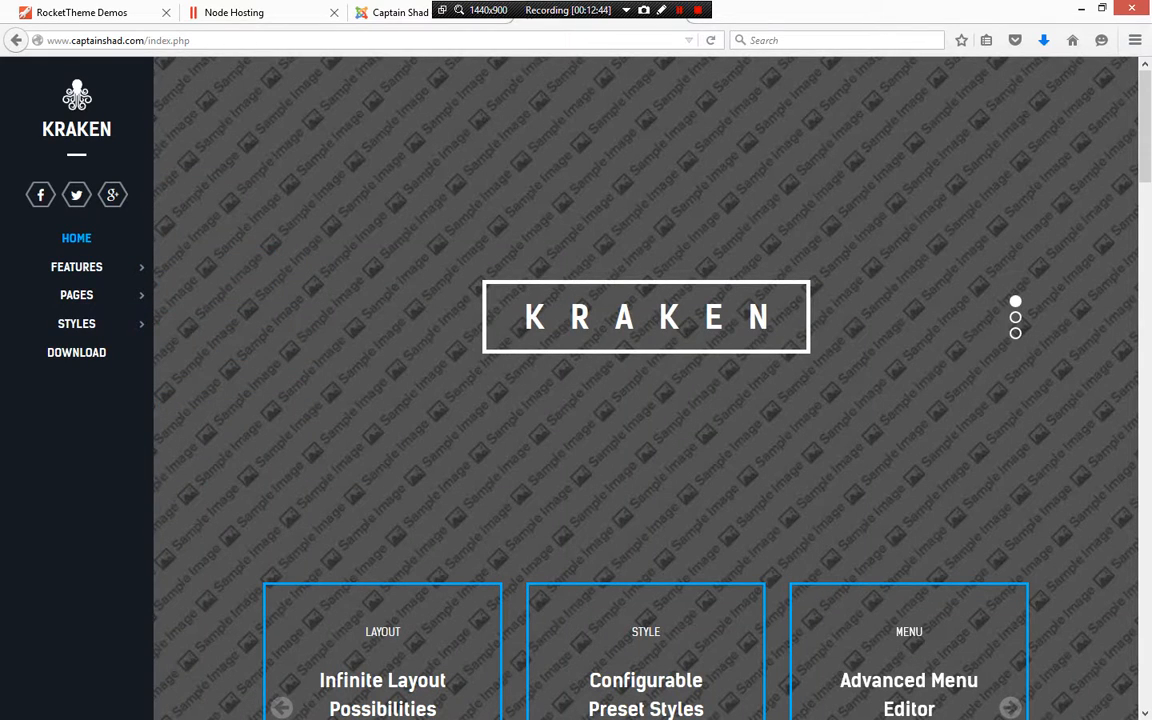
scroll(645, 400, "down", 3)
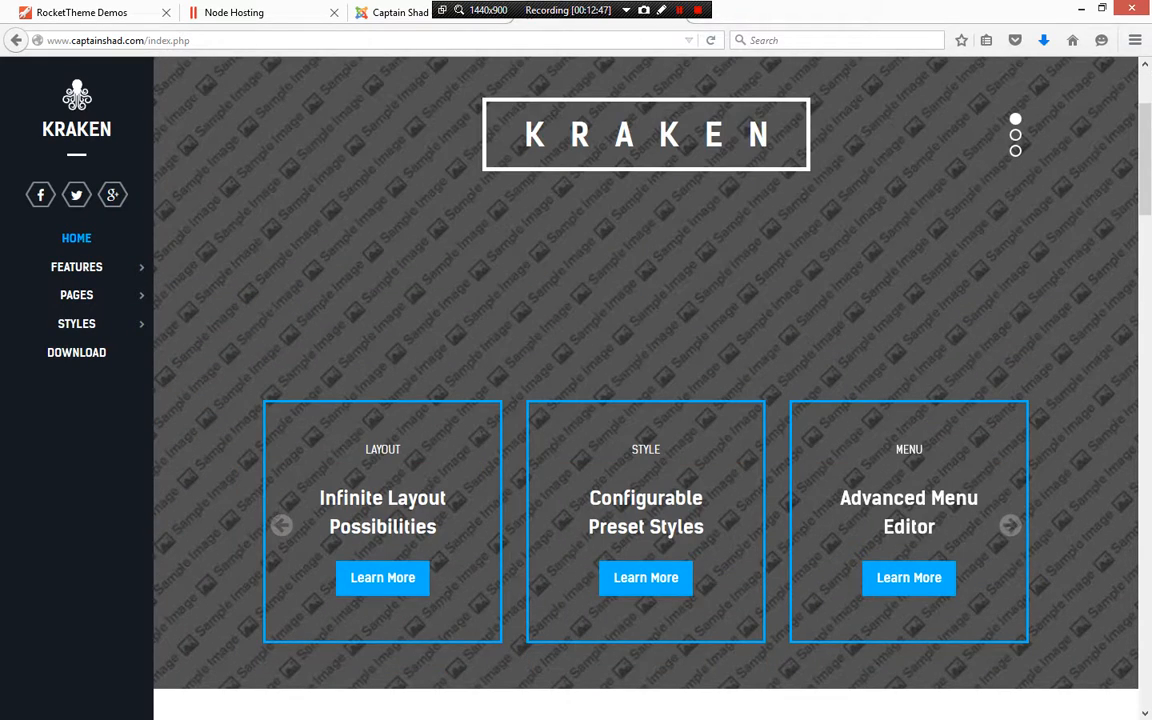
scroll(645, 400, "up", 3)
scroll(645, 400, "down", 4)
scroll(645, 400, "up", 4)
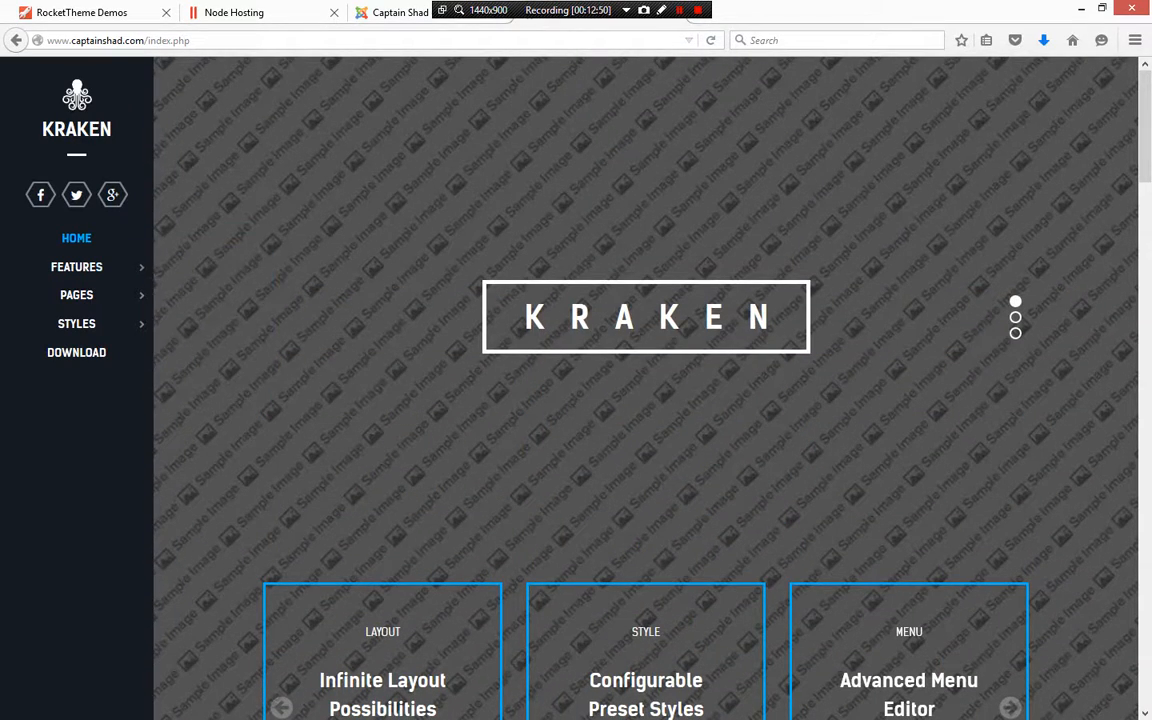
Open the Blog page again from the Pages menu and scroll its sidebar while logged in
mouse_move(77, 267)
mouse_move(76, 295)
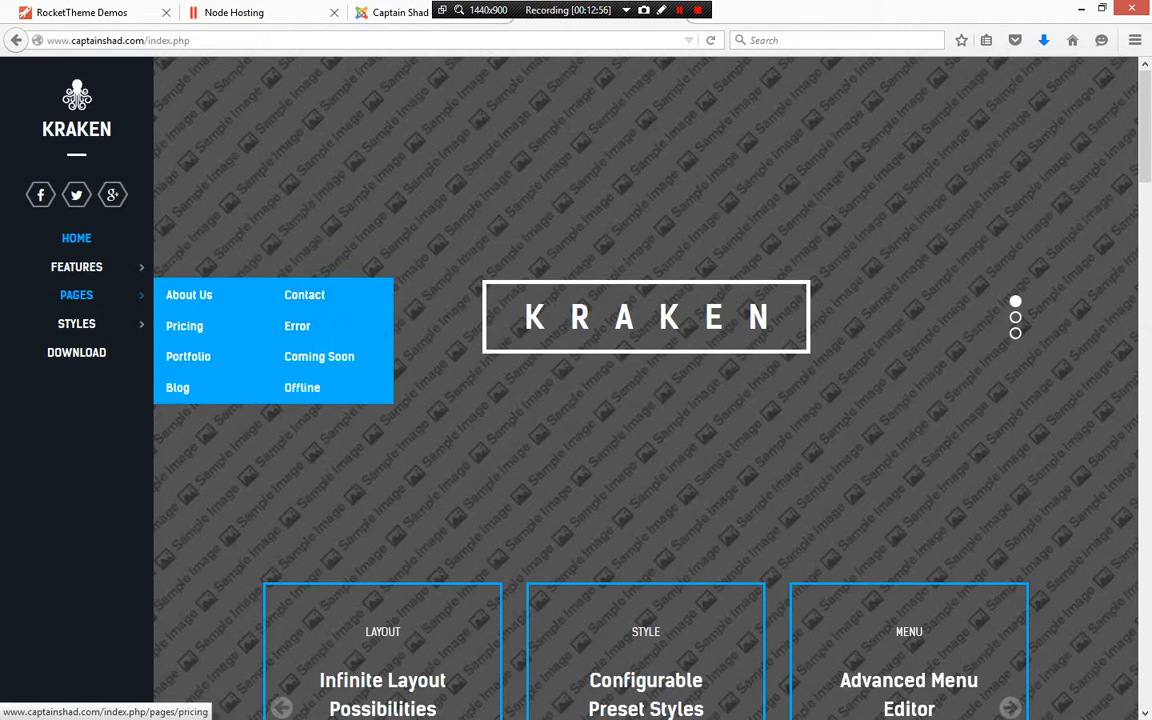
mouse_move(76, 324)
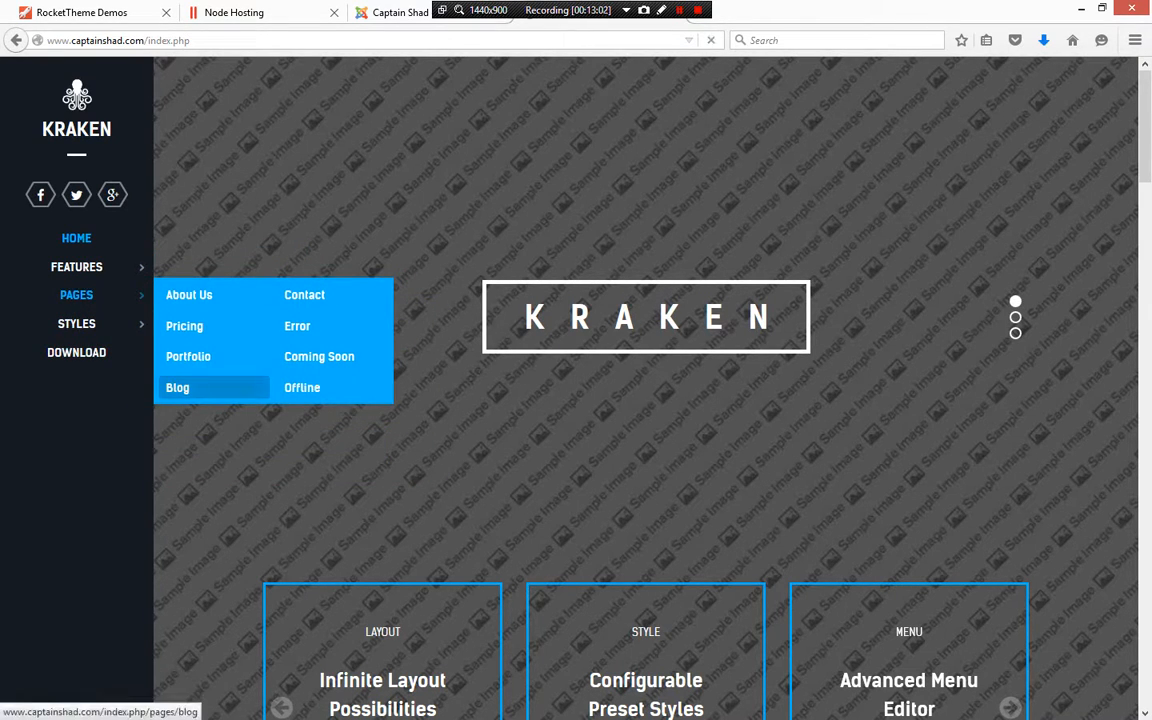
left_click(302, 387)
left_click(178, 387)
scroll(645, 400, "down", 6)
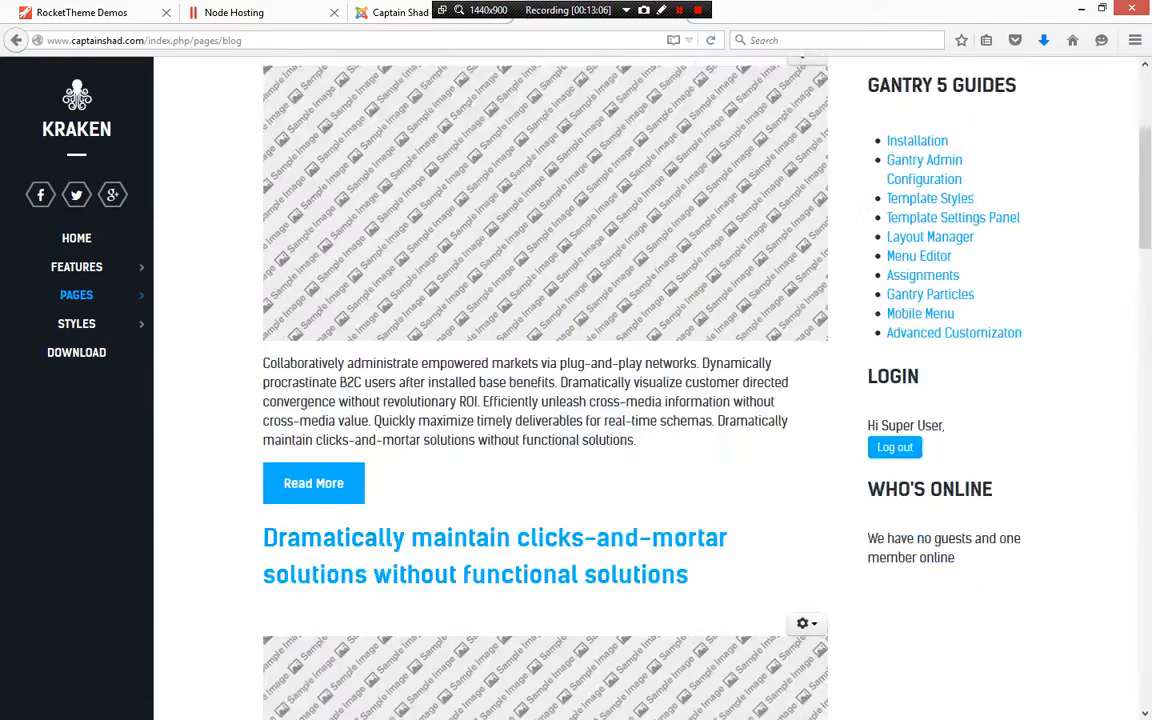
scroll(645, 400, "up", 4)
scroll(645, 400, "up", 3)
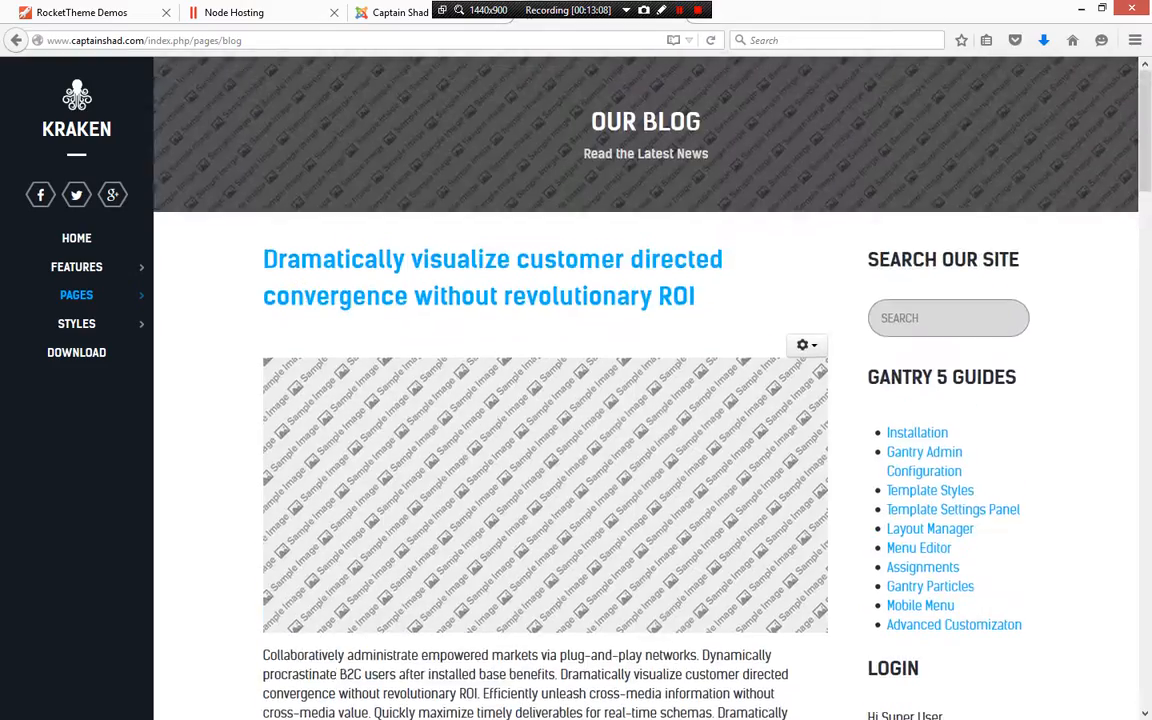
Go back to the homepage and scroll down through its content sections
left_click(77, 238)
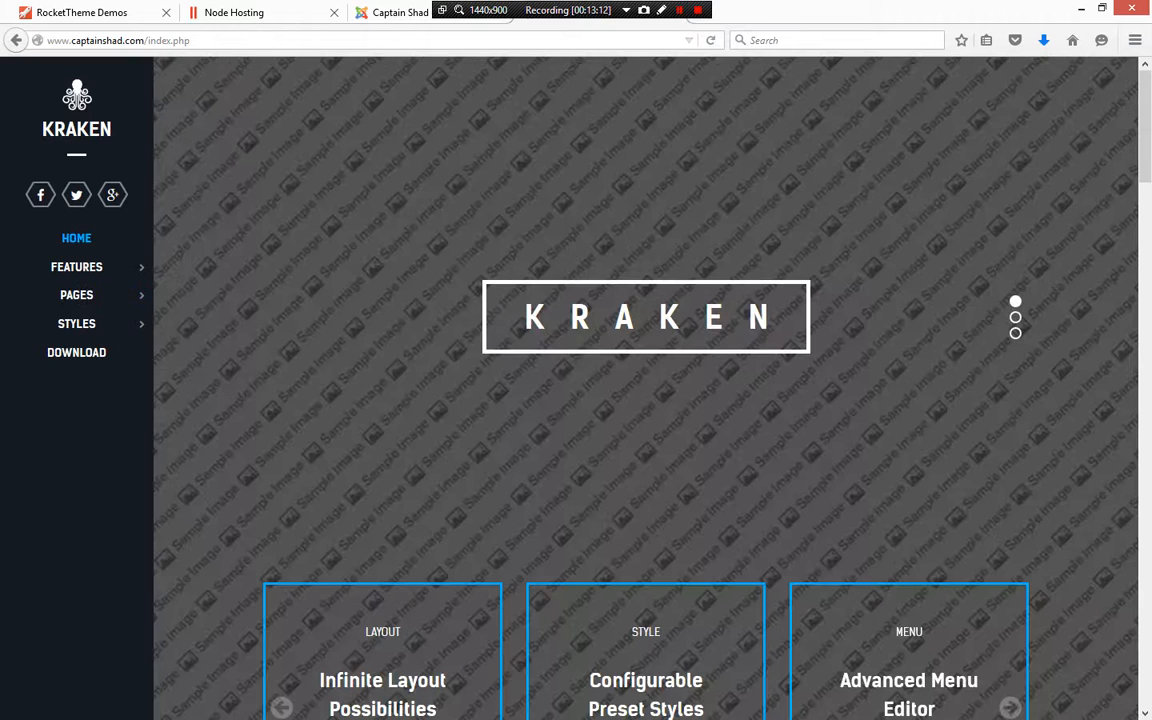
scroll(645, 400, "down", 8)
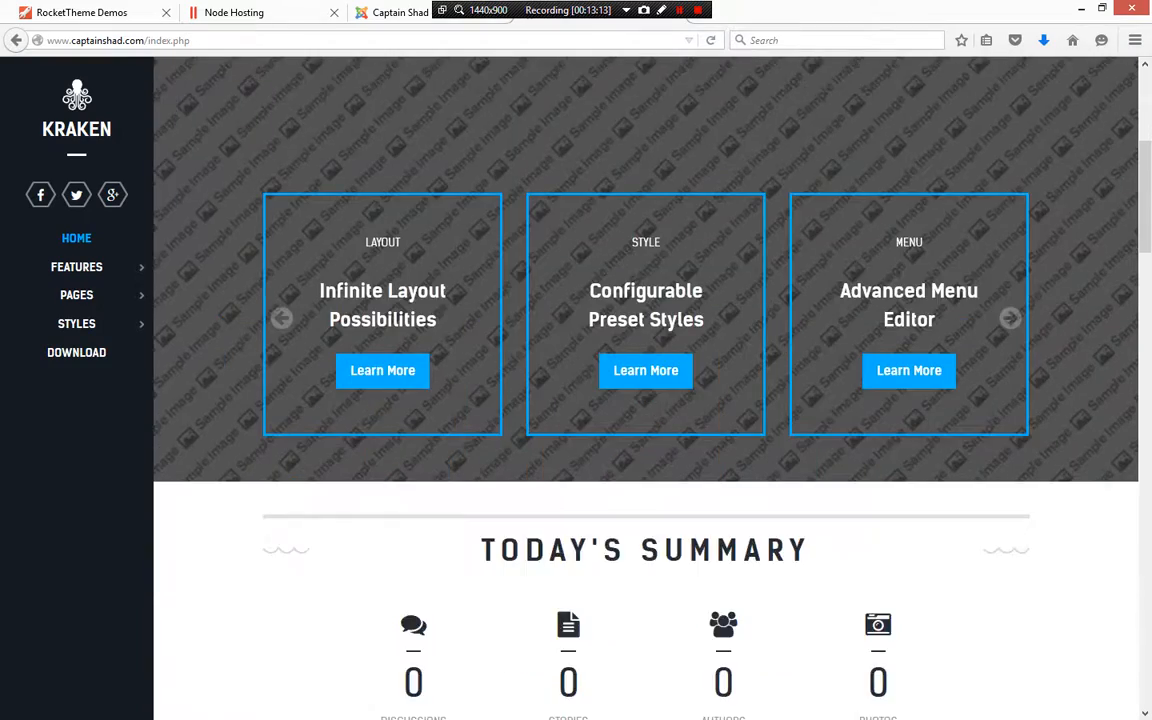
scroll(645, 400, "down", 9)
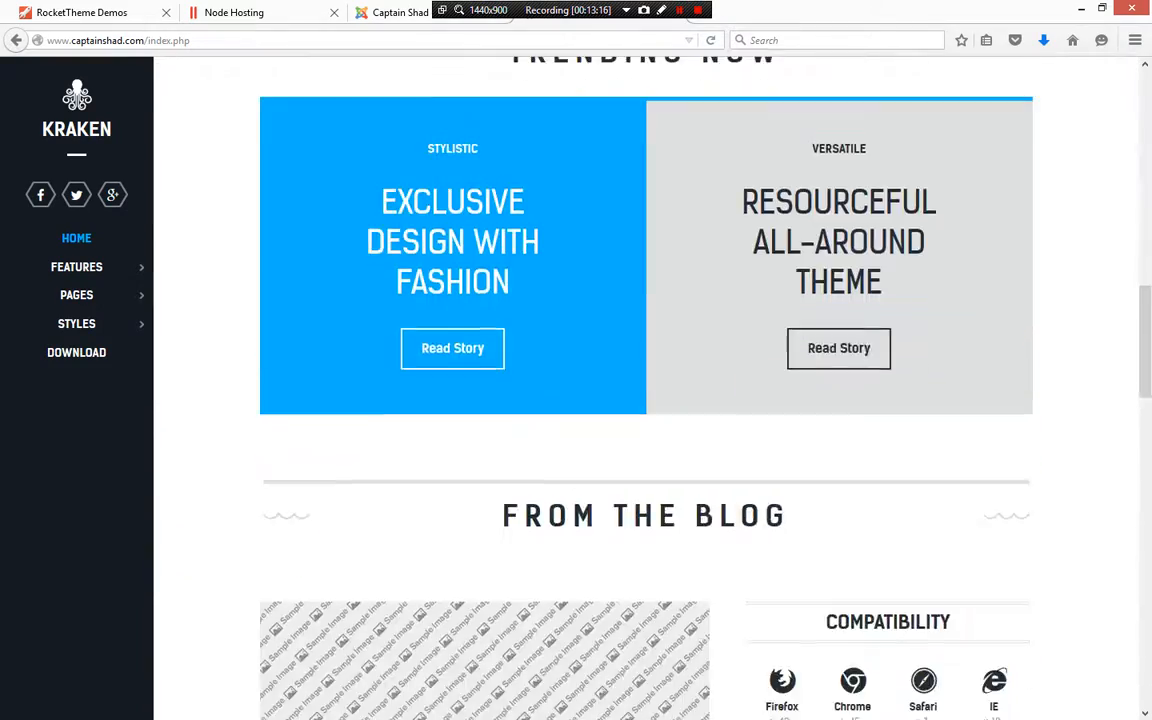
scroll(645, 400, "down", 8)
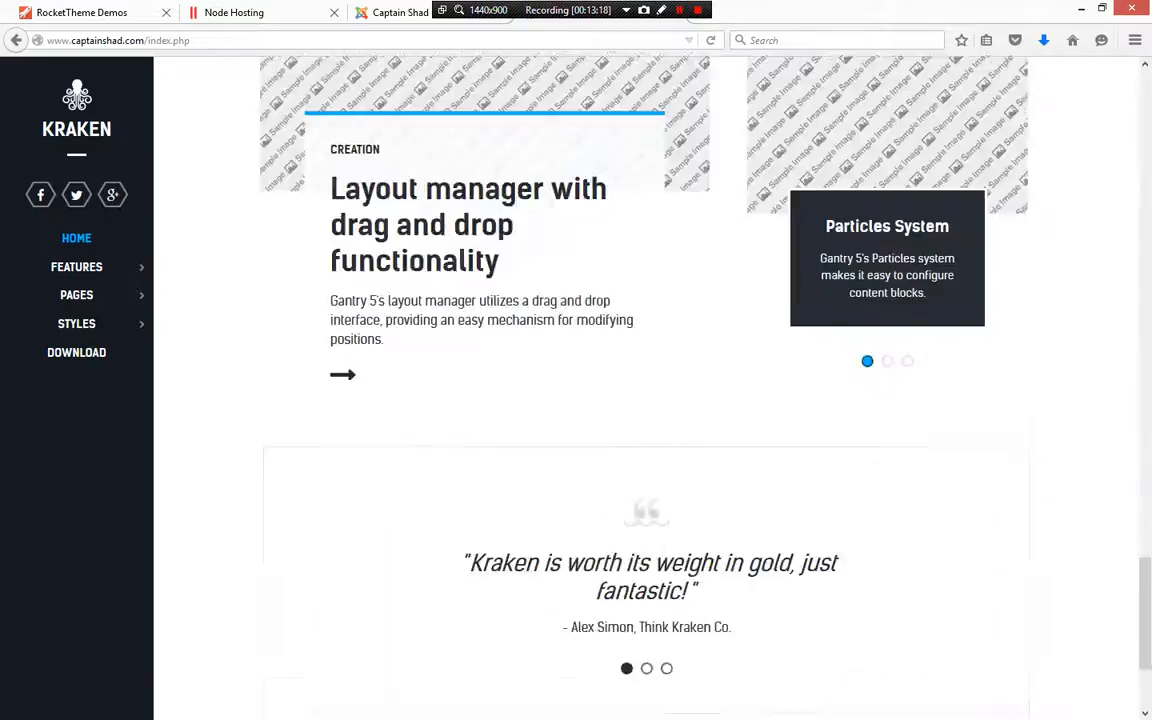
scroll(645, 400, "up", 4)
scroll(645, 400, "up", 10)
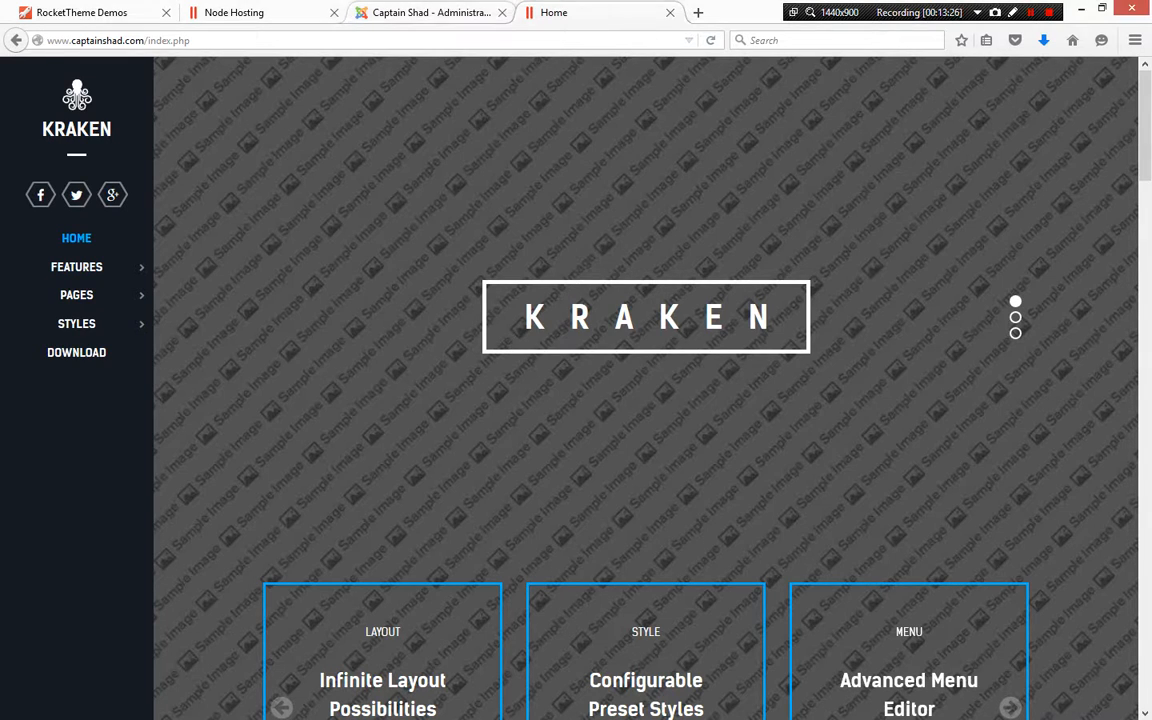
Switch to the administrator tab and review the Login module's menu assignment, opening the Features sub-items options
left_click(431, 13)
scroll(376, 437, "down", 2)
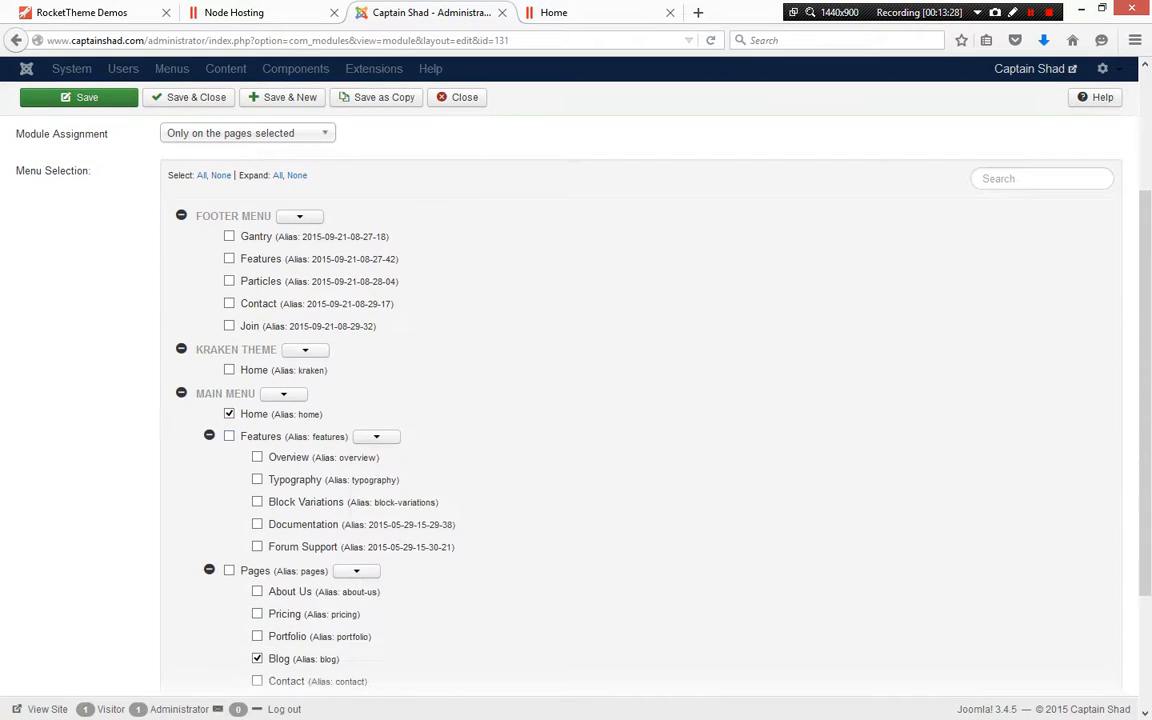
left_click(376, 437)
scroll(376, 437, "up", 2)
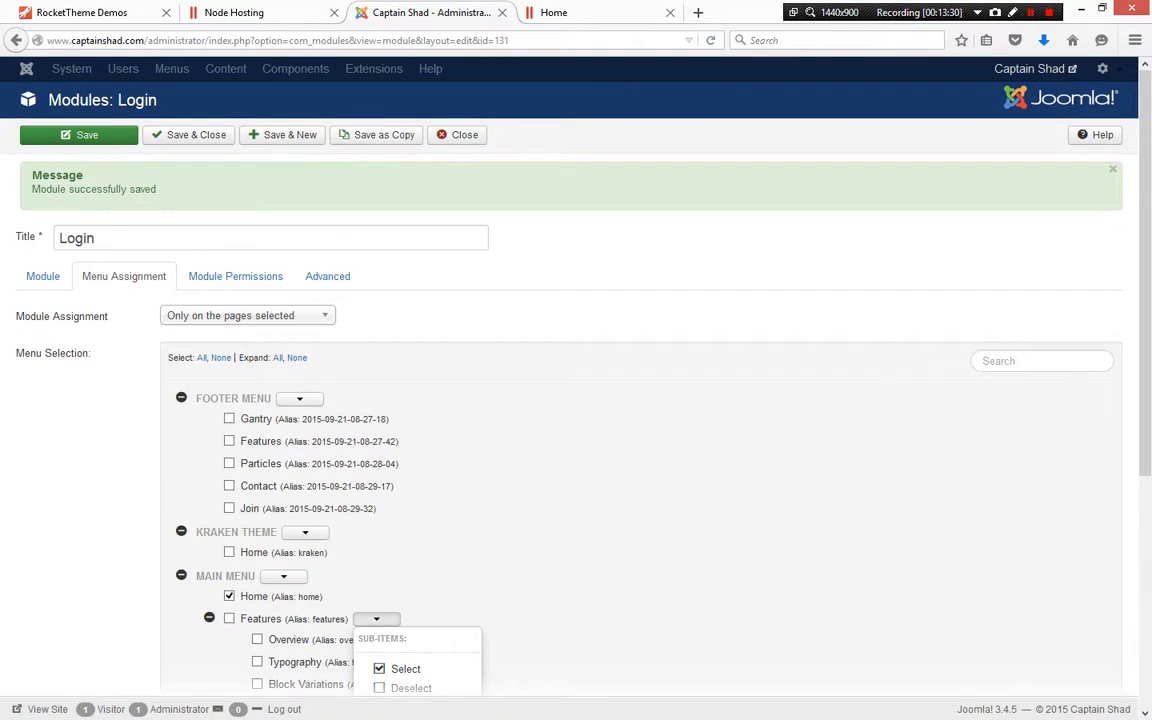
scroll(576, 400, "down", 3)
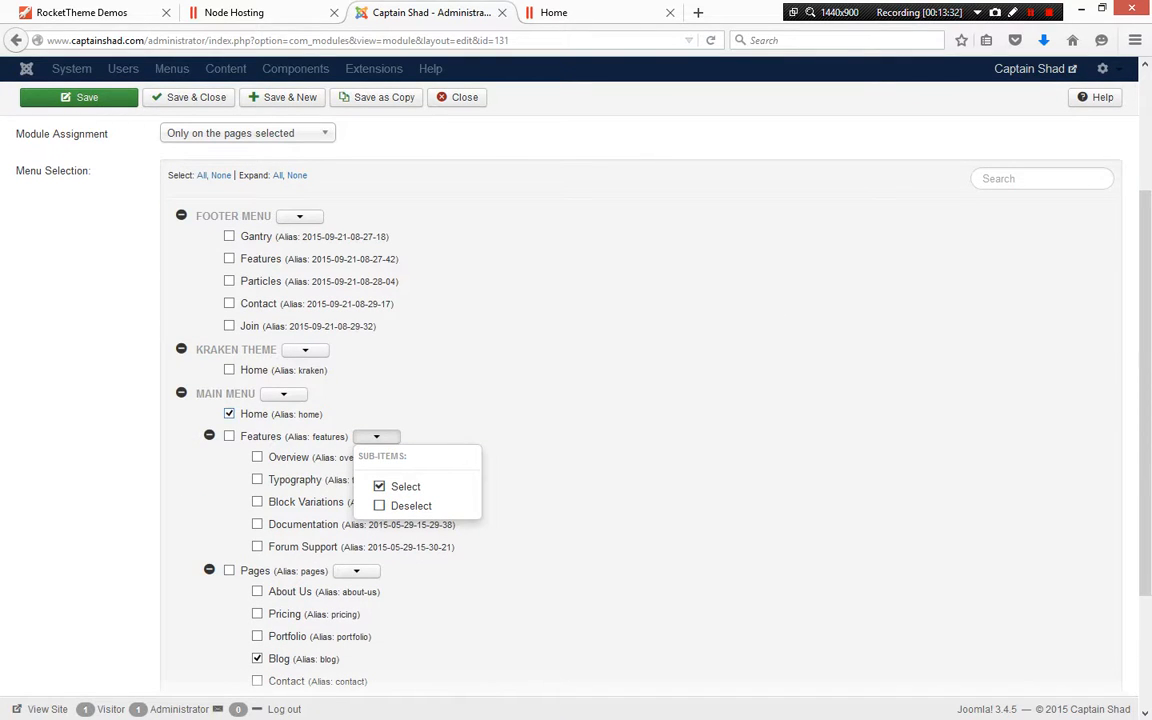
scroll(576, 400, "up", 3)
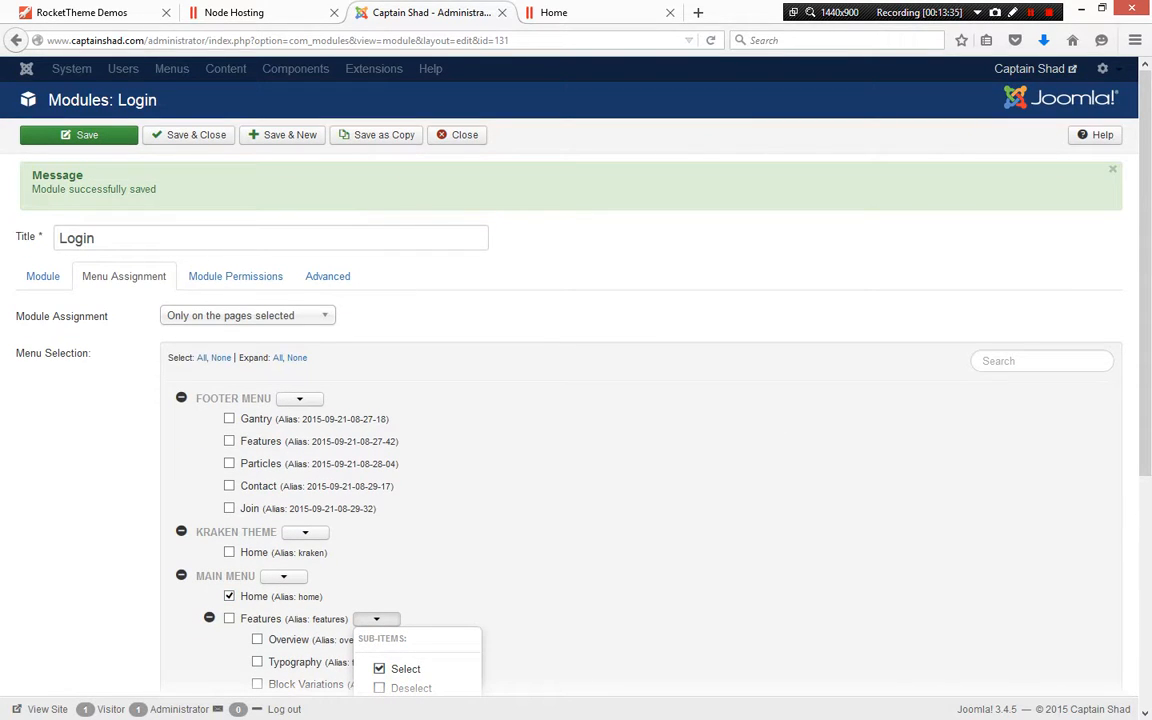
Switch to the homepage tab and scroll through it to locate the Login module
key("ctrl+Tab")
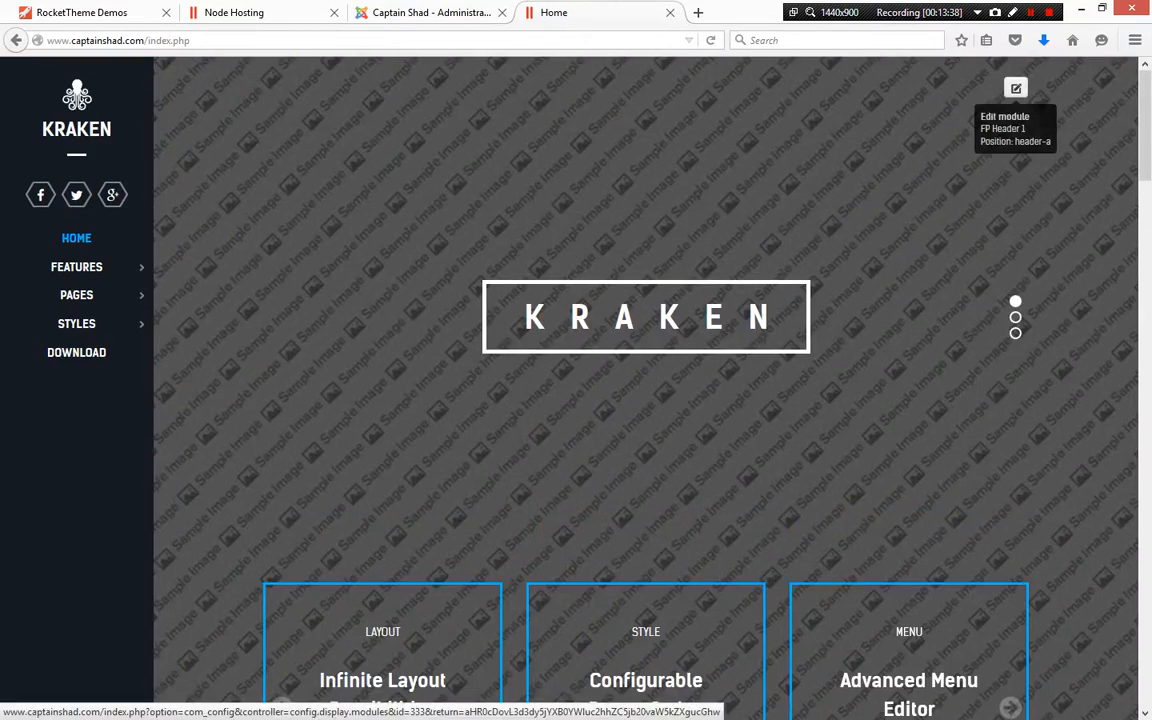
scroll(1012, 92, "down", 15)
scroll(1000, 480, "down", 2)
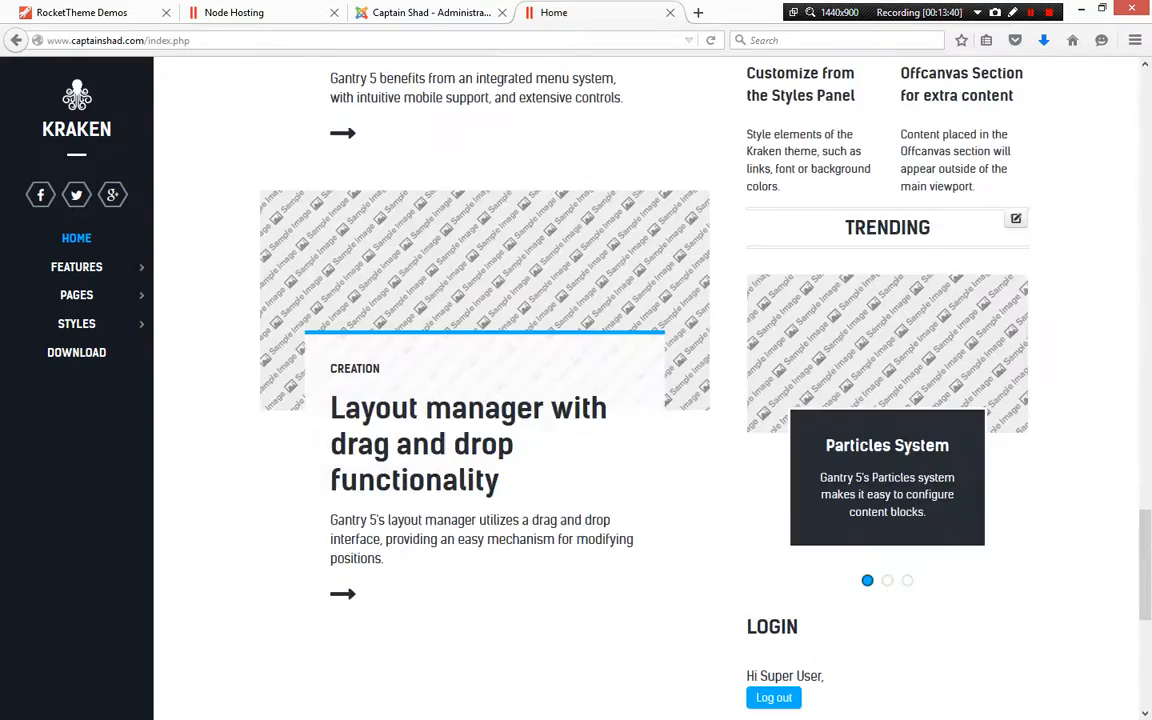
scroll(1000, 480, "down", 6)
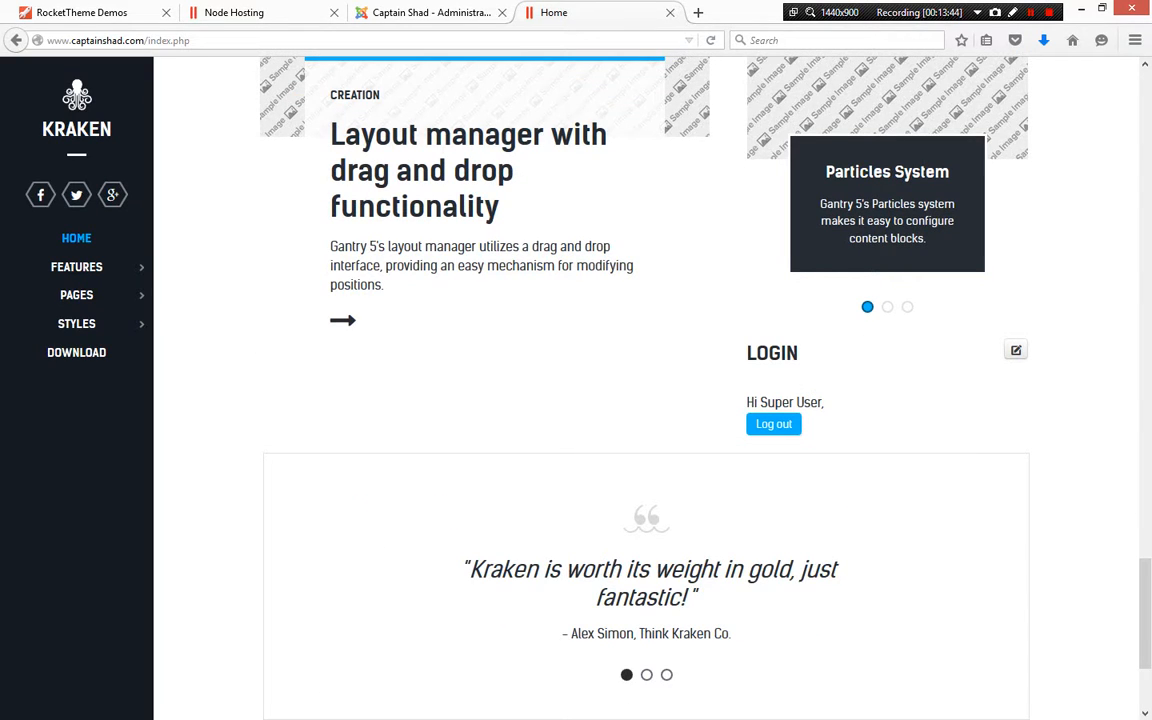
scroll(645, 380, "up", 3)
scroll(645, 380, "down", 5)
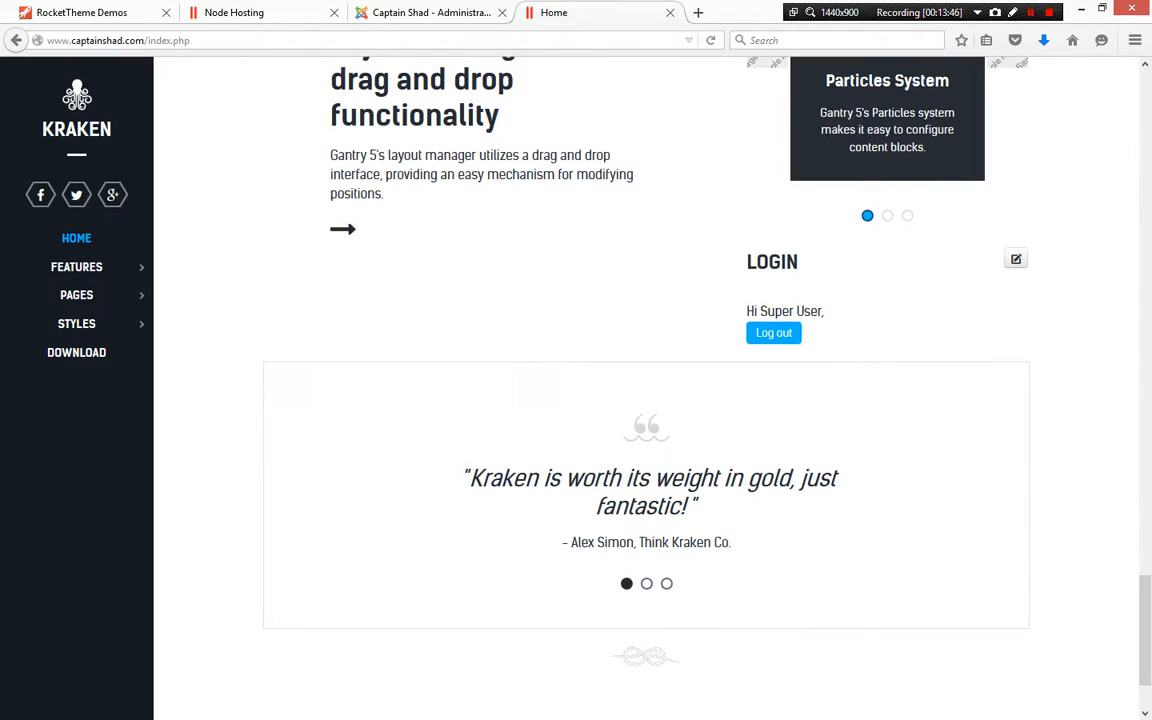
scroll(1016, 260, "up", 10)
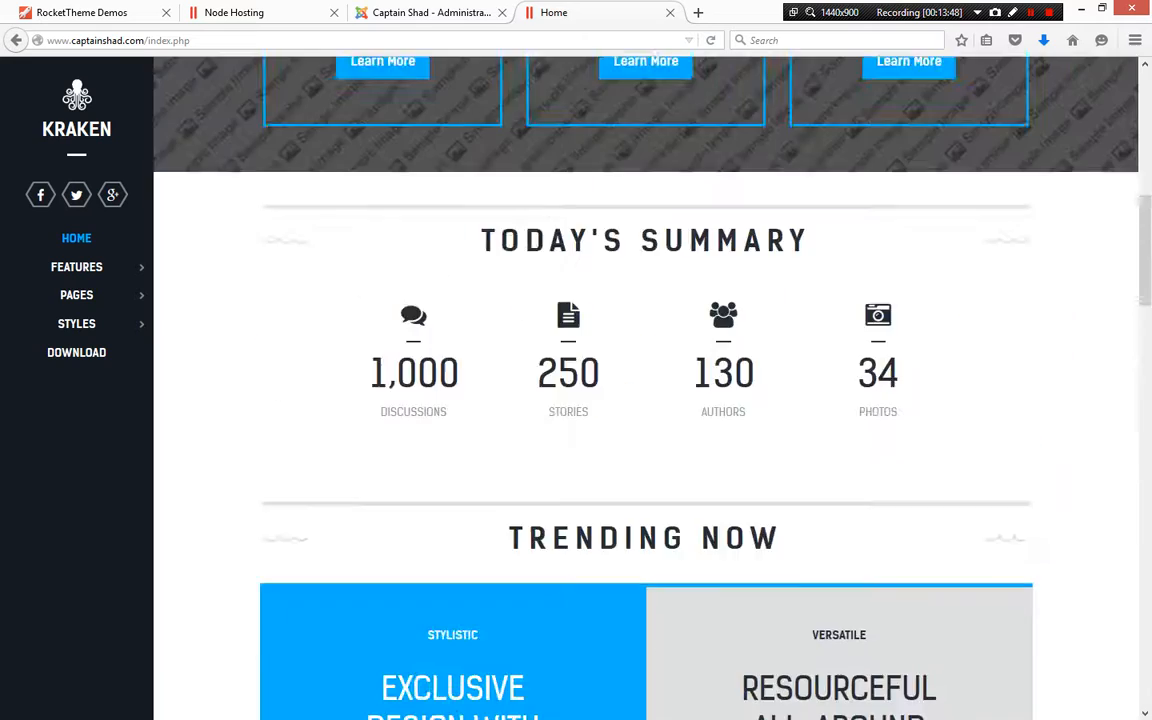
Scroll up and down the homepage, checking module edit labels and the Login module in the sidebar
scroll(1016, 260, "up", 7)
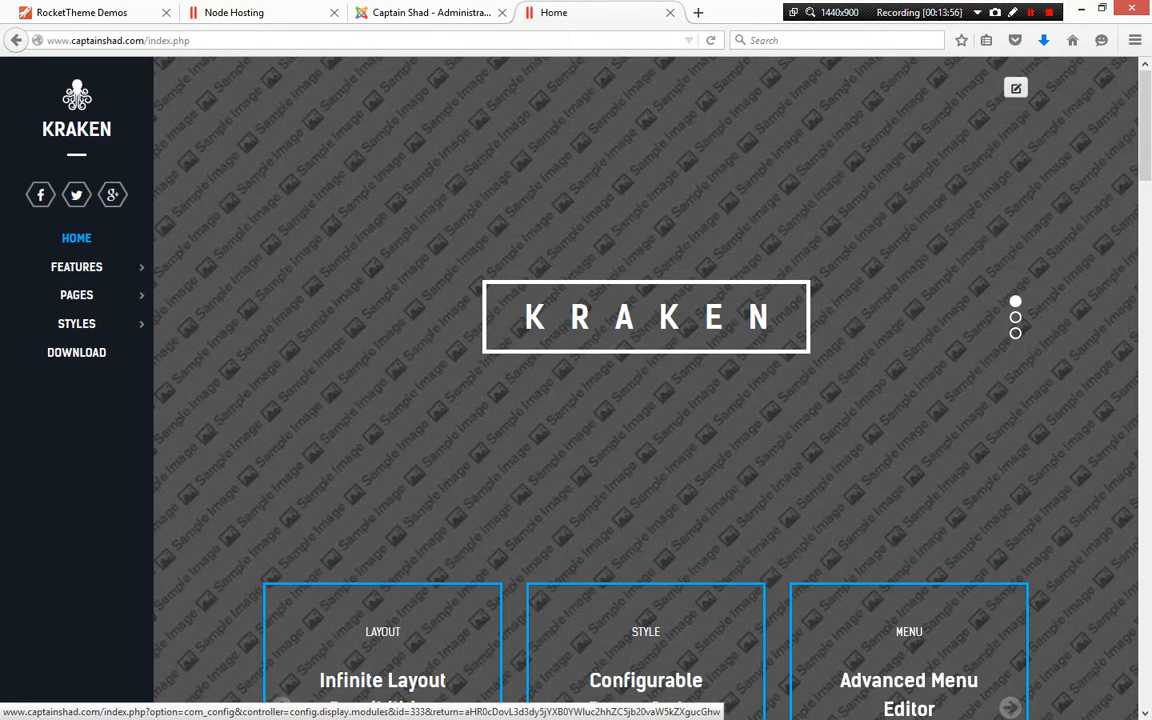
scroll(646, 400, "down", 6)
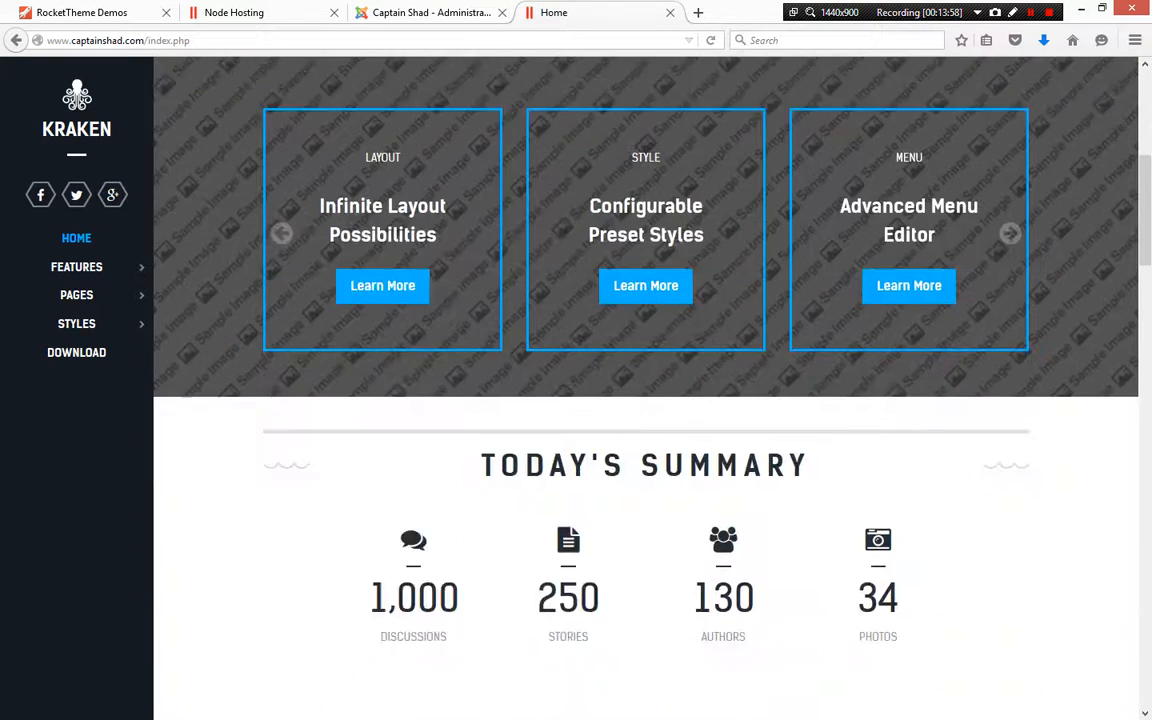
scroll(1016, 190, "down", 3)
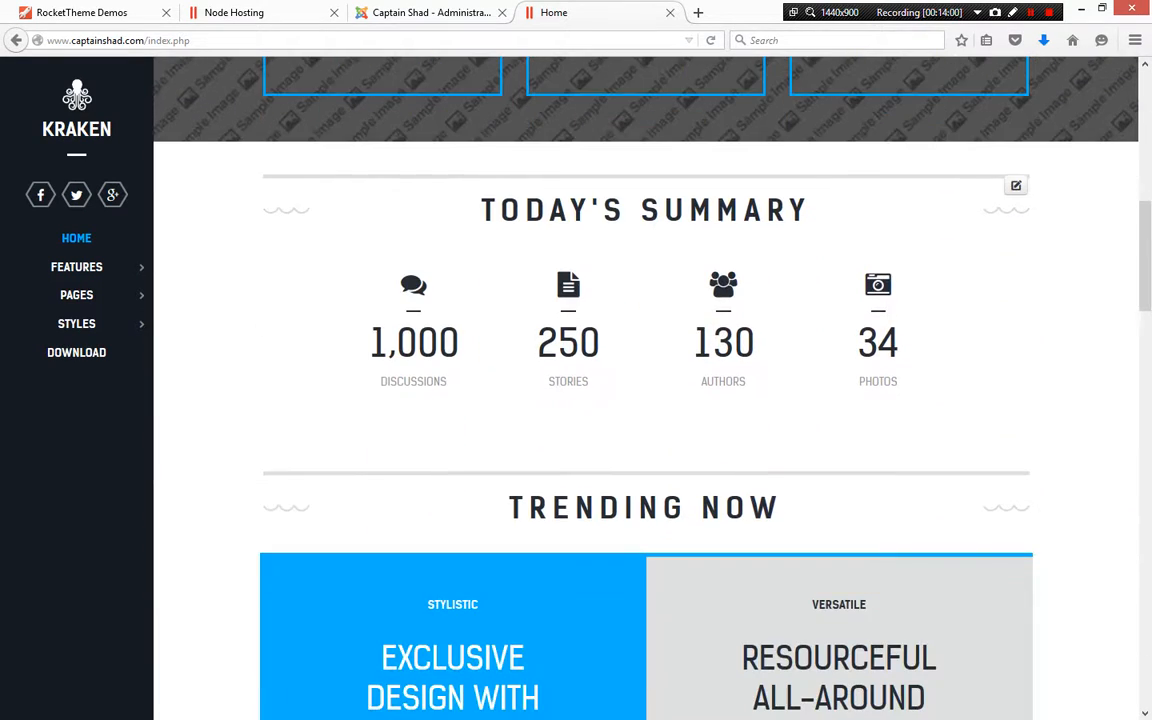
scroll(1016, 190, "down", 4)
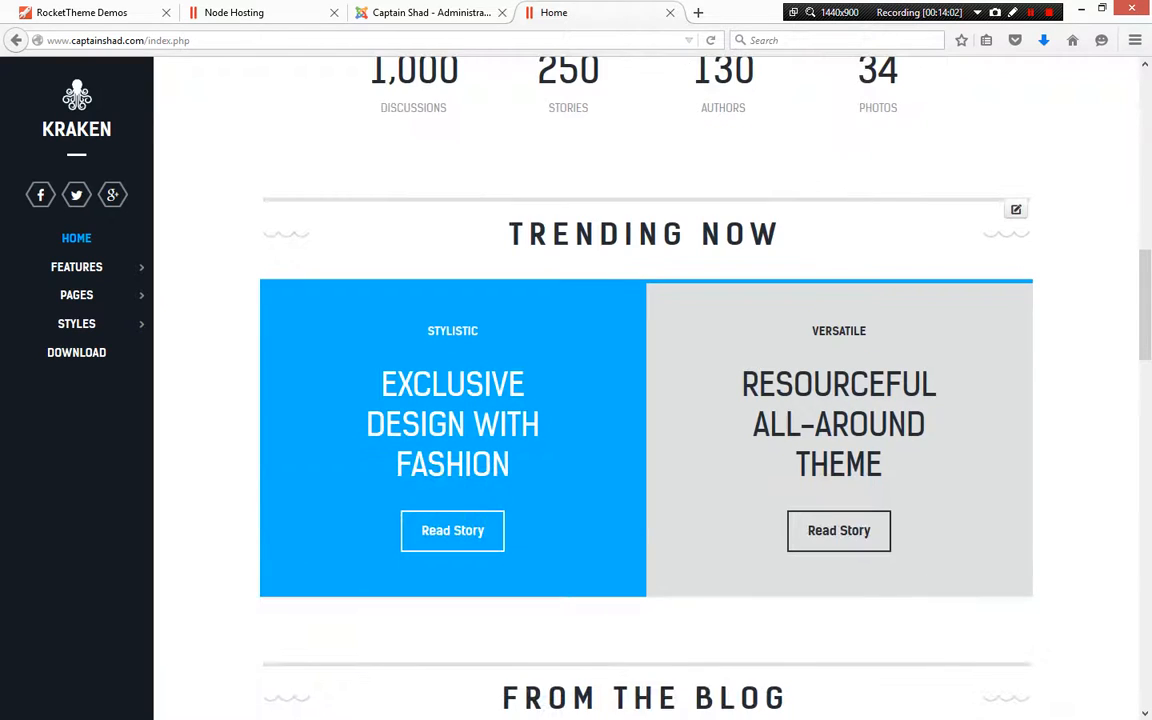
scroll(1016, 209, "up", 12)
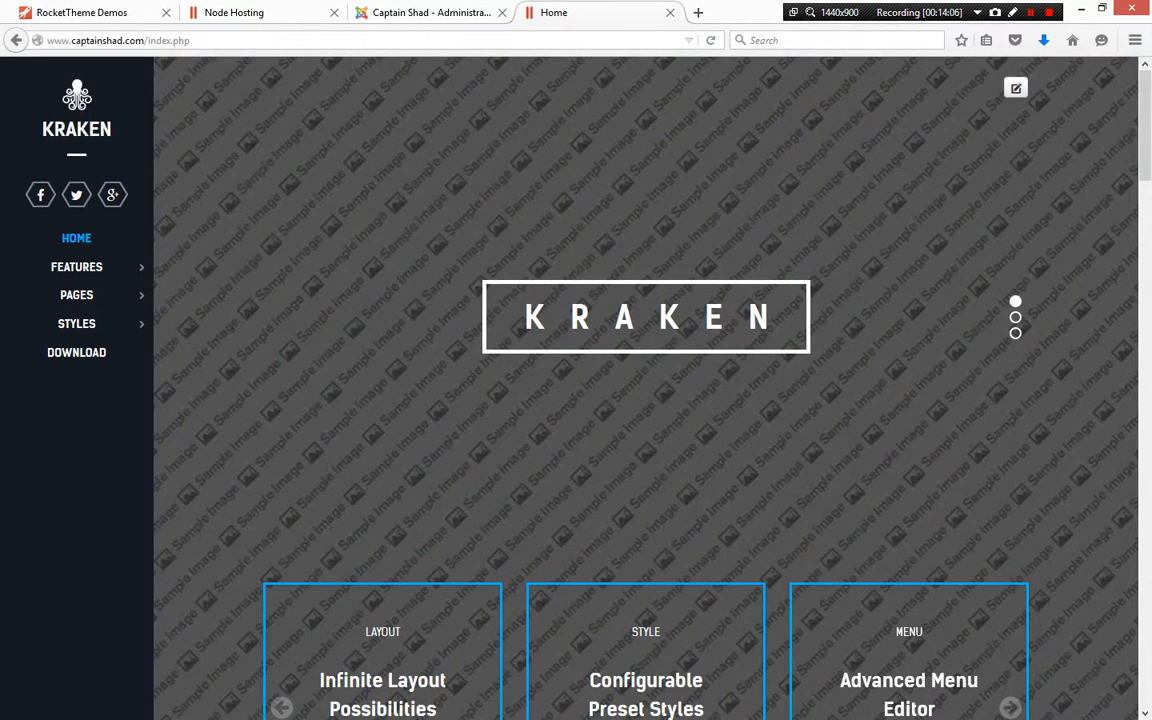
scroll(1016, 209, "down", 10)
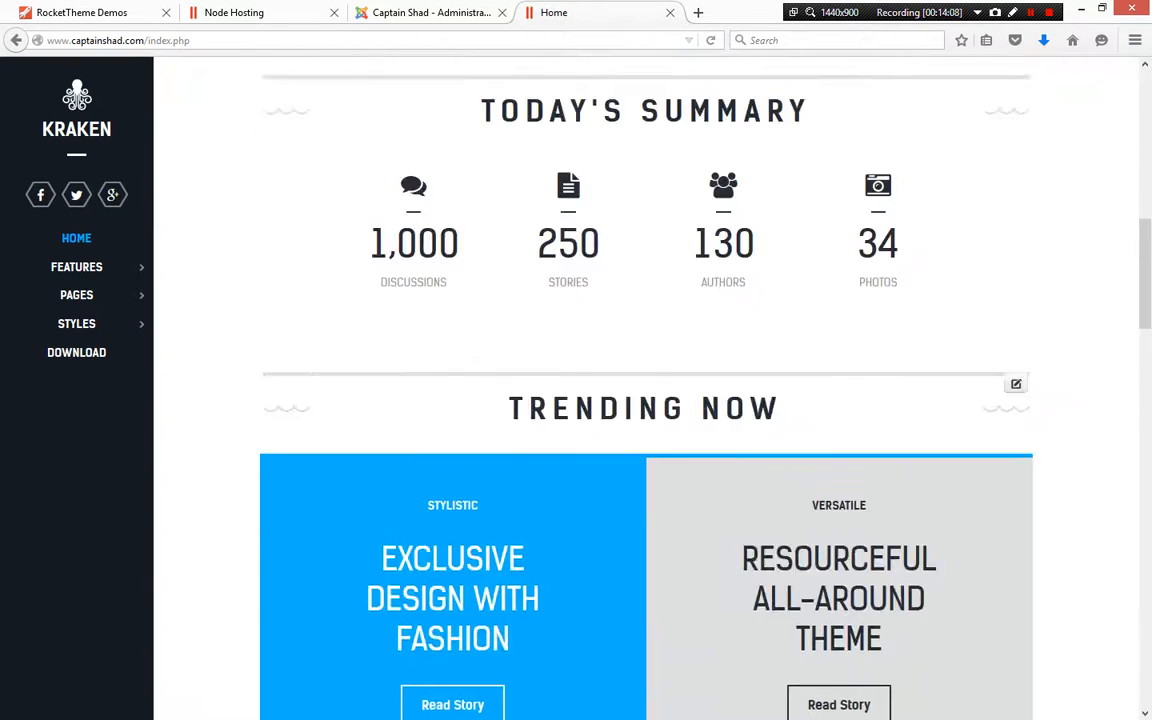
scroll(1016, 90, "up", 10)
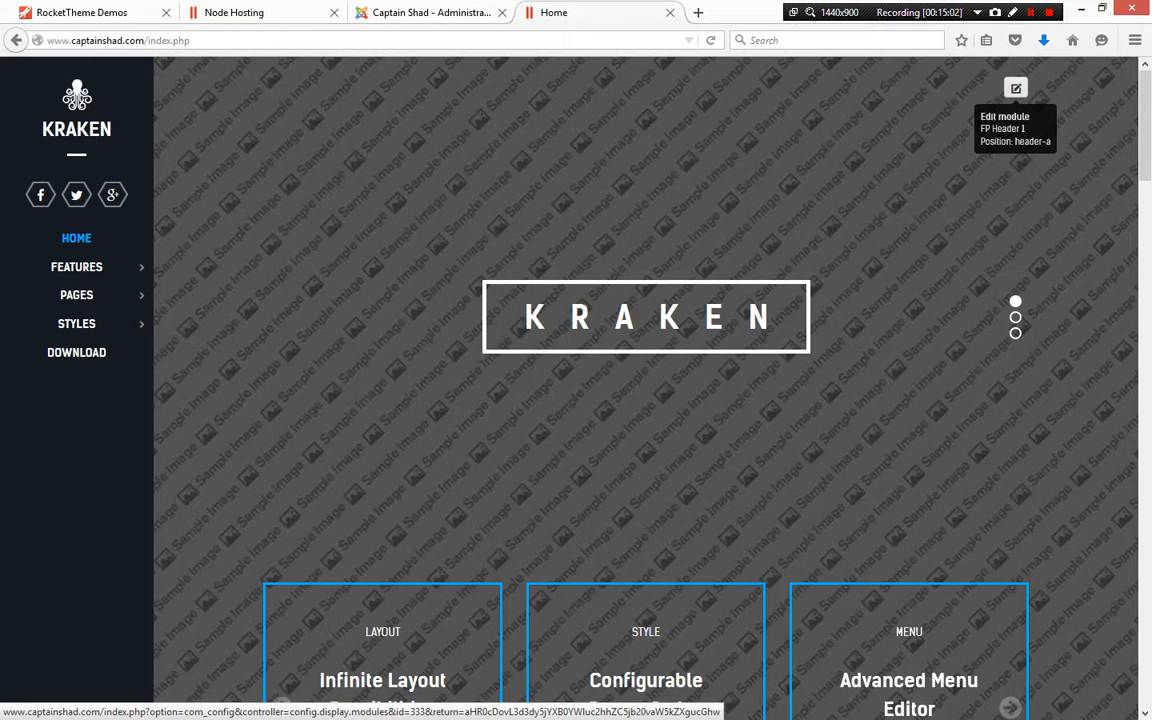
scroll(1015, 95, "down", 10)
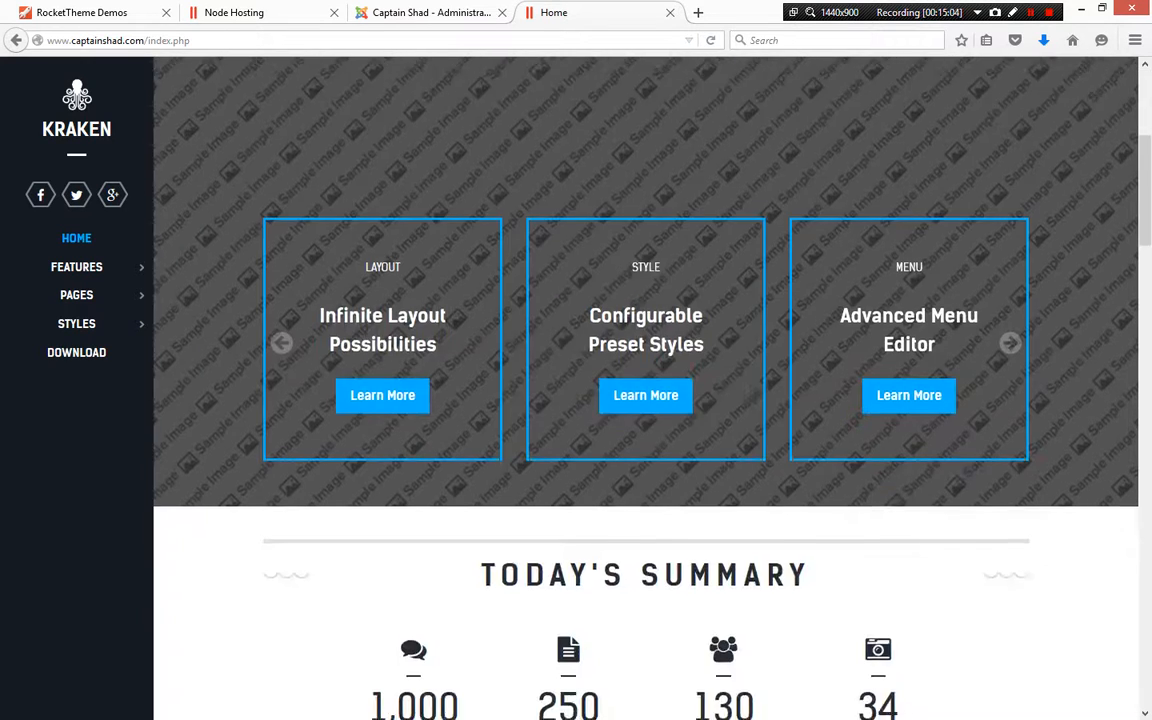
scroll(646, 400, "down", 5)
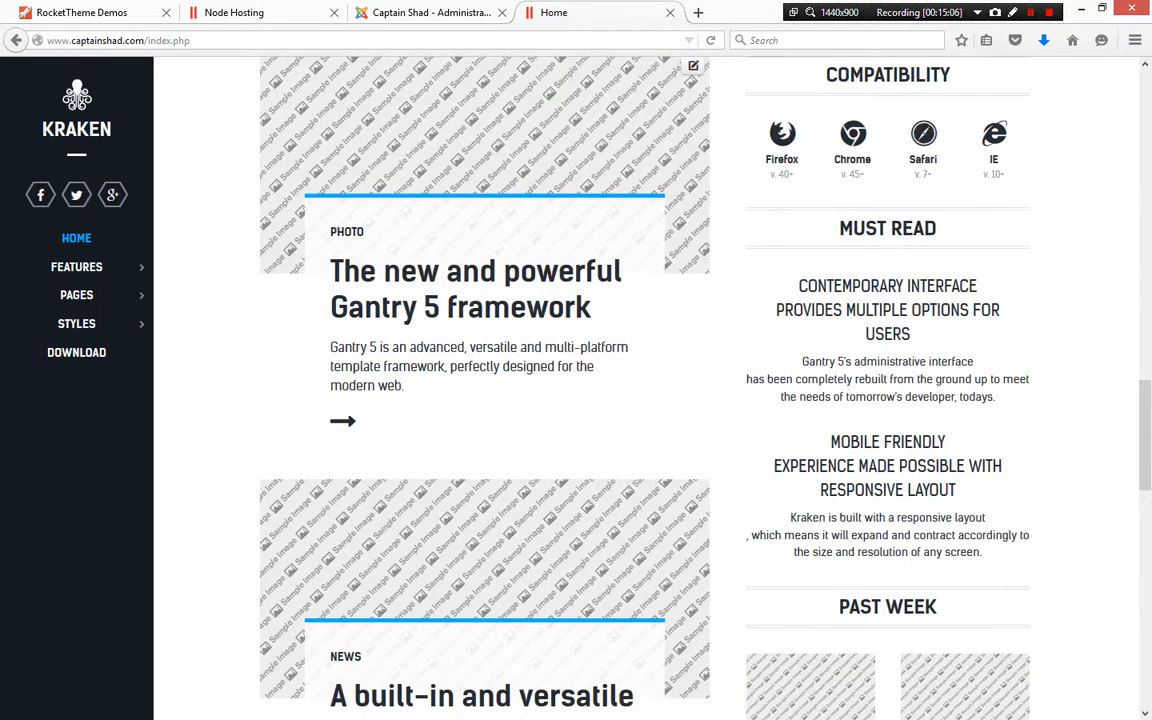
scroll(646, 400, "down", 10)
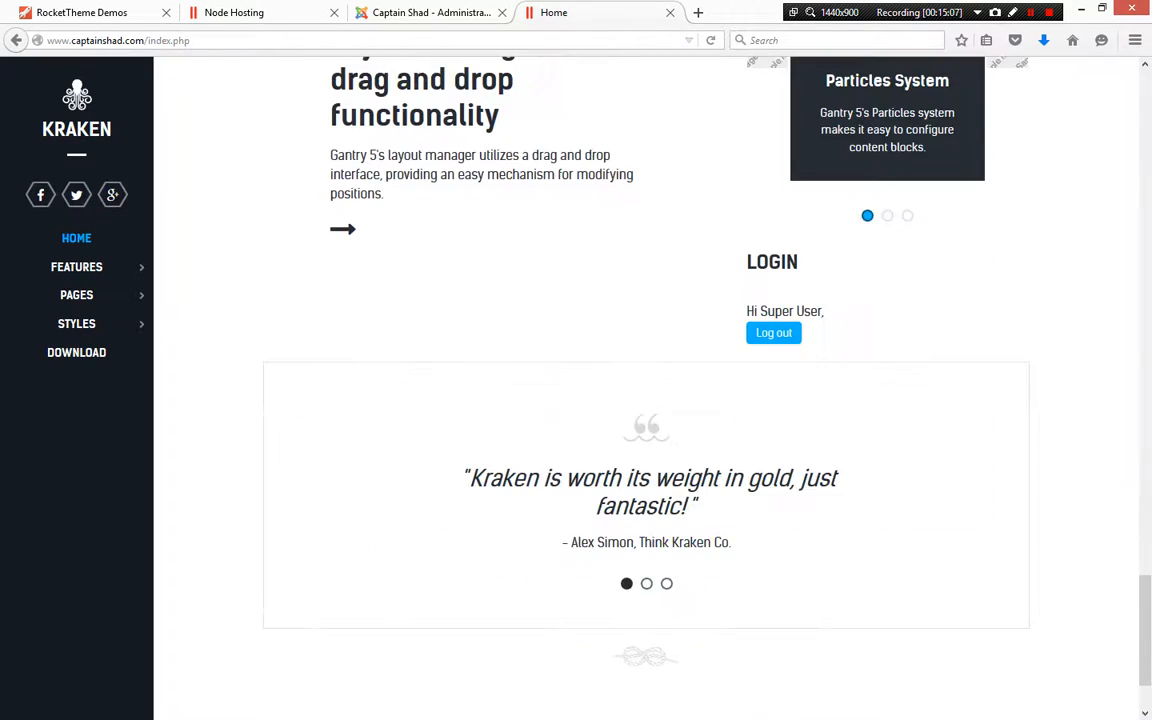
mouse_move(1015, 373)
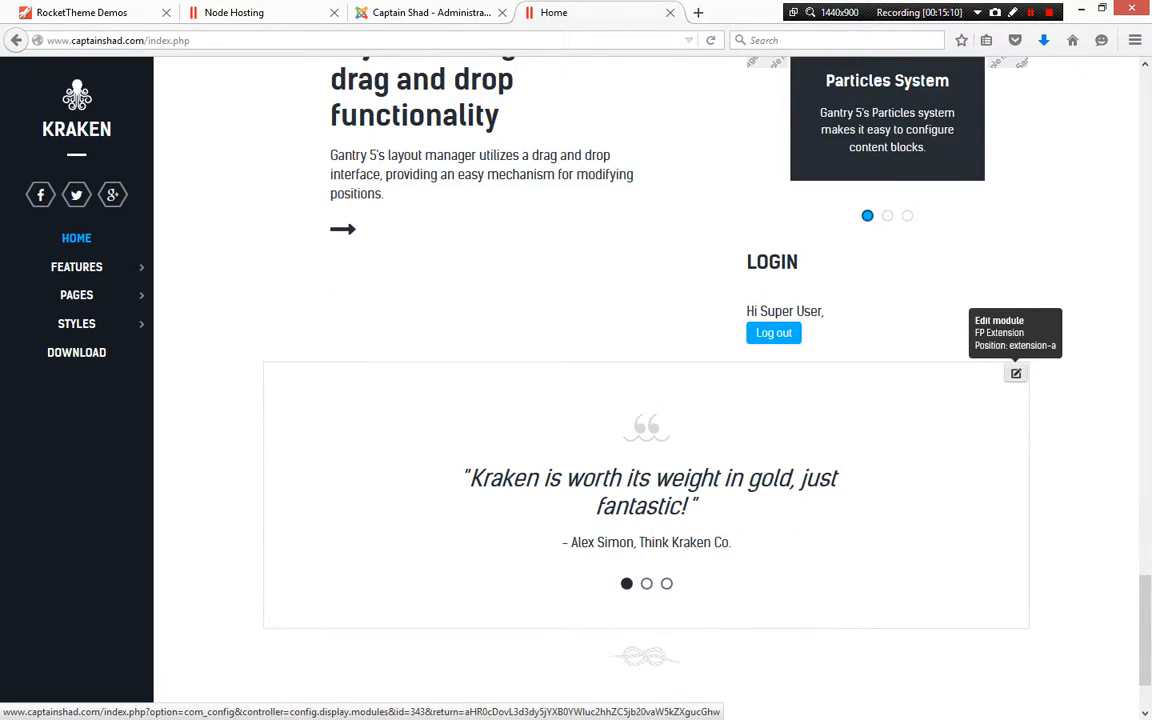
scroll(1015, 373, "down", 2)
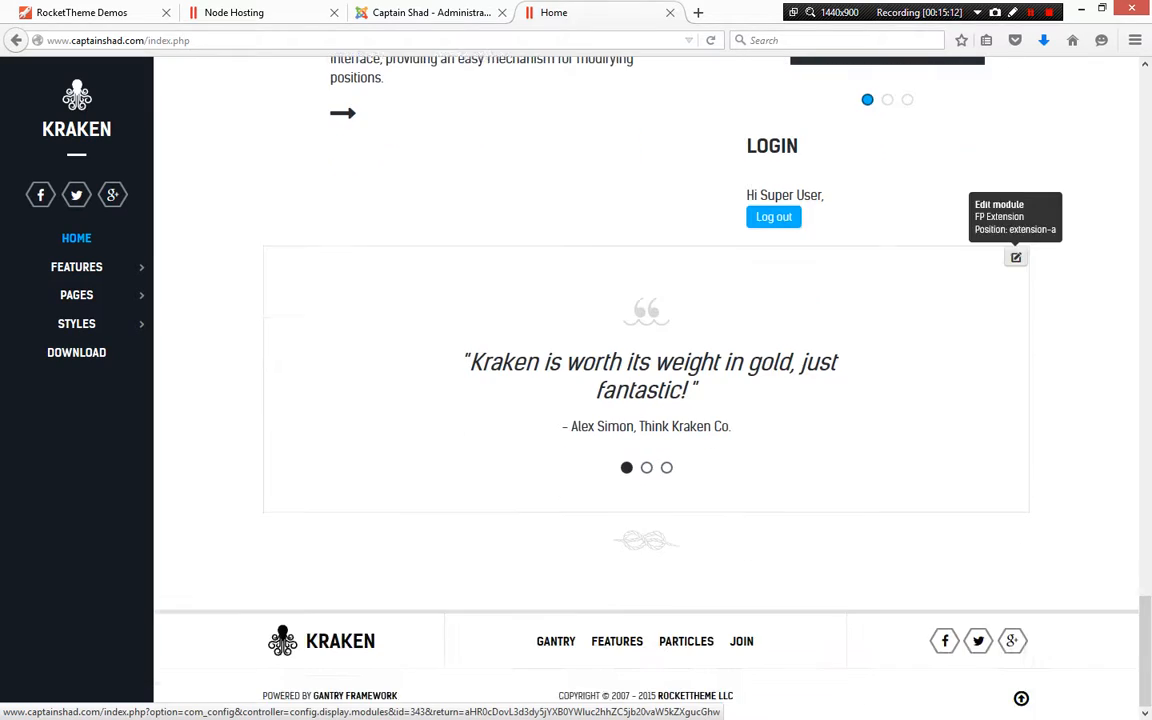
scroll(1015, 373, "up", 8)
scroll(485, 380, "up", 5)
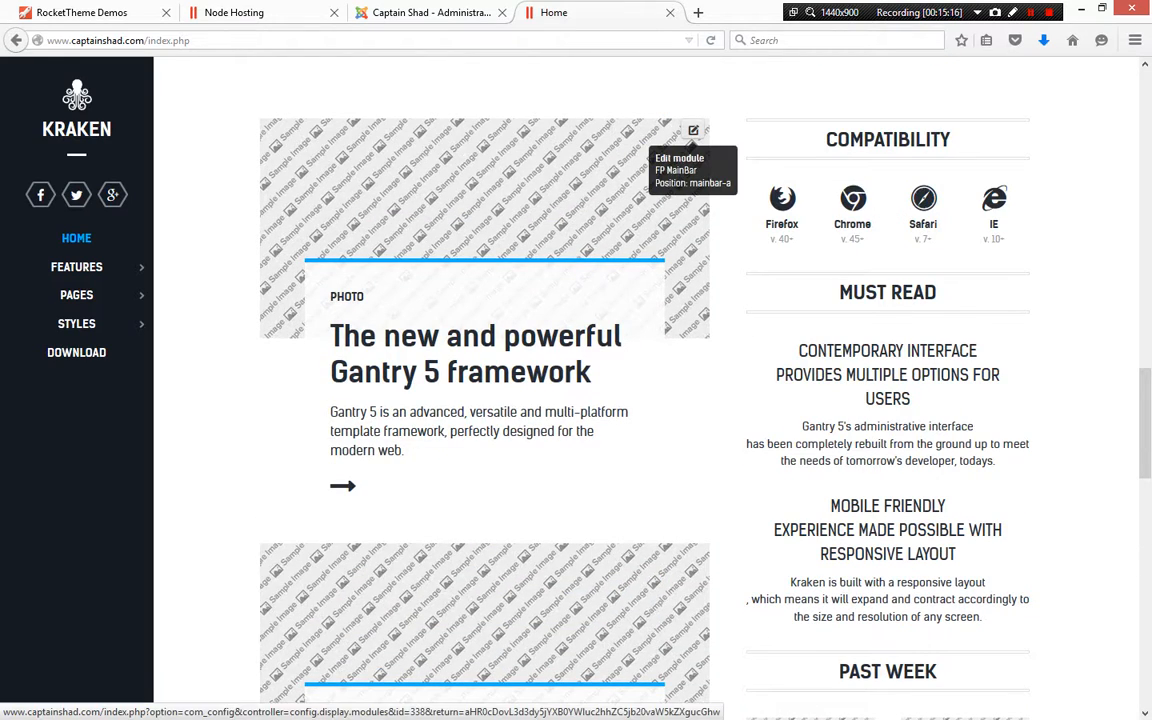
scroll(1016, 184, "up", 8)
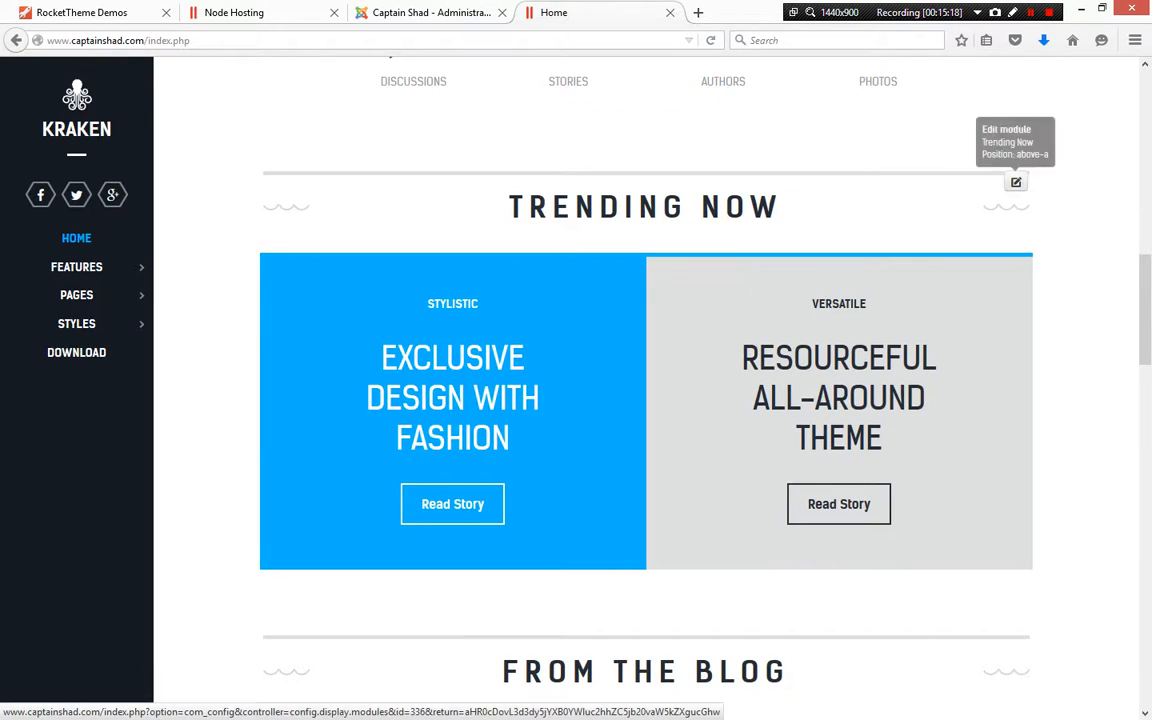
scroll(1016, 183, "up", 8)
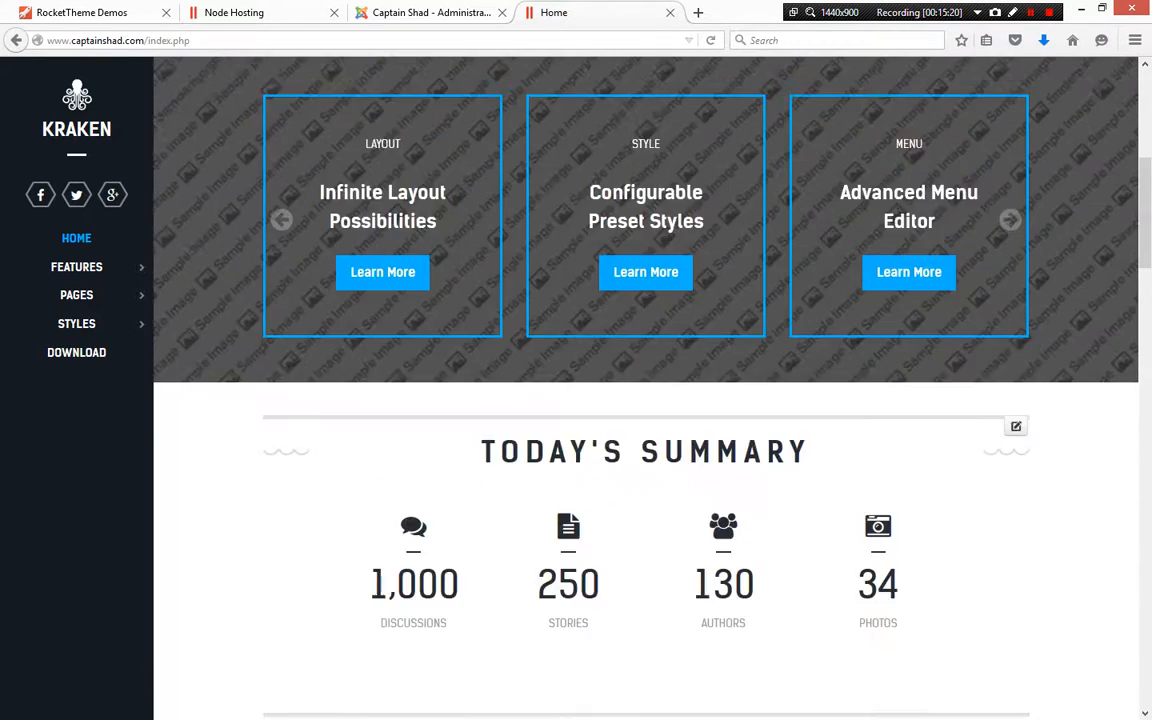
scroll(646, 385, "up", 5)
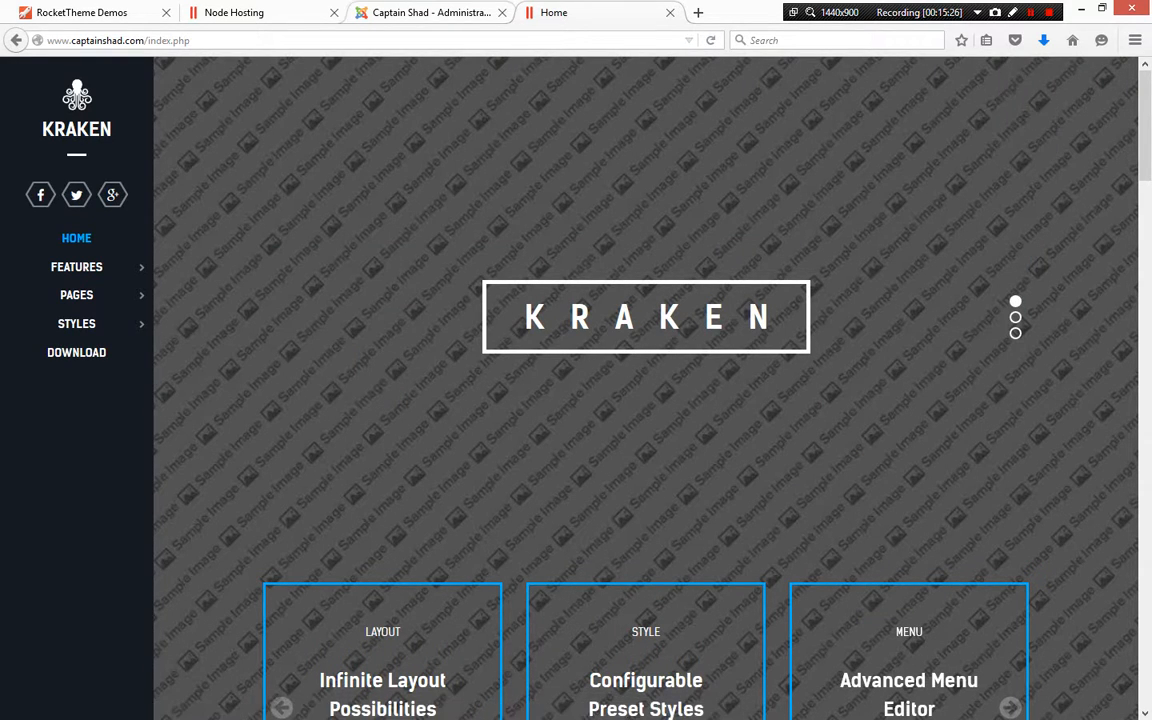
Switch to the administrator tab, close the Login module editor, and clear the Login type filter from the module list
key("ctrl+Page_Up")
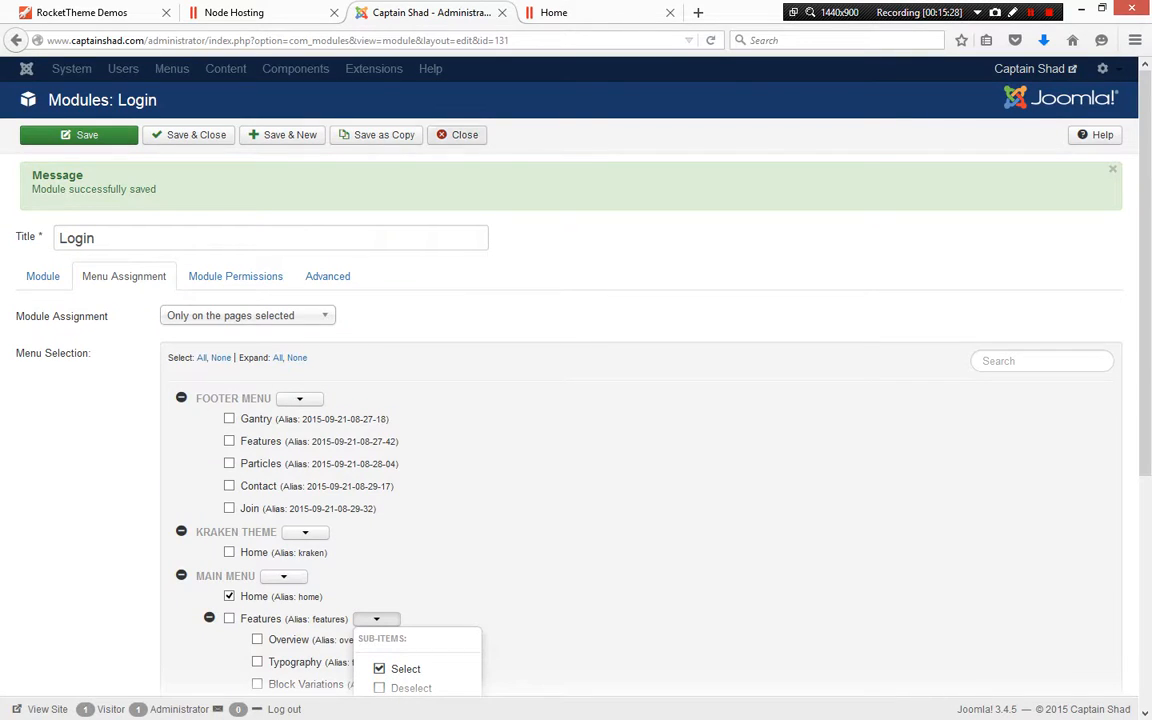
left_click(189, 135)
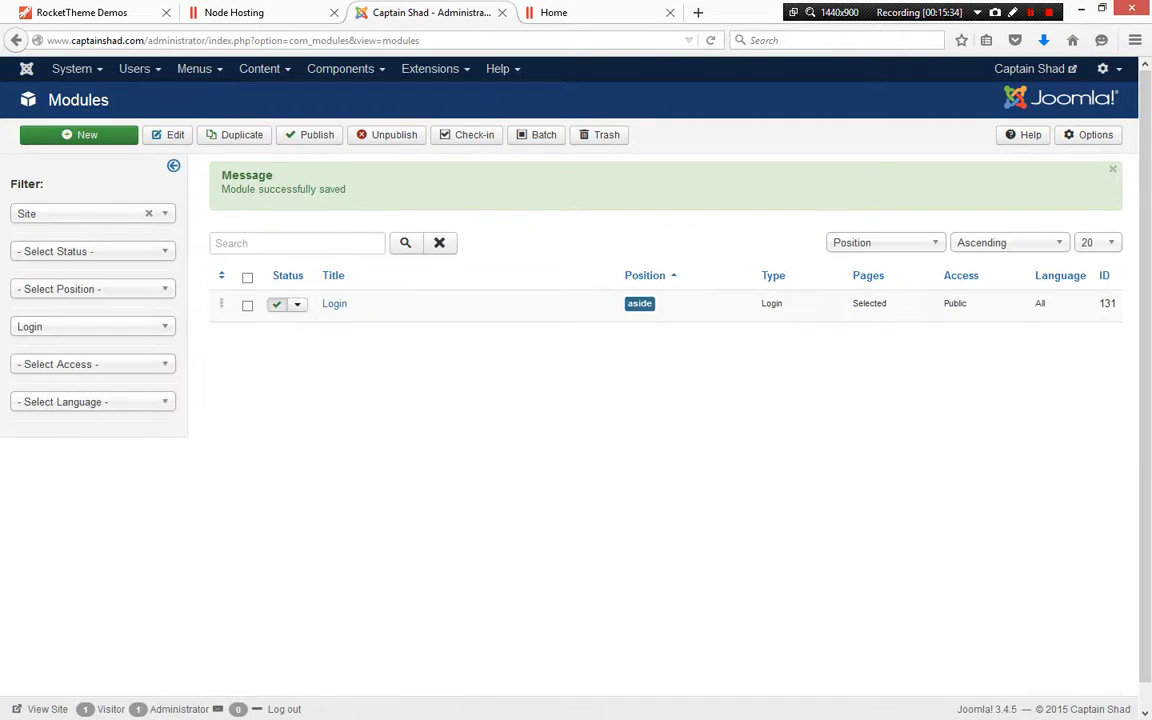
left_click(93, 327)
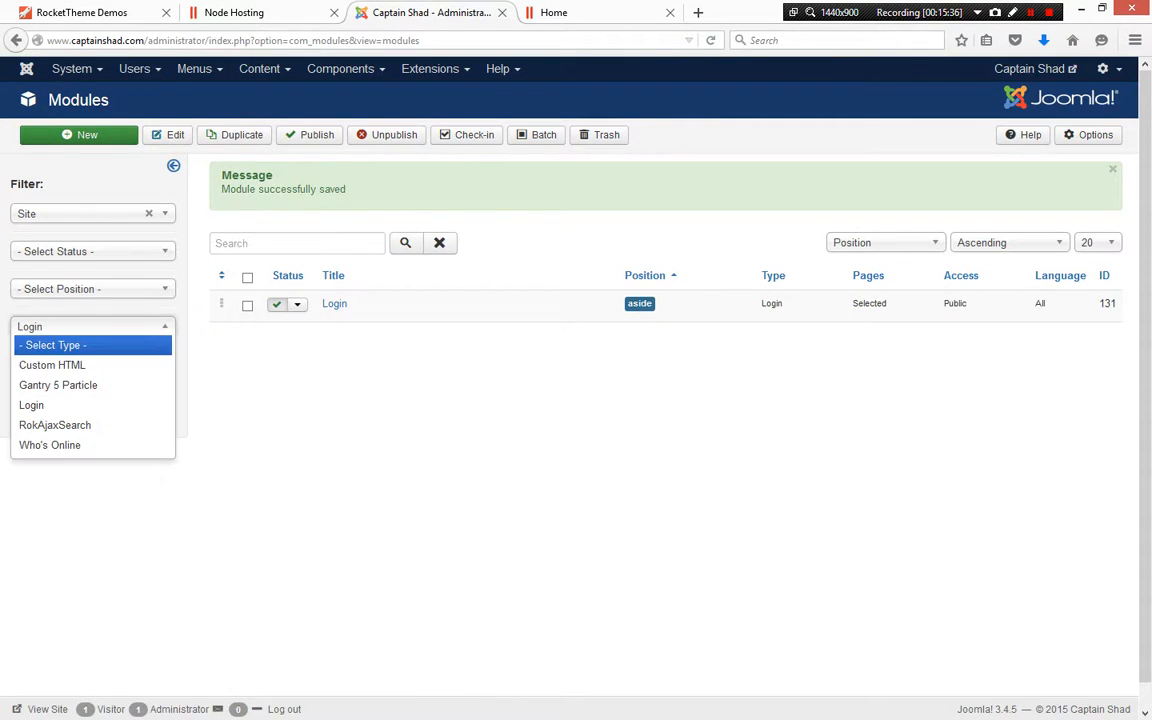
left_click(93, 327)
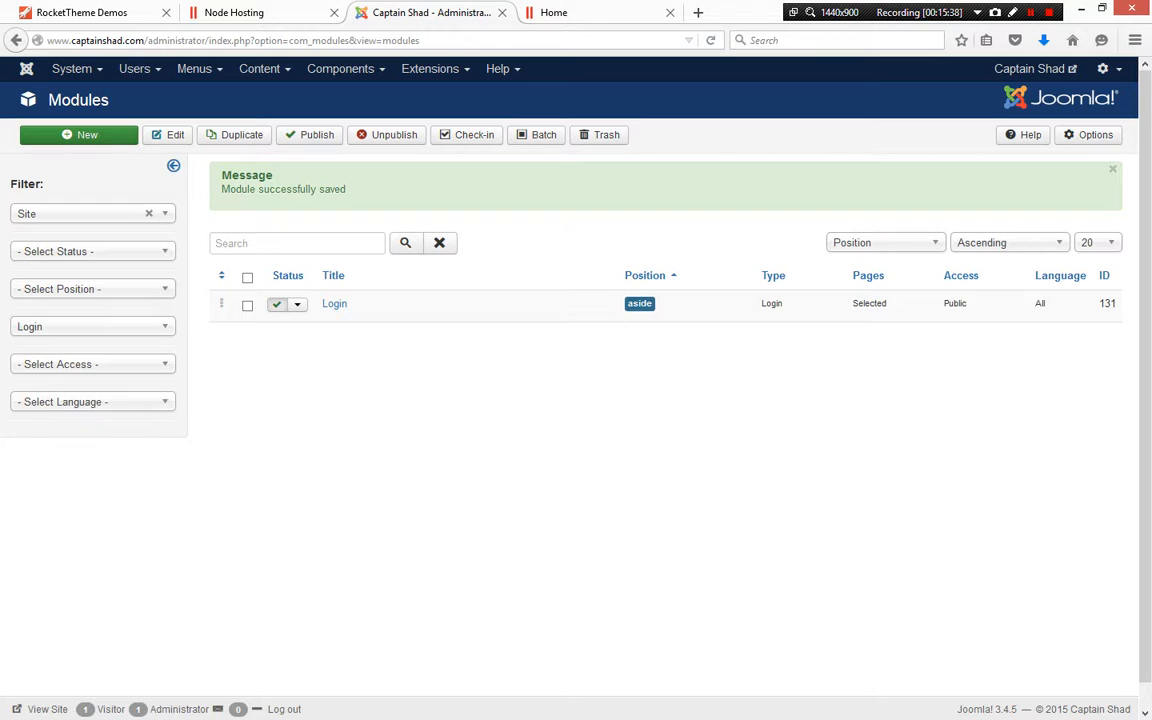
left_click(93, 327)
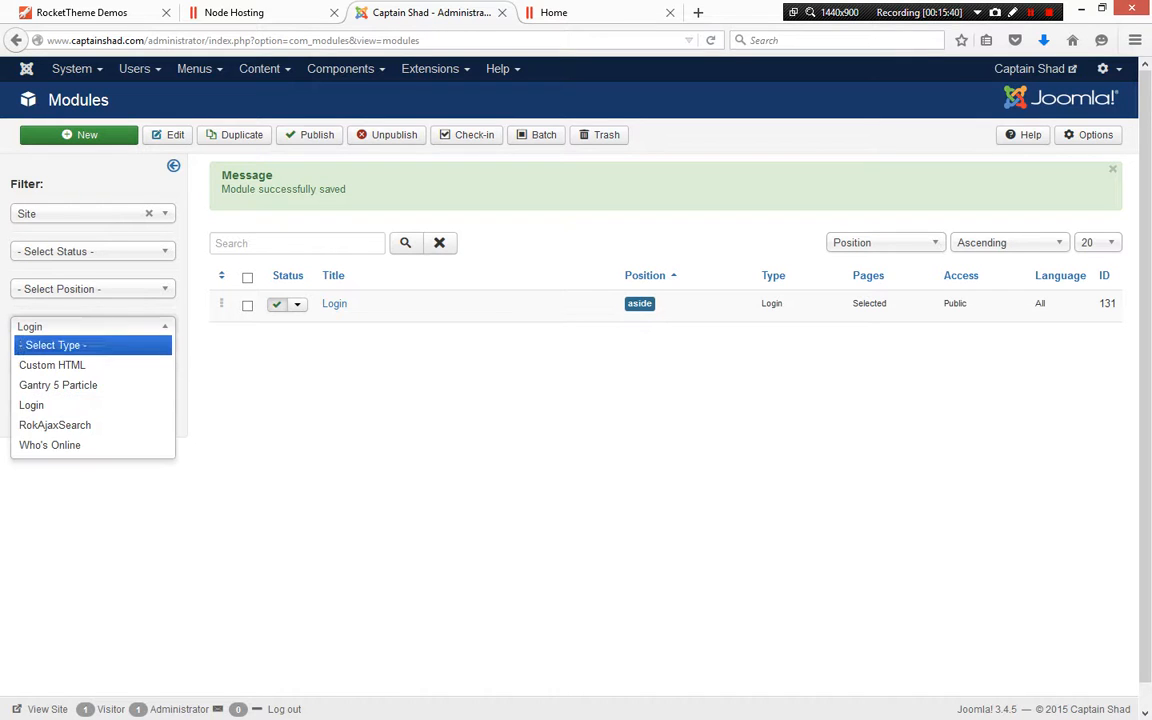
left_click(60, 342)
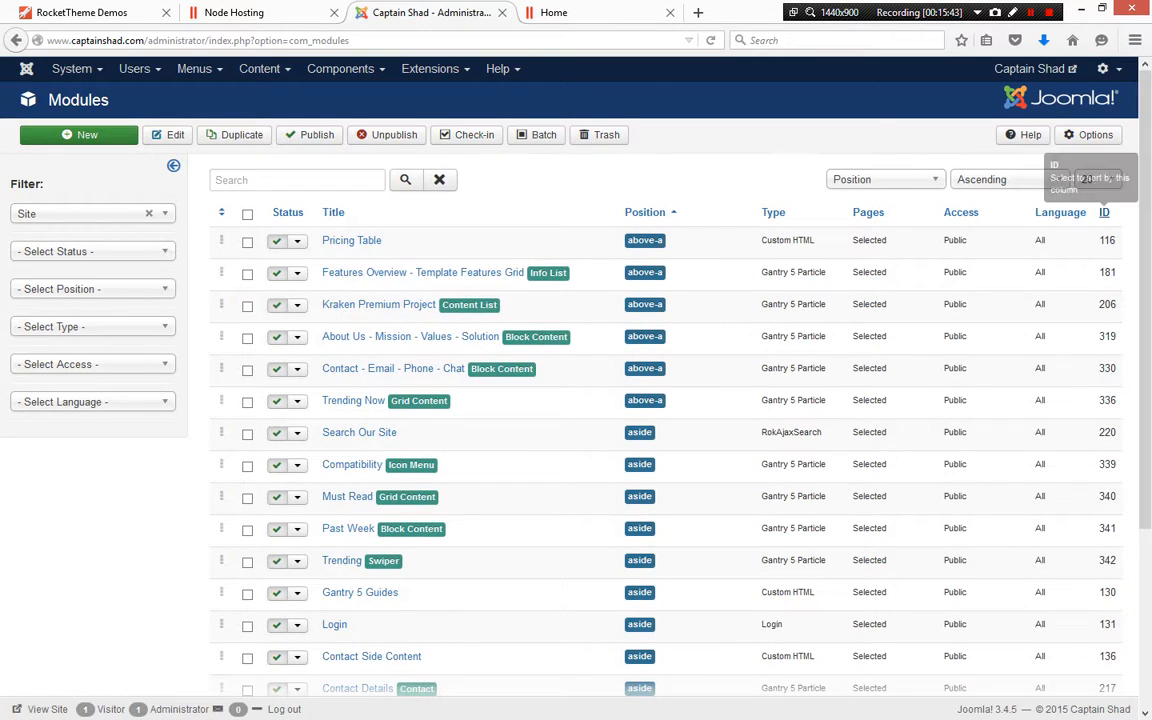
Sort the module list by ID descending, open the FP Header 1 module, and open its Swiper particle settings
left_click(1104, 212)
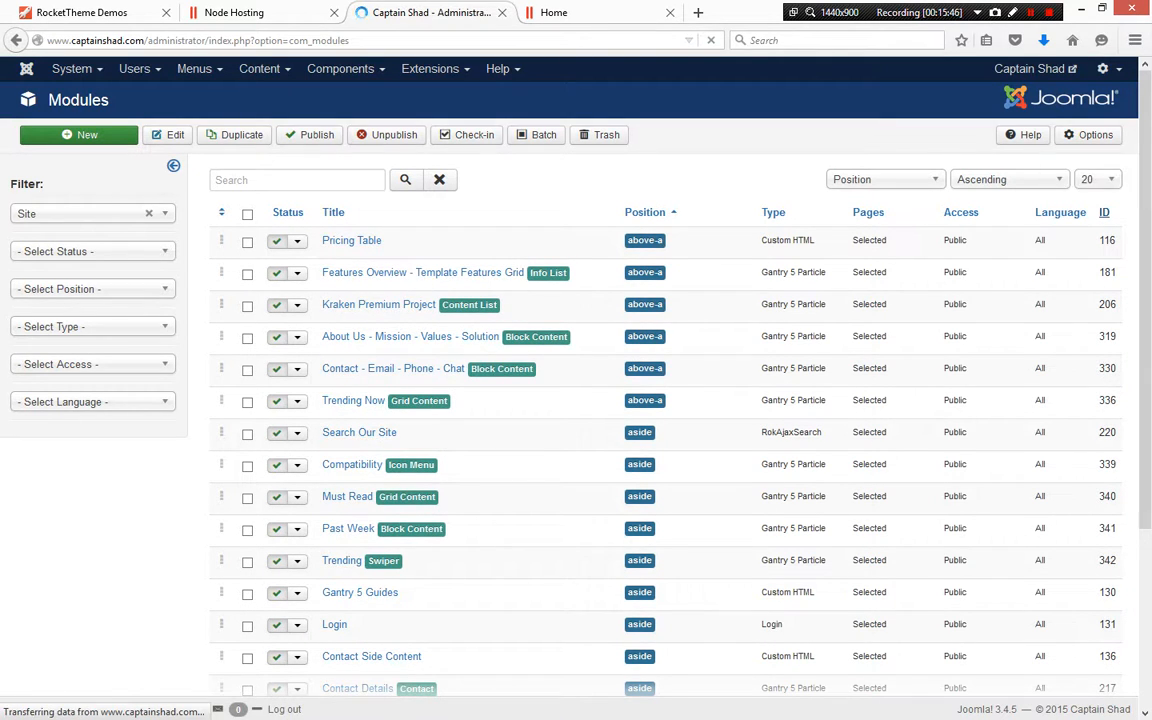
left_click(1104, 212)
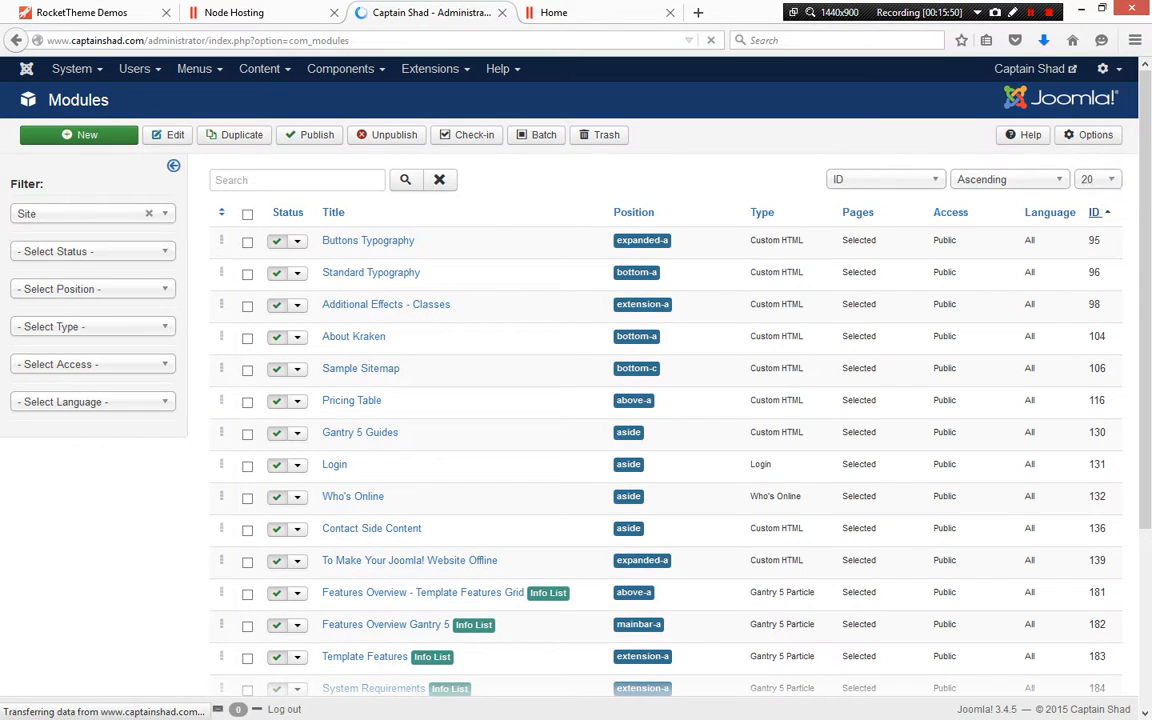
scroll(660, 400, "down", 3)
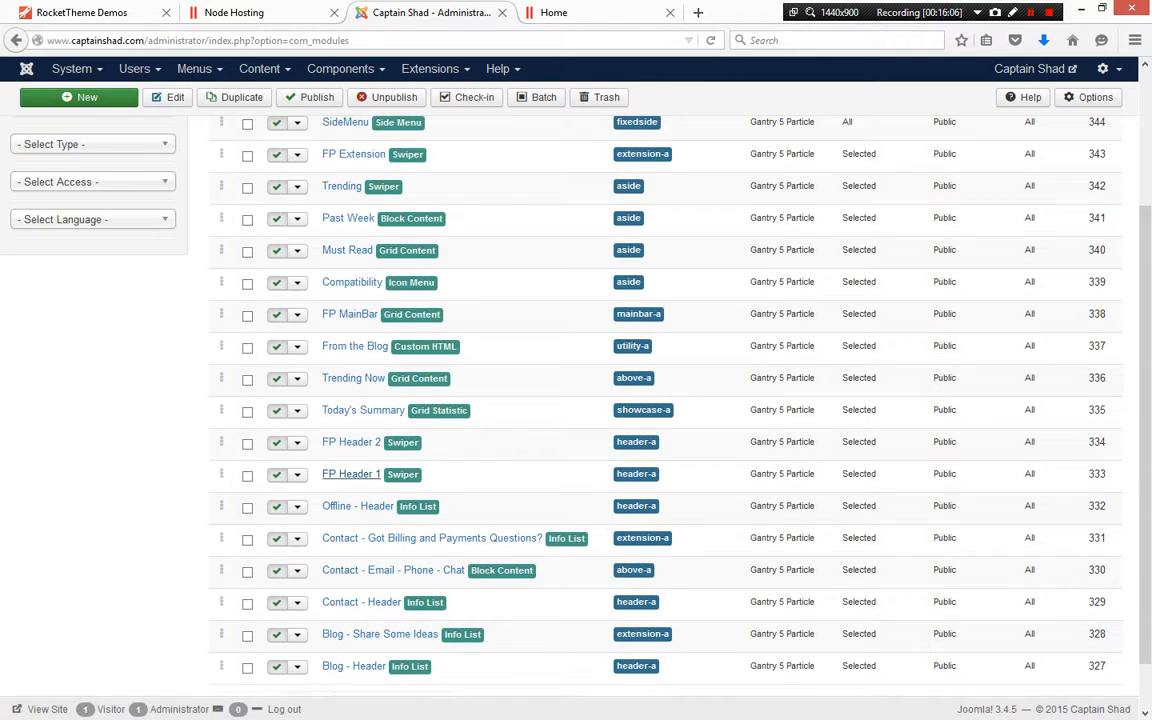
left_click(350, 474)
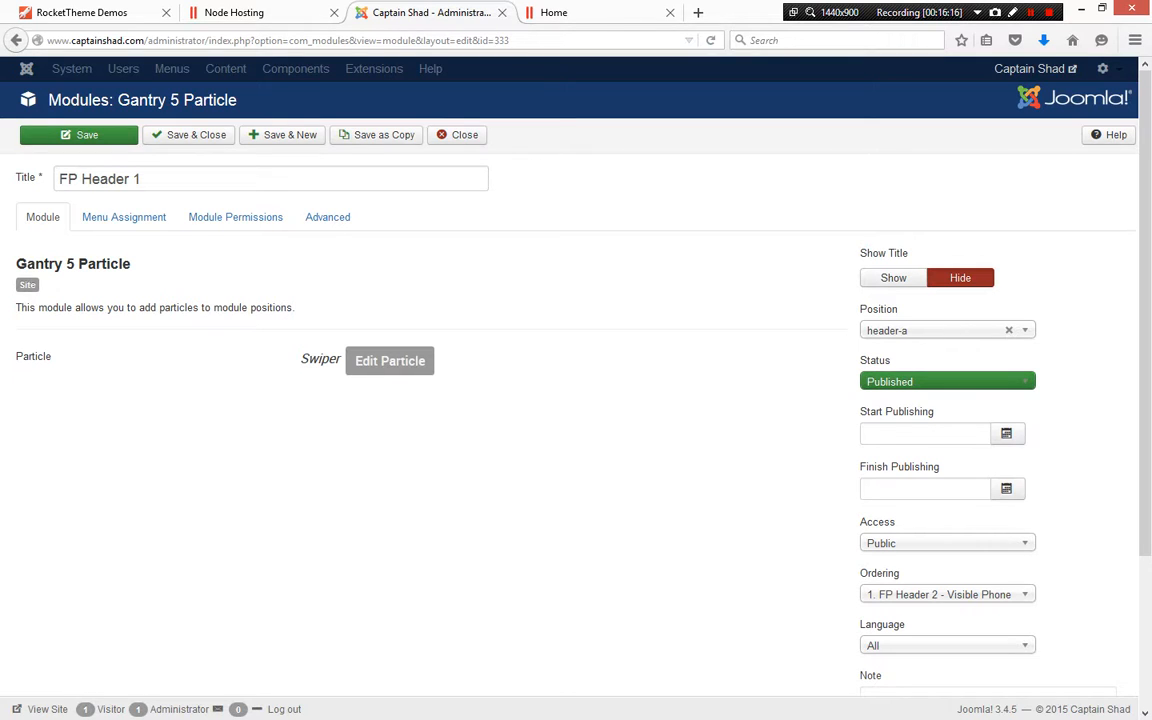
scroll(576, 400, "down", 3)
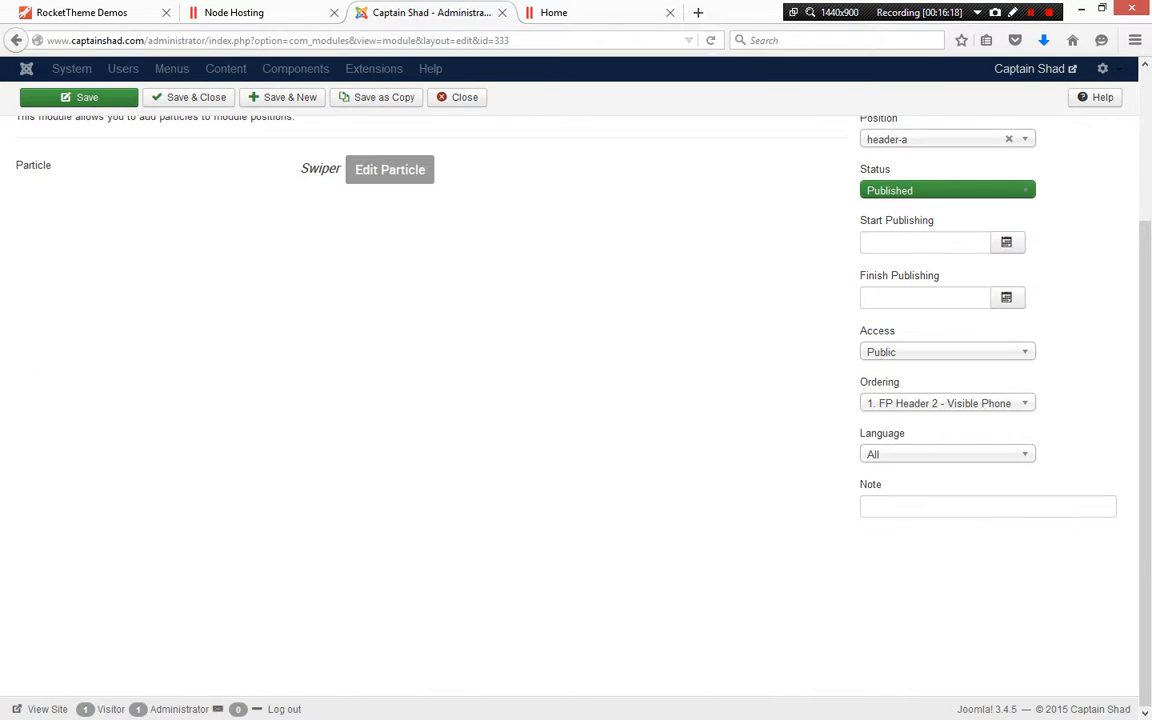
scroll(576, 400, "up", 3)
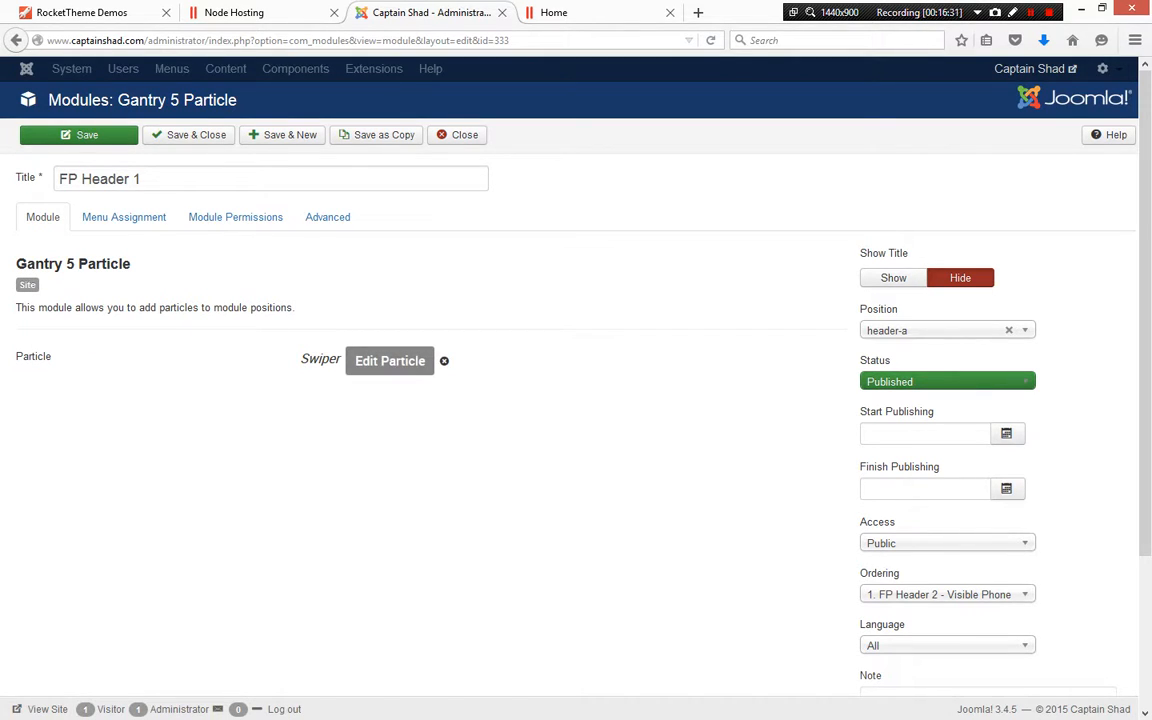
left_click(390, 361)
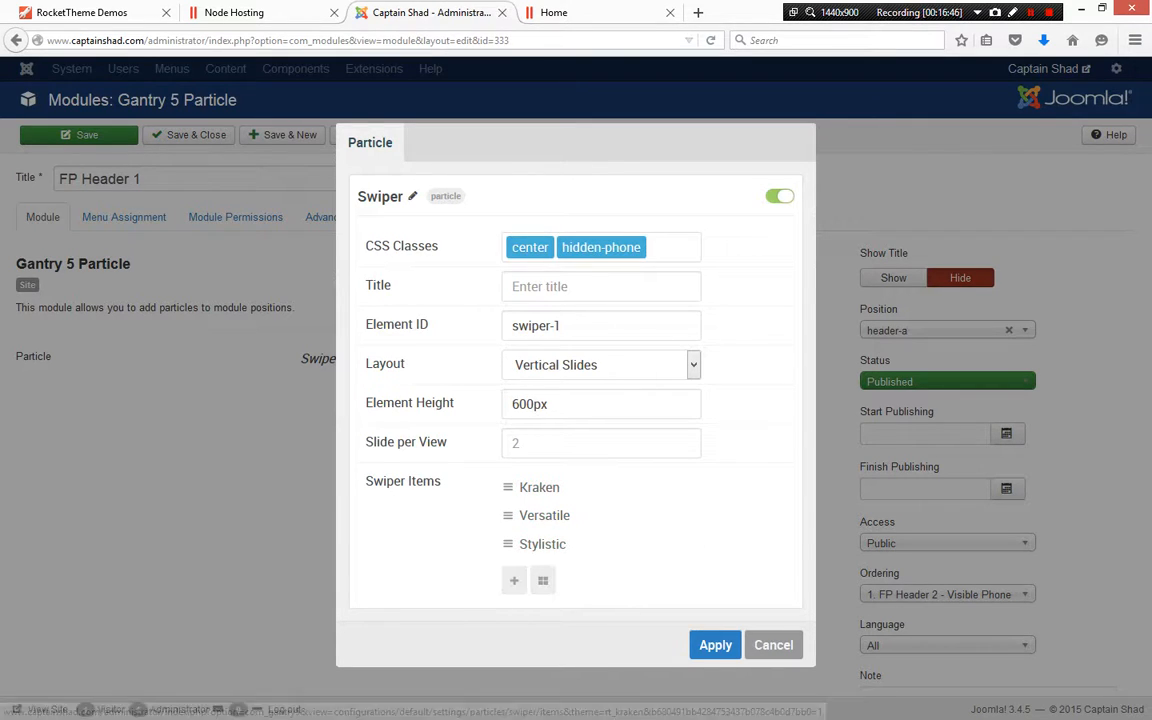
Switch to the homepage tab and scroll through the header slider area
left_click(590, 12)
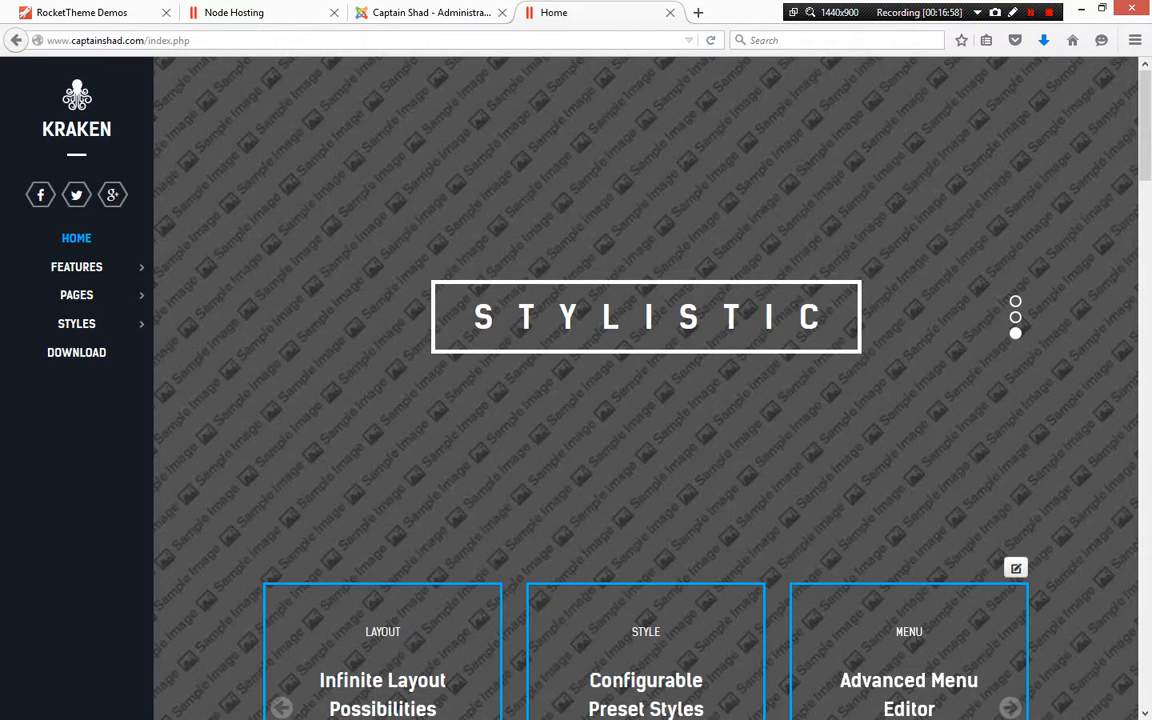
scroll(645, 450, "down", 3)
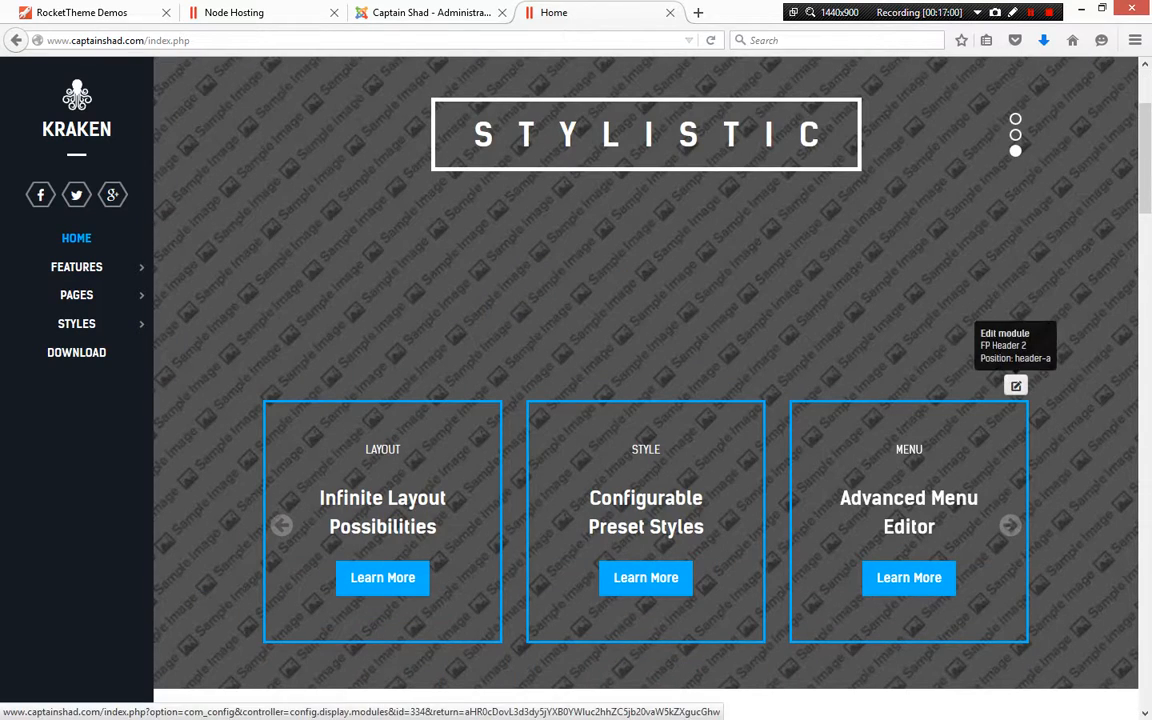
scroll(645, 400, "up", 3)
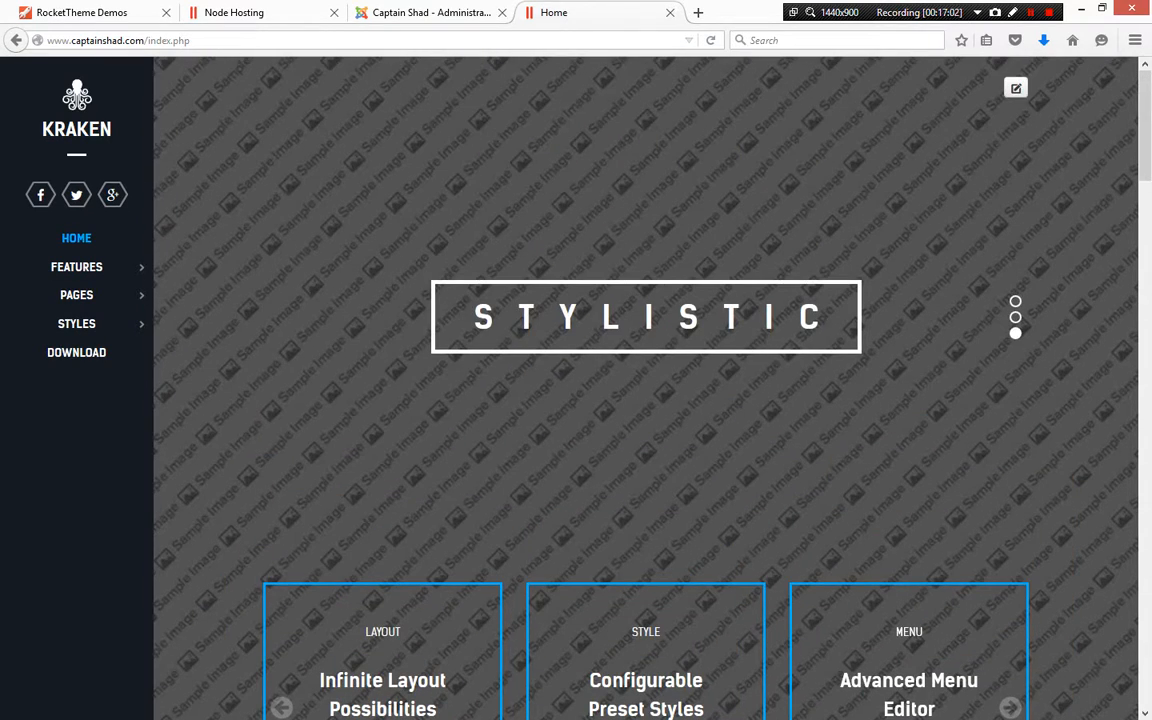
scroll(645, 400, "down", 5)
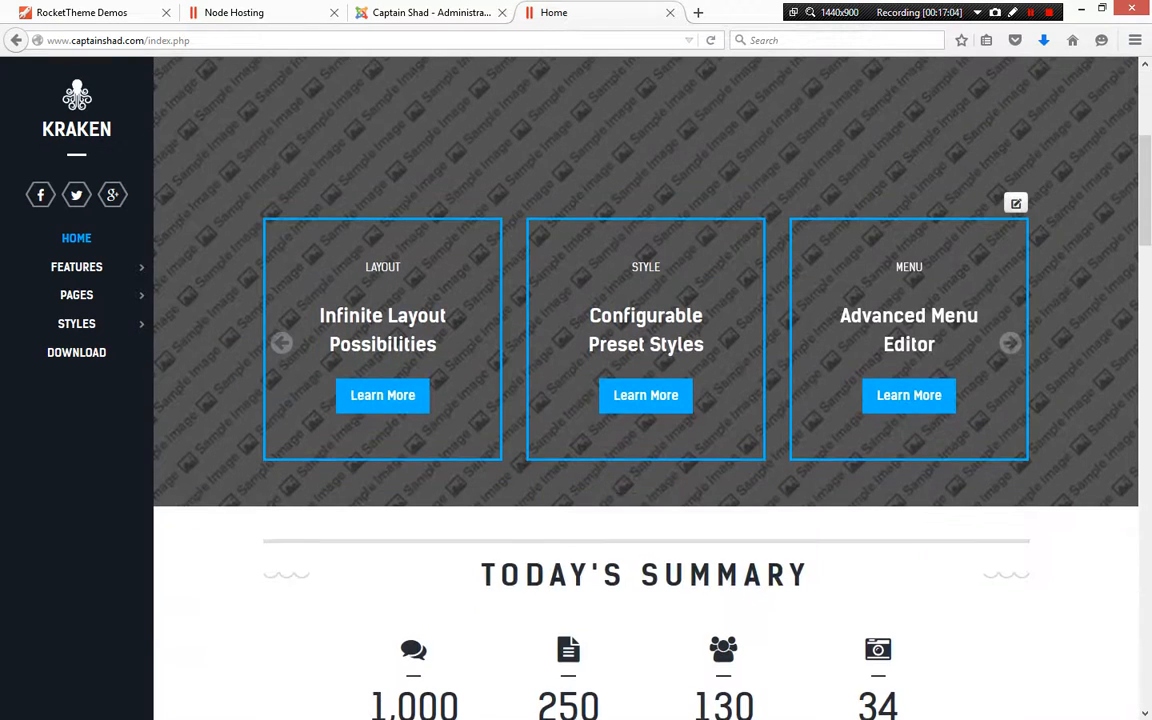
scroll(645, 400, "up", 4)
Inspect the header slider with the browser's developer tools, examining the header and g-top section markup, then close the tools
right_click(323, 158)
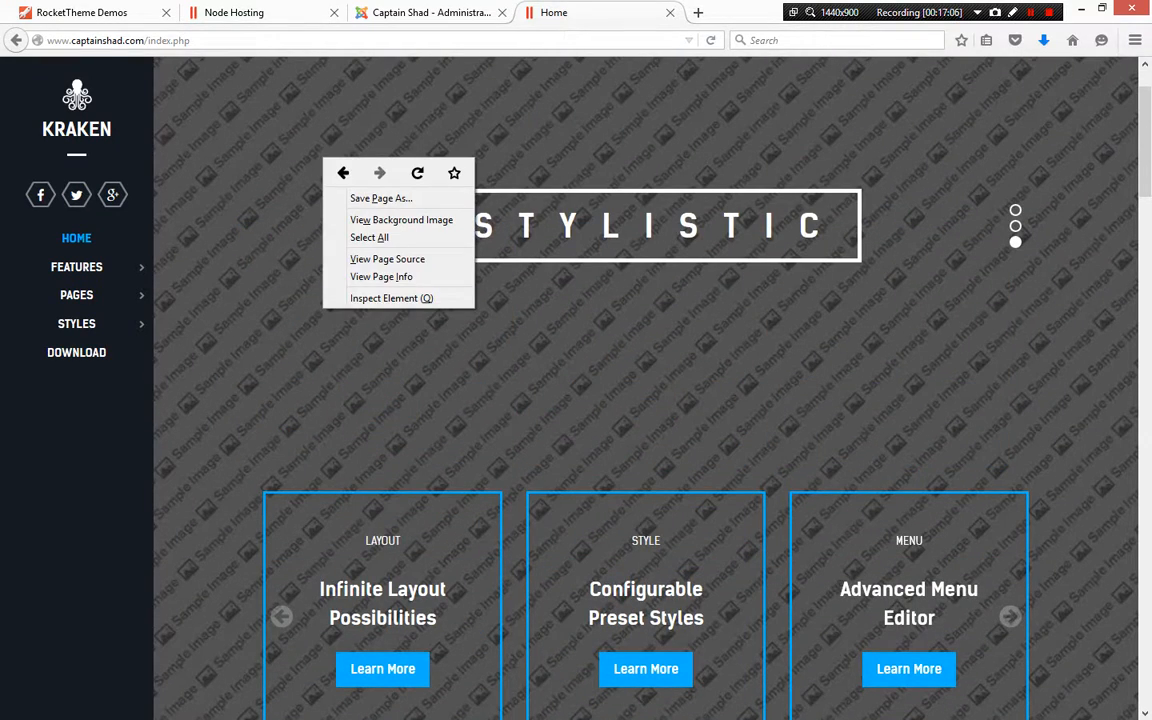
right_click(255, 154)
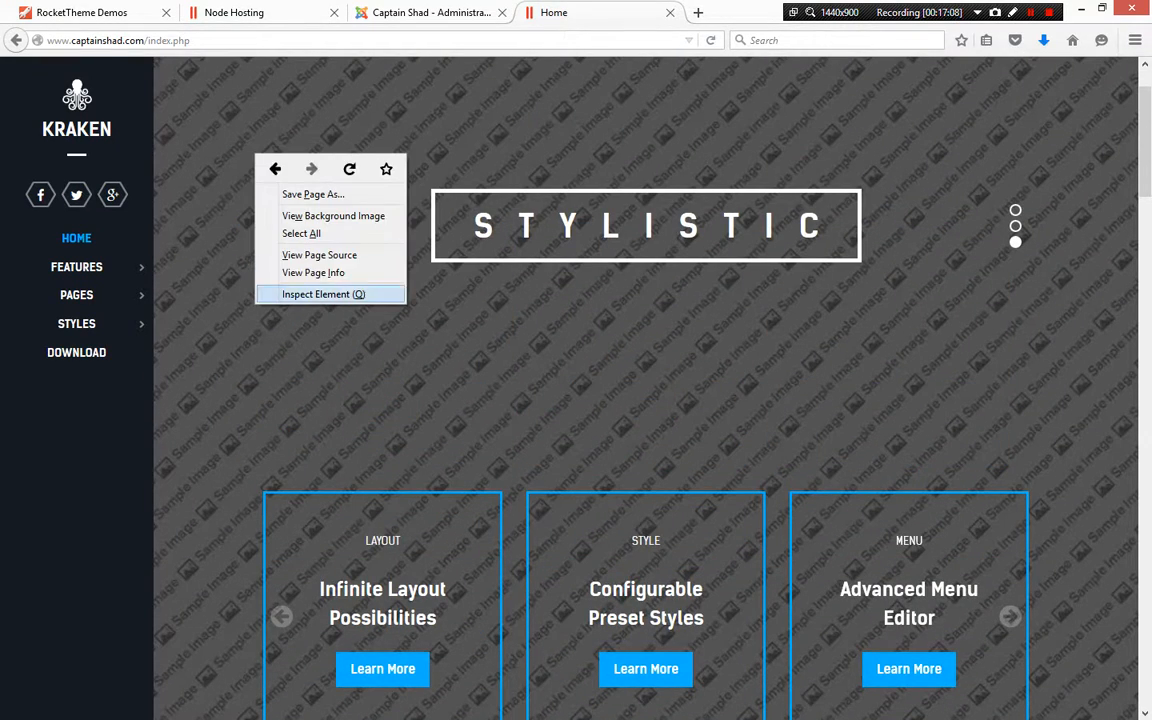
left_click(323, 294)
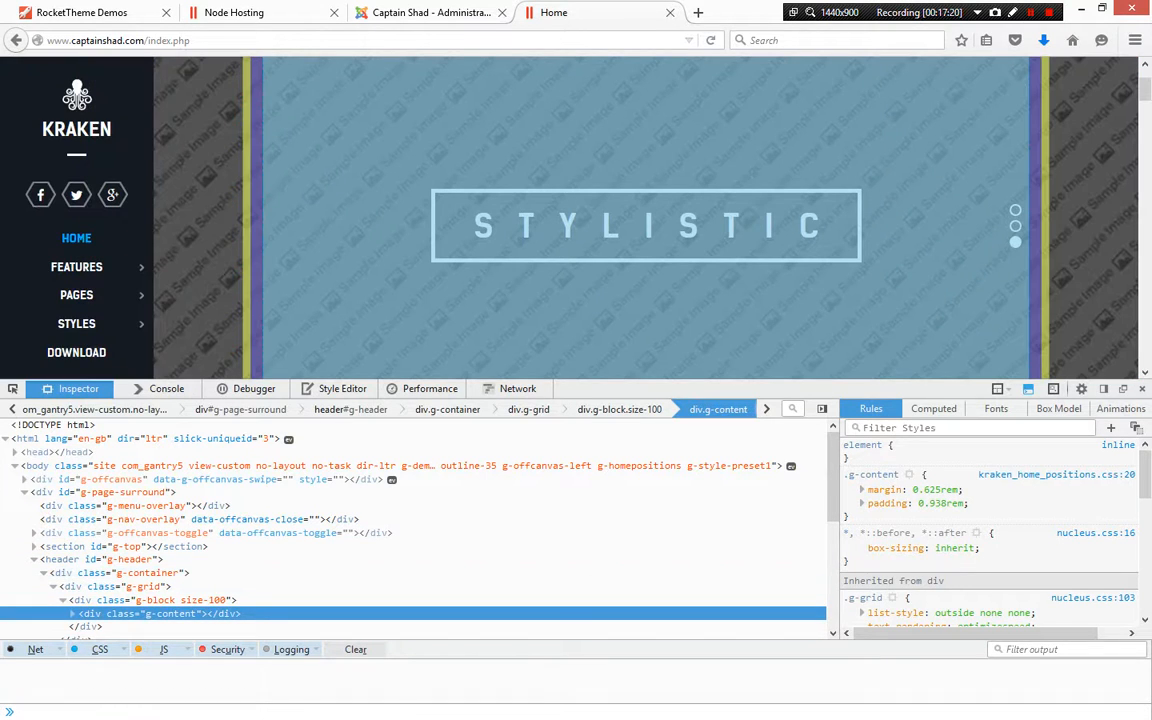
scroll(400, 481, "down", 2)
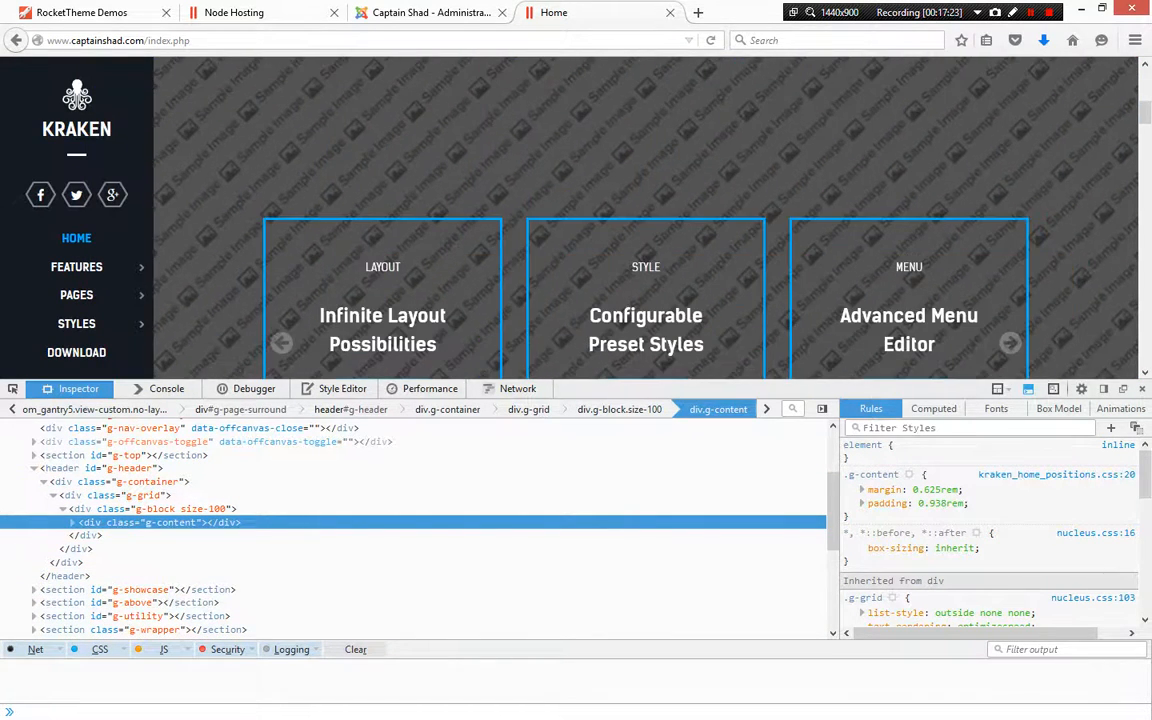
scroll(400, 564, "up", 2)
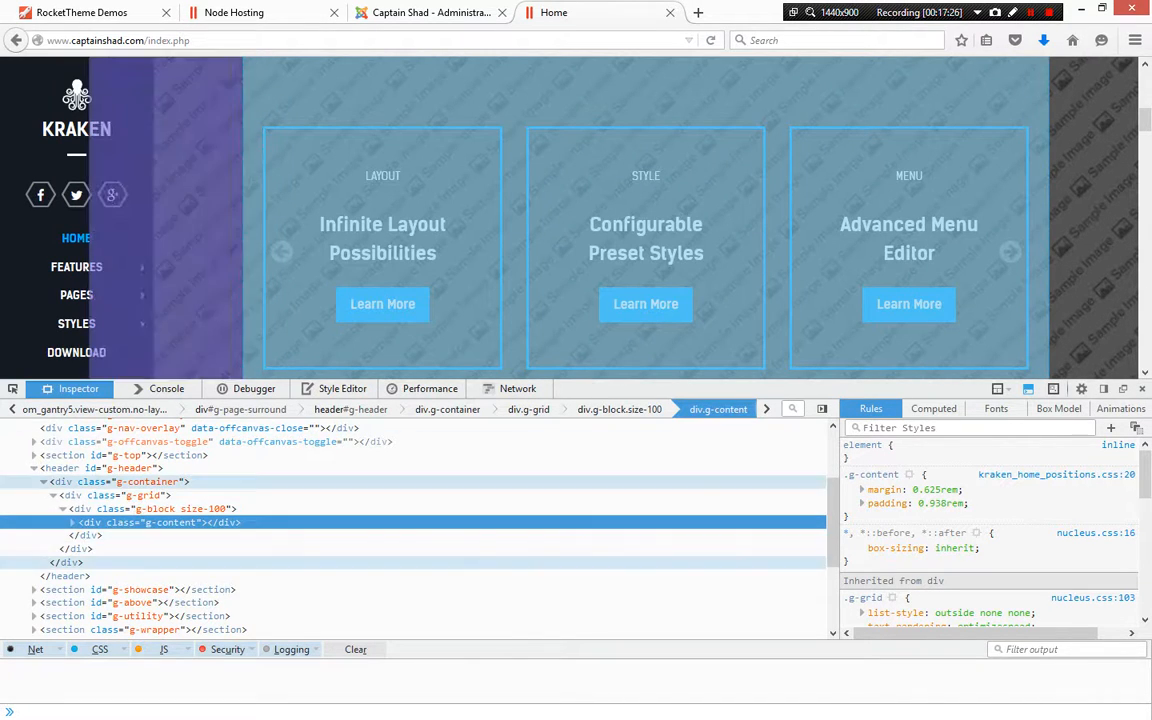
scroll(400, 590, "up", 1)
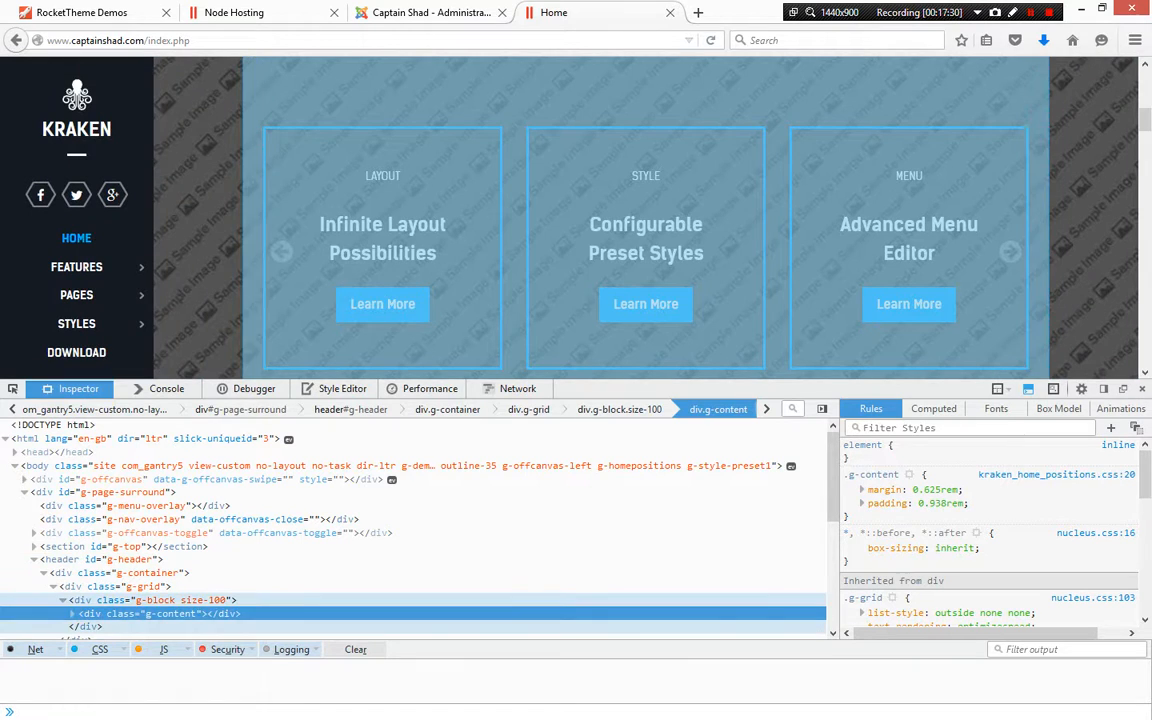
scroll(400, 528, "down", 3)
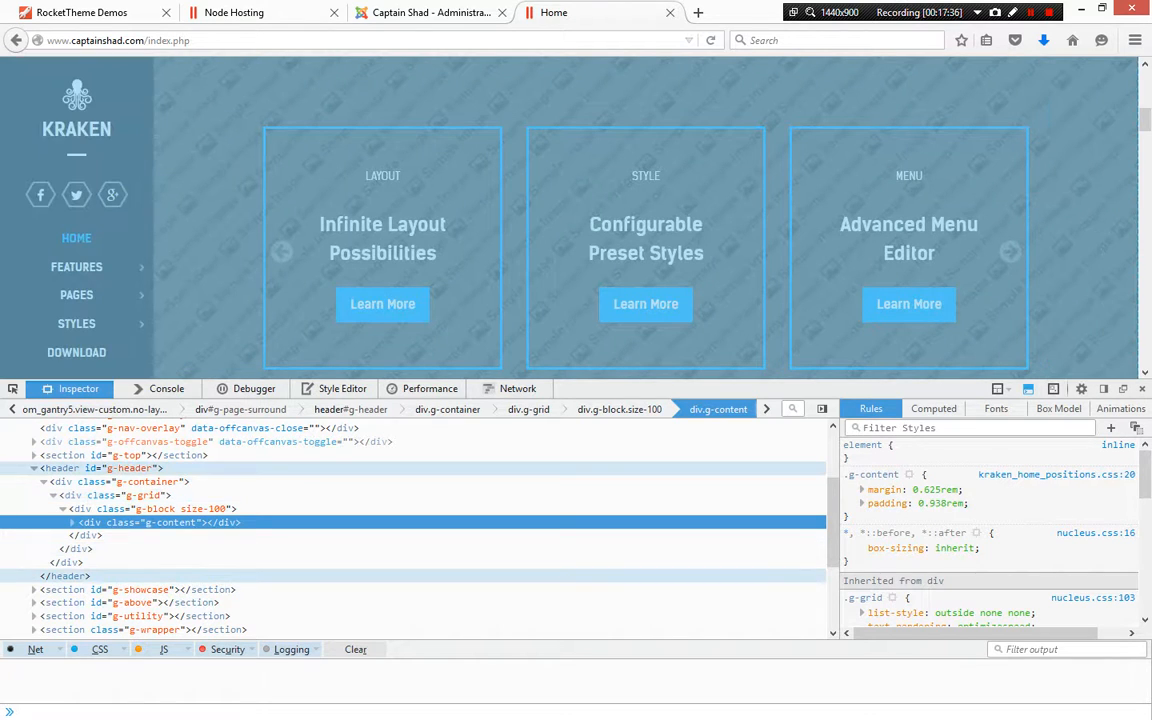
scroll(400, 528, "up", 3)
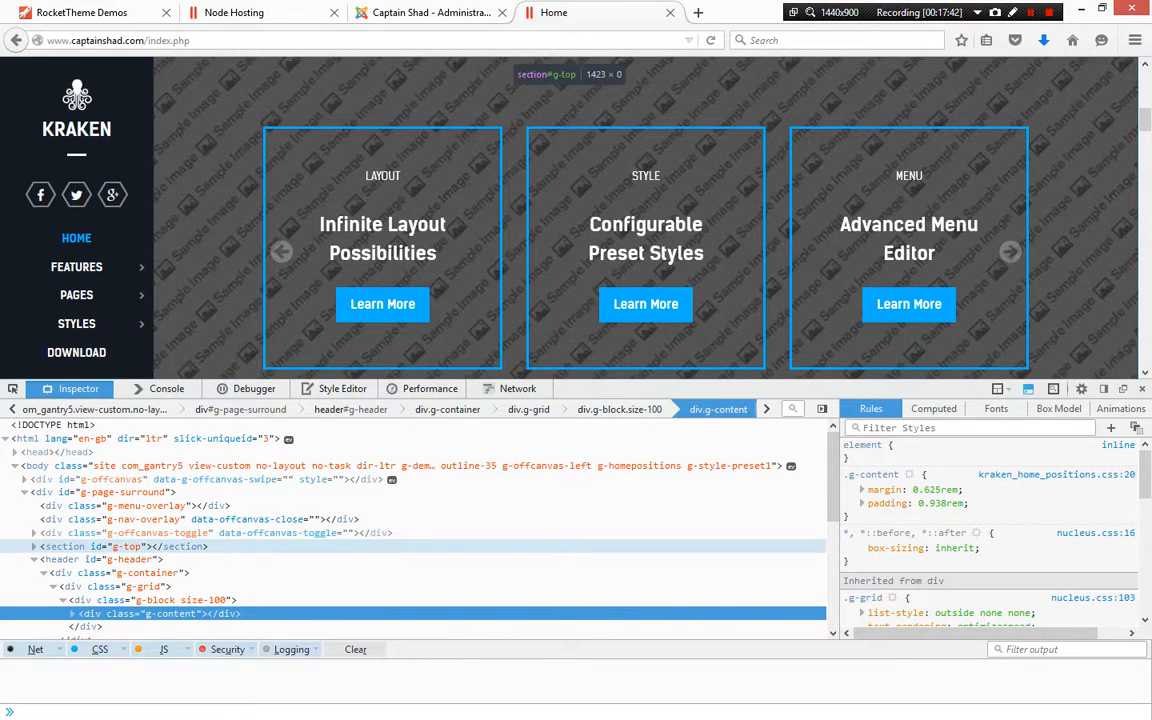
left_click(123, 546)
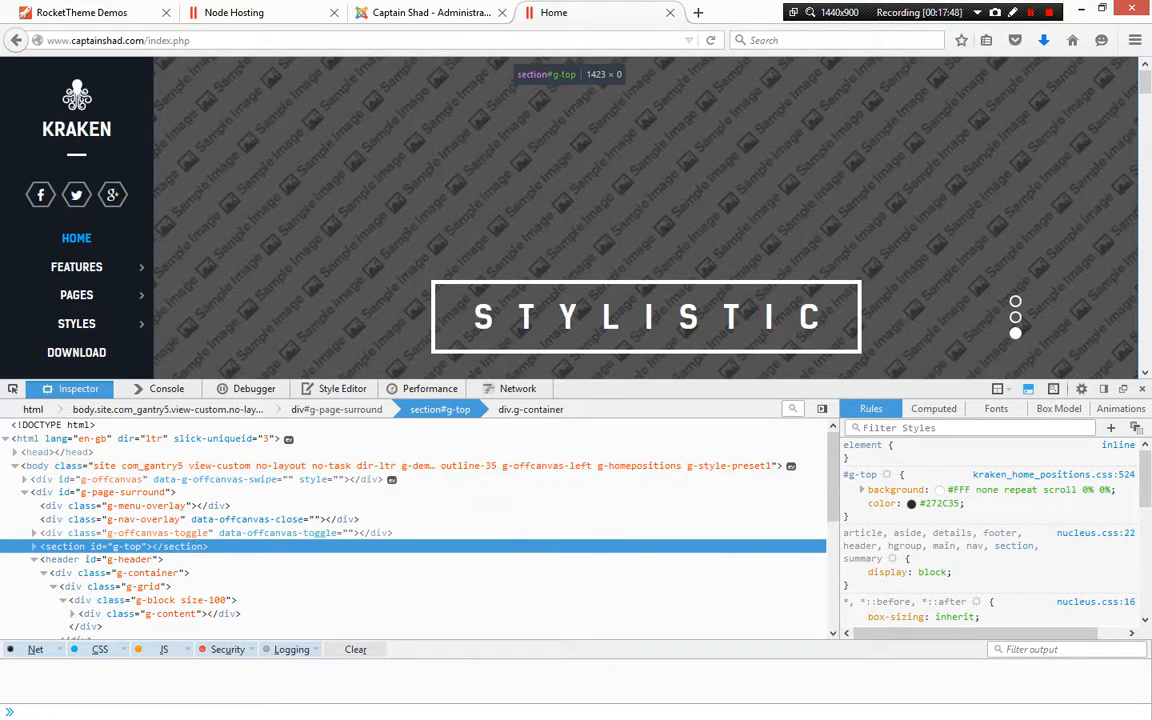
scroll(380, 530, "down", 2)
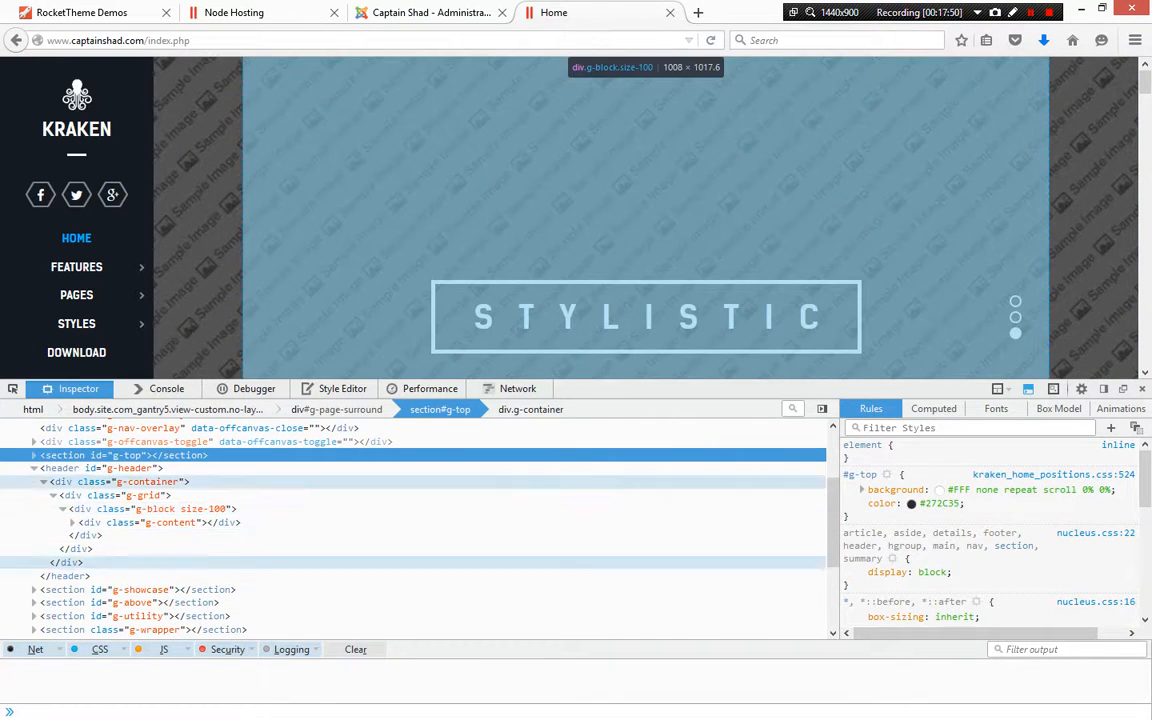
key("F12")
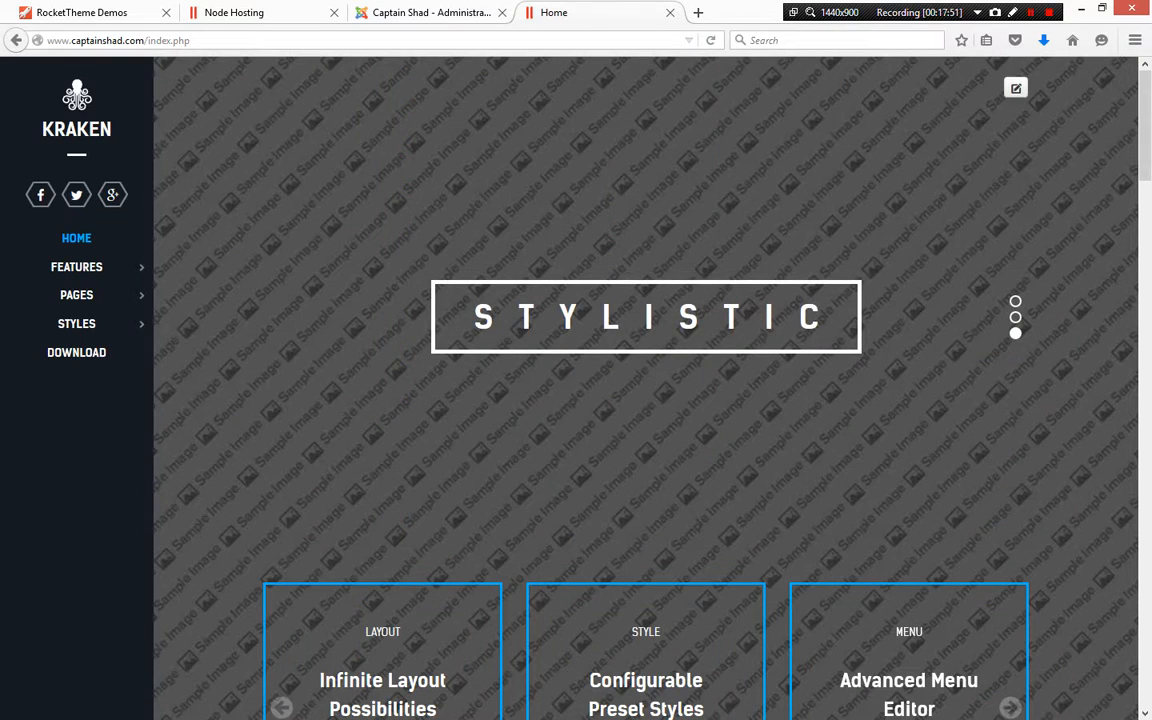
Compare the Swiper particle settings in the administrator tab with the slider on the homepage tab
left_click(431, 13)
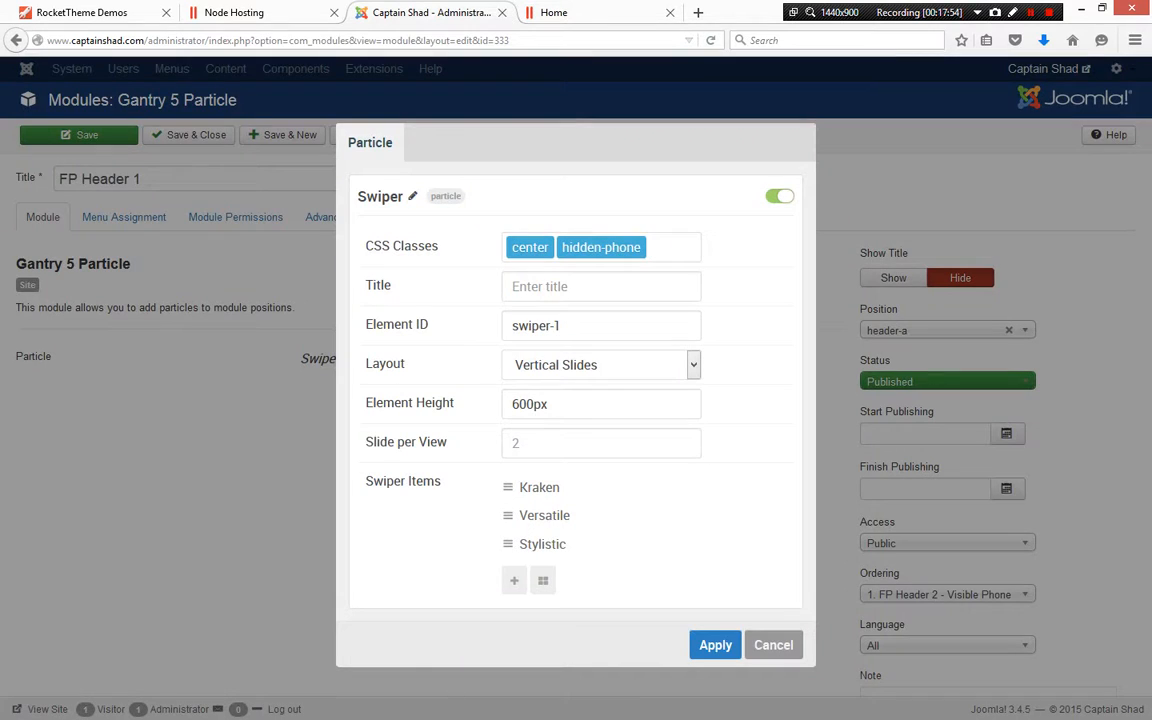
left_click(617, 13)
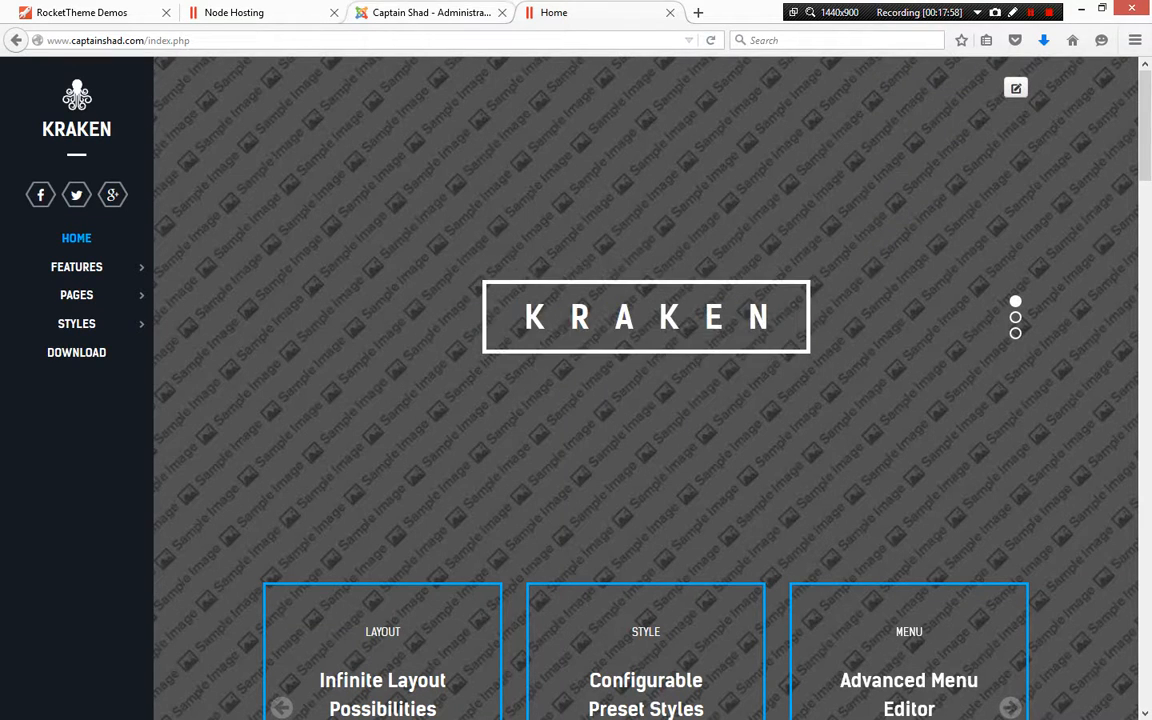
left_click(431, 13)
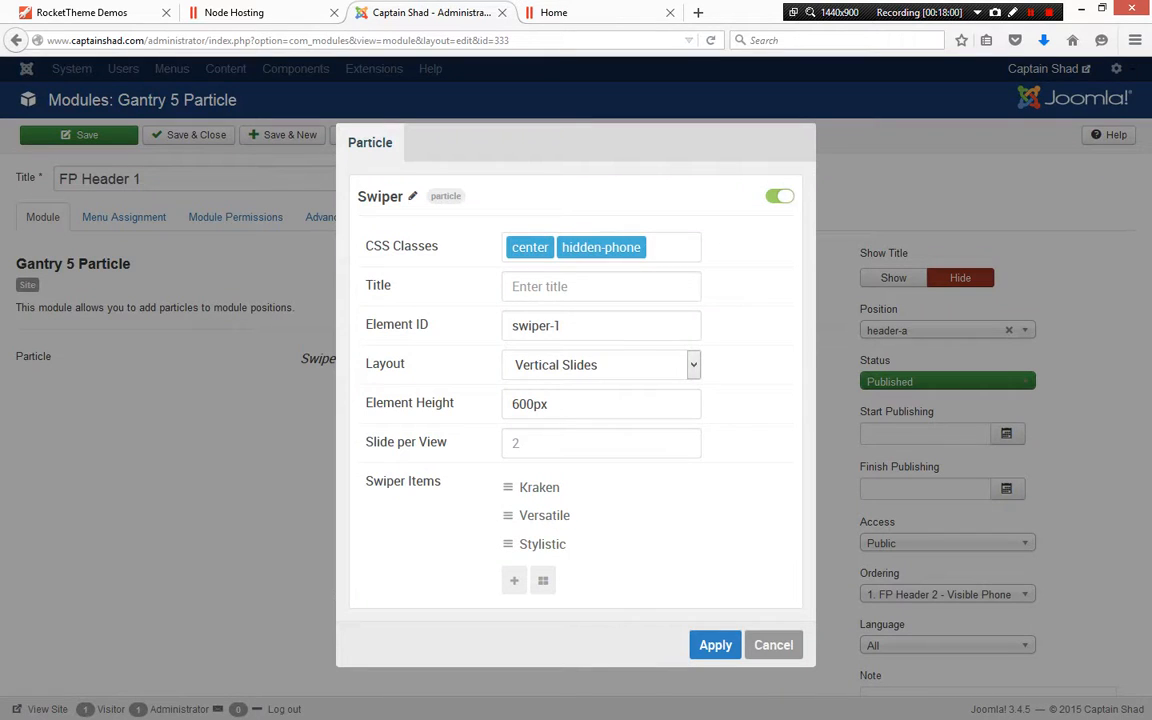
Apply the Swiper particle settings of FP Header 1 and return to the homepage tab
left_click(697, 487)
left_click(715, 645)
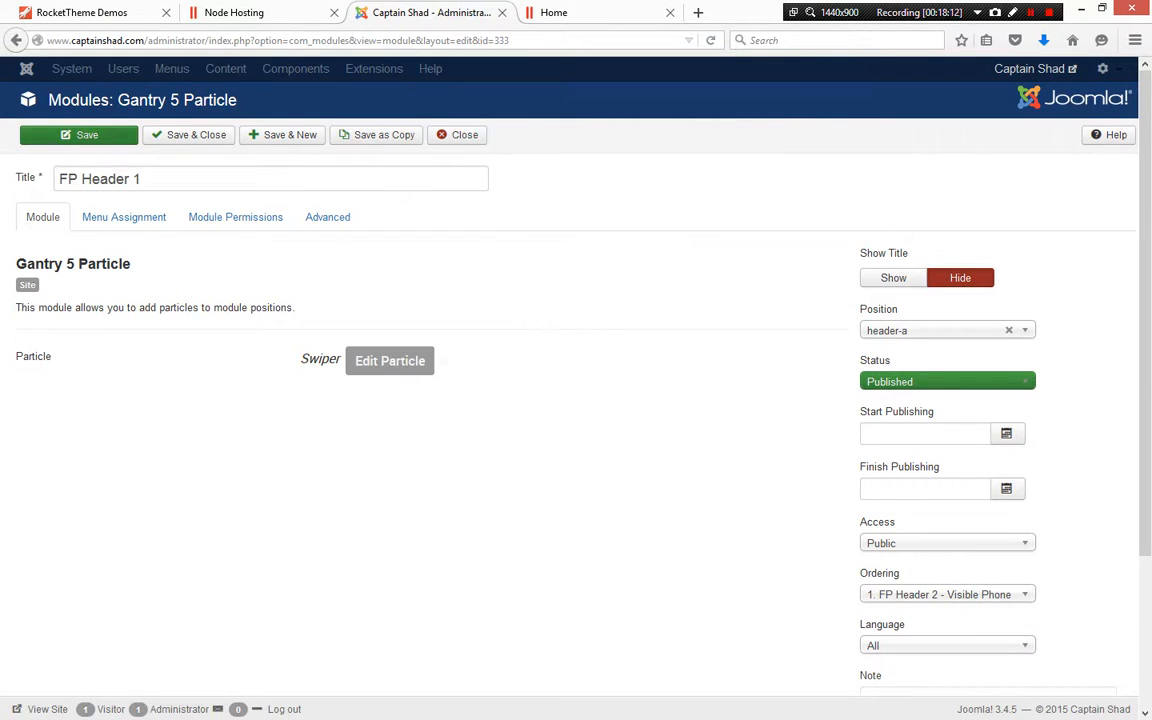
left_click(615, 11)
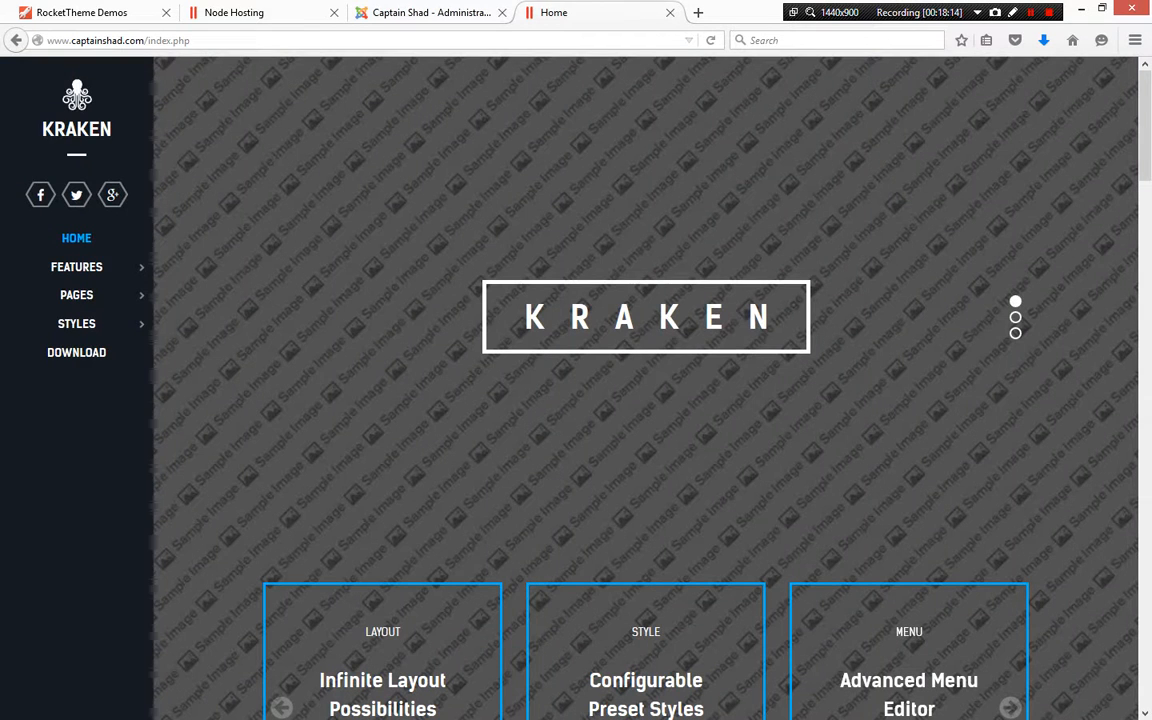
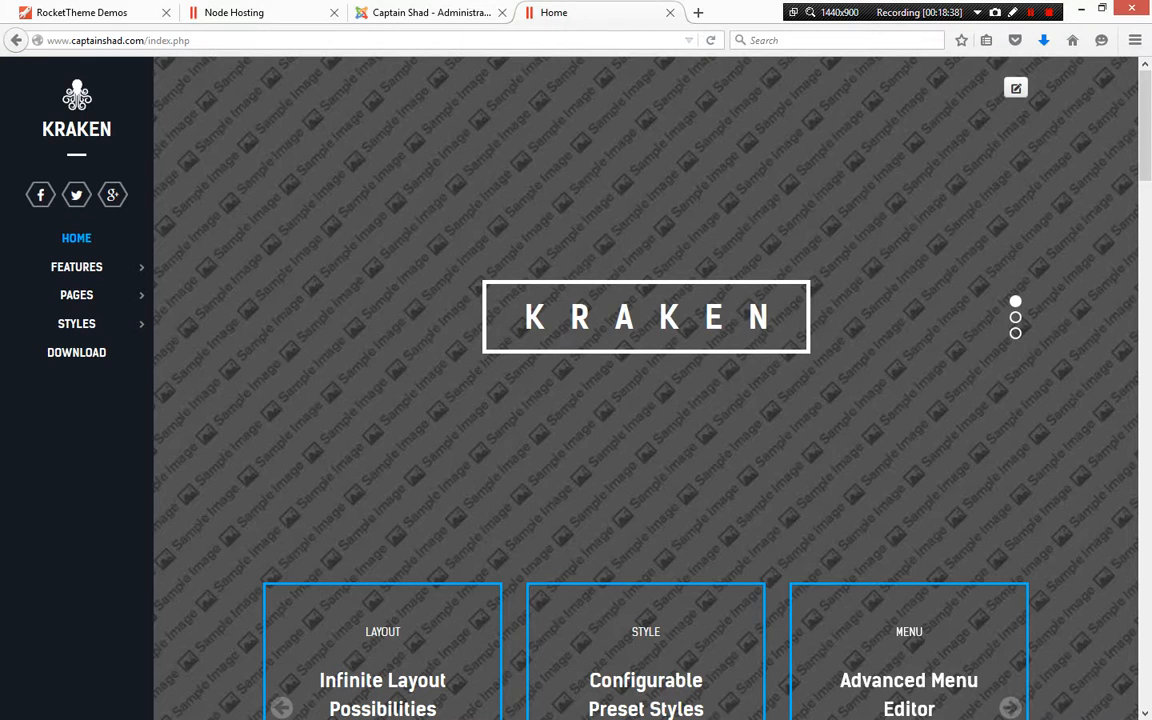
Set the homepage zoom to 67% and scroll through its sections to review the layout
scroll(645, 400, "down", 5)
scroll(645, 400, "down", 10)
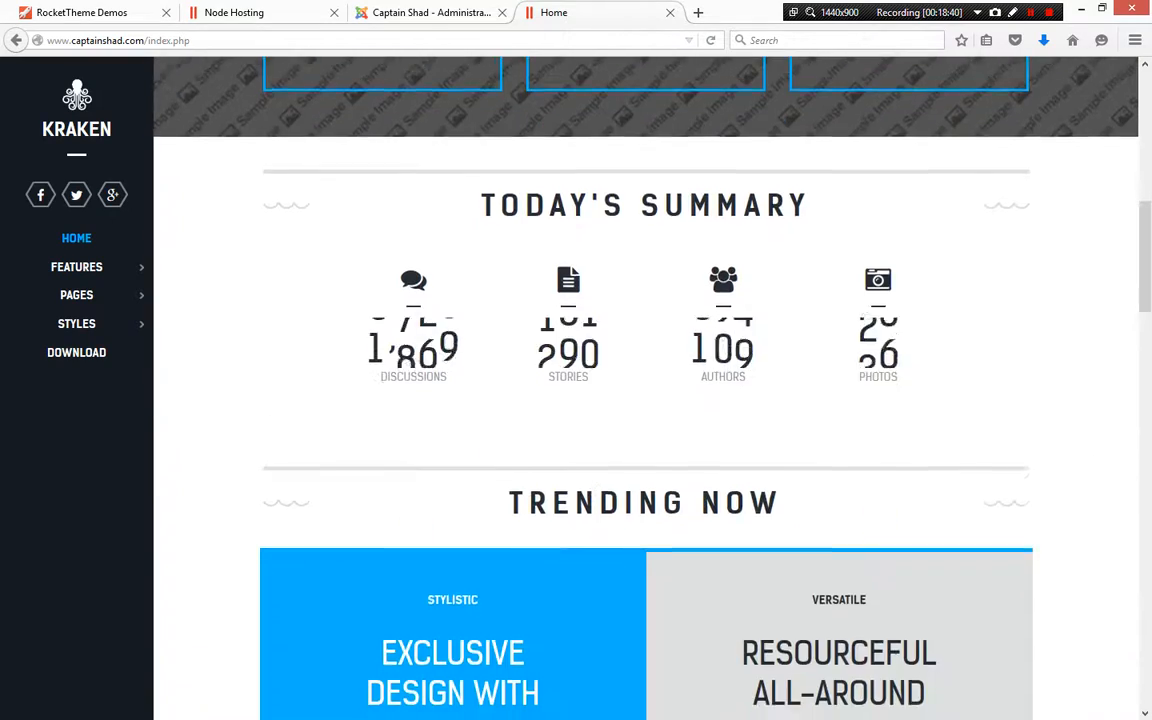
scroll(645, 400, "down", 10)
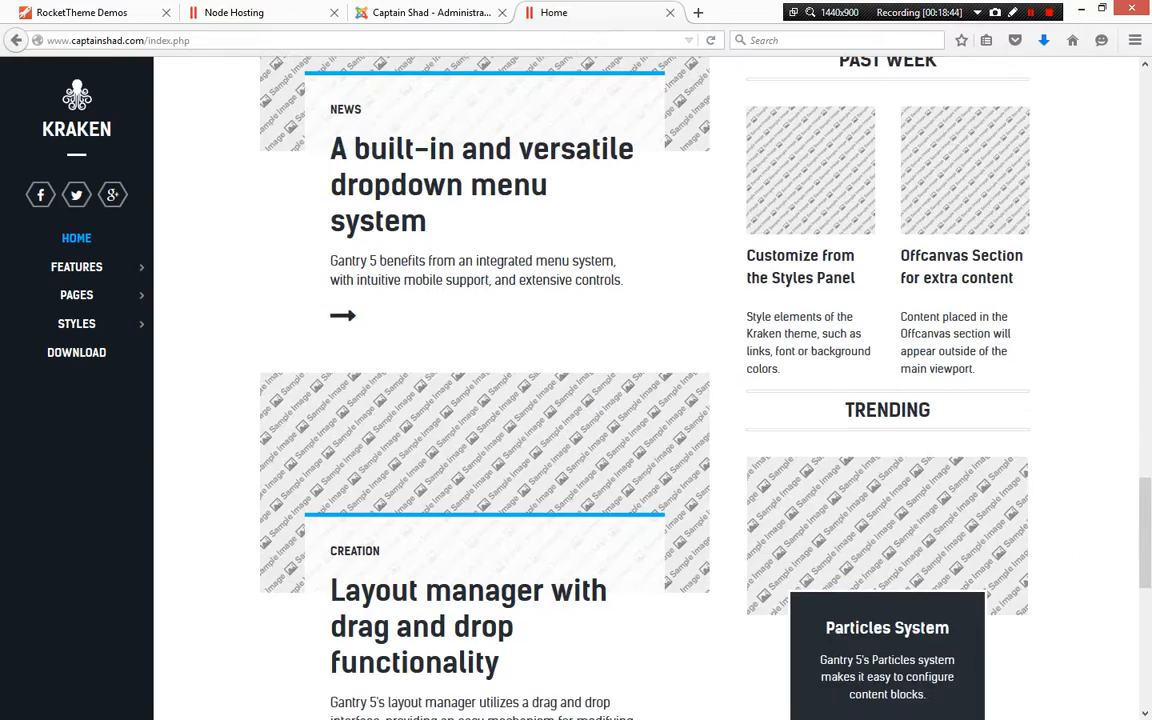
scroll(645, 400, "up", 15)
scroll(645, 400, "up", 10)
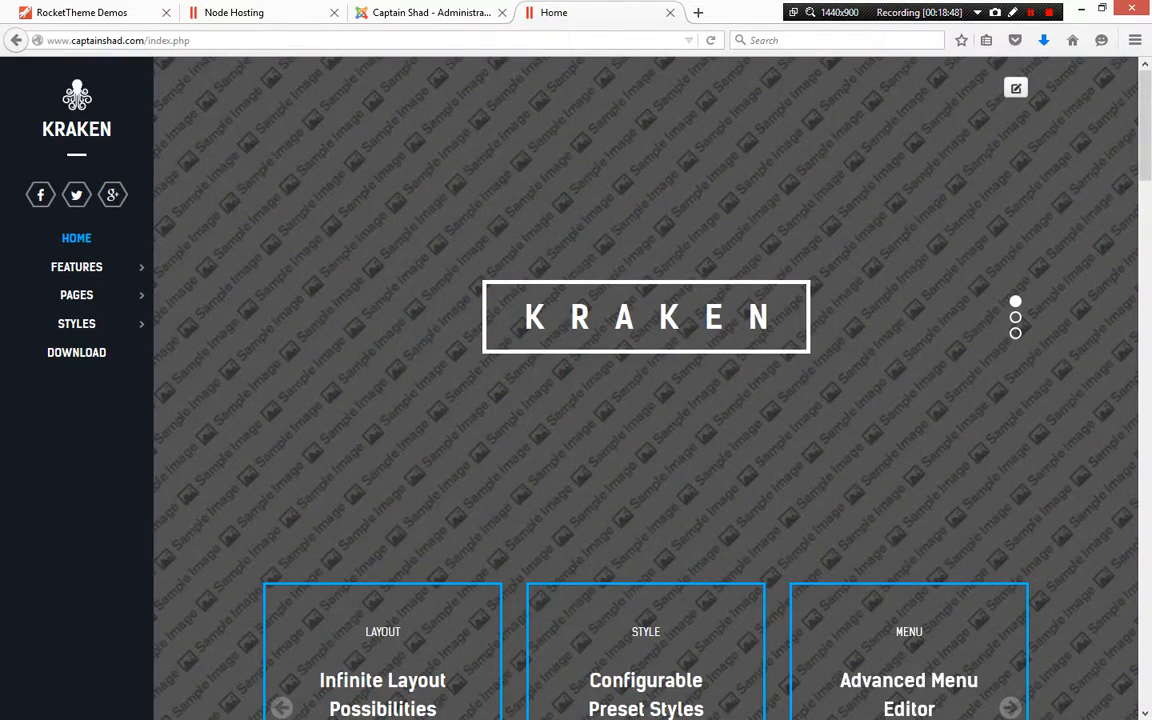
left_click(1135, 40)
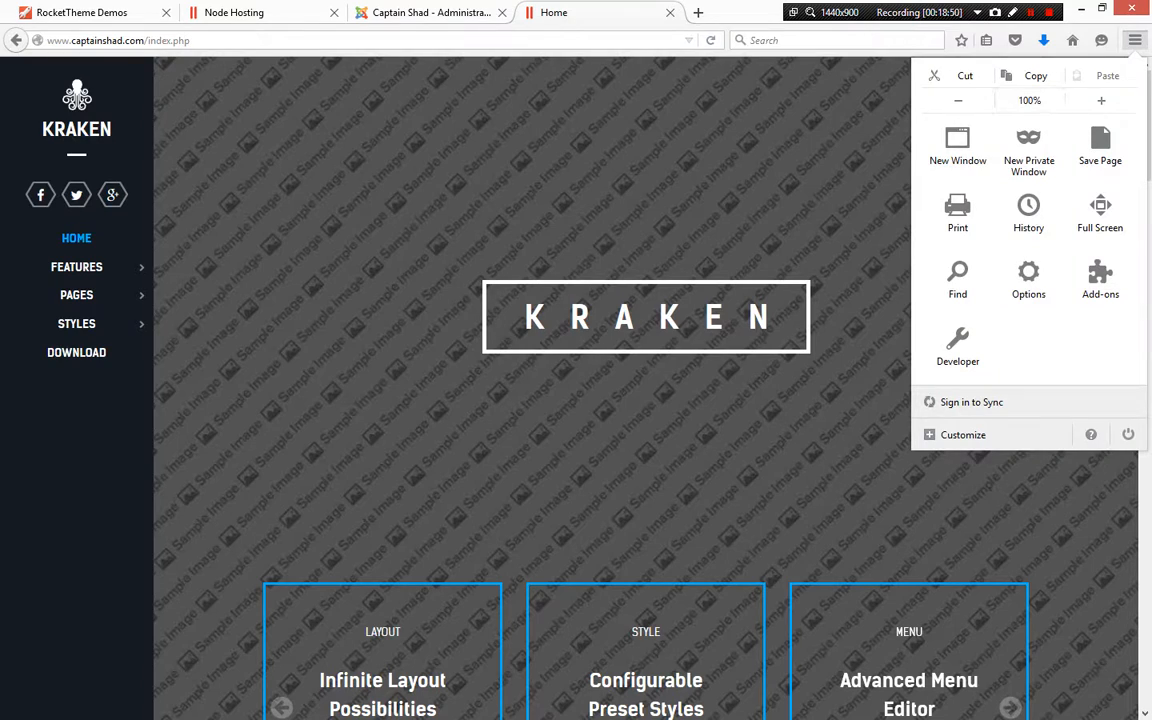
left_click(958, 101)
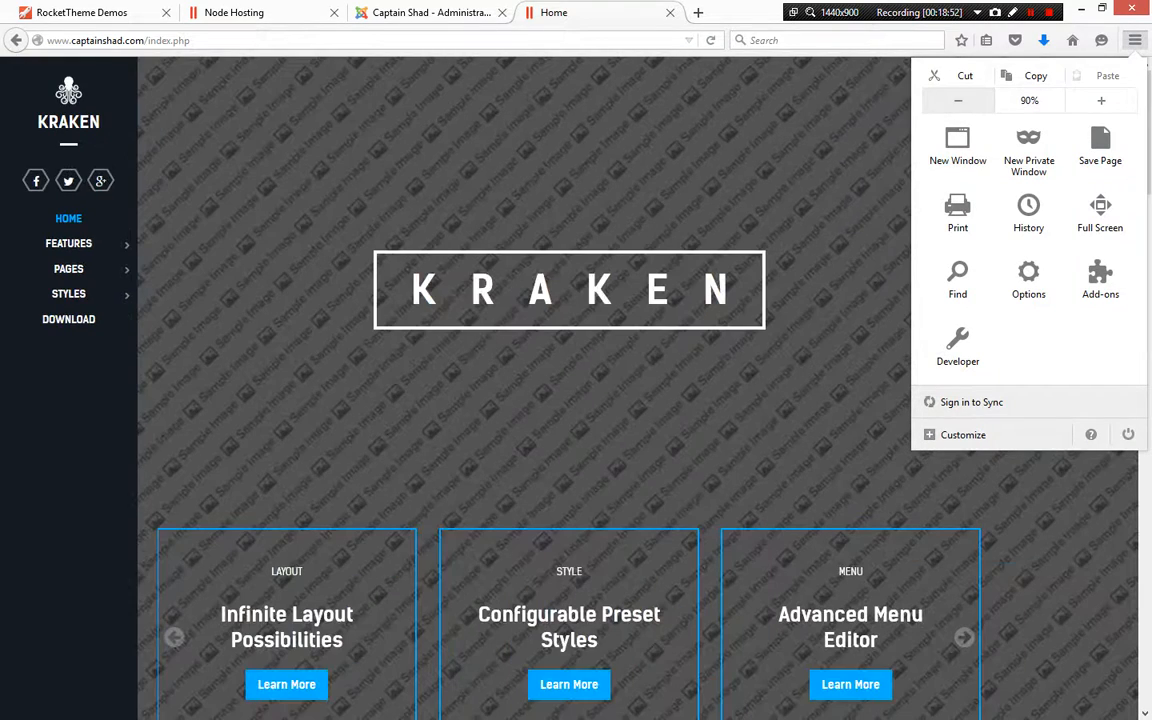
left_click(958, 101)
left_click(958, 101)
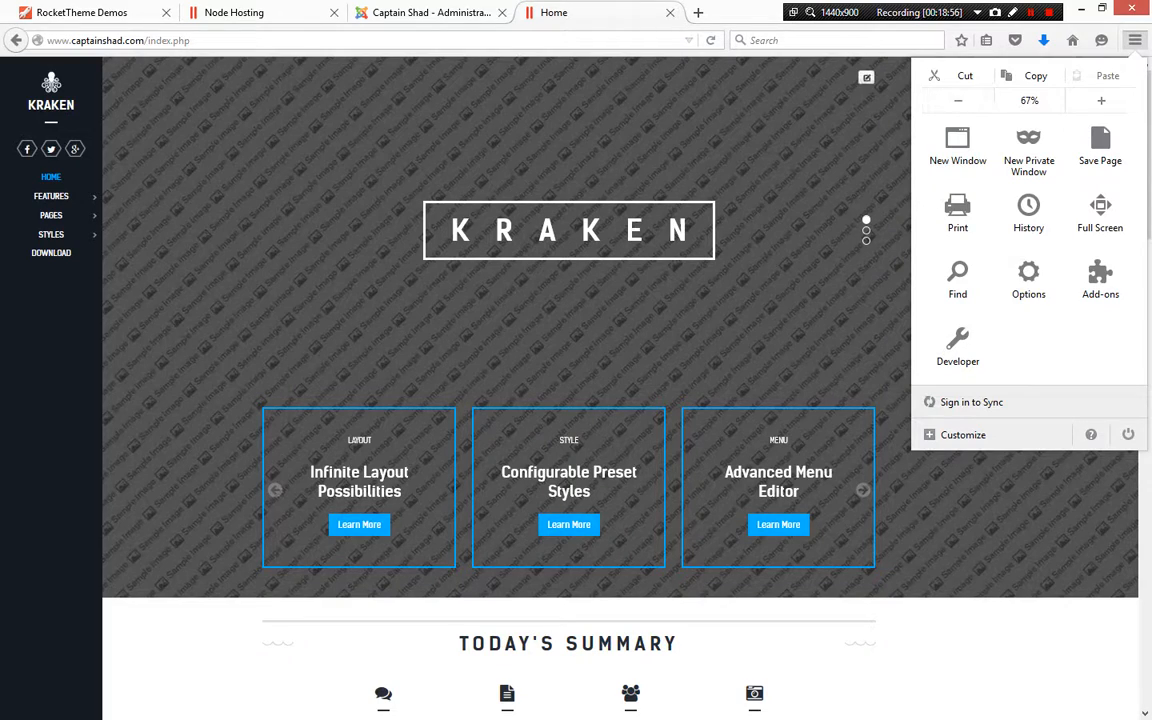
left_click(800, 170)
scroll(620, 390, "down", 10)
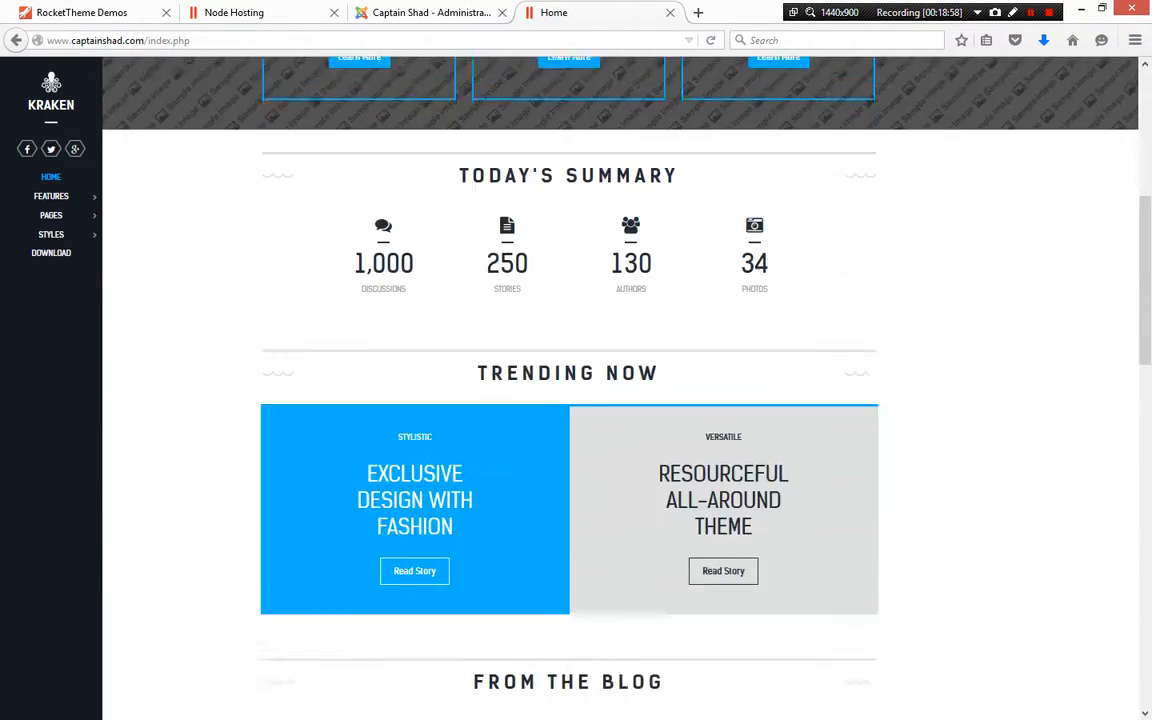
scroll(620, 390, "up", 15)
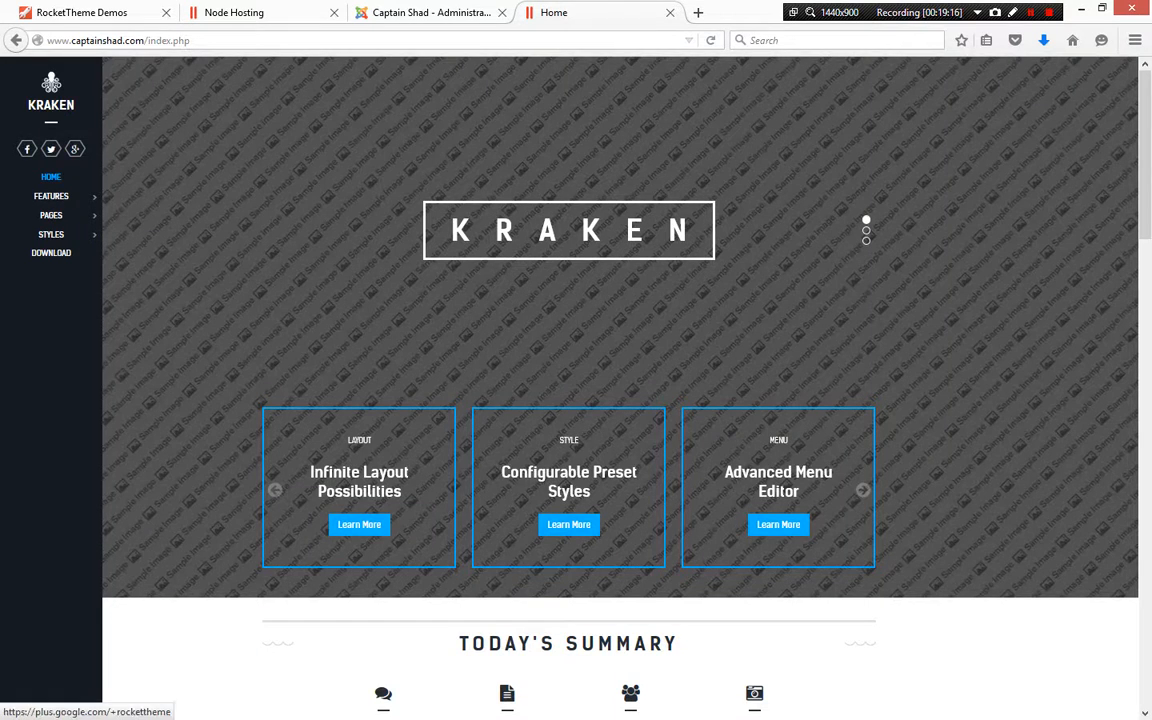
Capture the Kraken logo block in a screenshot and paste it into a new Word document
left_click_drag(0, 60, 580, 100)
key("ctrl+v")
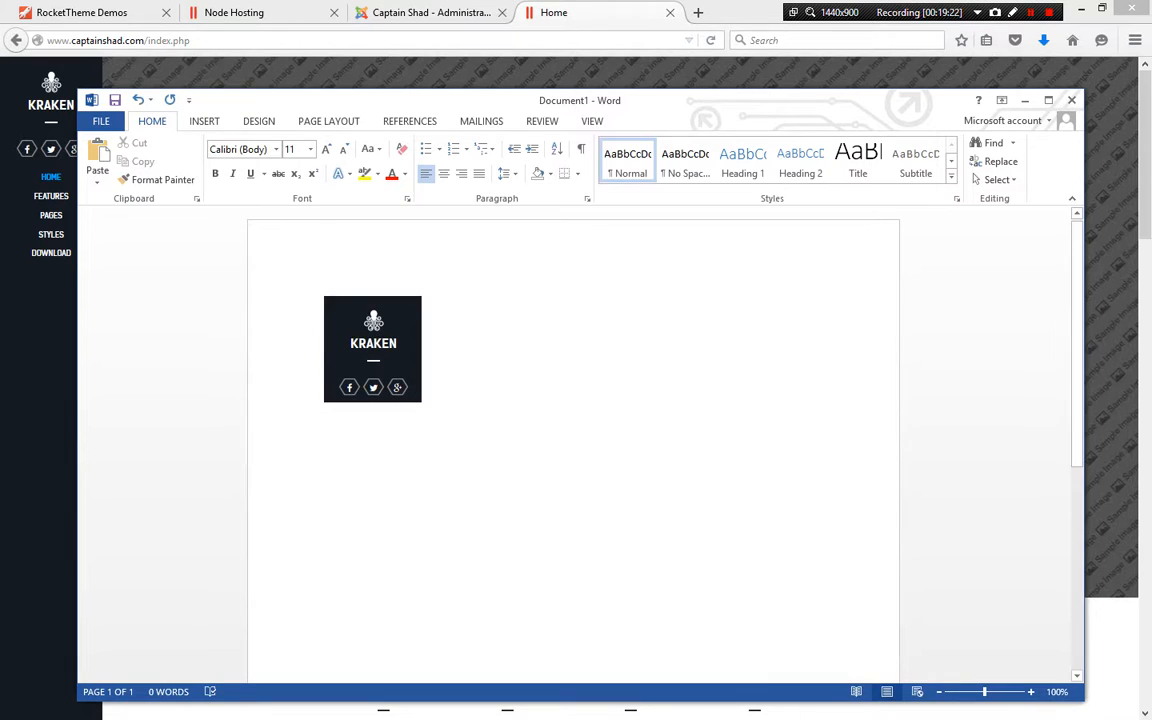
key("alt+Tab")
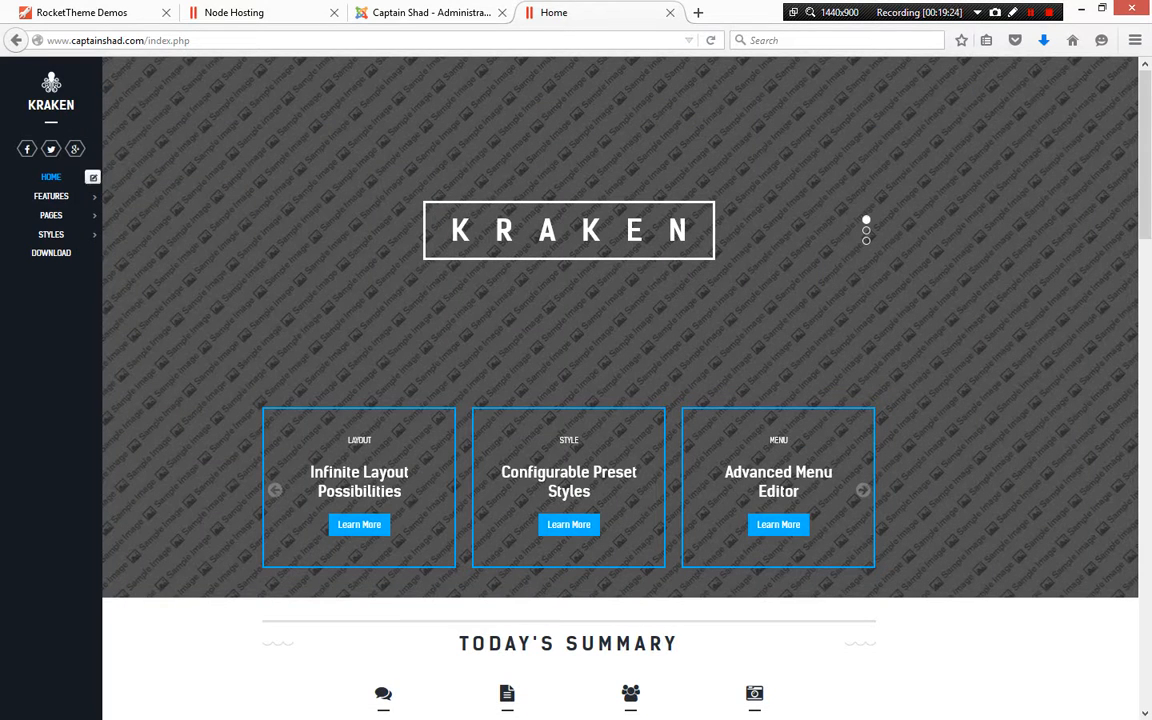
Capture the sidebar navigation menu and paste it below the logo in the Word document
key("super+shift+s")
left_click_drag(14, 167, 125, 270)
key("alt+Tab")
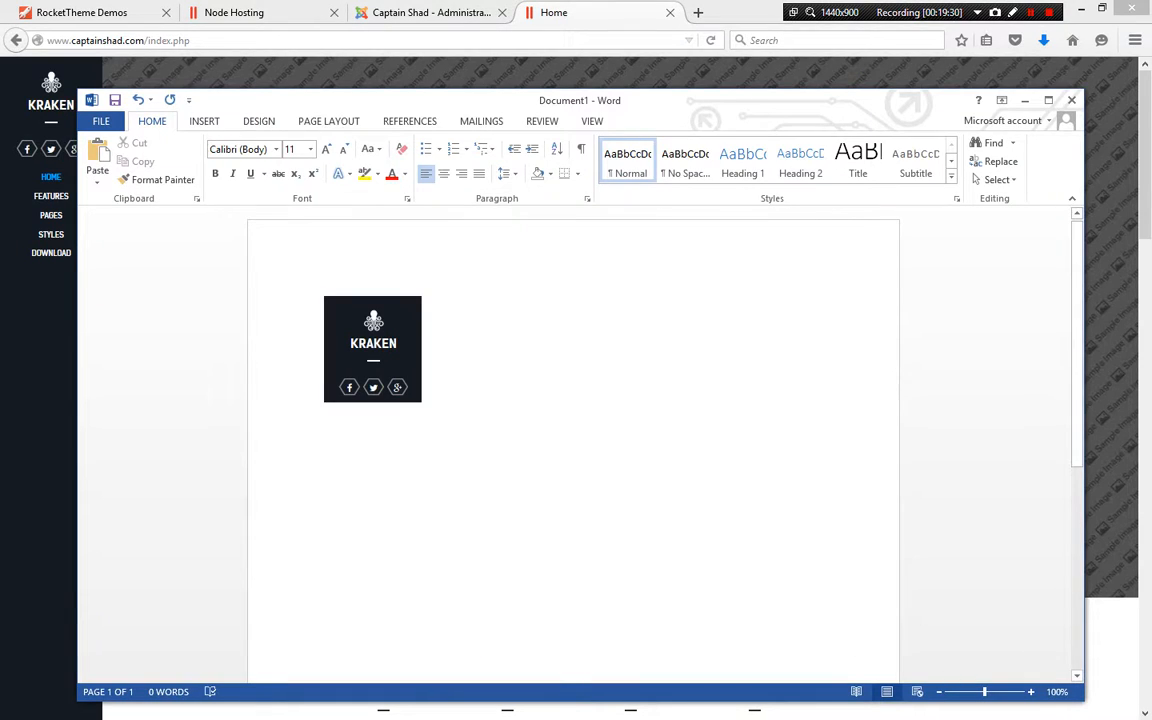
key("ctrl+v")
key("Return")
key("Return")
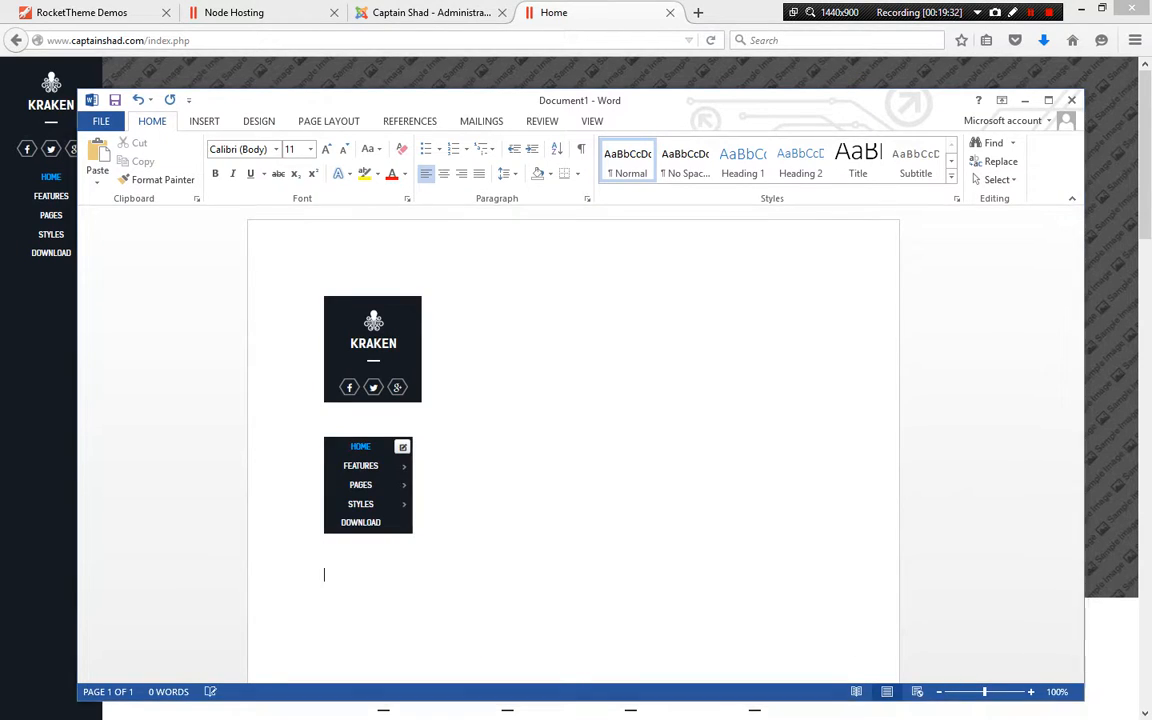
key("alt+Tab")
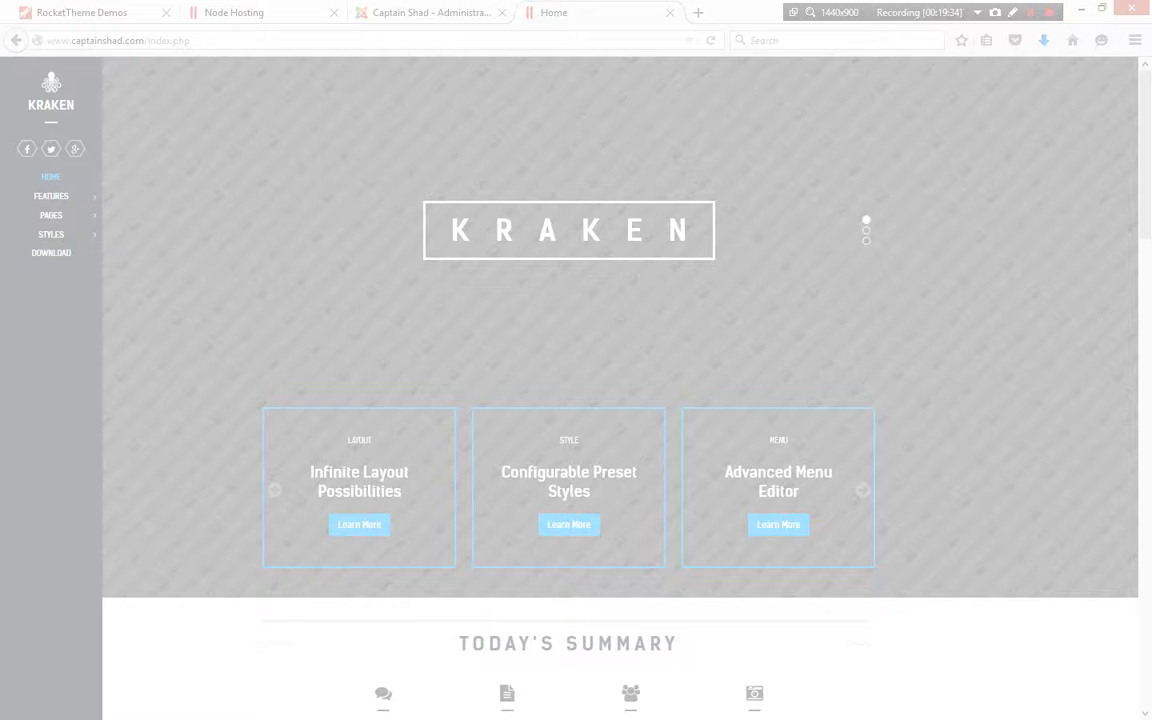
Capture the KRAKEN header banner and paste it into the Word document
left_click_drag(201, 109, 1014, 372)
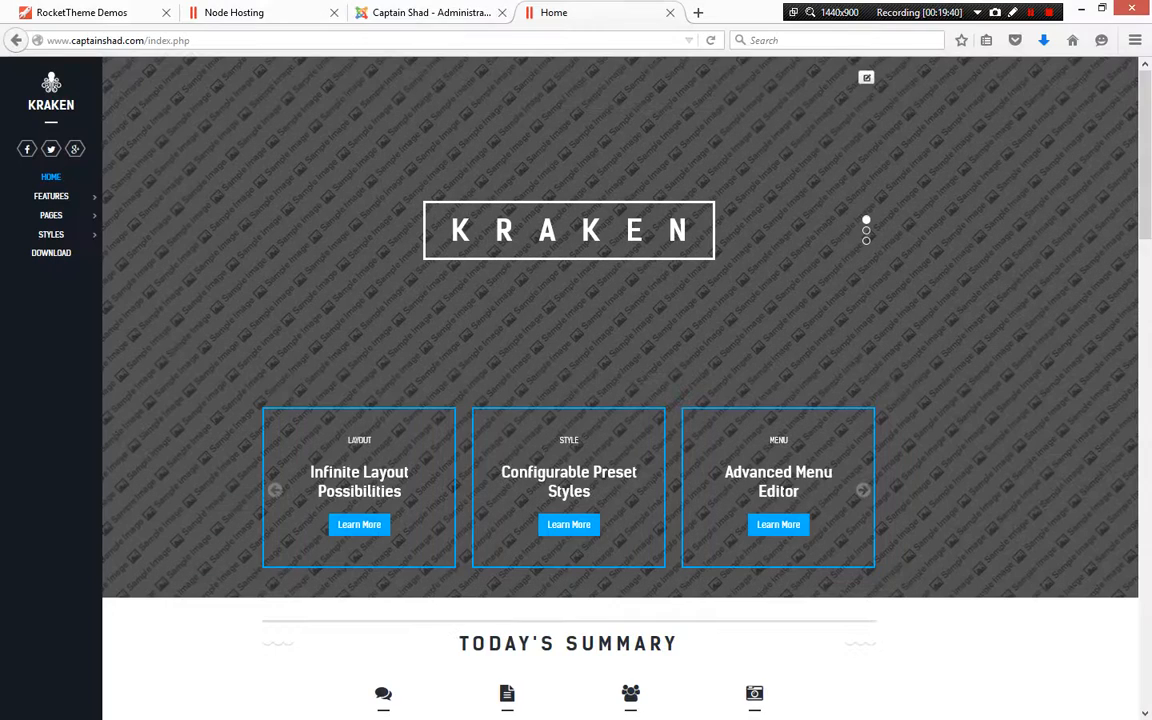
key("alt+Tab")
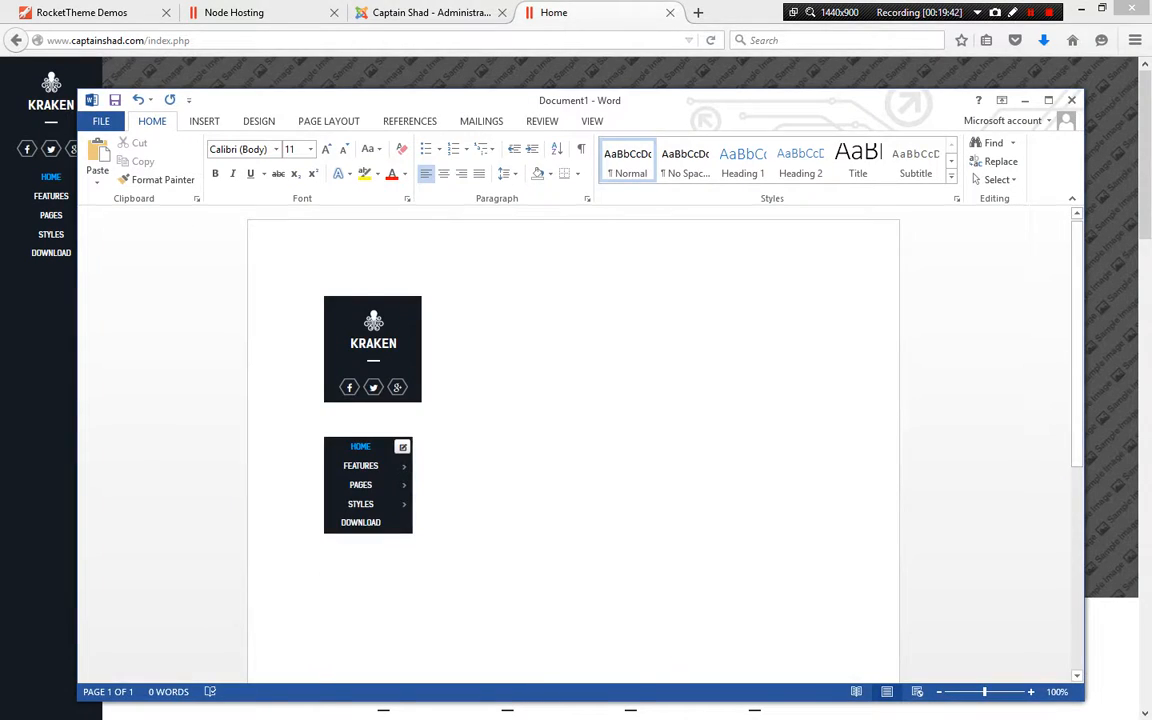
key("ctrl+v")
key("alt+Tab")
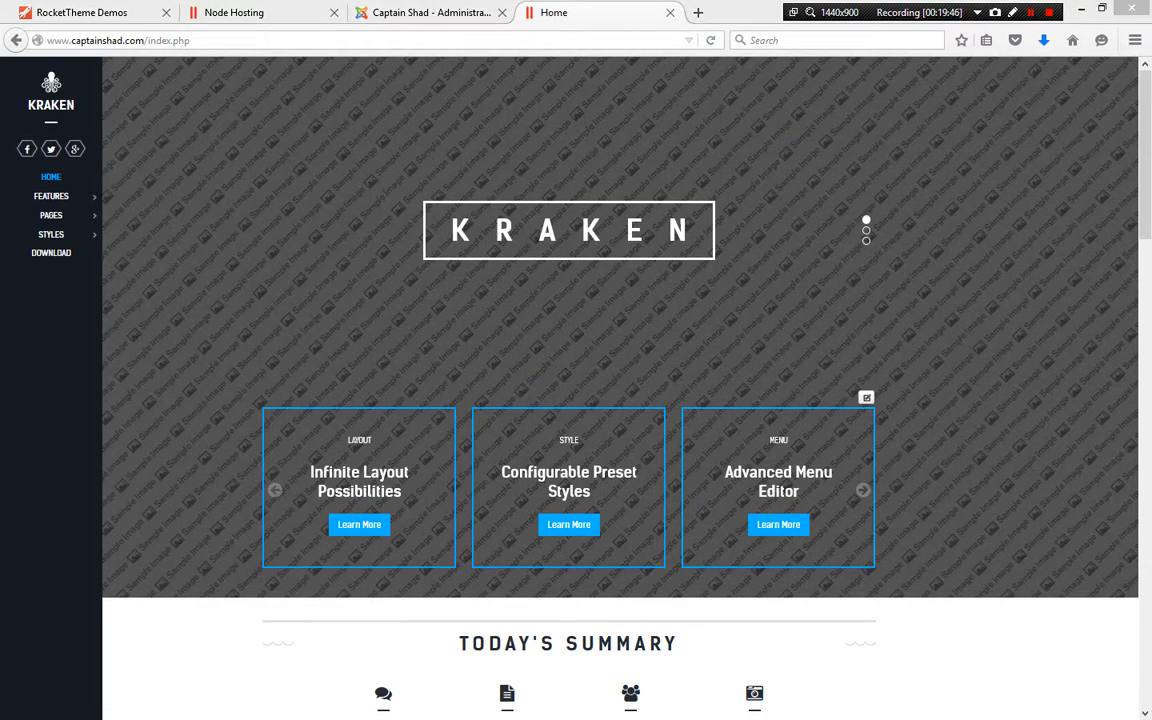
Capture the three feature boxes under the banner and paste them into the Word document
key("ctrl+n")
left_click_drag(243, 382, 897, 583)
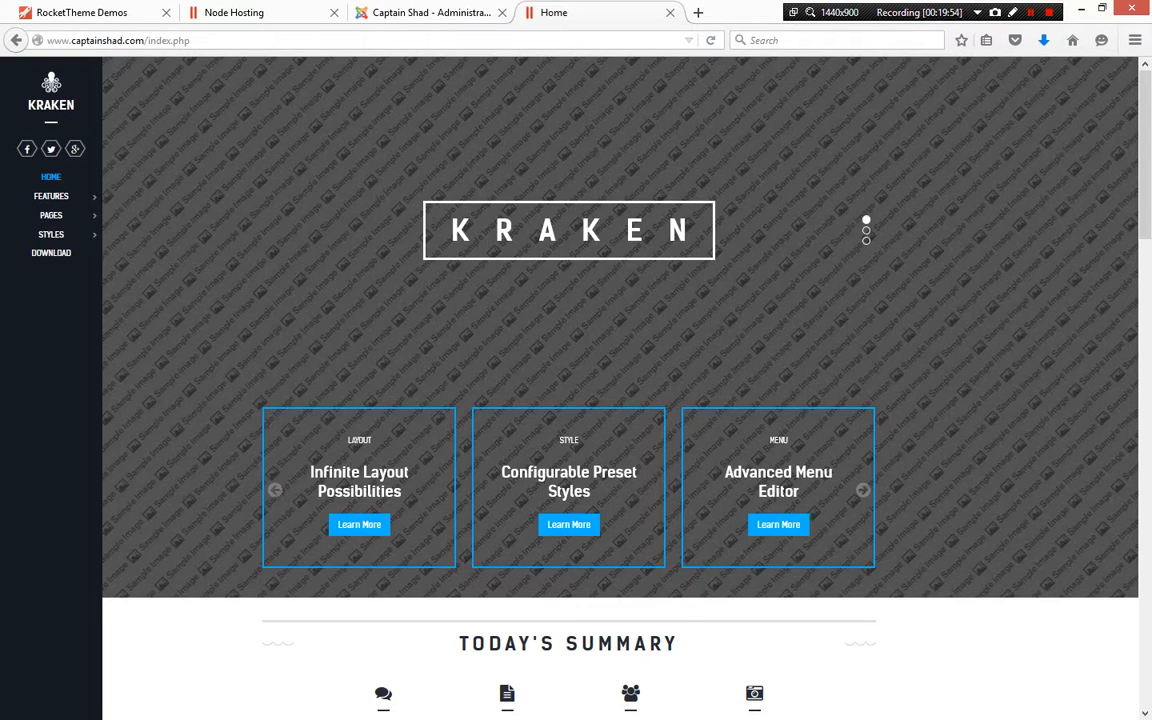
key("alt+Tab")
key("ctrl+v")
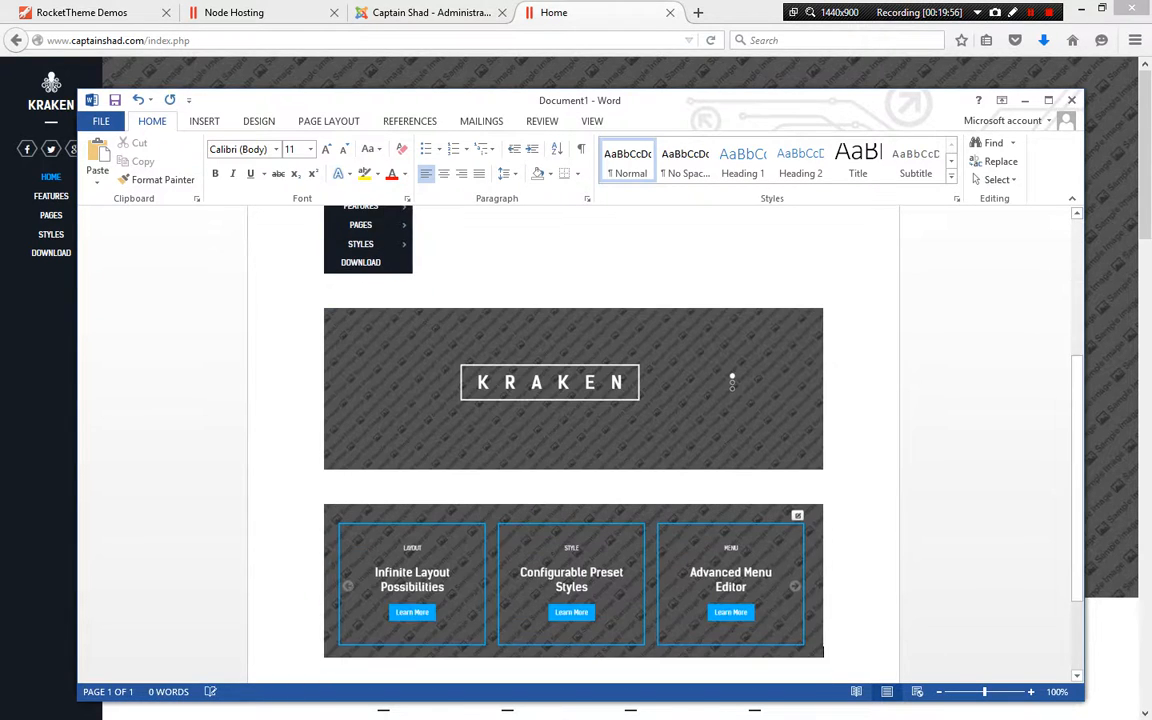
key("alt+Tab")
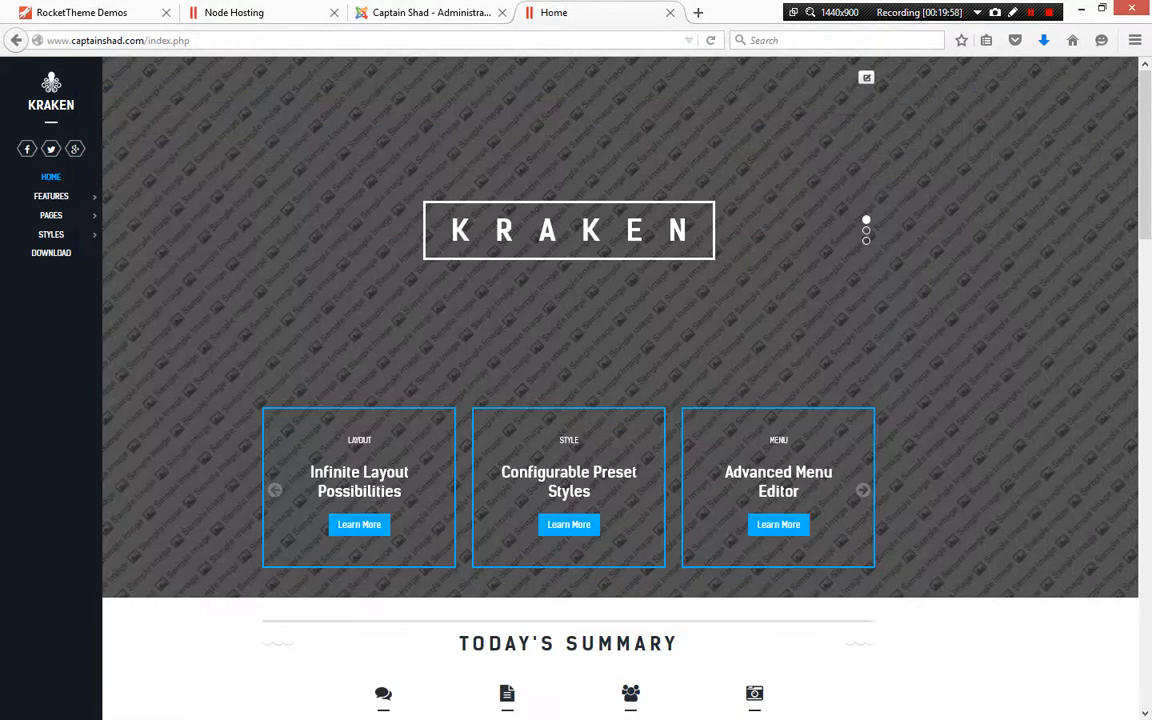
Capture the Today's Summary section and paste it into the Word document
scroll(620, 390, "down", 4)
scroll(620, 390, "down", 1)
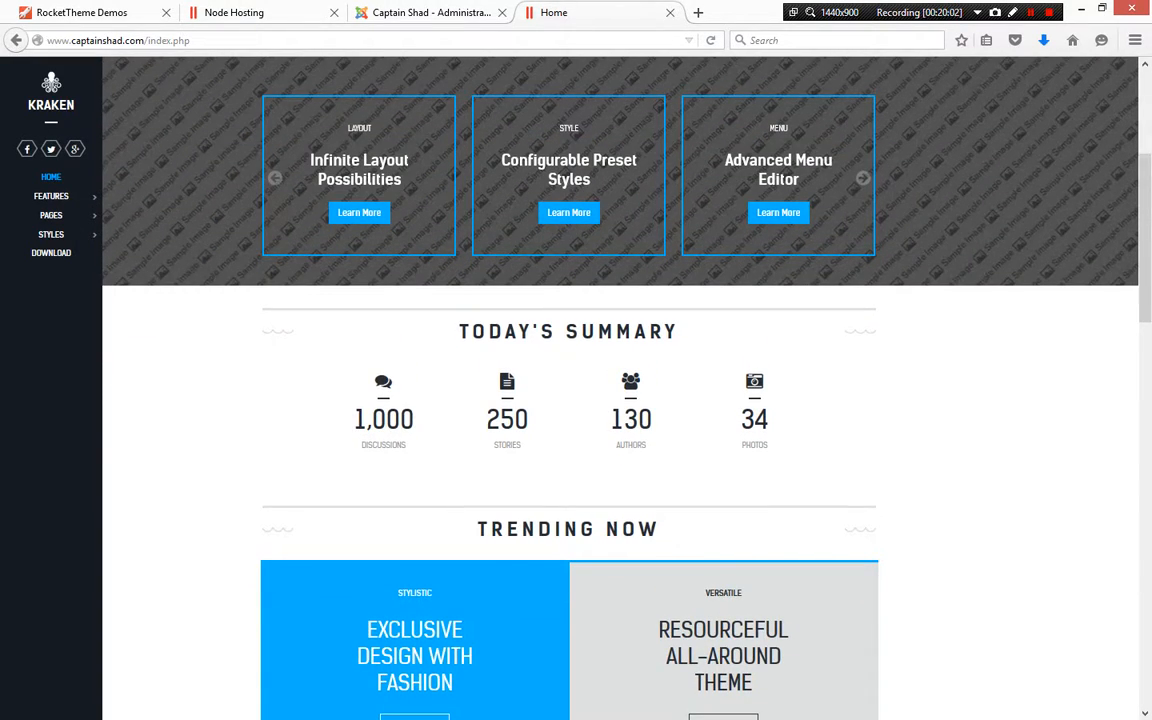
key("super+shift+s")
left_click_drag(246, 292, 899, 477)
key("alt+Tab")
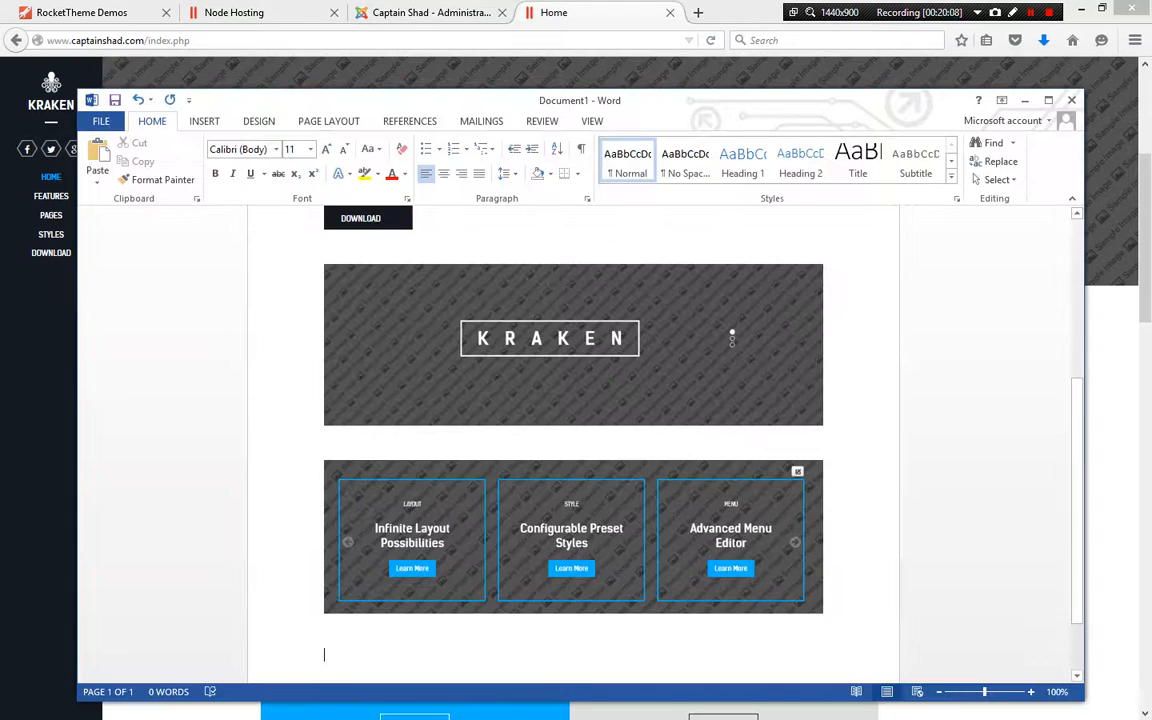
key("Return")
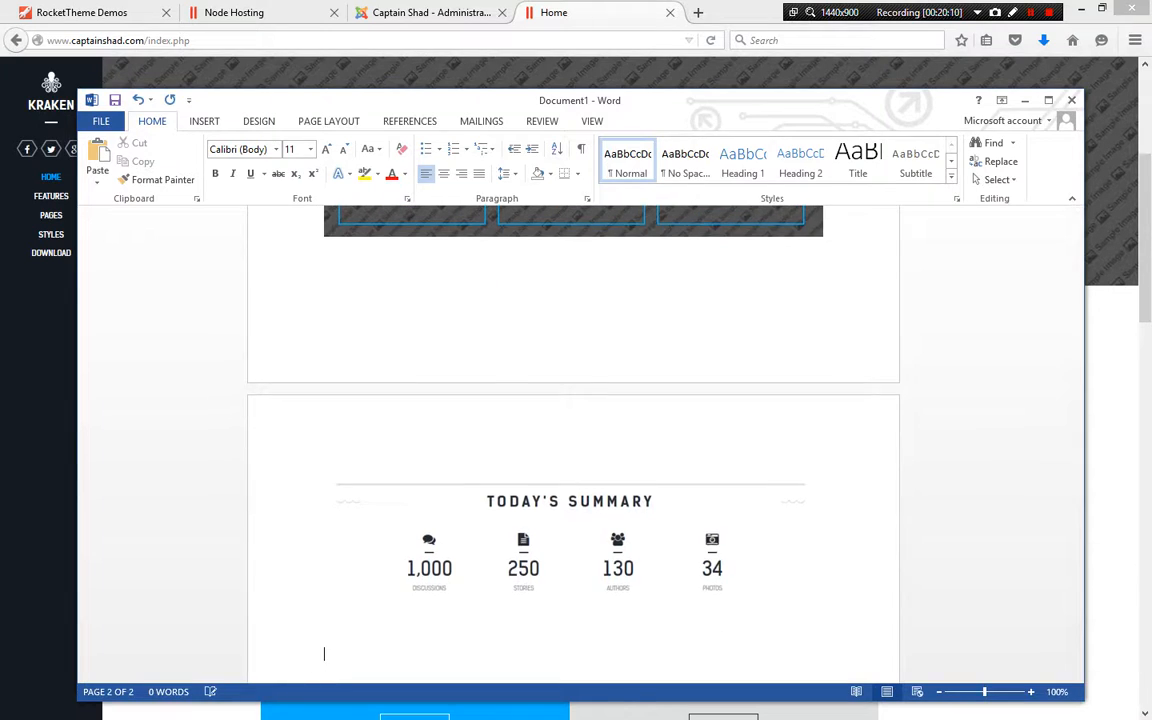
key("alt+Tab")
Paste the Trending Now section into the Word document below Today's Summary
scroll(570, 400, "down", 1)
scroll(570, 400, "down", 2)
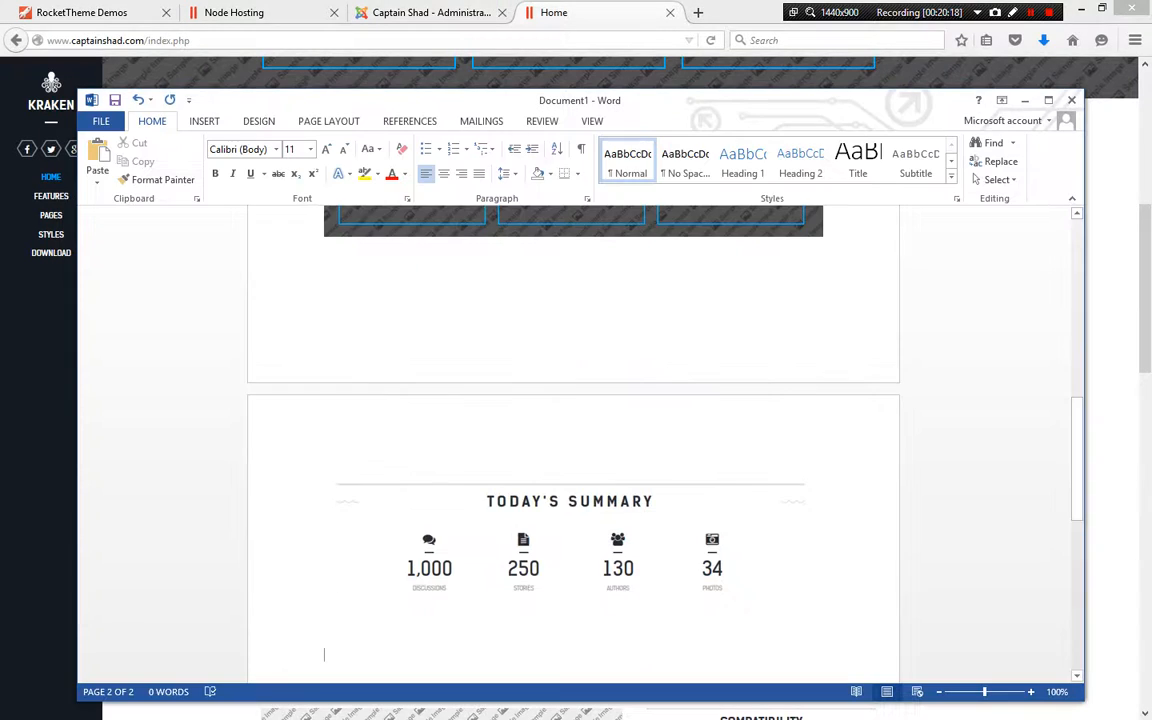
key("ctrl+v")
key("Return")
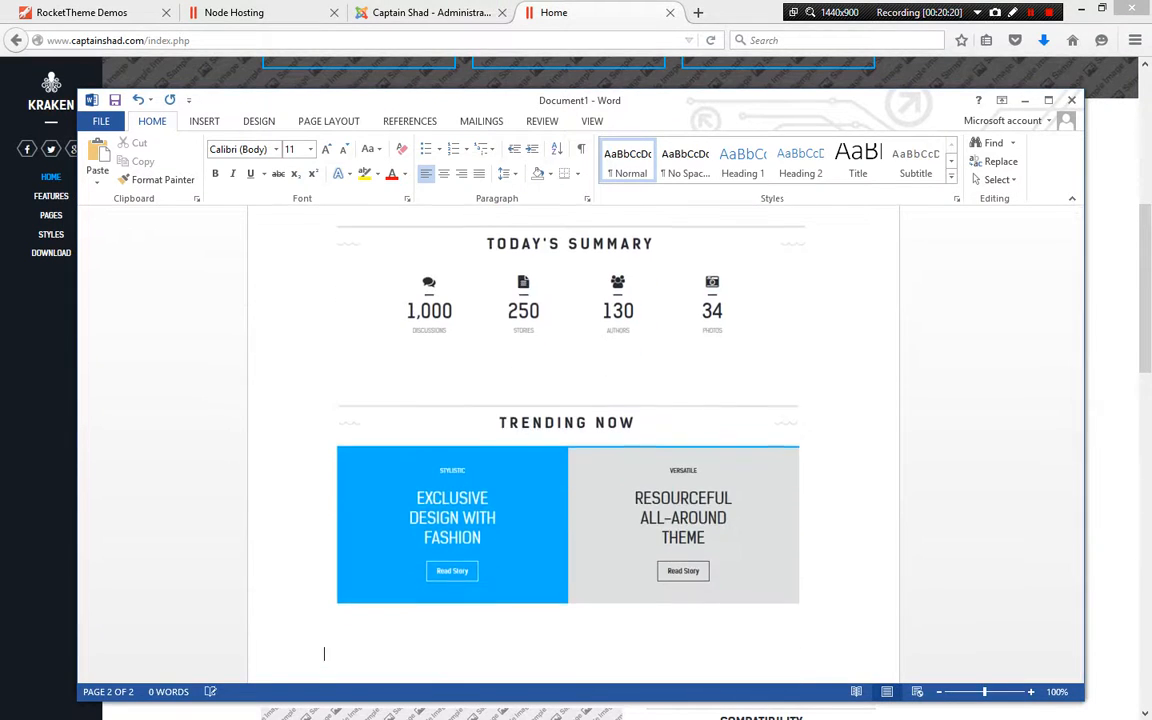
key("alt+Tab")
Capture the From the Blog heading and paste it into the Word document
scroll(570, 390, "down", 3)
scroll(570, 390, "down", 2)
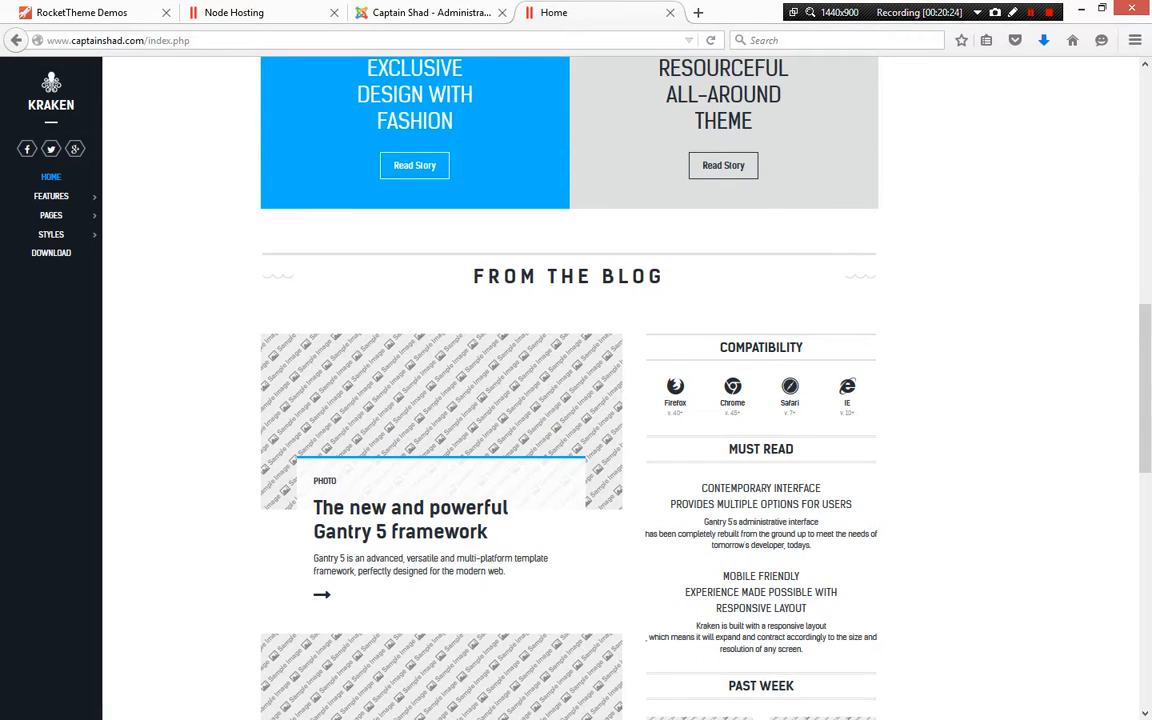
key("super+shift+s")
key("Escape")
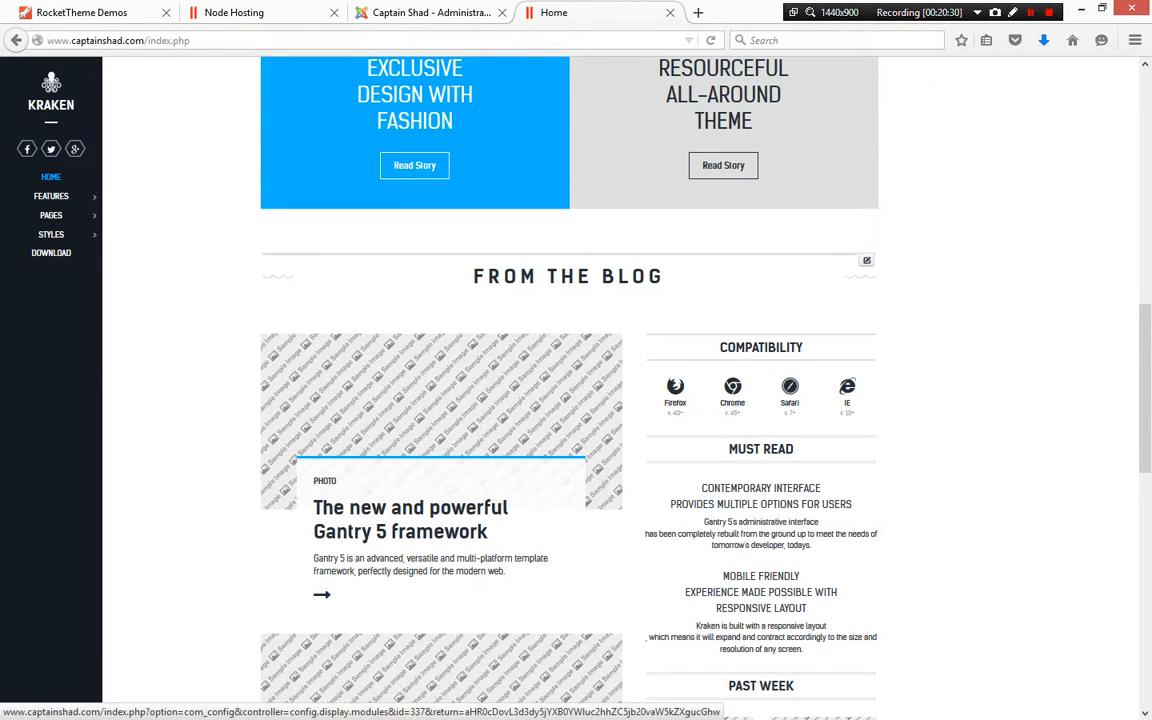
scroll(867, 260, "down", 1)
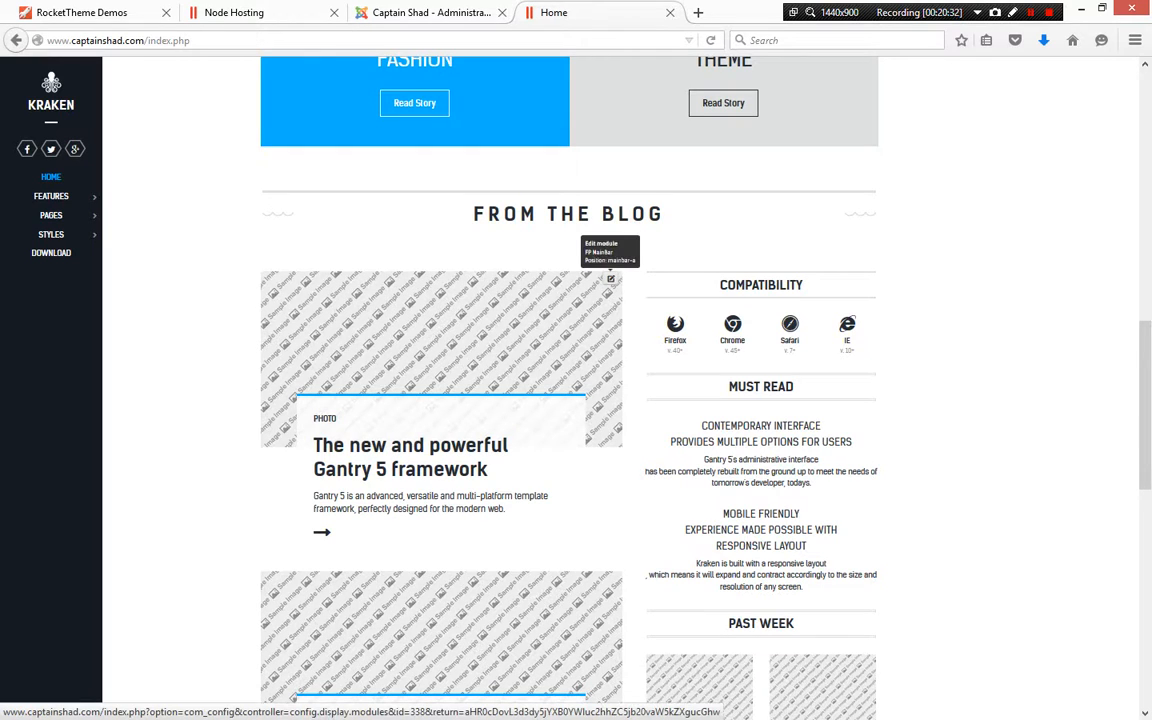
scroll(610, 280, "down", 1)
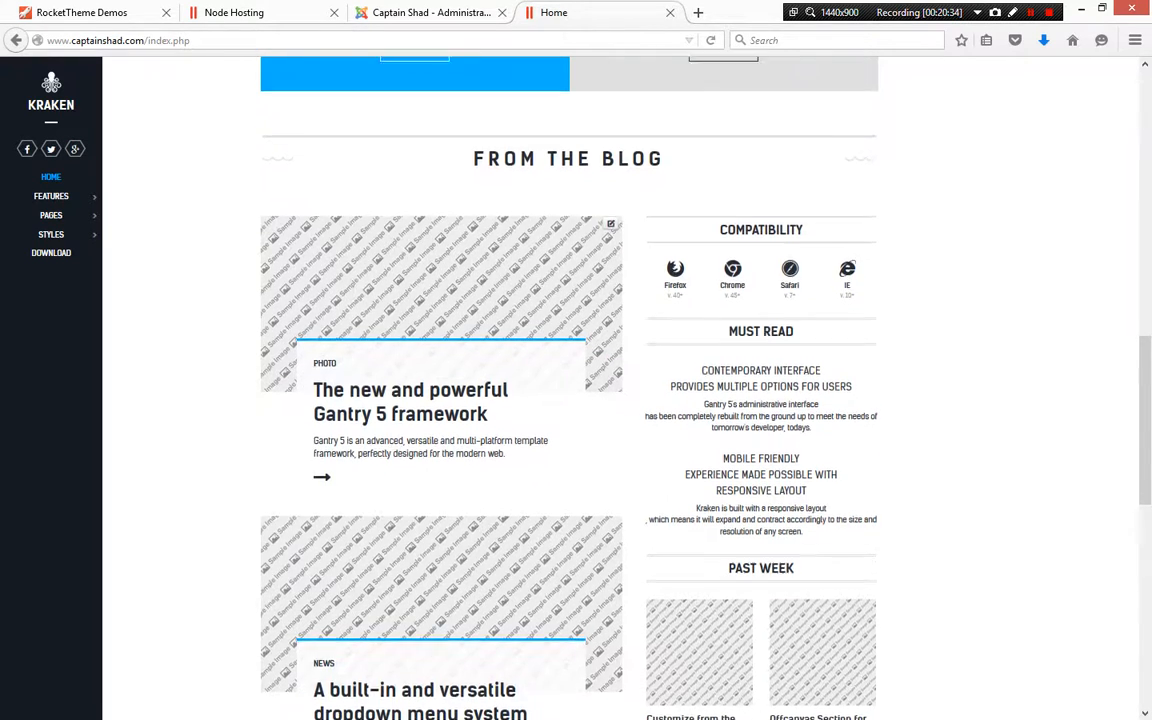
scroll(610, 280, "up", 2)
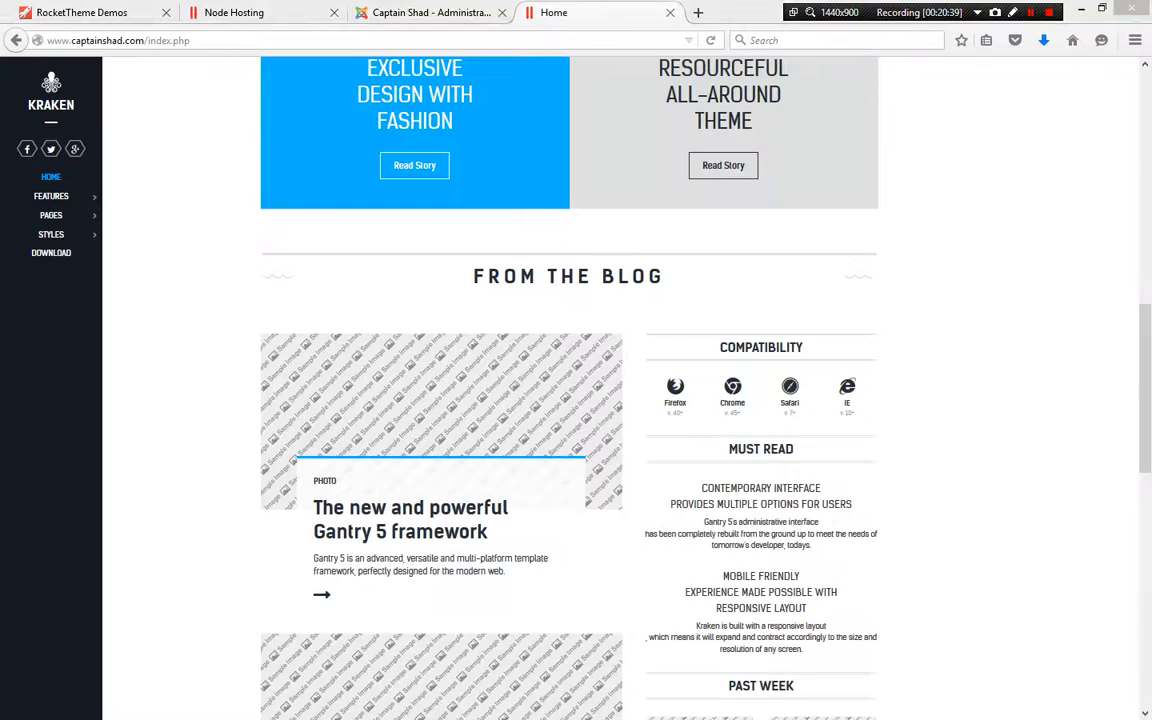
key("alt+Tab")
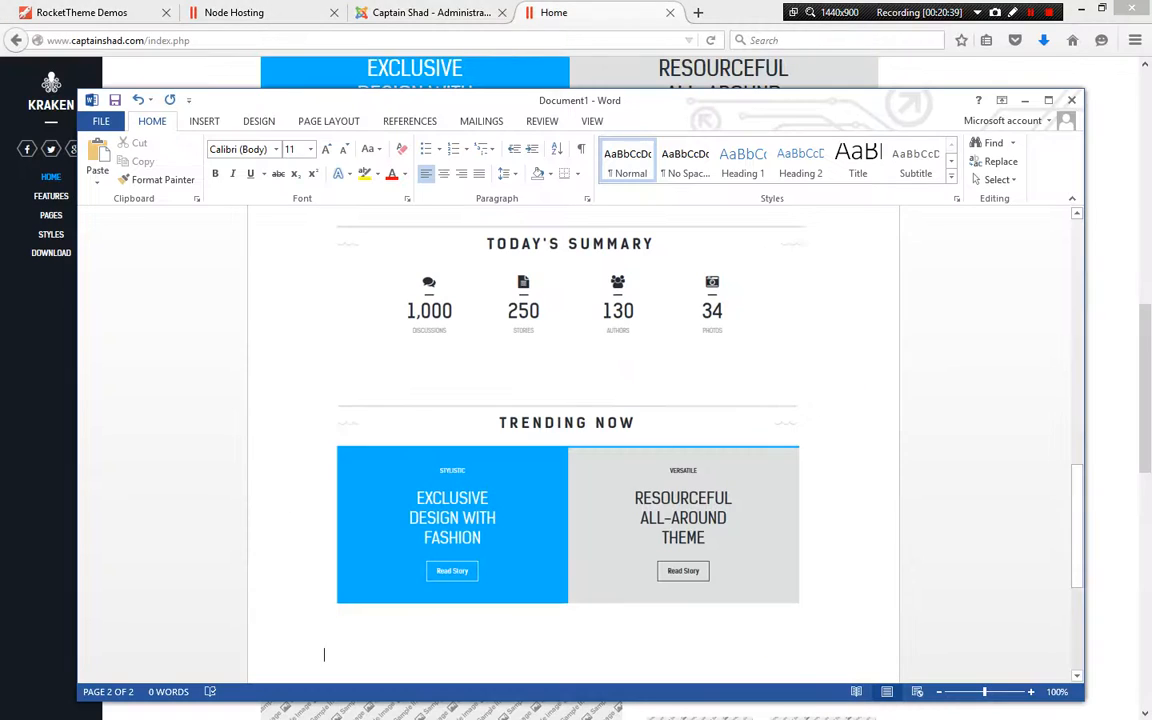
key("ctrl+v")
key("Tab")
key("alt+Tab")
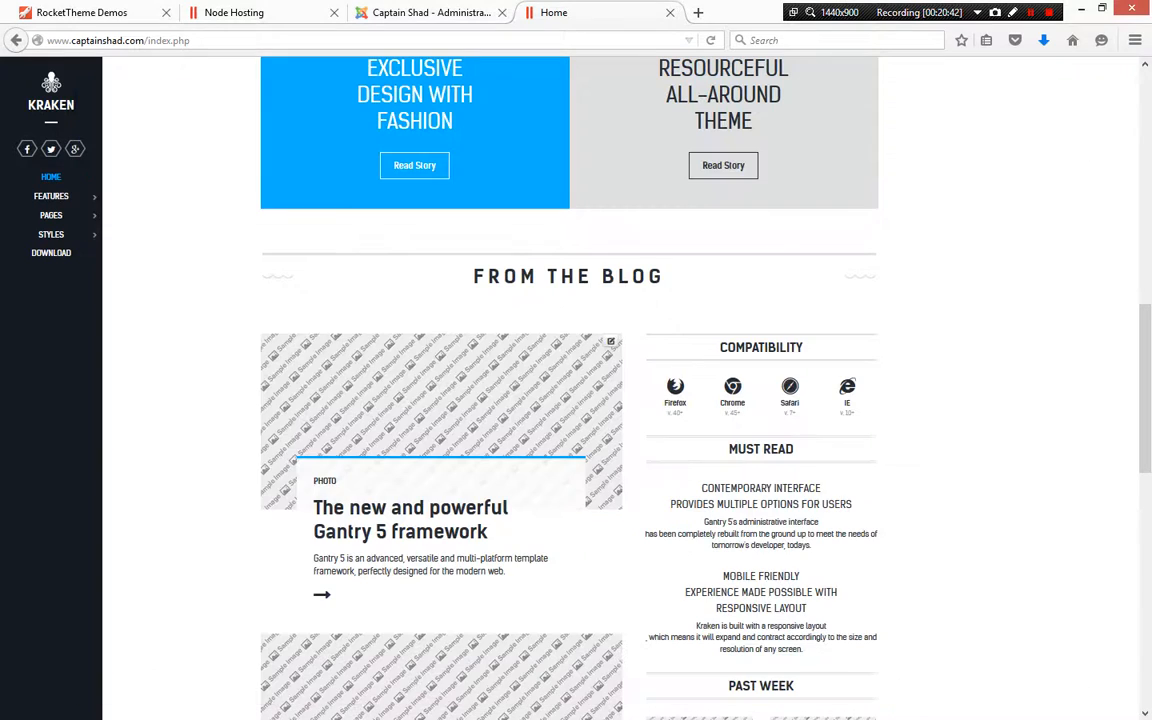
Capture the first blog article card and paste it into the Word document
scroll(620, 400, "down", 2)
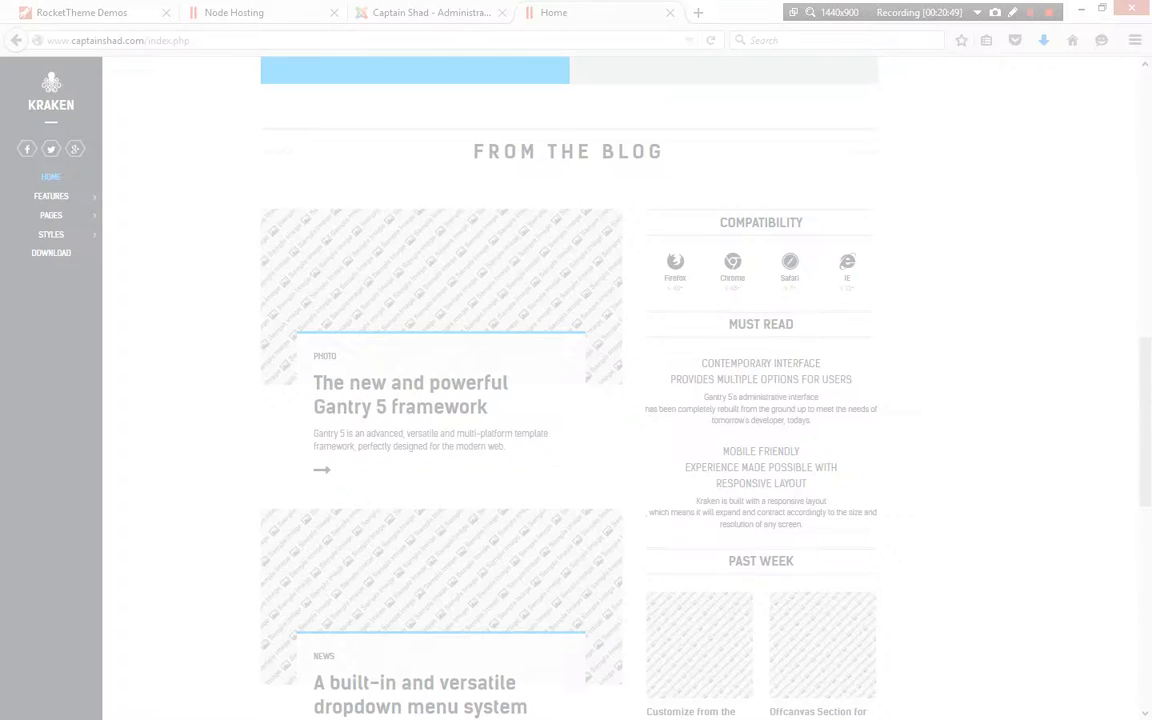
left_click_drag(246, 189, 622, 459)
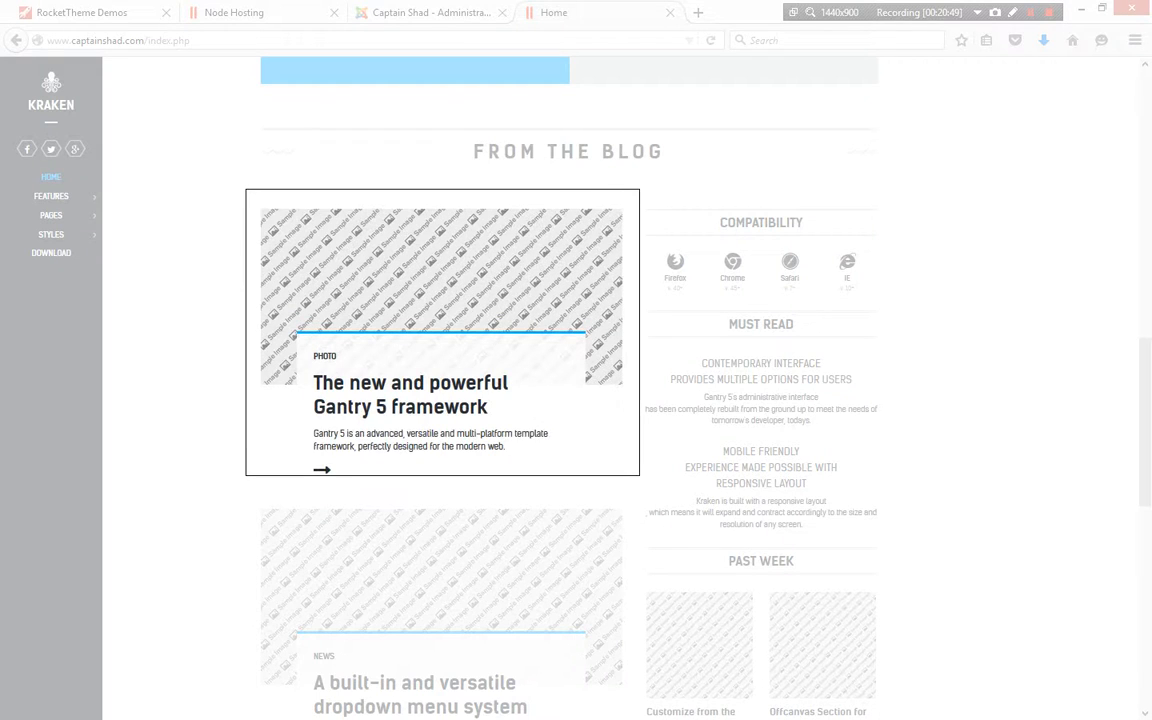
key("alt+Tab")
key("ctrl+v")
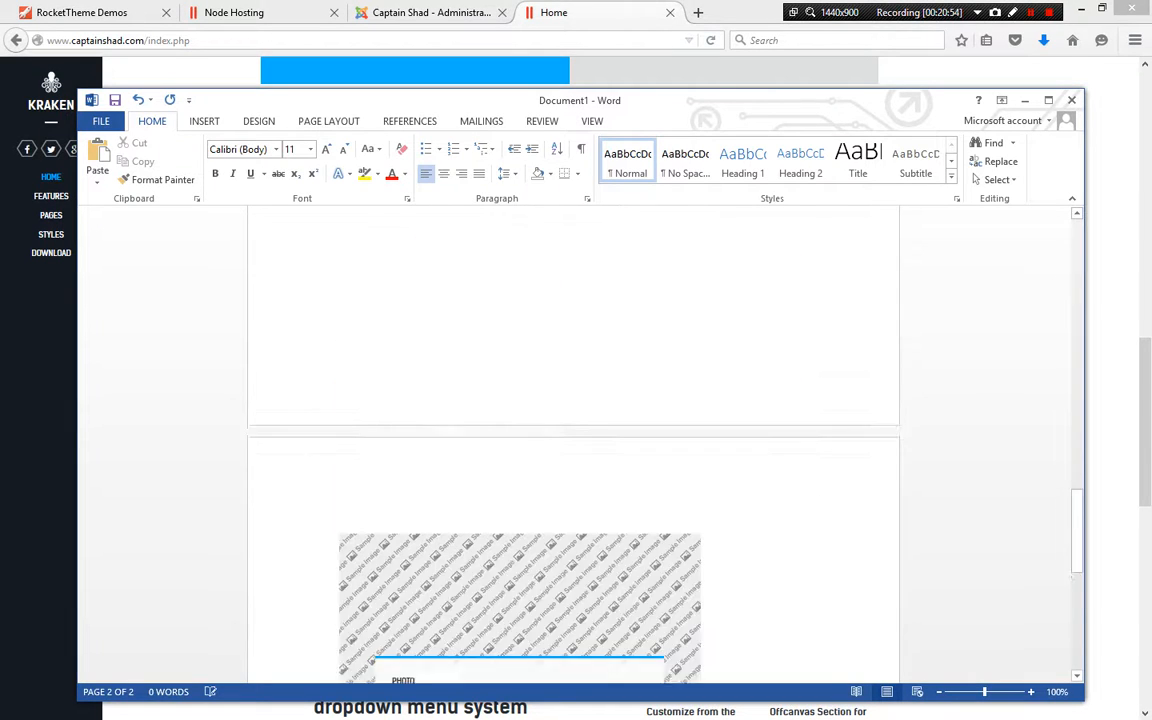
key("alt+Tab")
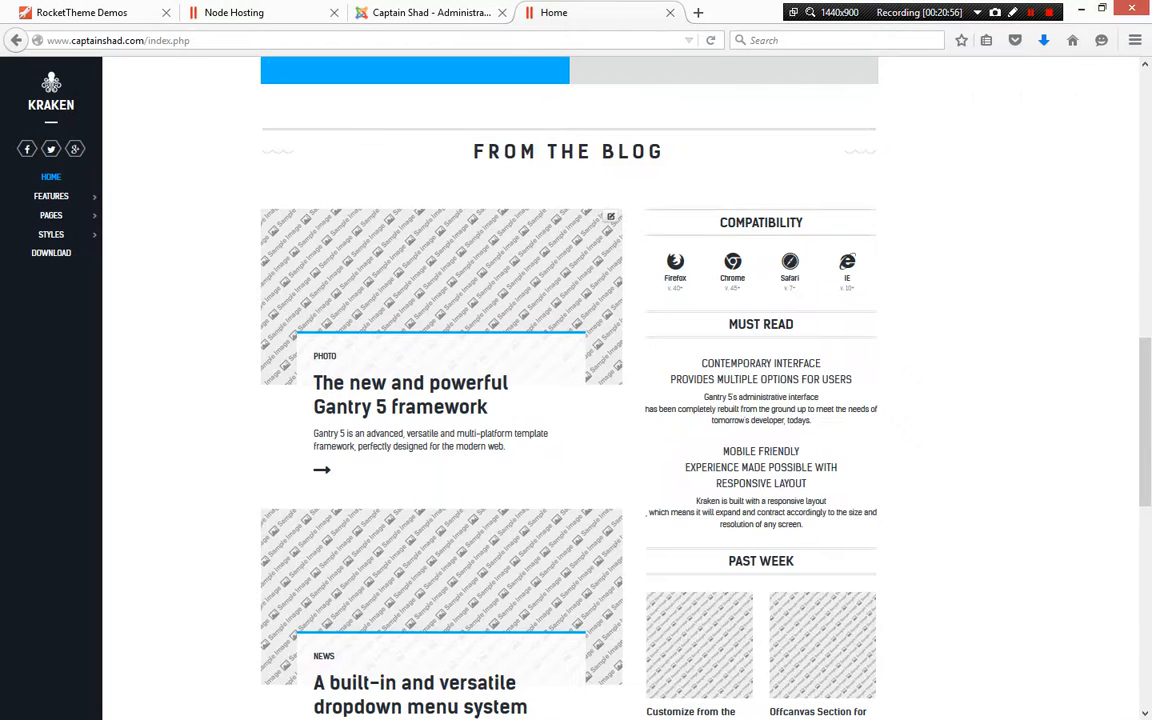
Capture the Compatibility widget and paste it into the Word document
key("super+shift+s")
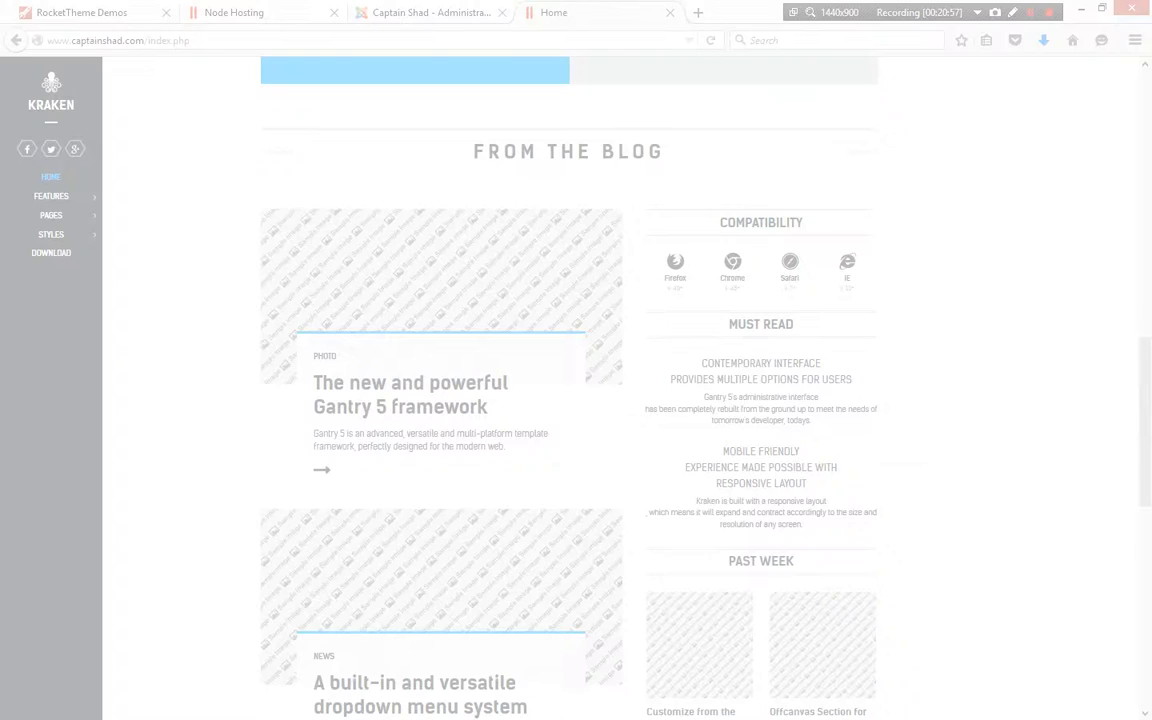
left_click_drag(636, 196, 897, 350)
key("alt+Tab")
key("ctrl+v")
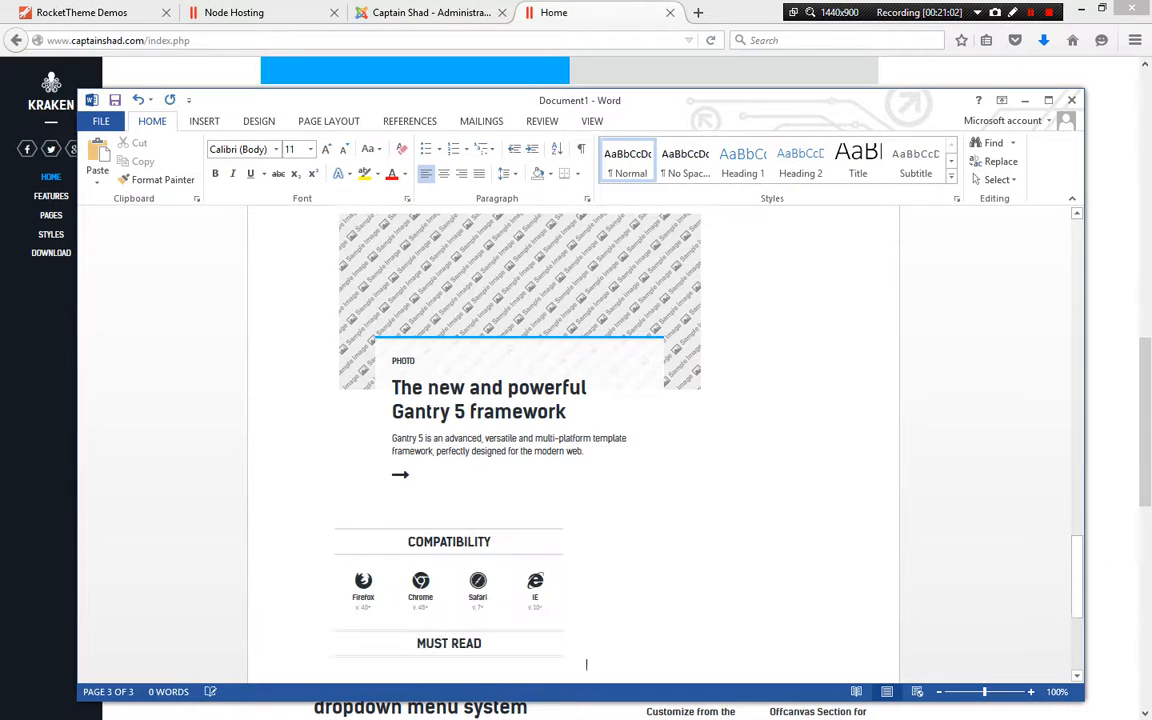
key("alt+Tab")
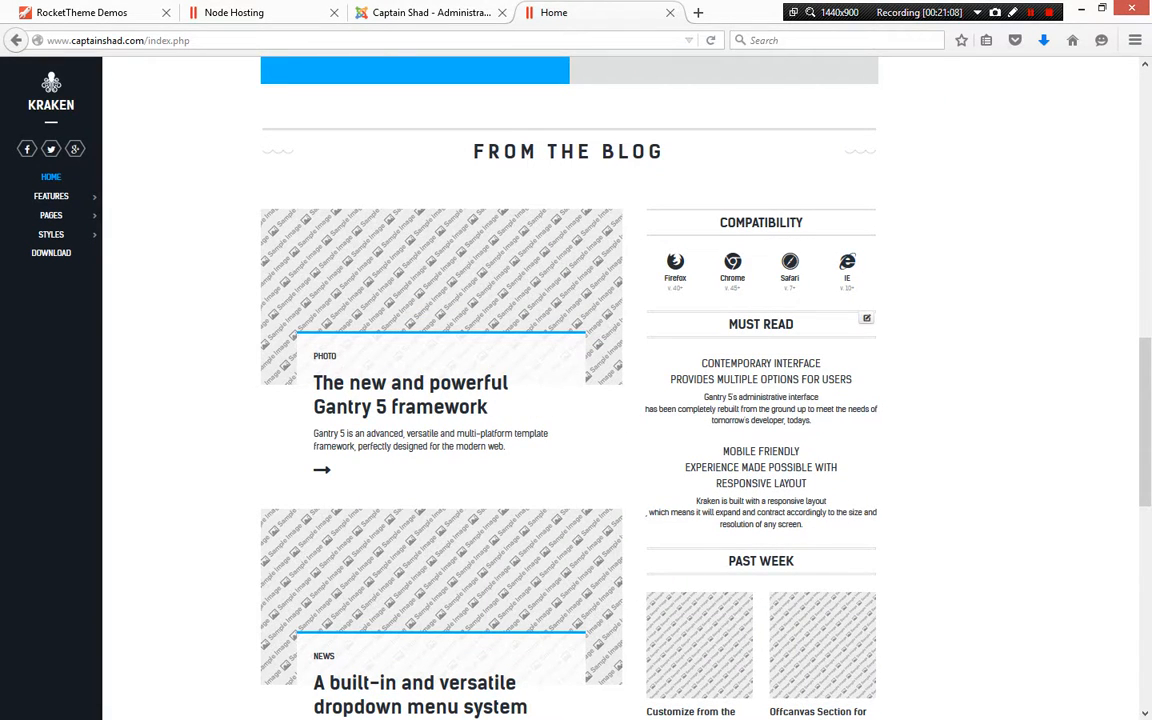
Capture the Must Read widget and paste it into the Word document below Compatibility
key("super+shift+s")
left_click_drag(637, 304, 897, 532)
key("alt+Tab")
key("ctrl+v")
key("alt+Tab")
Inspect the Must Read content element in the page, then close the inspector
right_click(725, 400)
key("q")
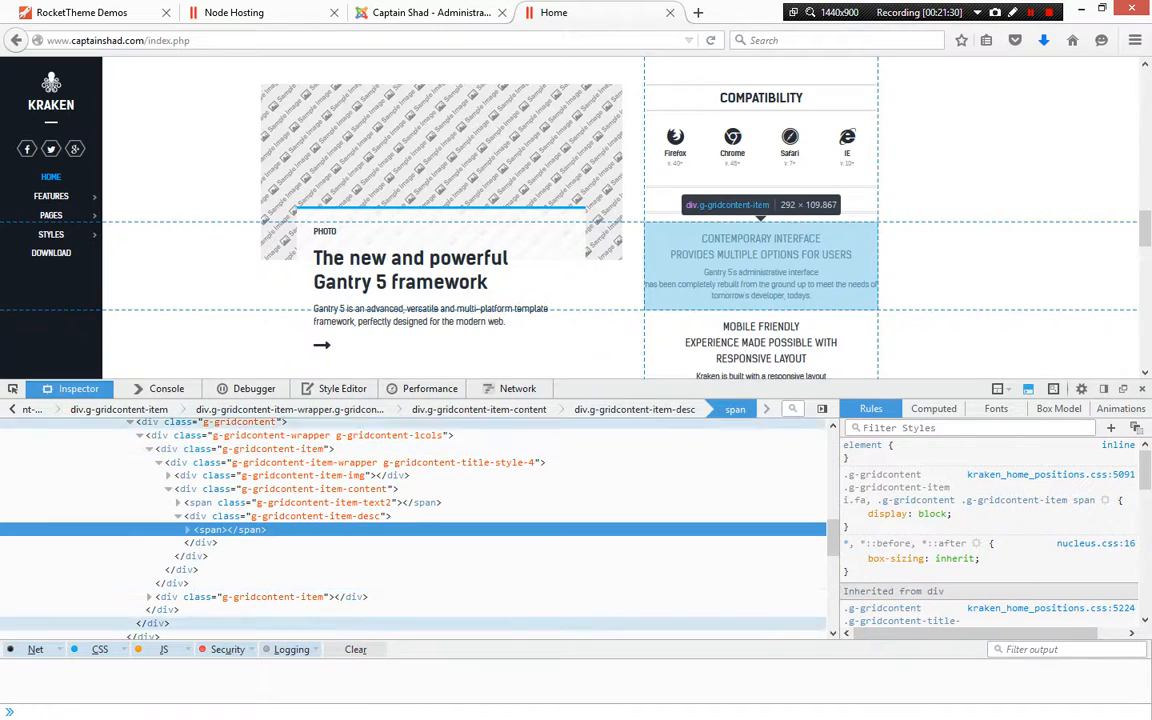
left_click(1142, 389)
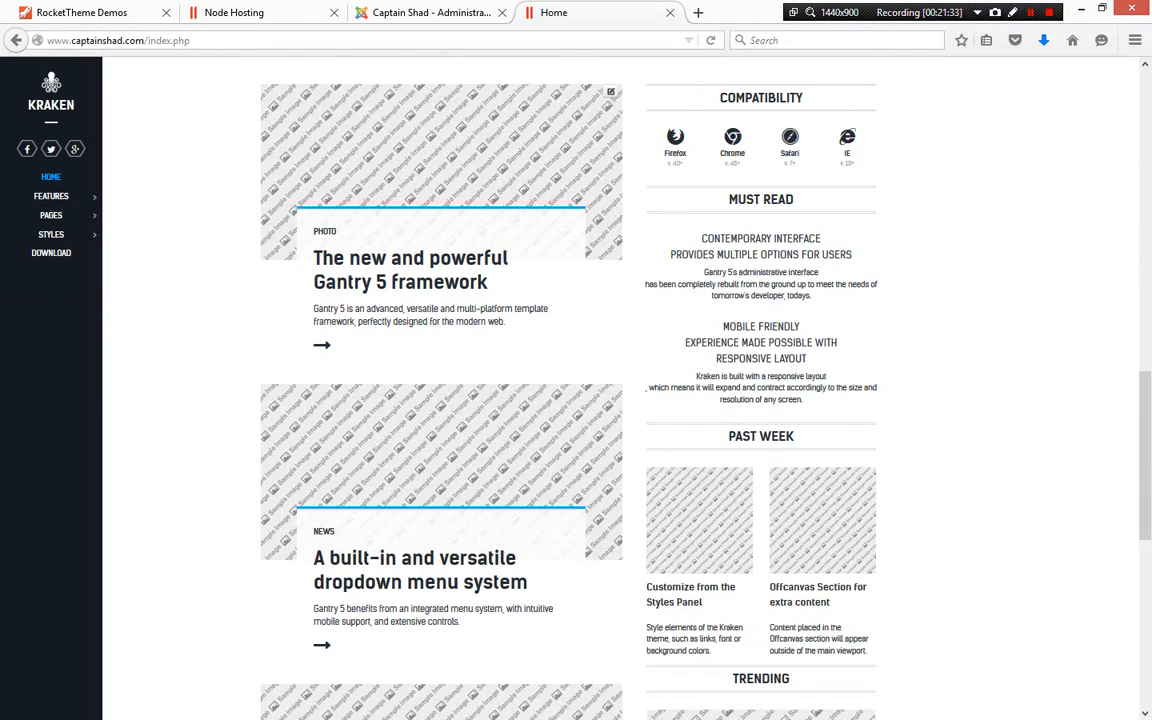
Capture the Past Week section and paste it on a new line in the Word document
scroll(576, 390, "down", 1)
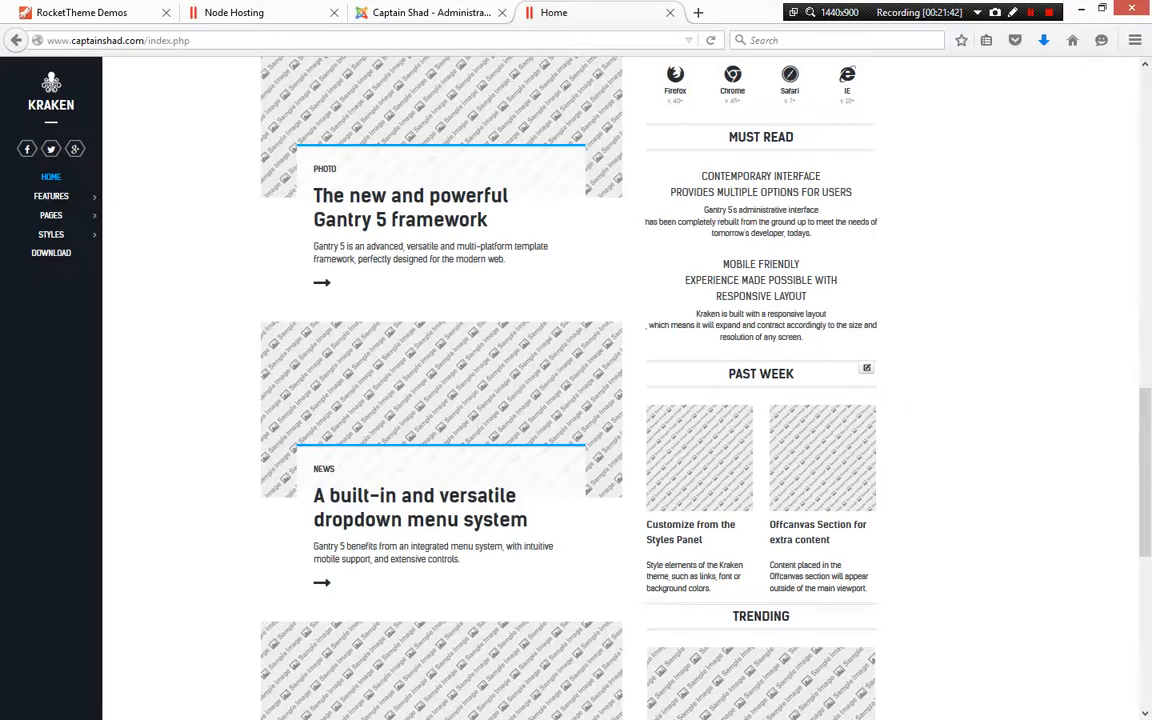
key("alt+Tab")
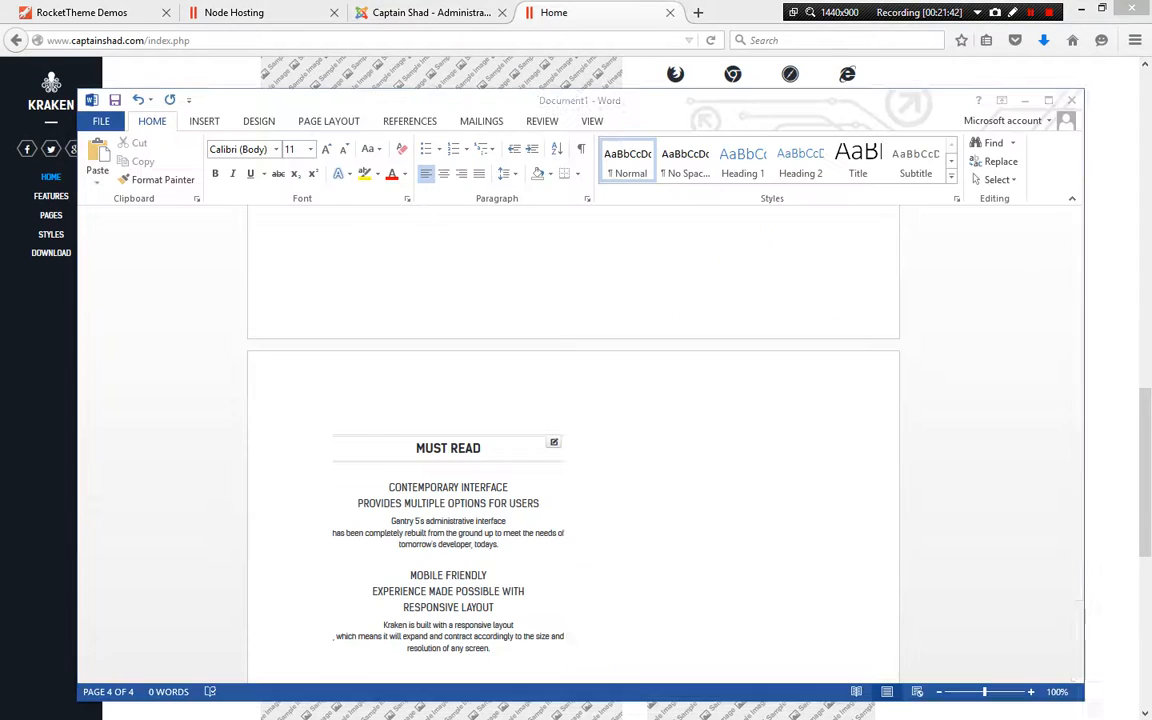
key("Return")
key("ctrl+v")
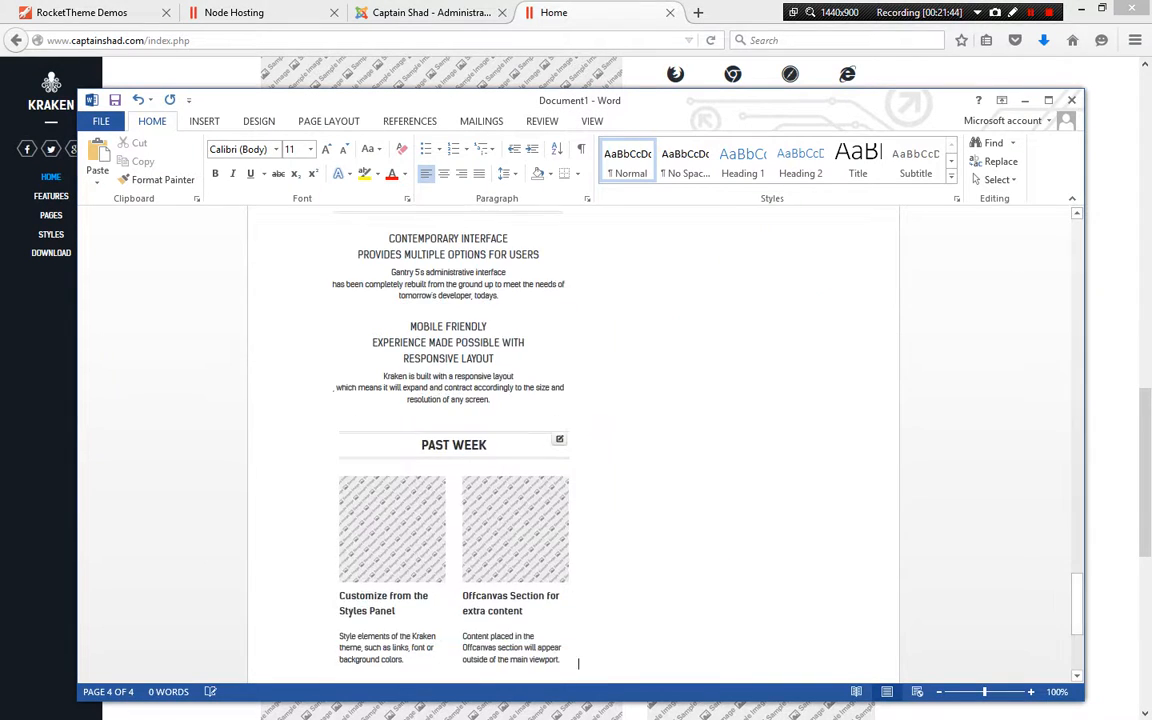
scroll(574, 445, "down", 2)
scroll(574, 445, "up", 4)
key("alt+Tab")
Capture the Kraken testimonial quote block and paste it on a new line in the Word document
scroll(574, 388, "down", 6)
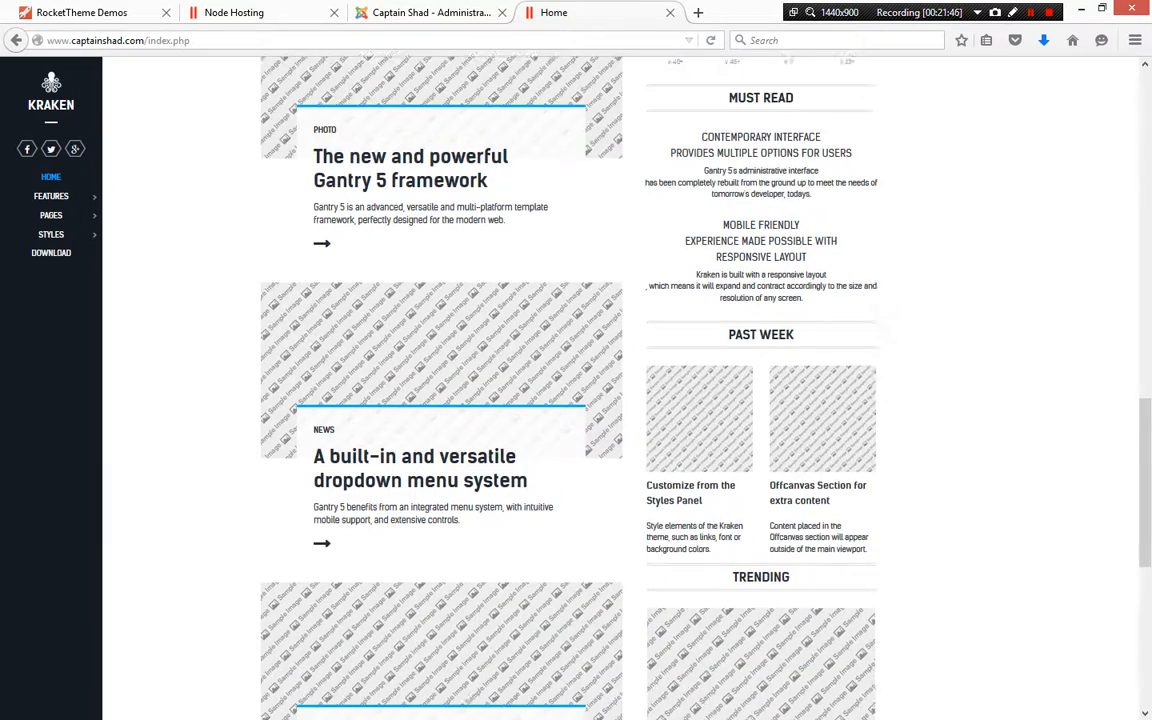
scroll(574, 388, "down", 1)
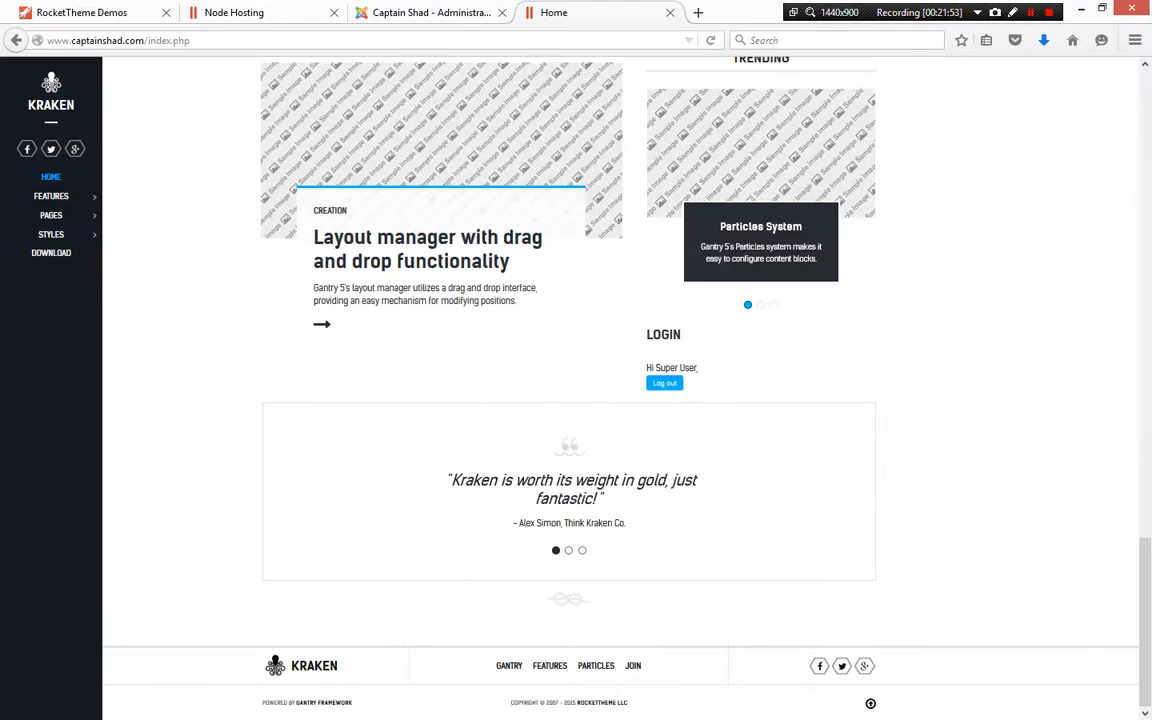
key("alt+Tab")
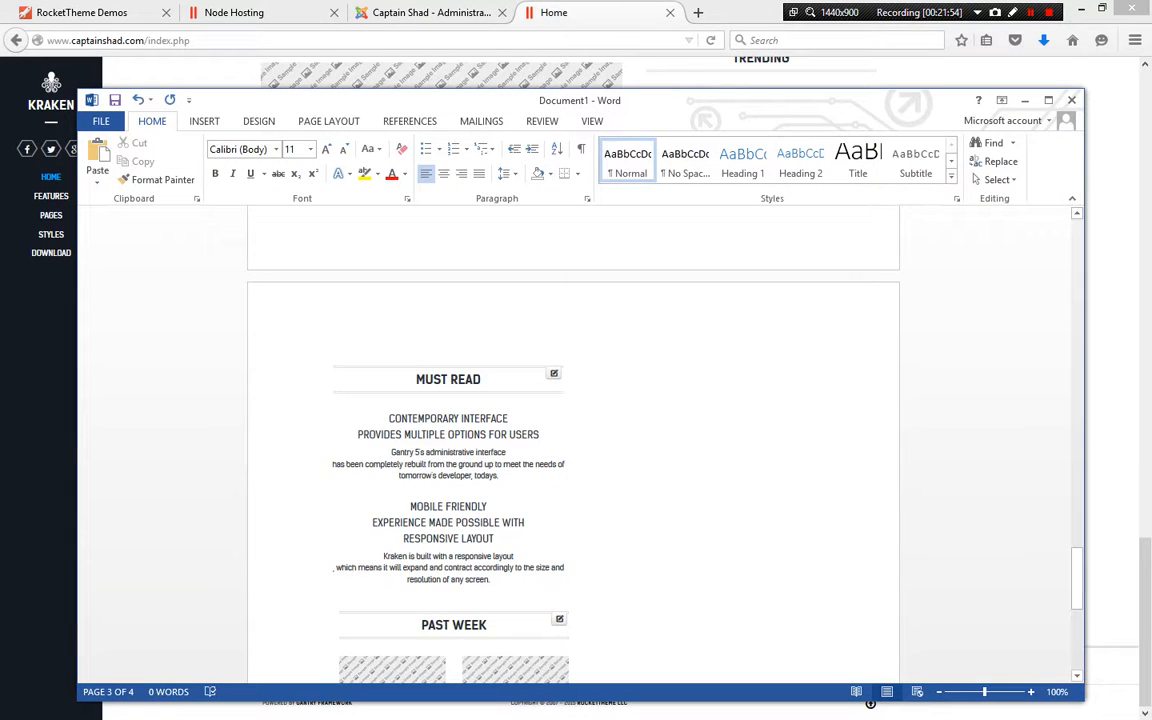
key("Return")
type("\"Kraken is worth its weight in gold, just fantastic!\" - Alex Simon, Think Kraken Co.")
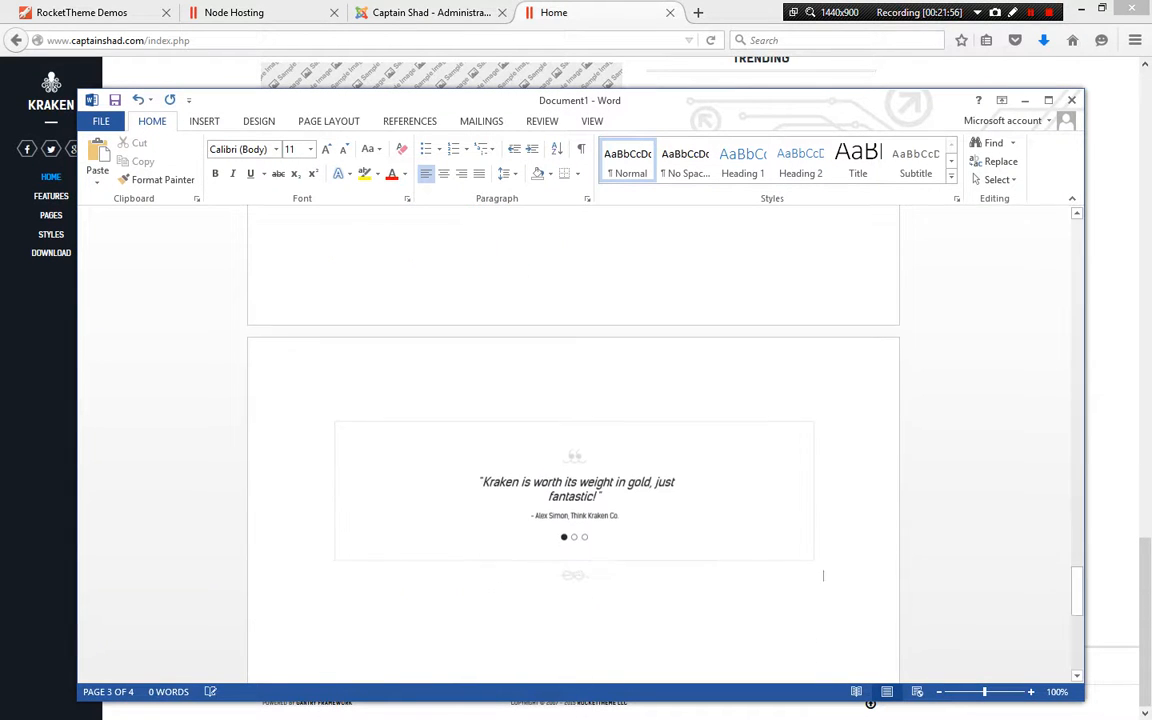
key("alt+Tab")
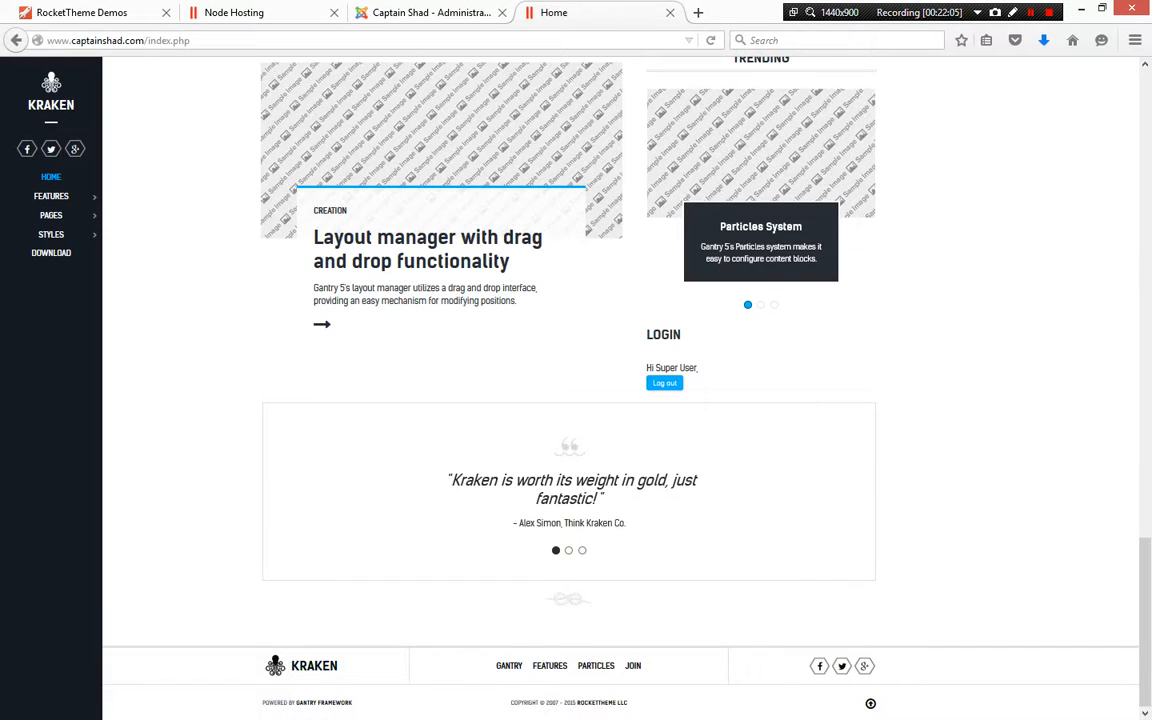
Paste the footer capture into the Word document below the testimonial
key("alt+Tab")
key("ctrl+v")
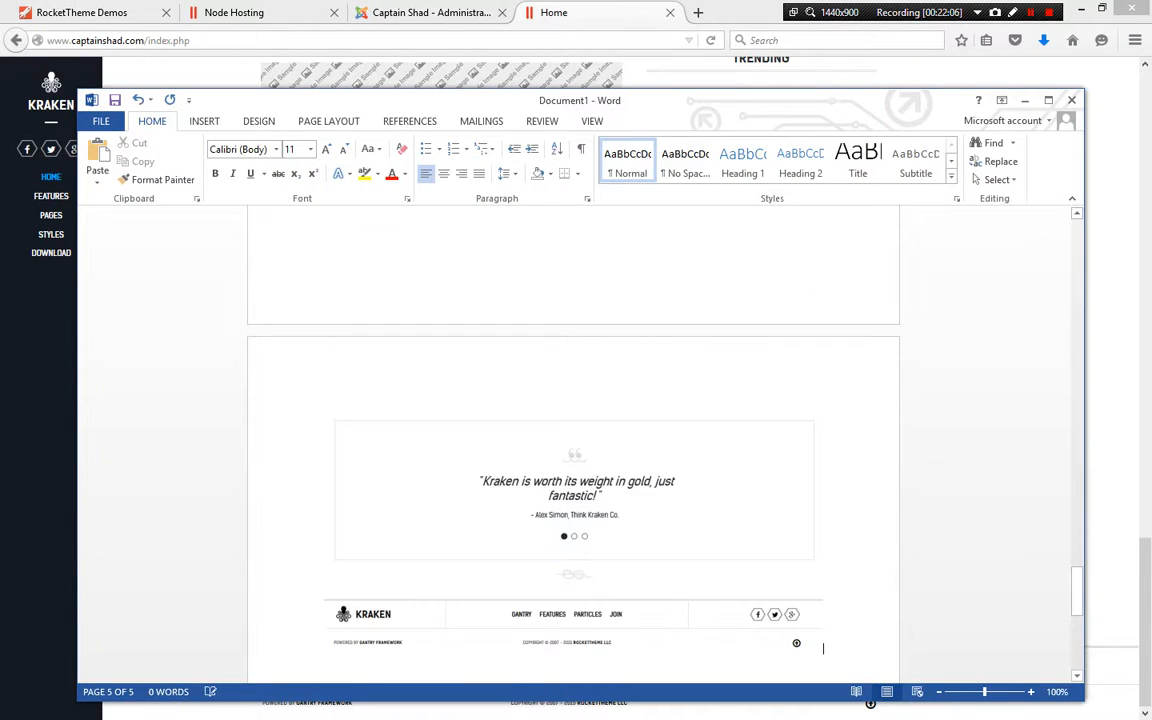
scroll(573, 440, "up", 15)
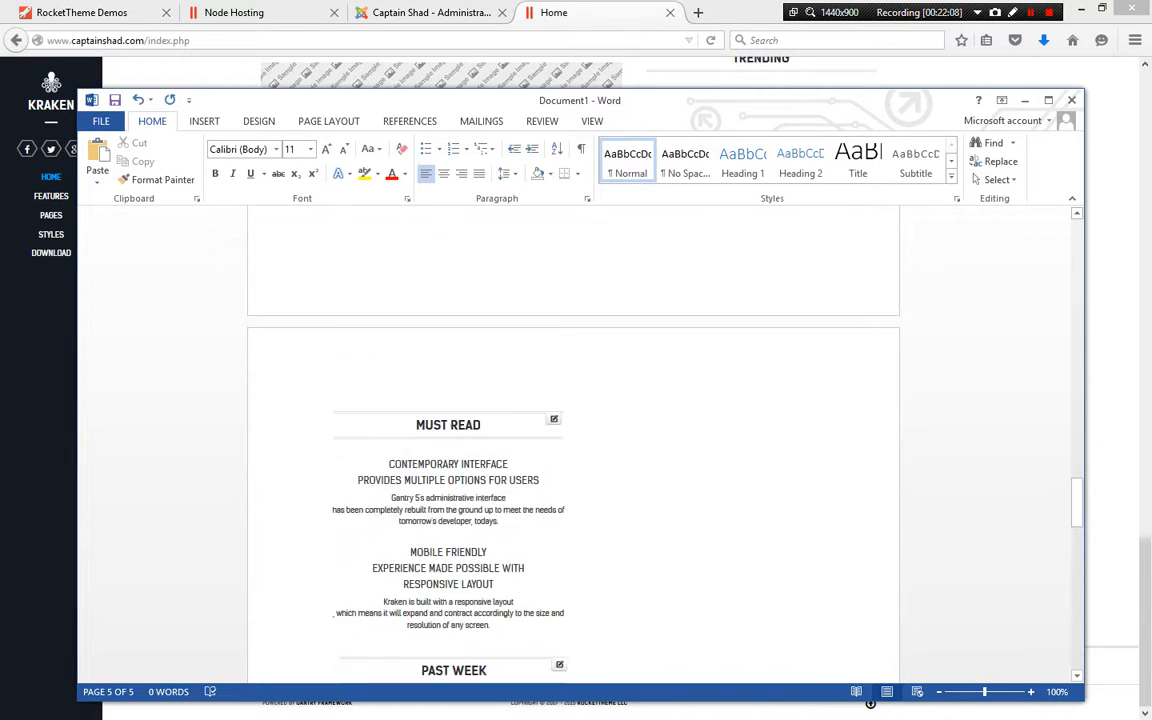
Maximize the Word window and review all captured homepage sections from bottom to top
key("super+Up")
scroll(870, 690, "up", 4)
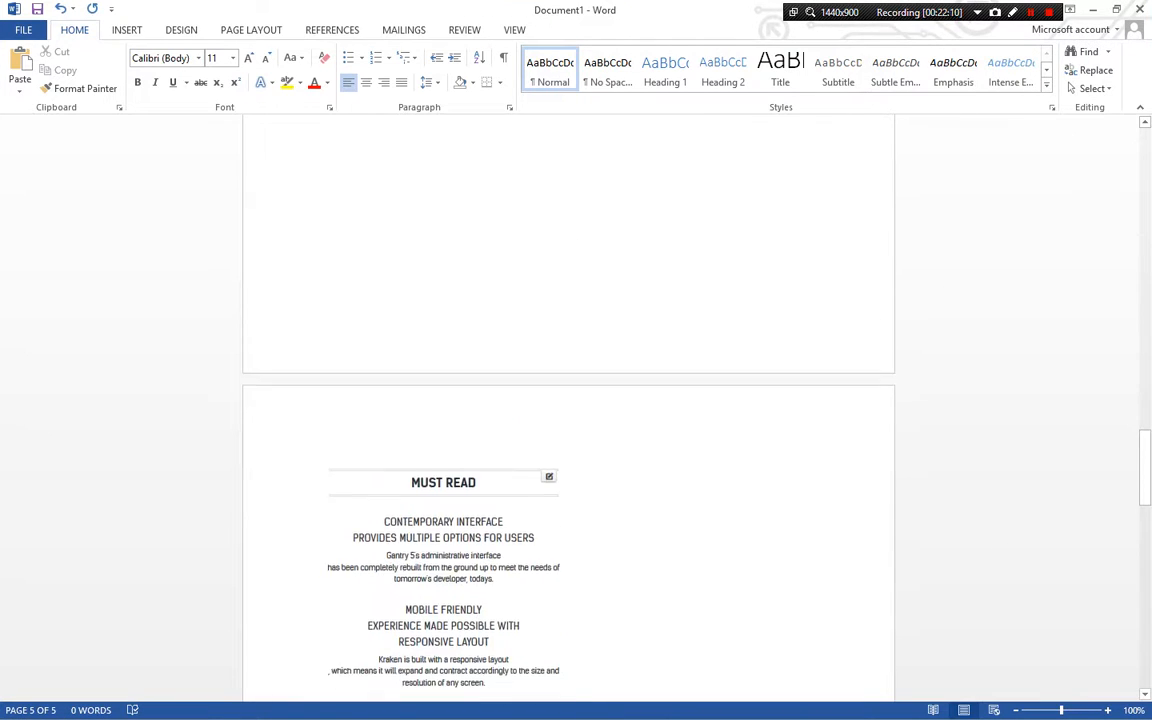
scroll(570, 420, "up", 15)
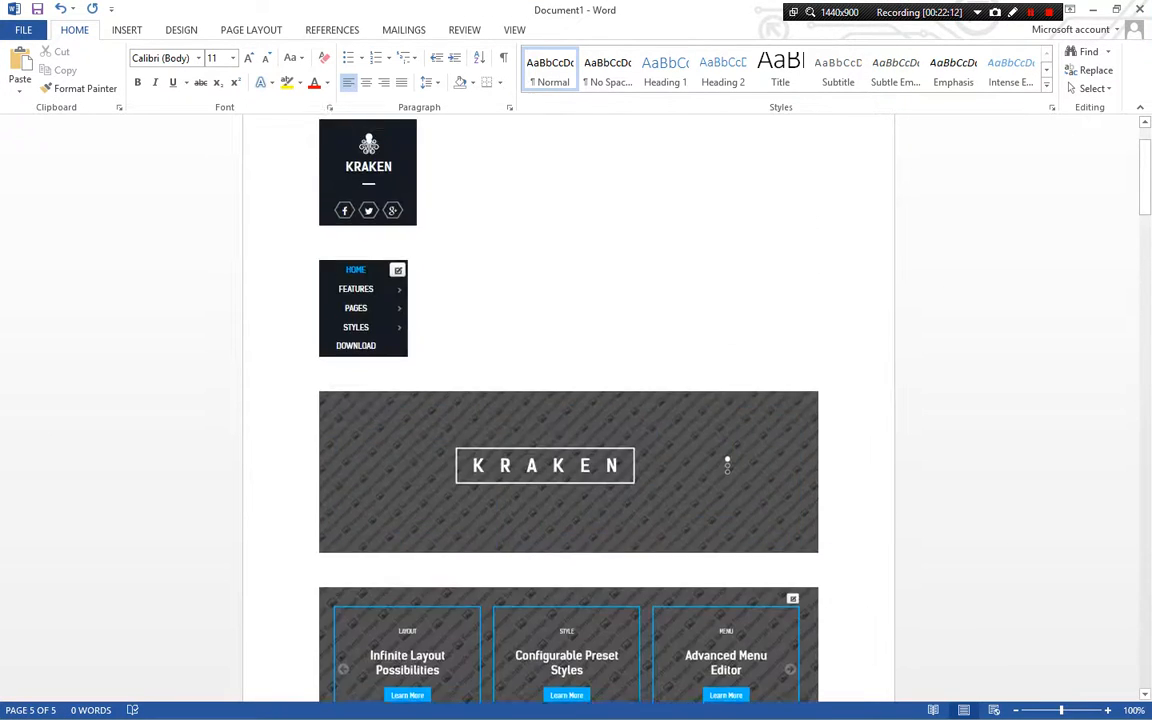
scroll(568, 420, "down", 15)
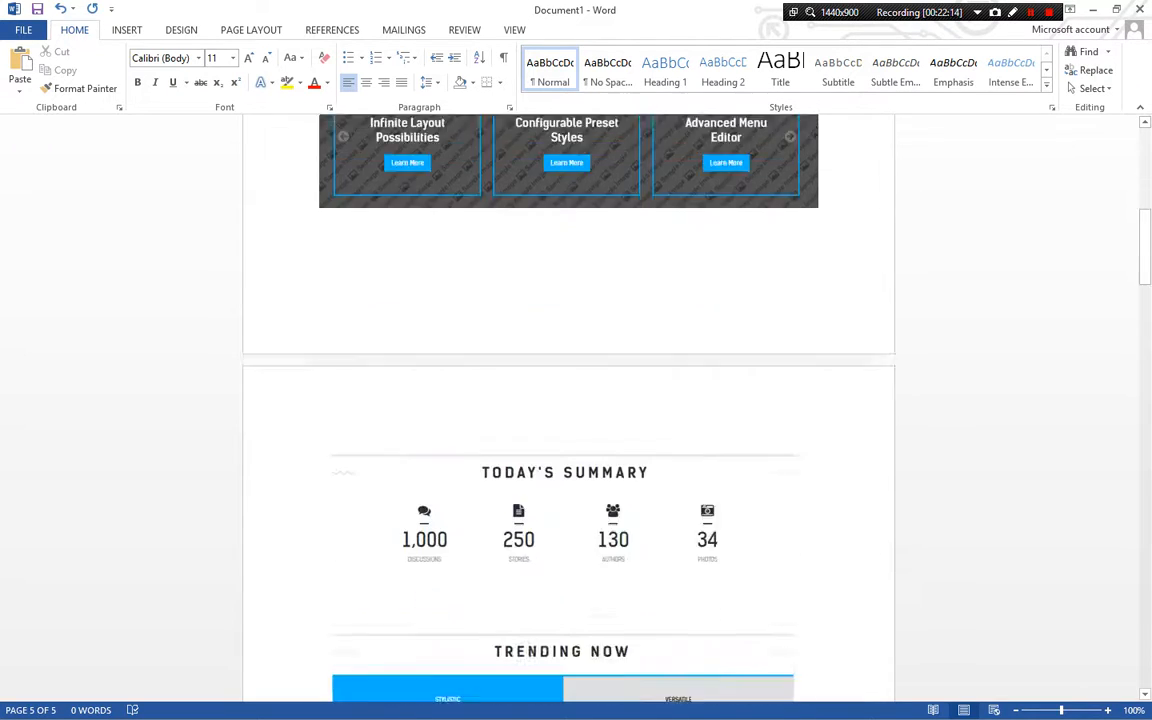
scroll(568, 420, "down", 15)
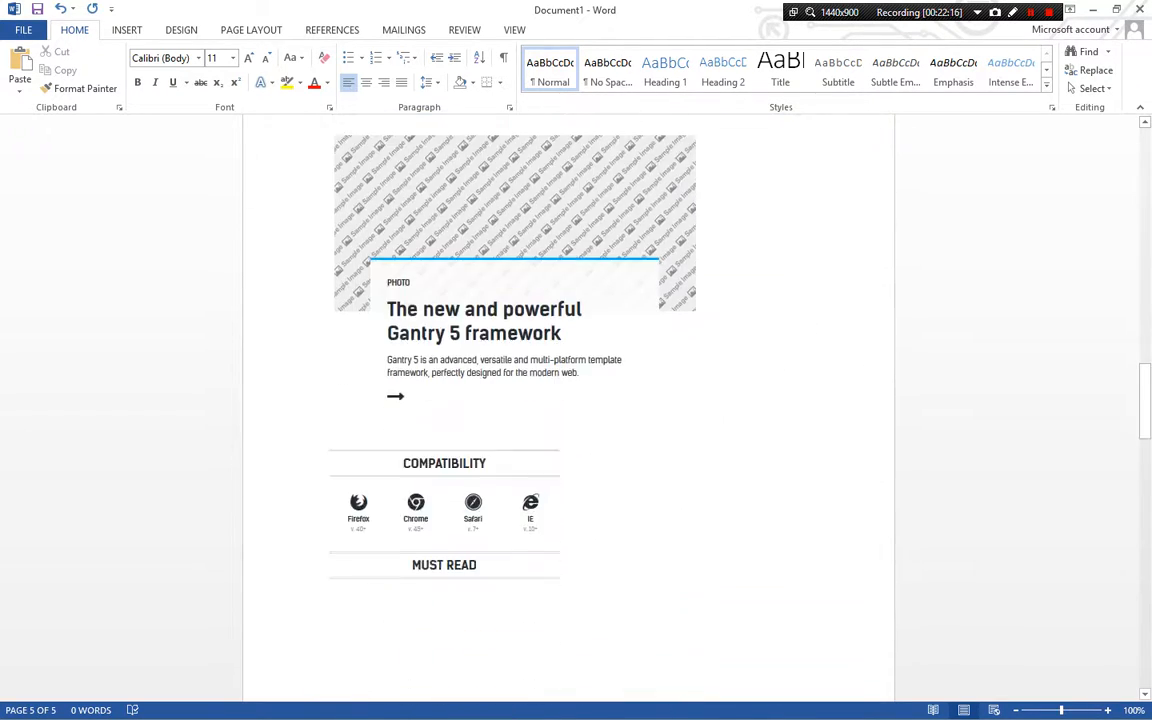
scroll(568, 420, "down", 15)
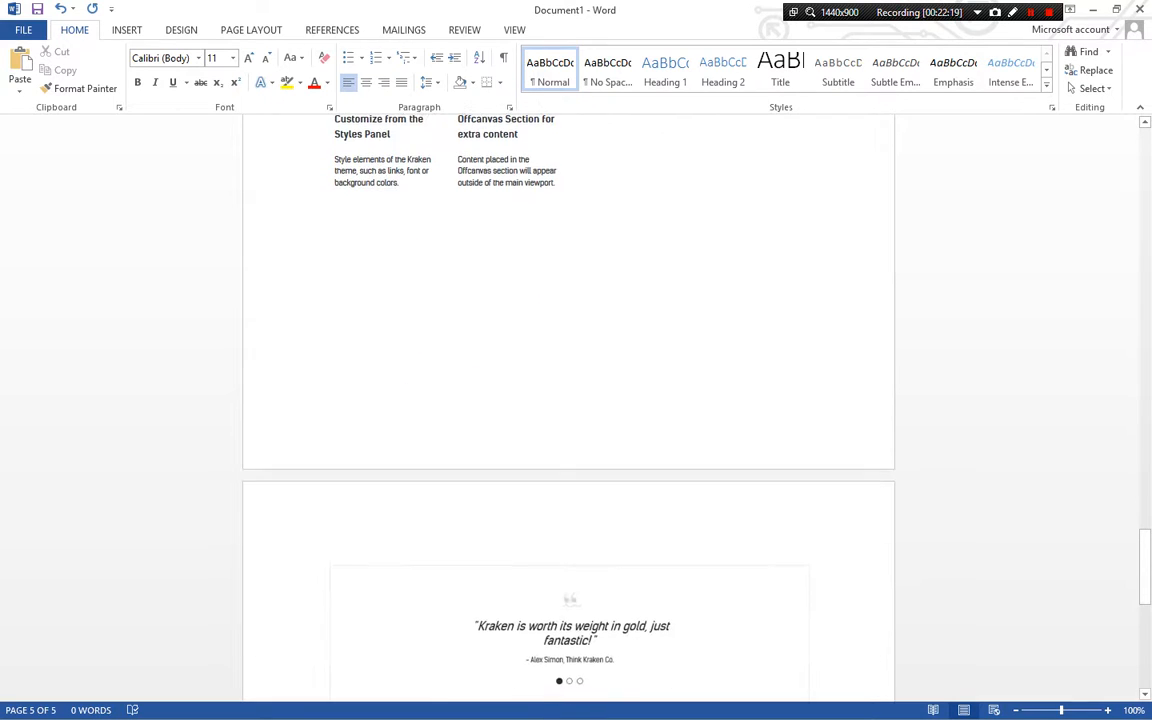
scroll(568, 420, "down", 3)
left_click_drag(1145, 587, 1145, 165)
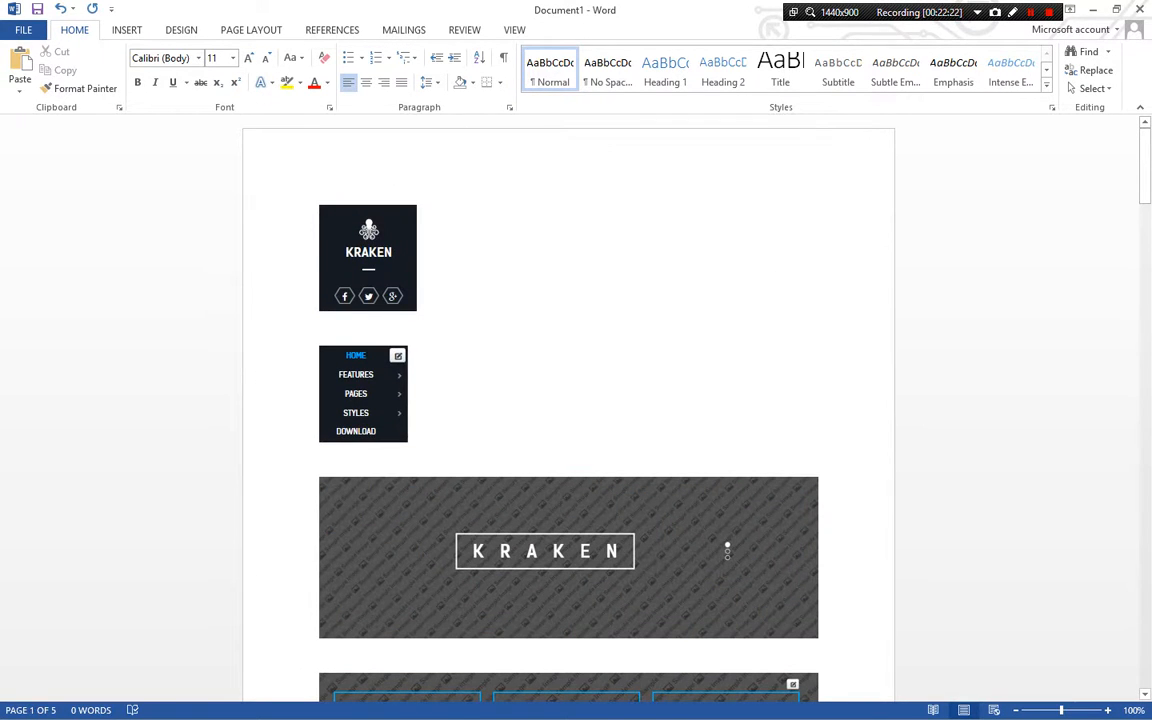
Open the Contact page from the Pages menu and browse its layout
key("alt+Tab")
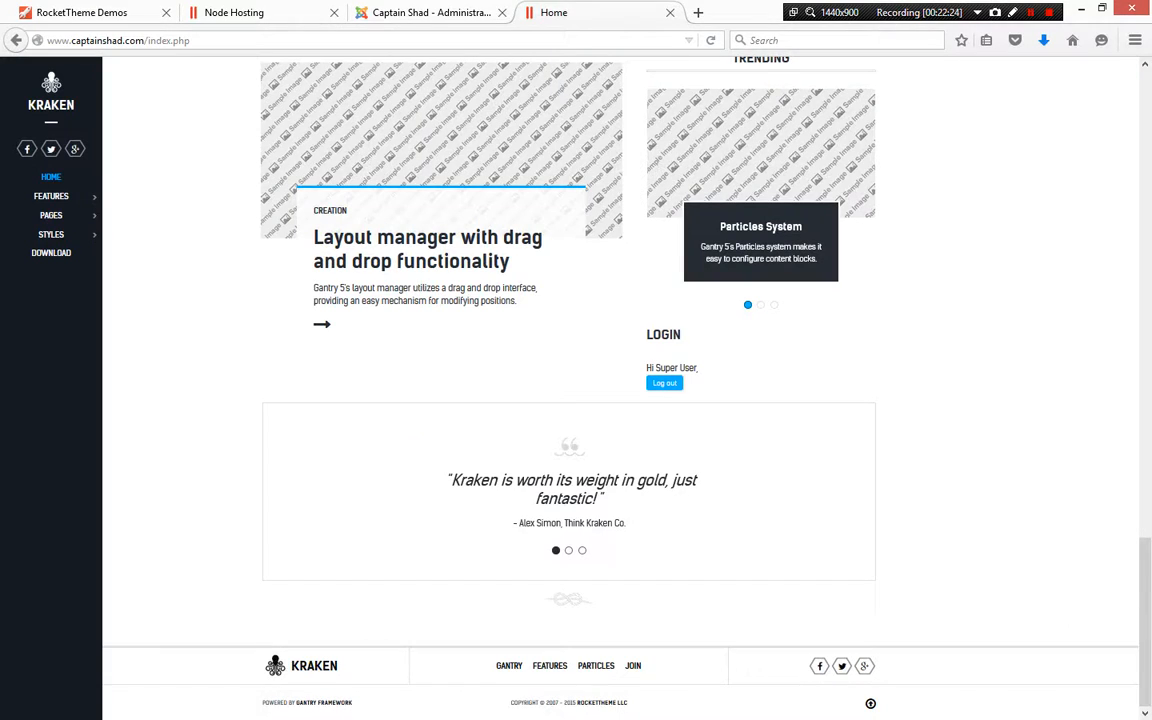
mouse_move(56, 216)
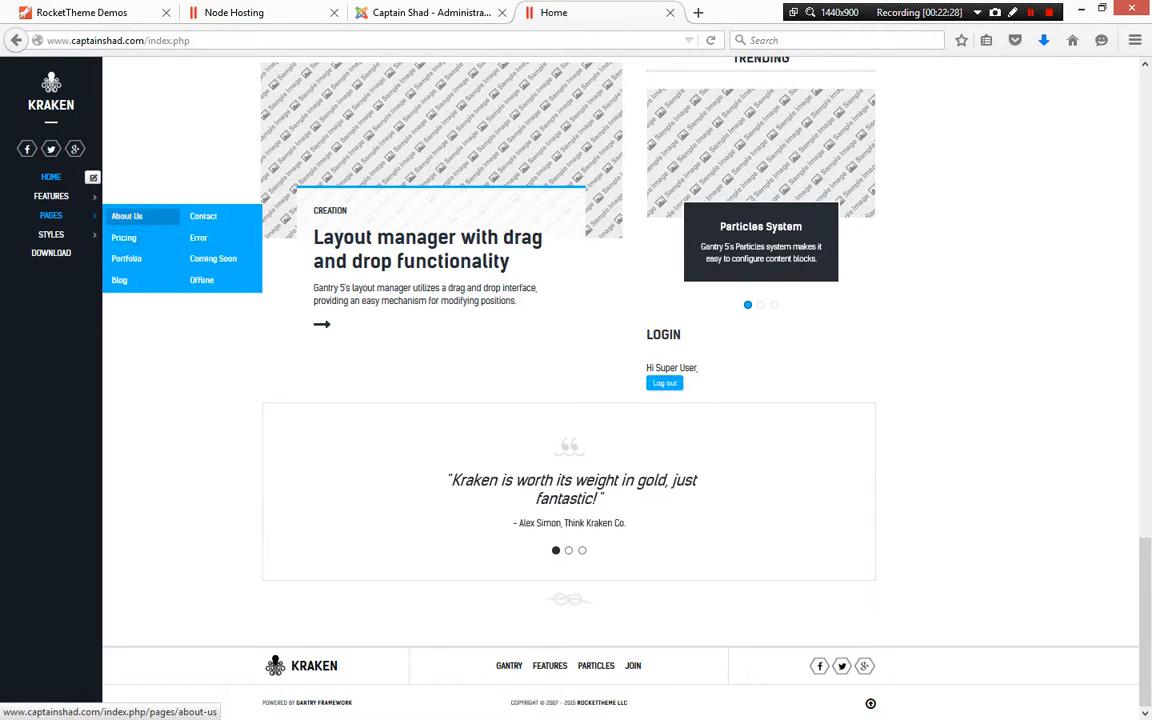
left_click(203, 216)
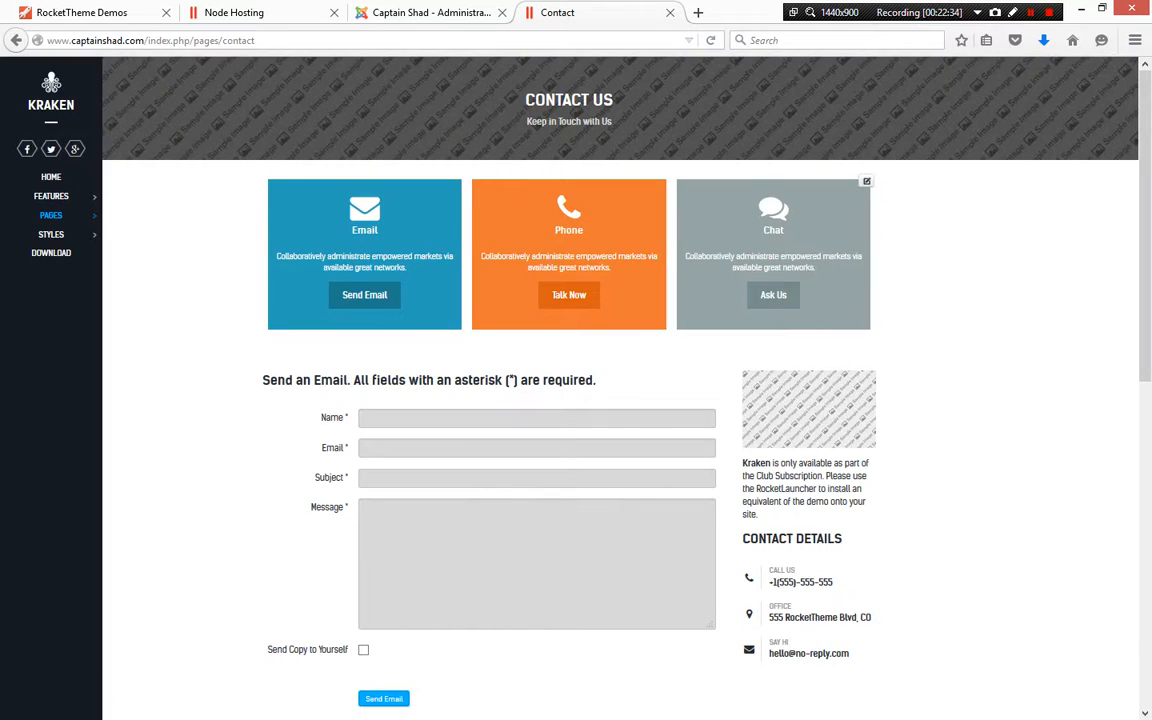
scroll(620, 400, "down", 1)
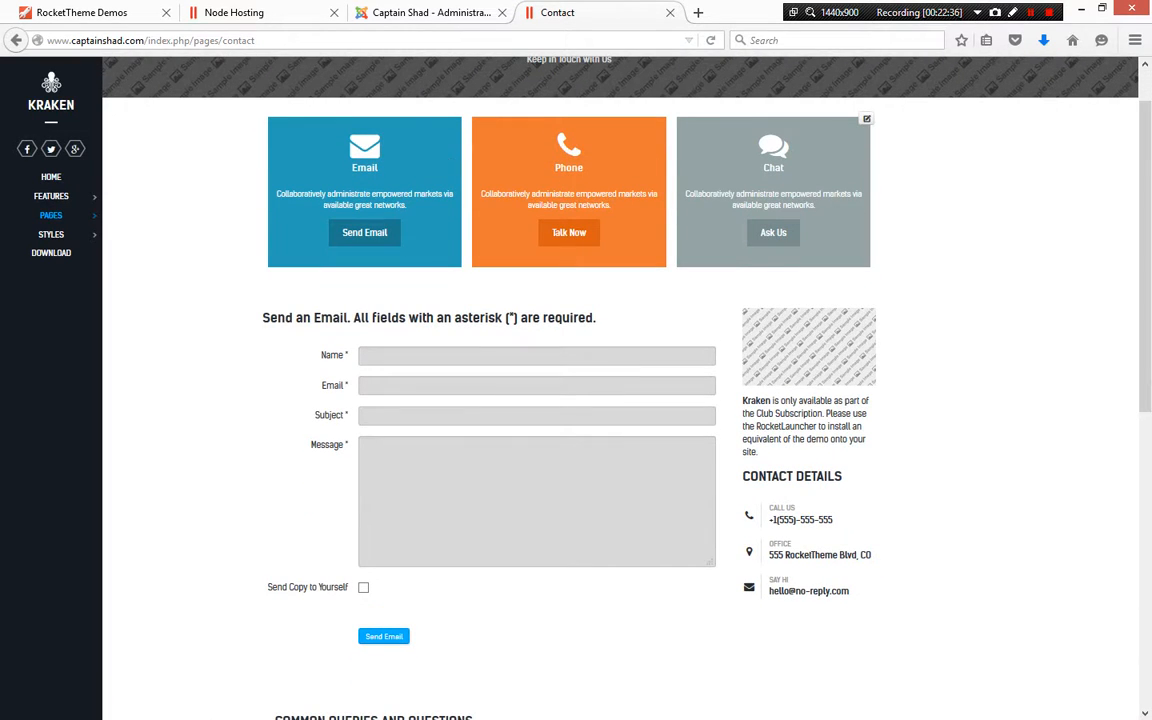
scroll(866, 120, "down", 7)
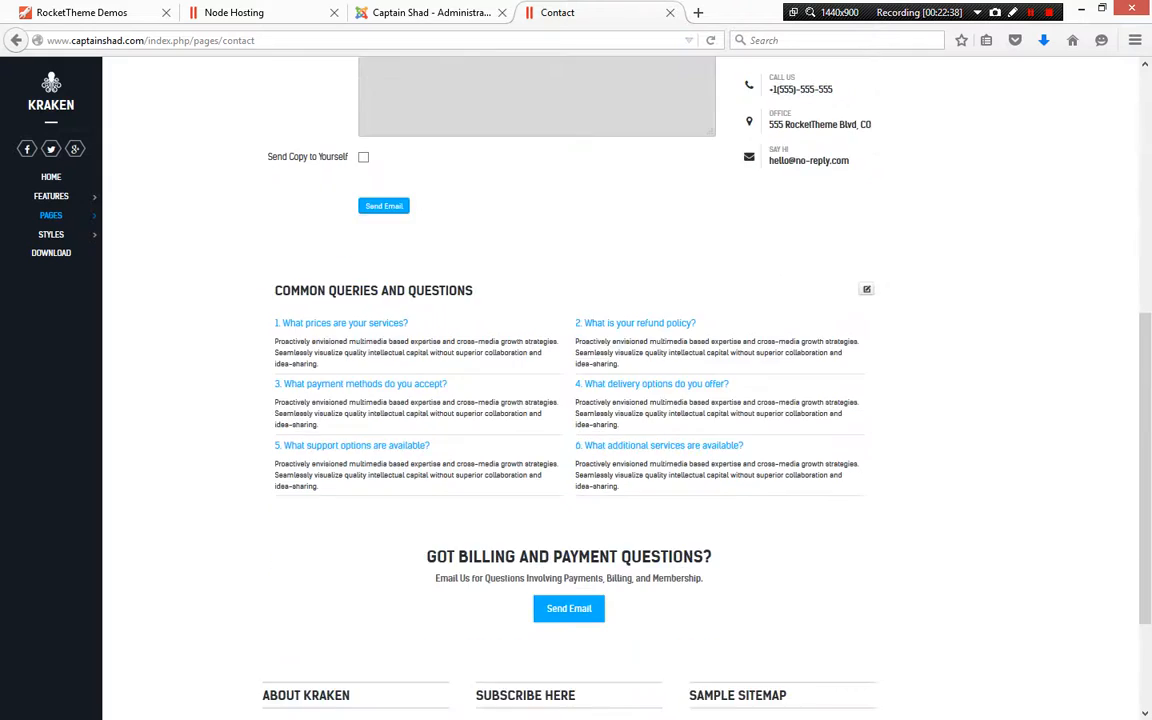
scroll(620, 400, "down", 2)
scroll(620, 400, "up", 4)
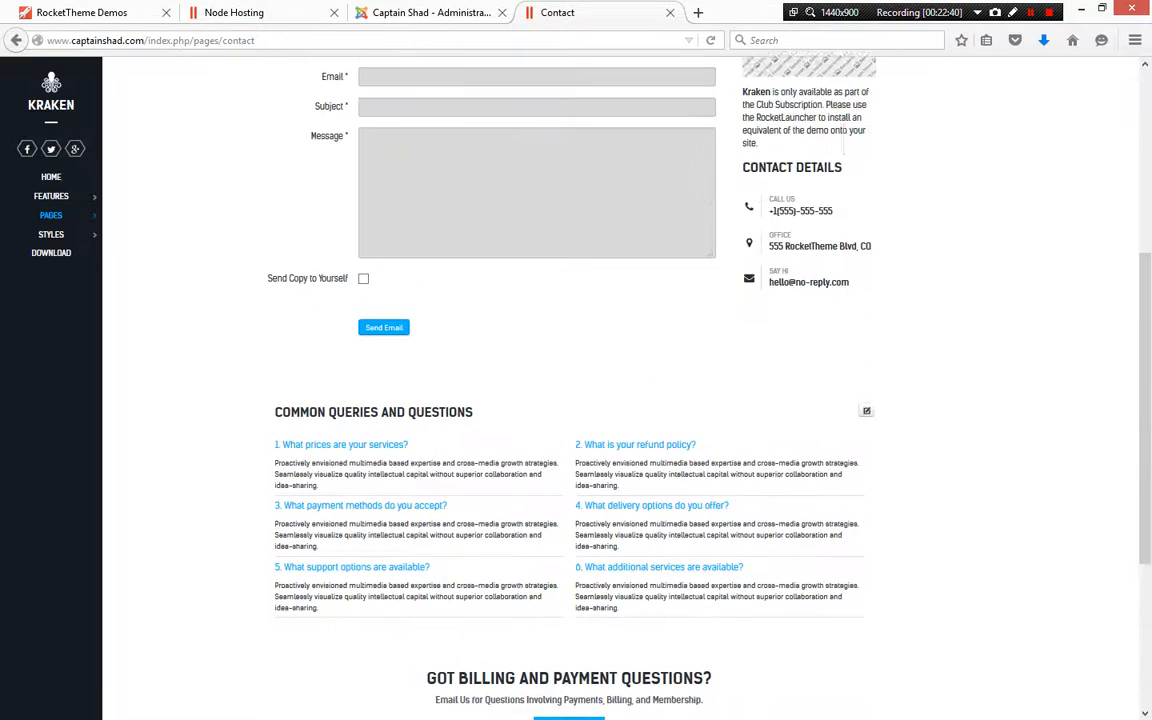
scroll(620, 400, "up", 1)
scroll(620, 400, "up", 3)
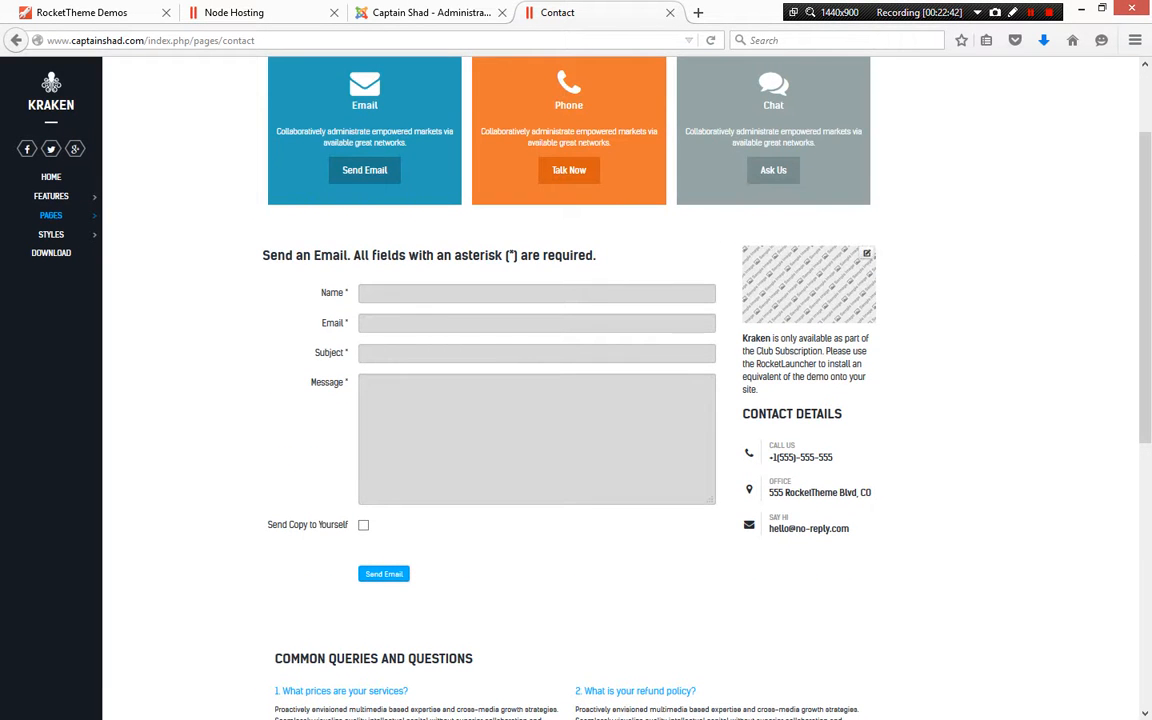
Compare the header and showcase captures in the Word document with the homepage
key("alt+Tab")
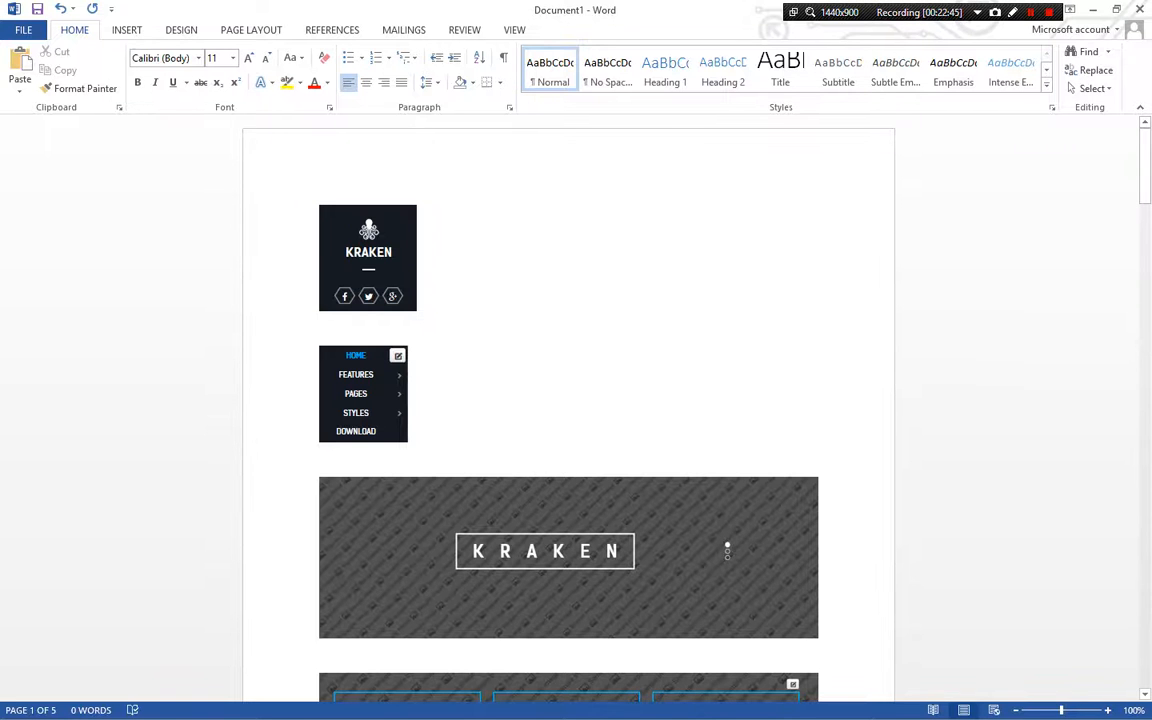
scroll(568, 400, "down", 6)
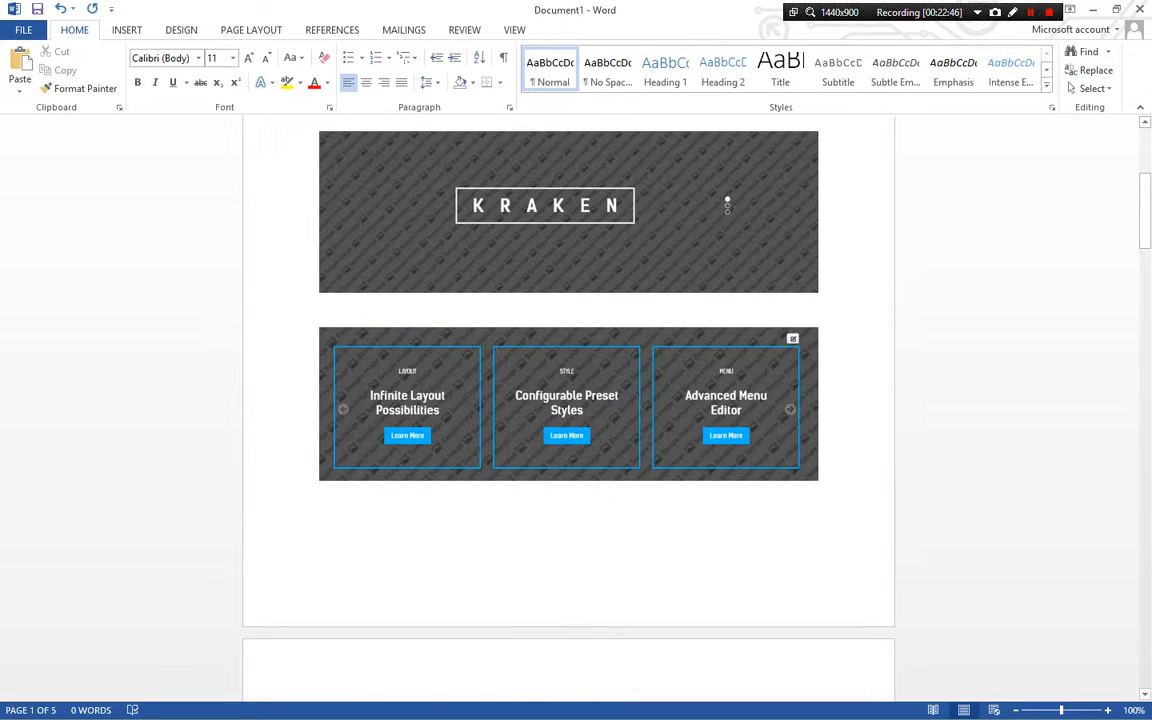
scroll(568, 400, "up", 1)
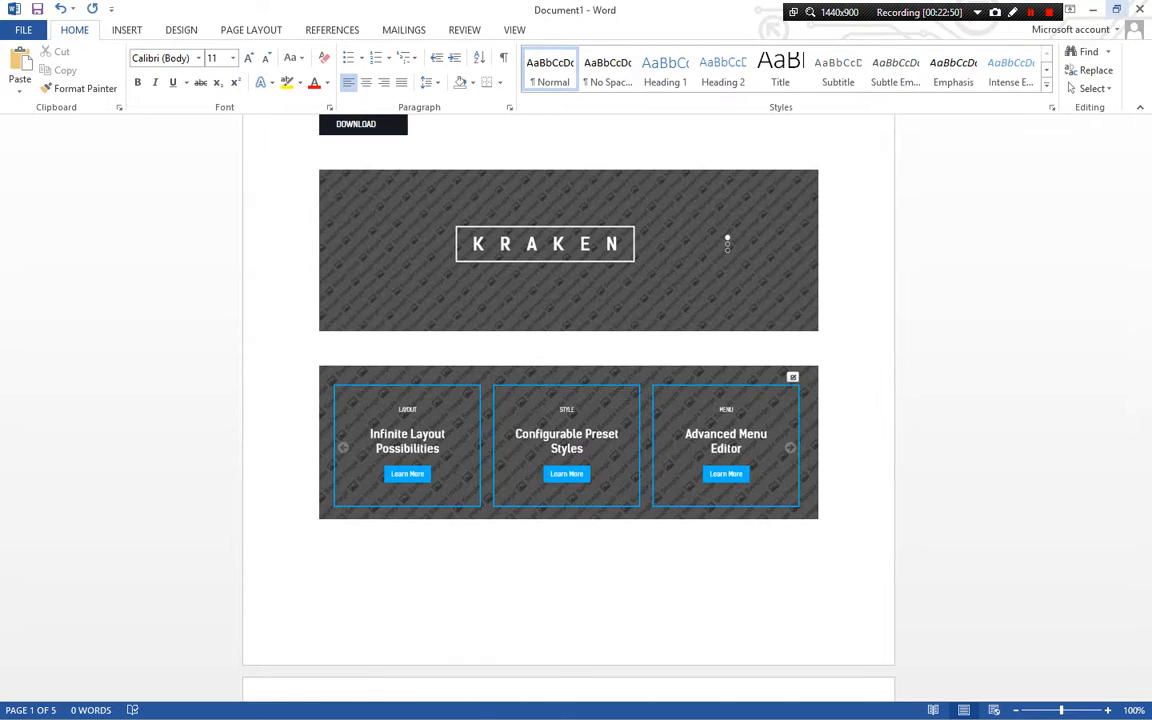
key("alt+Tab")
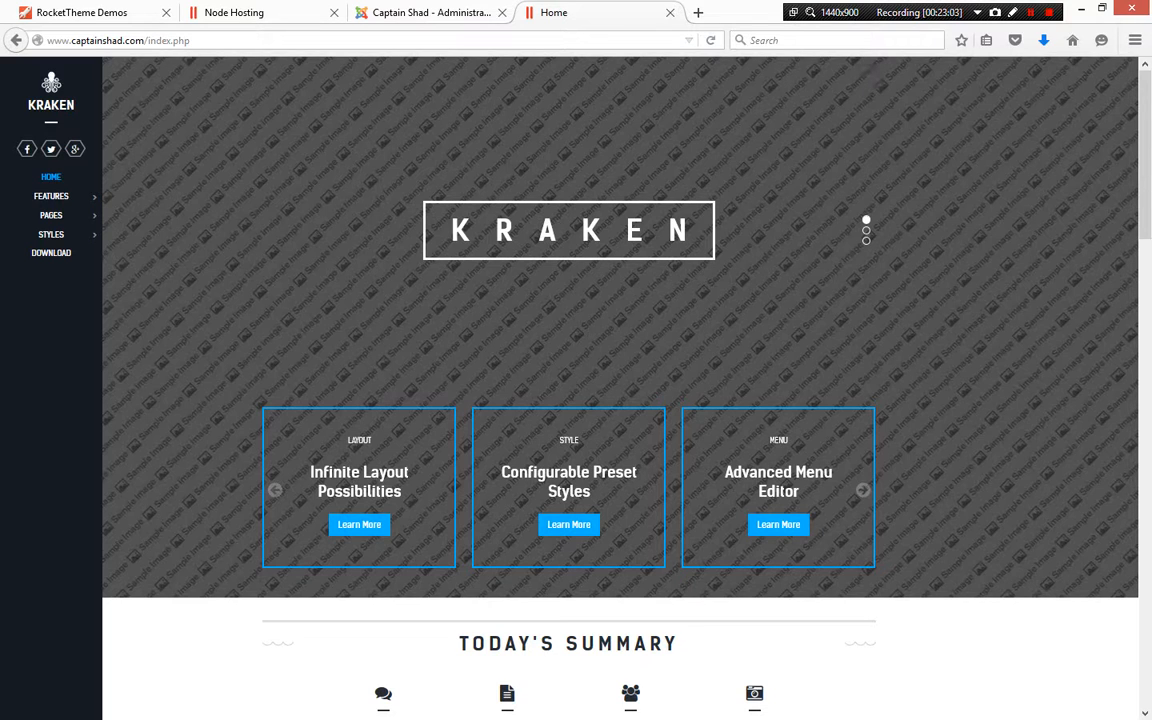
key("alt+Tab")
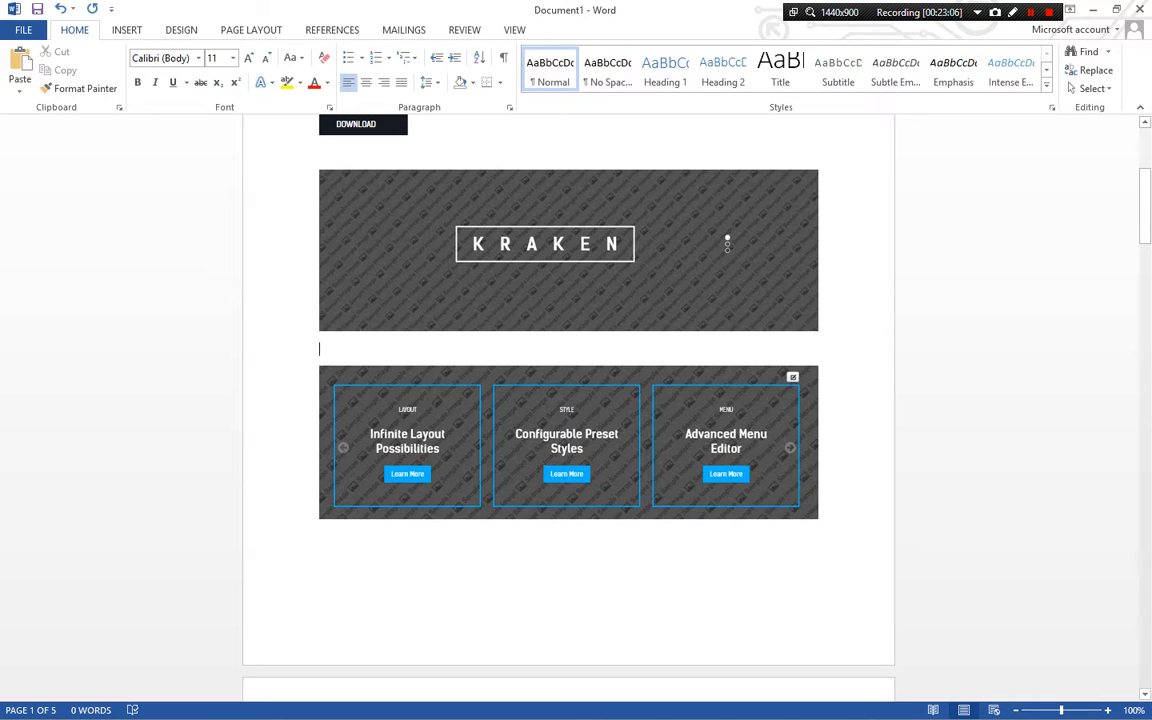
scroll(568, 400, "down", 4)
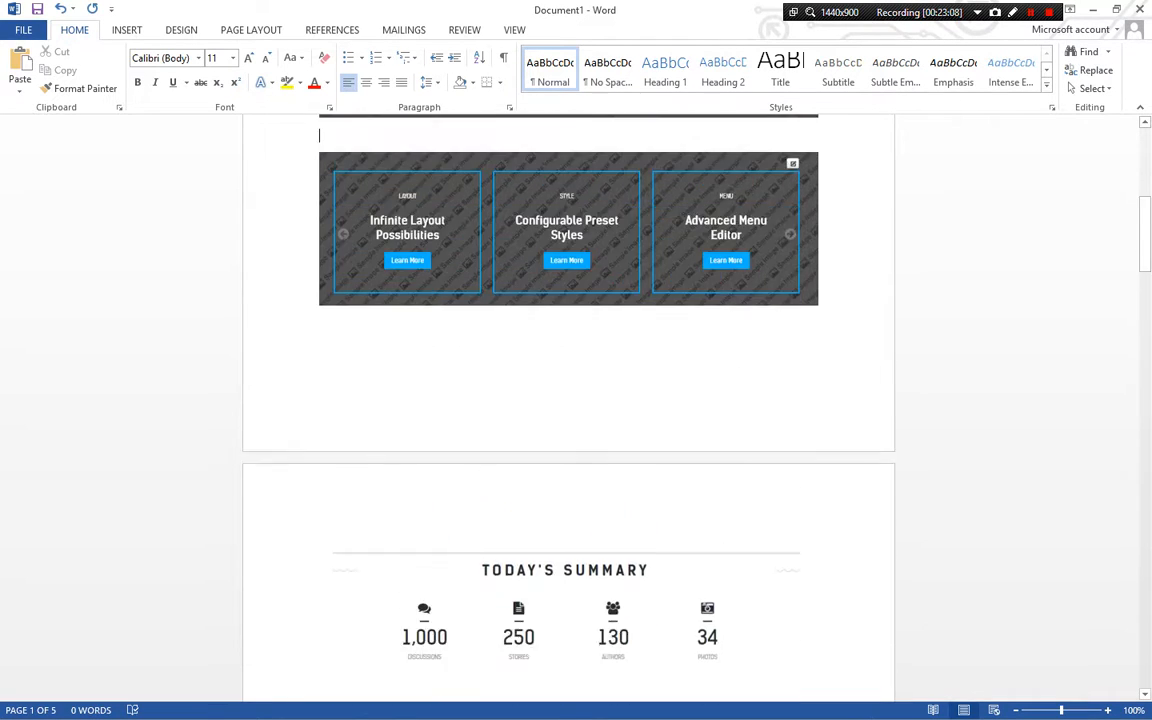
scroll(568, 400, "up", 4)
scroll(568, 400, "up", 1)
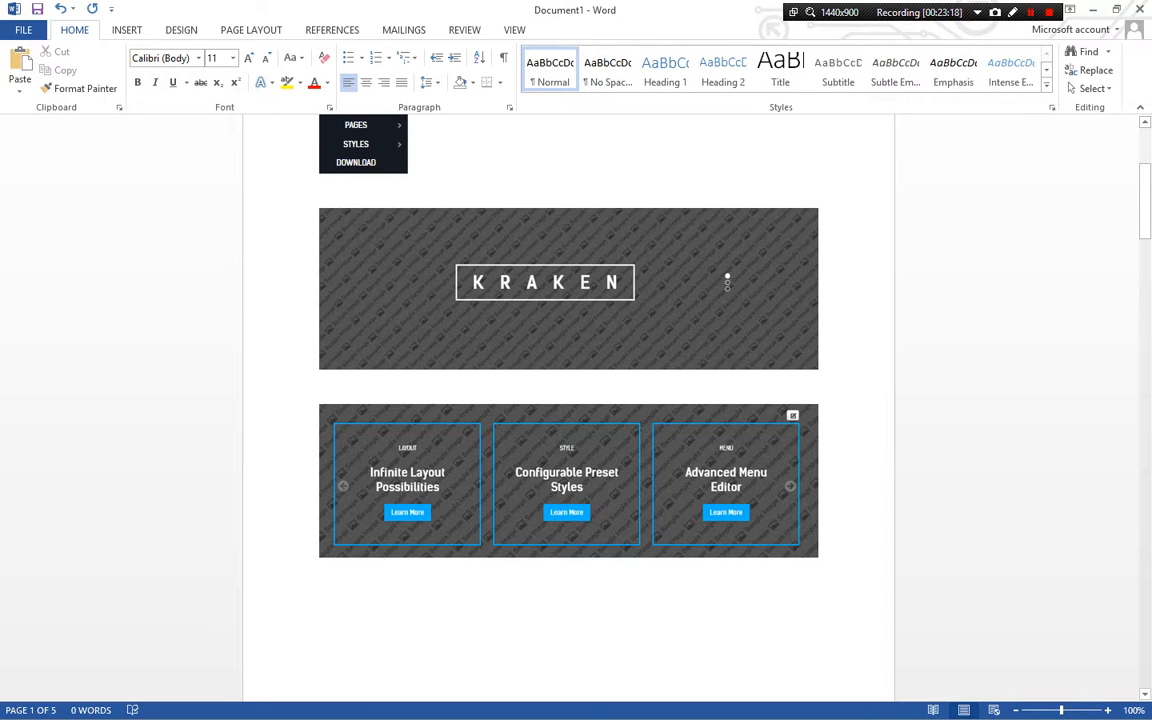
Label the header capture in the Word document as Module 333, matching its module ID on the site
key("alt+Tab")
mouse_move(866, 78)
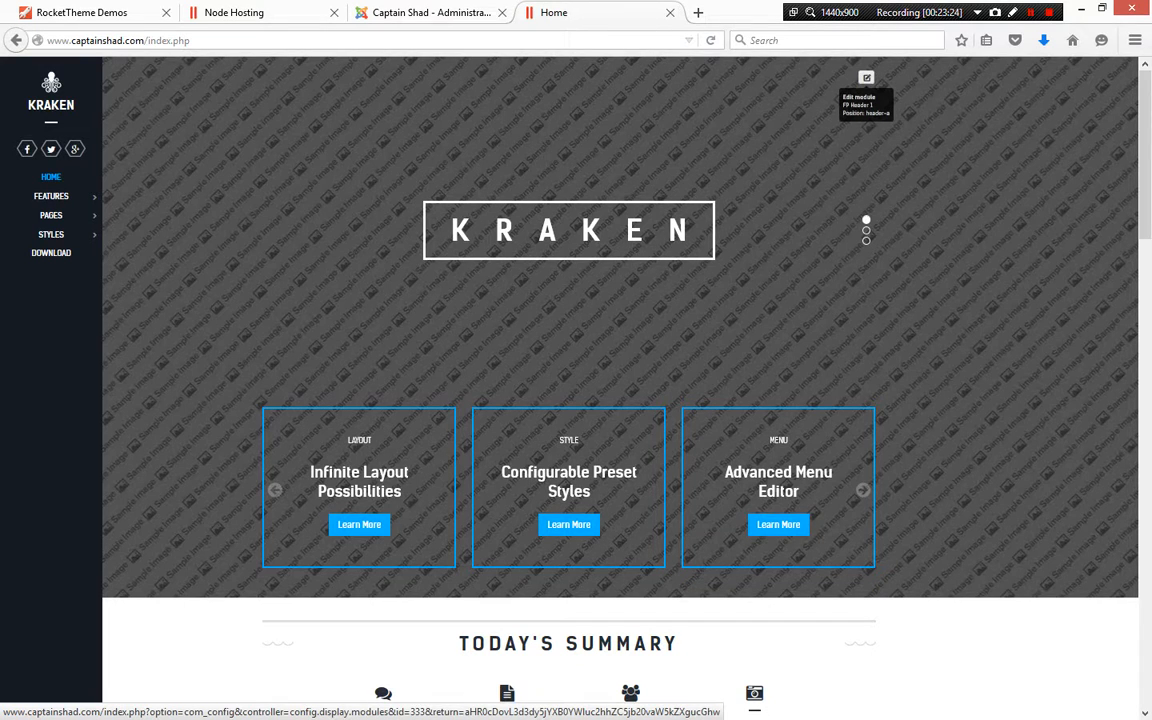
key("alt+Tab")
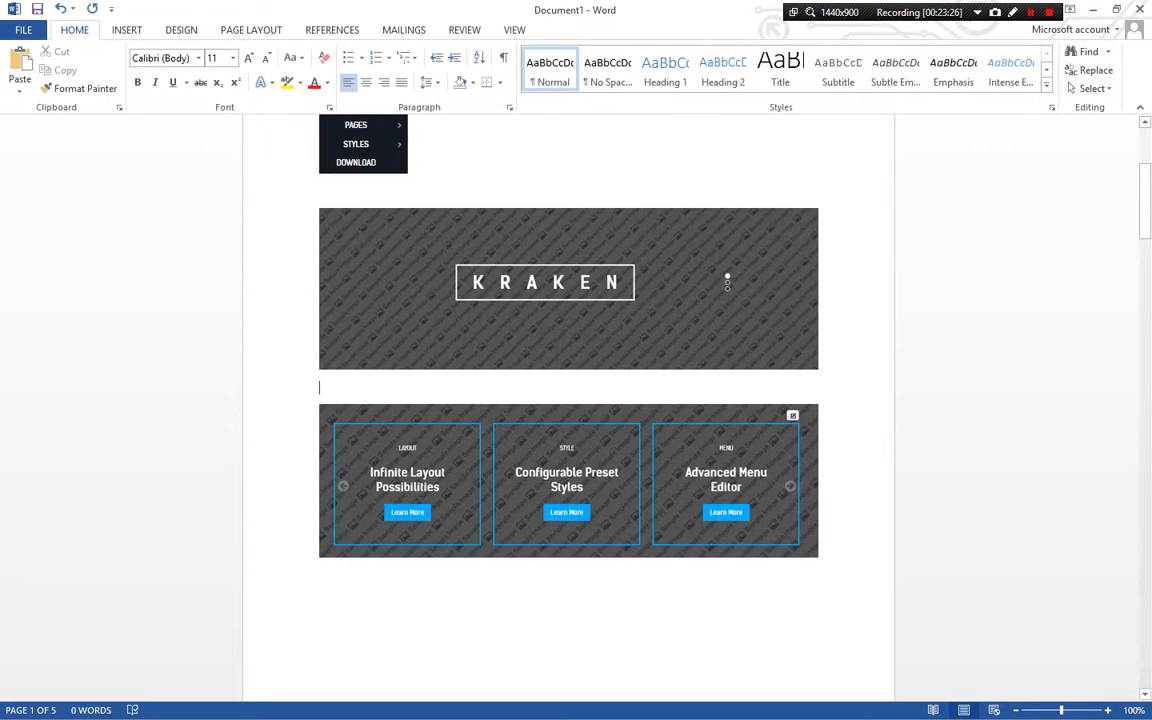
type("Module 333")
Label the showcase capture below it as Module 334
key("alt+Tab")
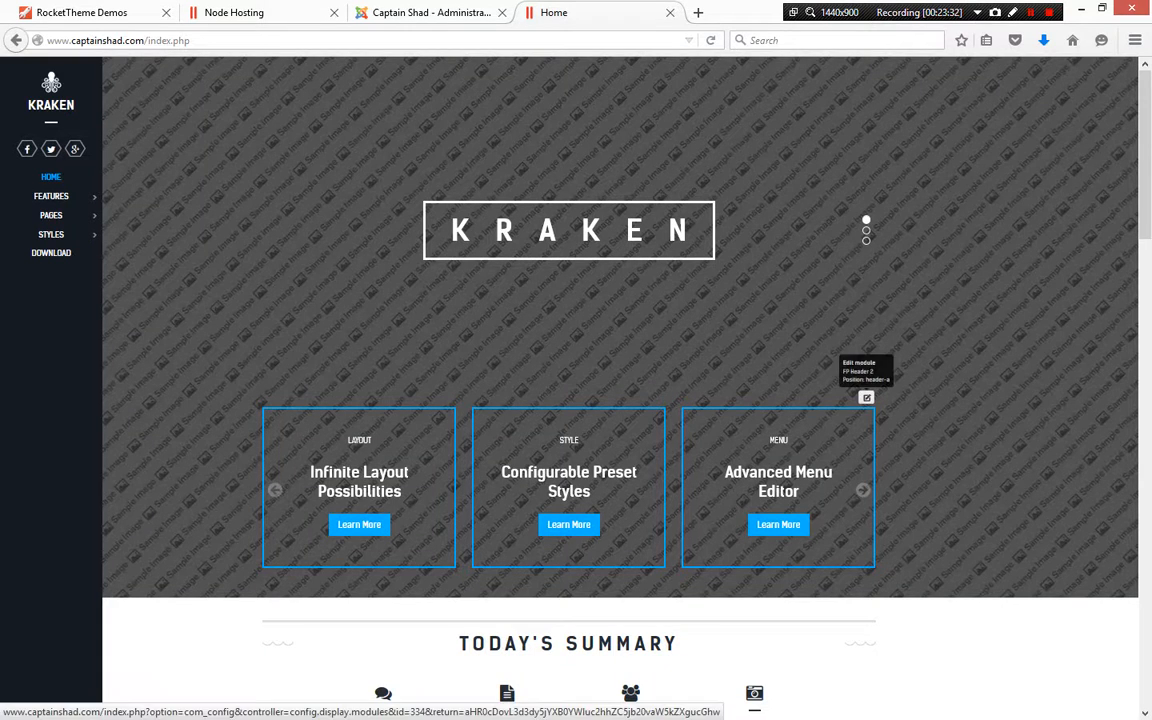
key("alt+Tab")
key("ctrl+v")
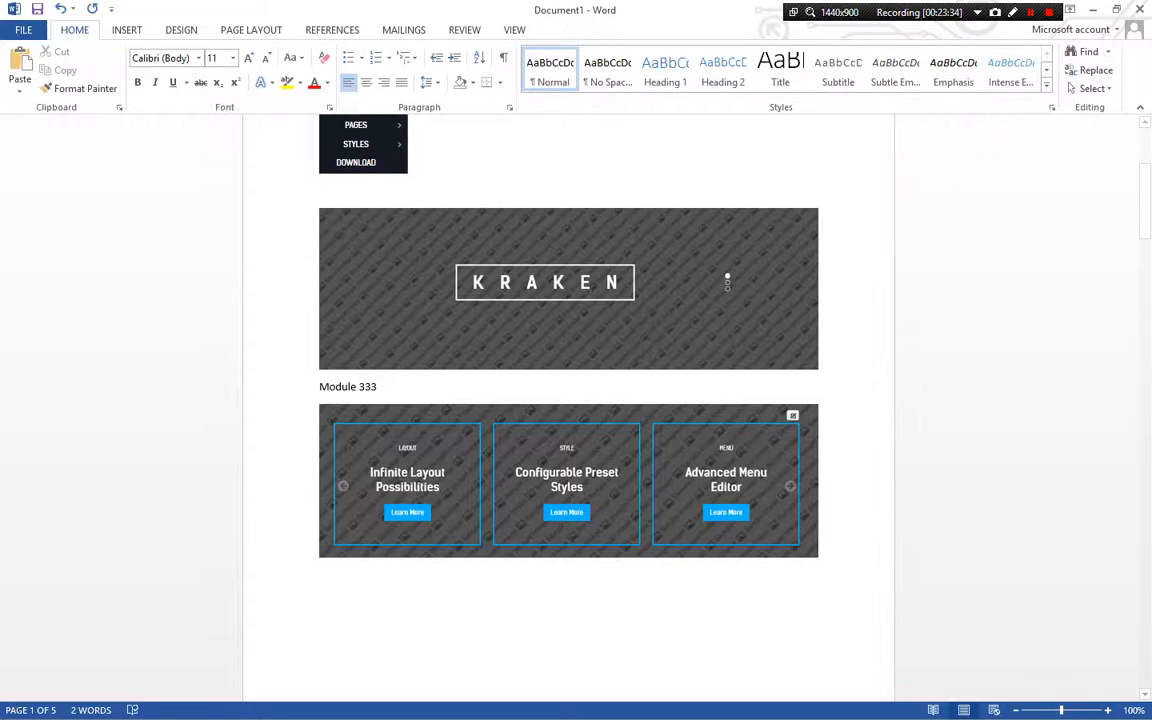
type("Module 334")
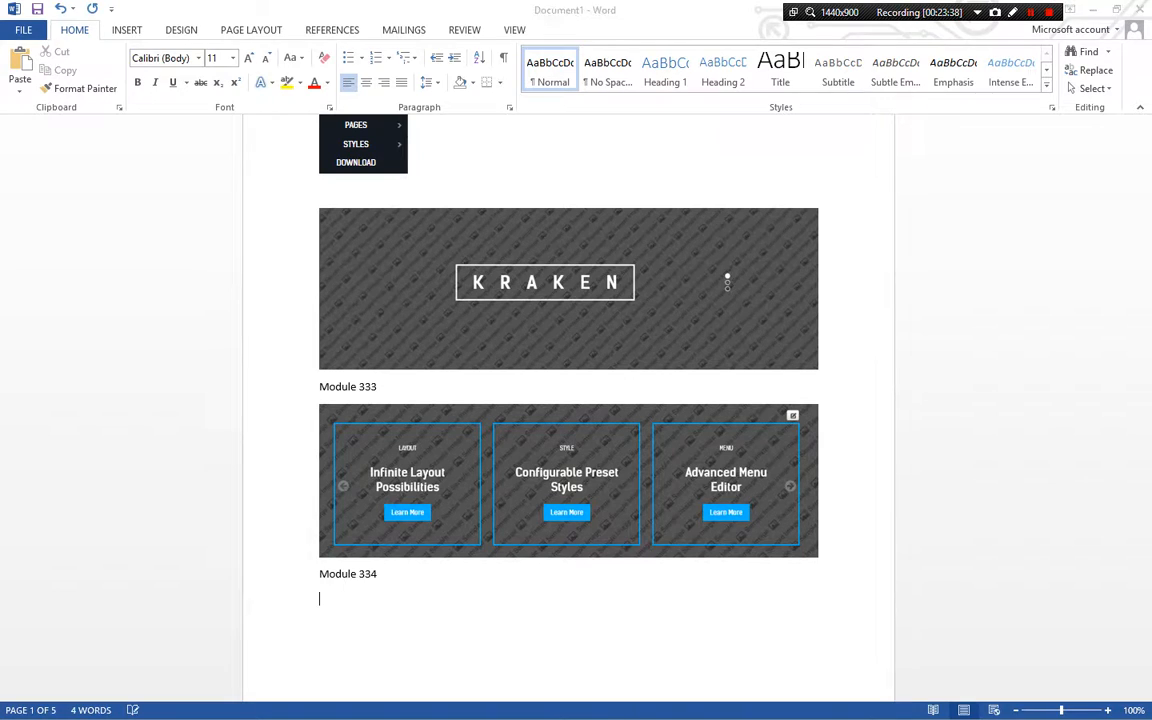
Paste a capture of the Today's Summary section into the Word document below Module 334
key("alt+Tab")
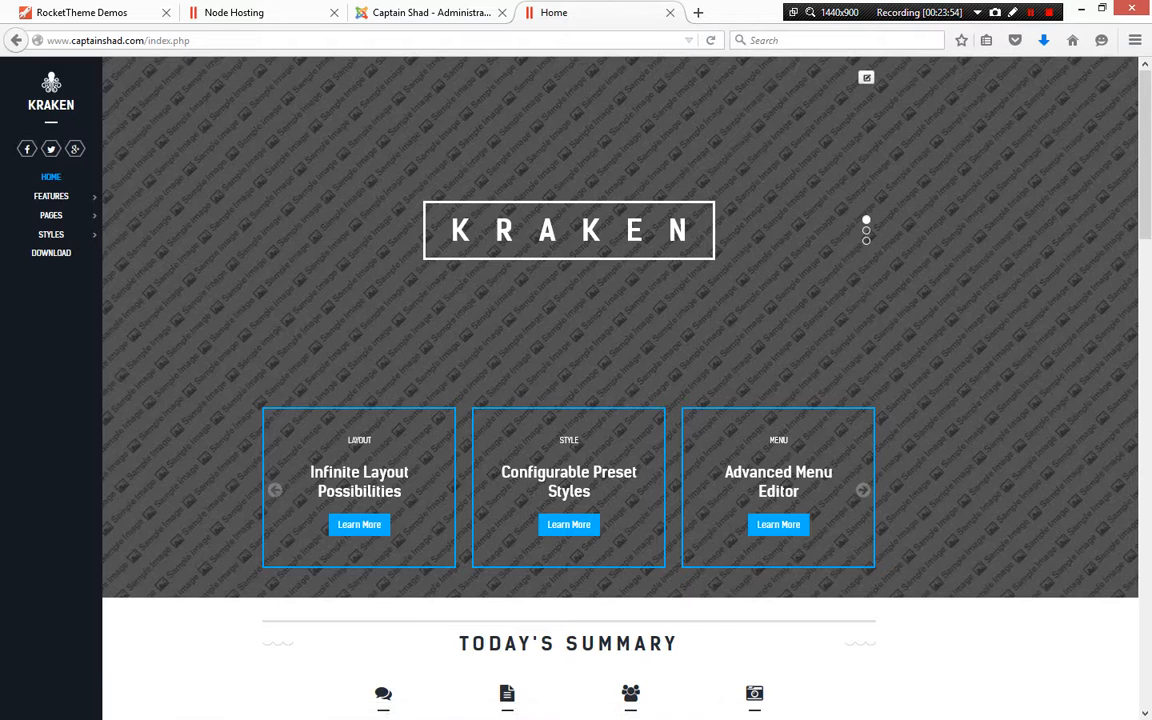
scroll(866, 397, "down", 3)
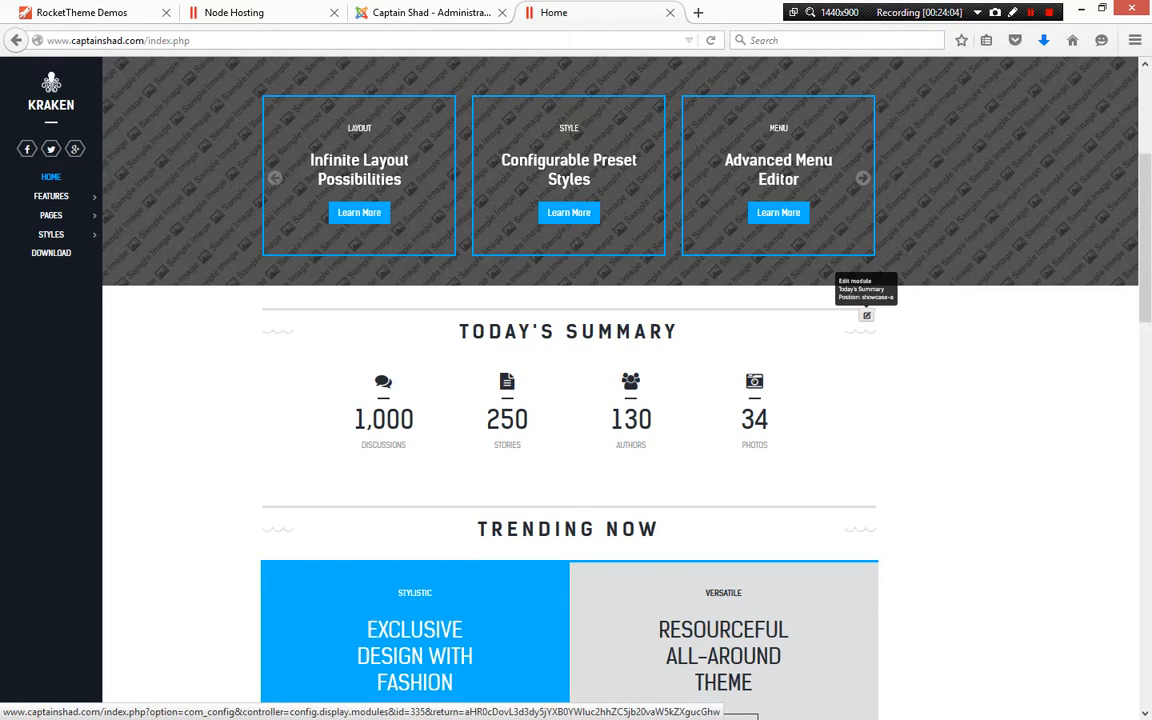
key("alt+Tab")
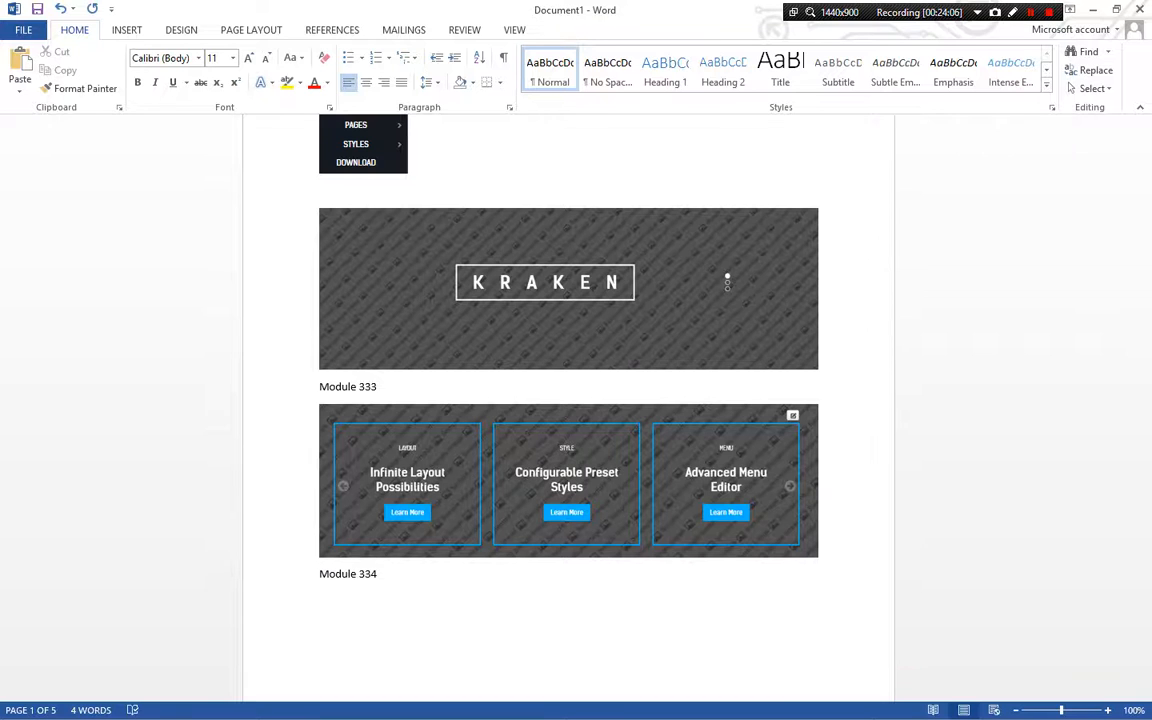
key("Return")
key("ctrl+v")
Label the Today's Summary capture as Module 335 on a new line beneath it
scroll(568, 400, "down", 3)
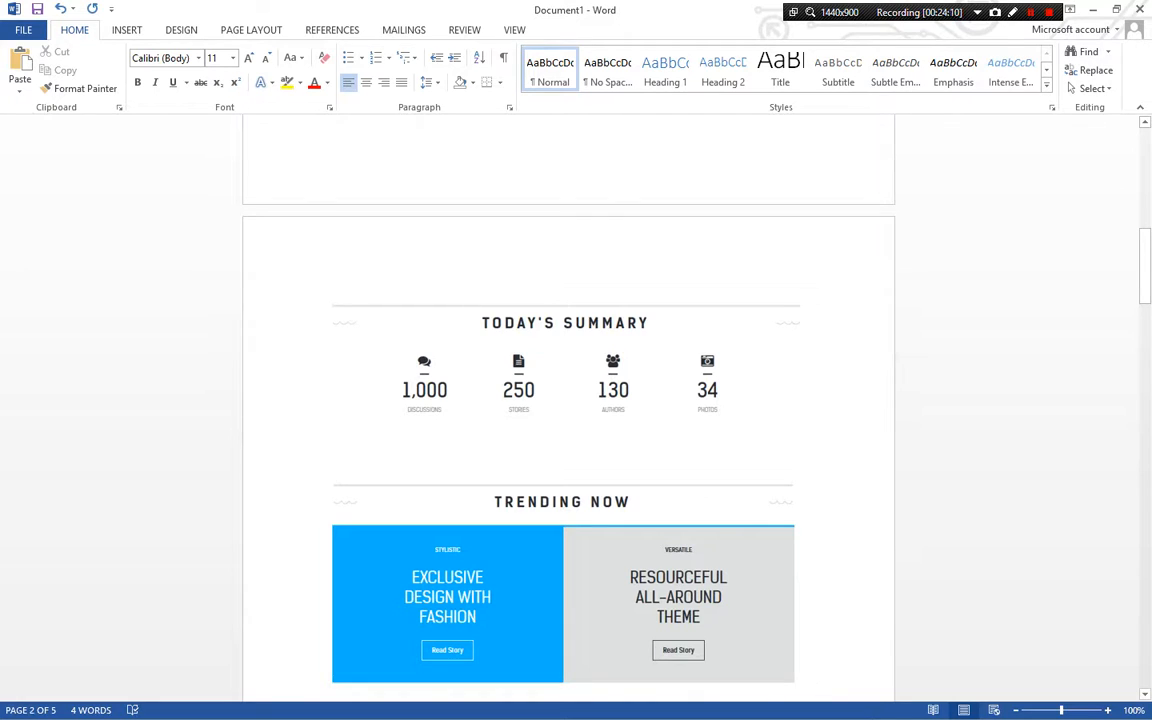
left_click(568, 365)
left_click(820, 430)
key("Return")
type("Module 3")
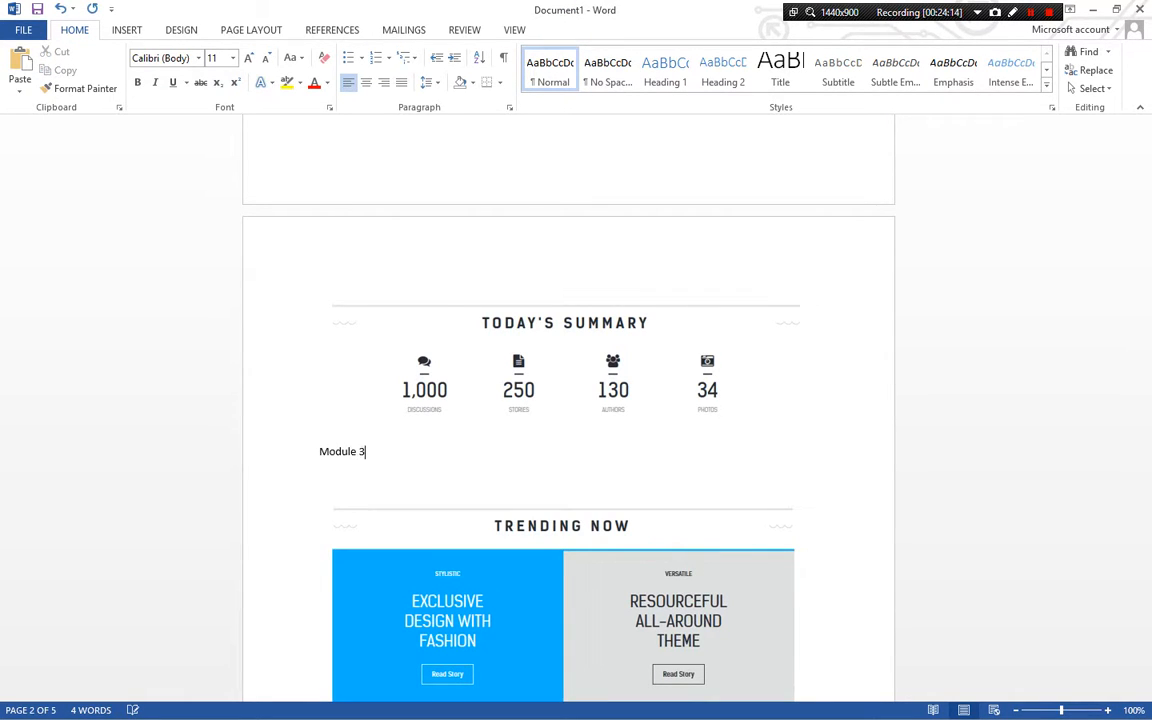
type("35")
key("Return")
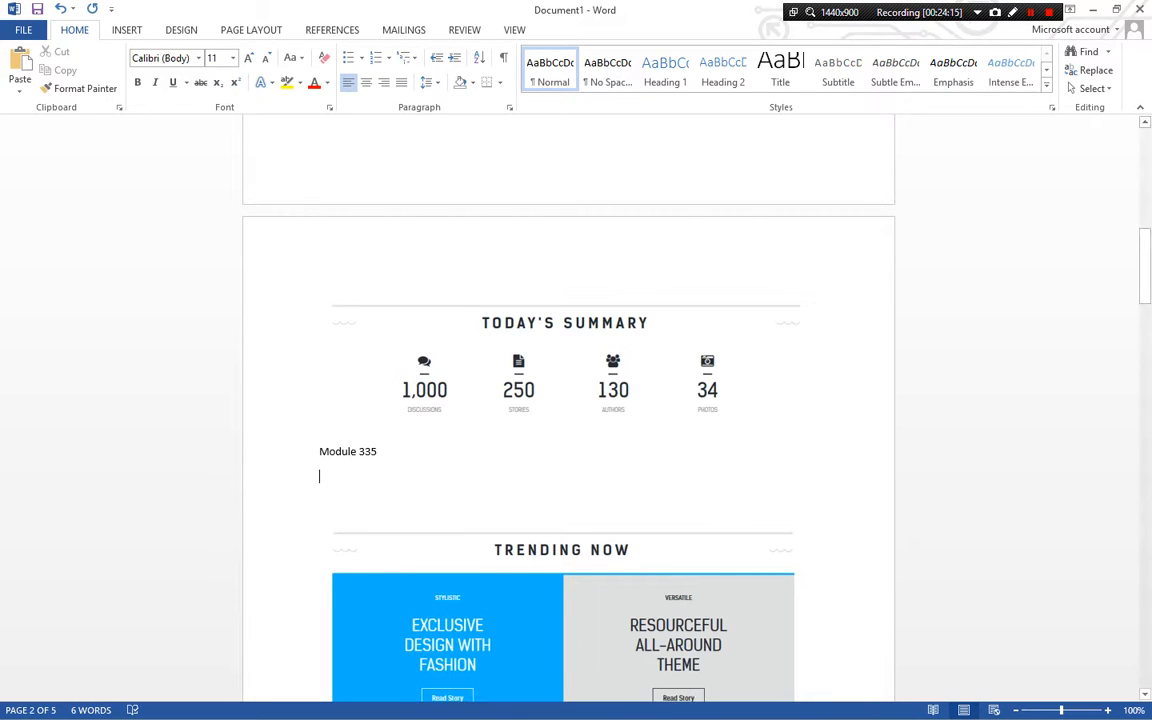
Inspect the homepage header element with the browser's developer tools
scroll(568, 400, "up", 3)
scroll(728, 314, "up", 10)
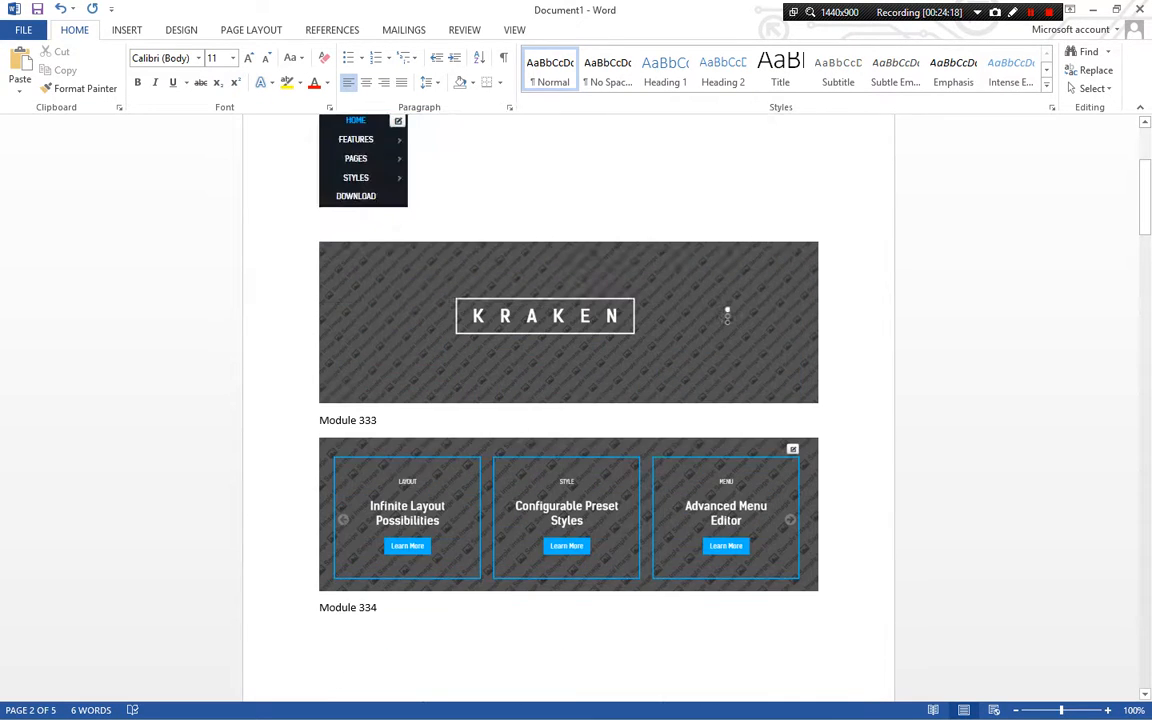
key("alt+Tab")
scroll(568, 400, "up", 5)
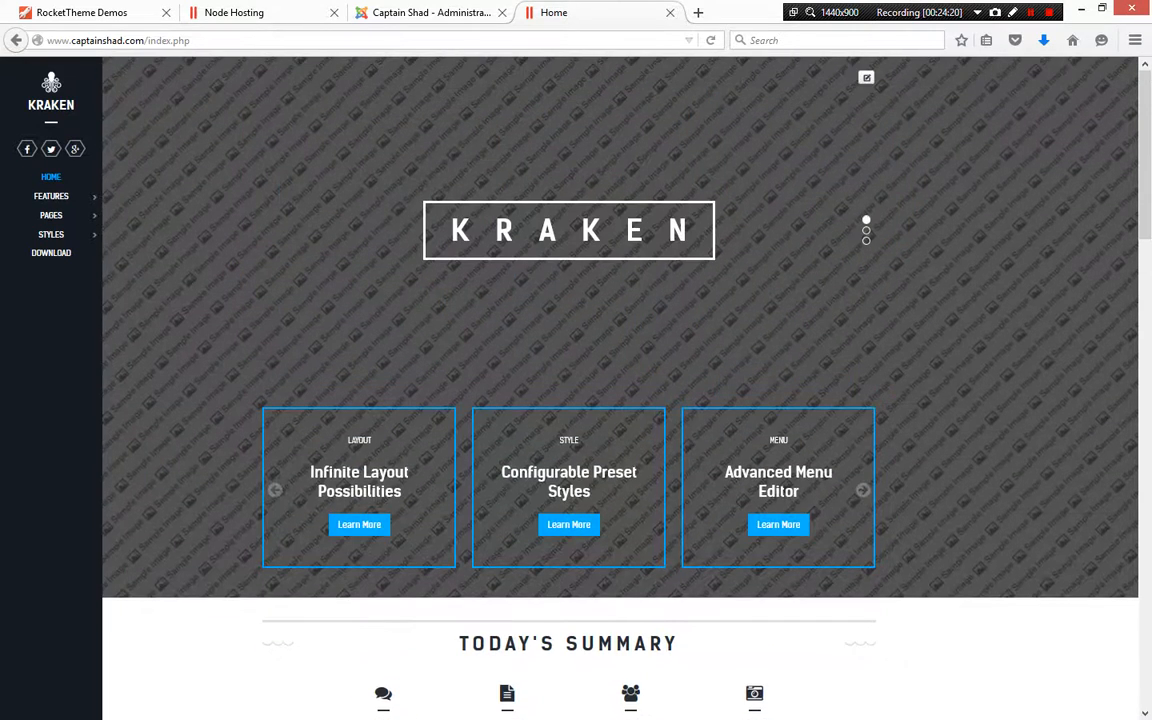
right_click(261, 194)
left_click(329, 332)
right_click(206, 164)
left_click(272, 303)
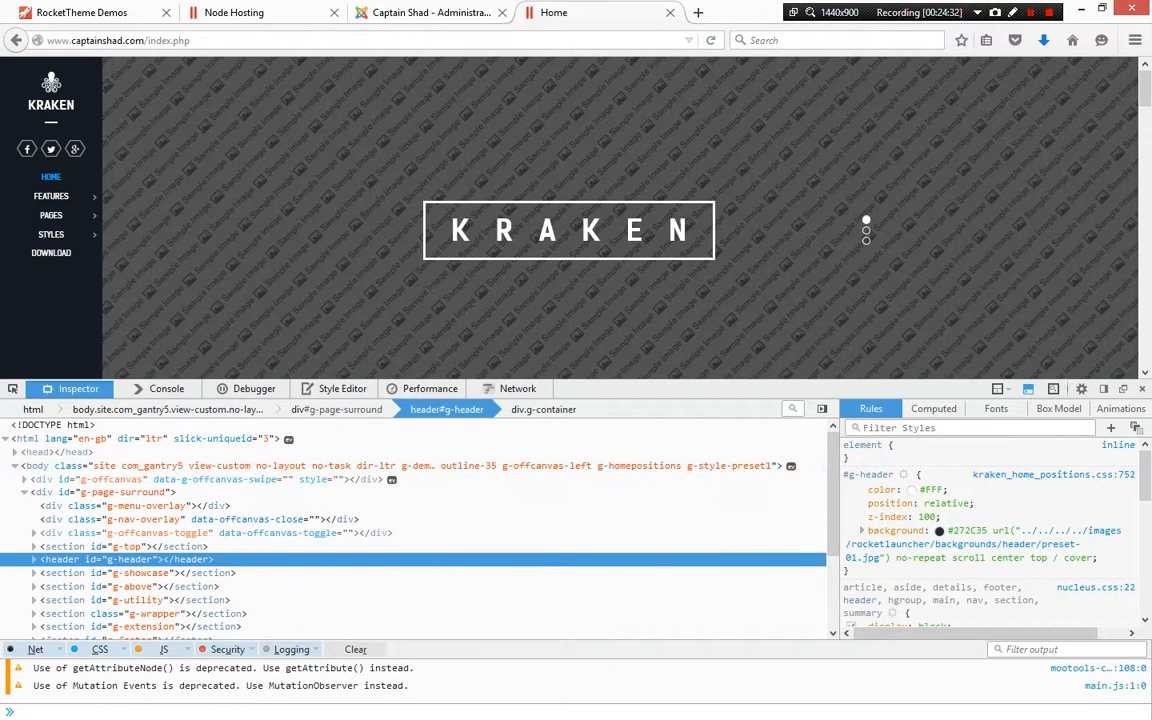
mouse_move(1000, 531)
key("F12")
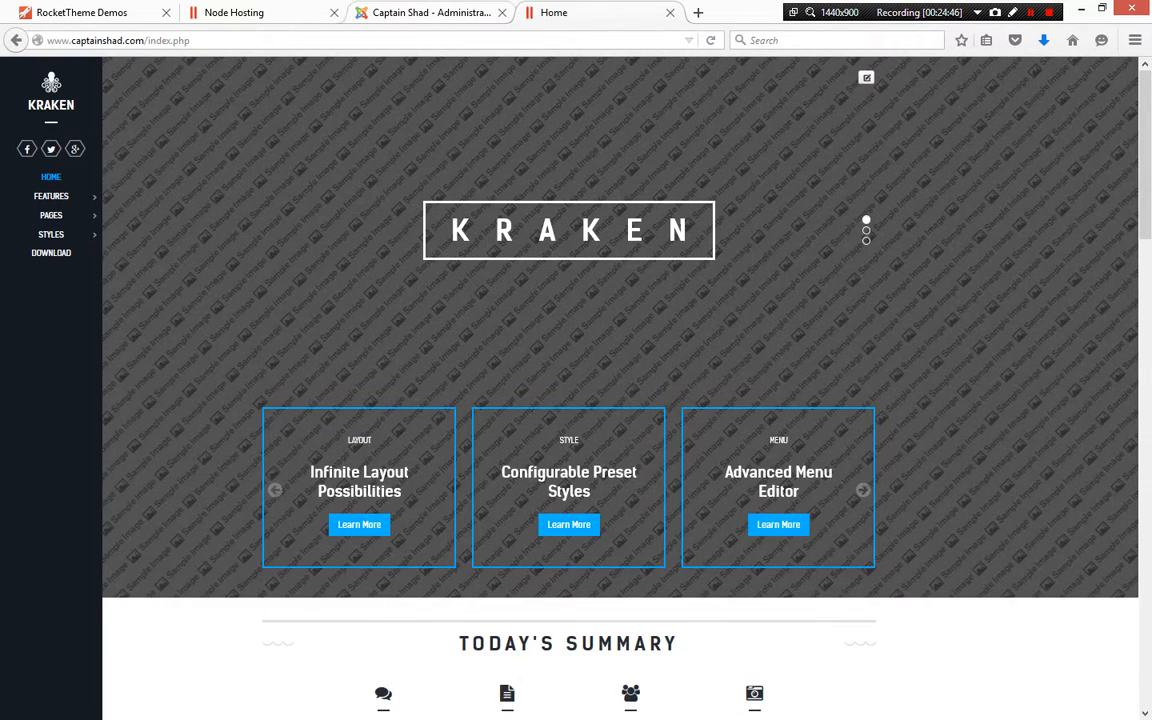
Zoom the administrator page in and open the Templates: Styles list
left_click(430, 12)
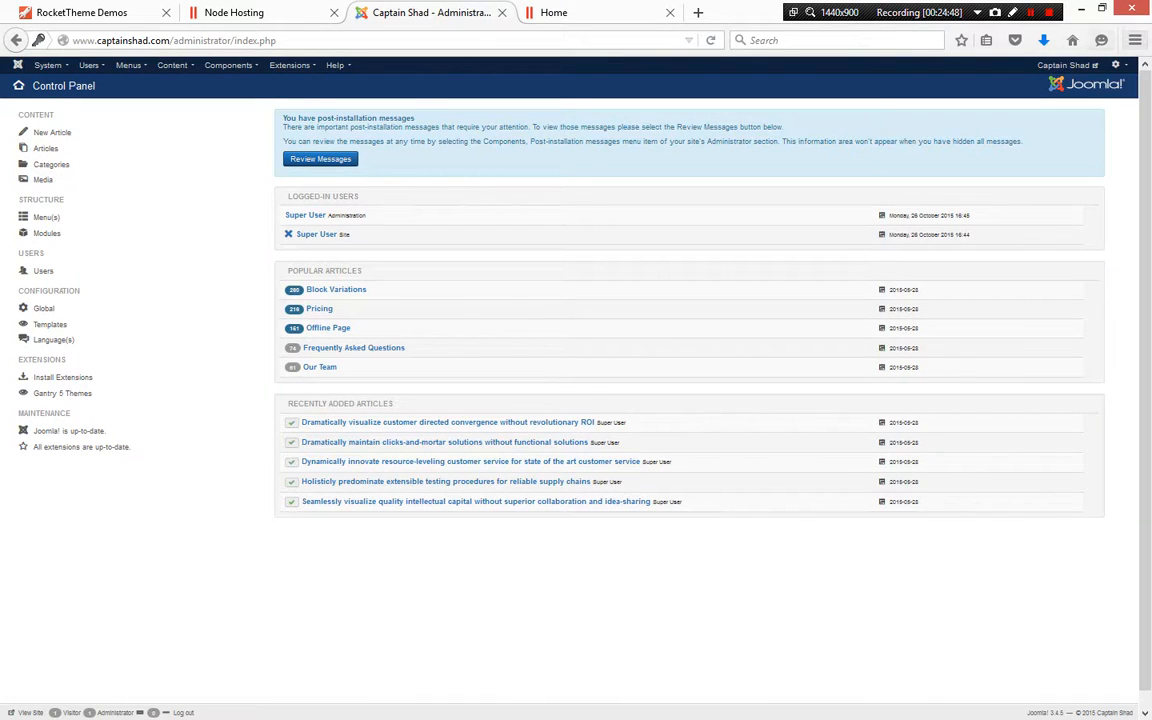
left_click(1135, 40)
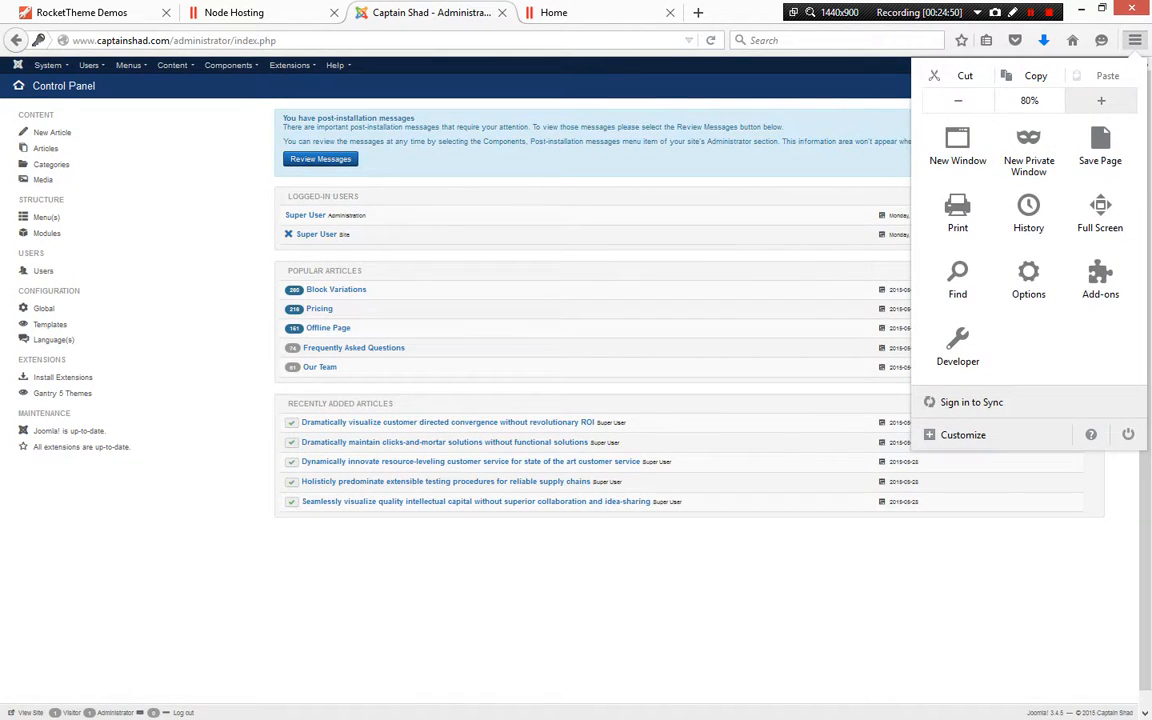
left_click(1101, 100)
left_click(1101, 100)
left_click(68, 194)
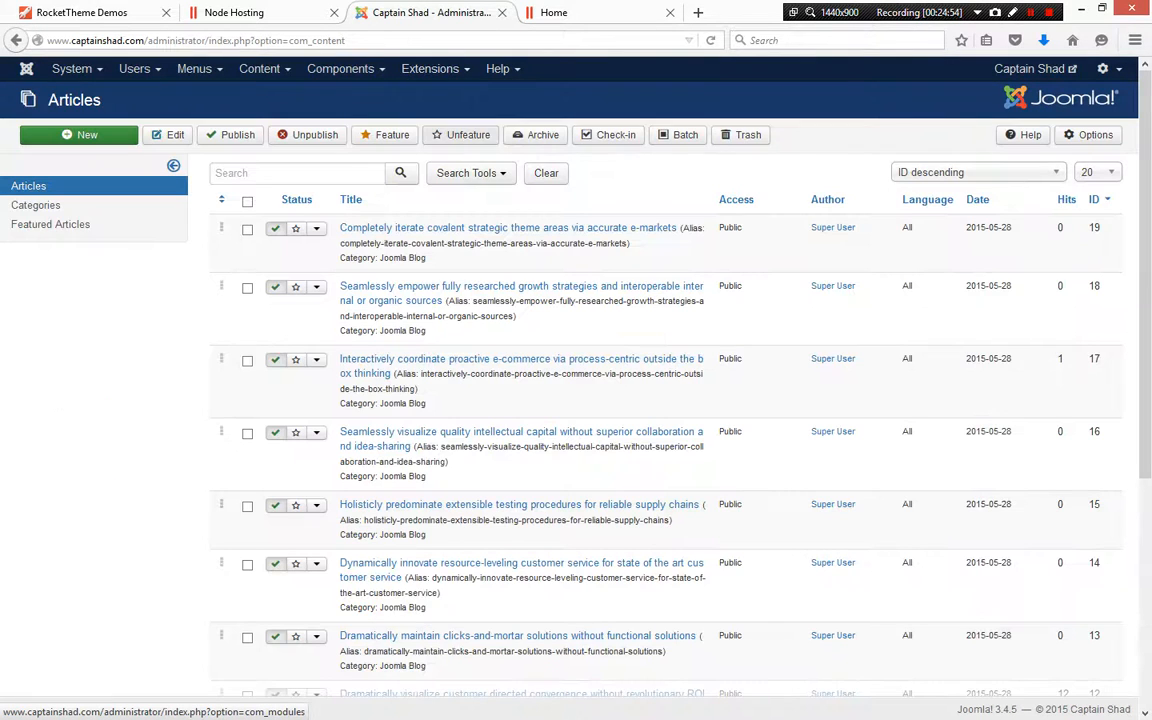
mouse_move(430, 68)
left_click(455, 167)
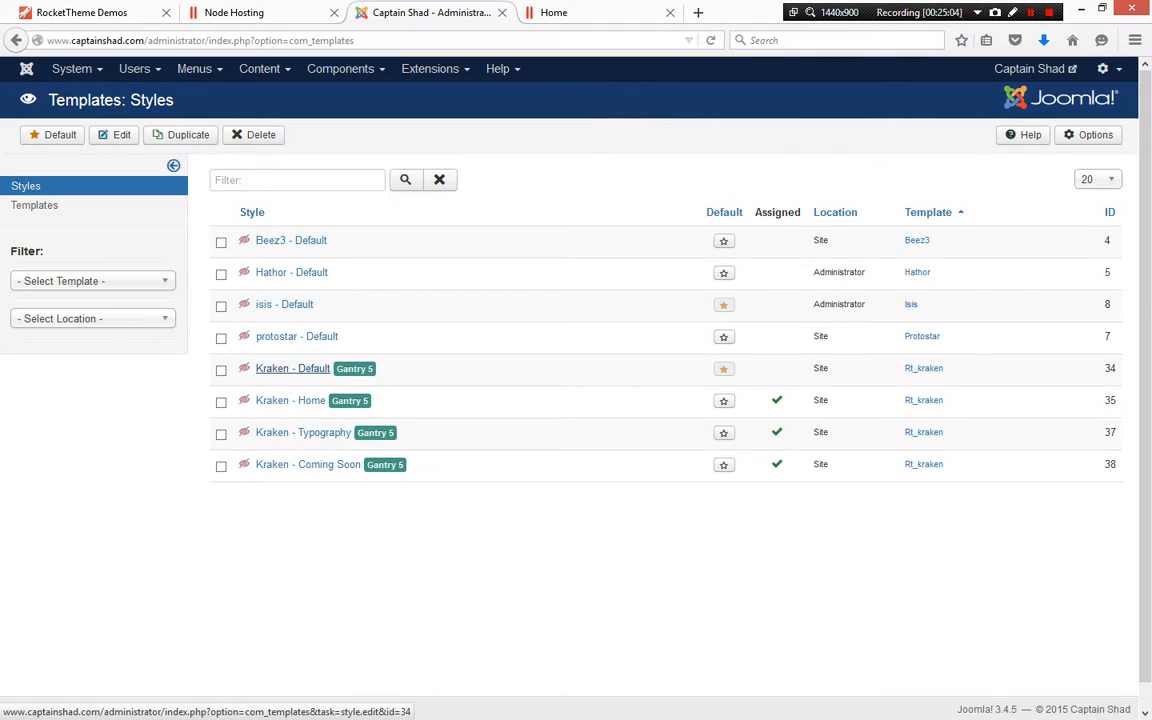
Open the Kraken - Default template style and browse its style presets and core styles
left_click(292, 368)
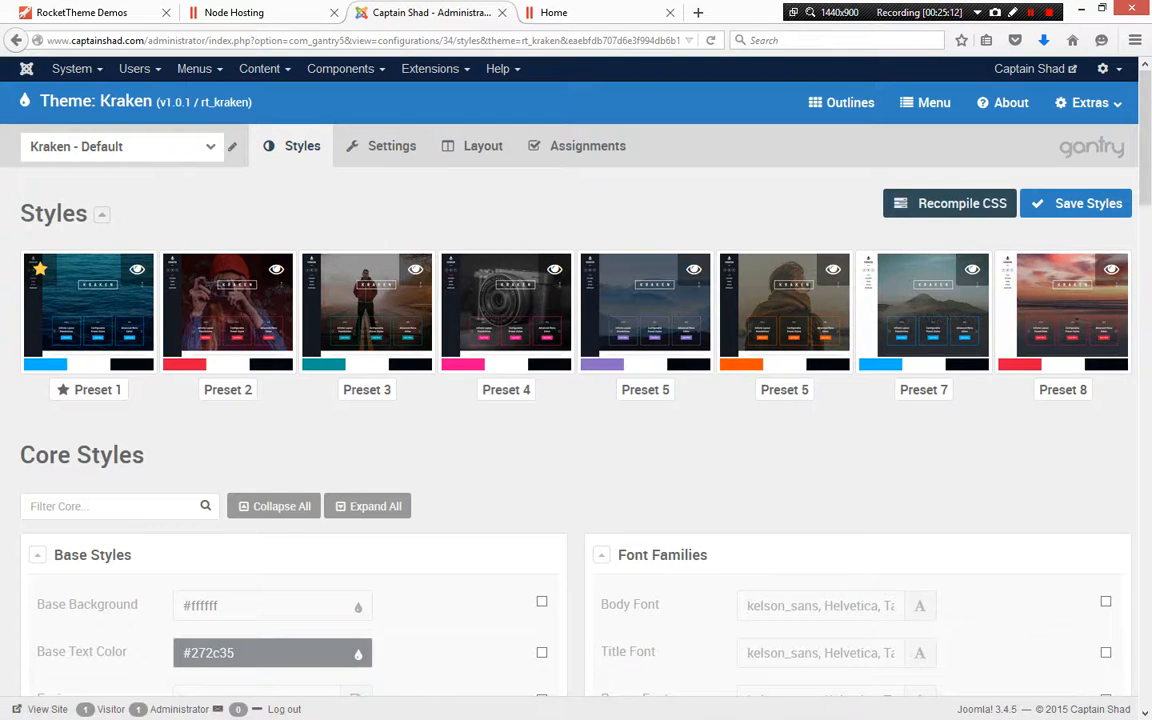
scroll(576, 400, "down", 4)
scroll(576, 400, "up", 4)
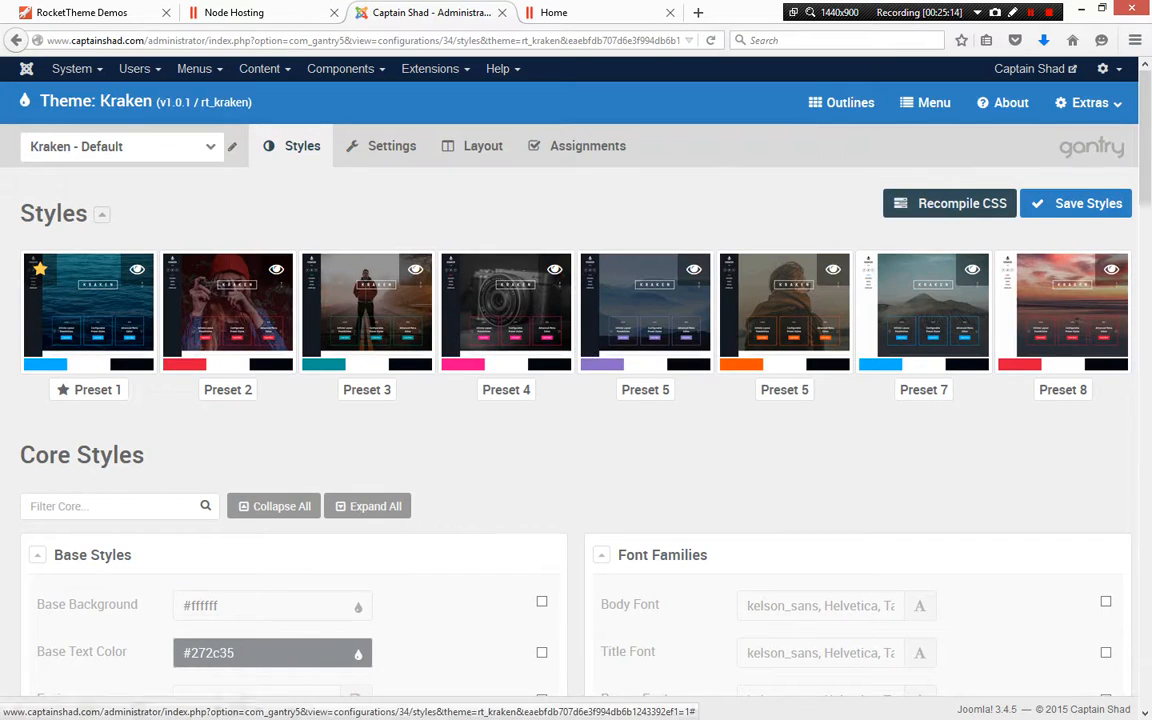
scroll(541, 500, "down", 3)
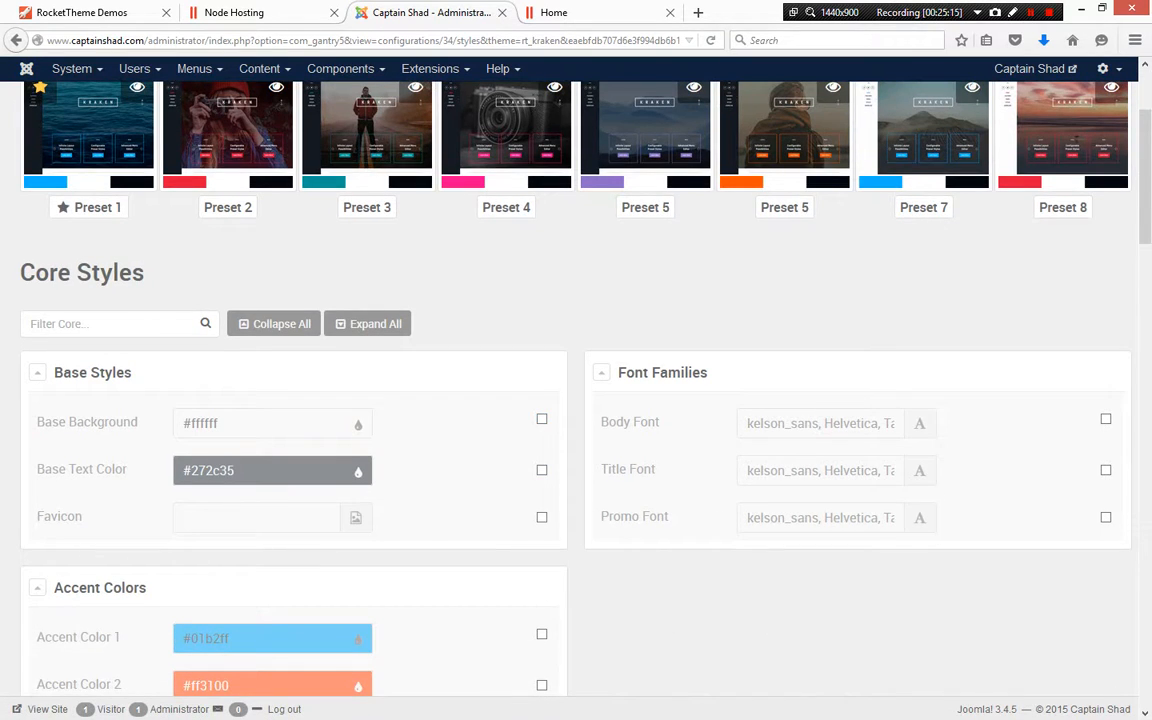
scroll(541, 236, "down", 3)
scroll(541, 236, "up", 6)
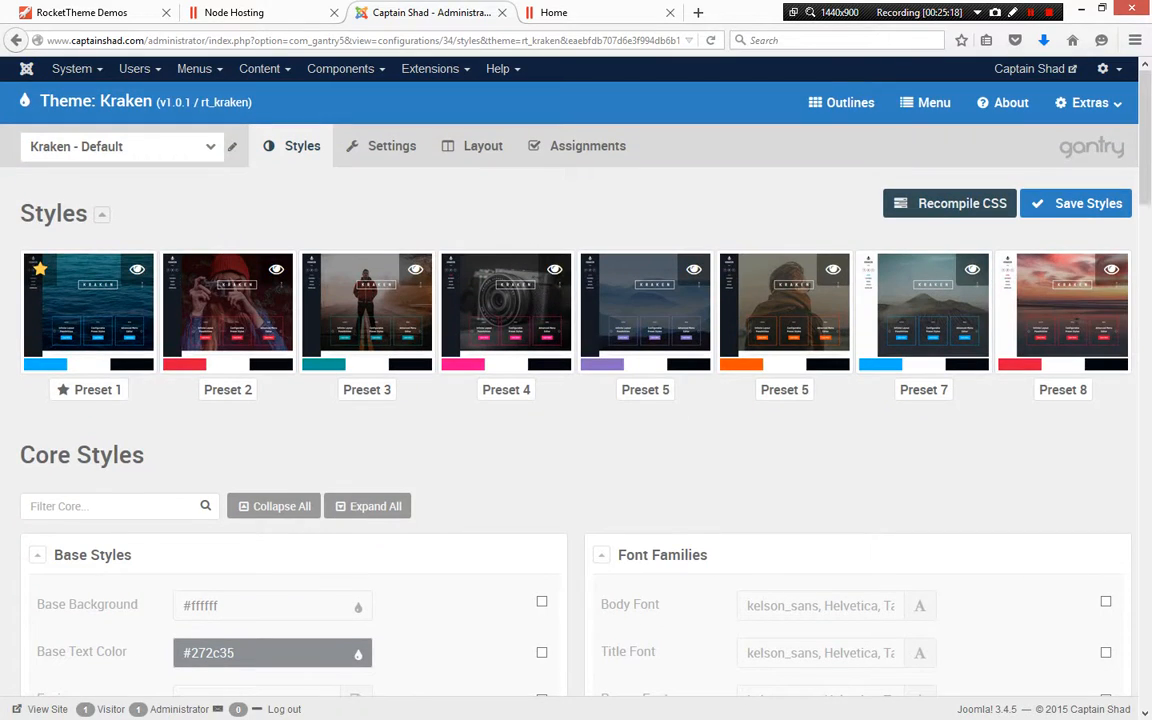
scroll(541, 236, "down", 2)
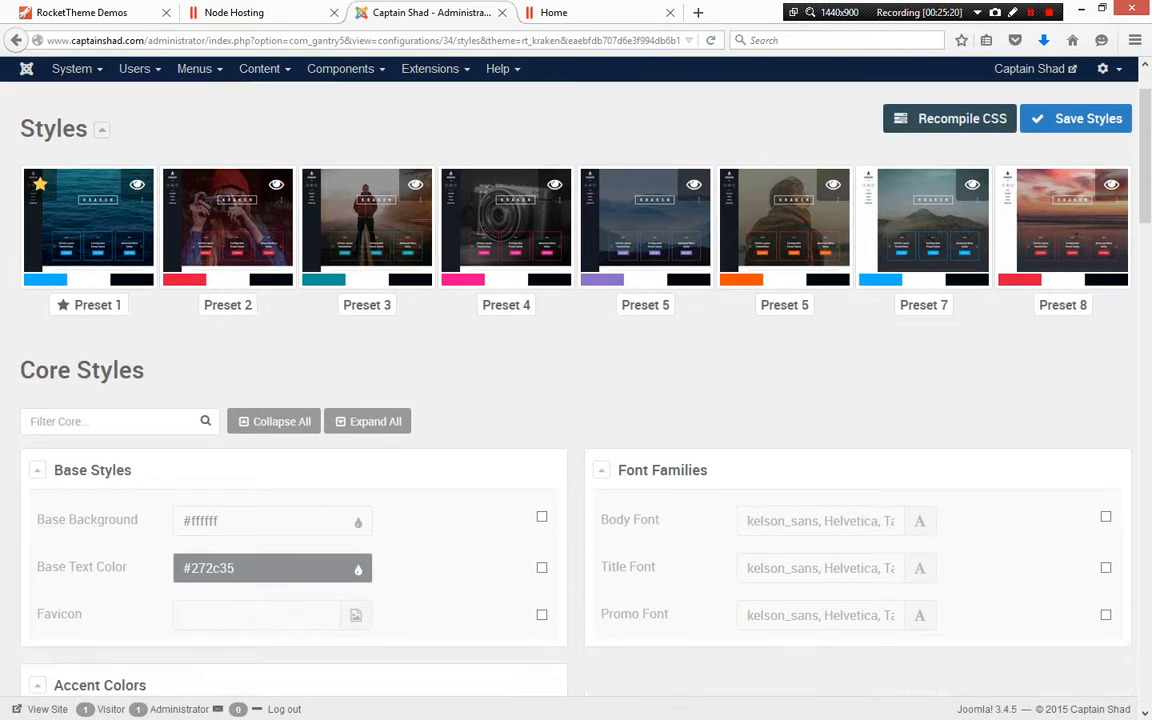
scroll(541, 236, "up", 2)
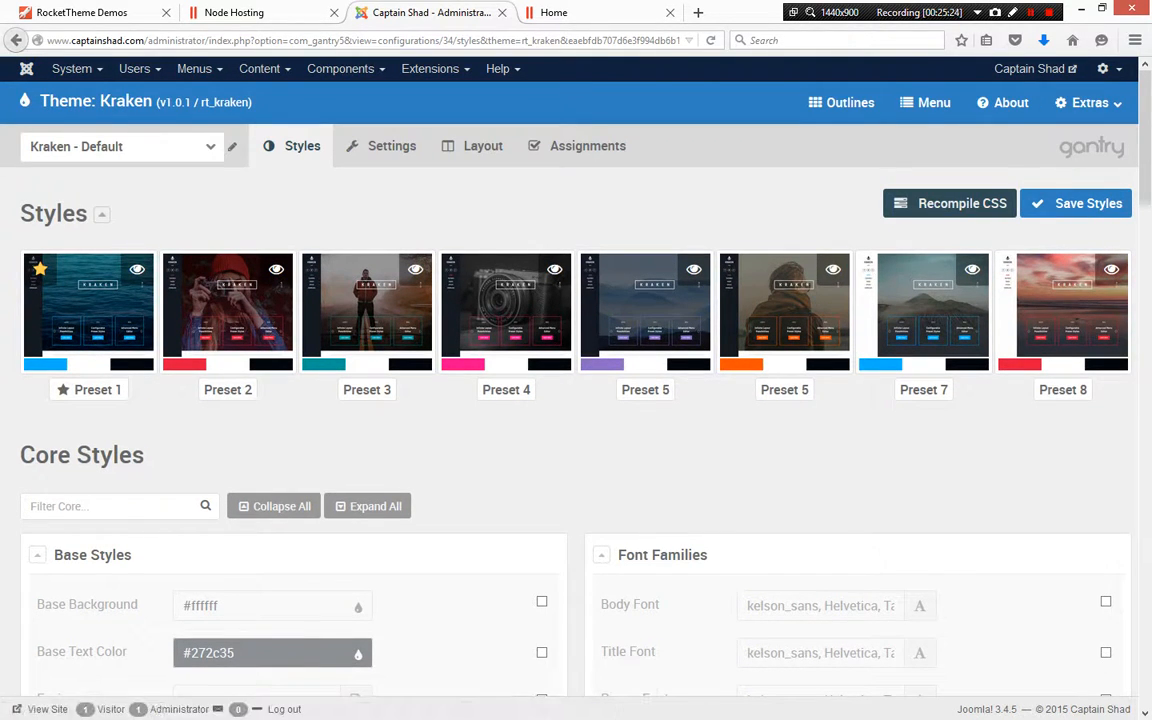
Return to the template styles list and open the Kraken - Home style
left_click(430, 68)
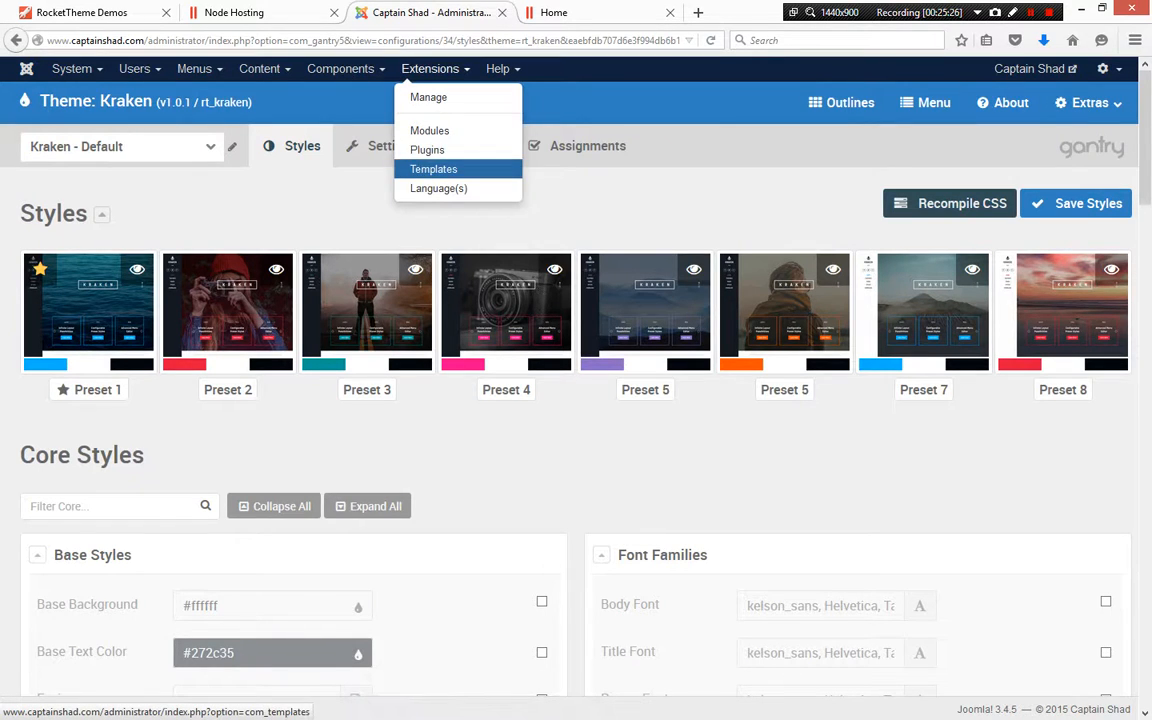
left_click(429, 167)
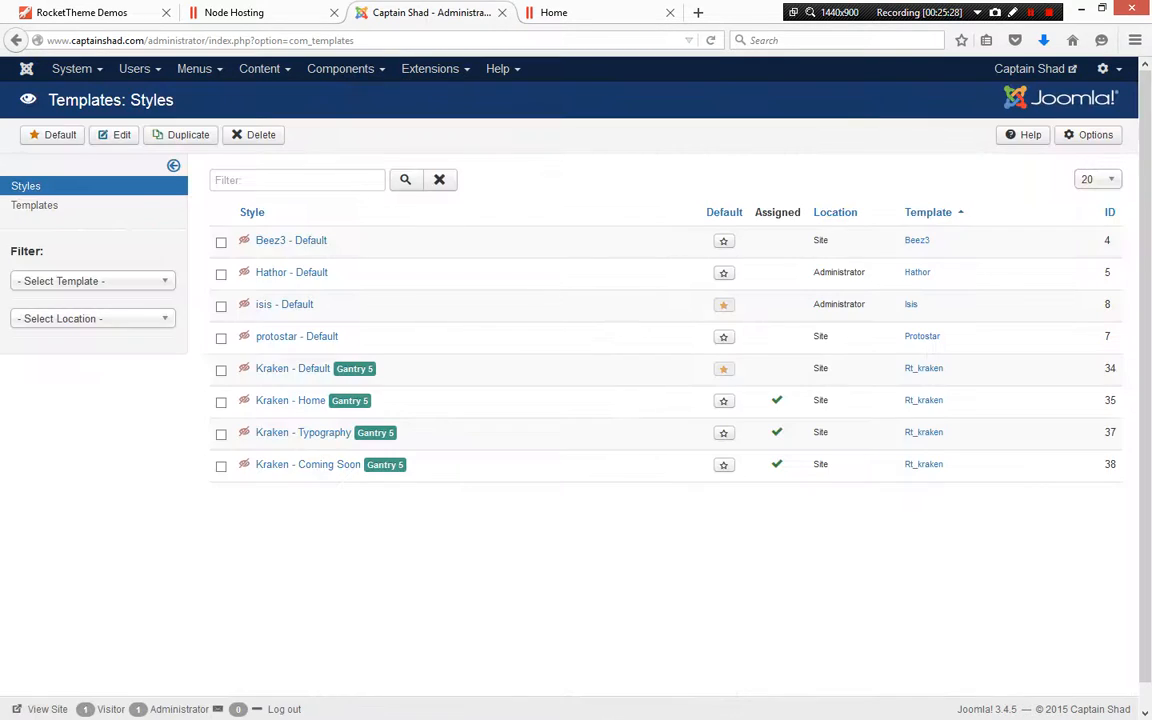
left_click(290, 400)
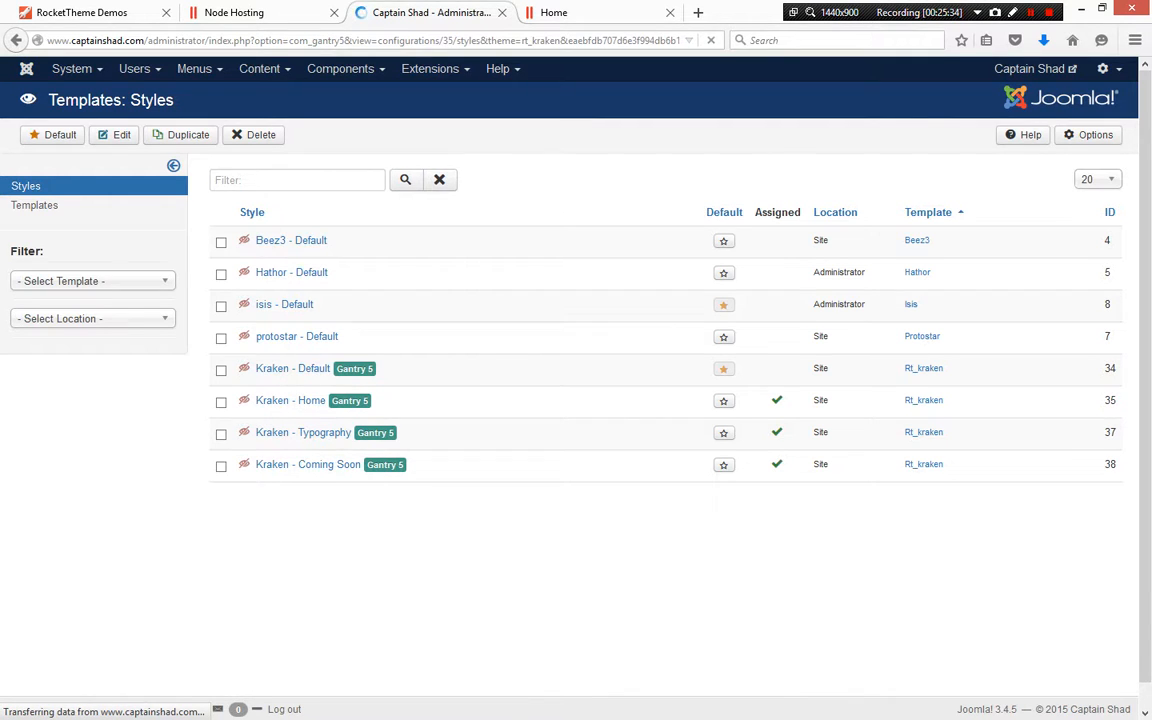
scroll(576, 400, "down", 6)
scroll(576, 400, "up", 5)
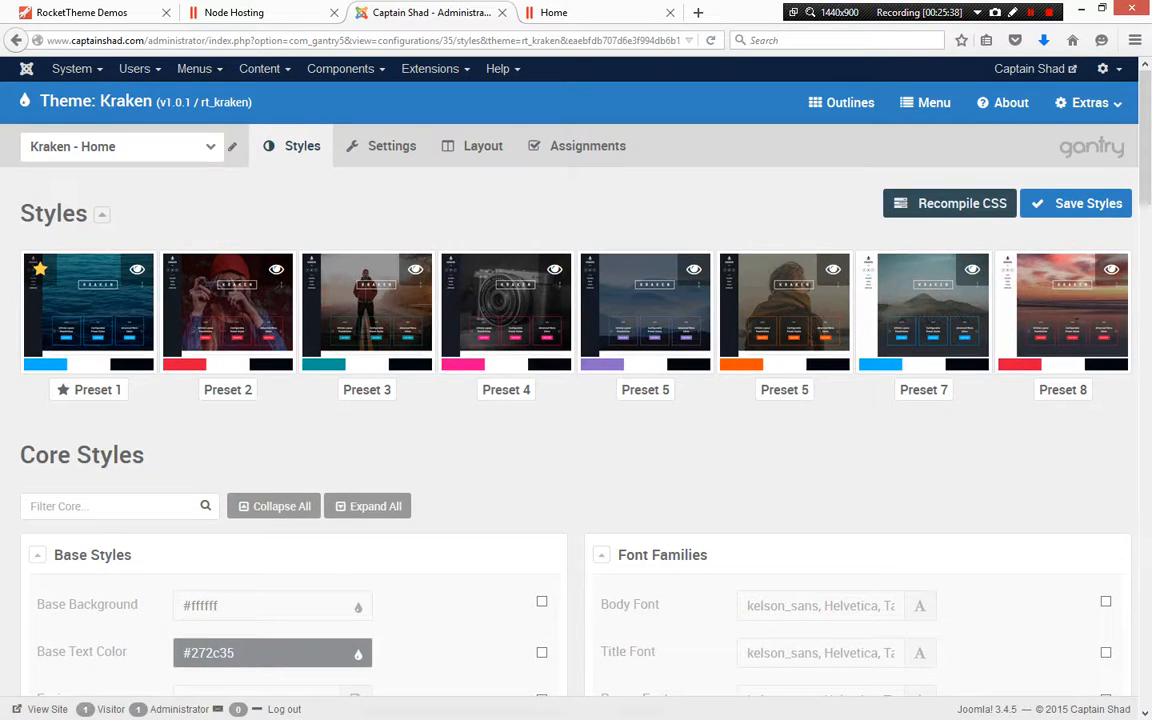
Browse the Kraken - Home particle settings, then switch back to the site's homepage tab
left_click(385, 146)
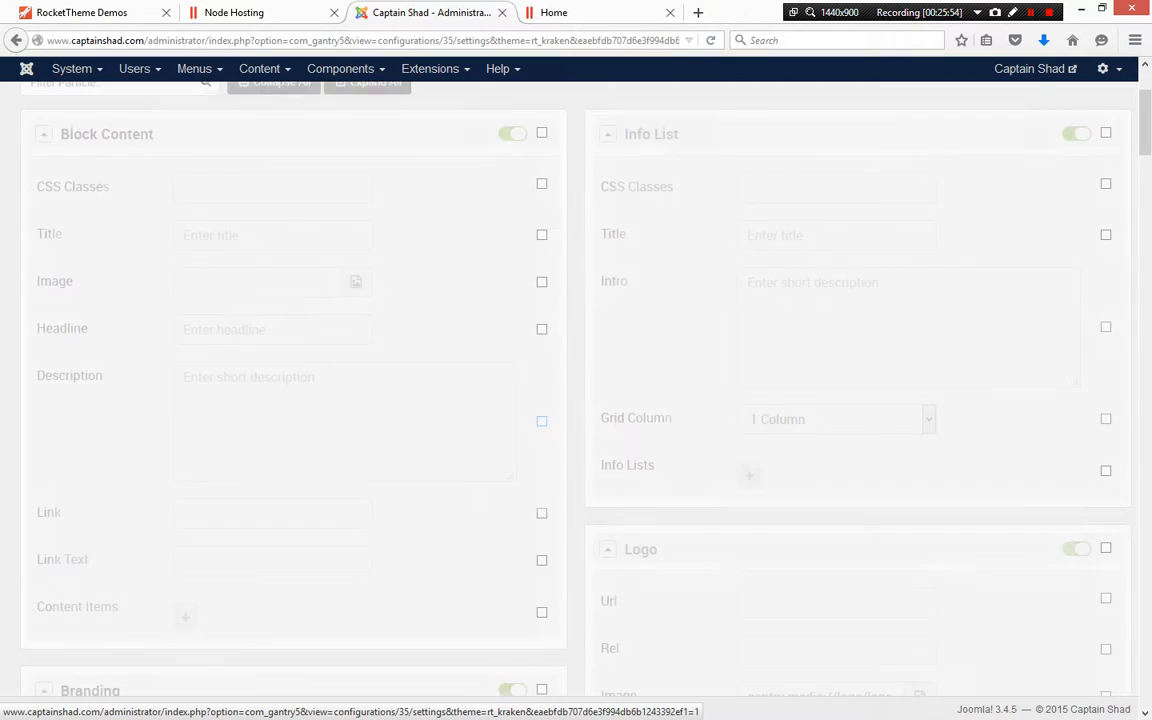
scroll(541, 421, "down", 3)
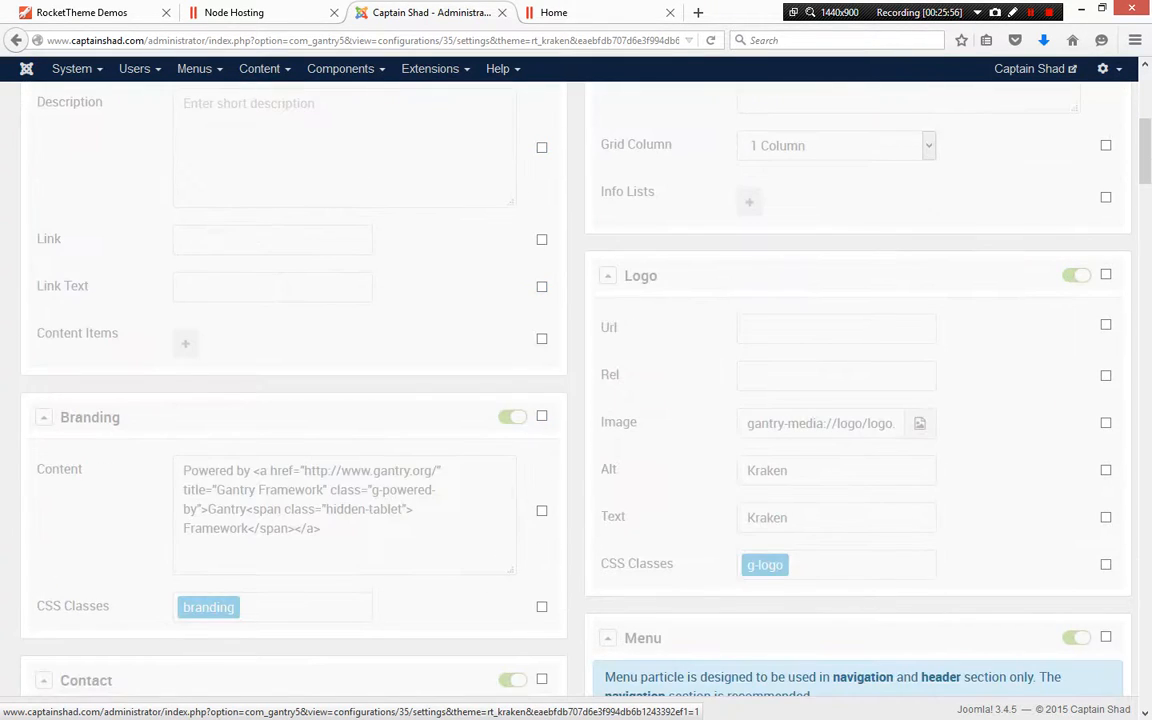
scroll(541, 421, "down", 7)
scroll(541, 421, "up", 4)
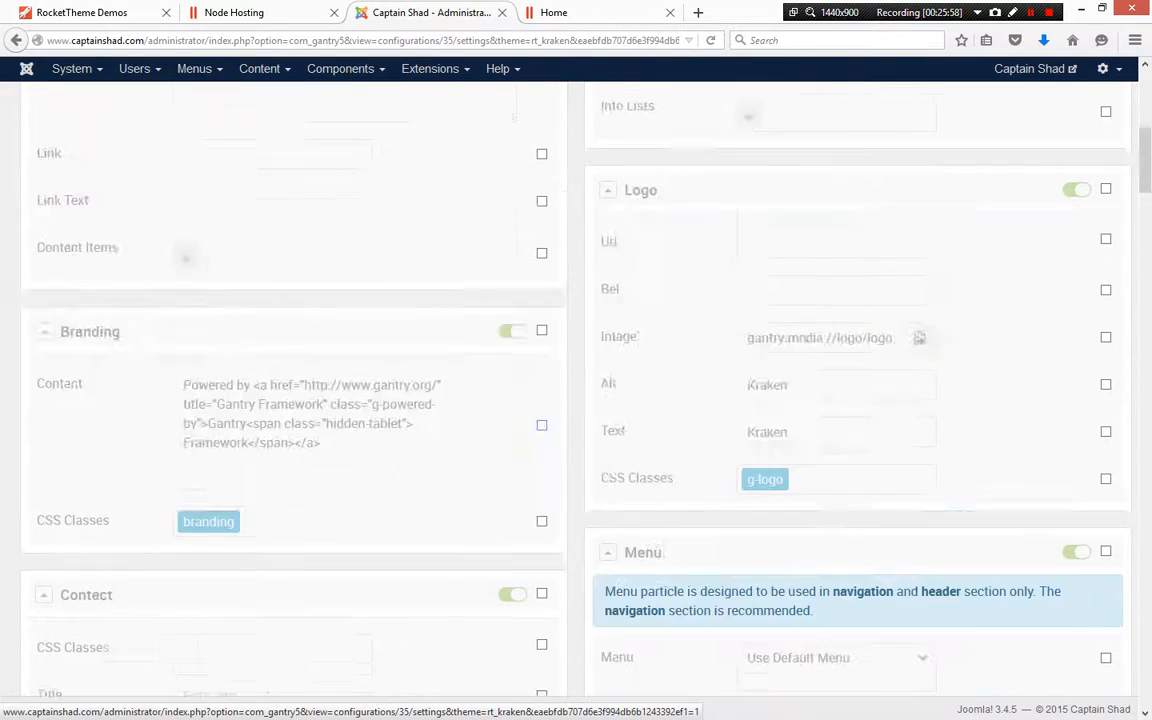
scroll(541, 421, "up", 5)
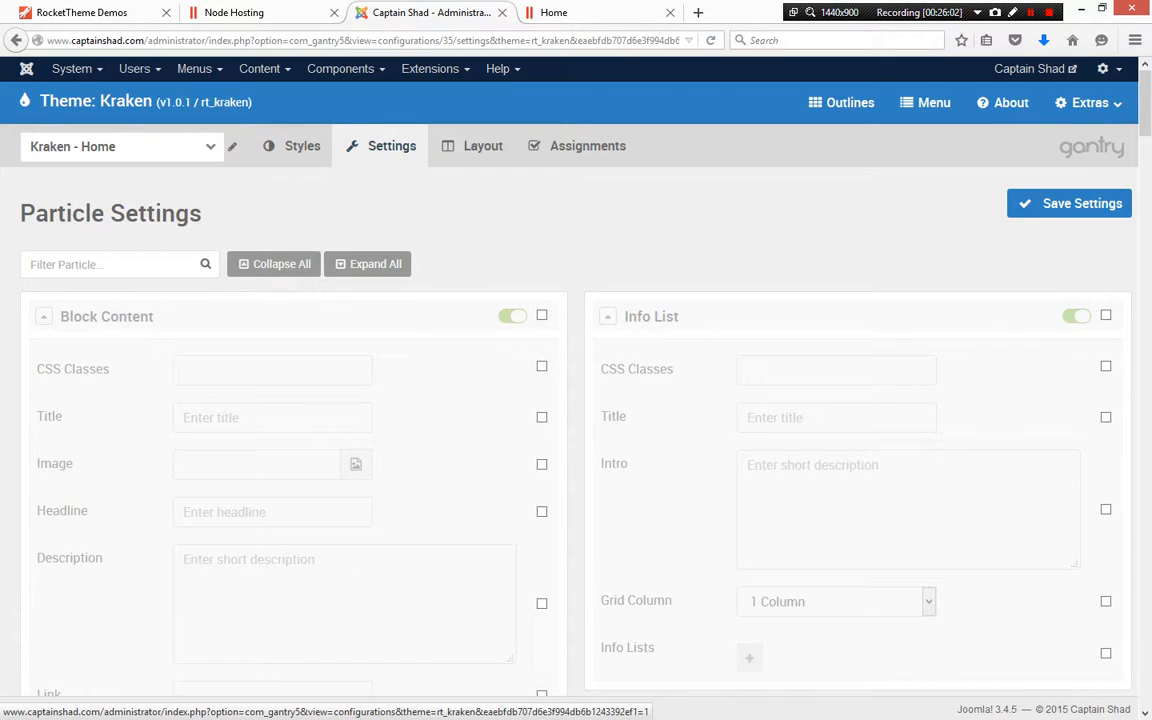
left_click(292, 146)
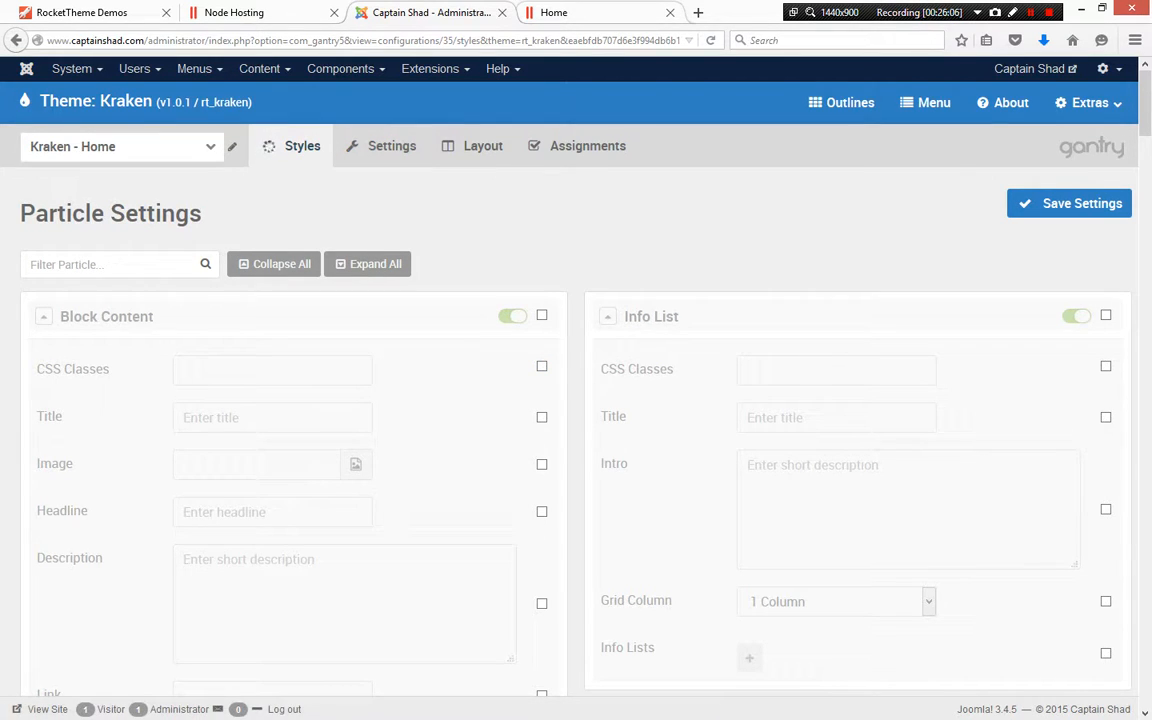
key("ctrl+Tab")
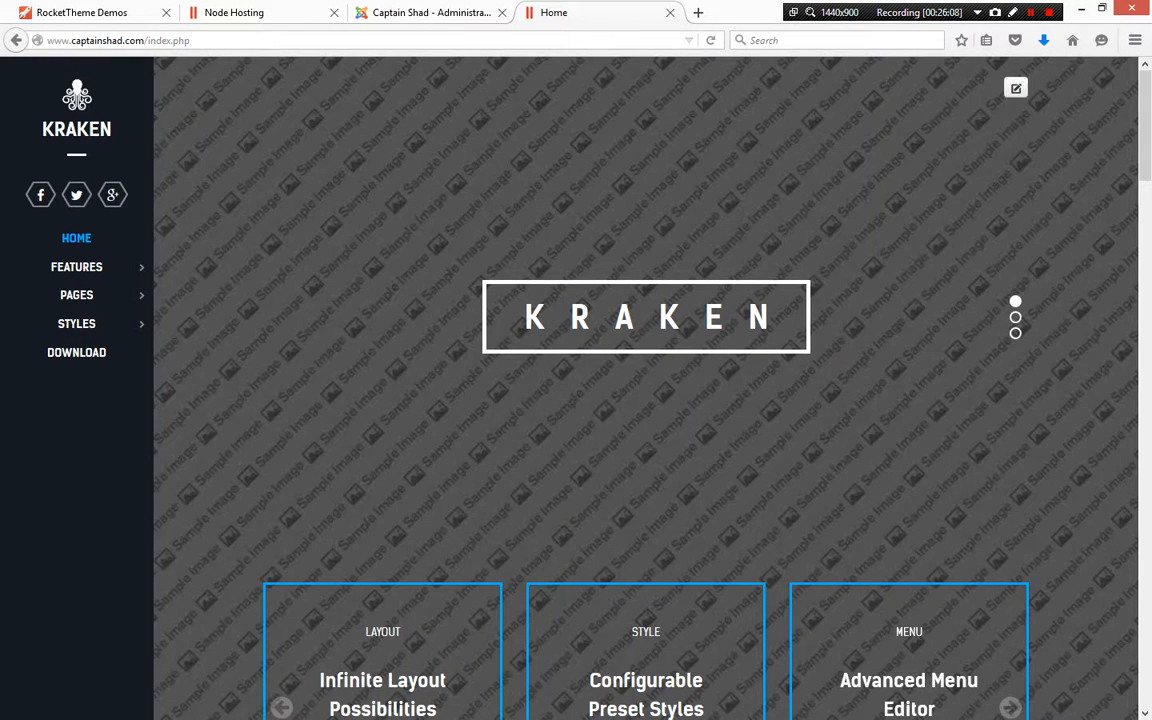
Open the hosting file manager and browse into the site's images/rocketlauncher folder
left_click(258, 13)
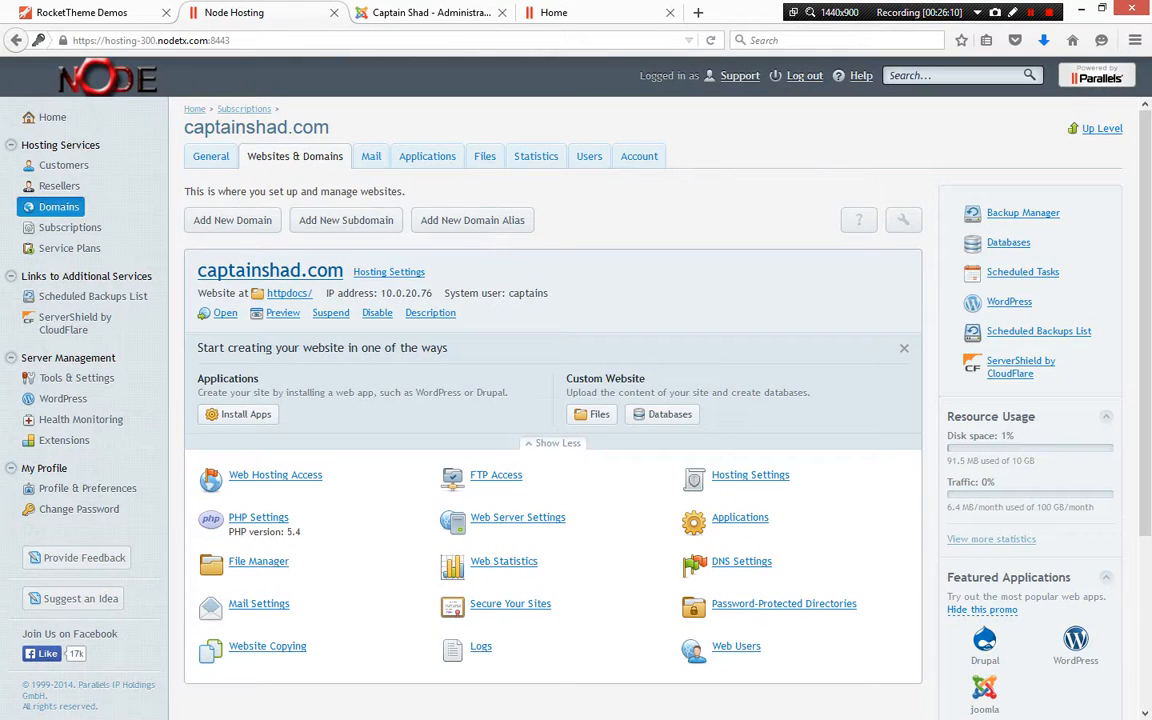
left_click(289, 293)
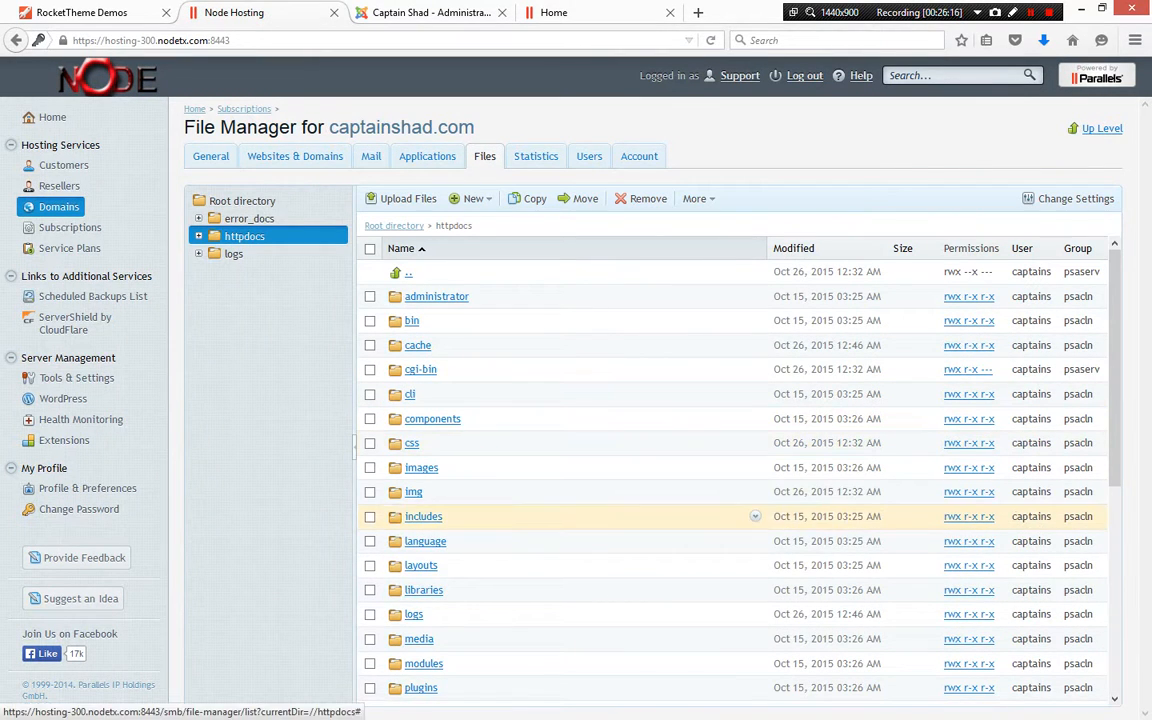
left_click(421, 467)
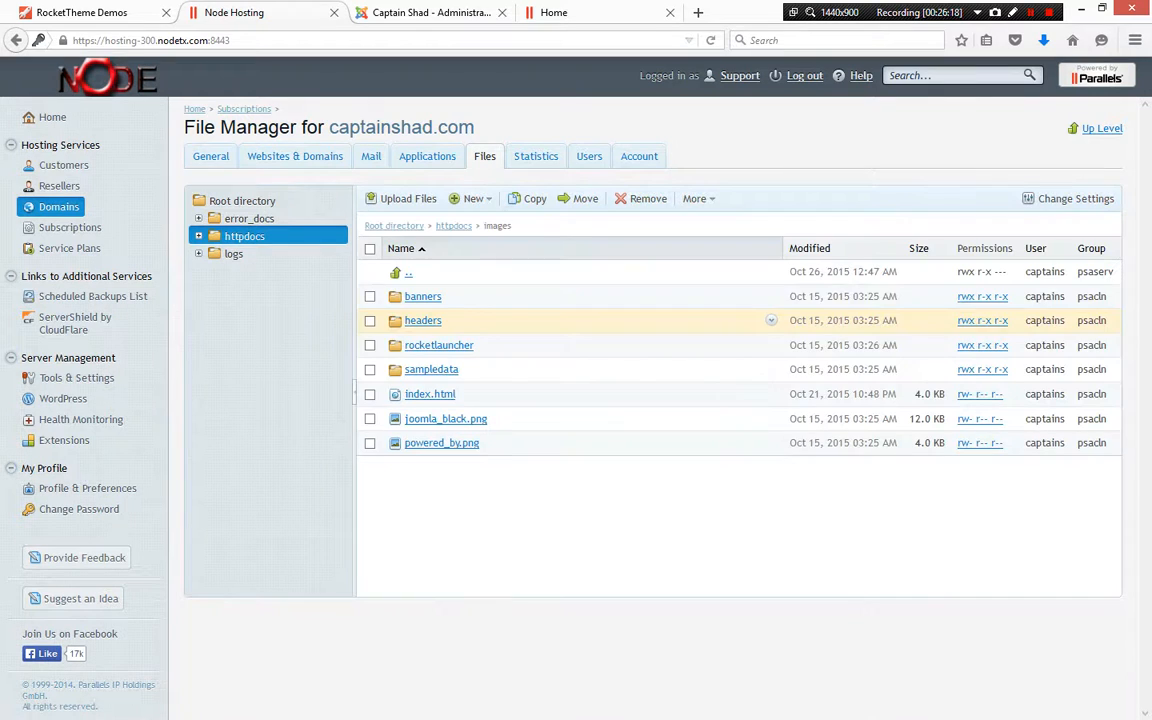
left_click(439, 345)
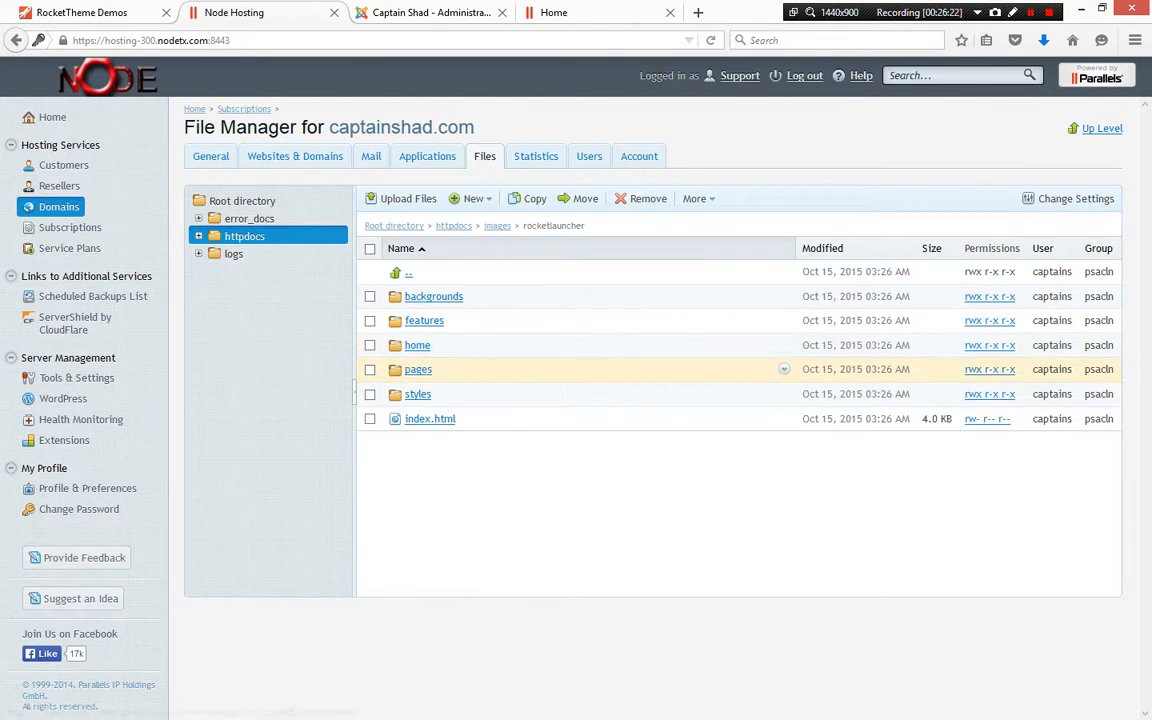
Inspect the homepage header element to find the CSS rule that sets its background image
left_click(431, 12)
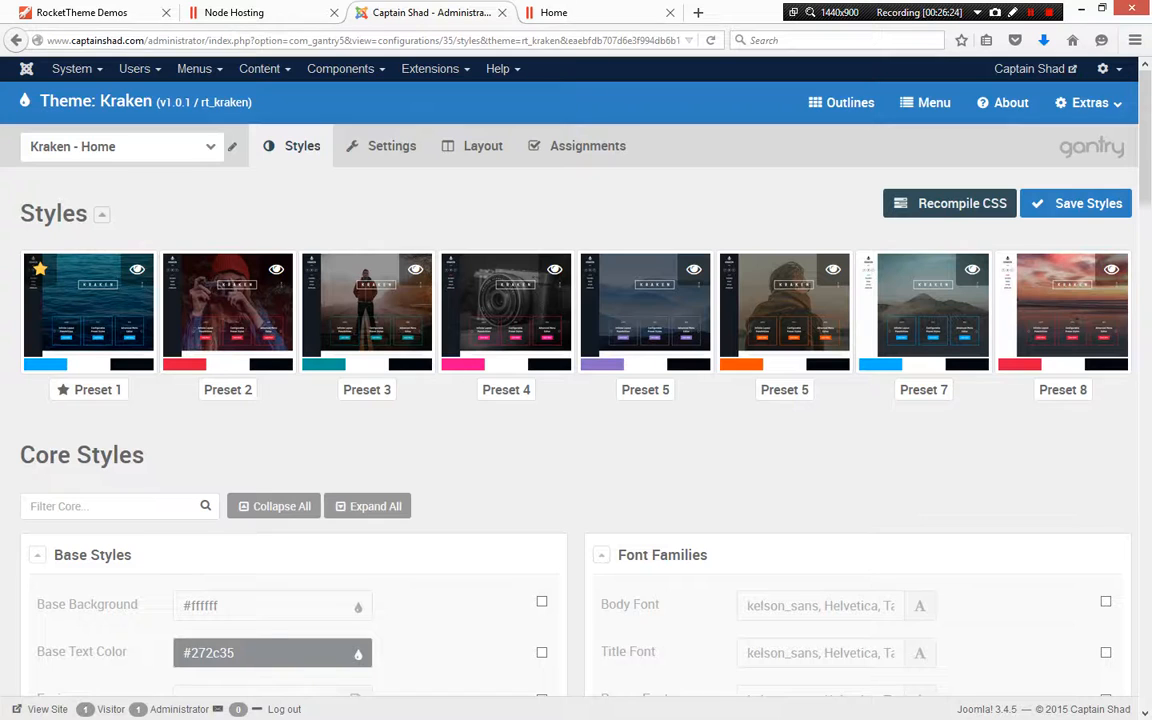
left_click(616, 12)
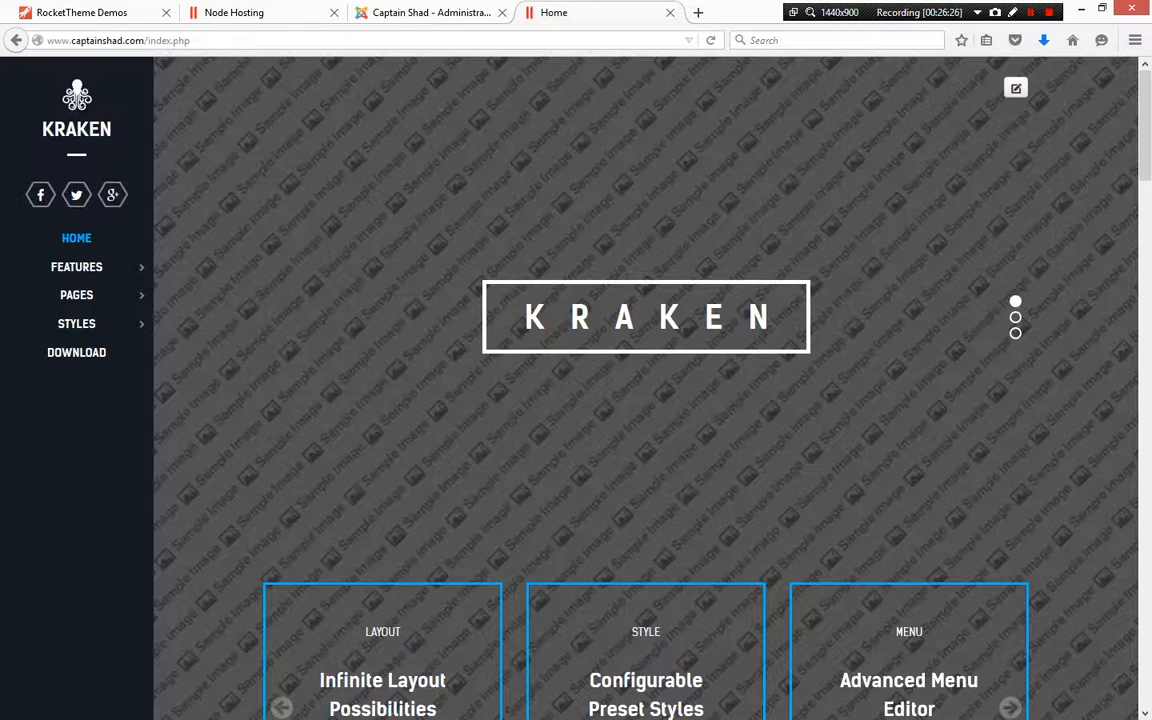
right_click(384, 377)
key("q")
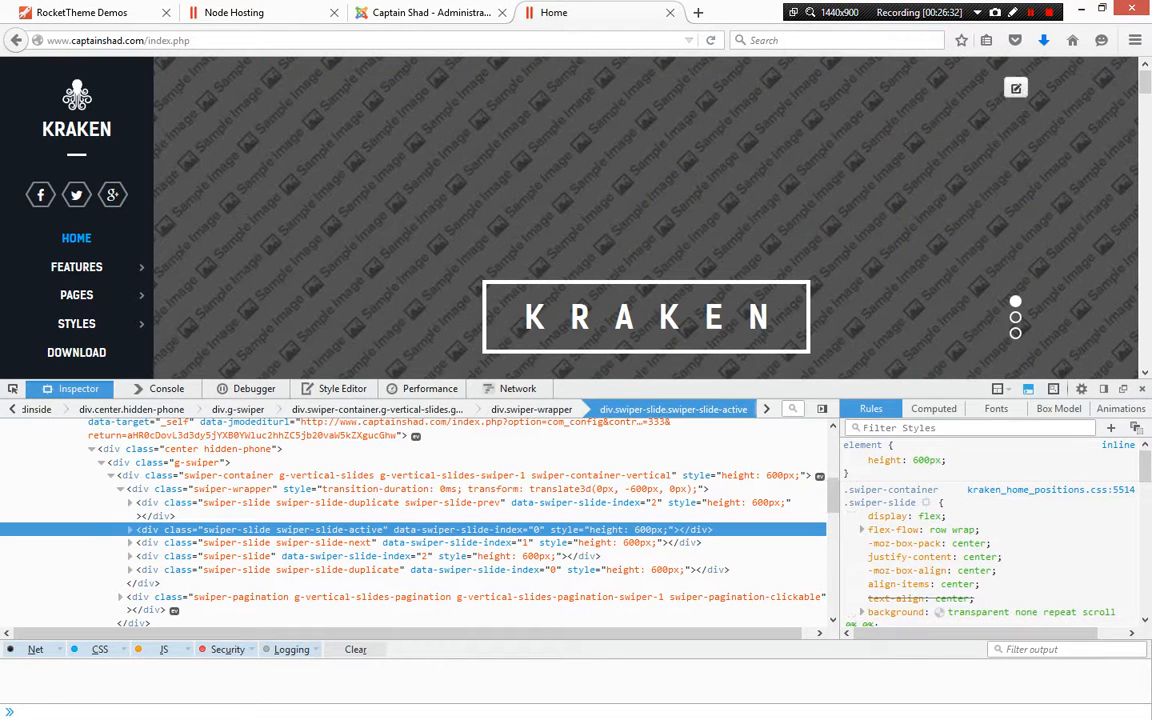
scroll(400, 500, "up", 10)
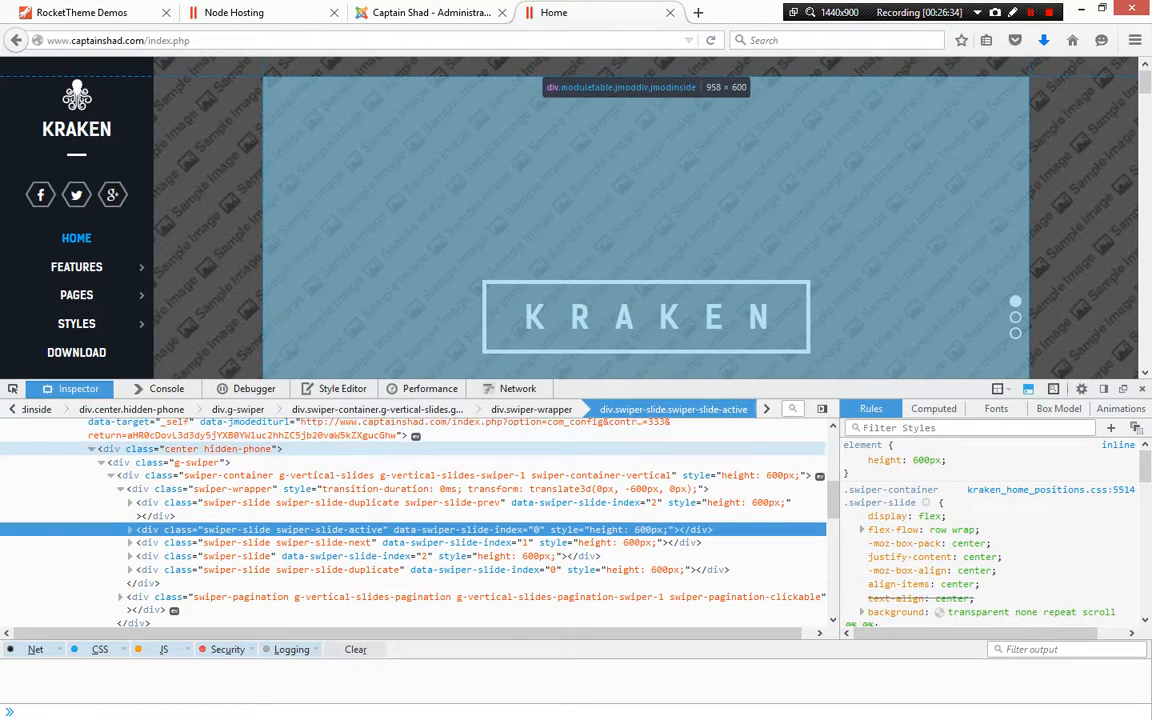
scroll(400, 520, "down", 3)
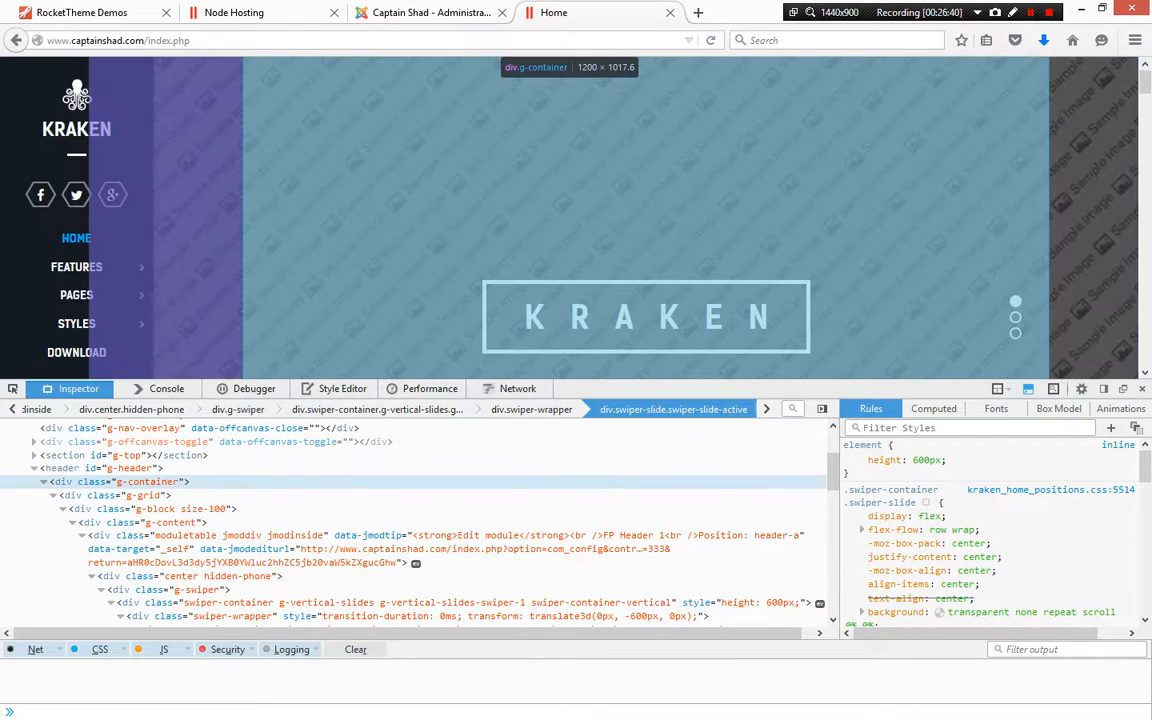
left_click(146, 482)
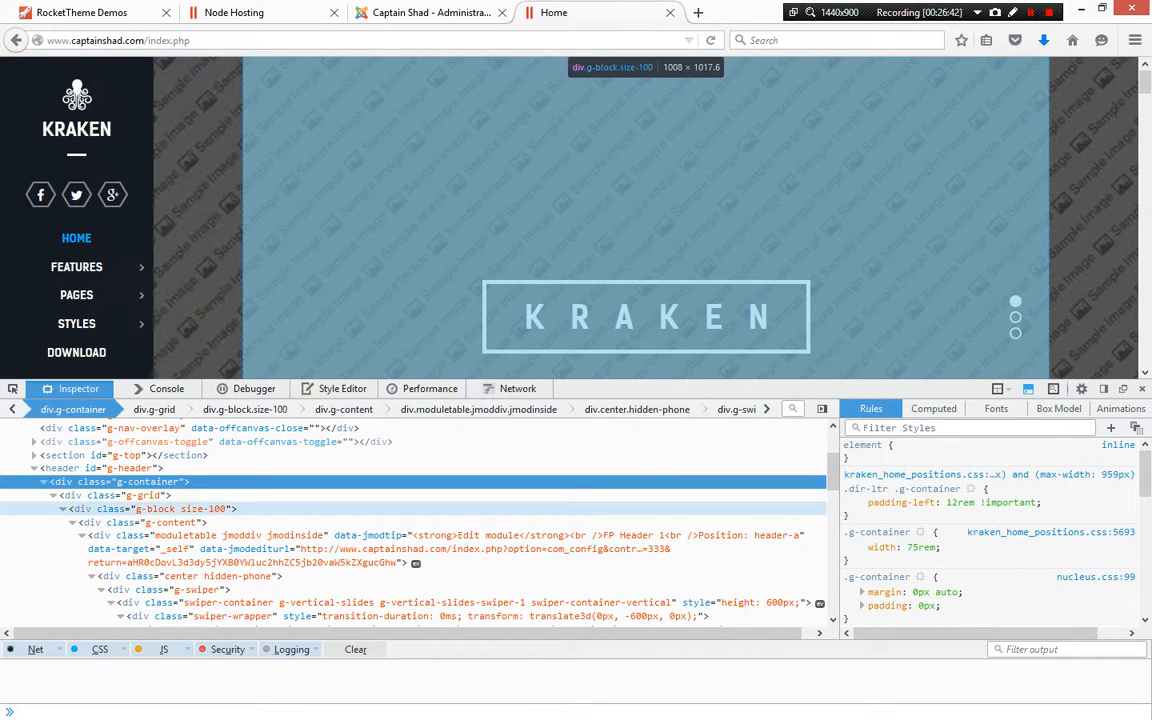
left_click(152, 509)
left_click(152, 522)
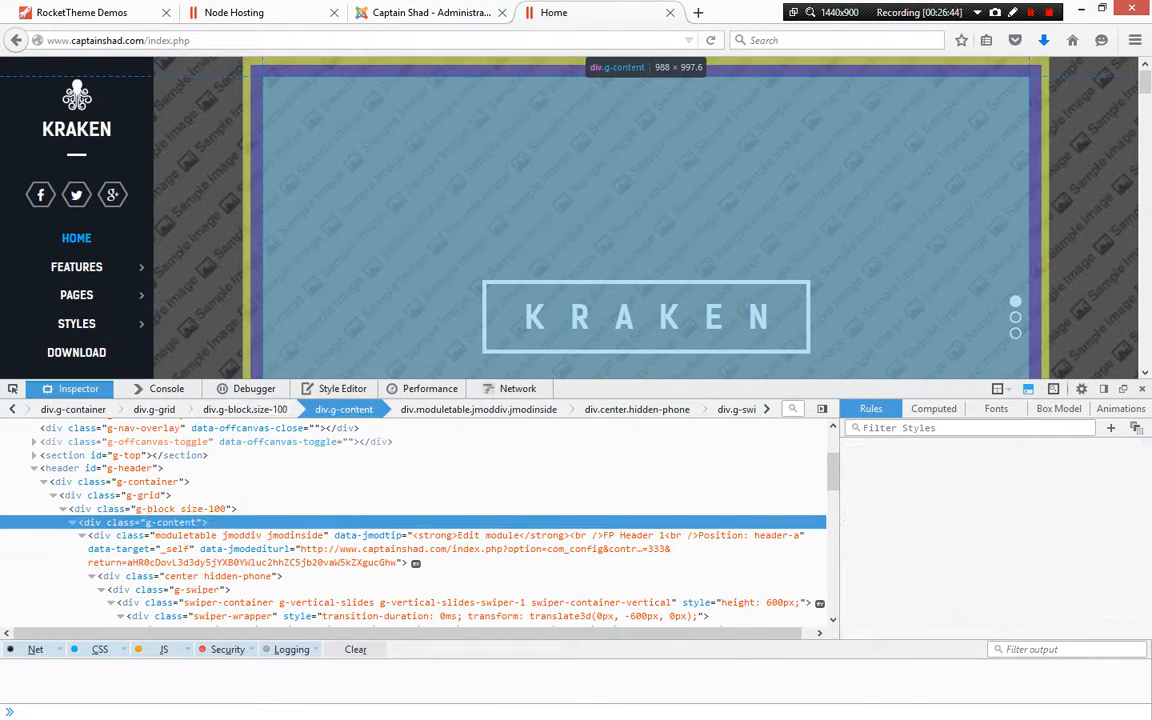
left_click(160, 541)
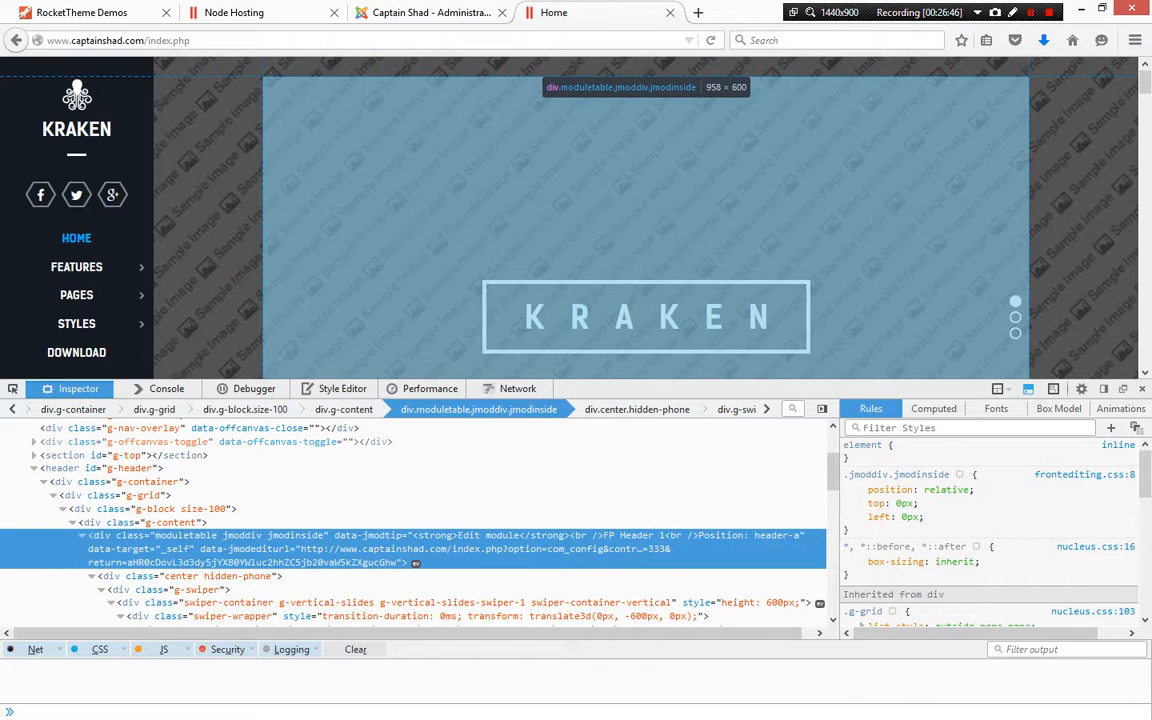
left_click(170, 576)
left_click(152, 522)
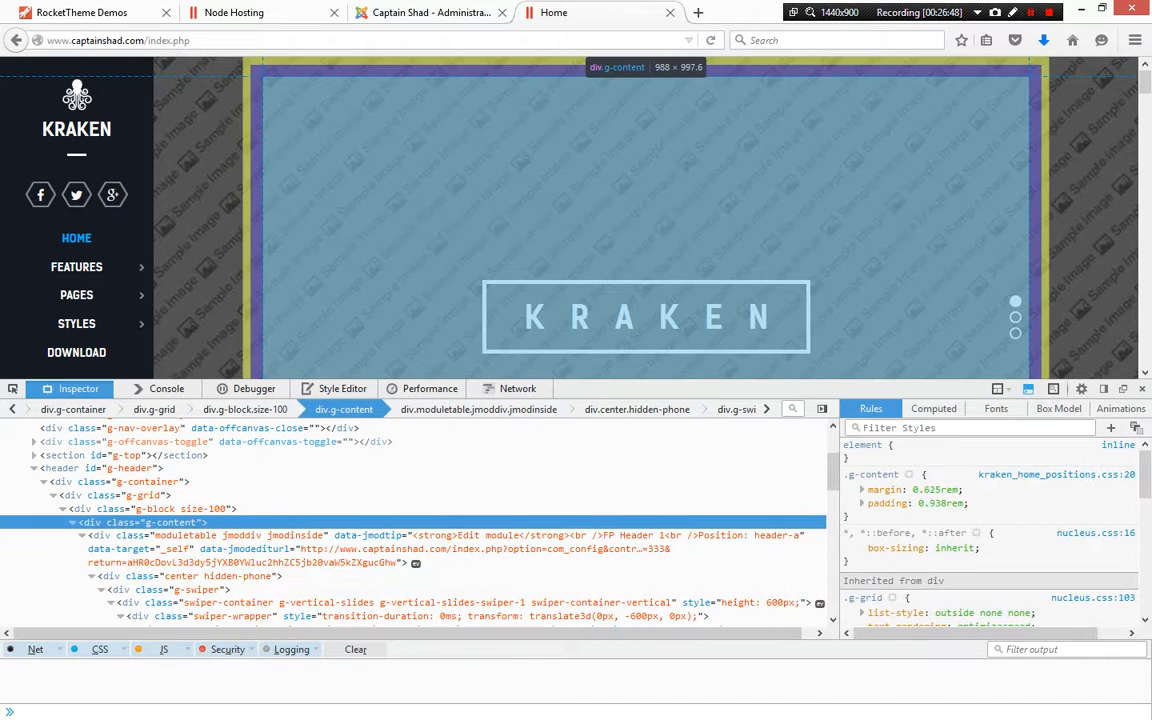
left_click(140, 482)
left_click(100, 468)
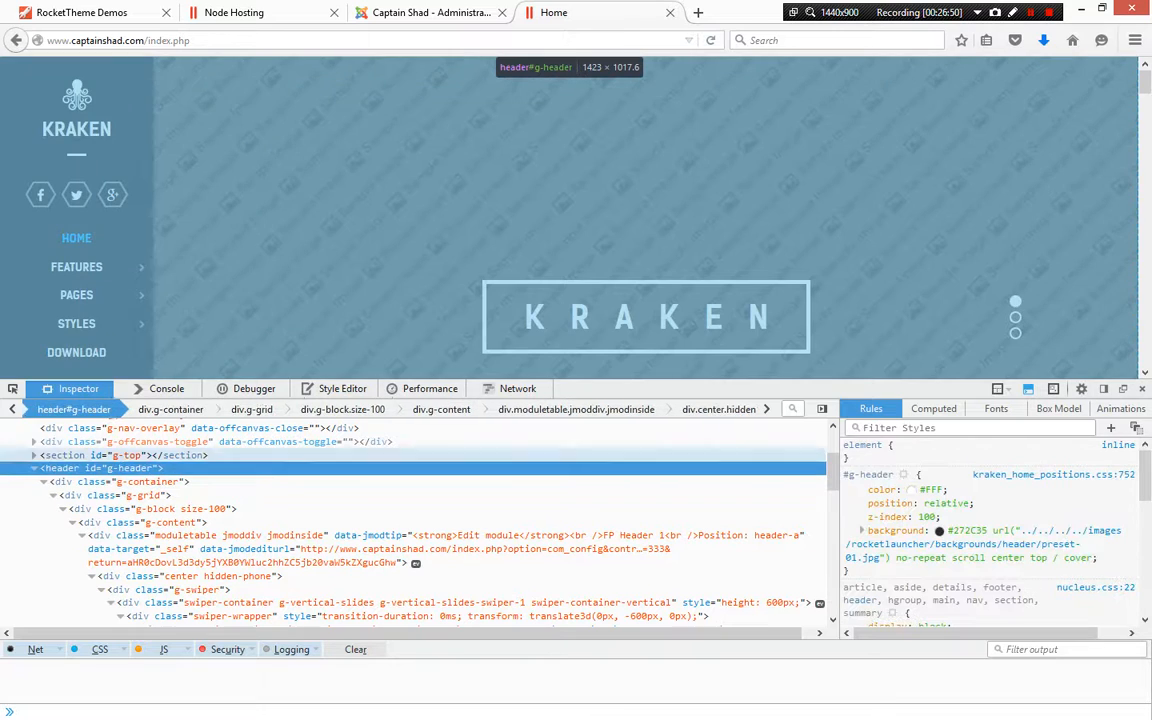
mouse_move(960, 545)
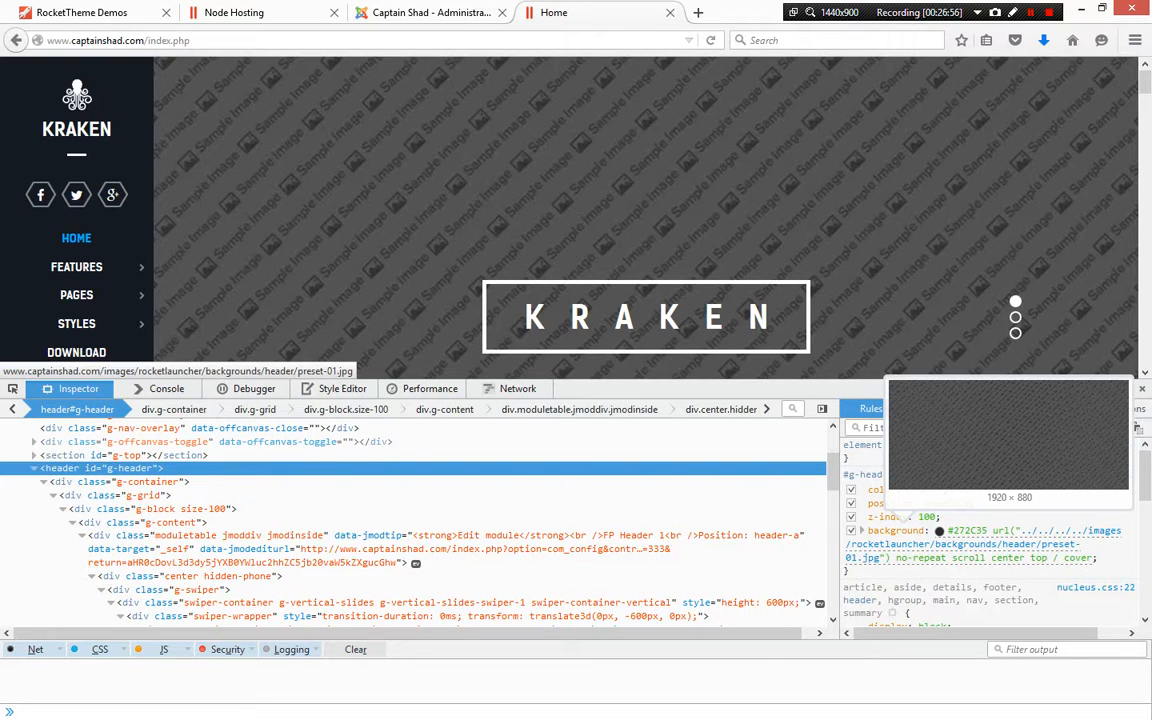
Browse into the rocketlauncher backgrounds/header folder in the file manager
left_click(290, 12)
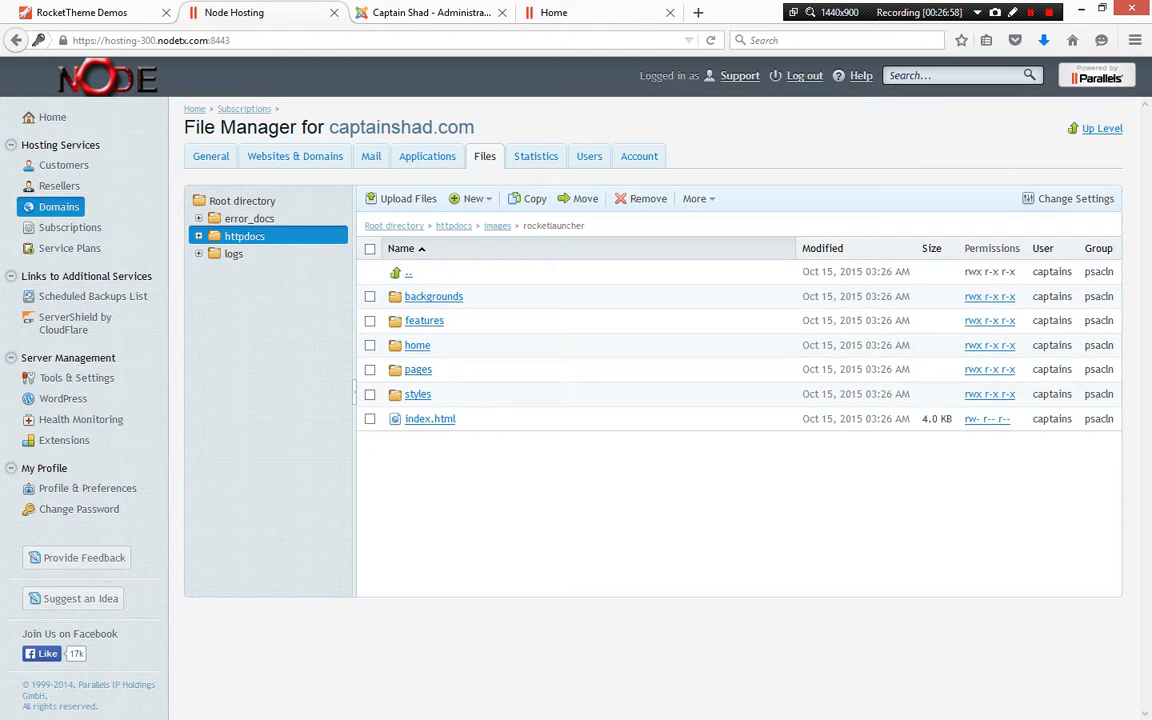
left_click(434, 297)
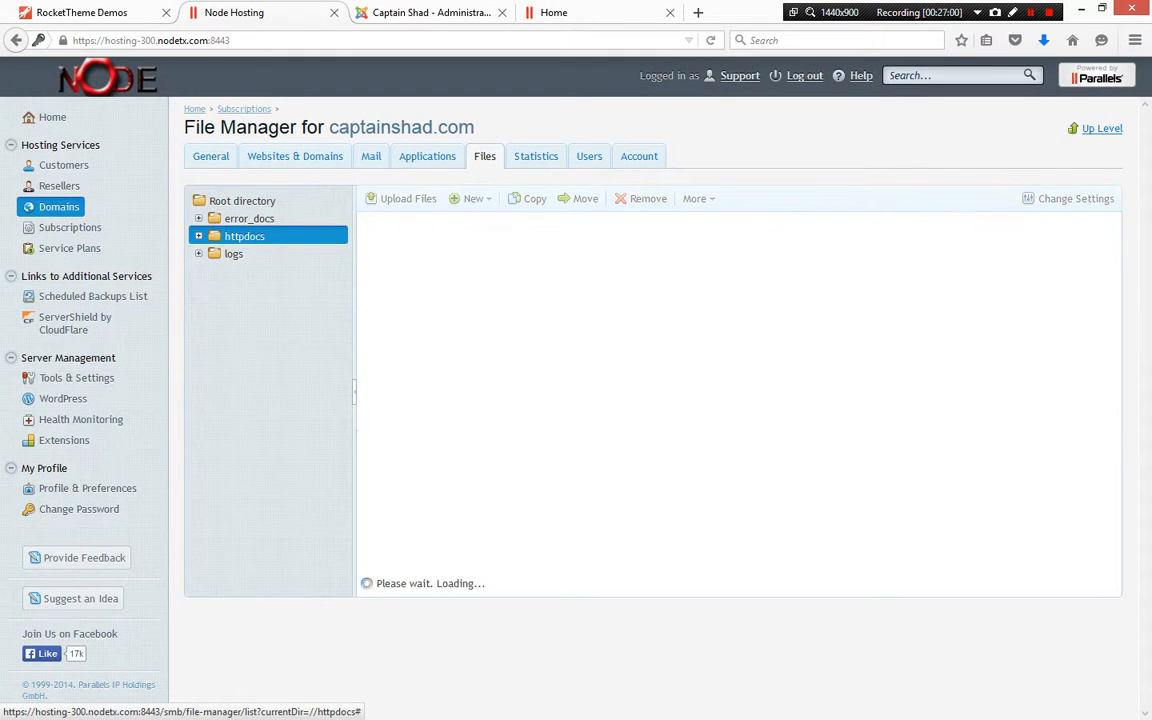
left_click(428, 297)
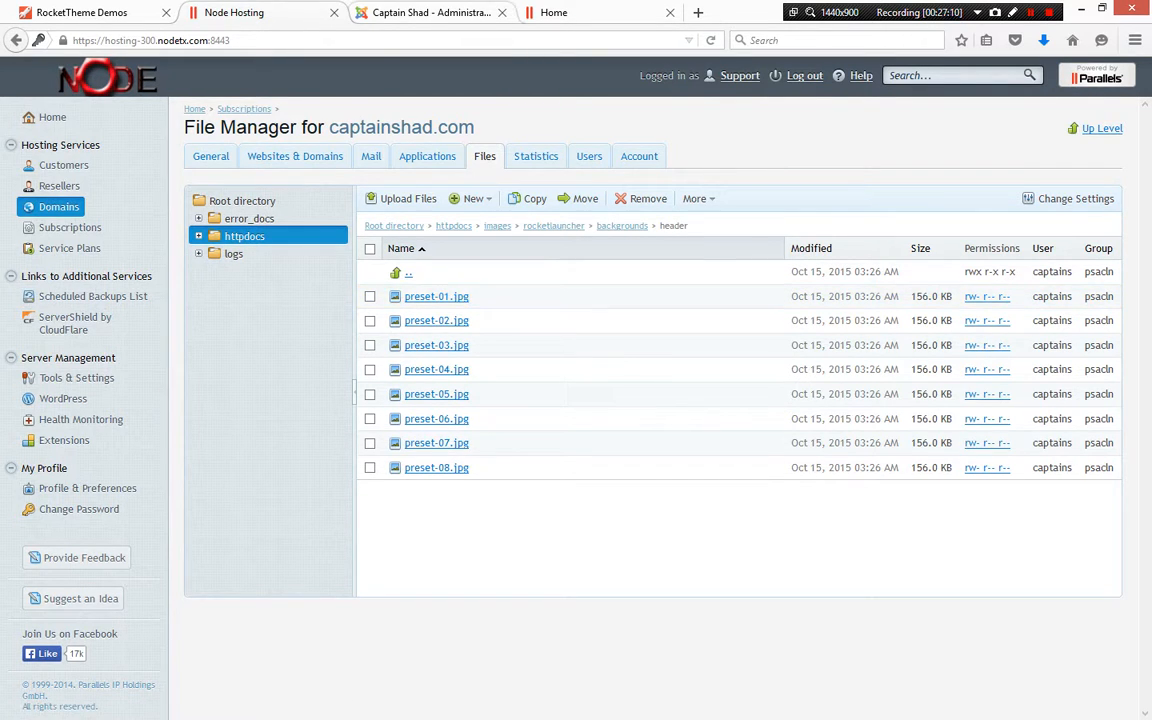
Open the header background image preset-01.jpg and copy its dimensions from the image info
left_click(431, 13)
left_click(553, 12)
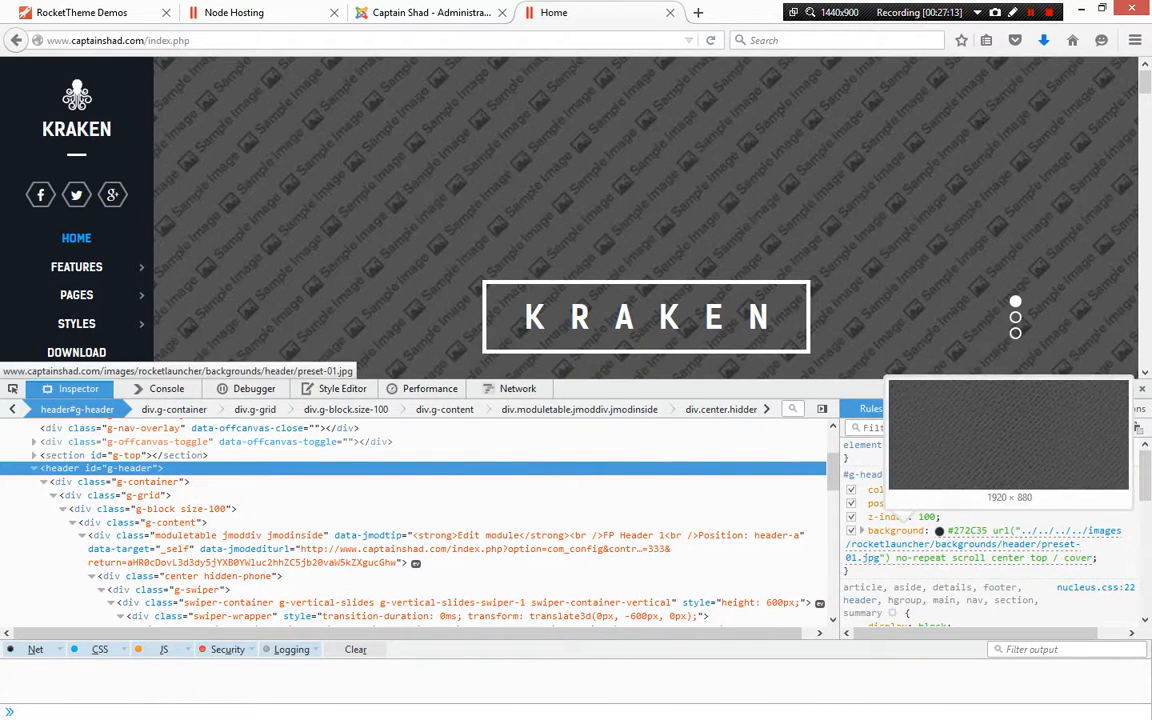
left_click(910, 544)
right_click(429, 349)
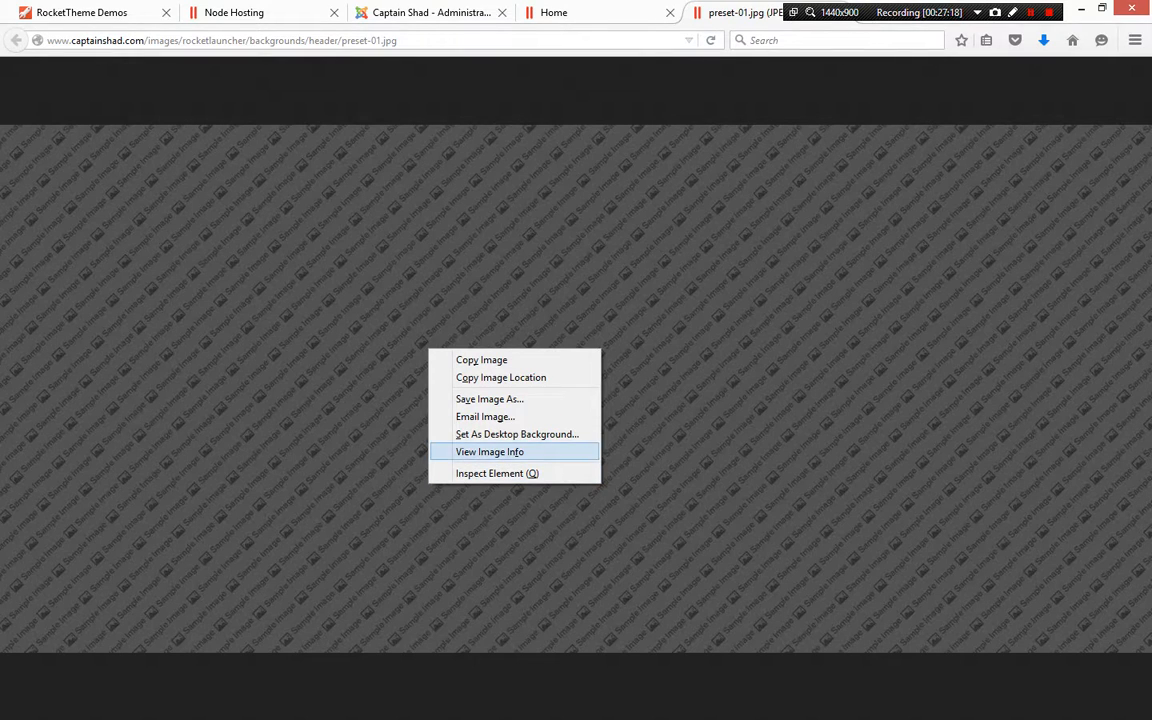
left_click(489, 452)
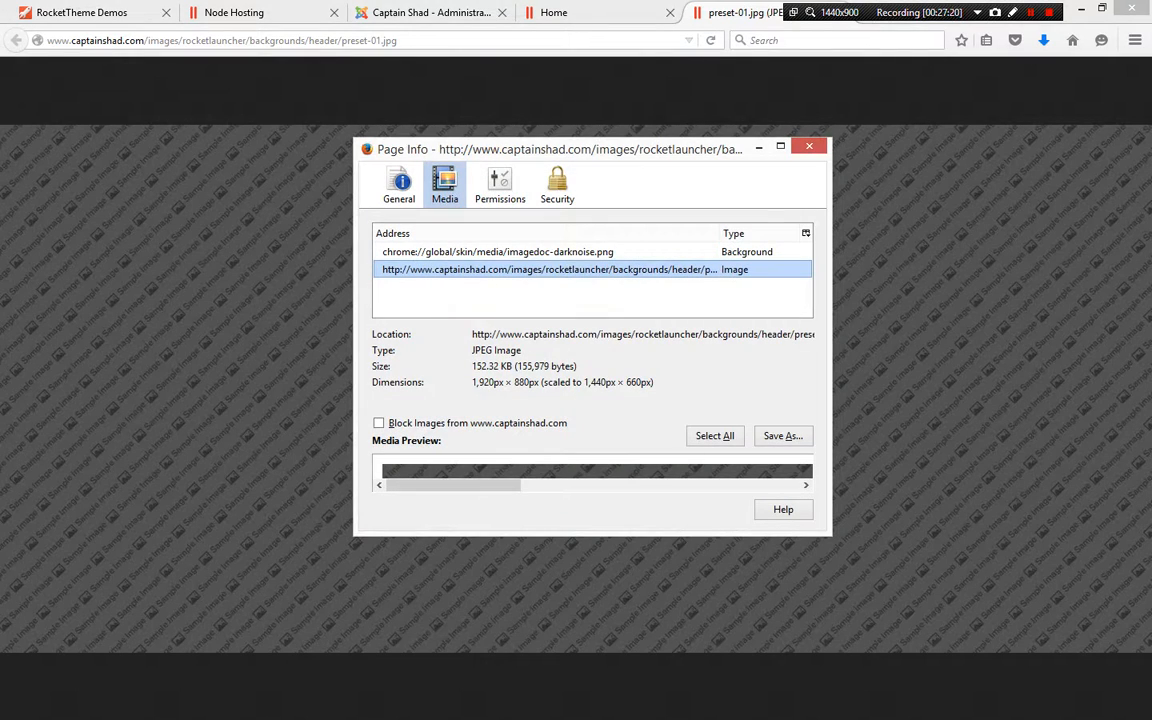
left_click_drag(472, 382, 654, 382)
key("ctrl+c")
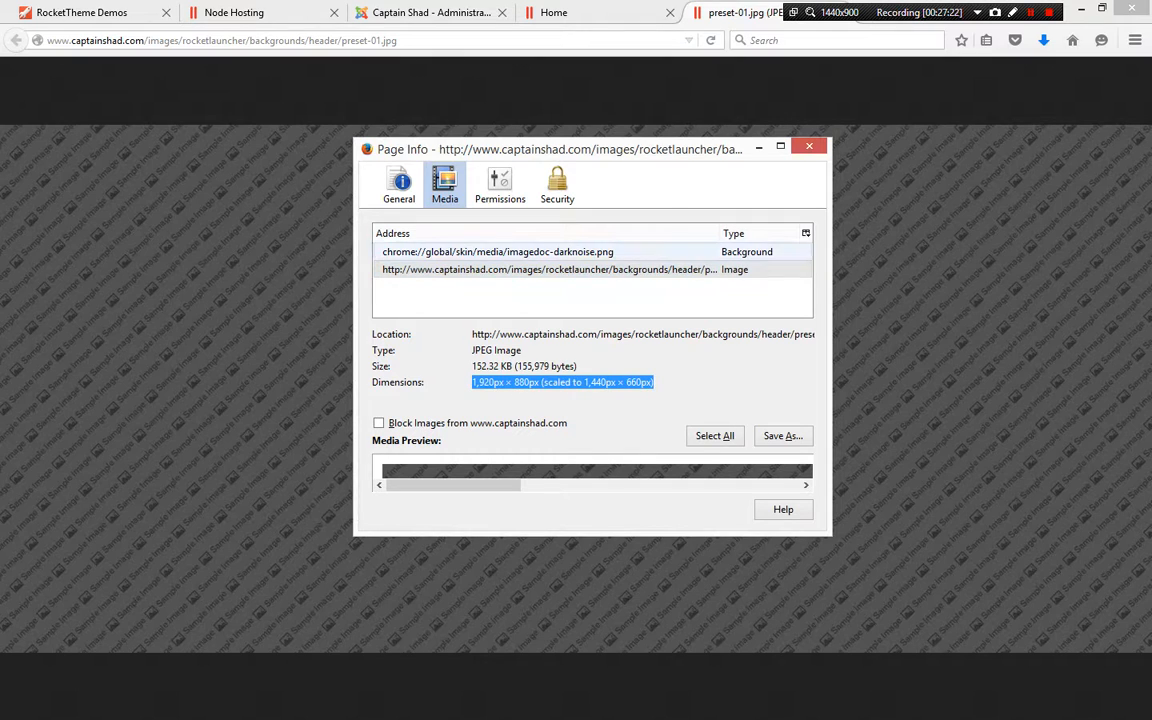
left_click(809, 146)
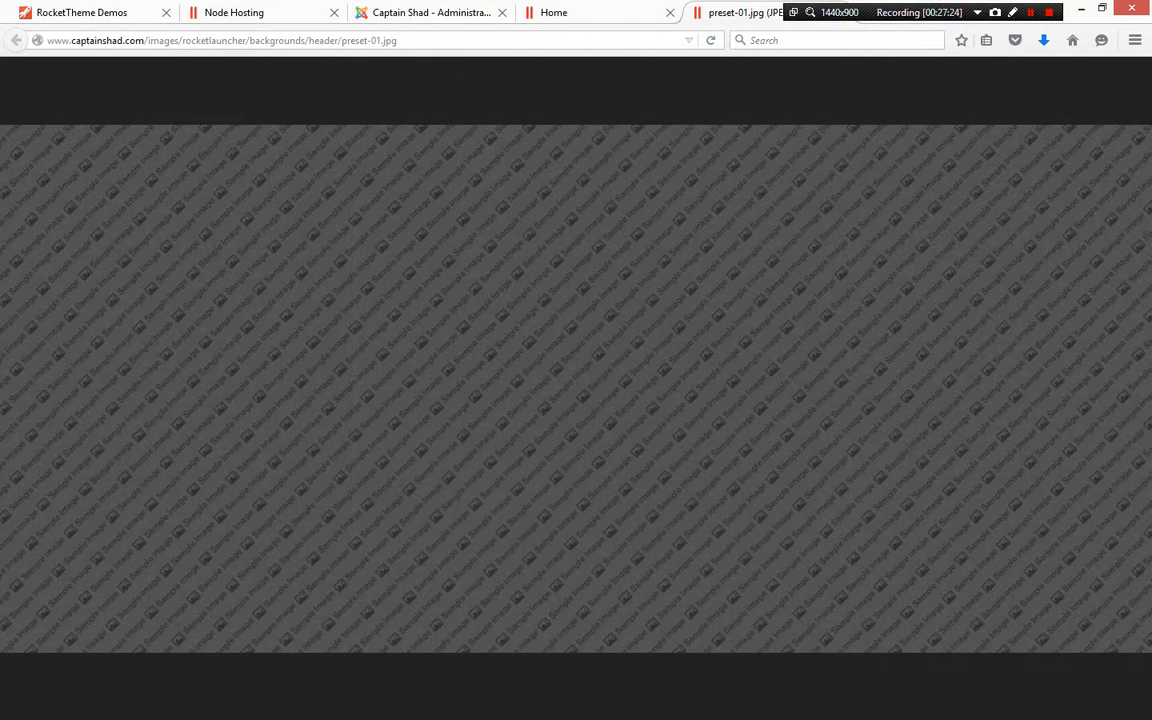
Paste the image dimensions into the Word document above Module 333 with a 'Background' label line
key("alt+Tab")
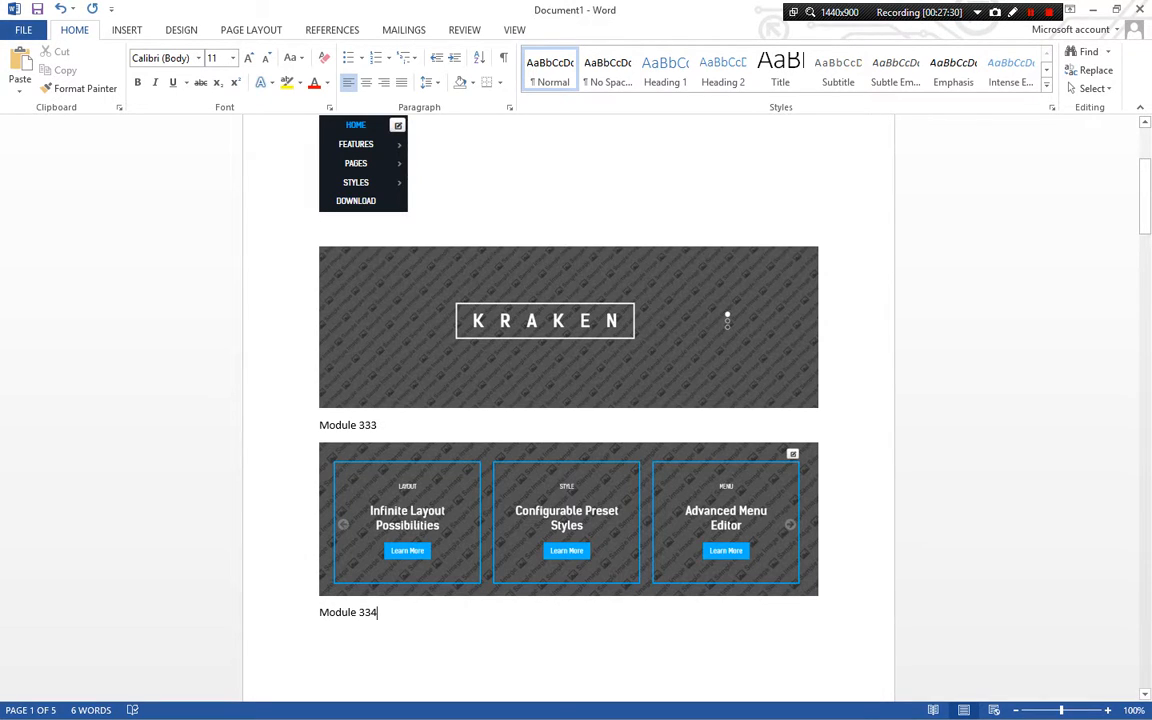
key("ctrl+v")
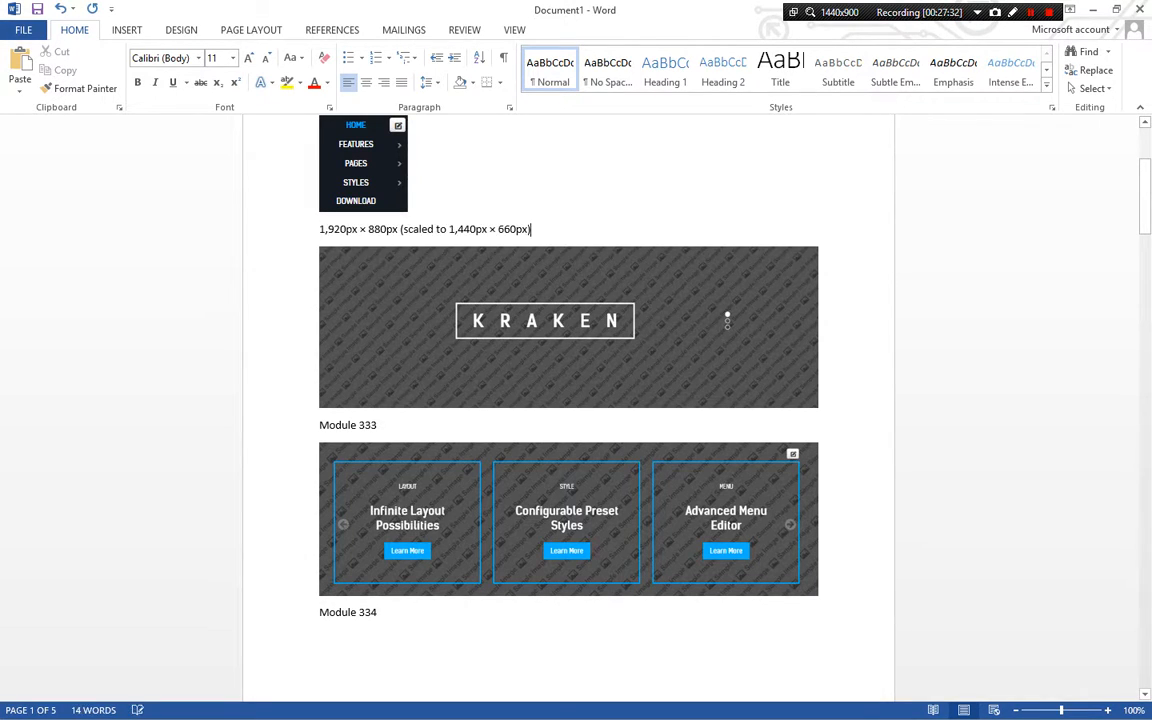
key("Return")
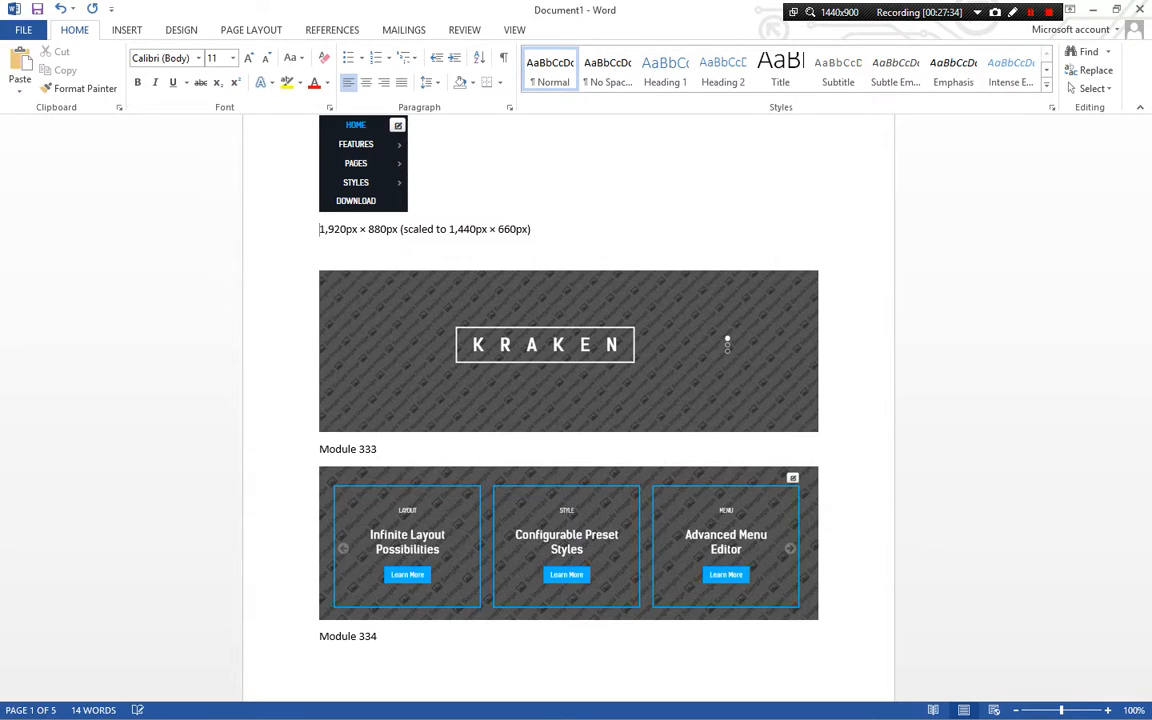
key("Return")
key("Up")
type("Ba")
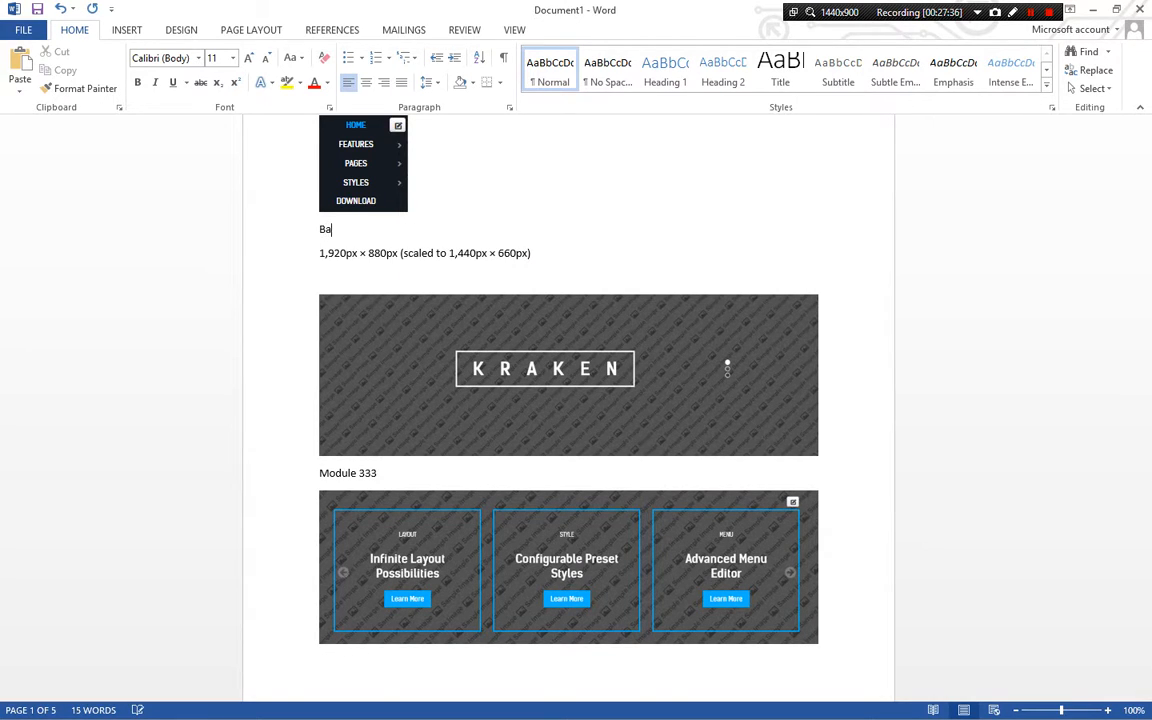
type("ckground")
key("Down")
key("End")
key("Return")
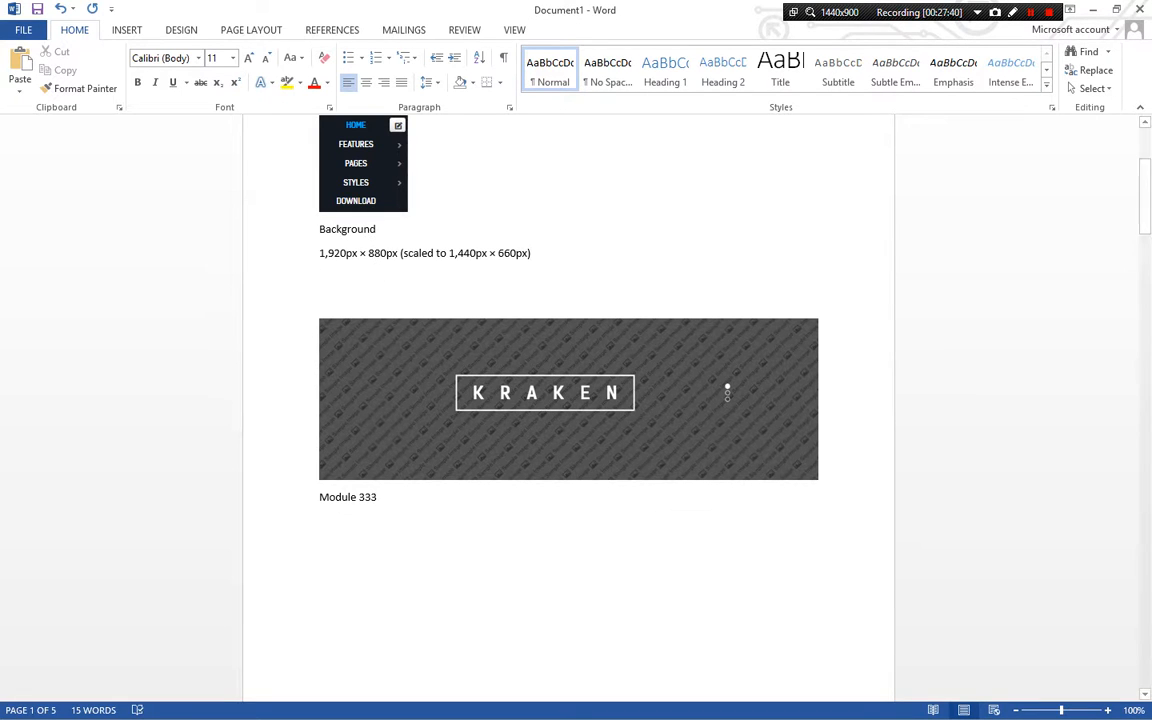
Copy the image path /images/rocketlauncher/backgrounds/header/preset-01.jpg from the address bar and paste it under the dimensions
key("alt+Tab")
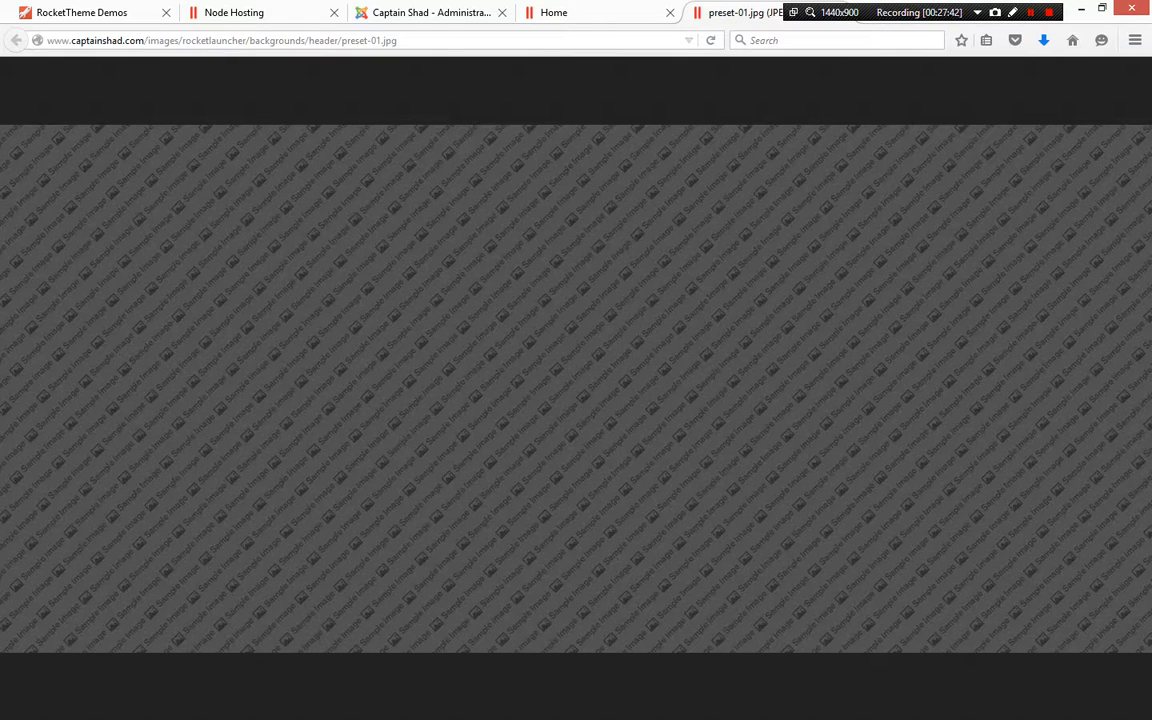
key("ctrl+l")
key("End")
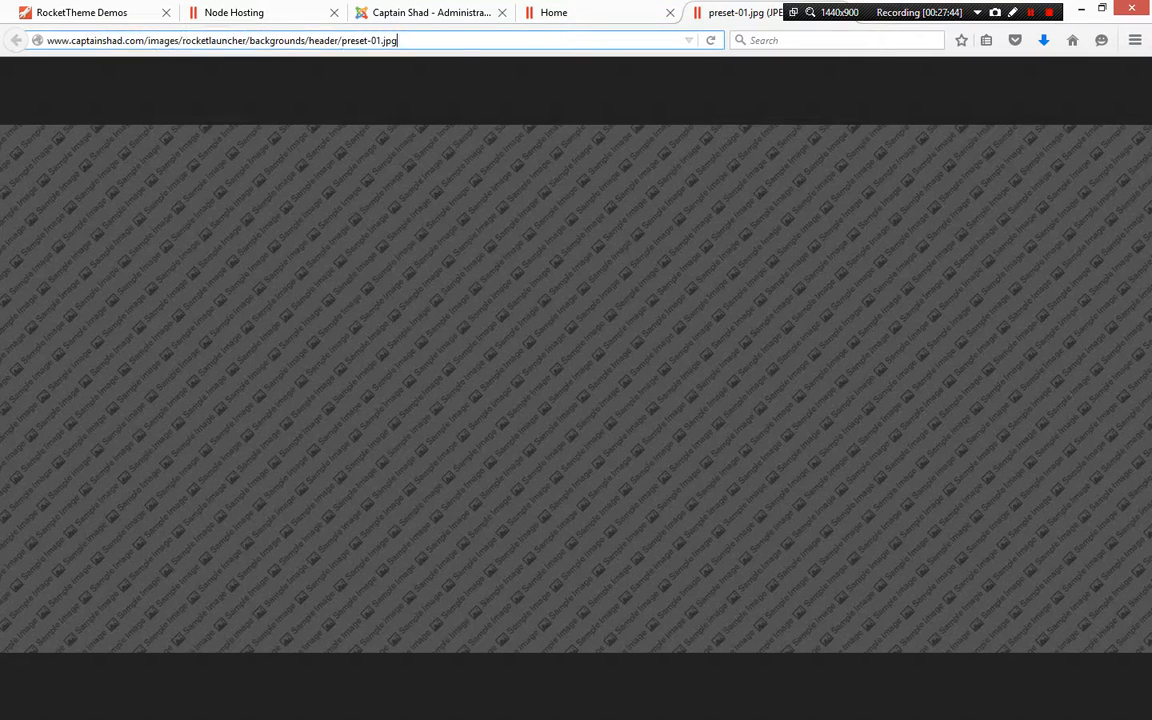
left_click_drag(398, 41, 144, 41)
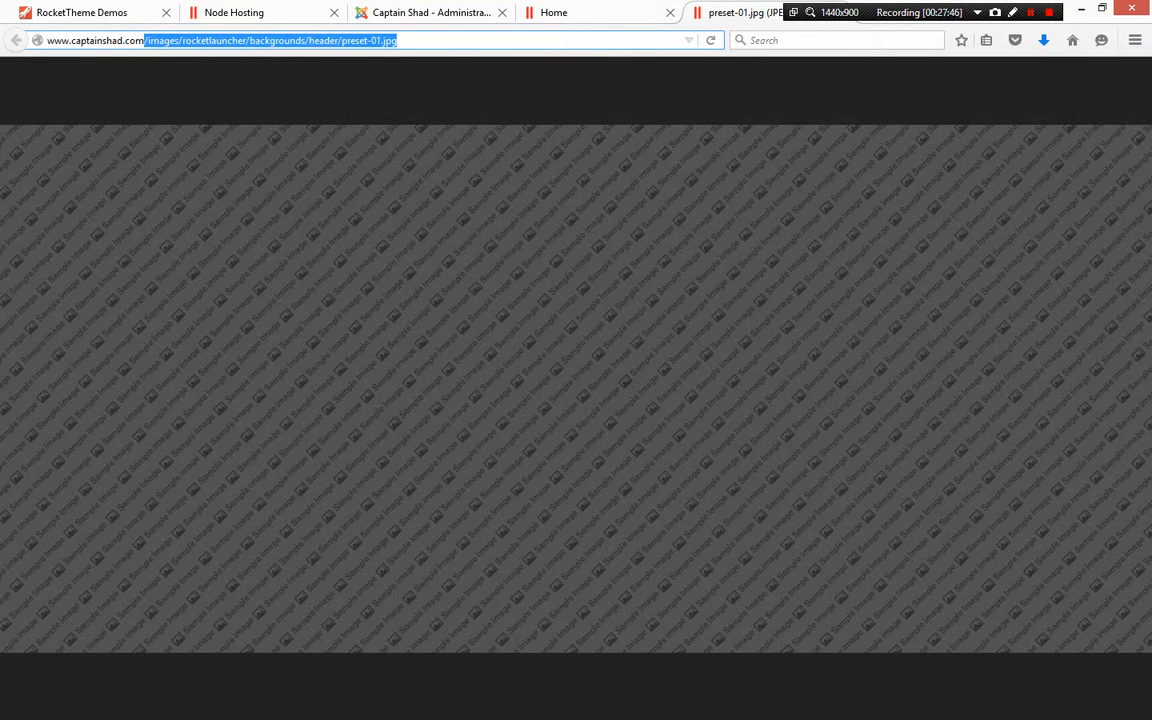
key("ctrl+c")
key("alt+Tab")
key("ctrl+v")
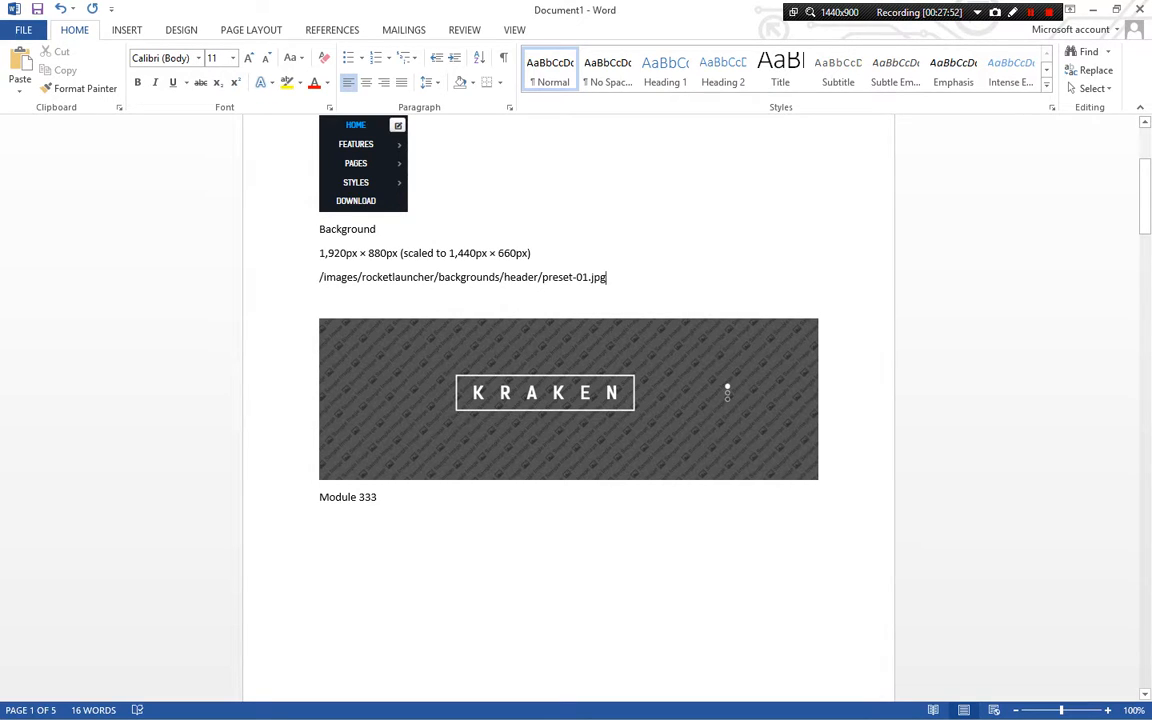
scroll(568, 400, "up", 5)
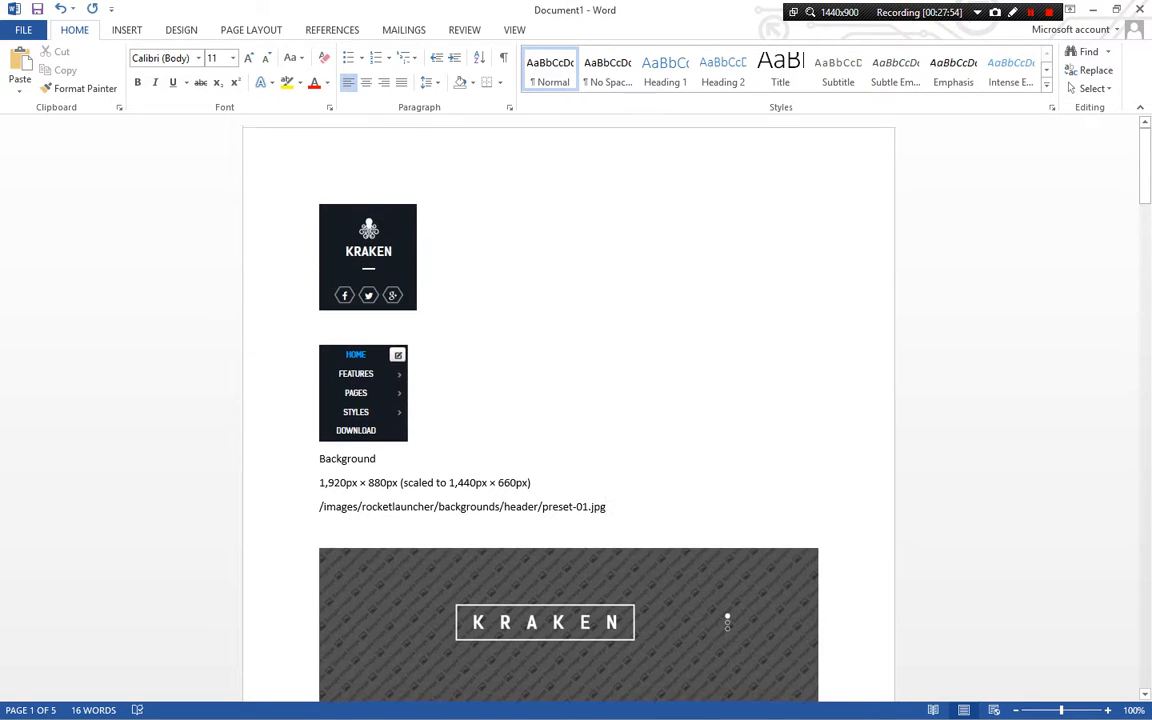
scroll(568, 400, "down", 9)
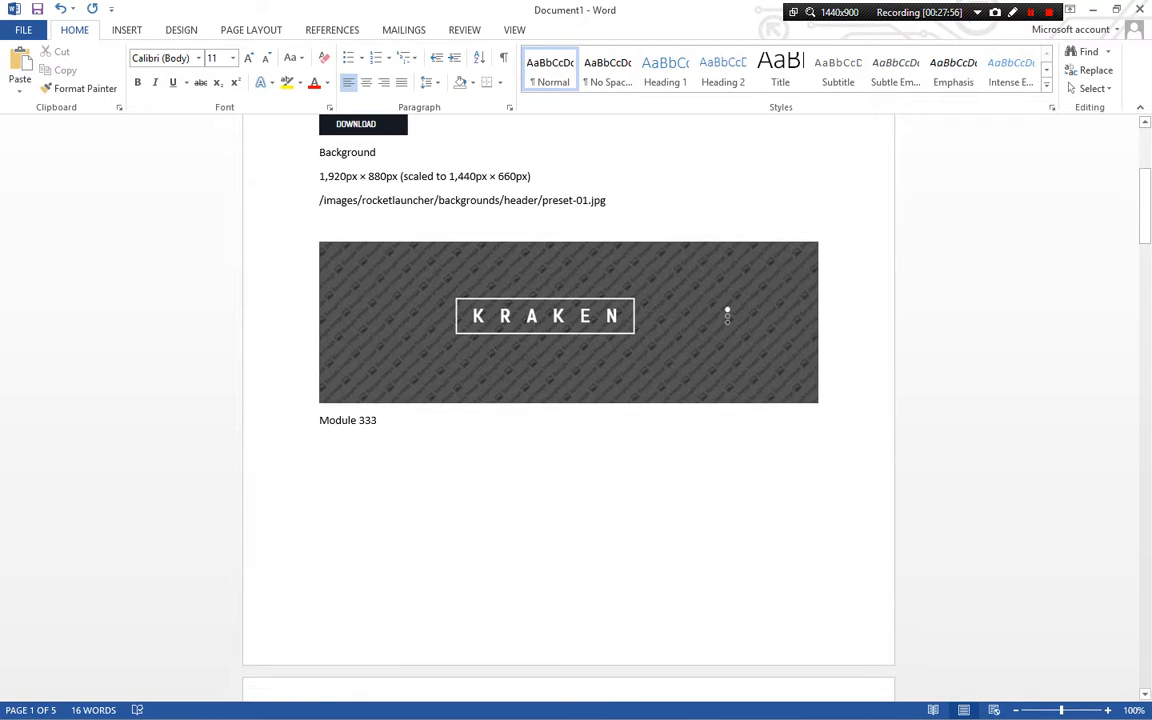
scroll(727, 163, "down", 11)
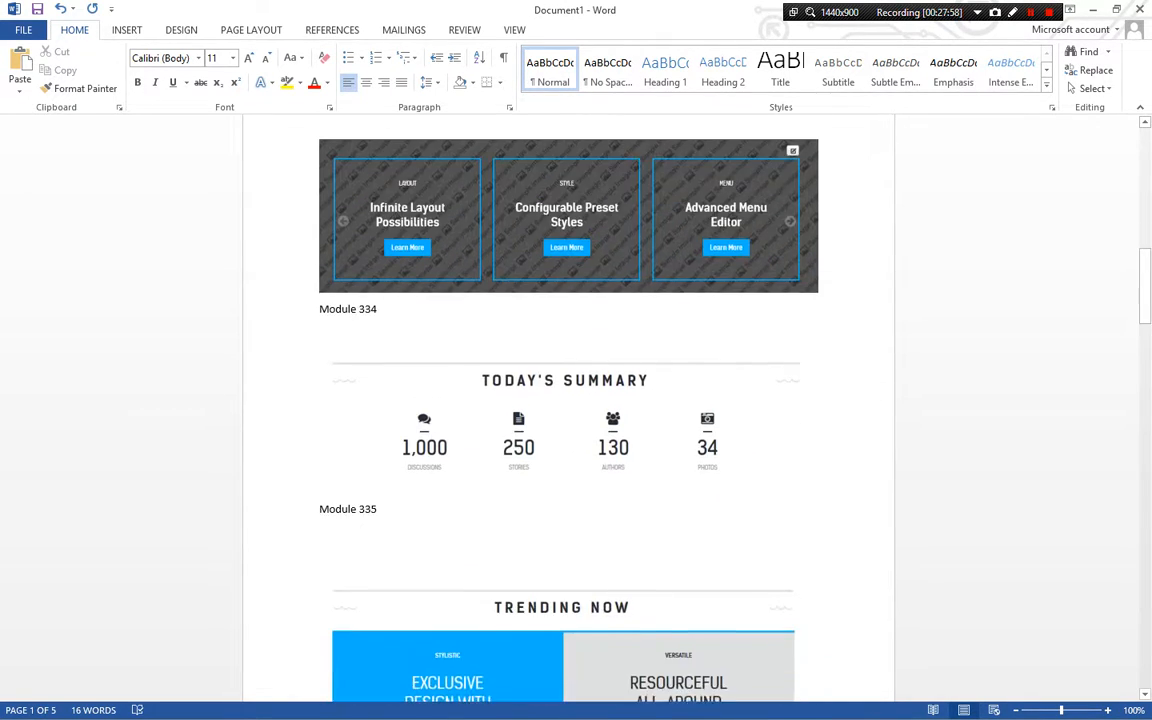
Scroll through the Word document to review the documented homepage sections, returning to the top
scroll(568, 400, "down", 8)
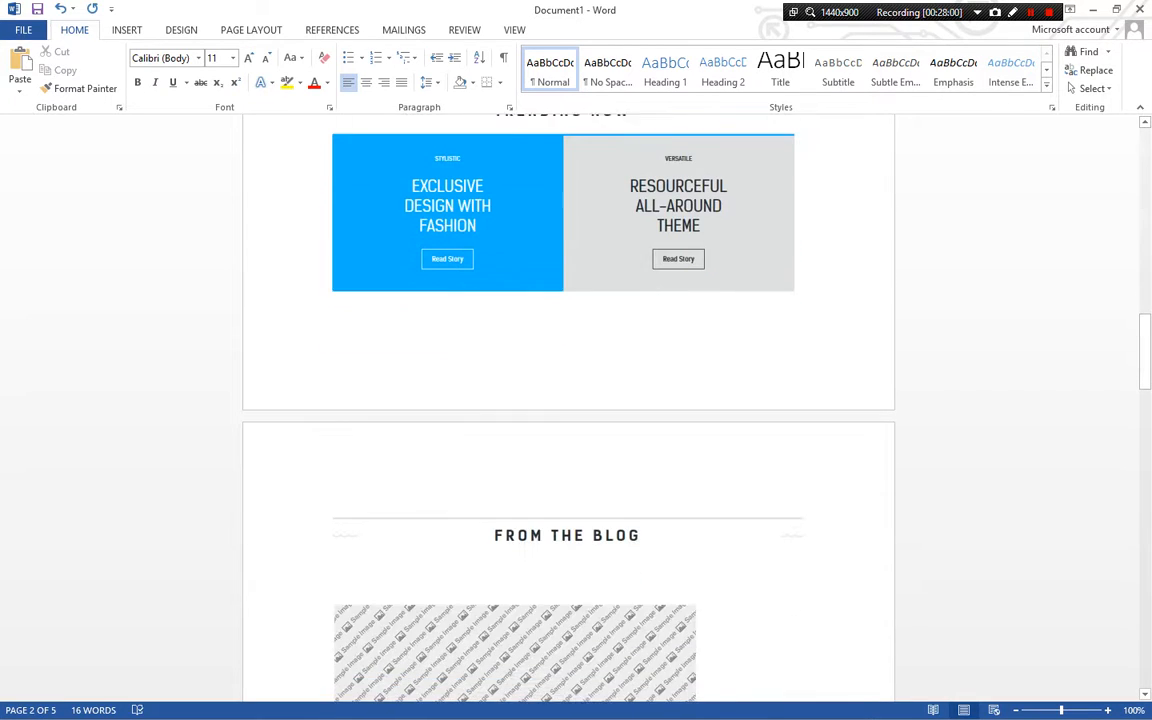
scroll(568, 400, "down", 18)
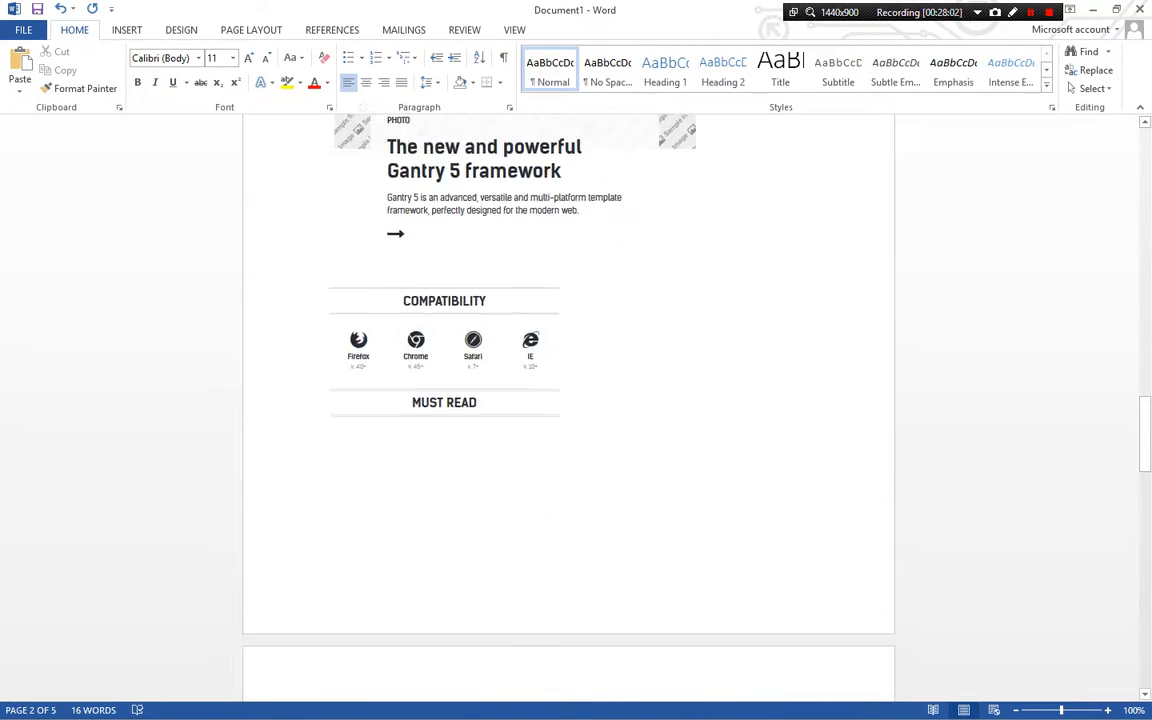
scroll(568, 400, "down", 15)
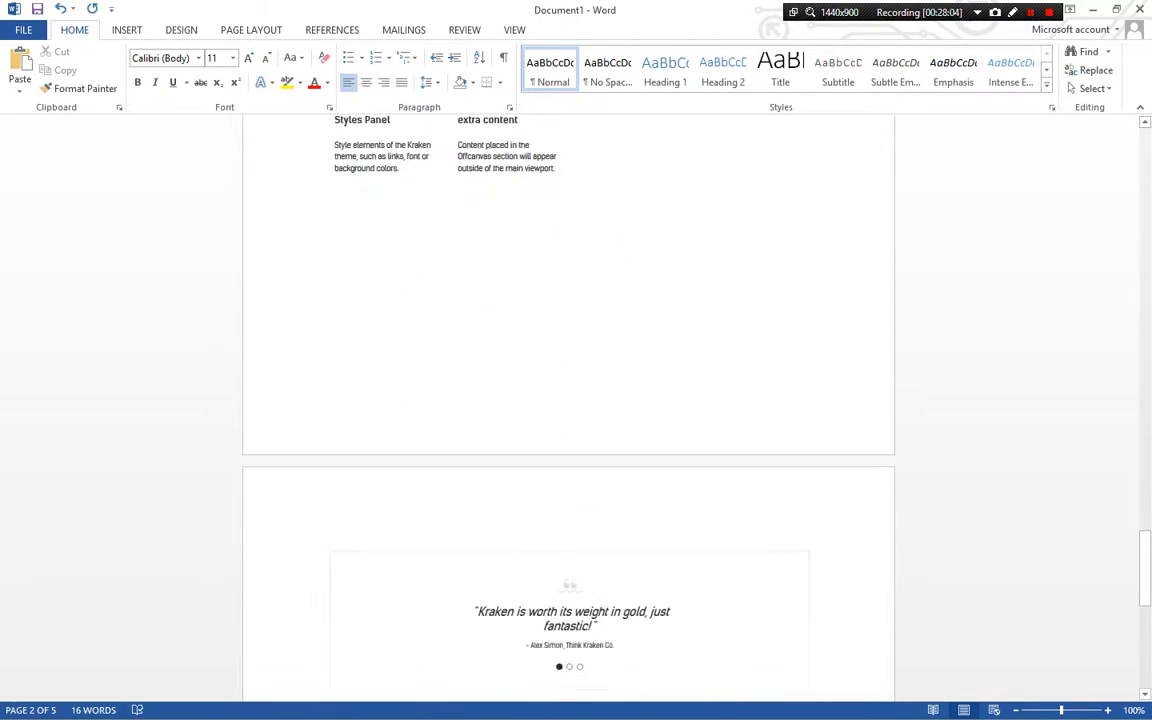
left_click_drag(1145, 572, 1145, 164)
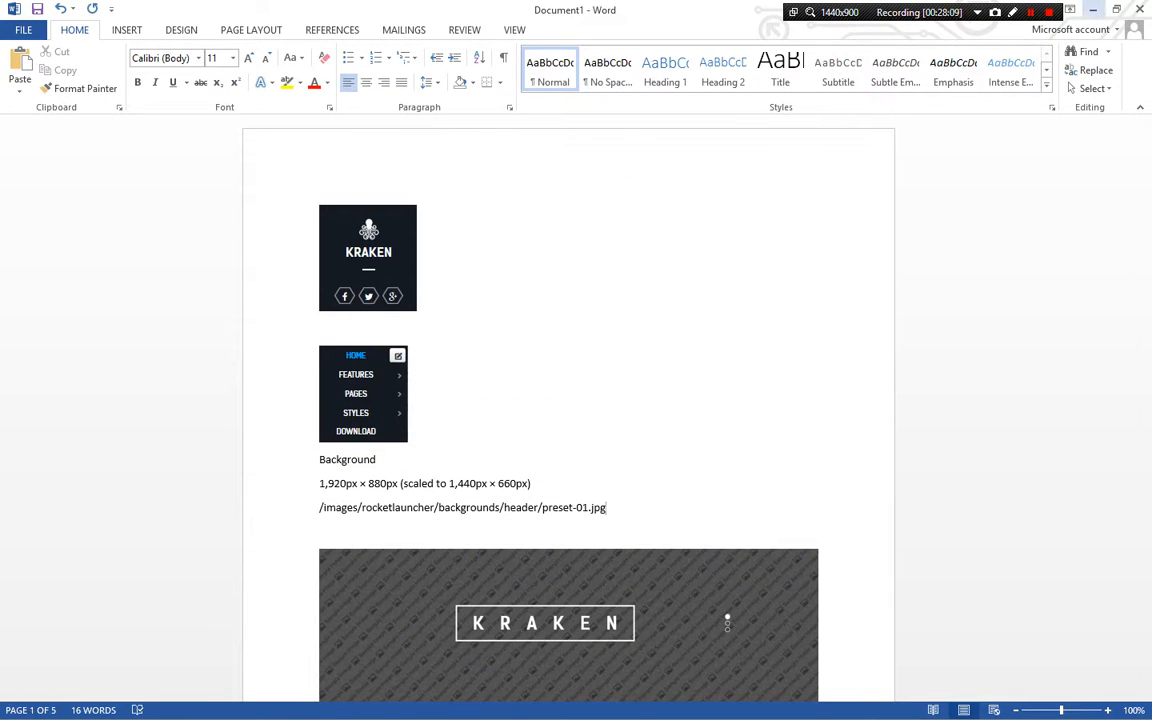
Set the site's Default Editor to Editor - RokPad in the Joomla Global Configuration and save and close
key("alt+Tab")
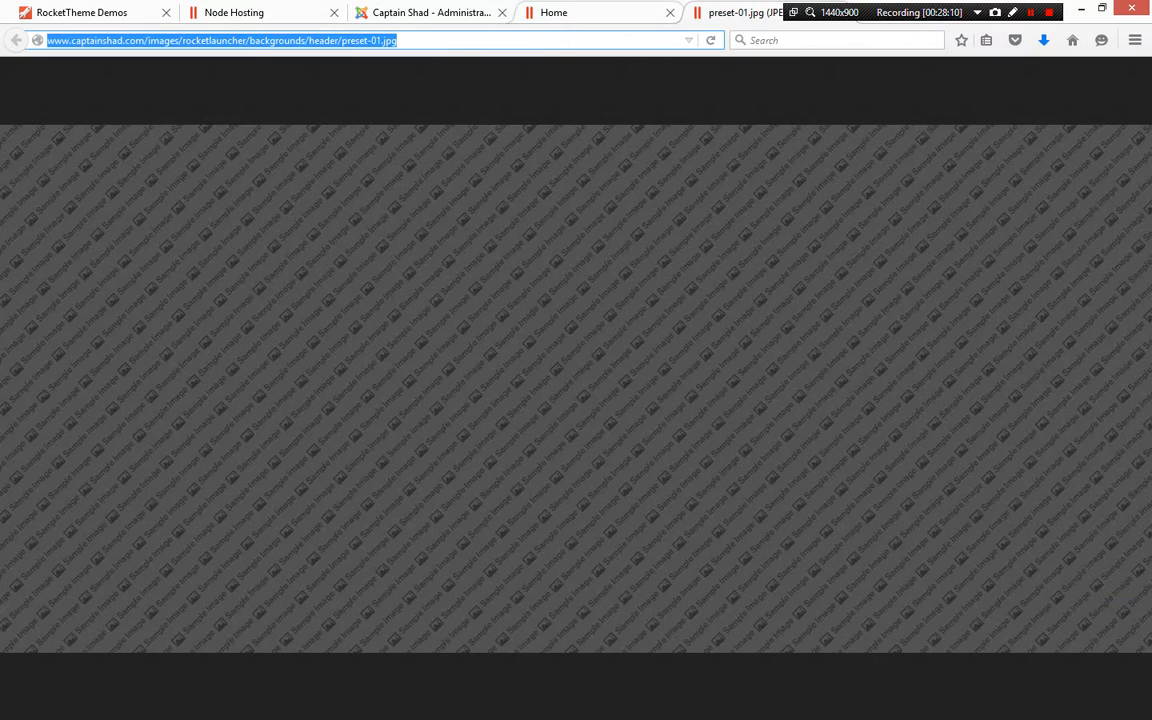
left_click(570, 13)
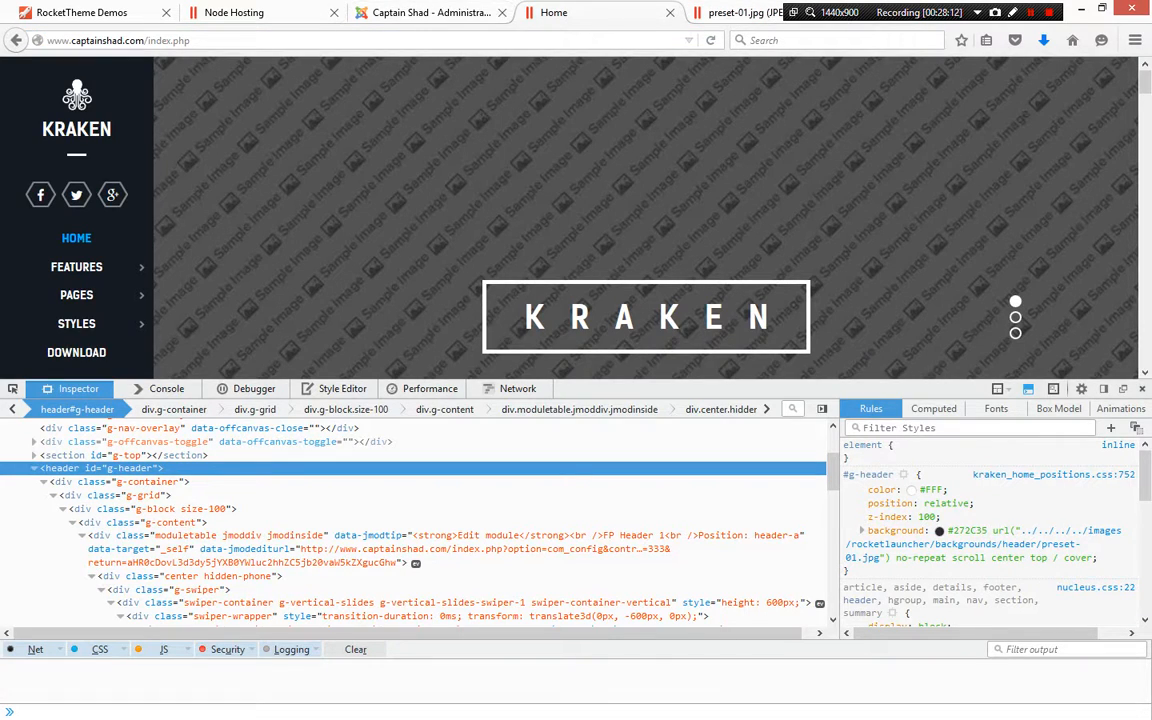
left_click(1143, 389)
left_click(432, 13)
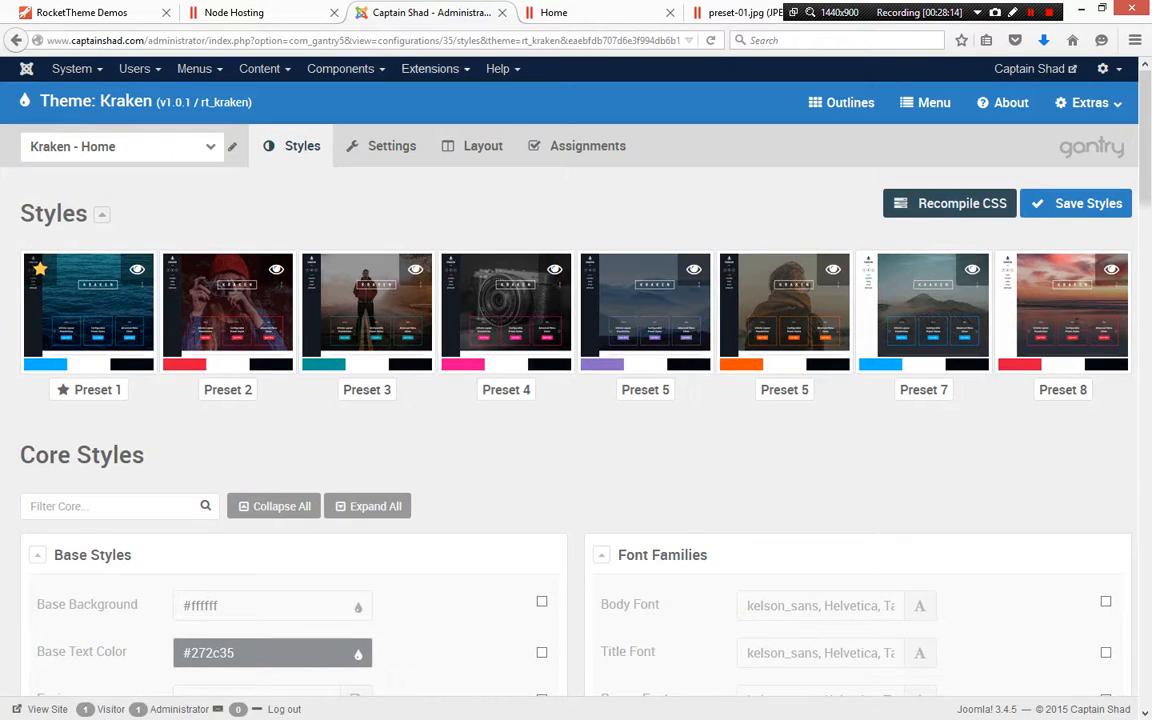
left_click(72, 68)
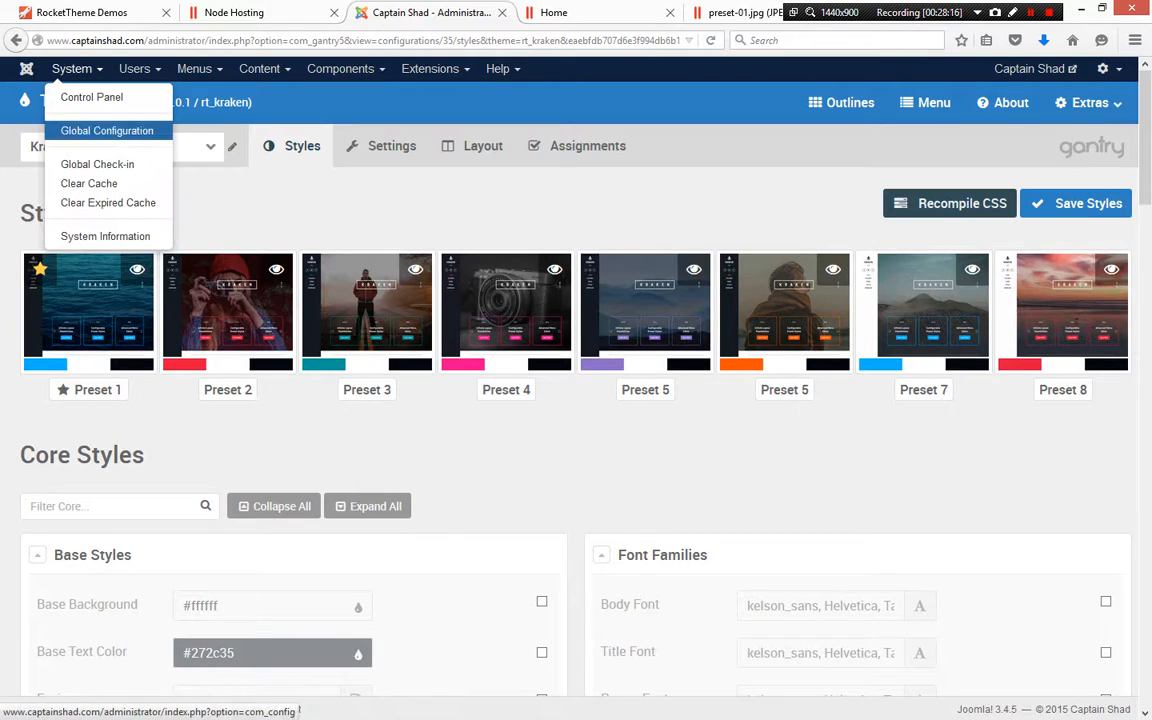
left_click(105, 122)
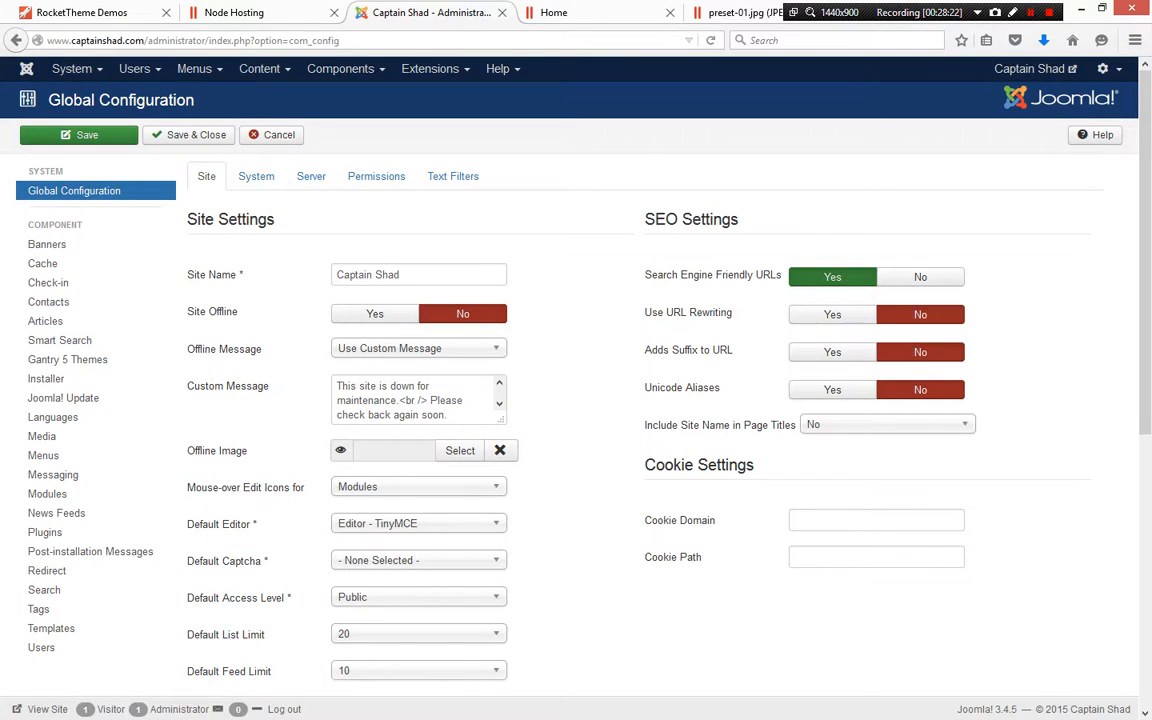
left_click(419, 523)
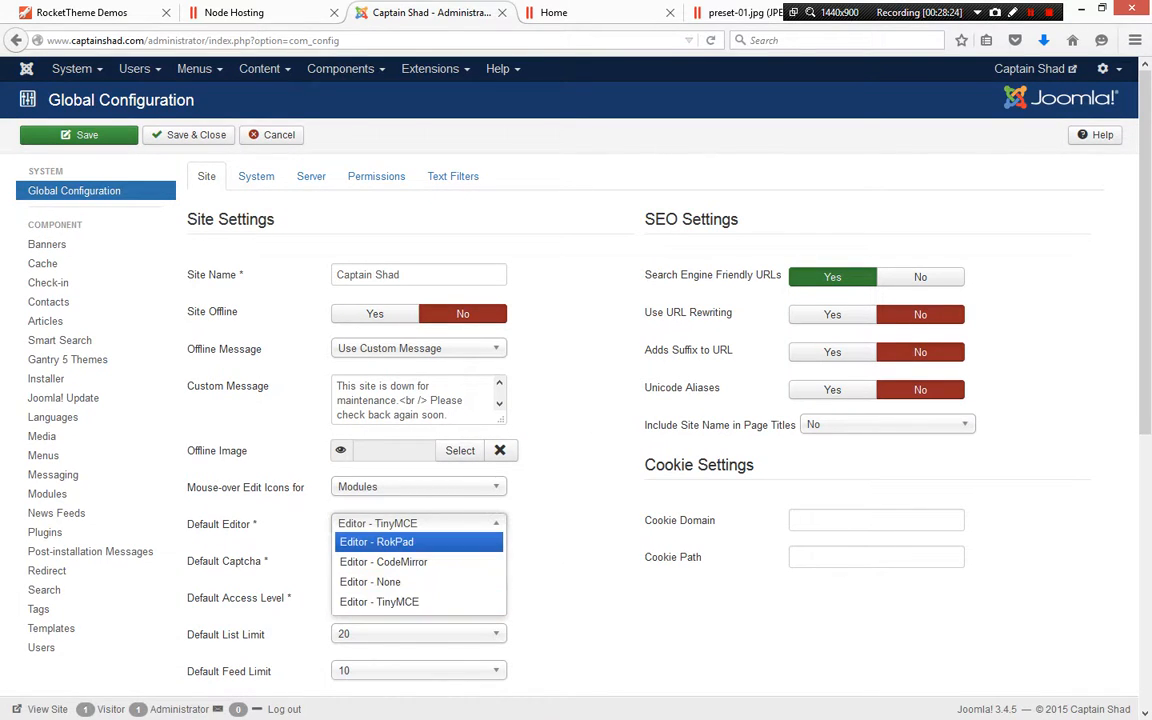
key("Return")
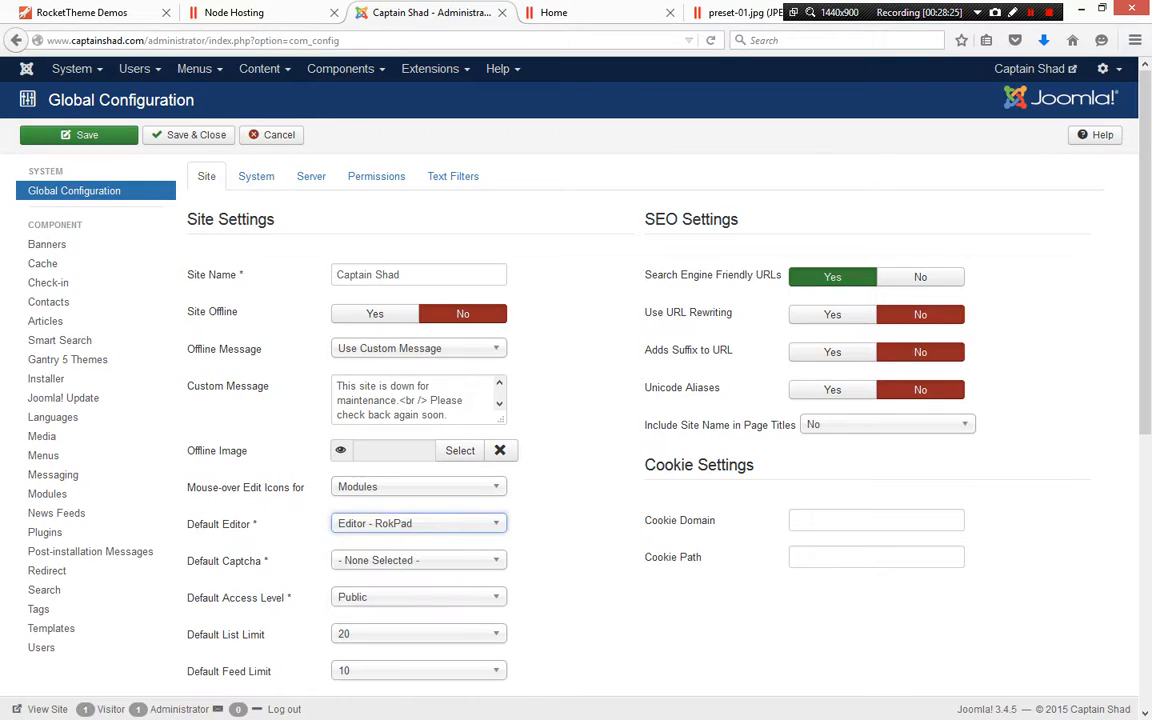
left_click(188, 135)
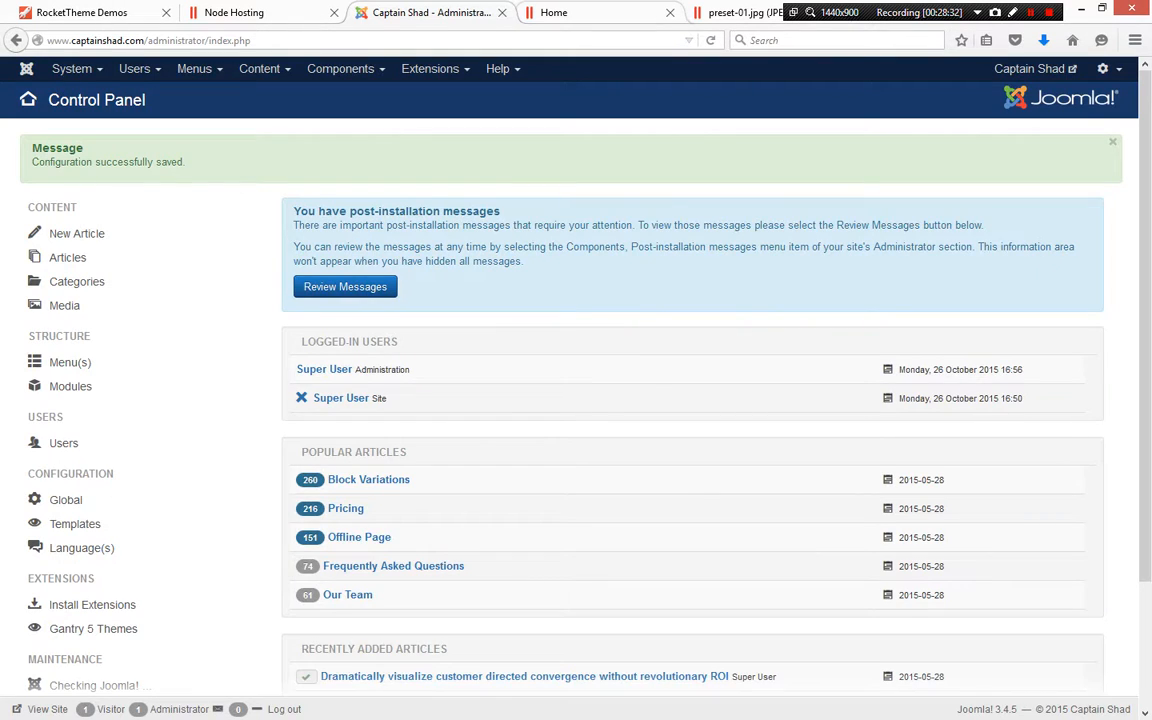
Open the FP Header 2 module's edit form from the homepage and cancel it
left_click(592, 13)
scroll(646, 390, "down", 5)
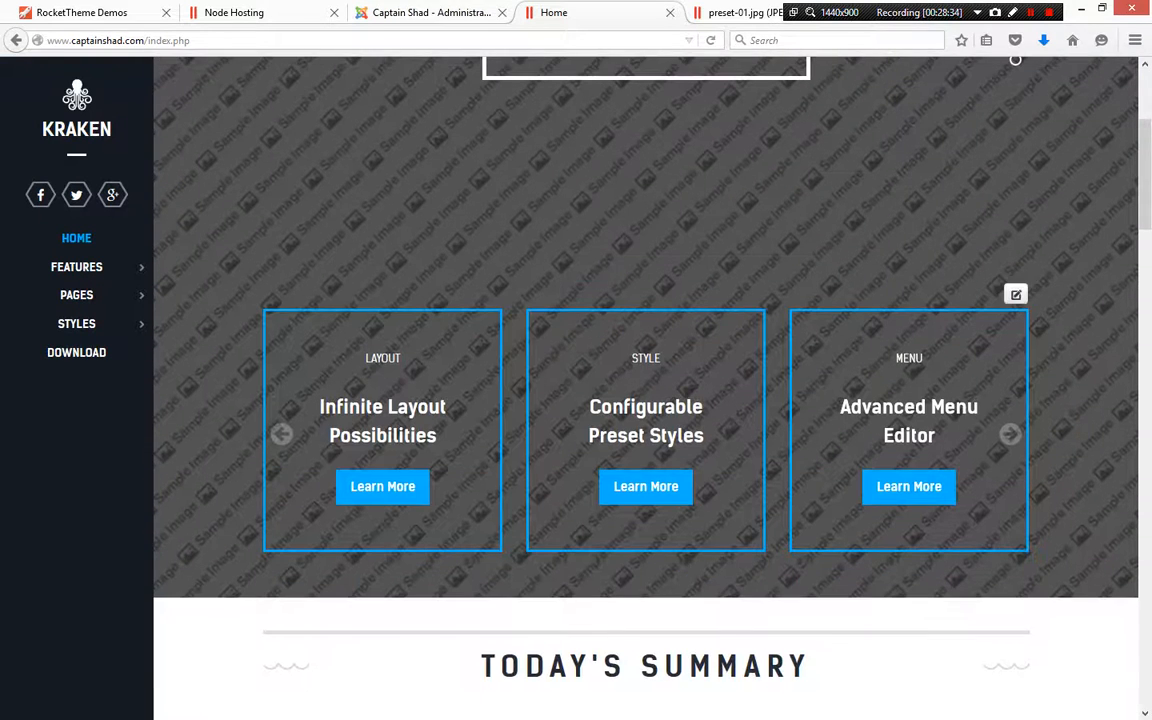
mouse_move(1016, 294)
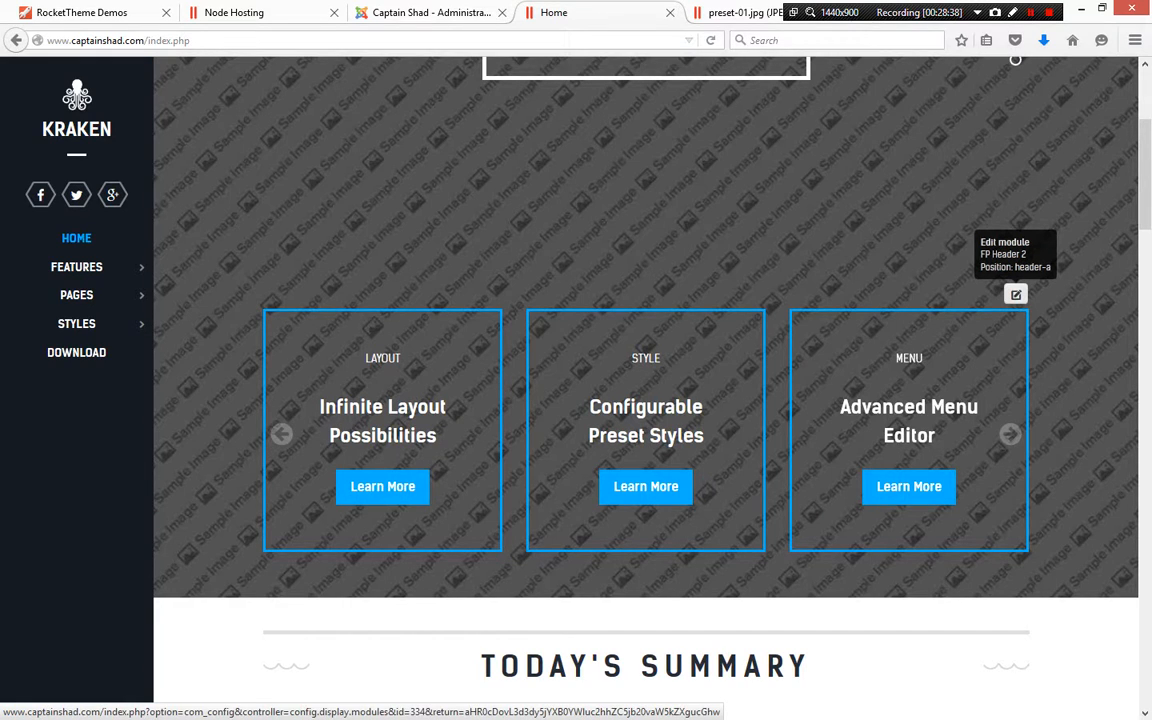
left_click(1016, 294)
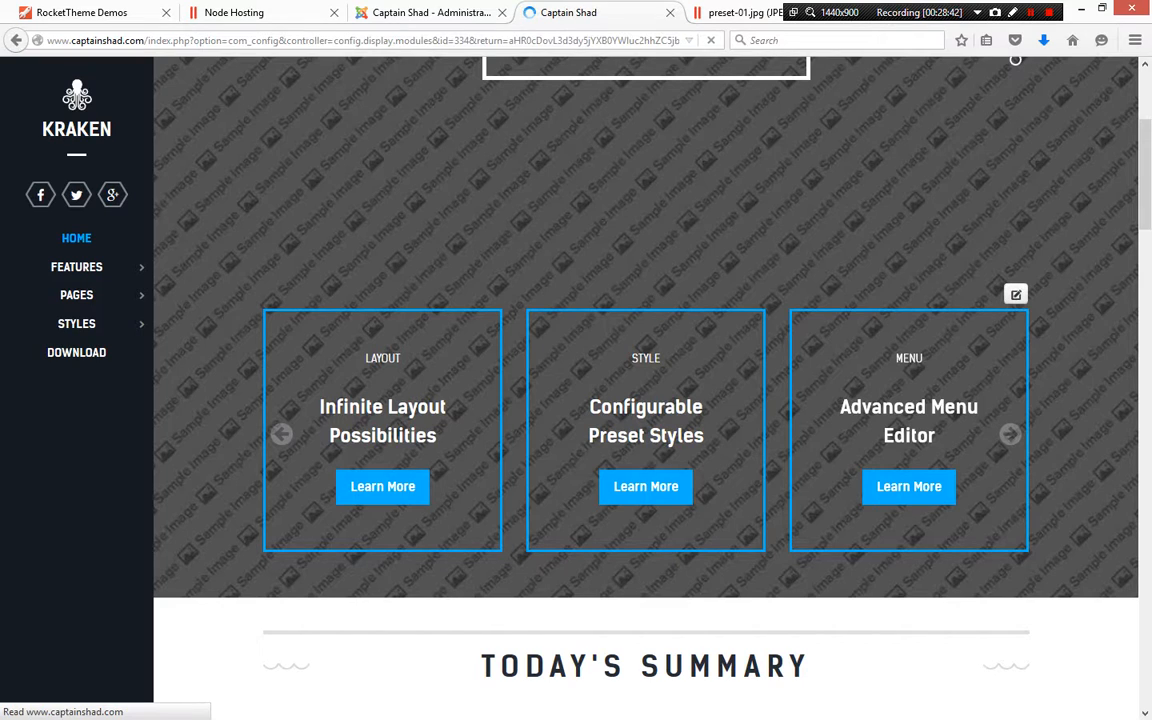
scroll(645, 380, "down", 3)
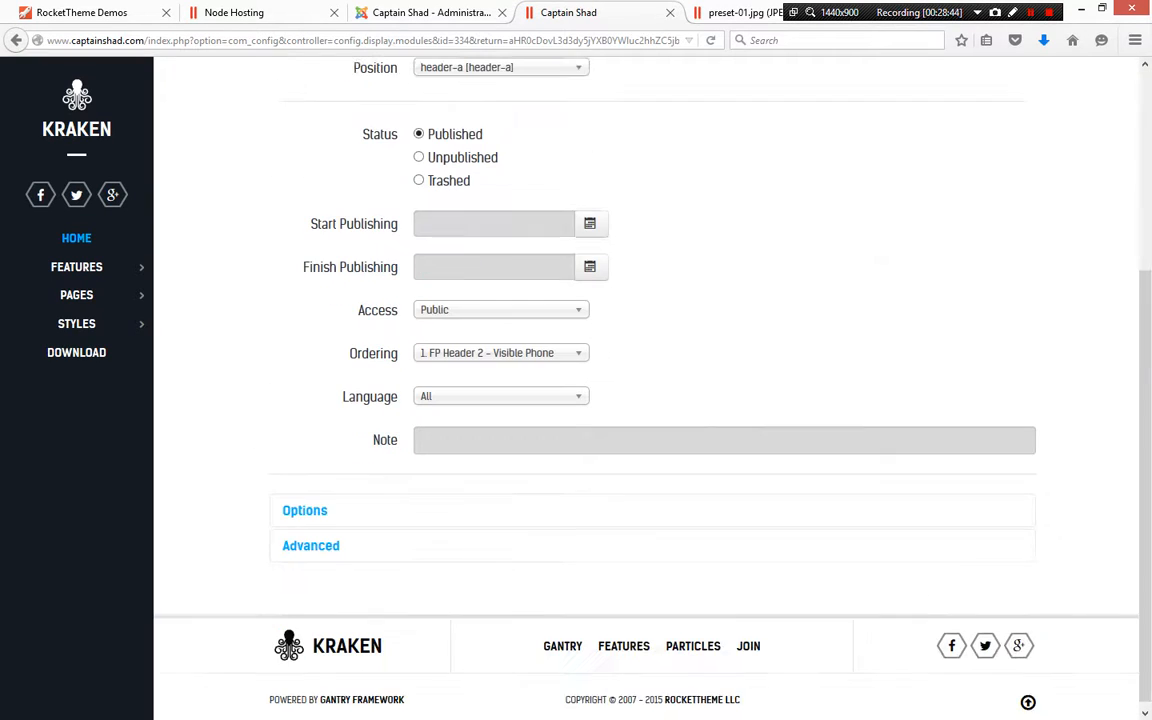
scroll(645, 380, "up", 3)
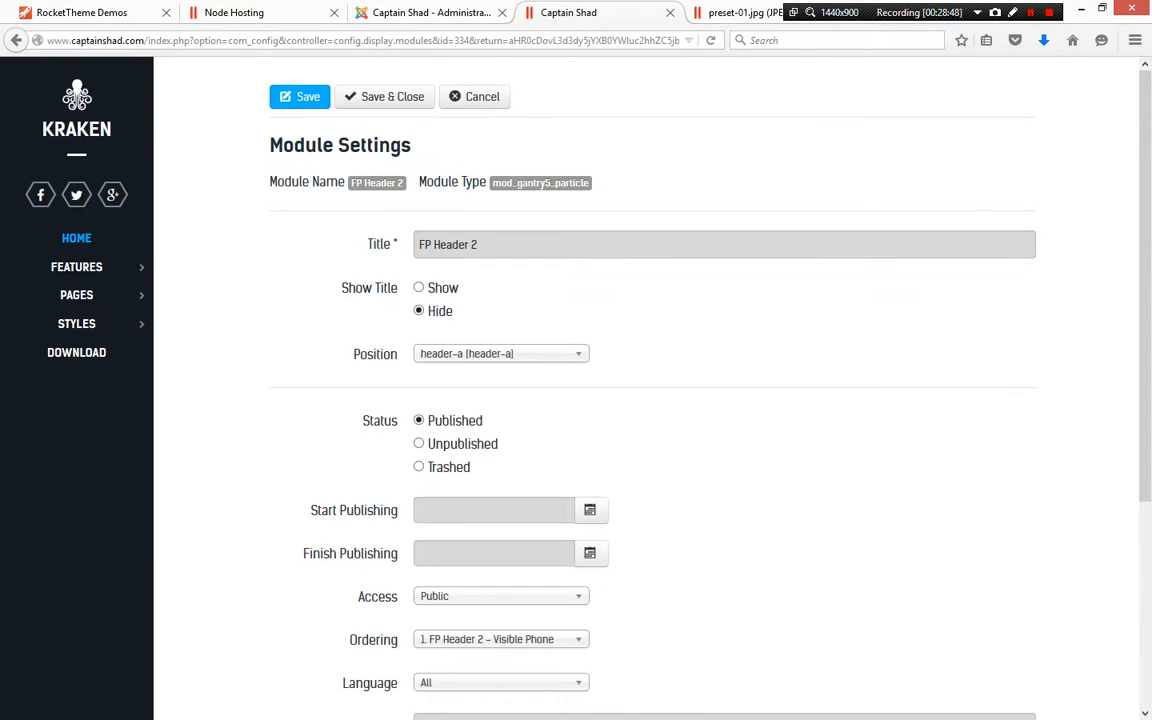
left_click(474, 96)
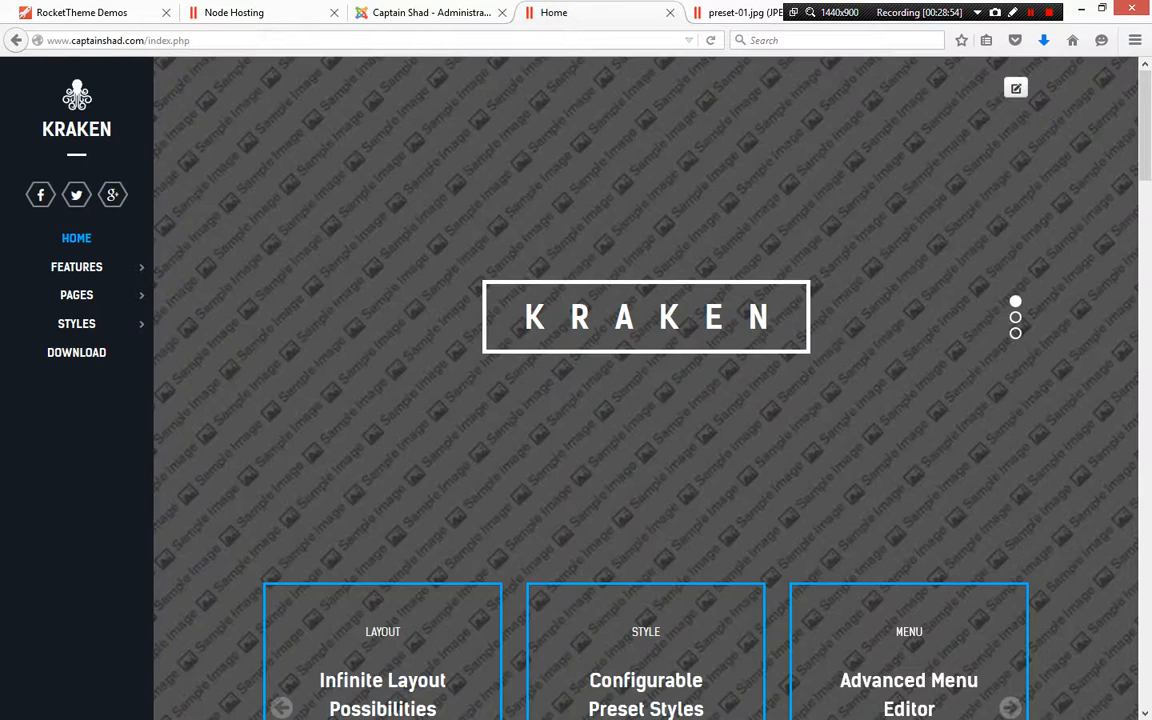
Open the Compatibility module's edit form from the homepage and save and close it
scroll(645, 380, "down", 5)
scroll(645, 380, "down", 8)
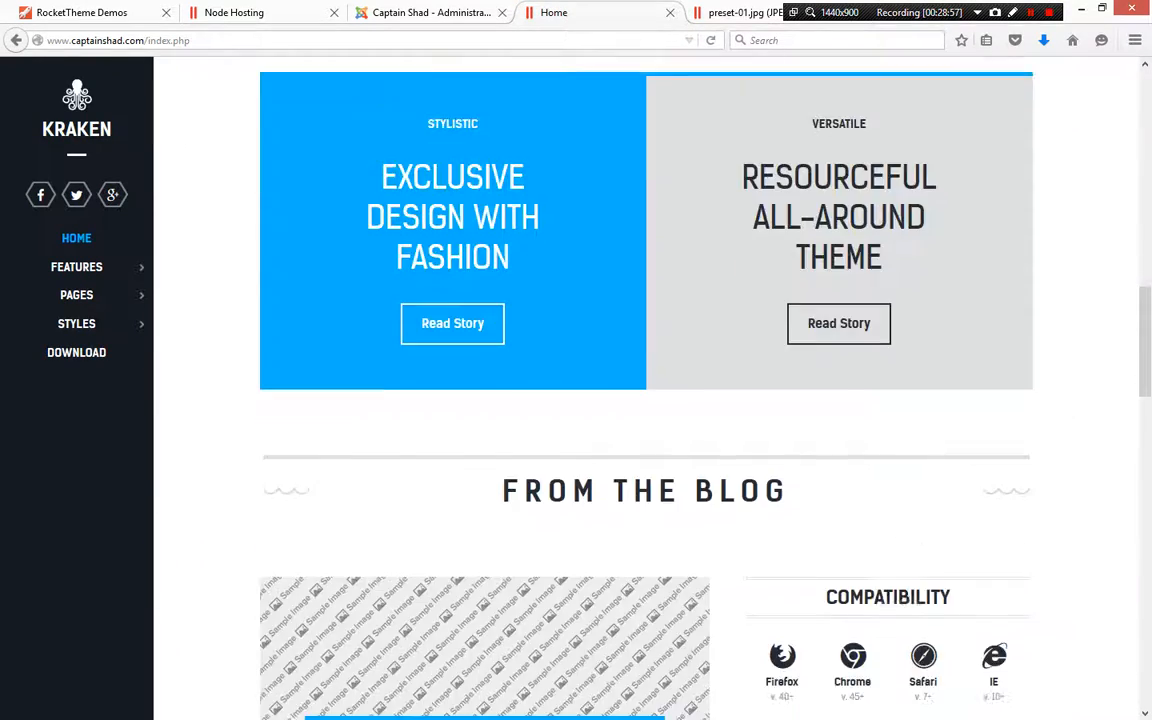
scroll(645, 380, "down", 3)
mouse_move(1016, 248)
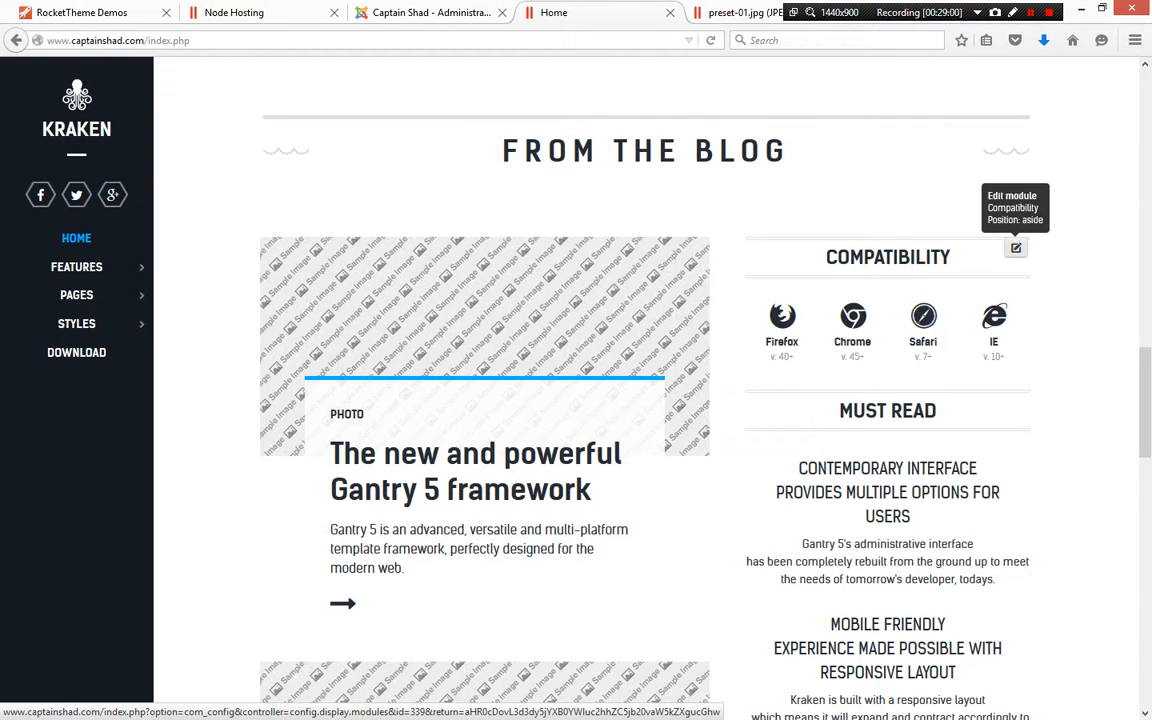
left_click(1016, 248)
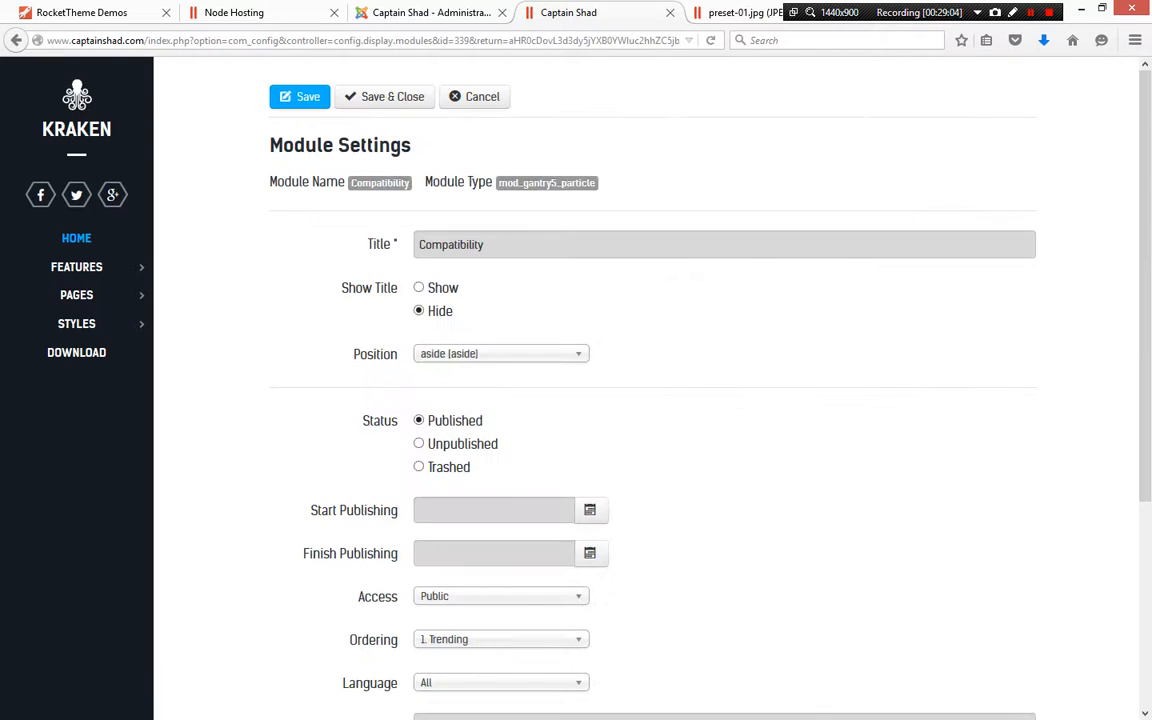
left_click(392, 96)
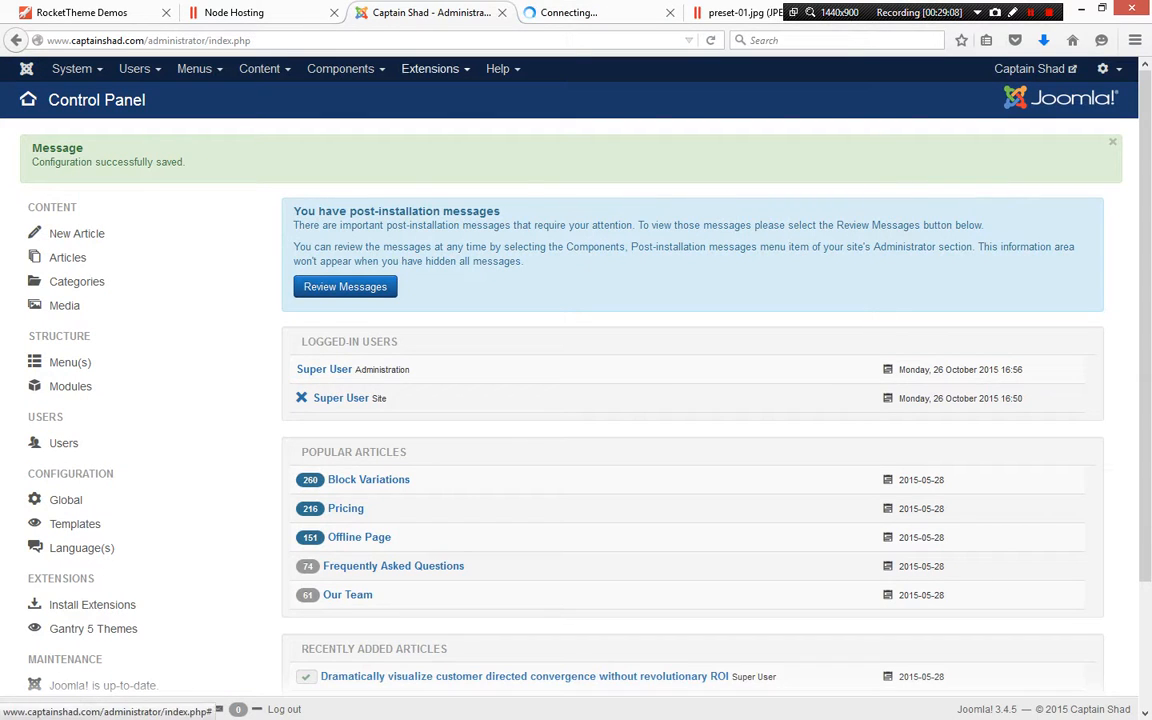
Open the Site Modules manager and filter the list by type Custom HTML
left_click(430, 68)
left_click(411, 95)
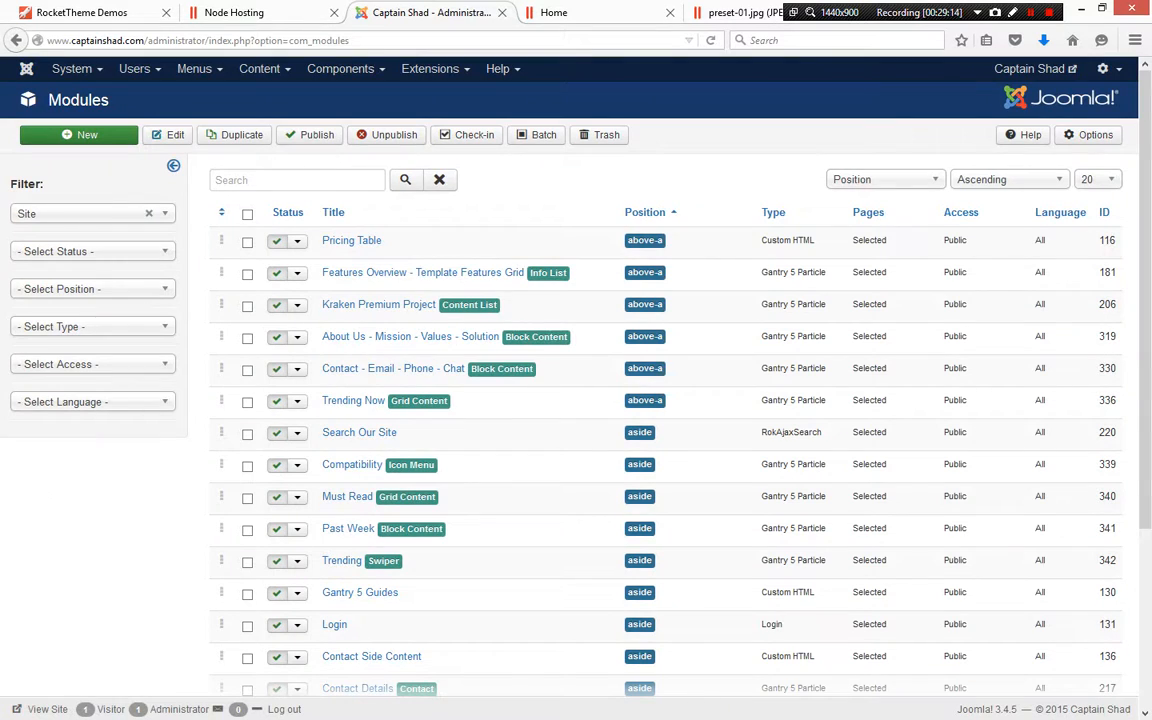
left_click(92, 327)
left_click(70, 365)
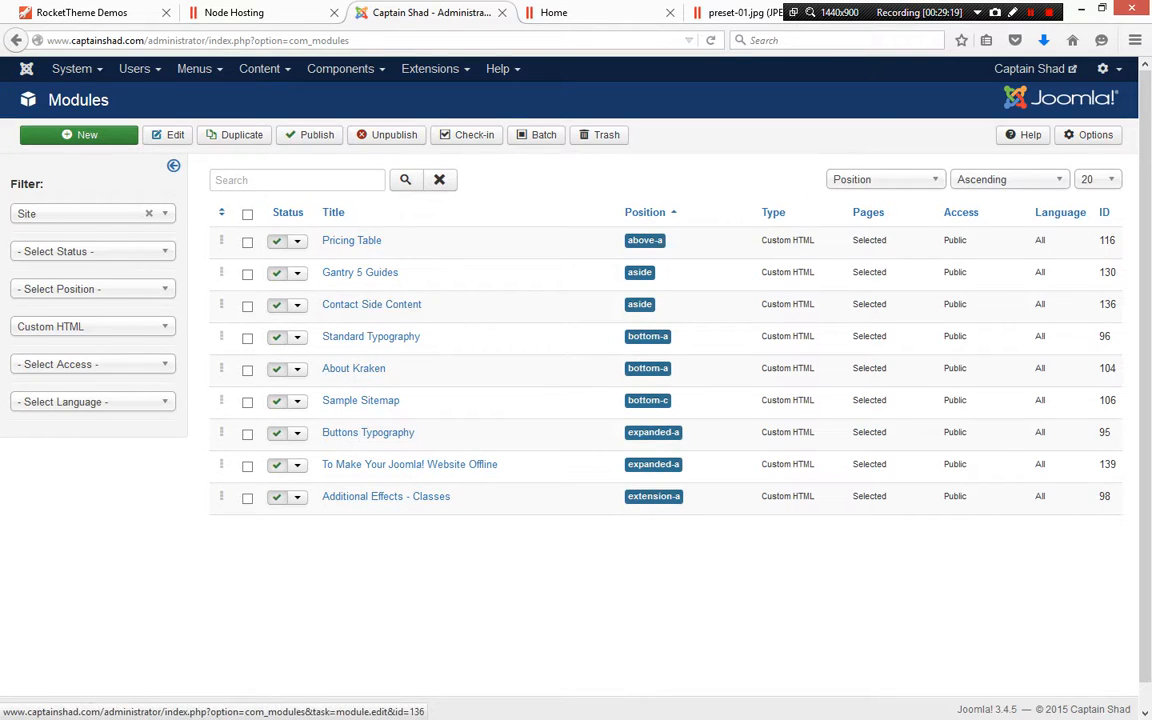
Inspect the About Kraken and Pricing Table Custom HTML modules, viewing the pricing table code in fullscreen
left_click(353, 368)
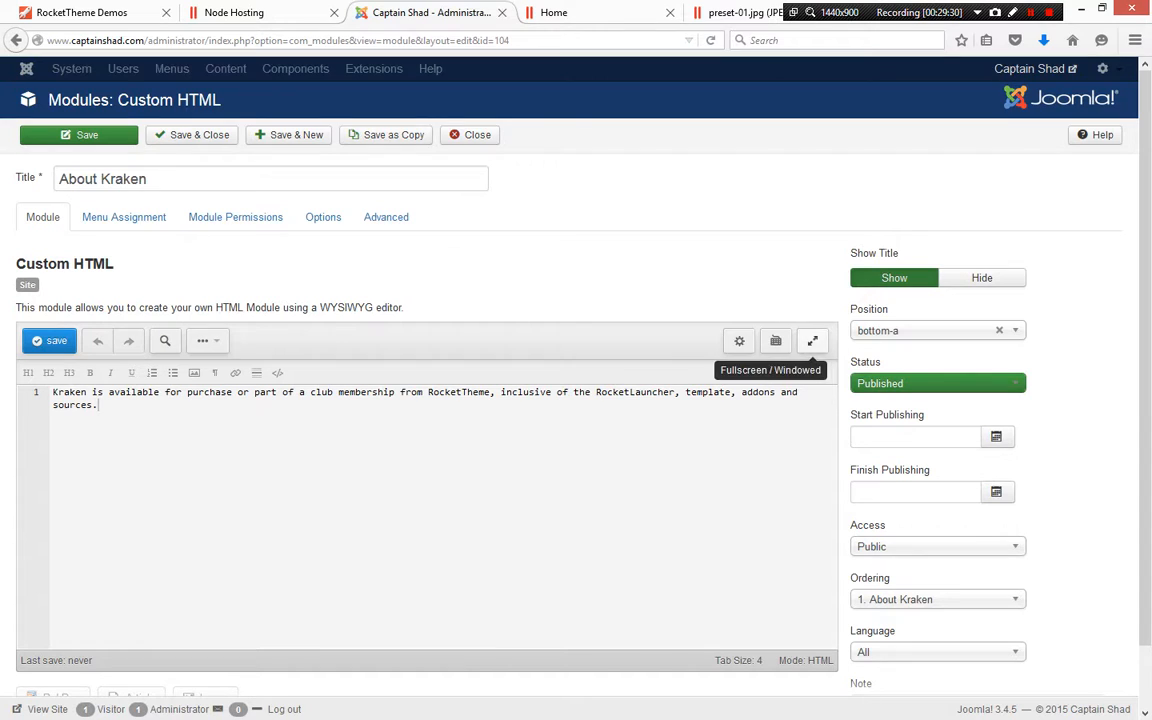
left_click(470, 134)
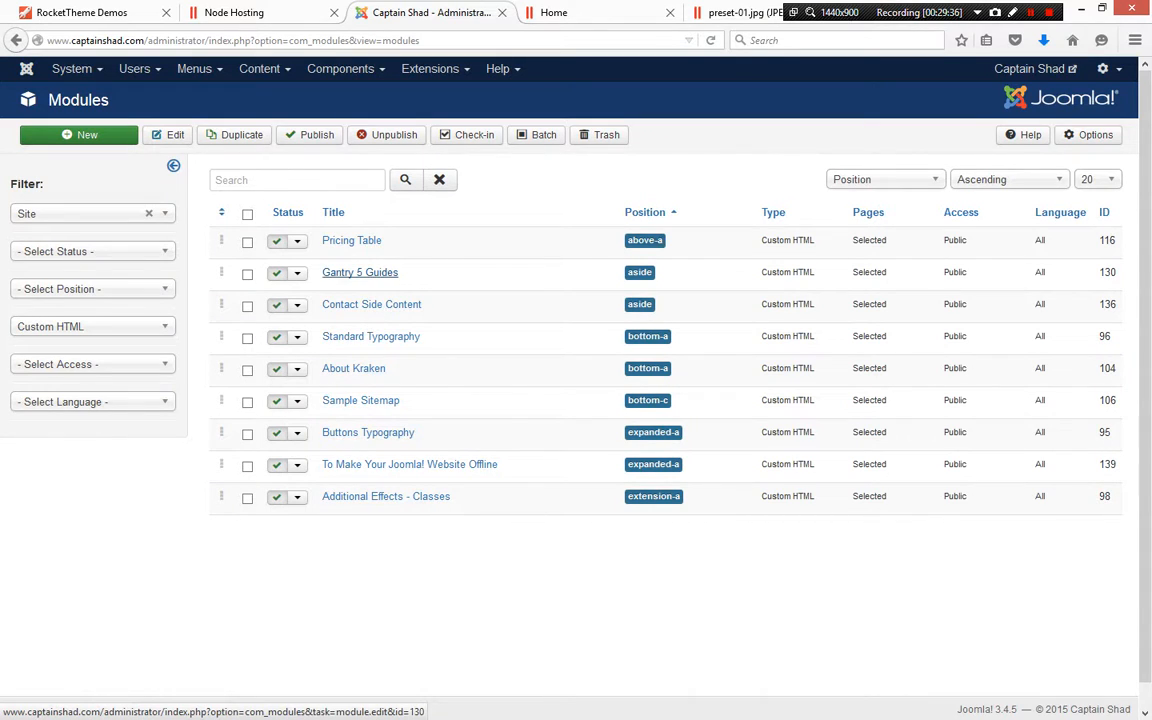
left_click(351, 240)
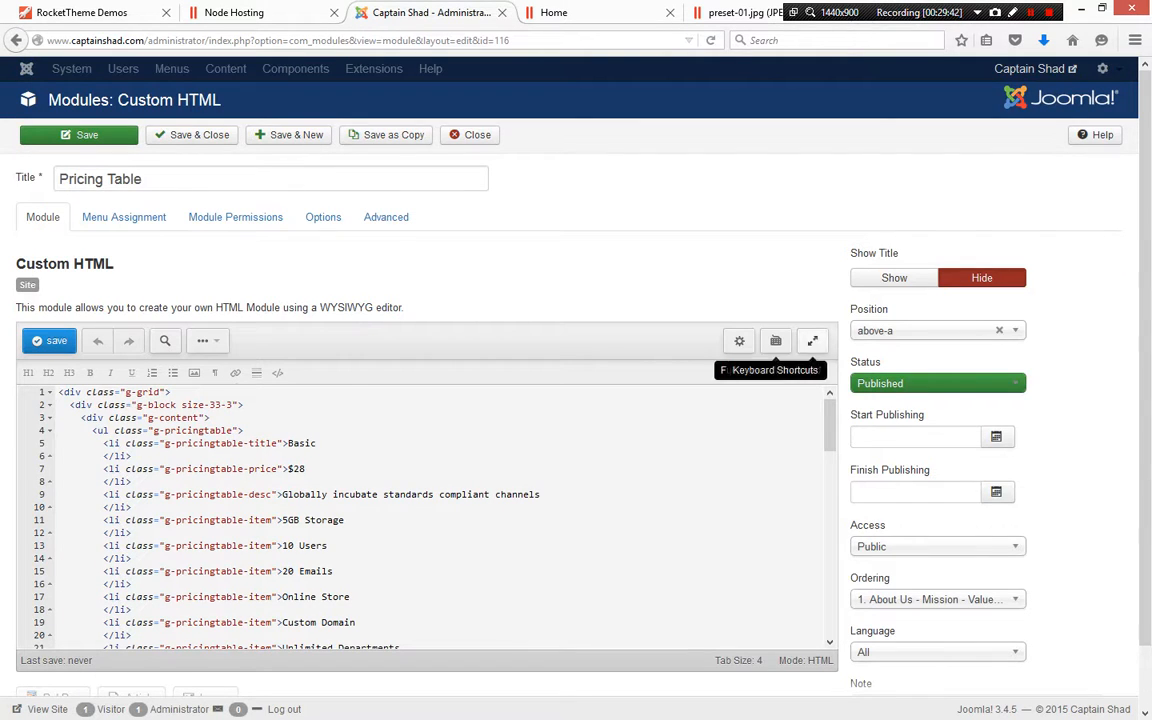
left_click(812, 340)
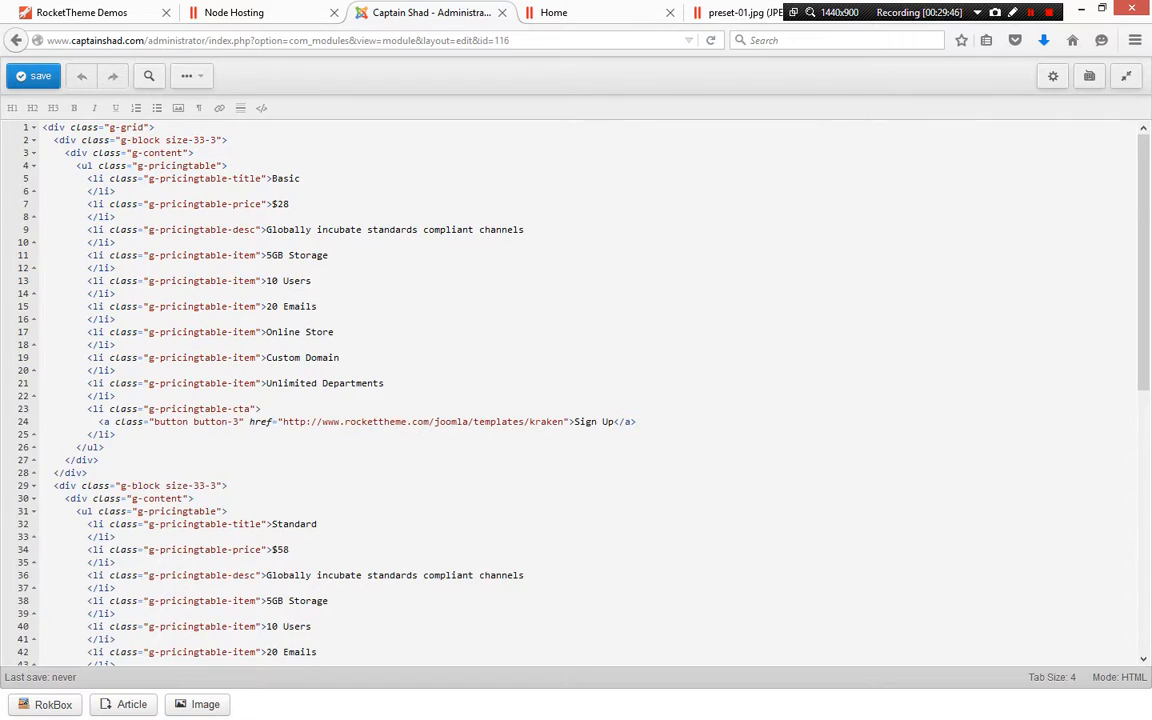
scroll(576, 393, "down", 7)
scroll(576, 393, "up", 7)
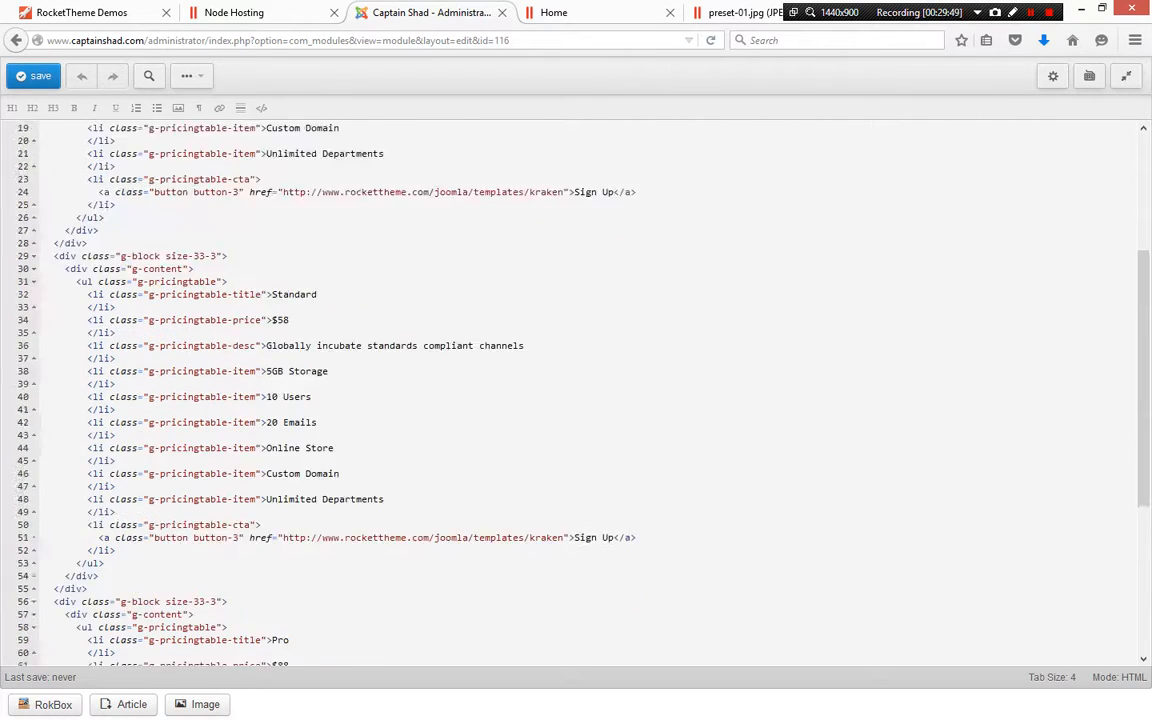
Compare the frontend Pricing page's plans with the Pricing Table module's HTML code
left_click(553, 12)
mouse_move(90, 295)
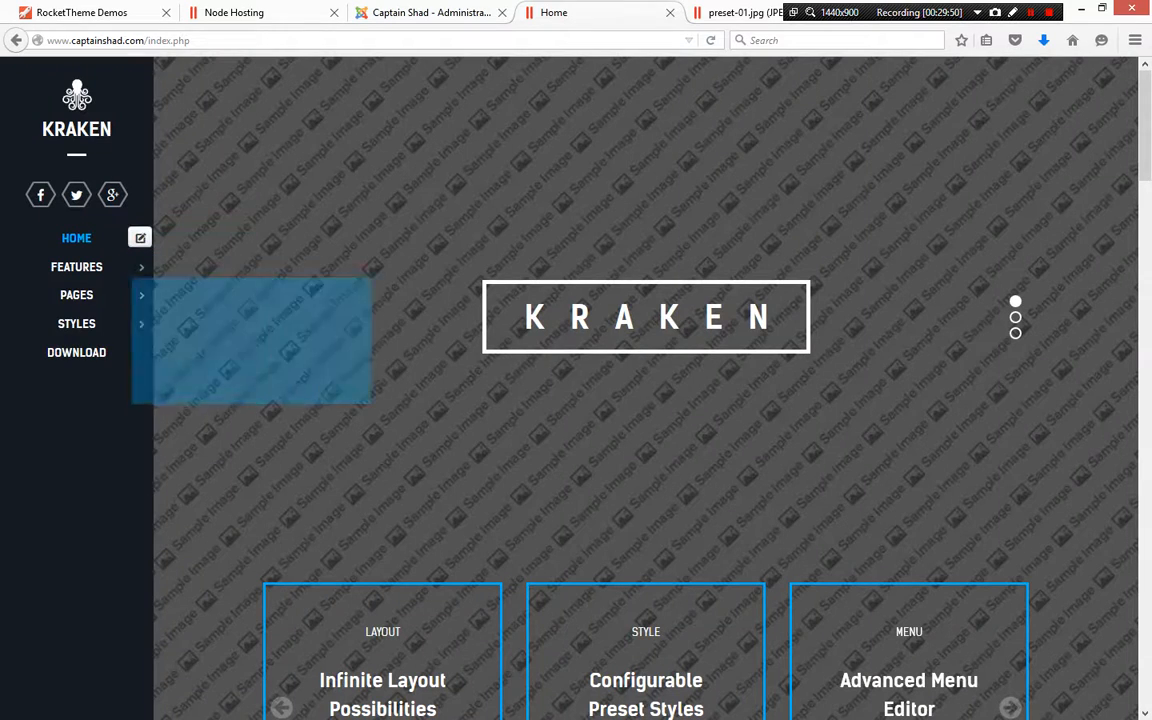
left_click(186, 326)
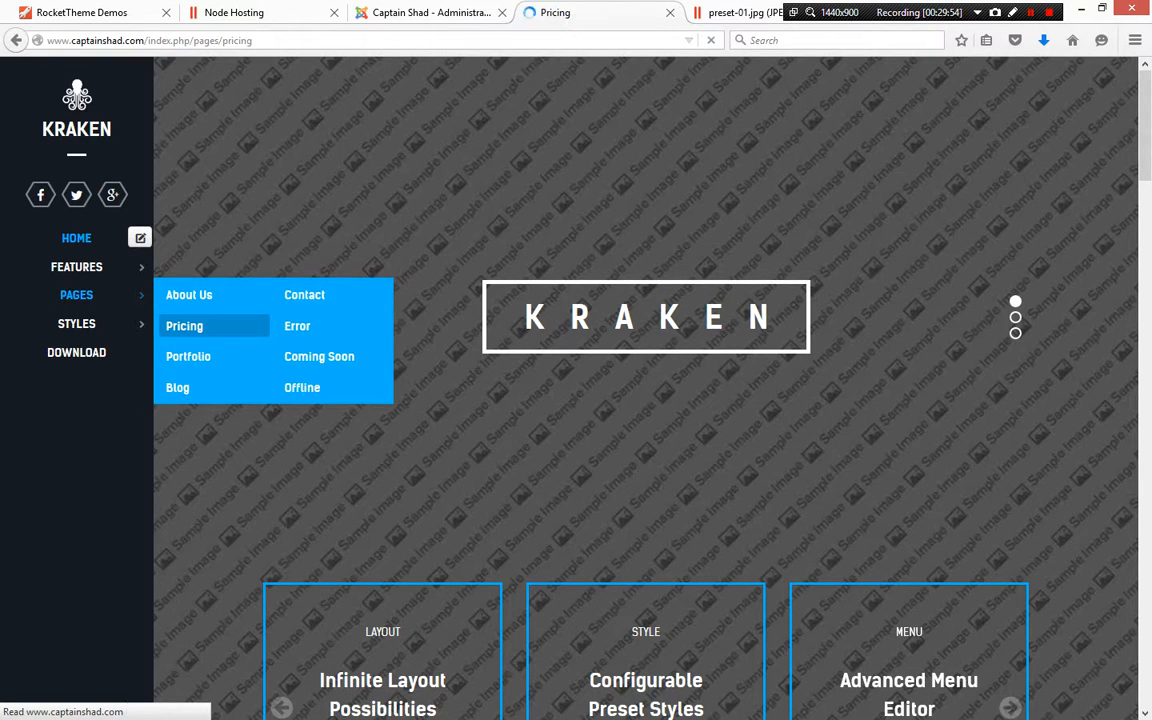
scroll(645, 400, "down", 2)
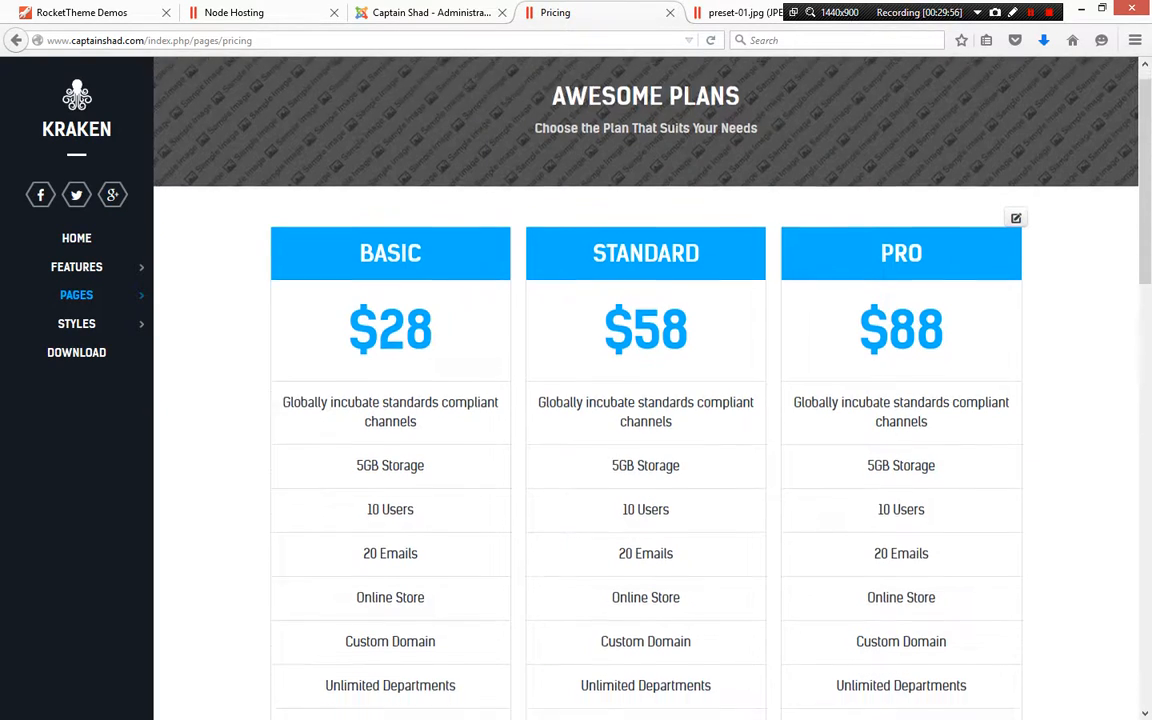
scroll(645, 400, "down", 2)
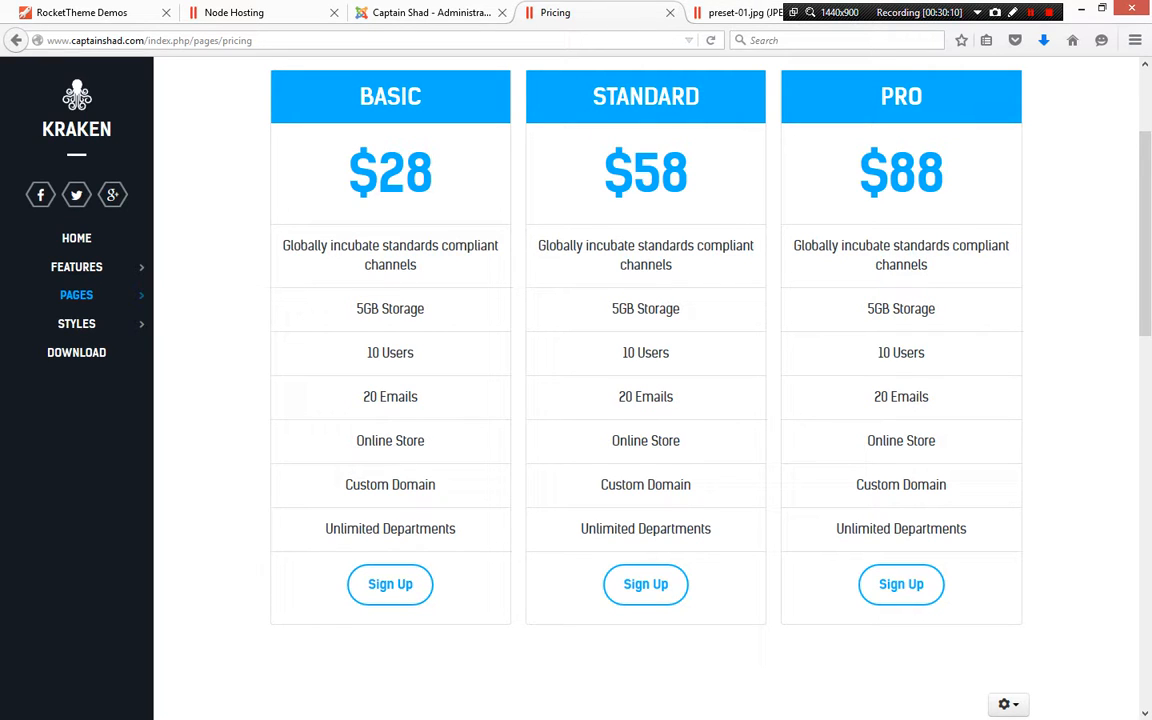
left_click(431, 13)
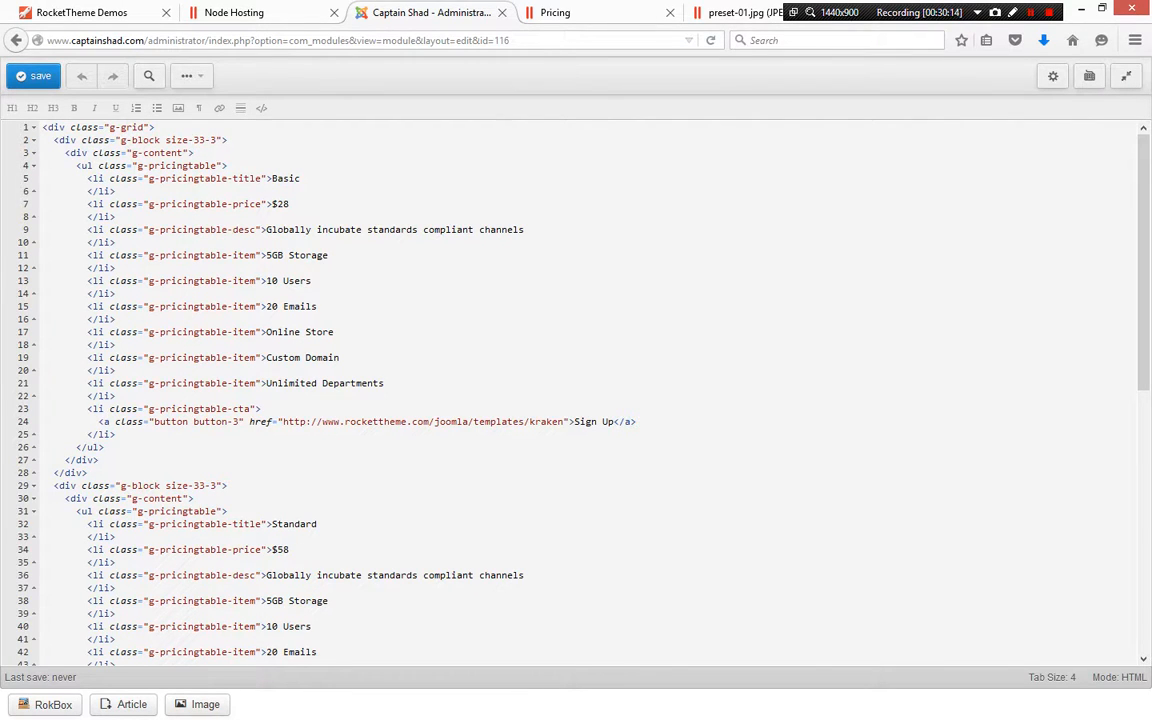
scroll(576, 390, "down", 10)
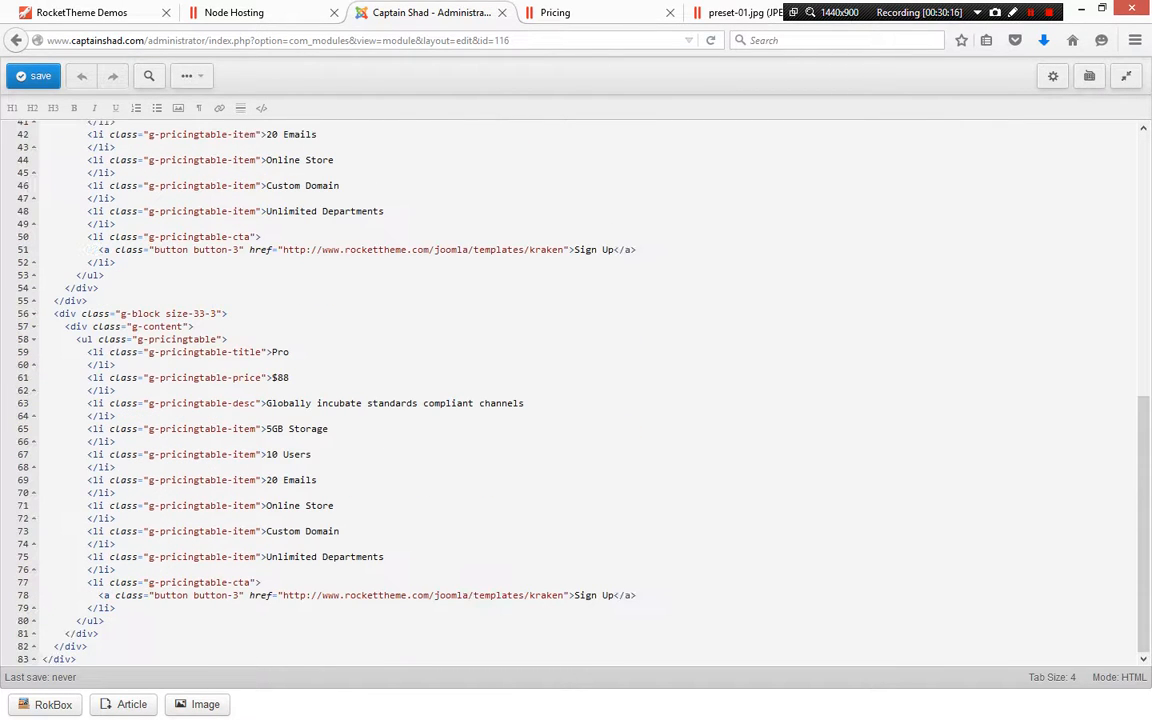
Copy the Pricing Table module's entire HTML code and paste it at the end of the Word document
scroll(576, 390, "up", 5)
scroll(576, 390, "up", 5)
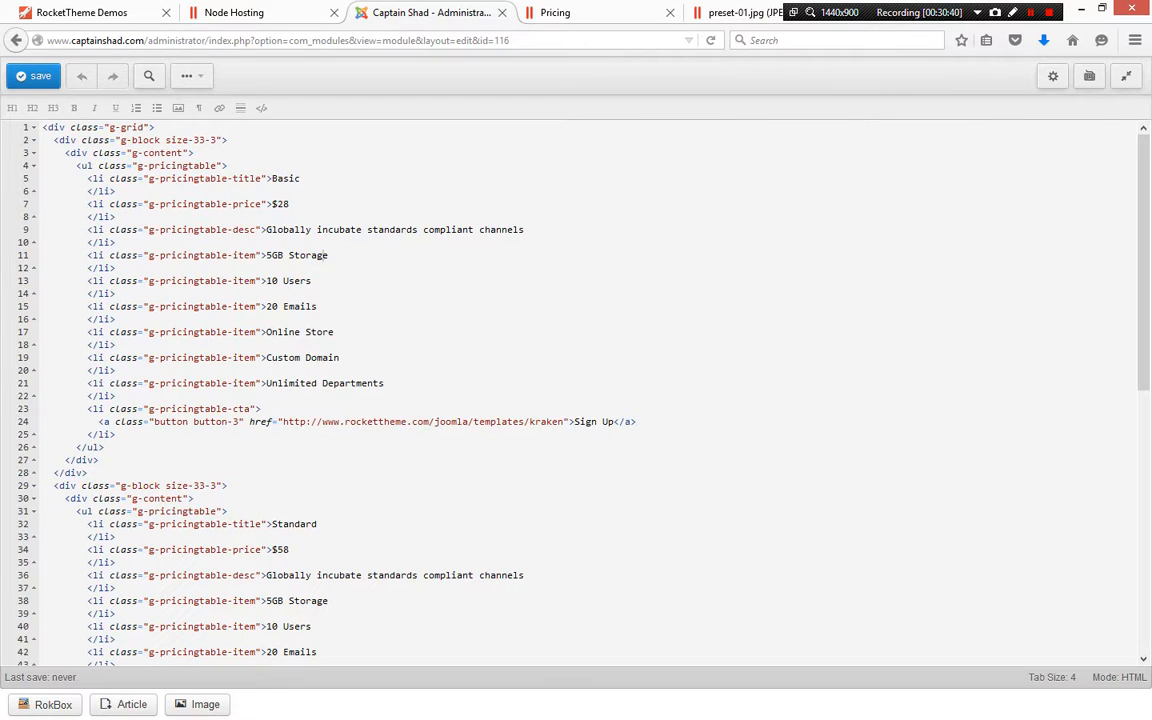
right_click(216, 205)
left_click(263, 318)
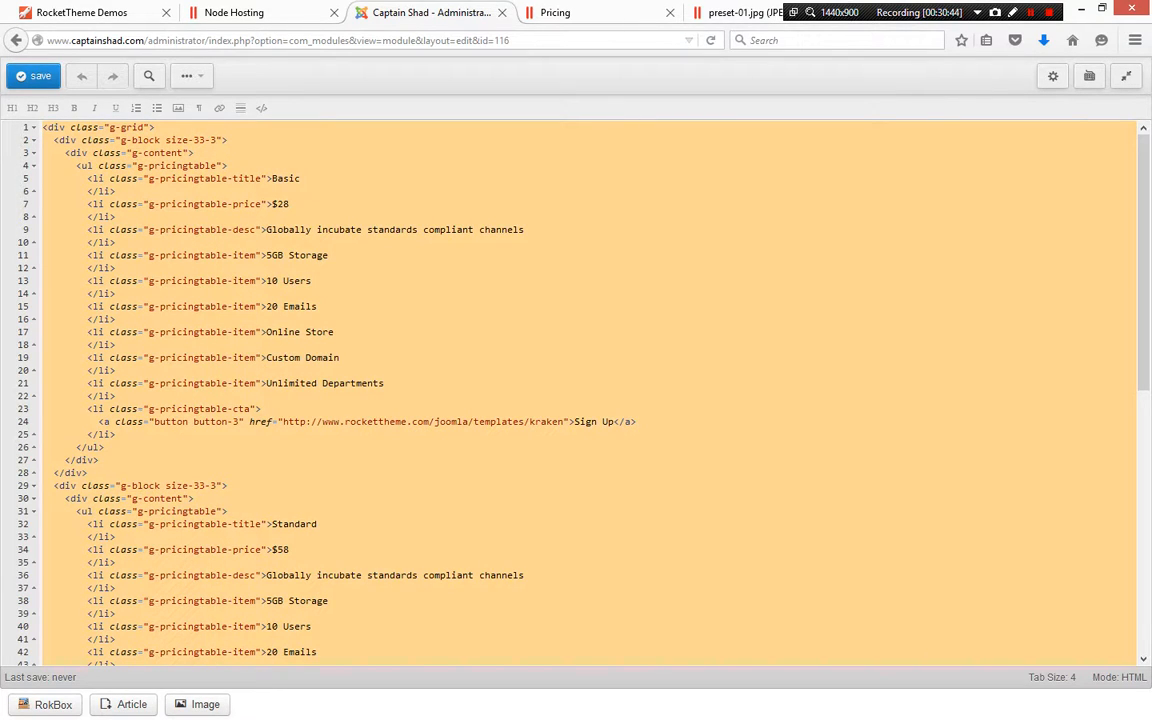
key("alt+Tab")
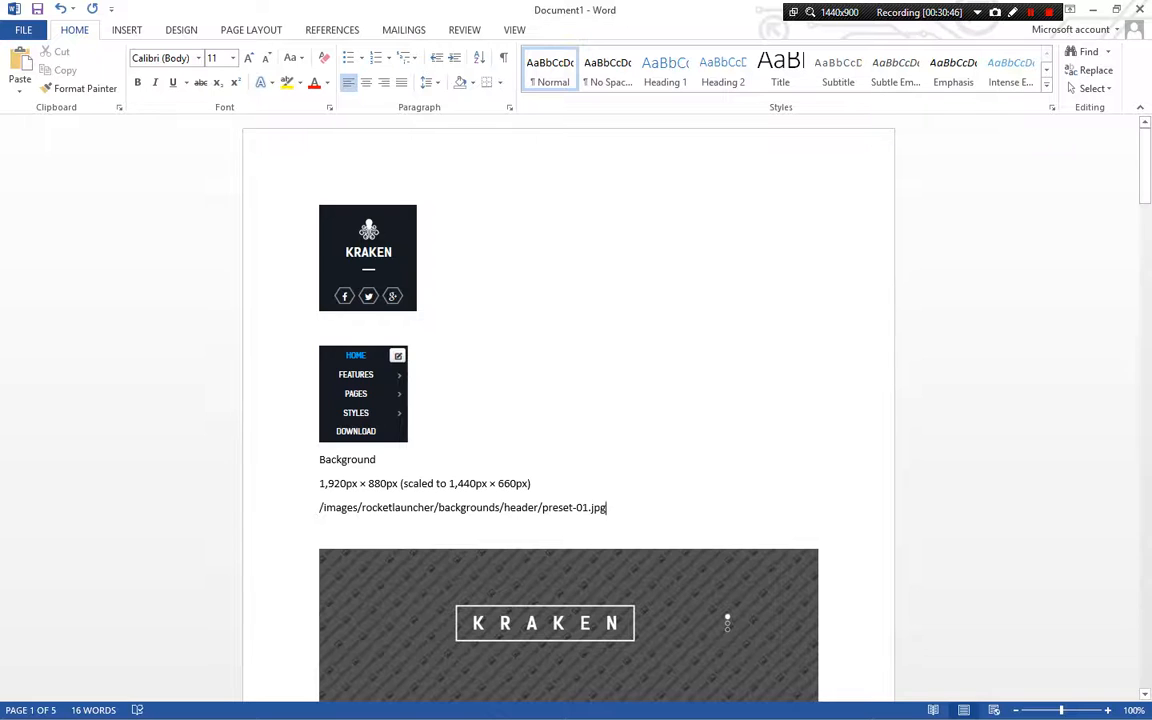
scroll(568, 408, "down", 6)
scroll(727, 252, "down", 15)
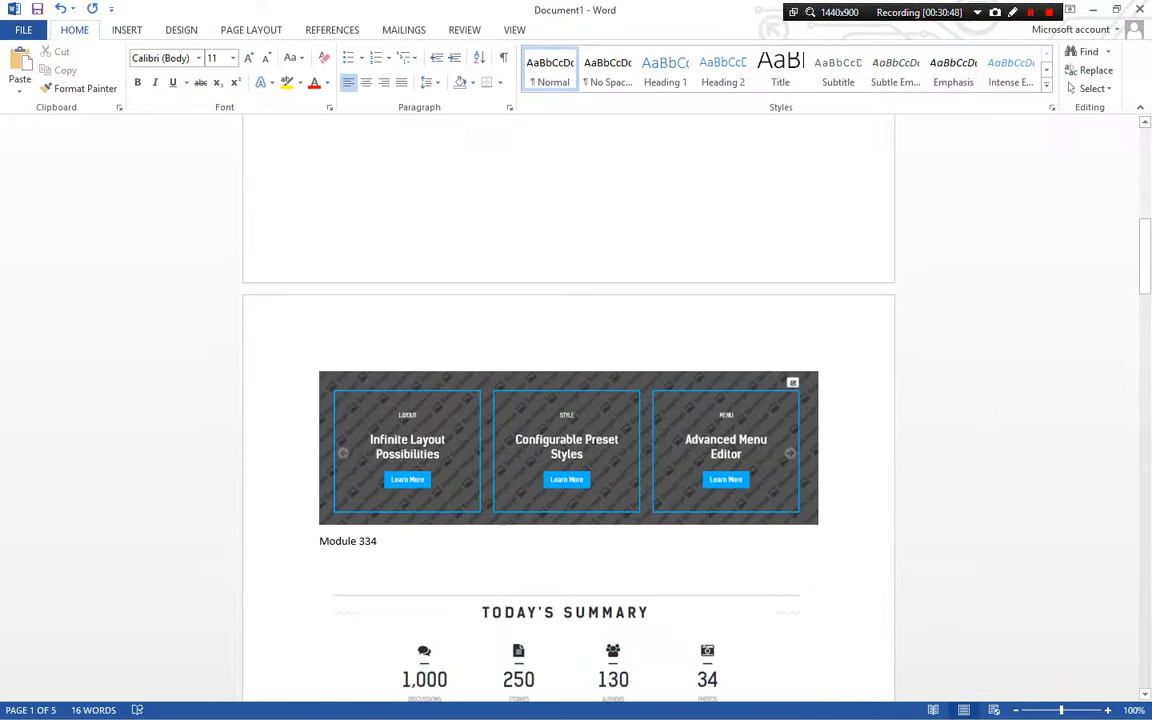
scroll(568, 400, "down", 15)
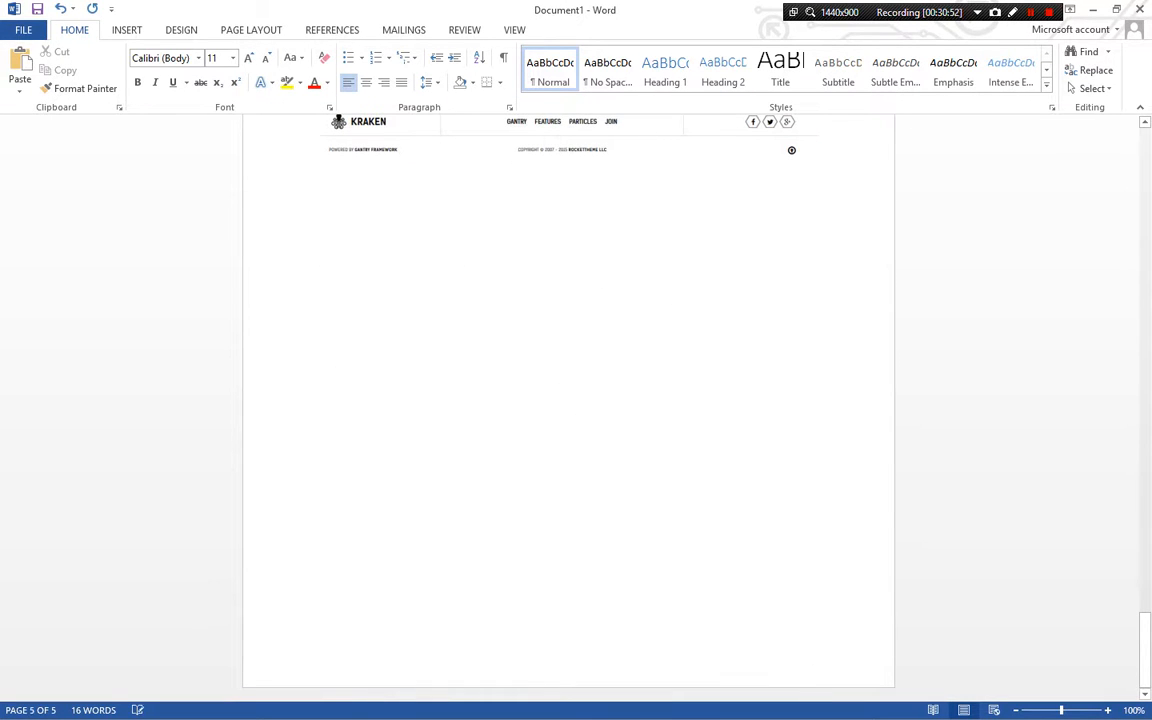
key("ctrl+v")
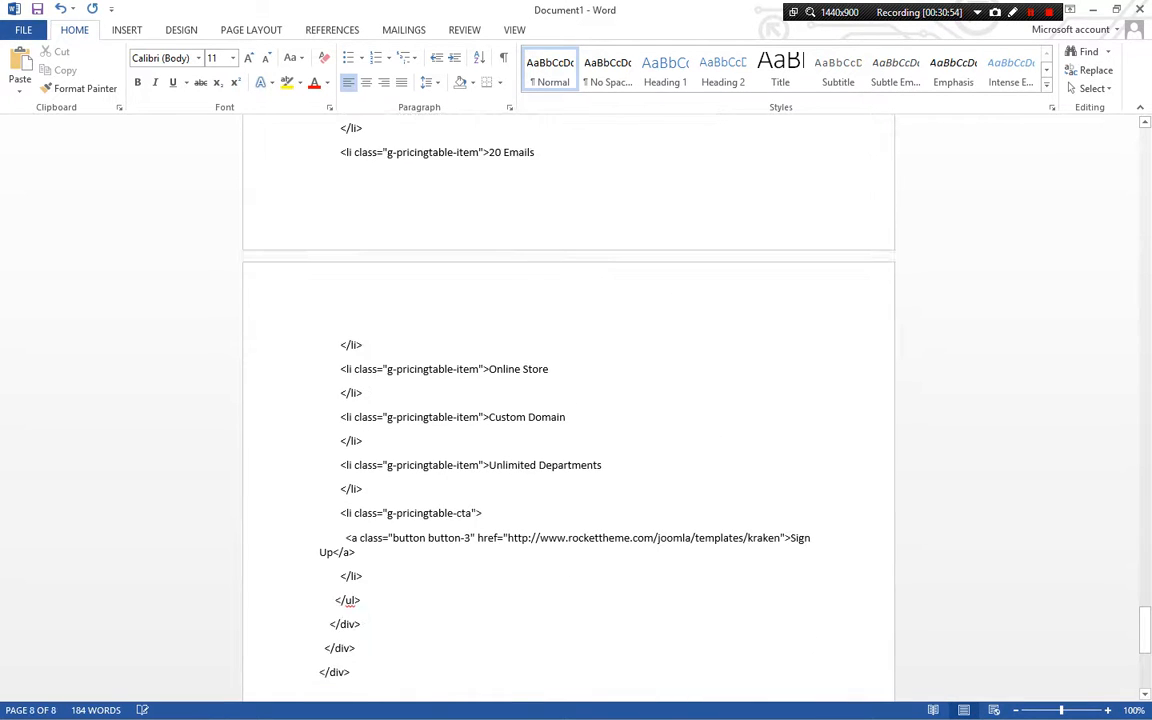
scroll(568, 400, "up", 8)
scroll(568, 400, "down", 5)
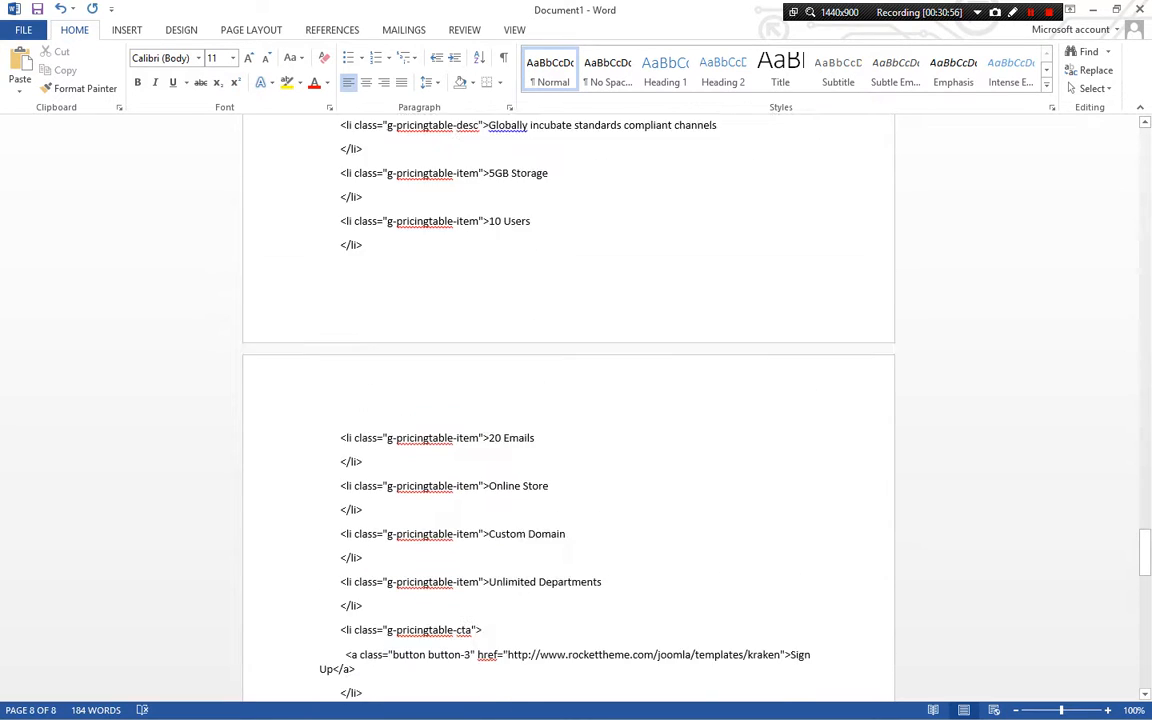
scroll(568, 400, "up", 15)
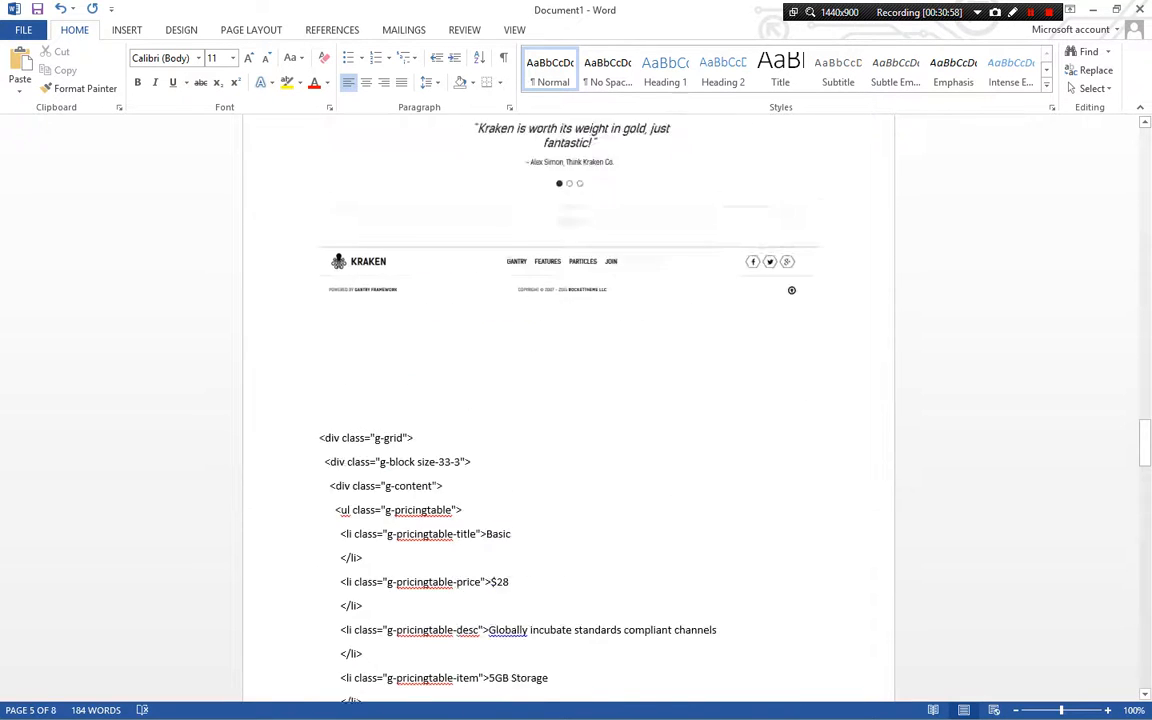
scroll(568, 400, "up", 3)
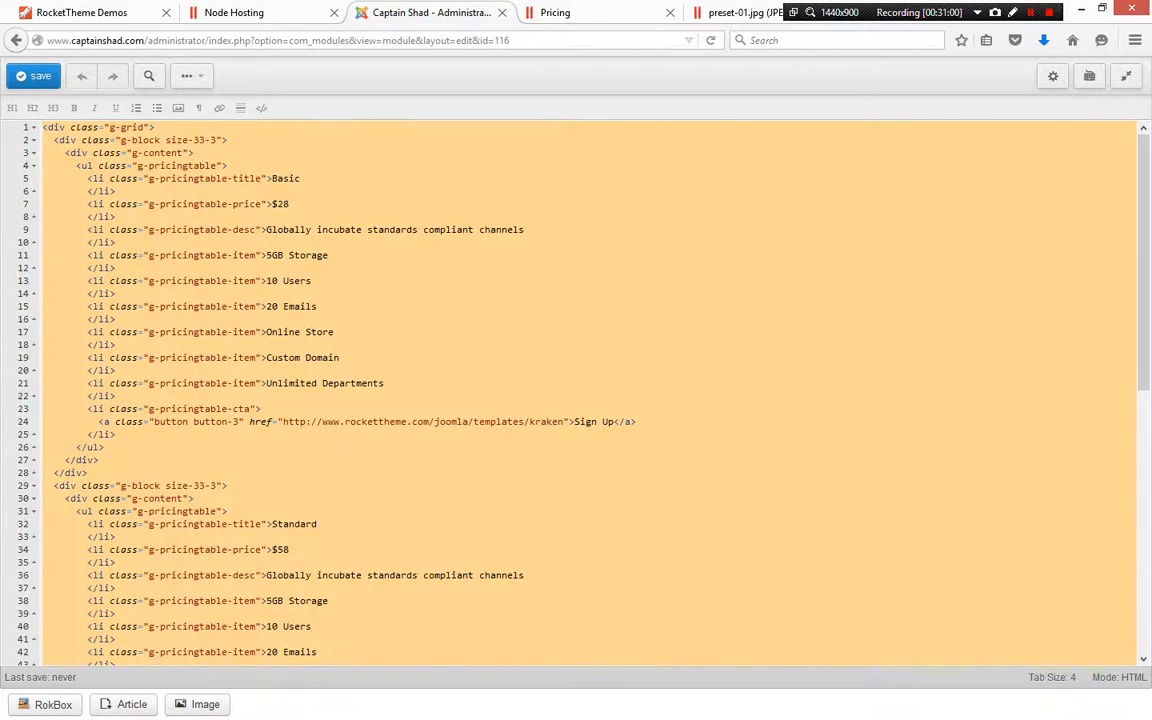
Capture a screenshot of the frontend pricing table and paste it into the Word document above the code
key("ctrl+Tab")
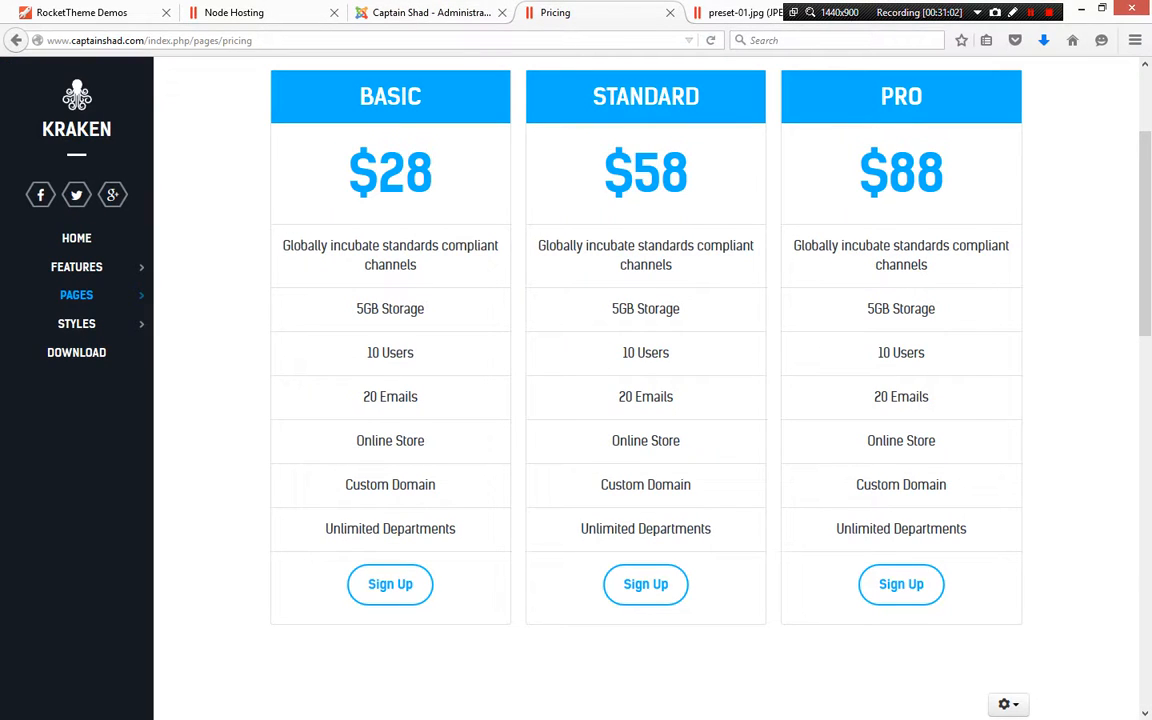
key("Print")
left_click_drag(264, 63, 982, 628)
key("alt+Tab")
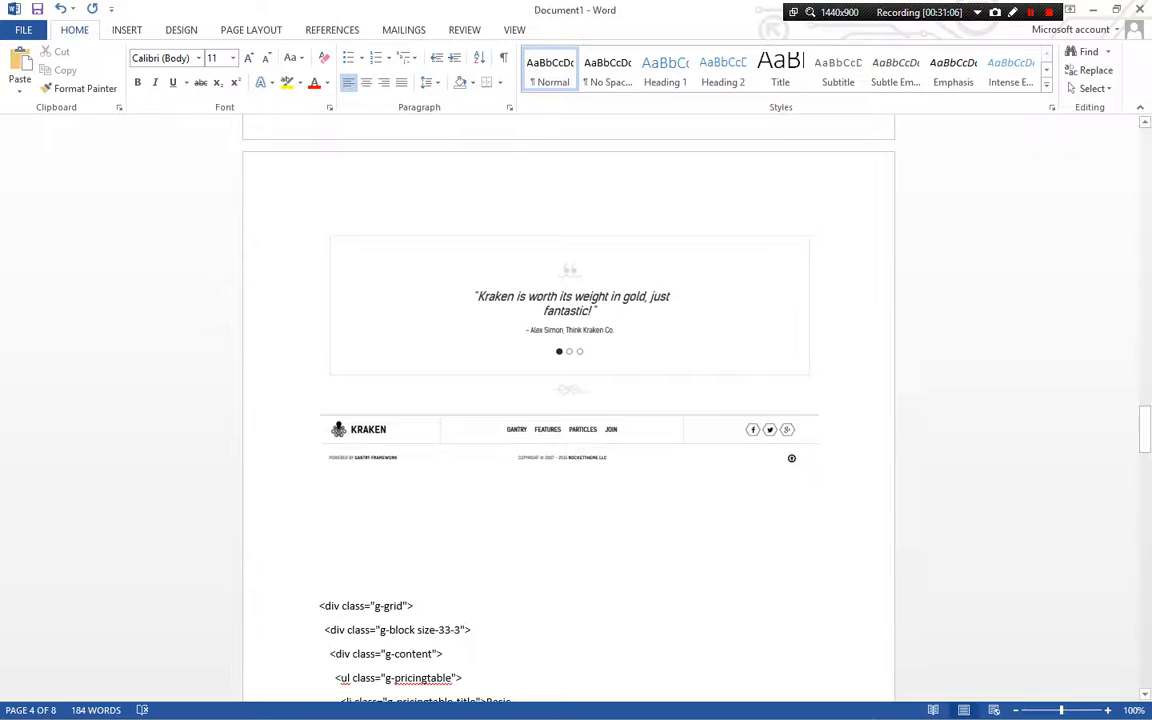
key("ctrl+v")
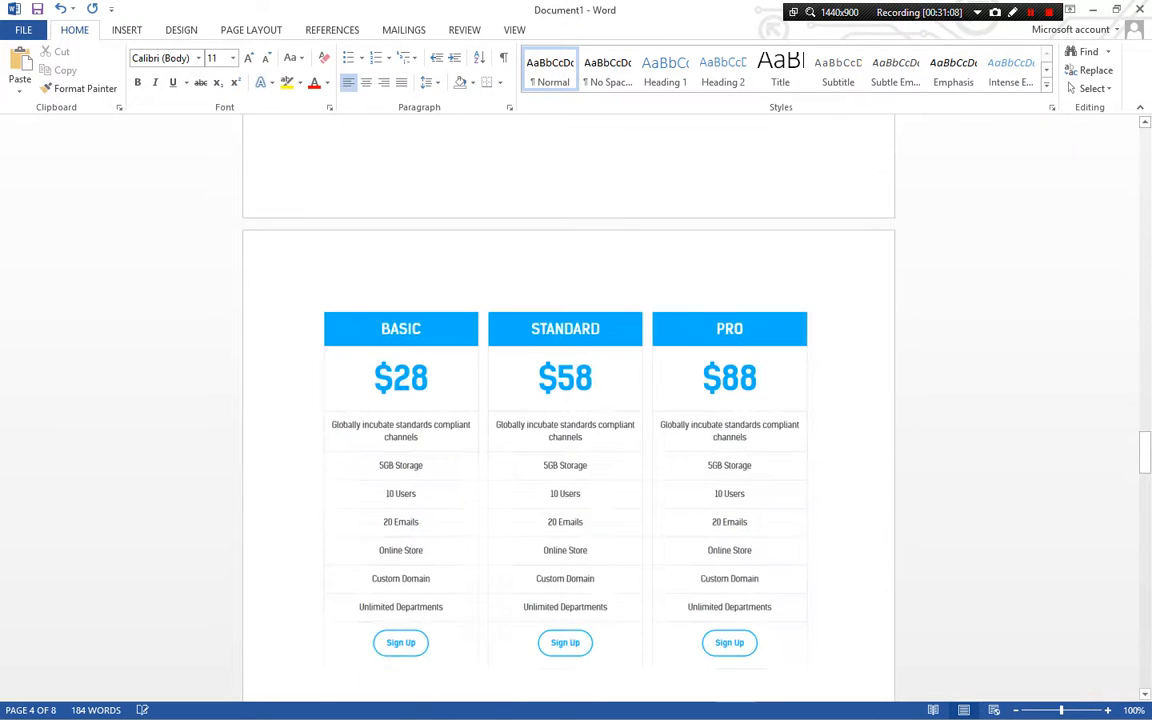
Caption the pasted pricing table screenshot as "Module 116"
key("alt+Tab")
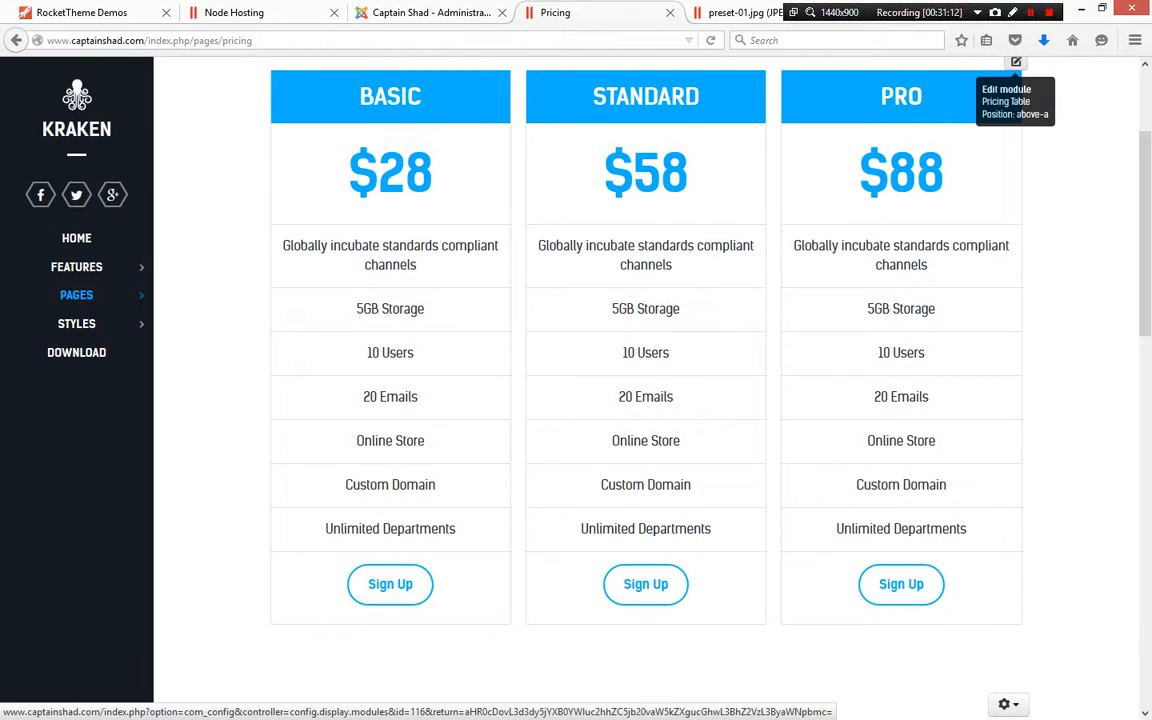
key("alt+Tab")
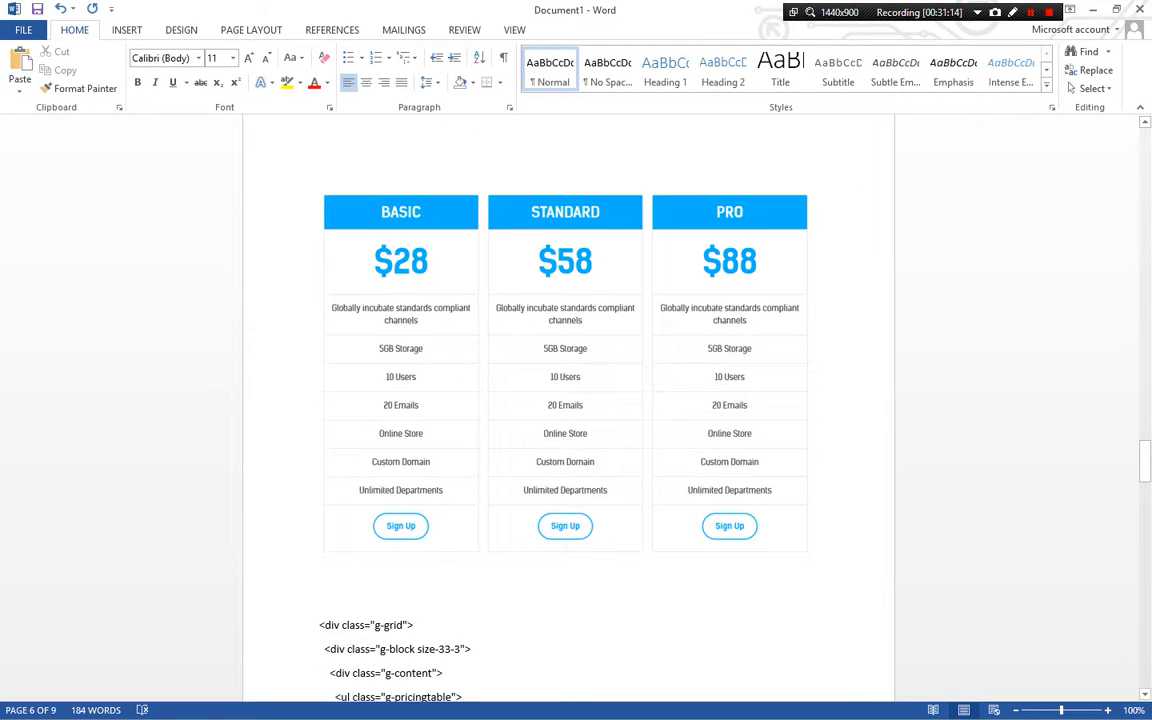
type("116")
key("Home")
type("Module")
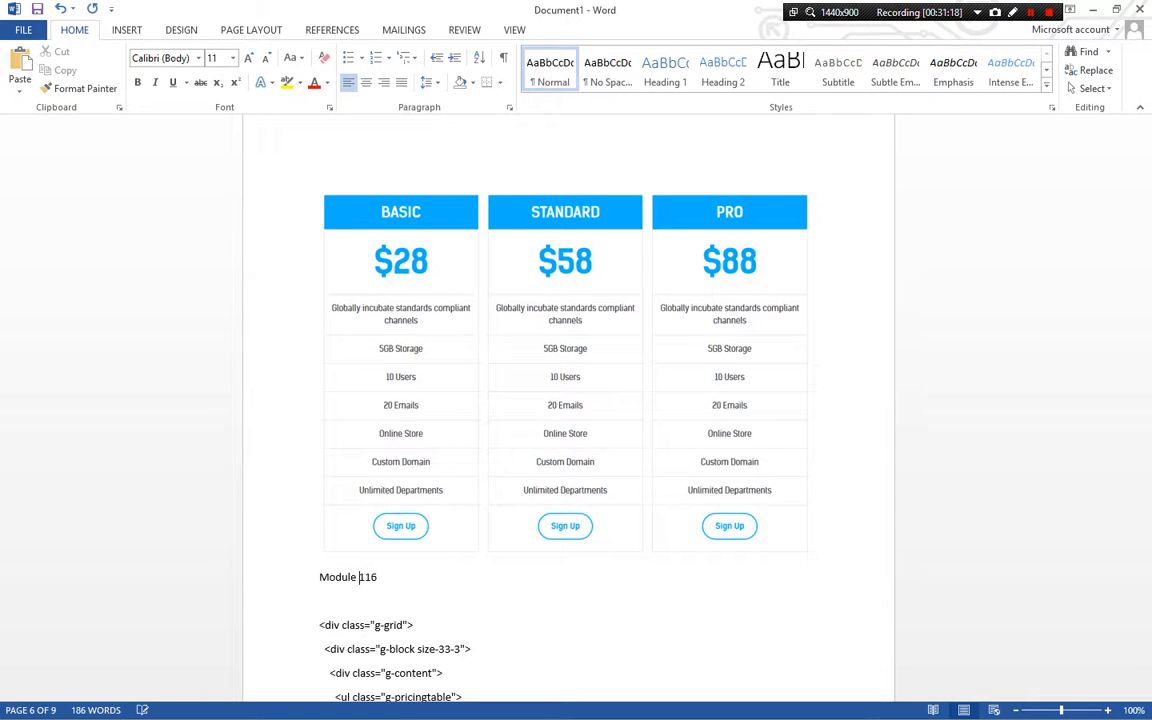
Review the pasted pricing table code in the Word document
scroll(576, 400, "down", 2)
scroll(576, 400, "down", 3)
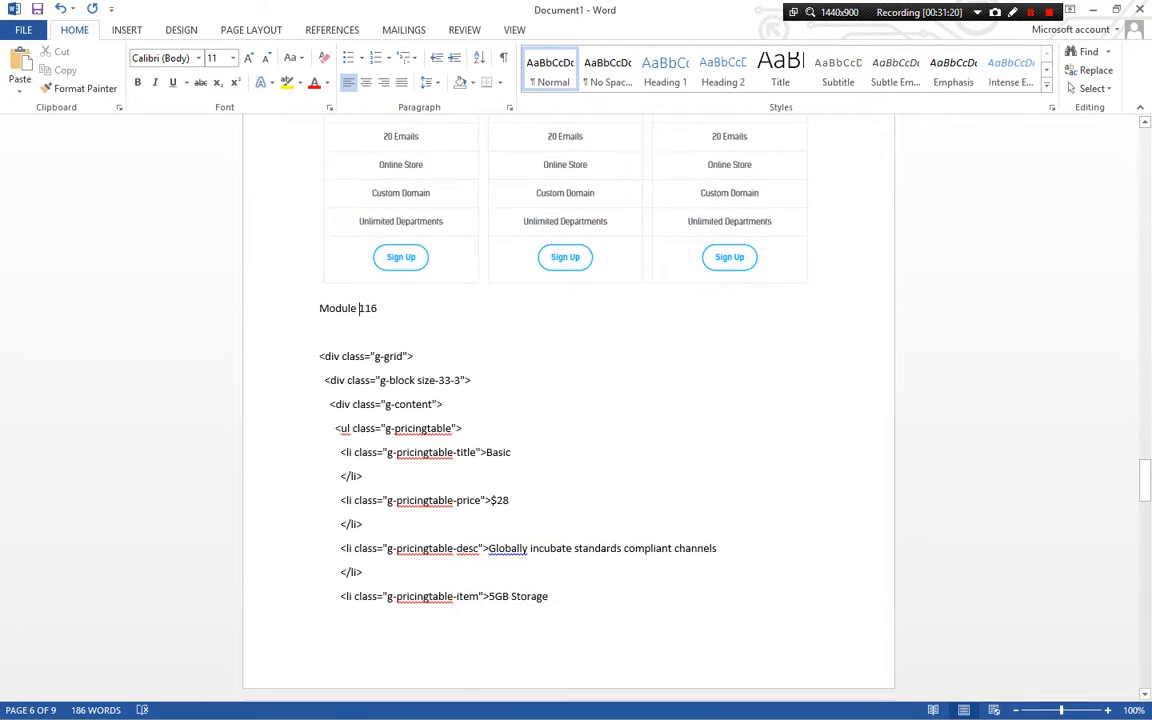
scroll(568, 400, "down", 1)
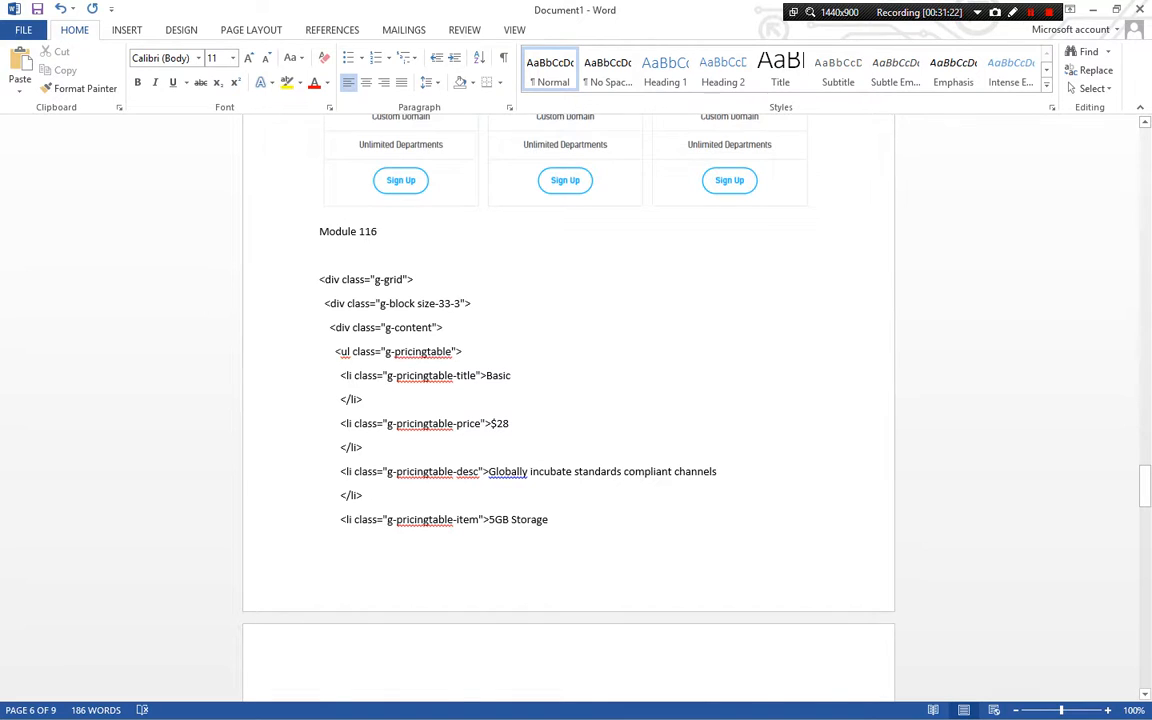
scroll(568, 400, "down", 1)
scroll(568, 400, "down", 10)
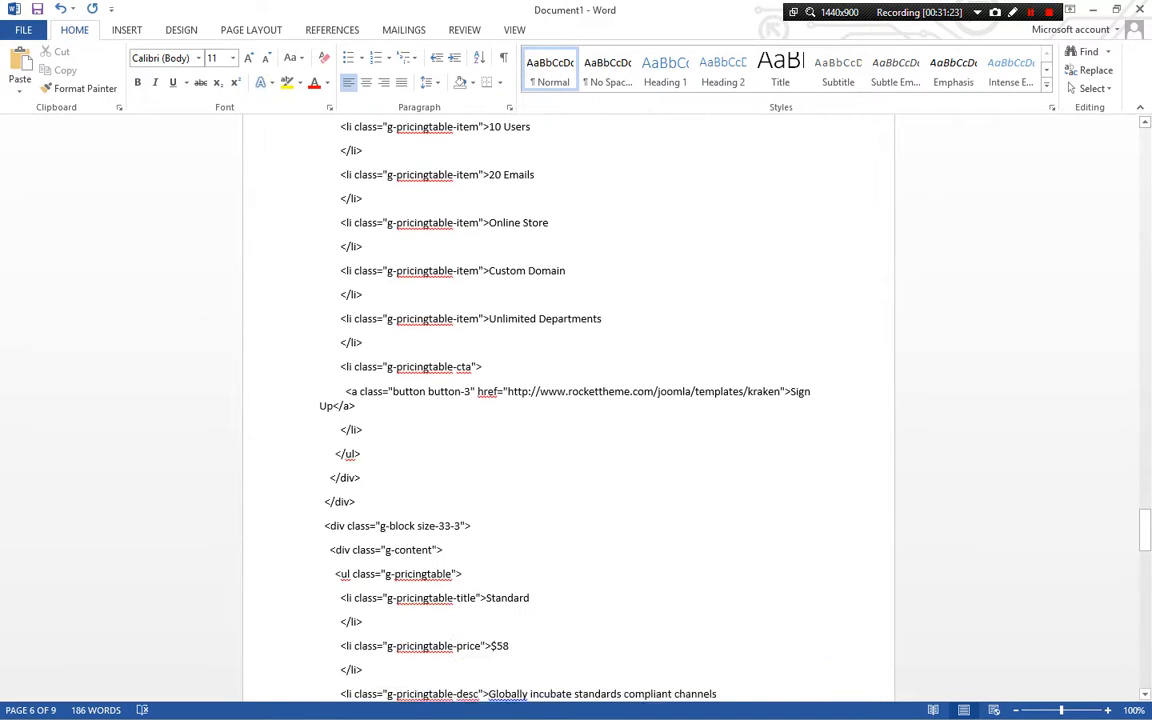
scroll(568, 400, "down", 11)
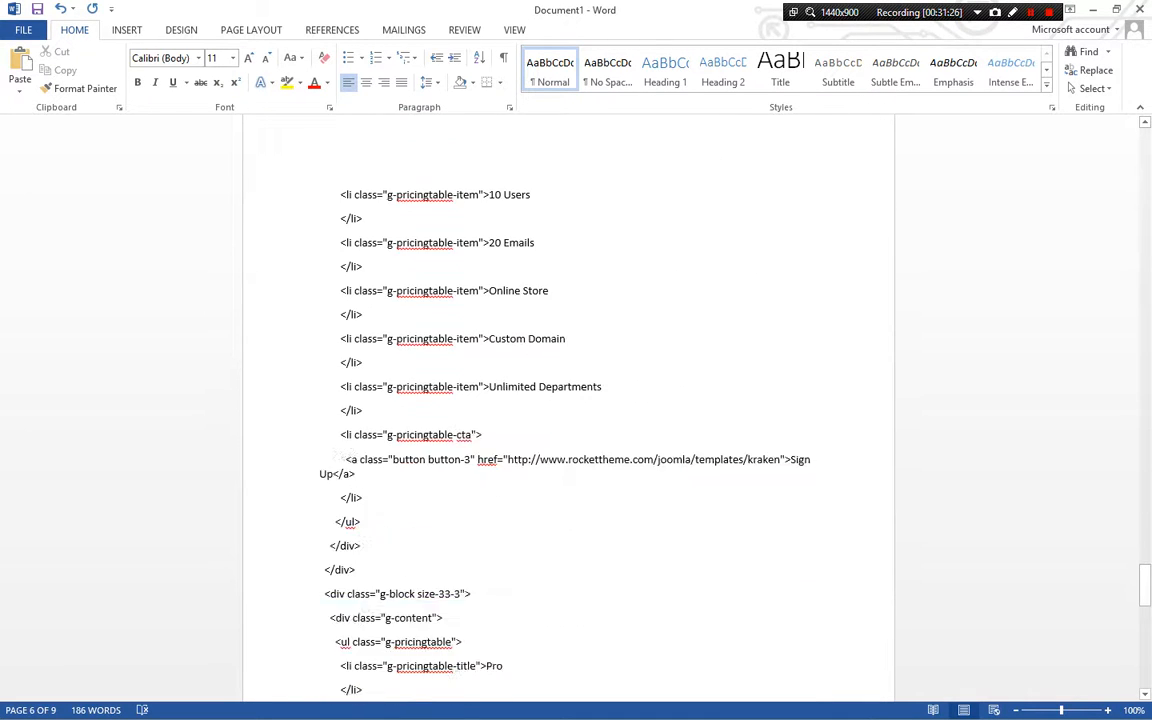
scroll(568, 400, "down", 5)
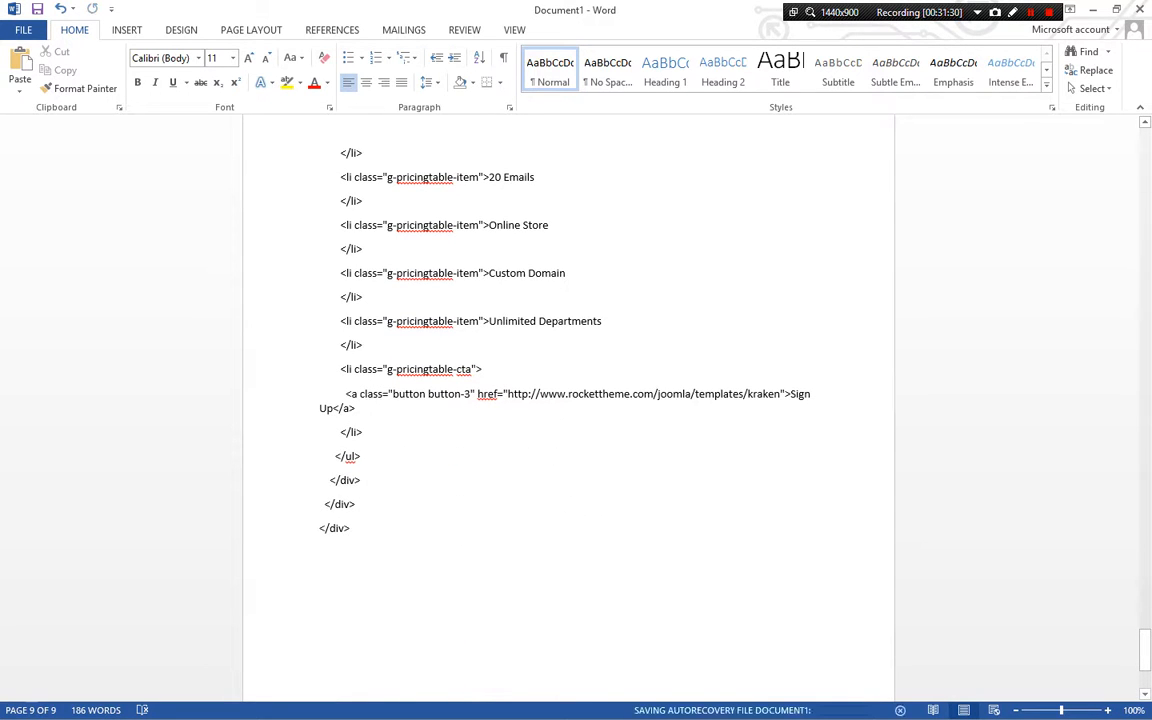
Examine the Pricing Table module's code, selecting the Basic plan's title and price
key("alt+Tab")
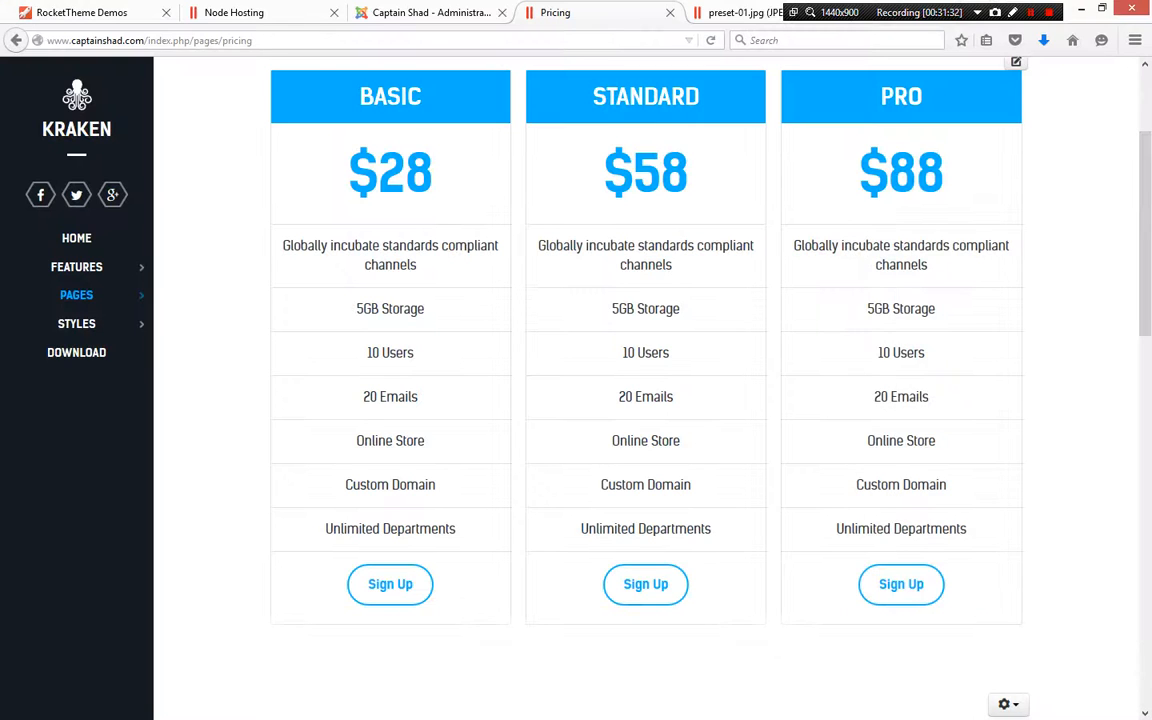
key("ctrl+Page_Up")
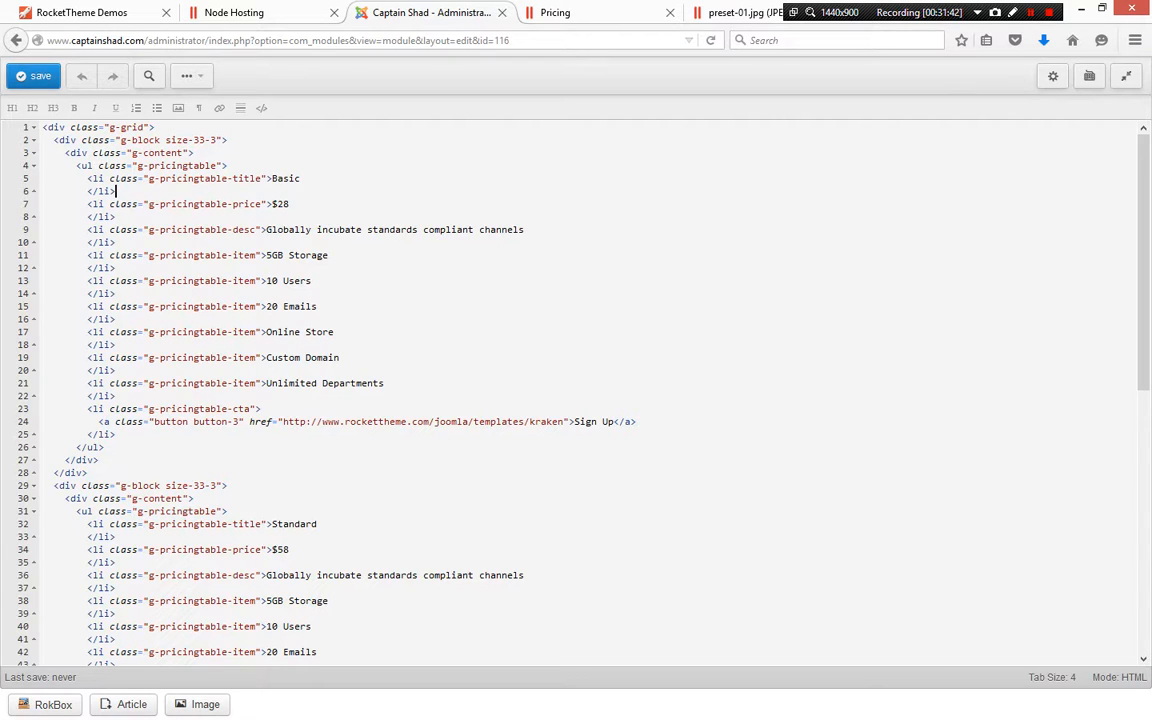
scroll(576, 390, "down", 10)
scroll(576, 390, "down", 1)
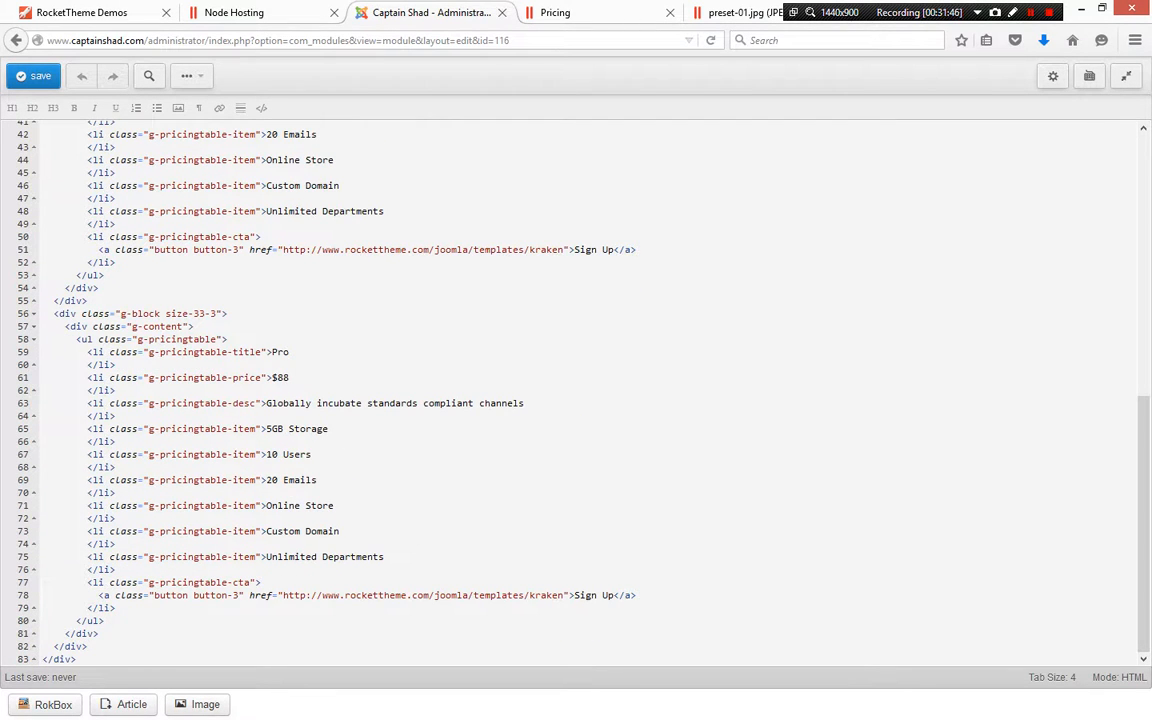
scroll(576, 390, "up", 10)
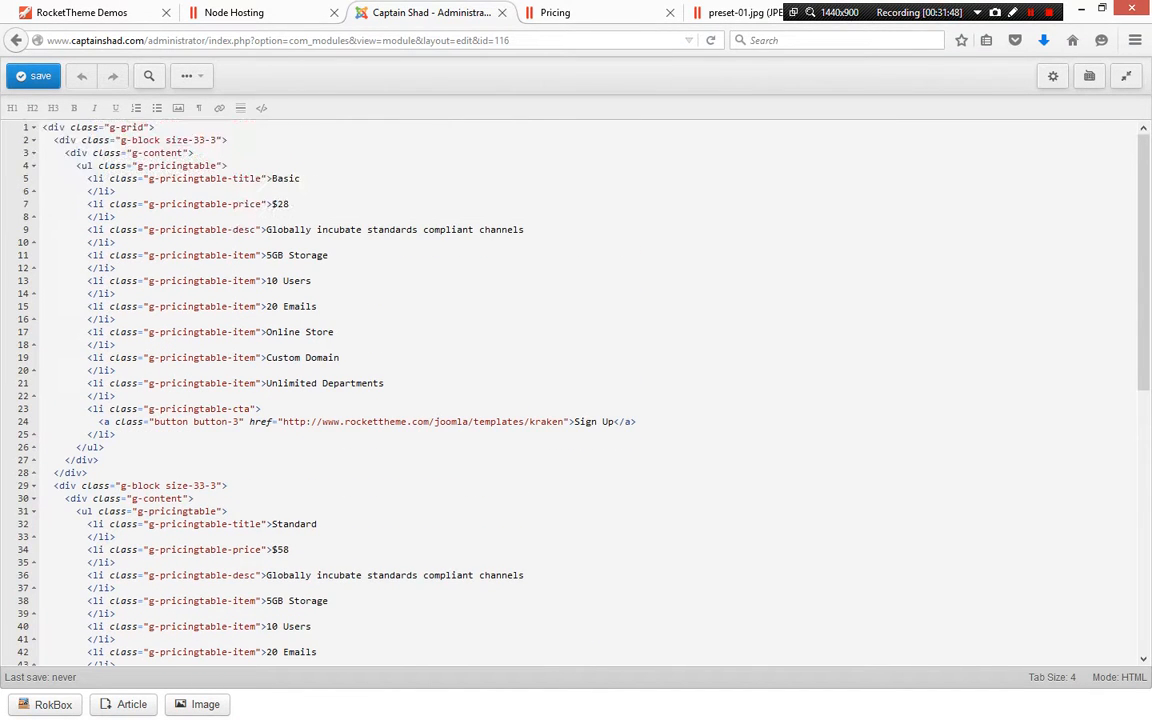
left_click_drag(272, 179, 301, 179)
left_click(301, 179)
left_click_drag(272, 204, 290, 204)
Compare the frontend pricing plans' descriptions with the module code
left_click(580, 12)
scroll(645, 390, "up", 2)
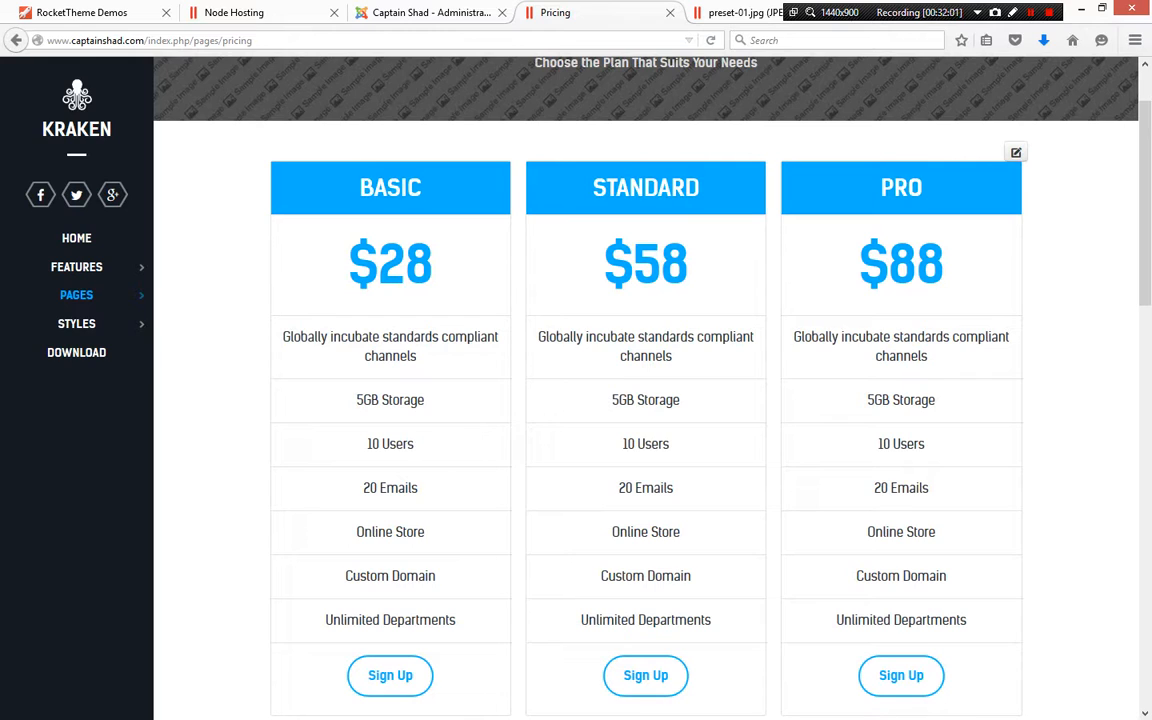
left_click_drag(283, 337, 418, 357)
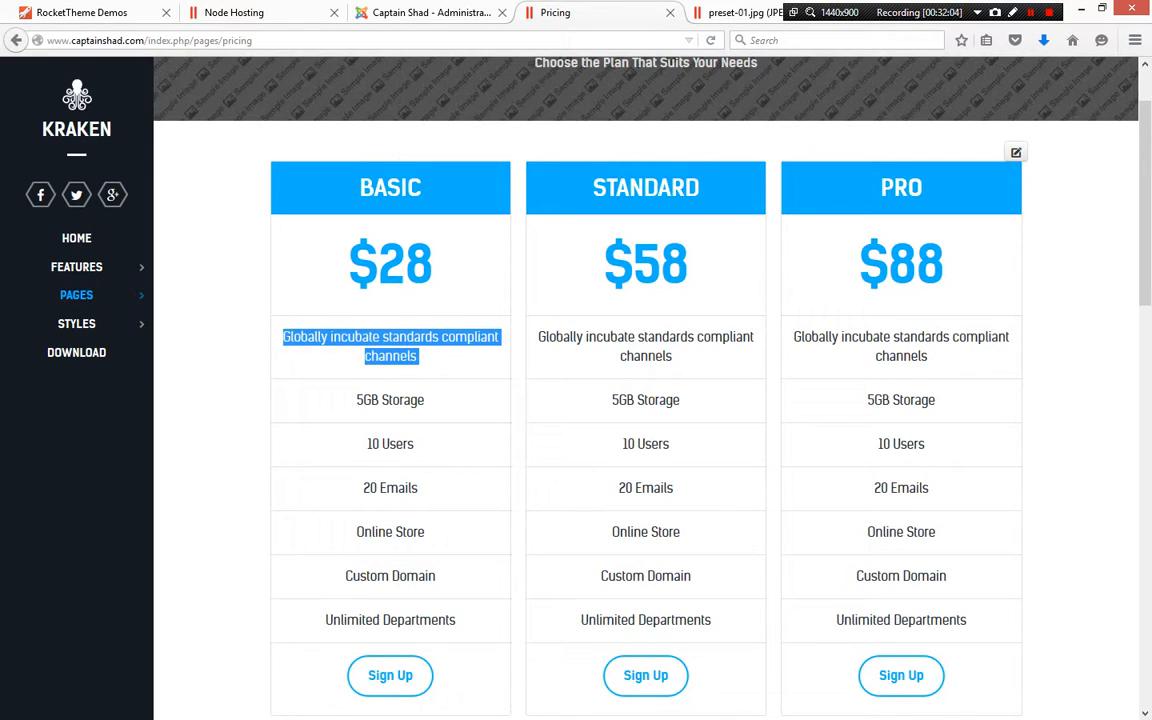
left_click_drag(539, 337, 674, 357)
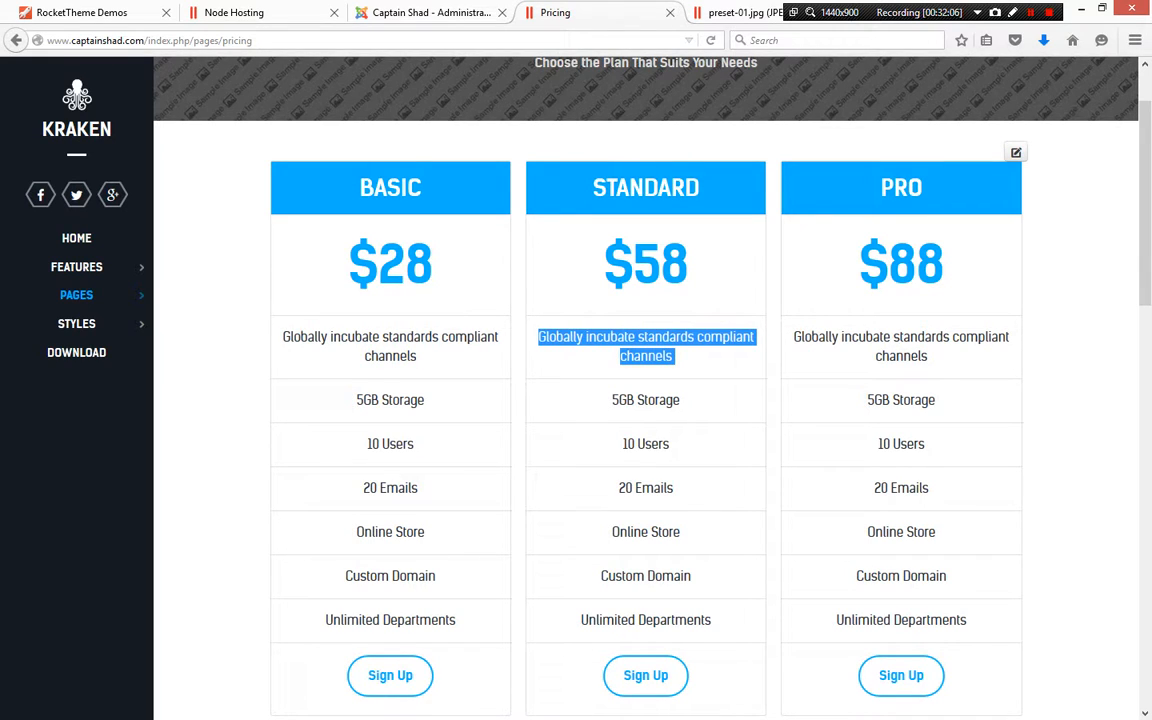
left_click_drag(794, 337, 930, 357)
left_click(930, 357)
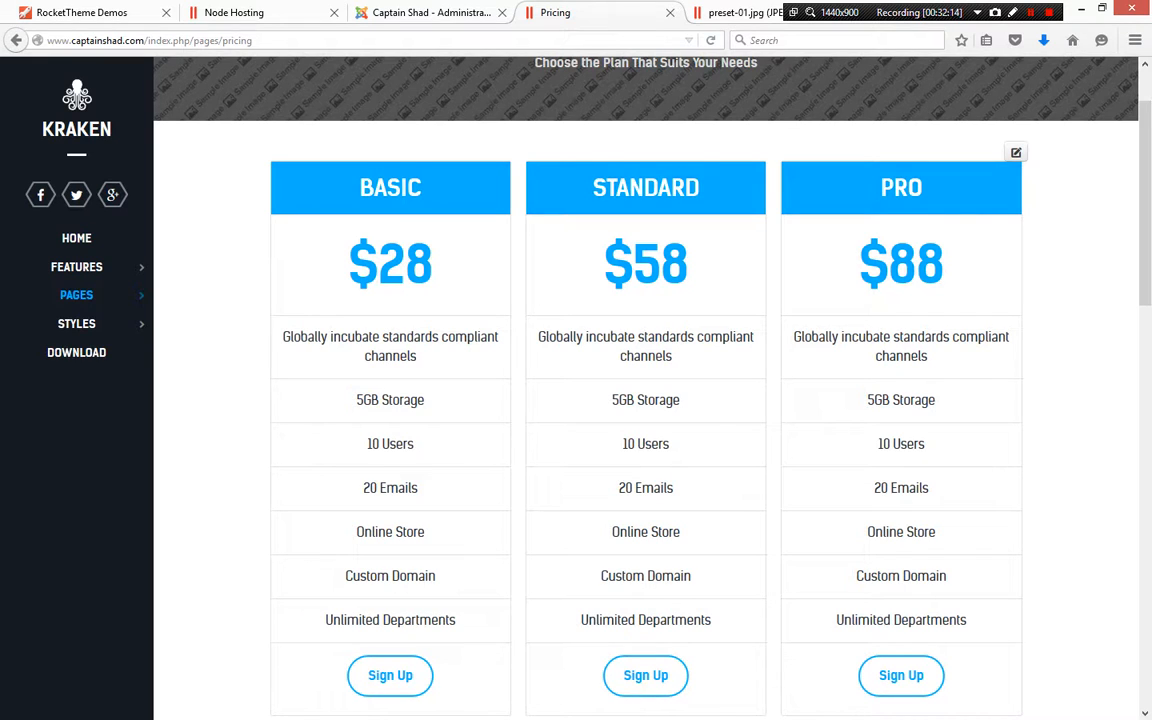
scroll(646, 390, "down", 3)
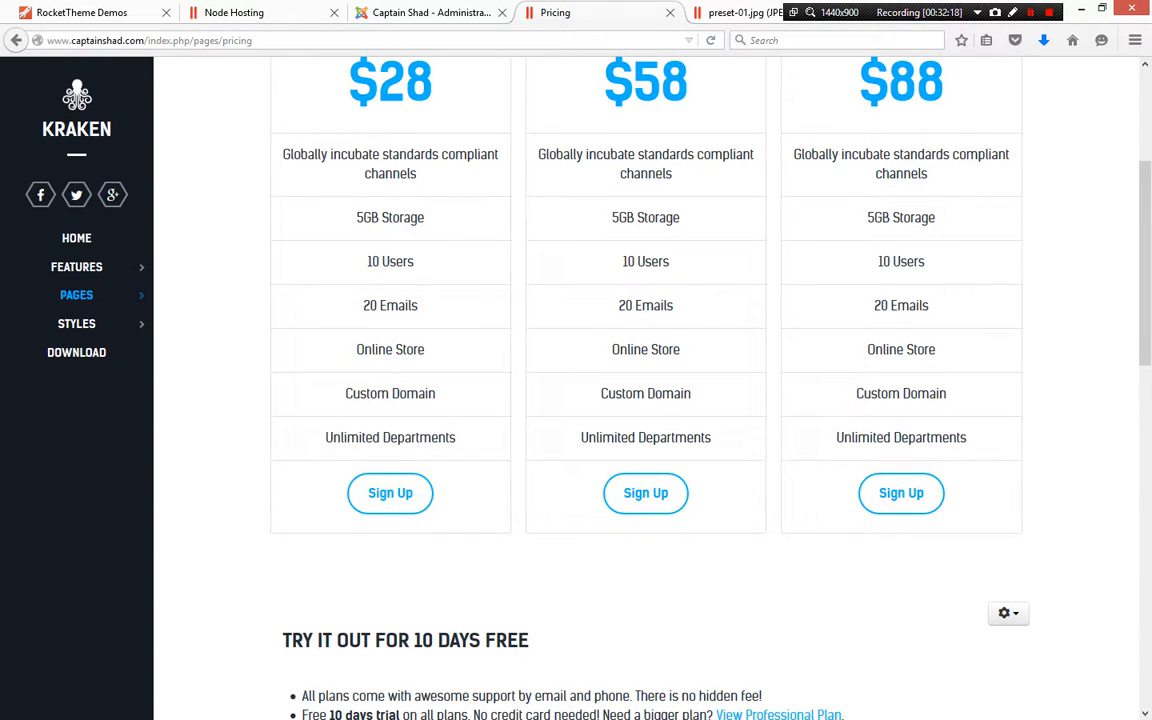
scroll(646, 390, "up", 2)
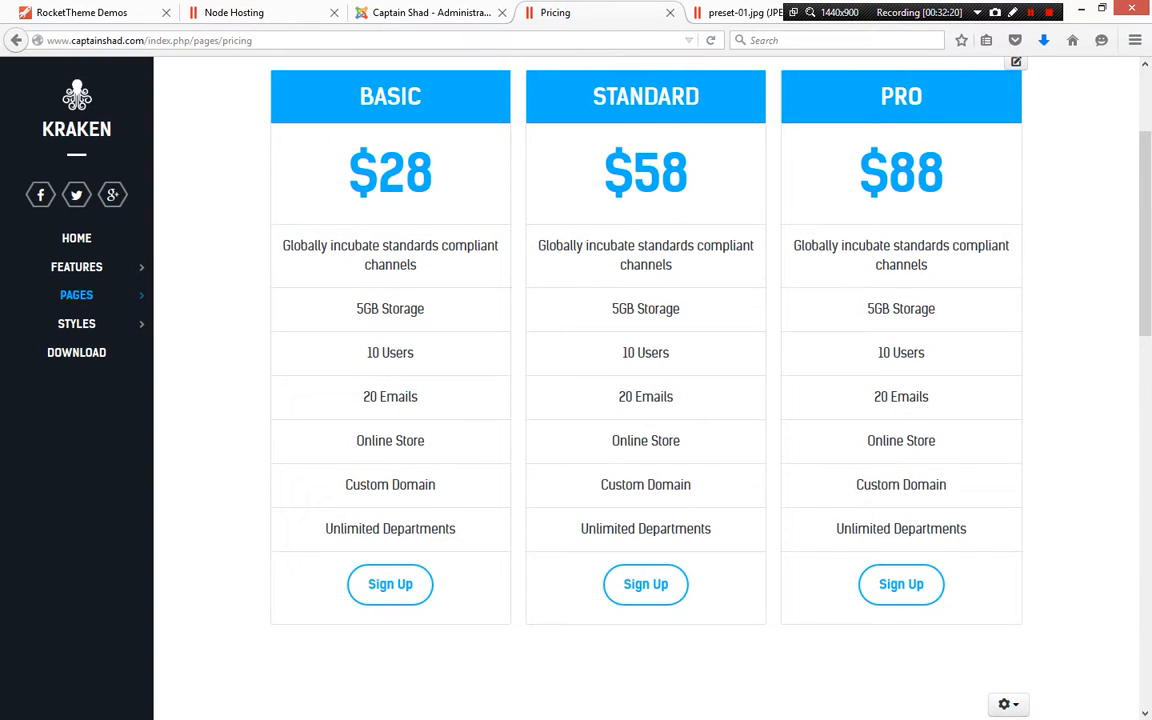
left_click(430, 12)
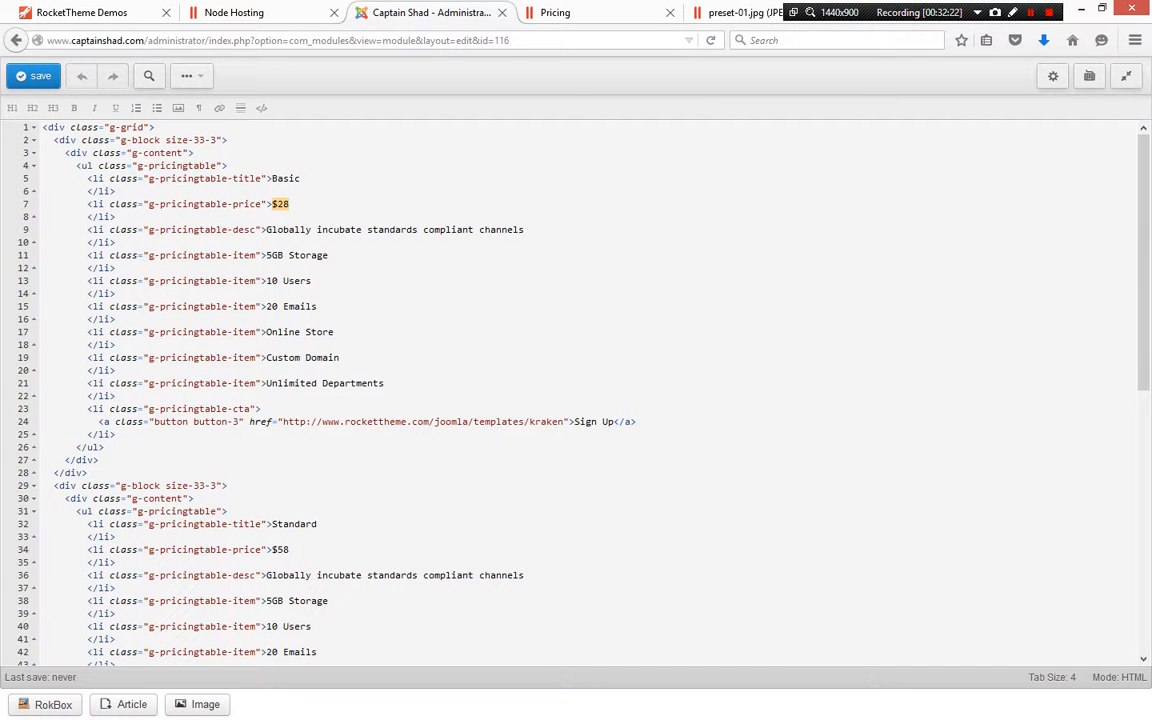
left_click(600, 12)
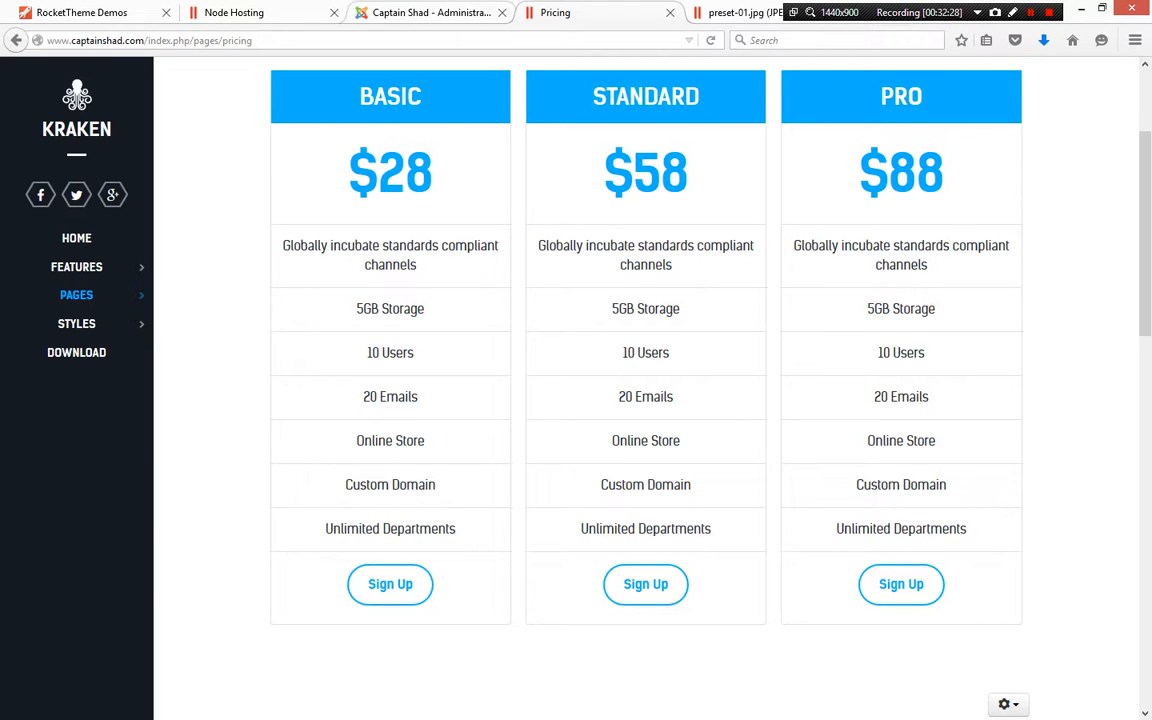
left_click(430, 12)
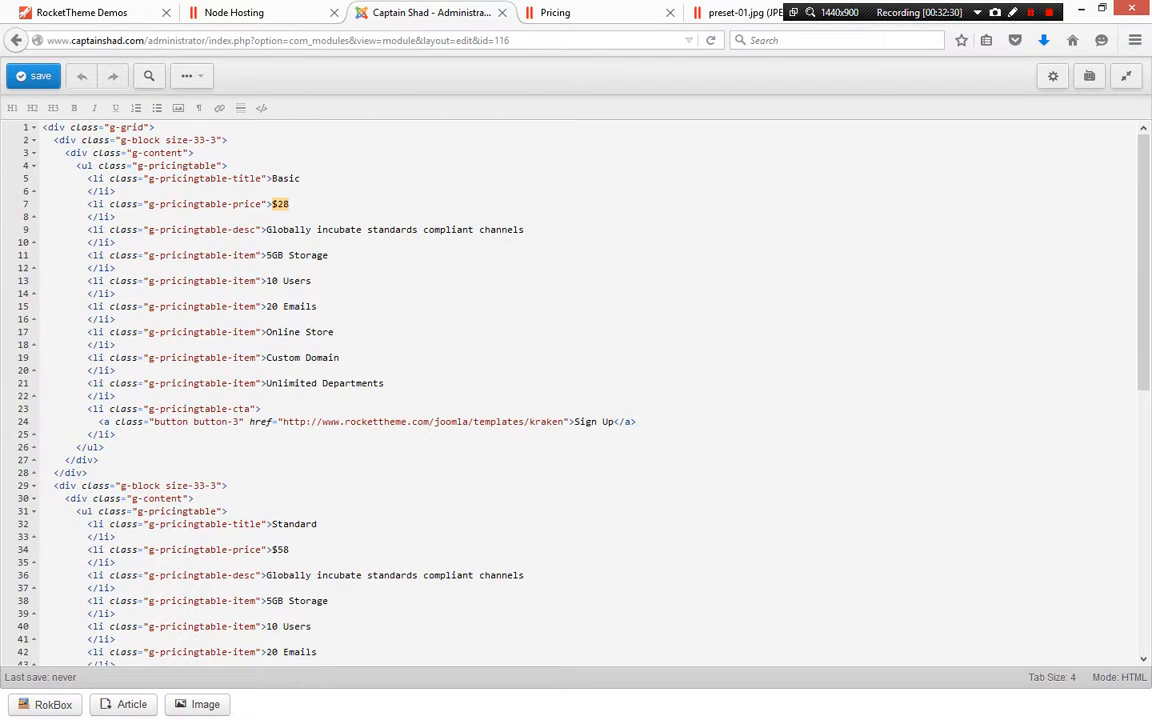
Append "some additional text to mess this up" to the Basic plan's description, save the module, and reload the frontend Pricing page
left_click(525, 230)
type("some additional ")
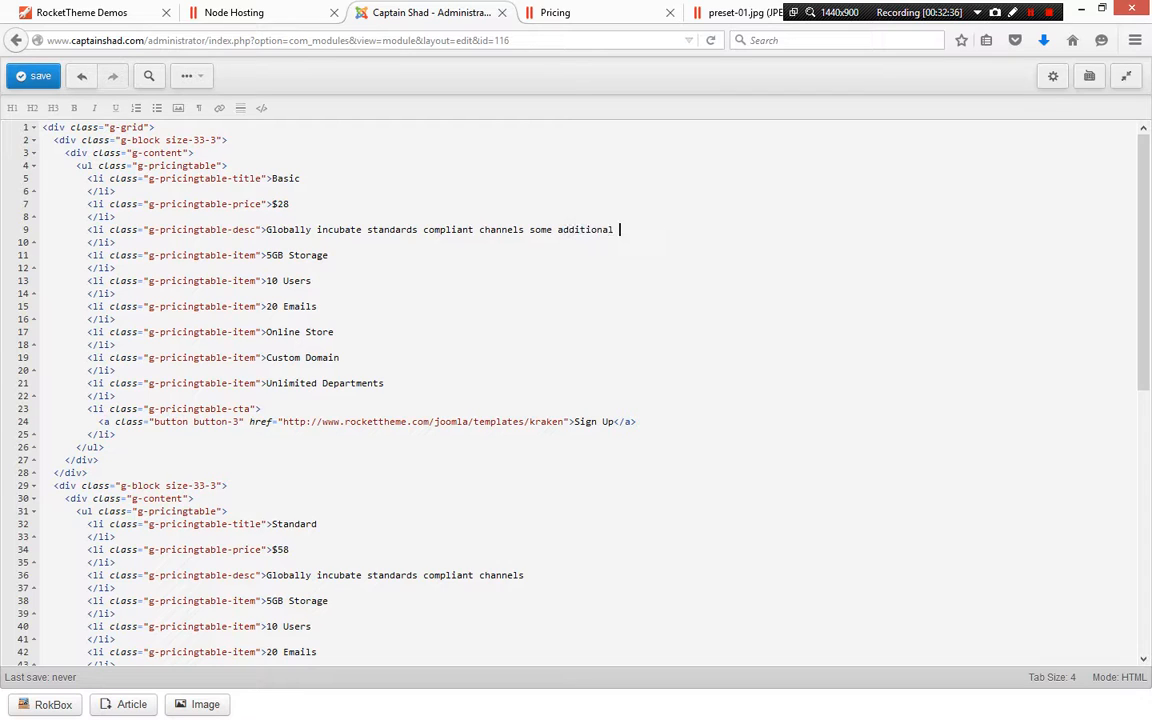
type("text to mess this up")
left_click(35, 76)
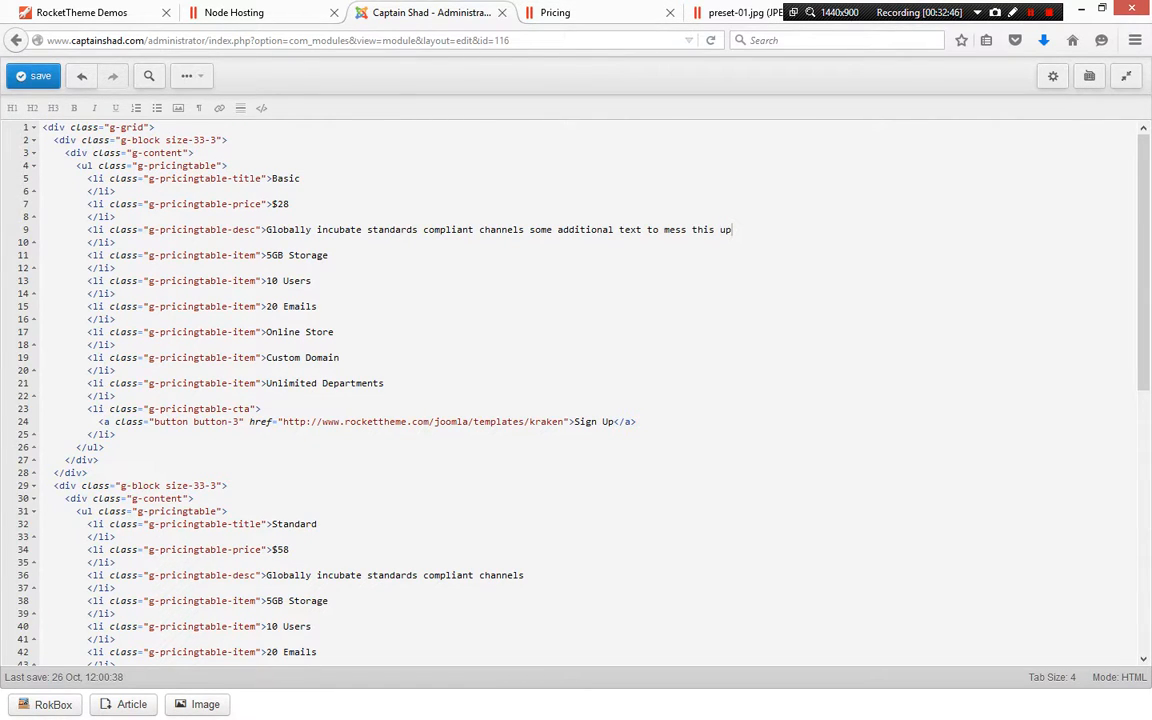
left_click(580, 13)
key("F5")
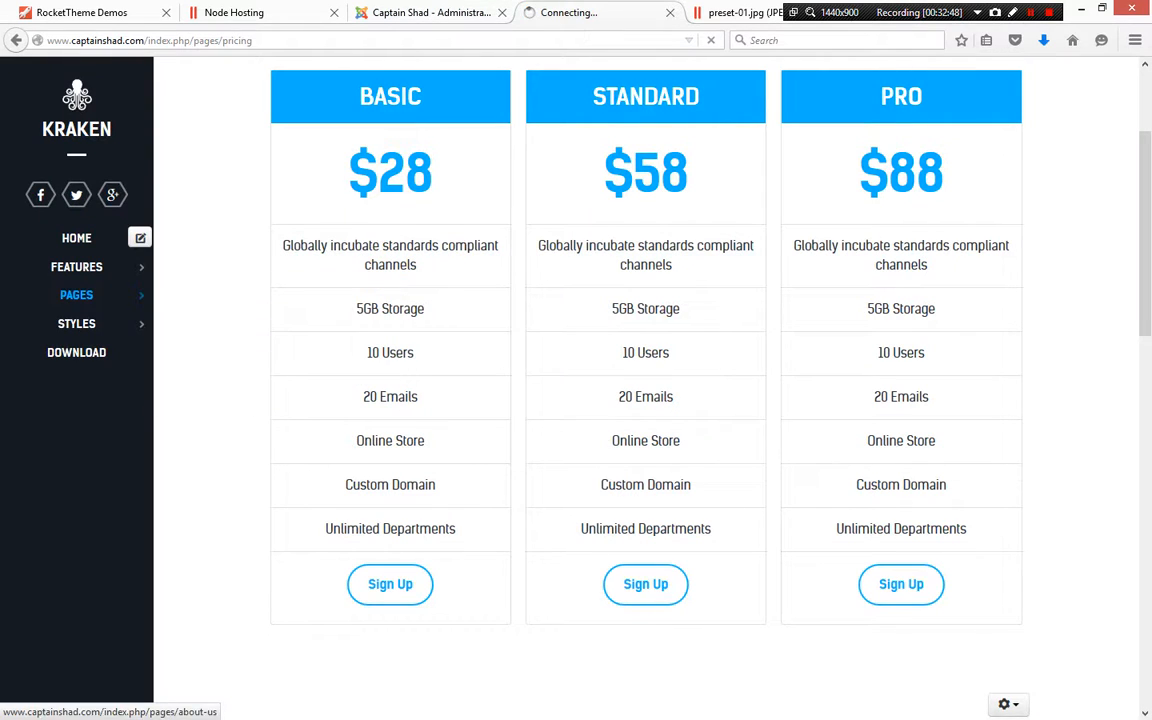
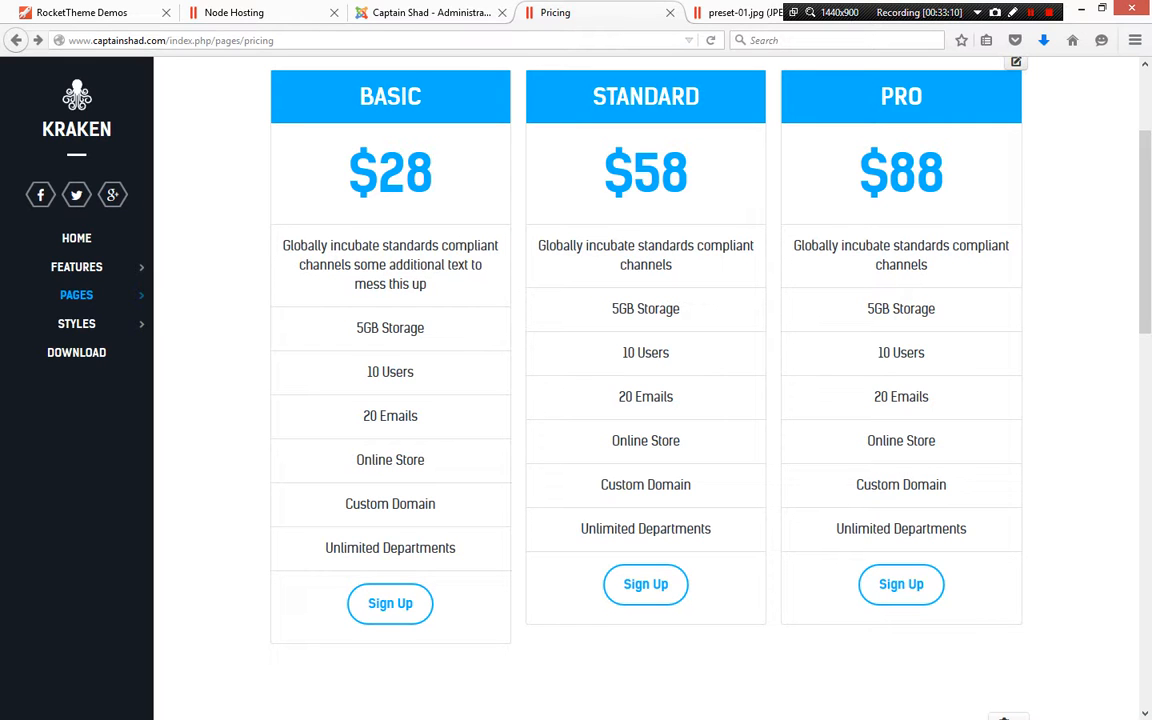
Examine the About Kraken footer text on the frontend Pricing page
scroll(360, 285, "down", 15)
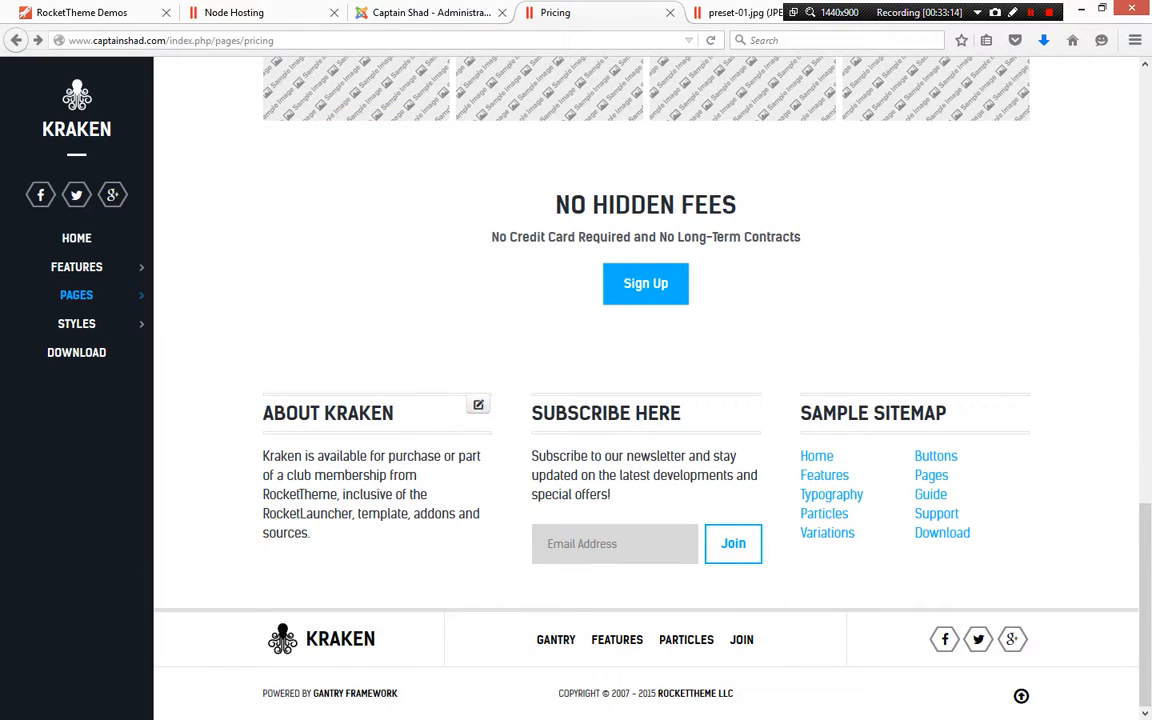
left_click_drag(612, 494, 531, 456)
left_click_drag(312, 533, 263, 456)
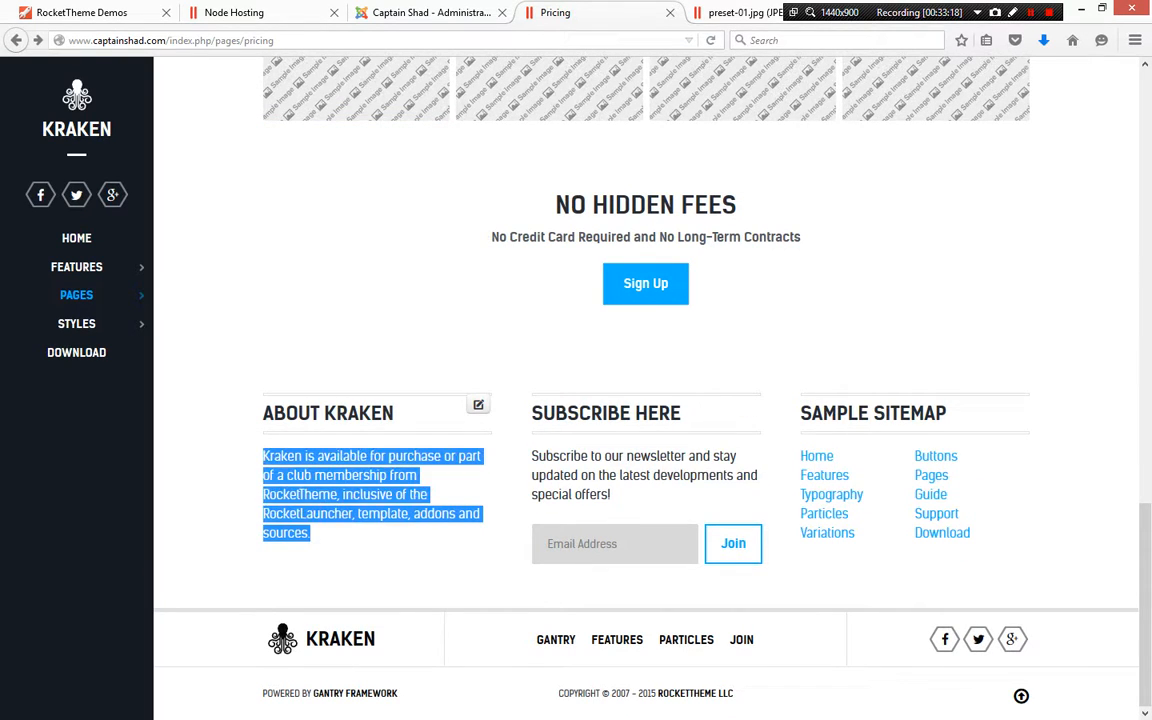
scroll(357, 476, "up", 10)
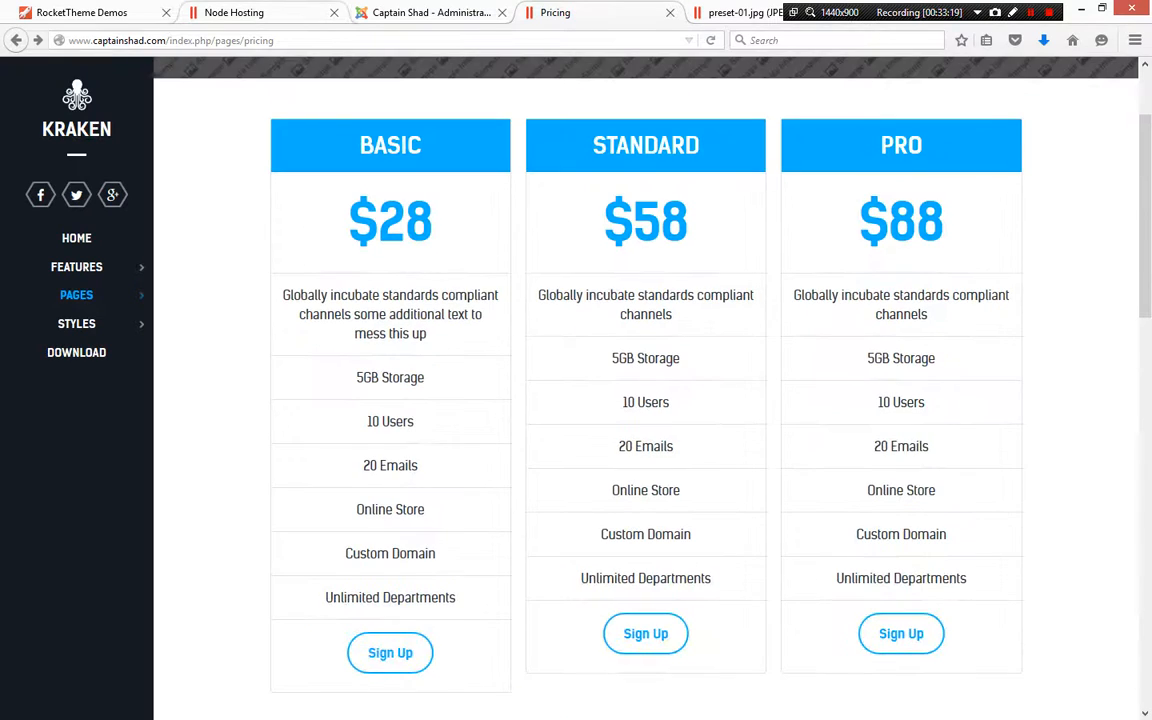
Delete the appended text from the Basic plan's description, save the module, and reload the frontend Pricing page
left_click(420, 12)
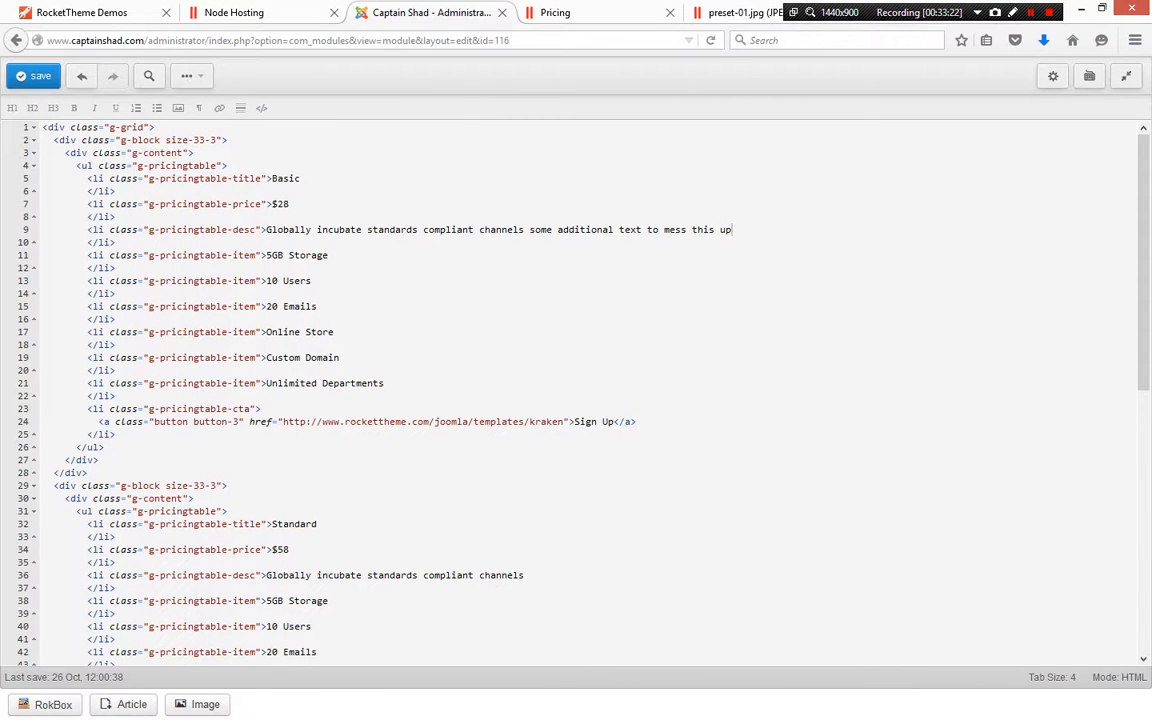
left_click_drag(732, 230, 525, 230)
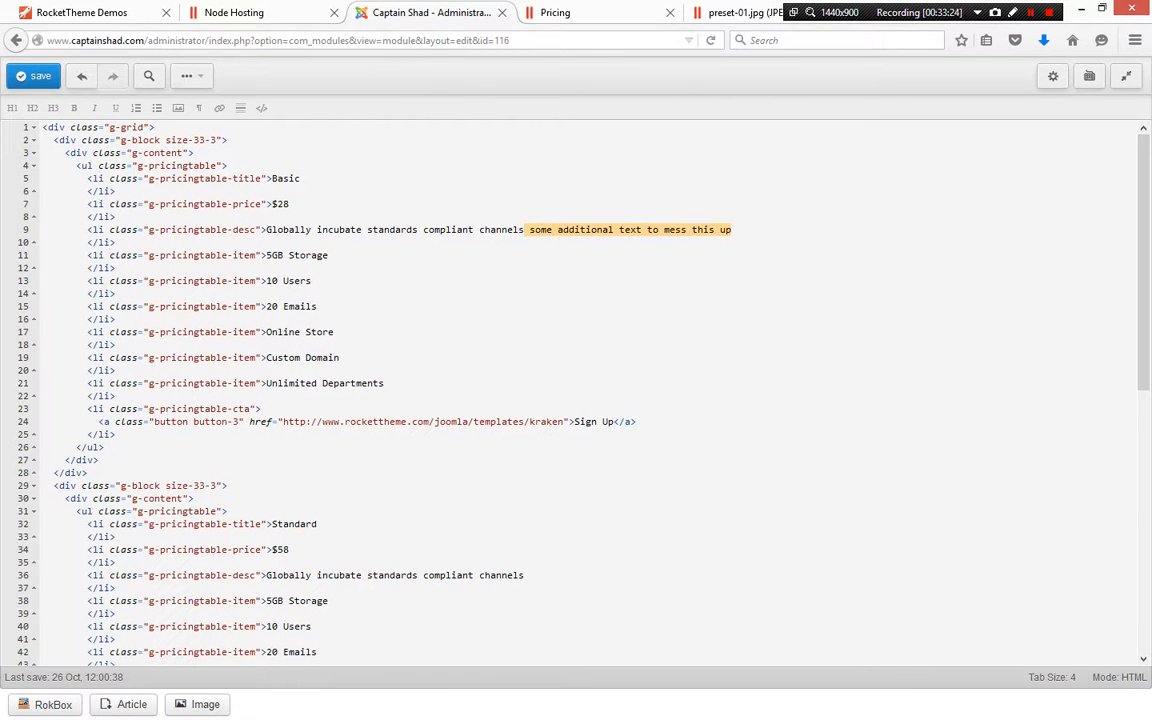
key("BackSpace")
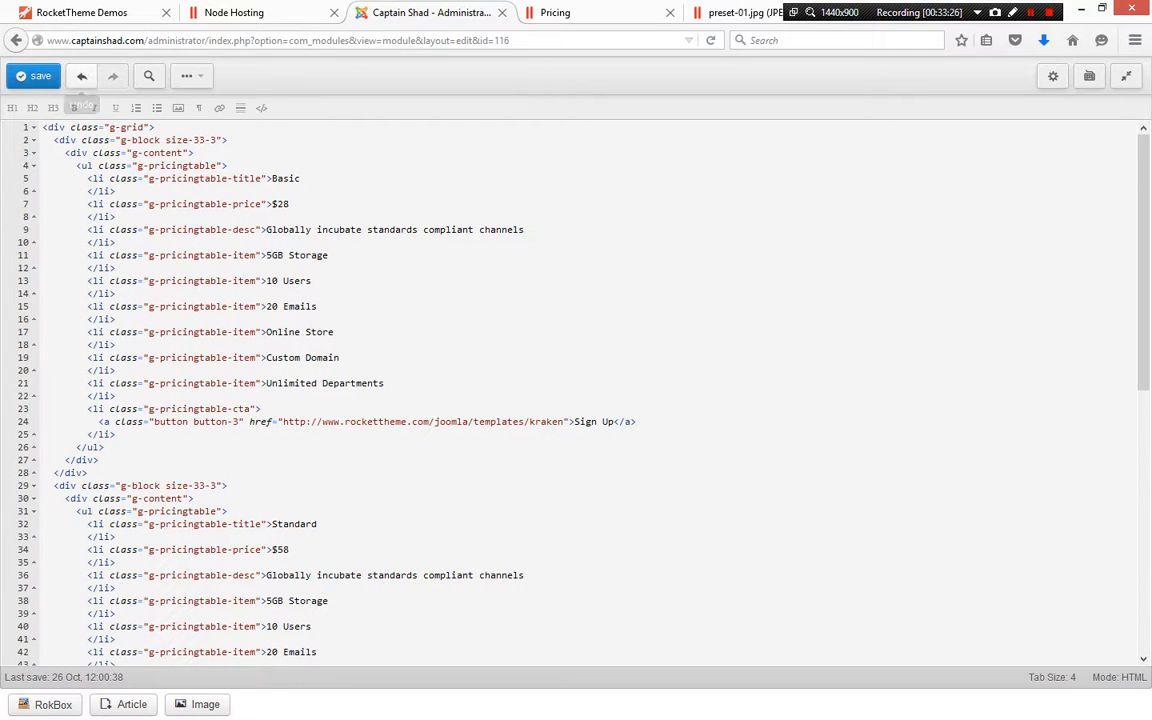
left_click(35, 77)
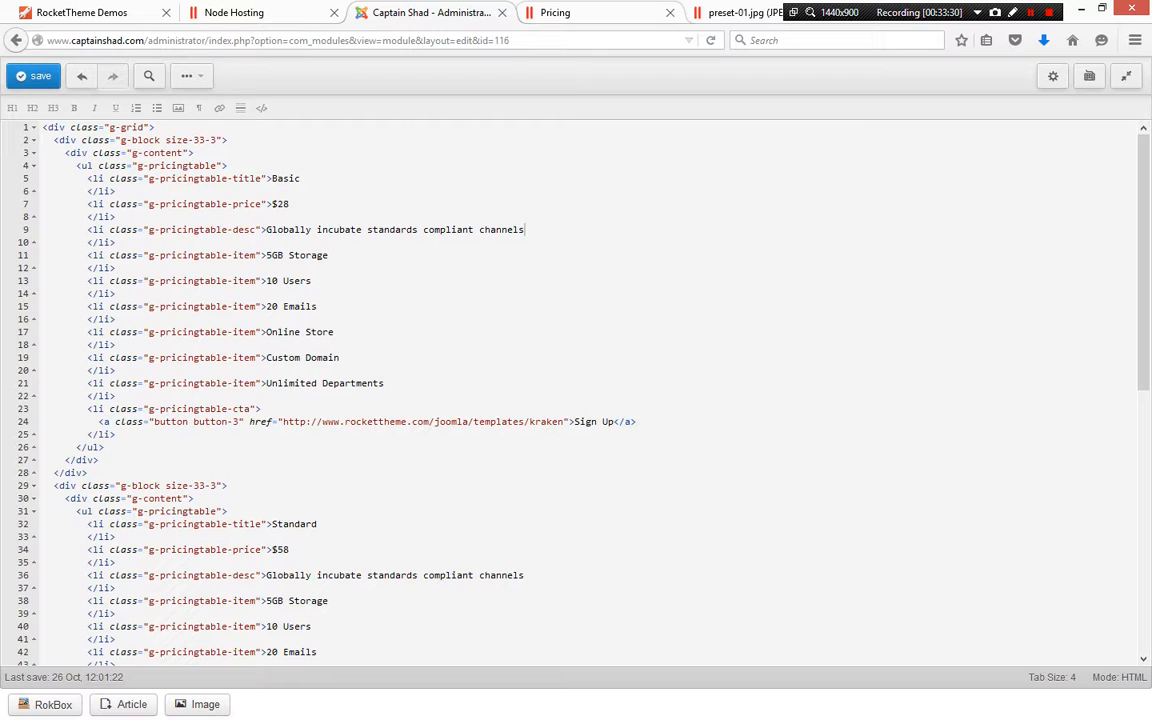
left_click(550, 12)
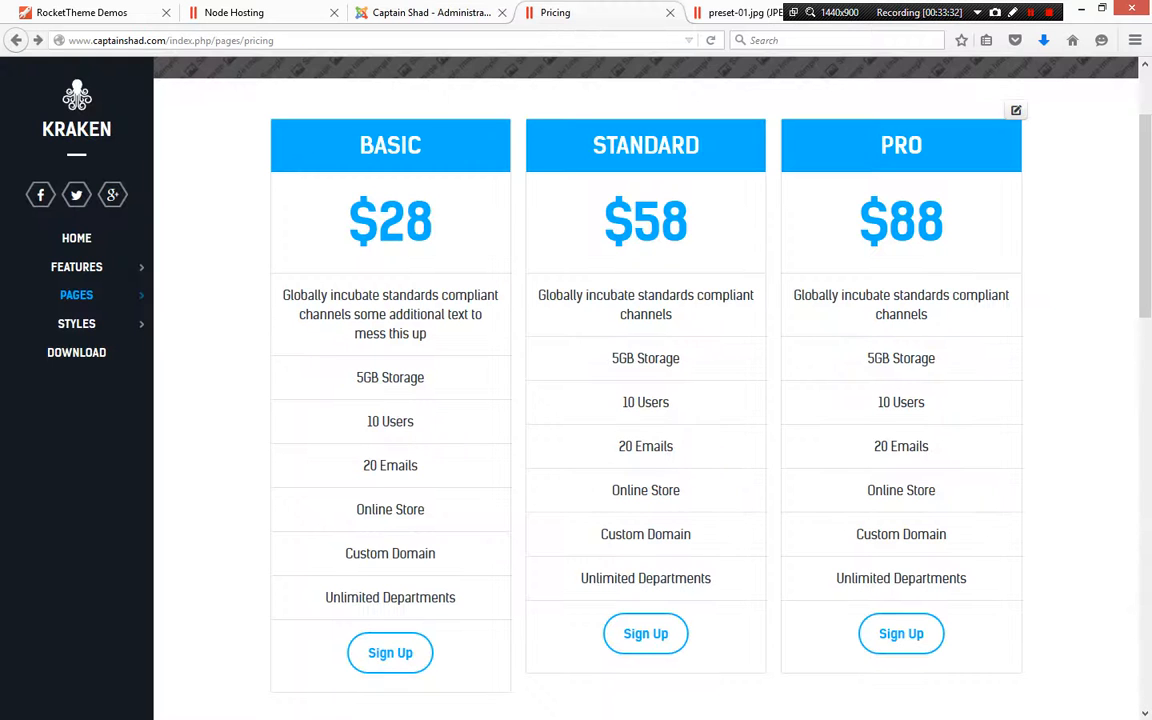
key("F5")
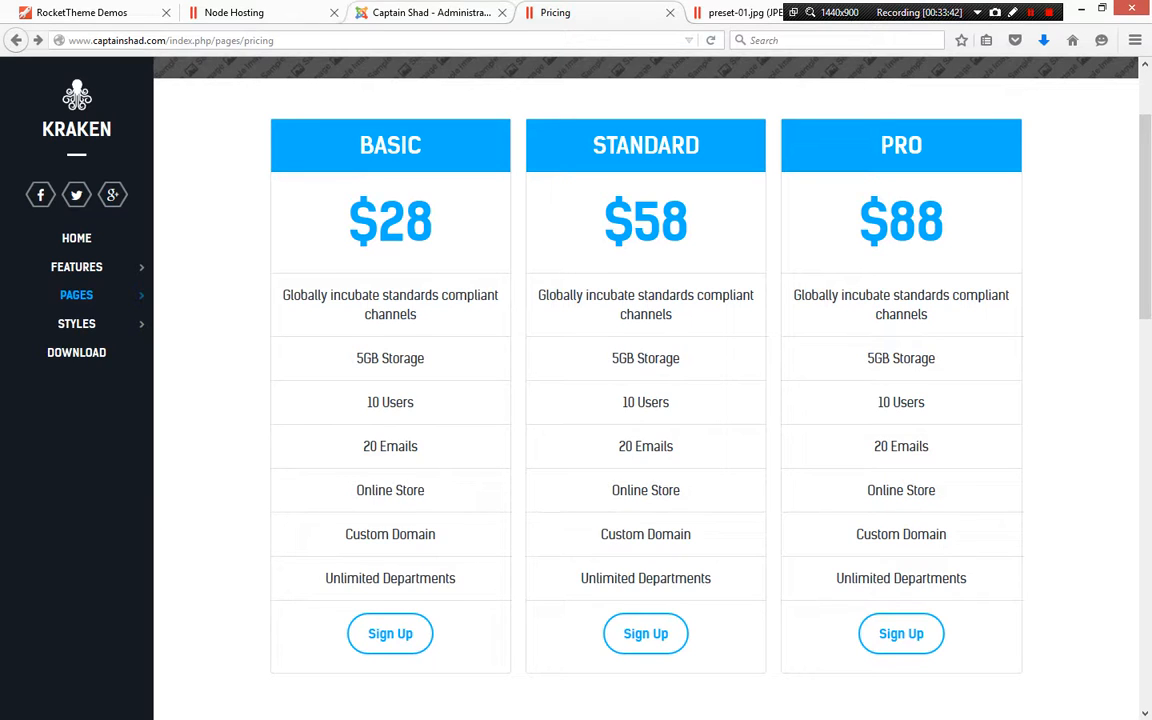
Scroll through the frontend Pricing page and open the Home page
key("ctrl+shift+Tab")
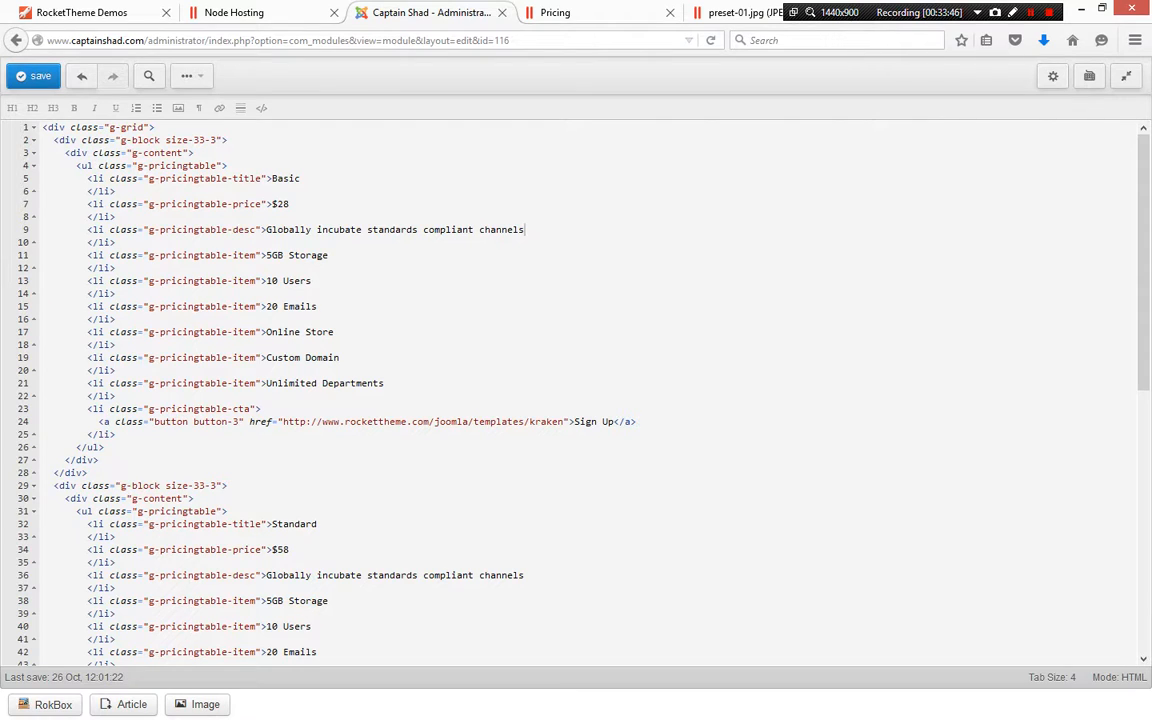
key("ctrl+Tab")
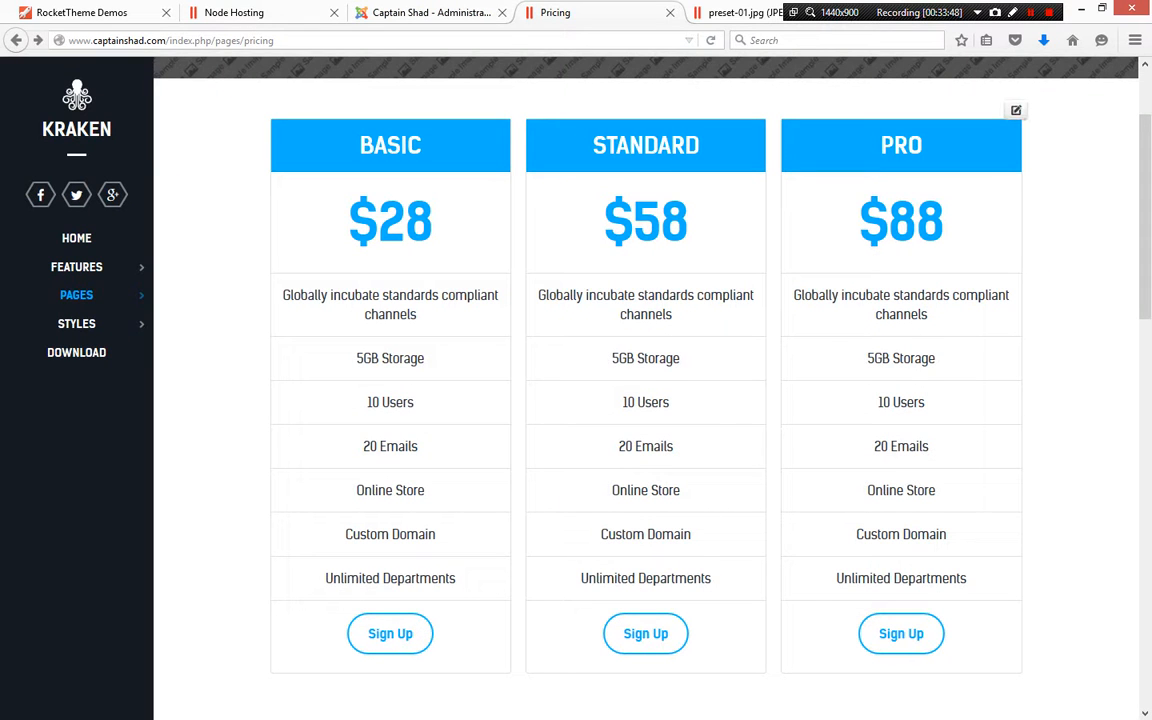
scroll(937, 421, "down", 5)
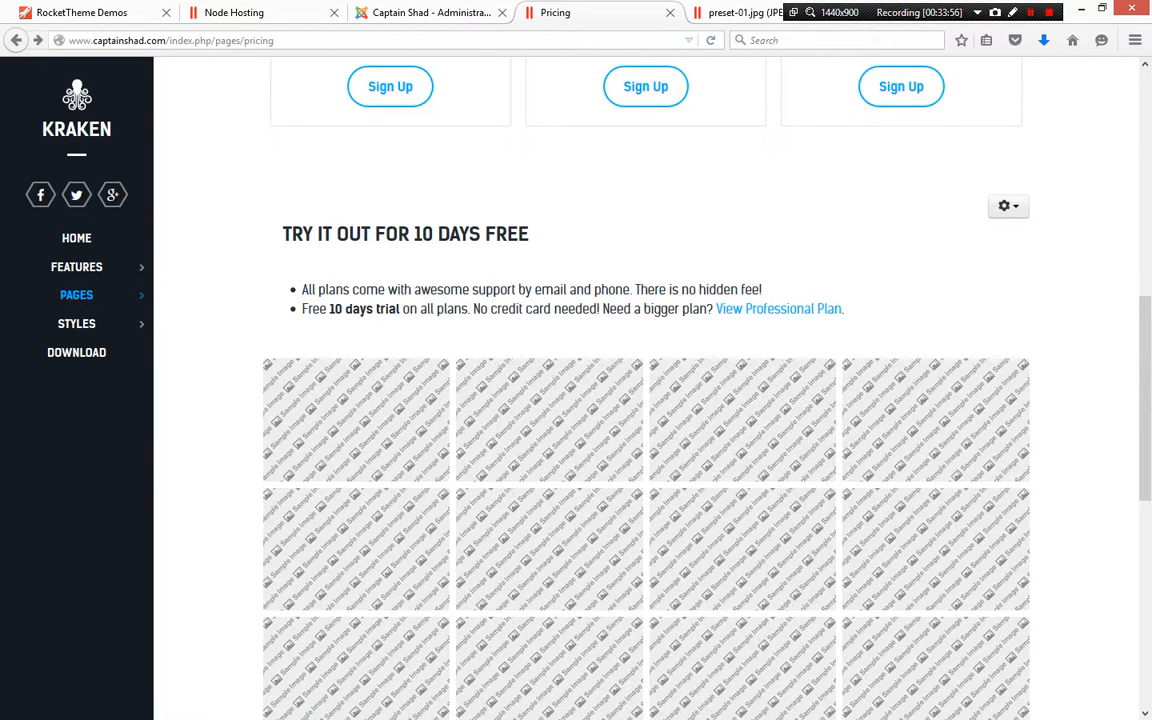
scroll(550, 319, "down", 3)
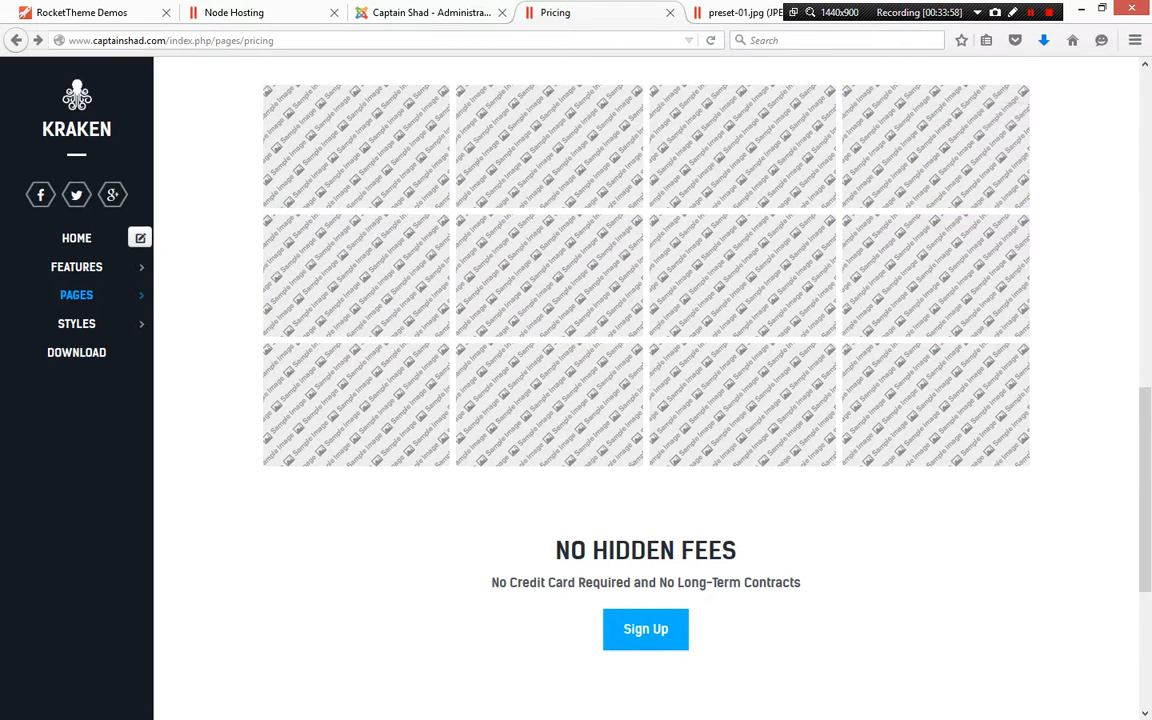
left_click(77, 238)
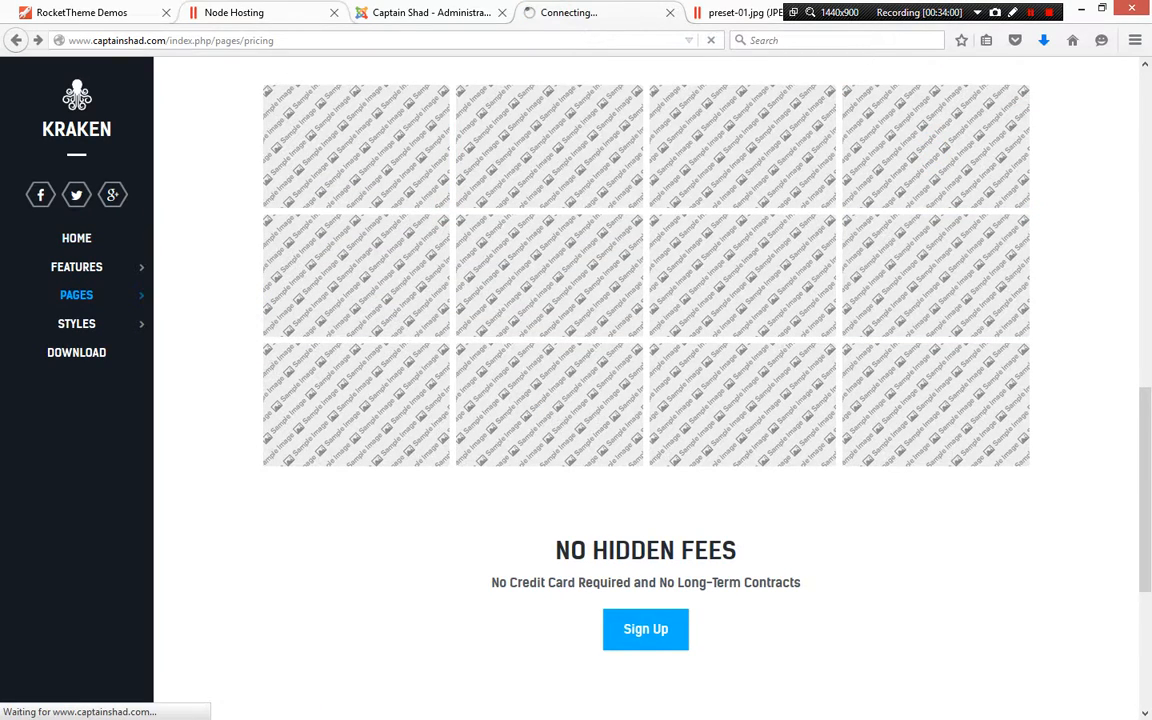
Exit the editor's full-screen mode and close the Pricing Table module
left_click(430, 12)
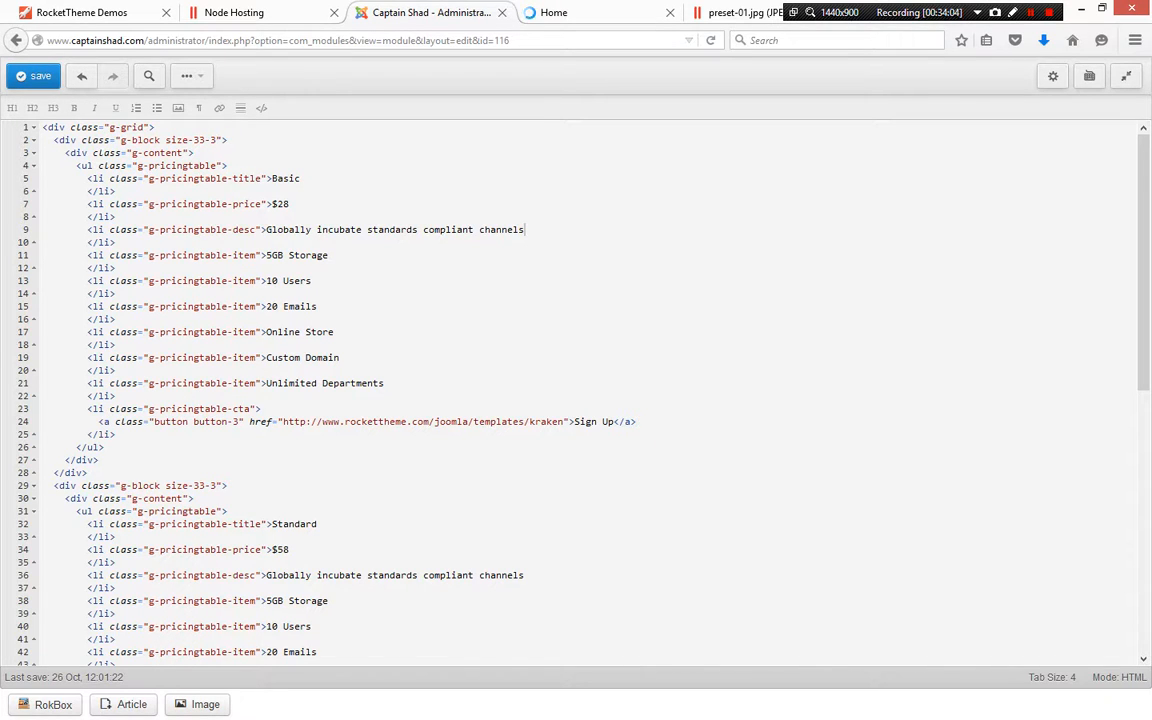
left_click(1126, 76)
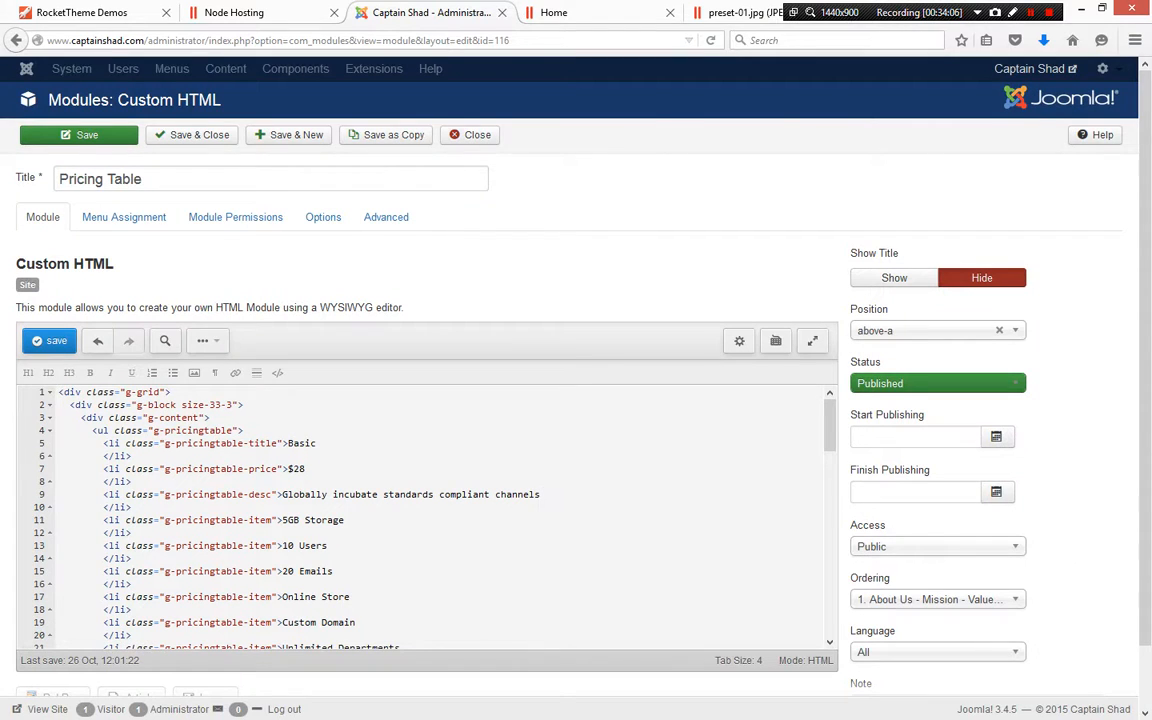
left_click(470, 134)
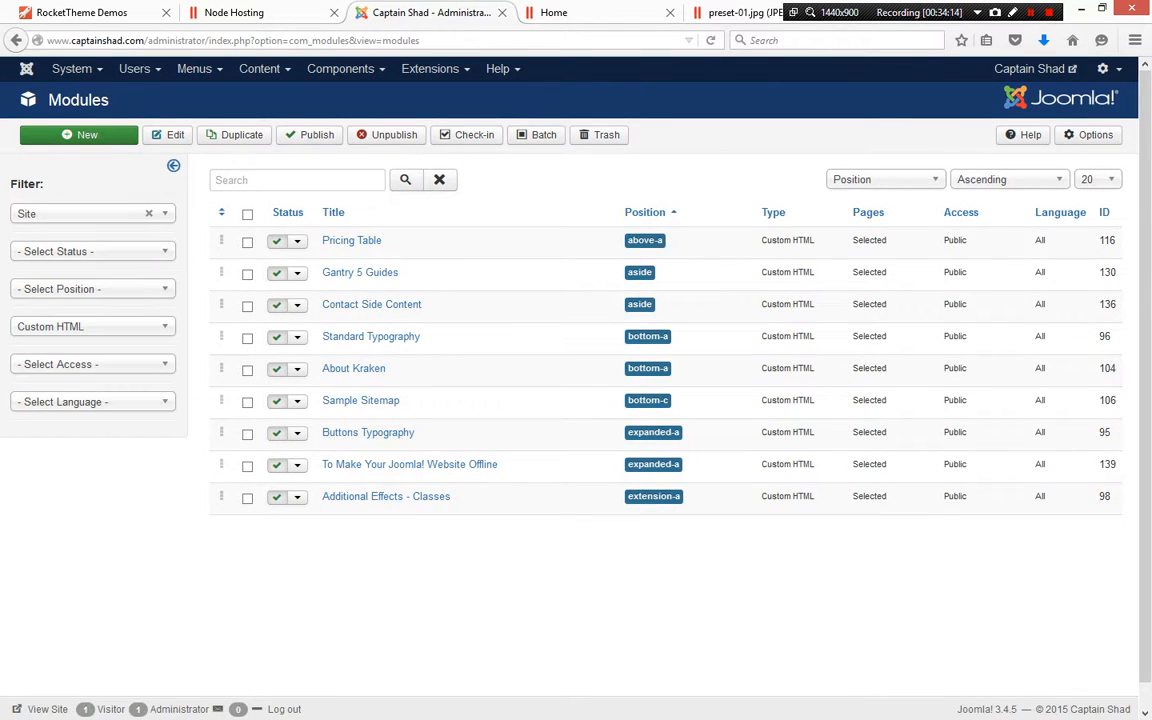
left_click(430, 68)
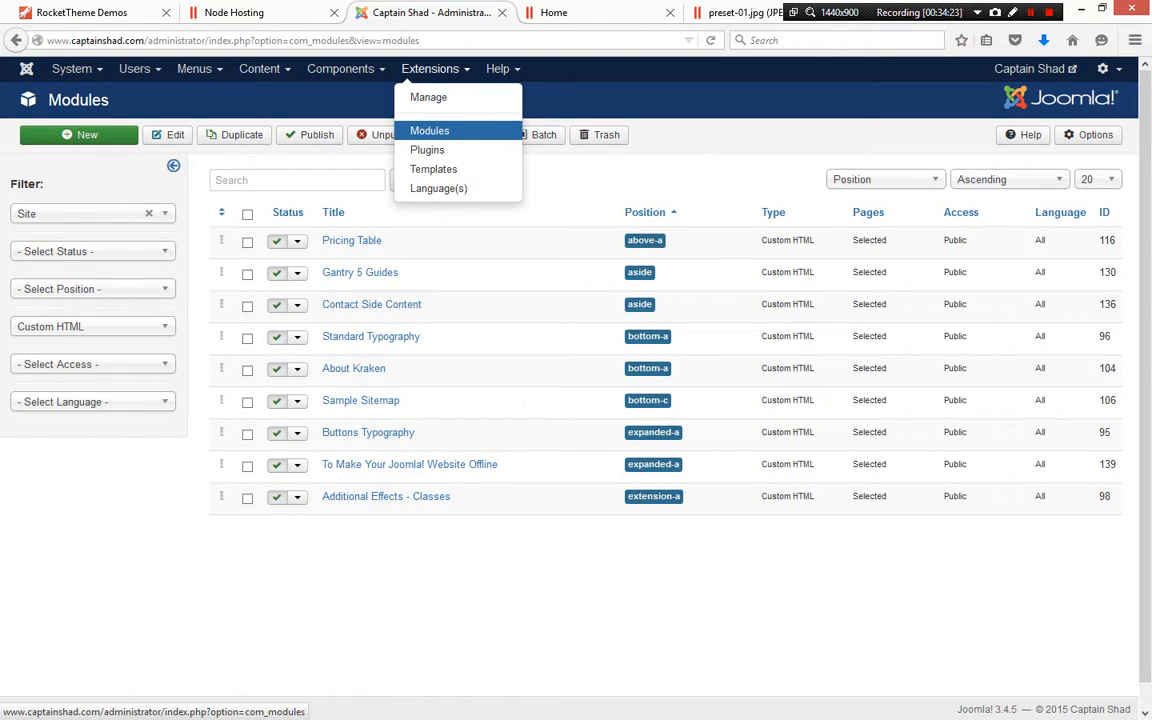
left_click(340, 68)
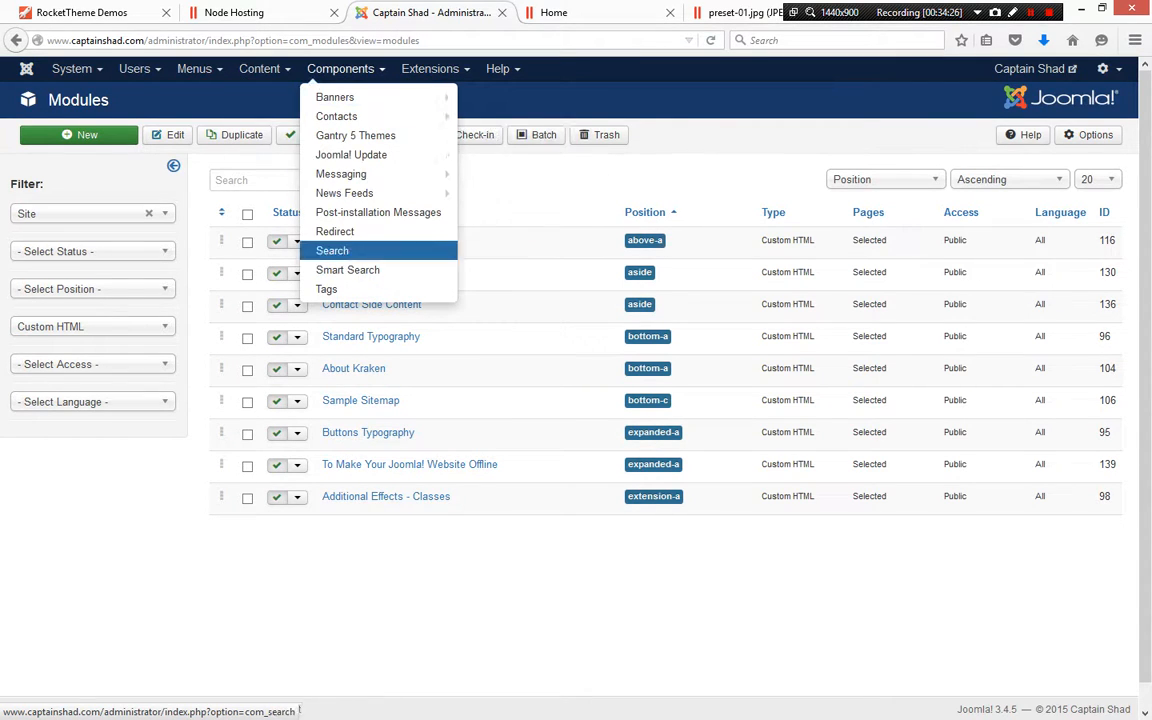
mouse_move(340, 116)
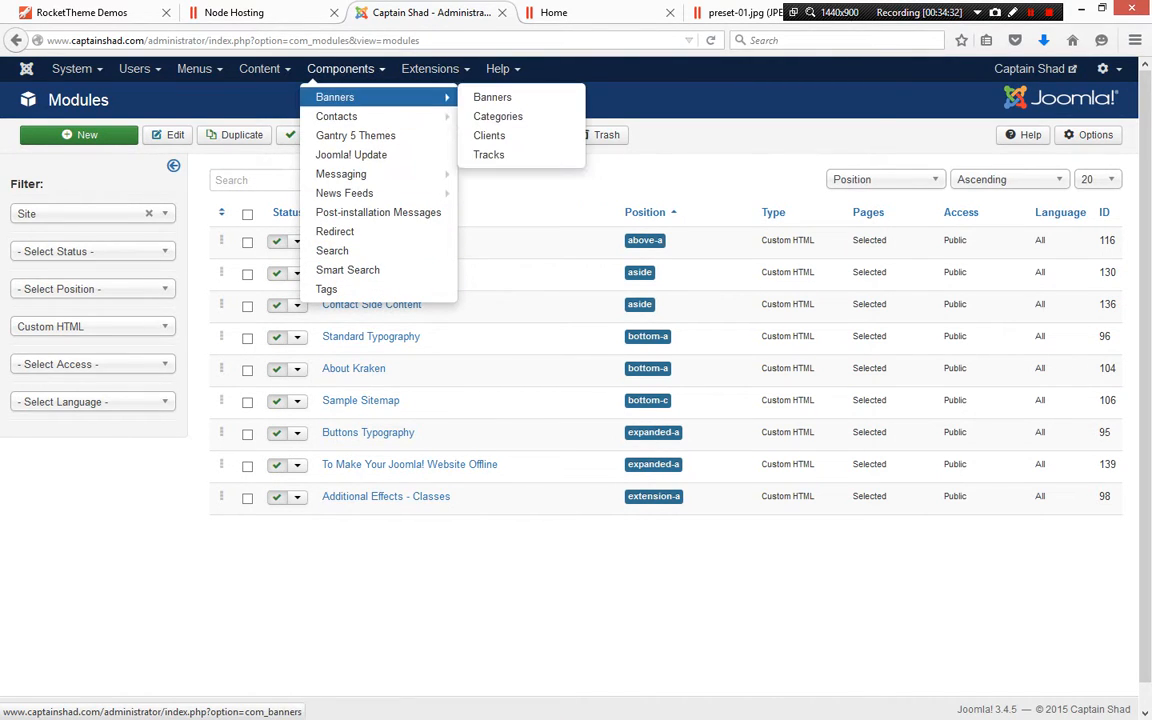
mouse_move(344, 193)
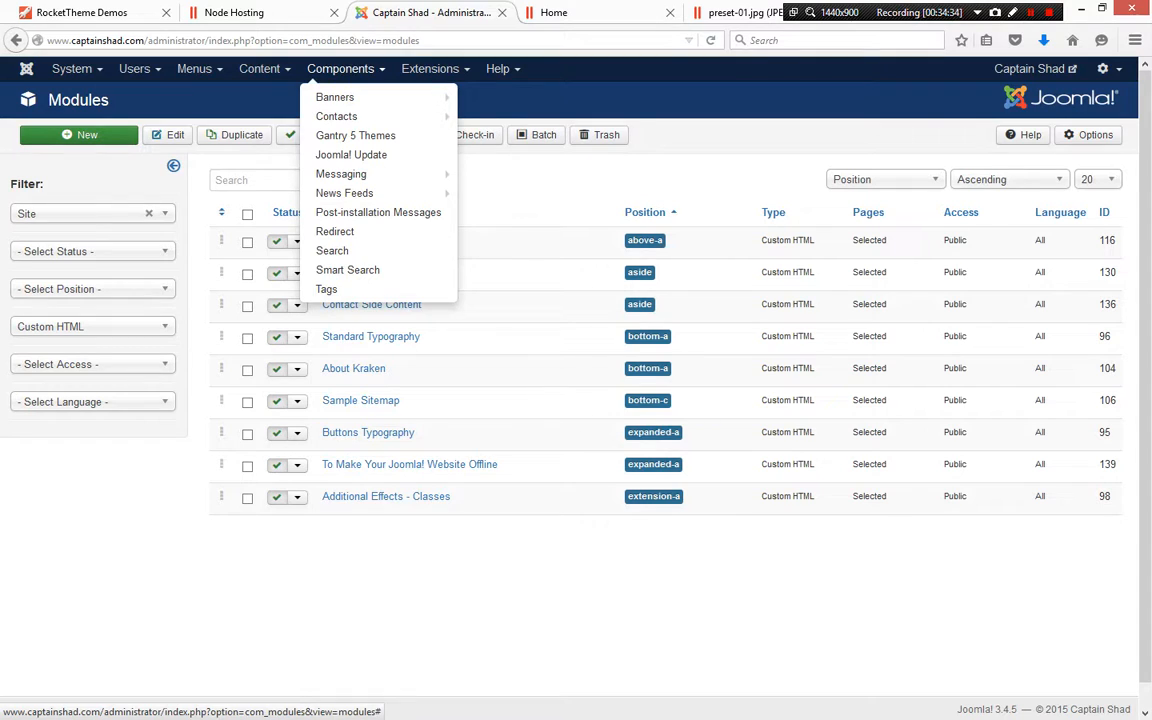
mouse_move(199, 69)
mouse_move(340, 69)
mouse_move(430, 69)
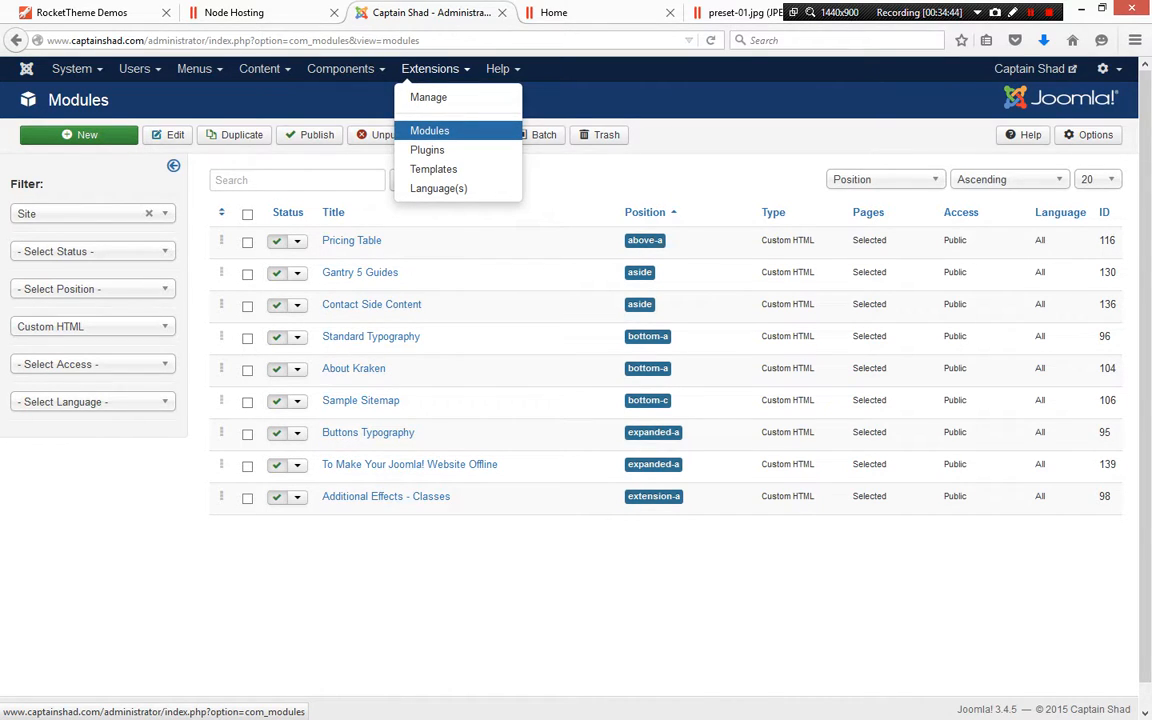
left_click(430, 131)
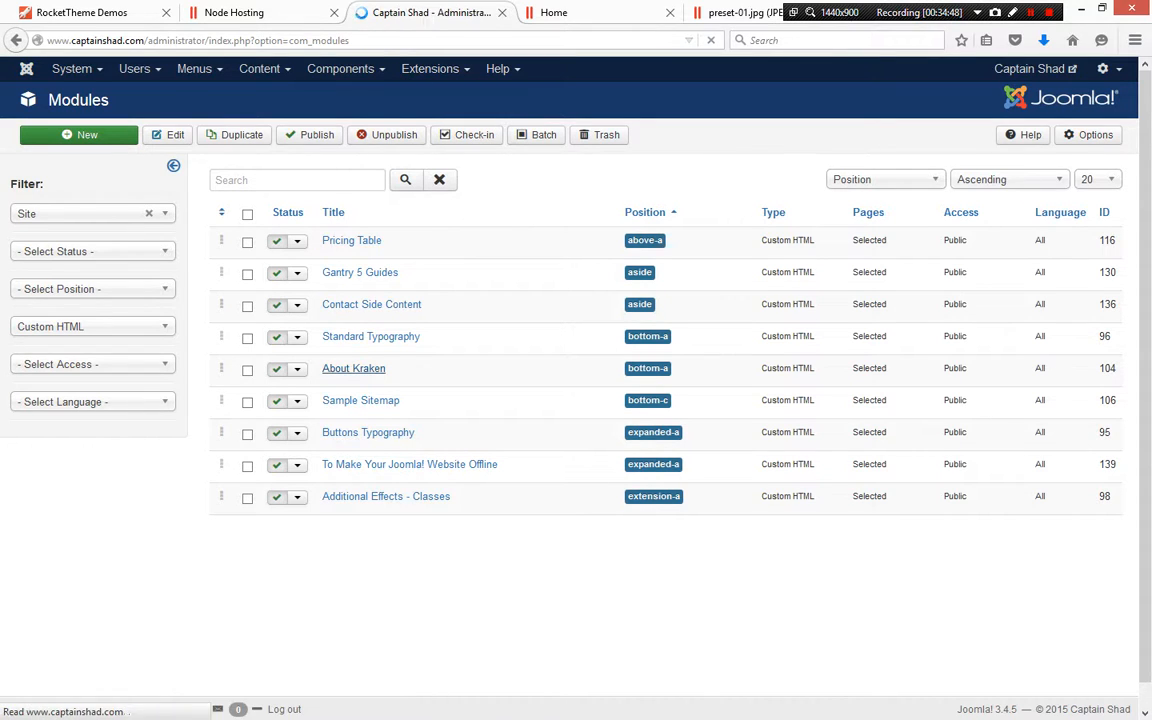
Open the About Kraken module, review its menu assignments, and close it
left_click(353, 368)
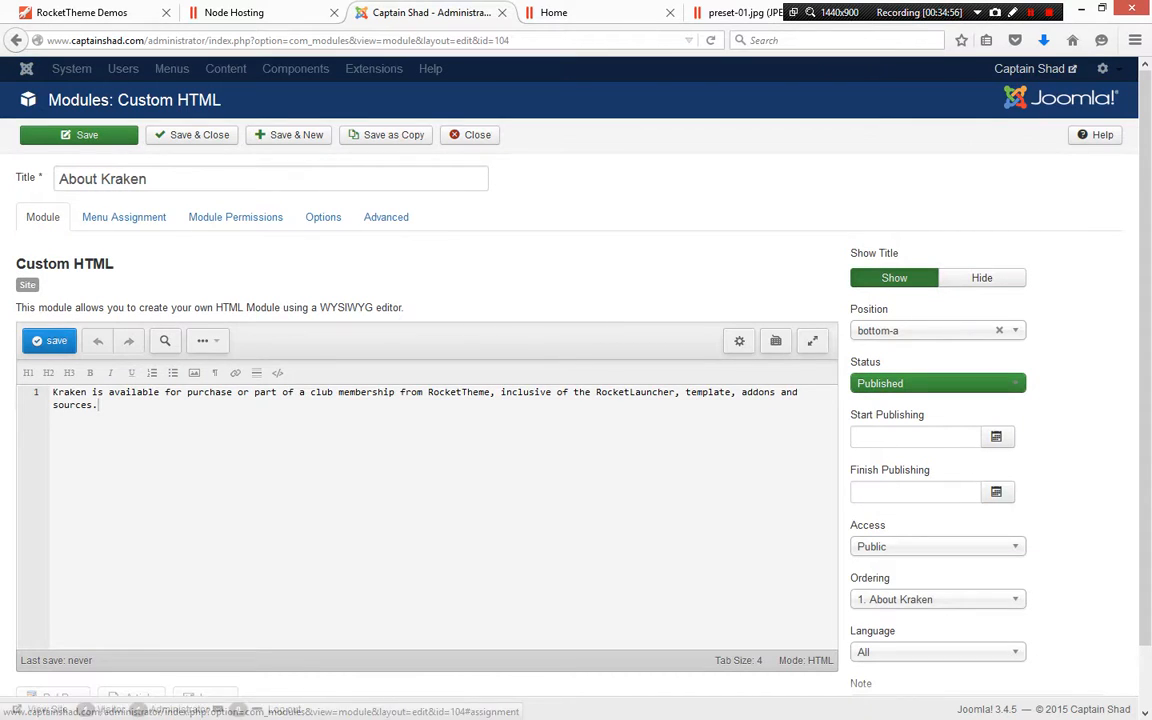
left_click(124, 217)
scroll(576, 400, "down", 5)
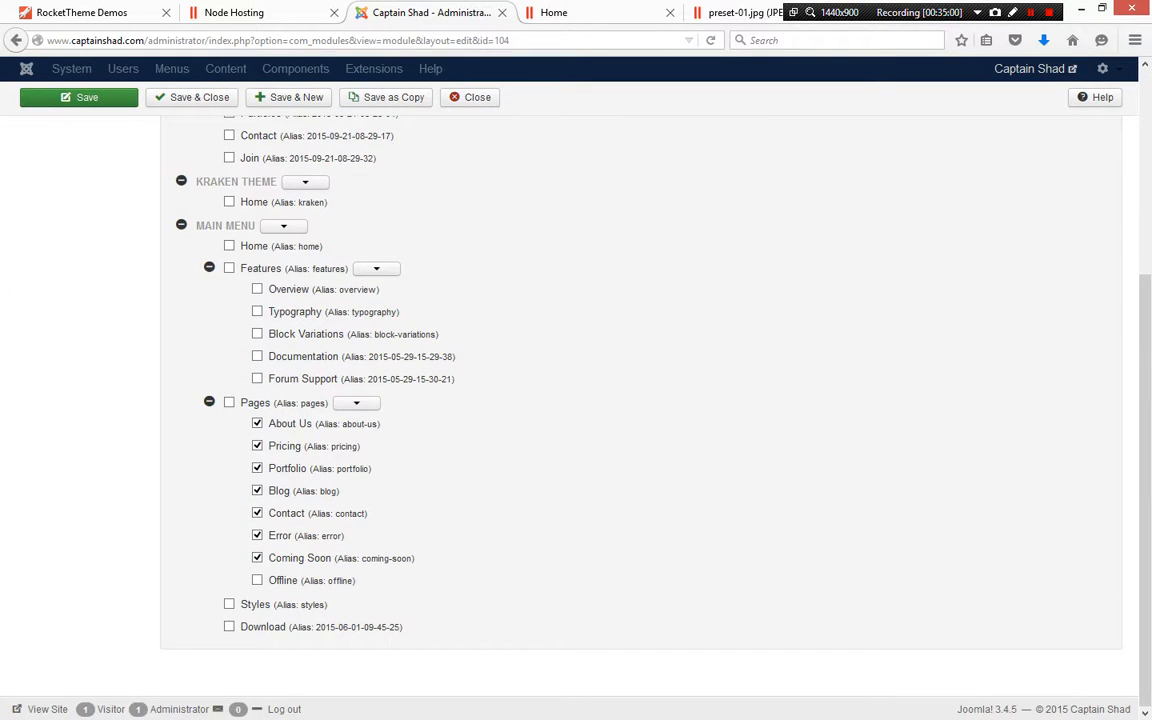
scroll(576, 400, "up", 5)
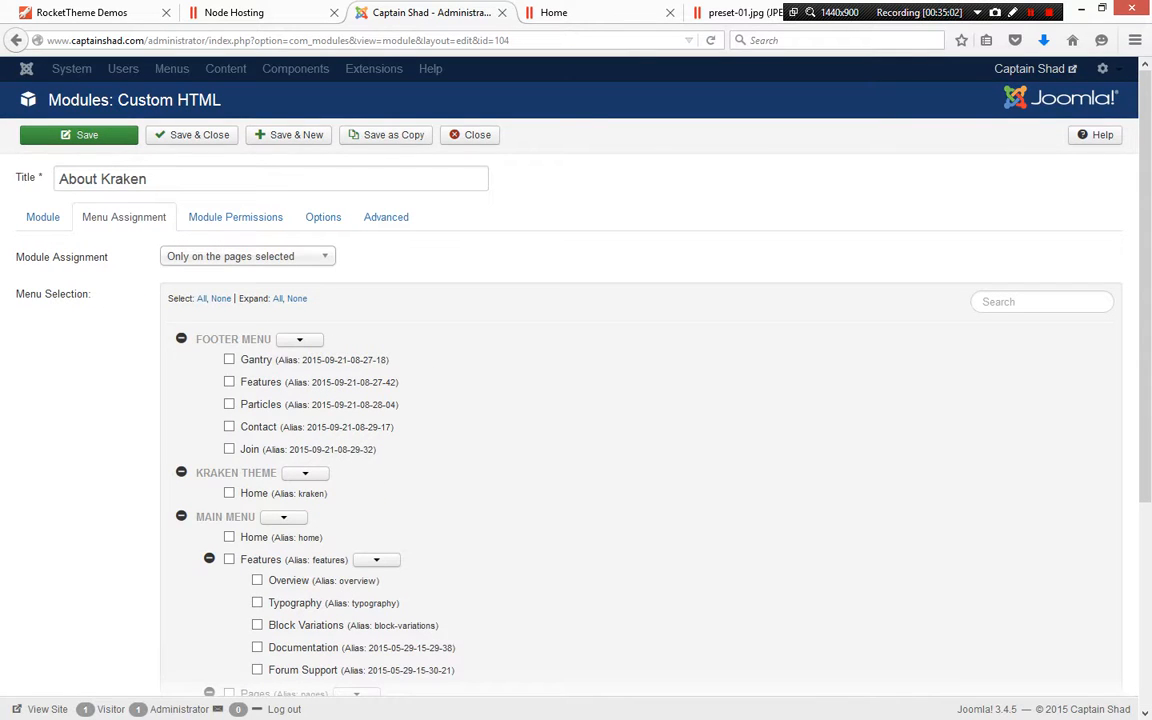
left_click(470, 134)
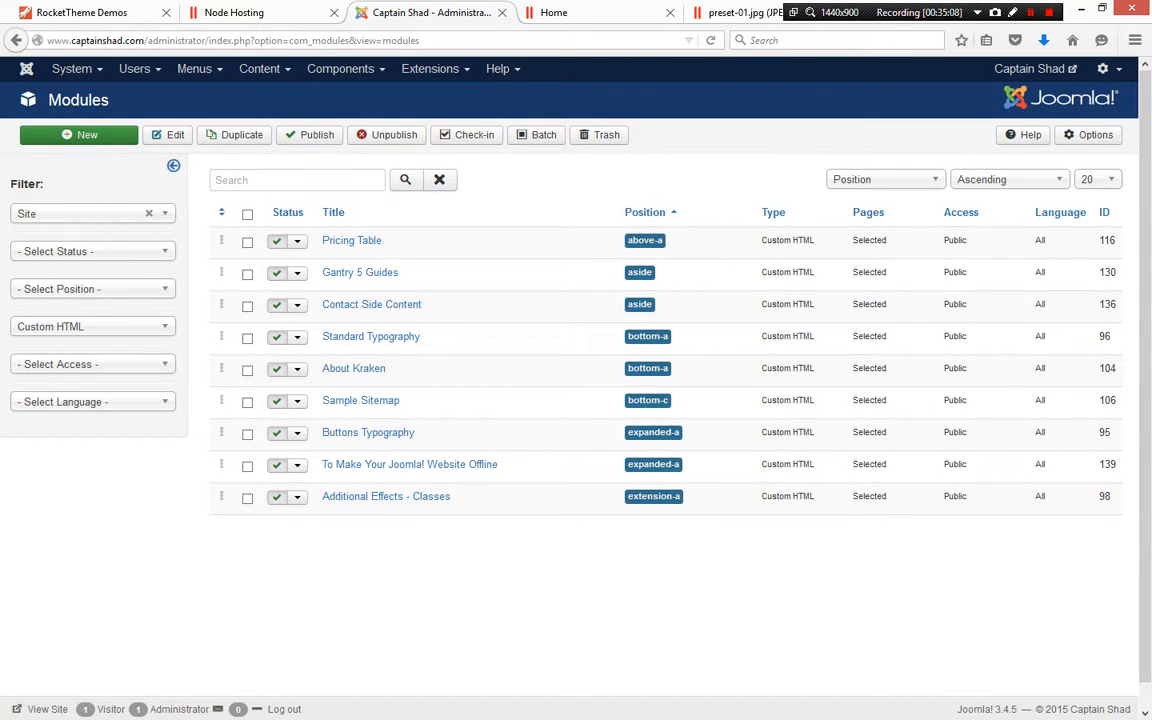
Open the Kraken - Default template style in the template manager
double_click(645, 368)
left_click(664, 369)
left_click(430, 68)
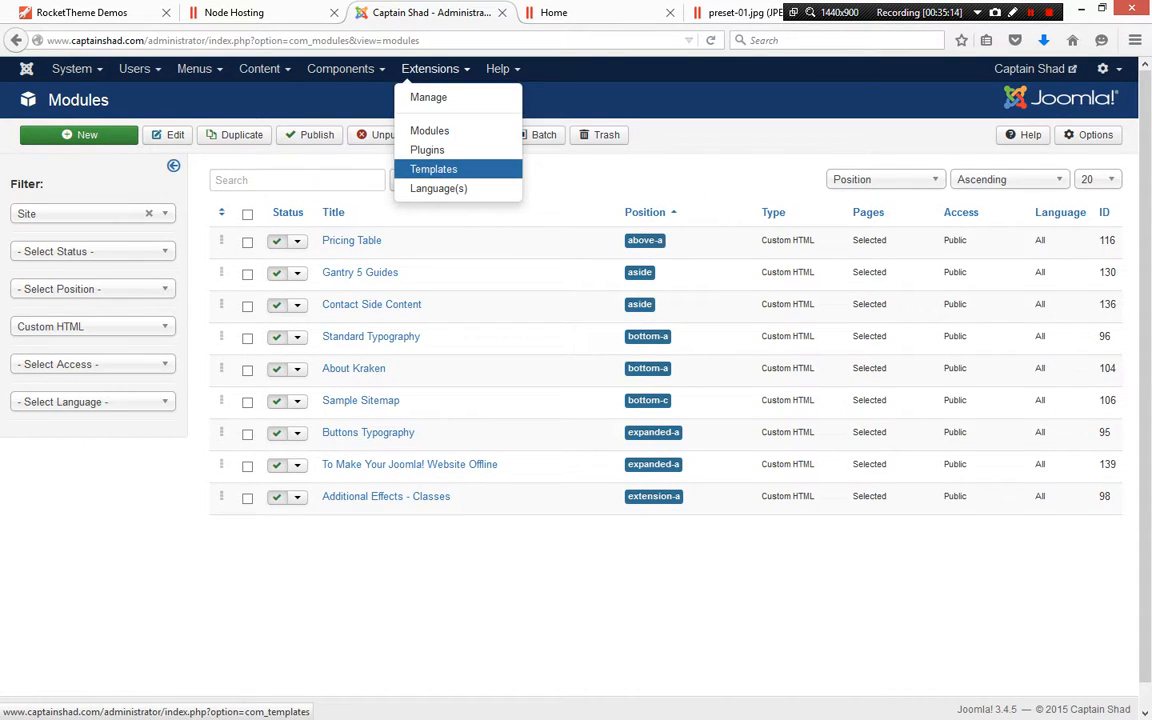
left_click(433, 169)
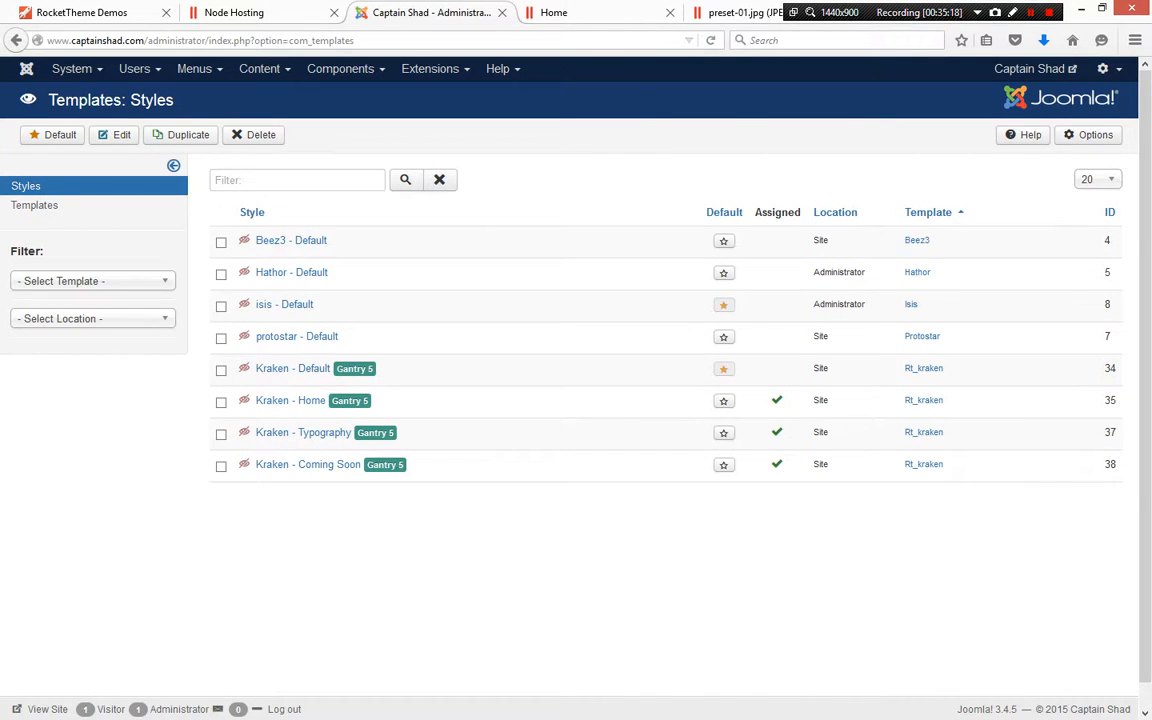
left_click(292, 369)
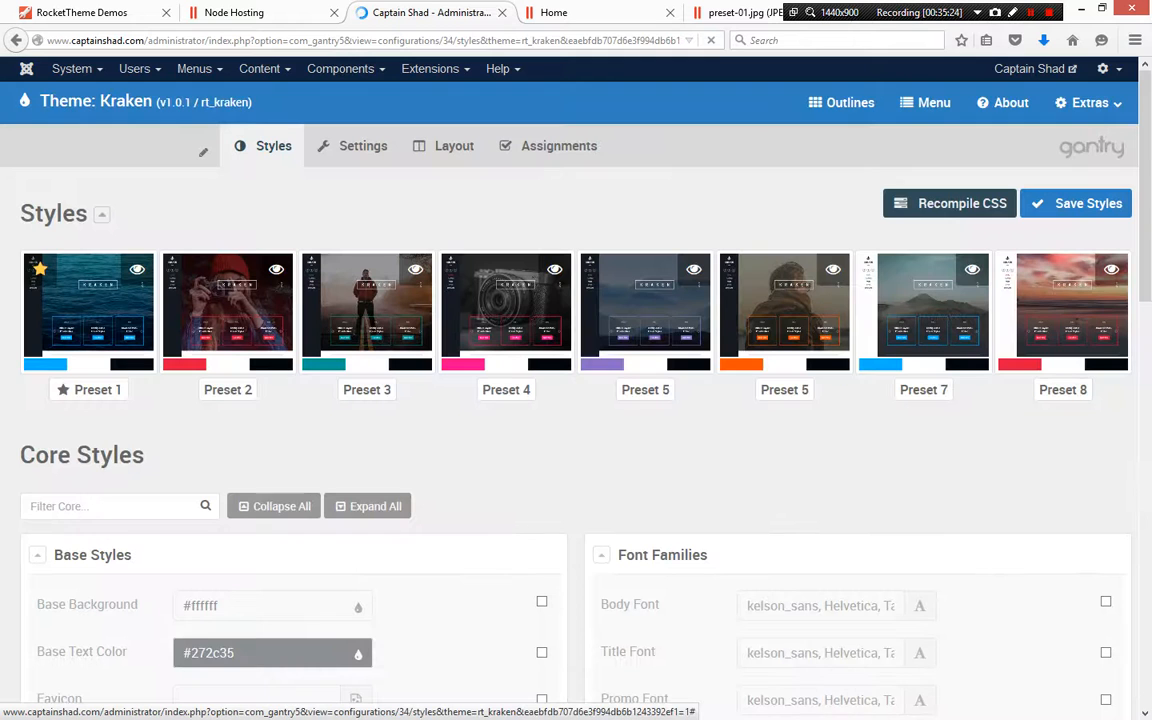
Open the Kraken - Default layout and review its sections and module positions from top to bottom
left_click(471, 146)
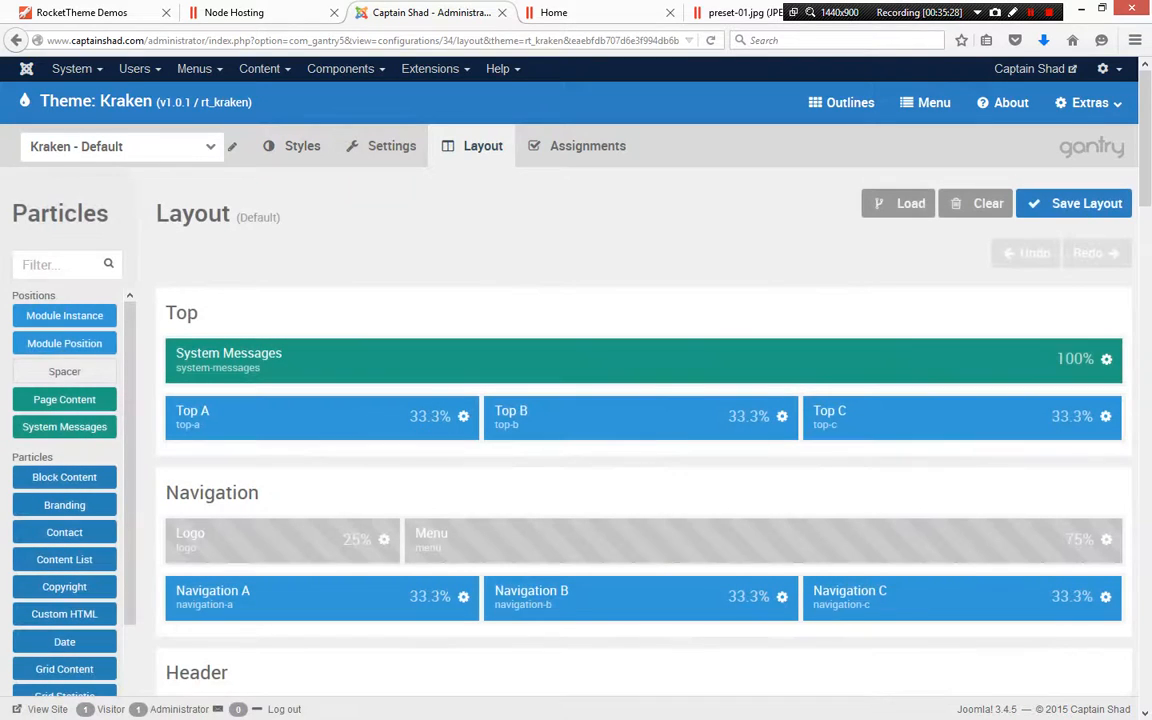
scroll(640, 400, "down", 3)
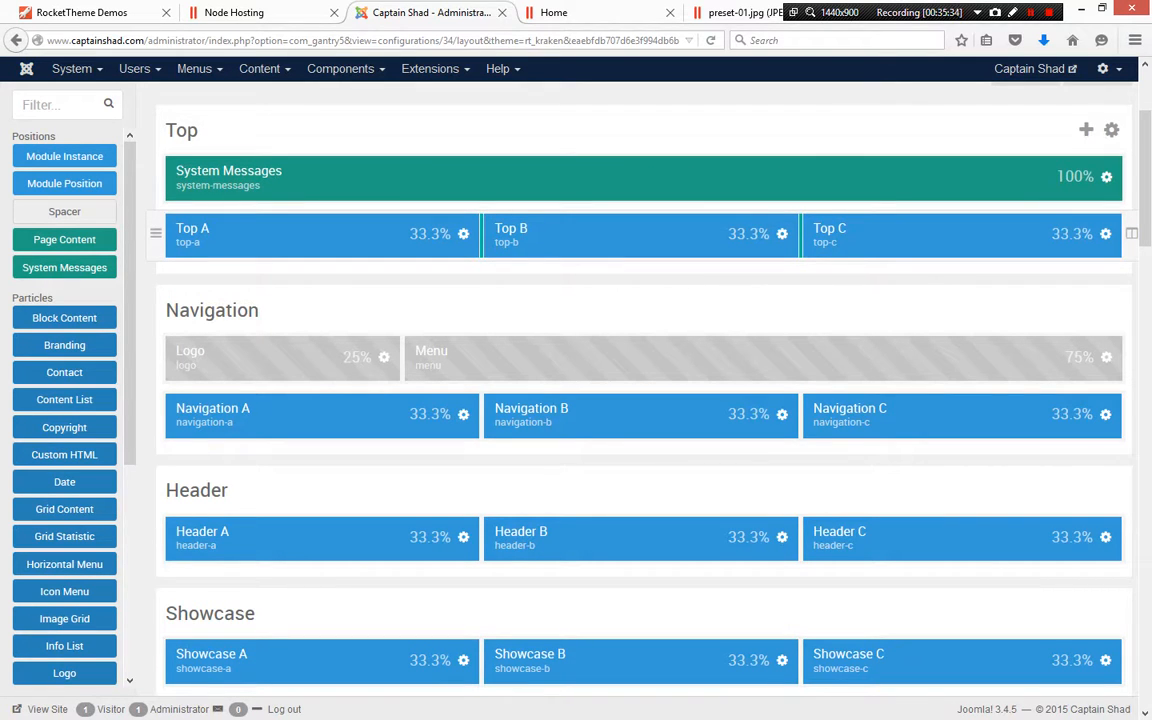
scroll(640, 400, "down", 3)
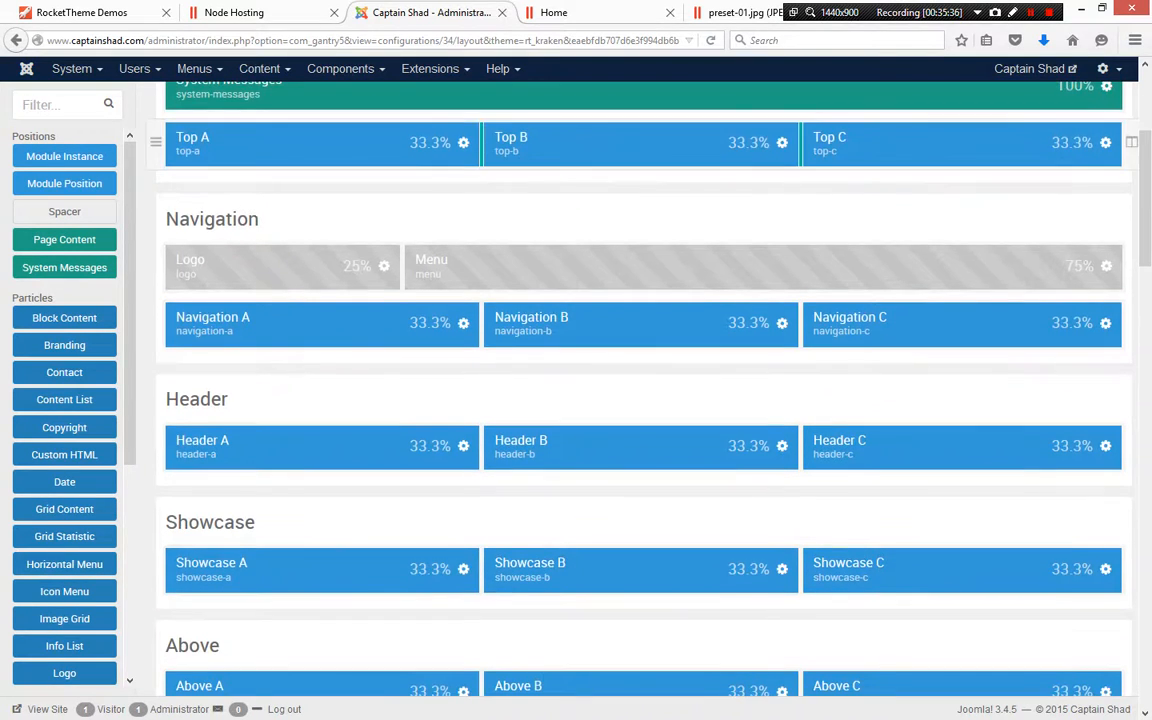
scroll(640, 400, "down", 8)
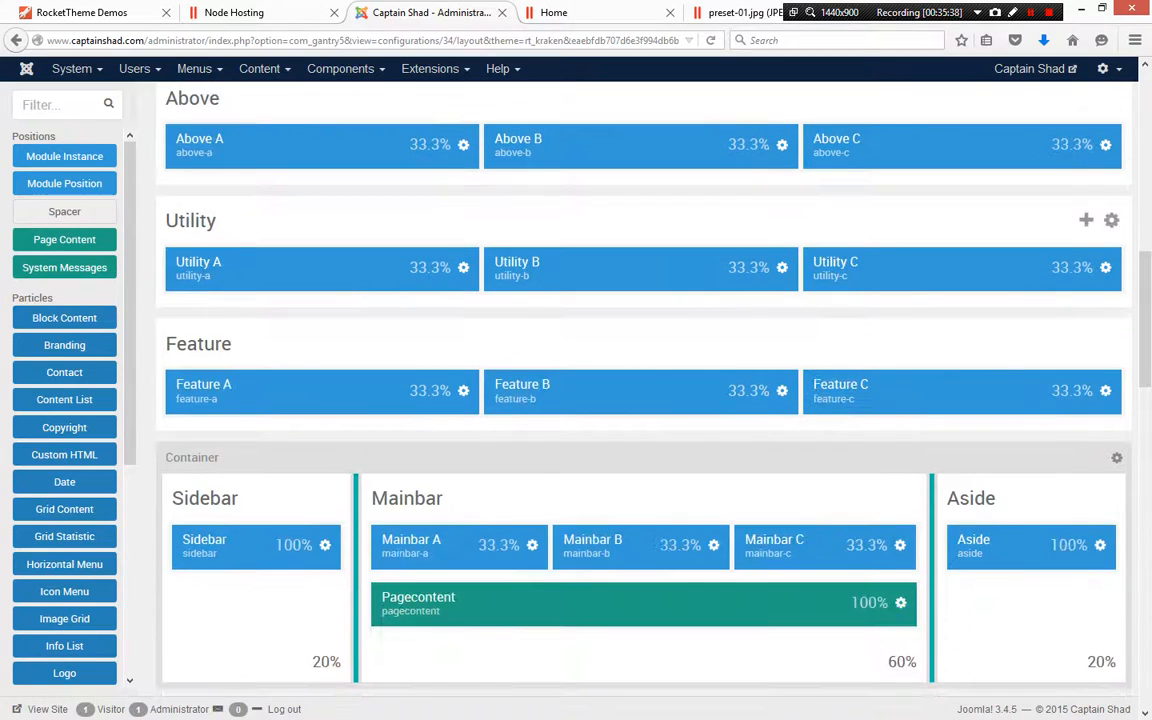
scroll(640, 400, "down", 3)
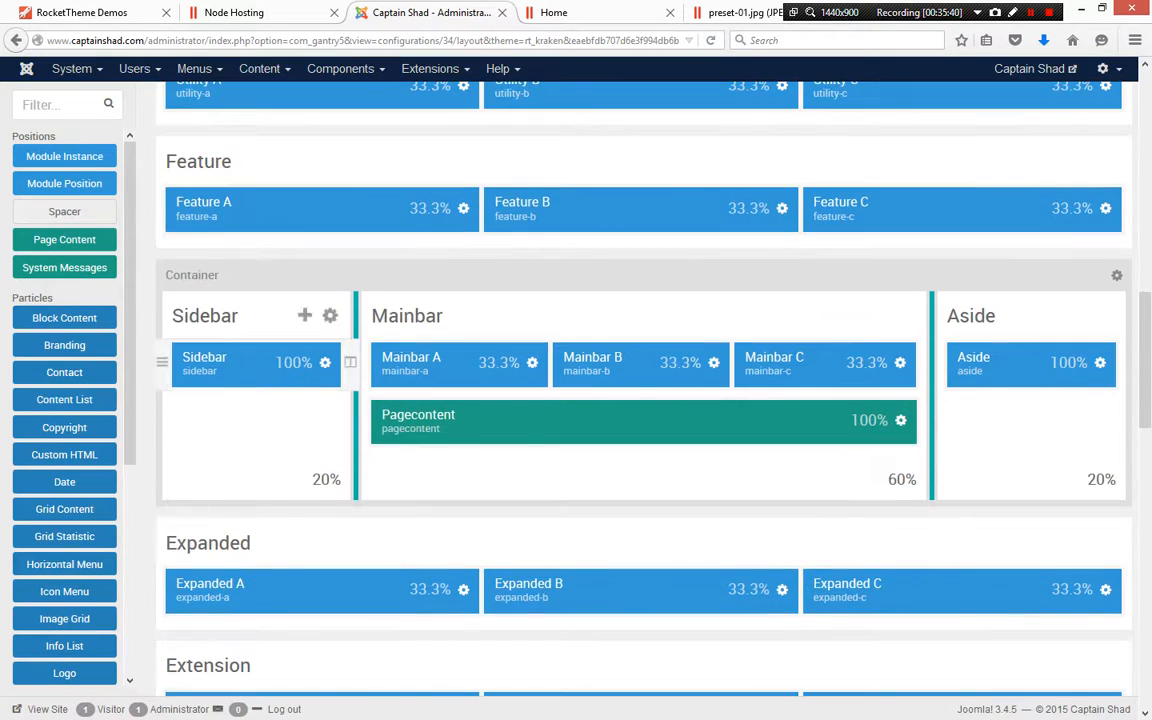
scroll(640, 400, "down", 2)
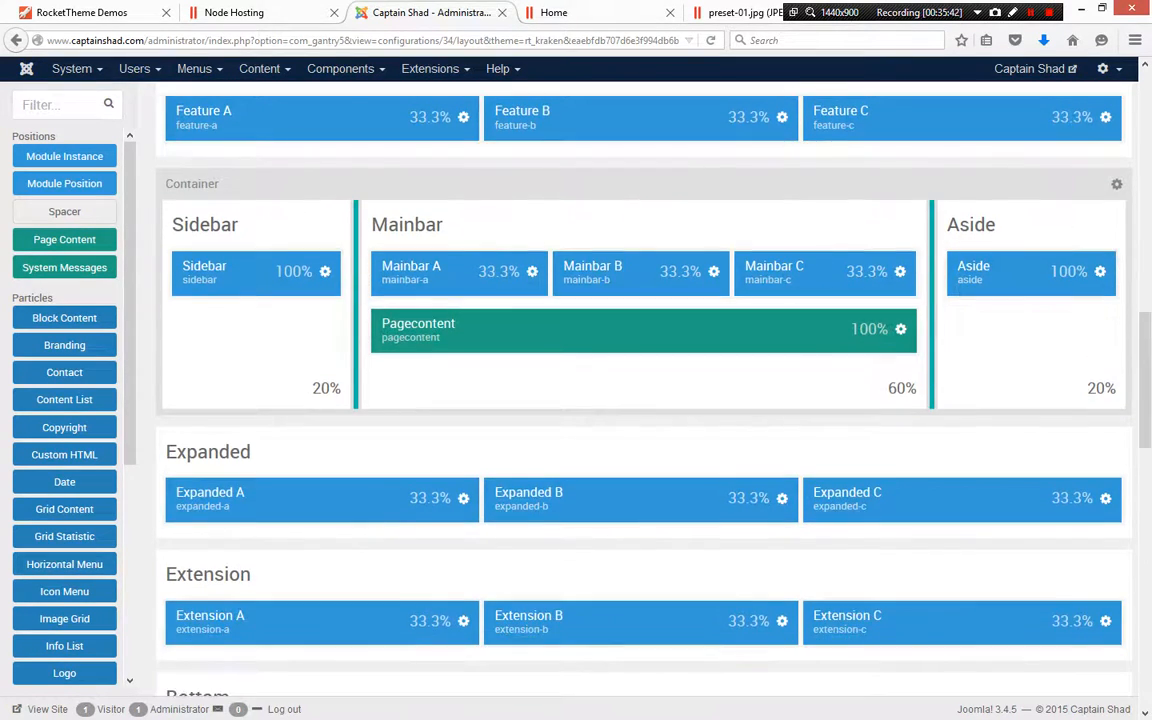
scroll(640, 400, "up", 5)
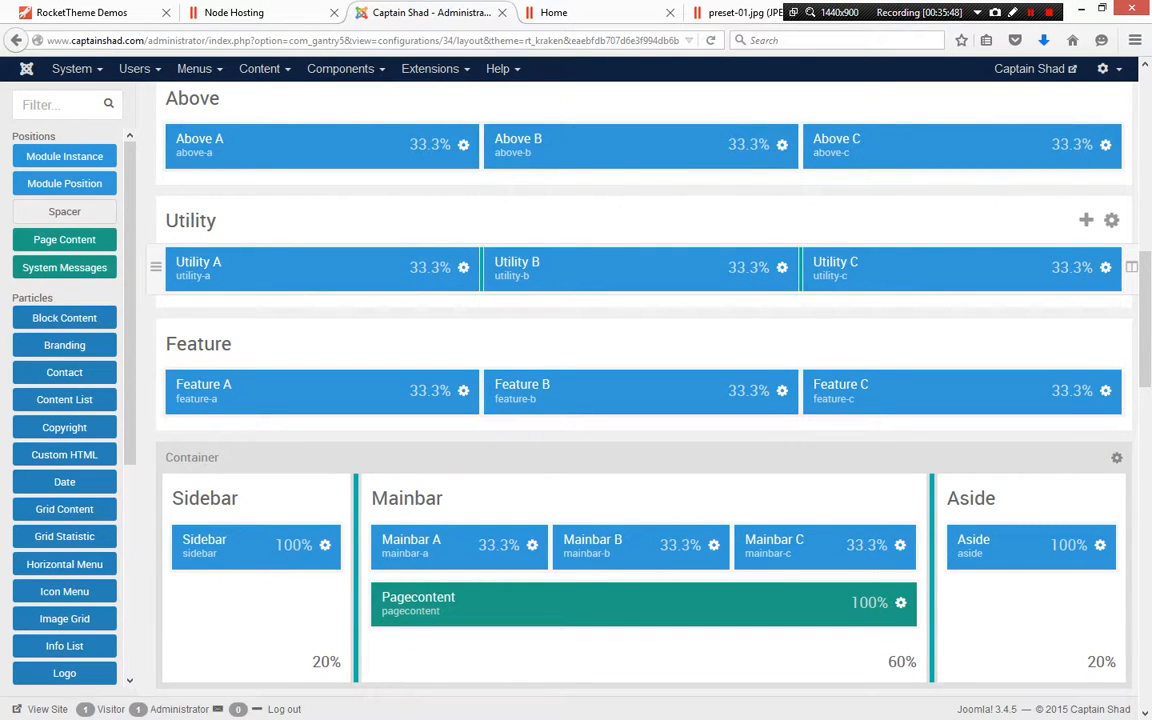
scroll(640, 267, "up", 2)
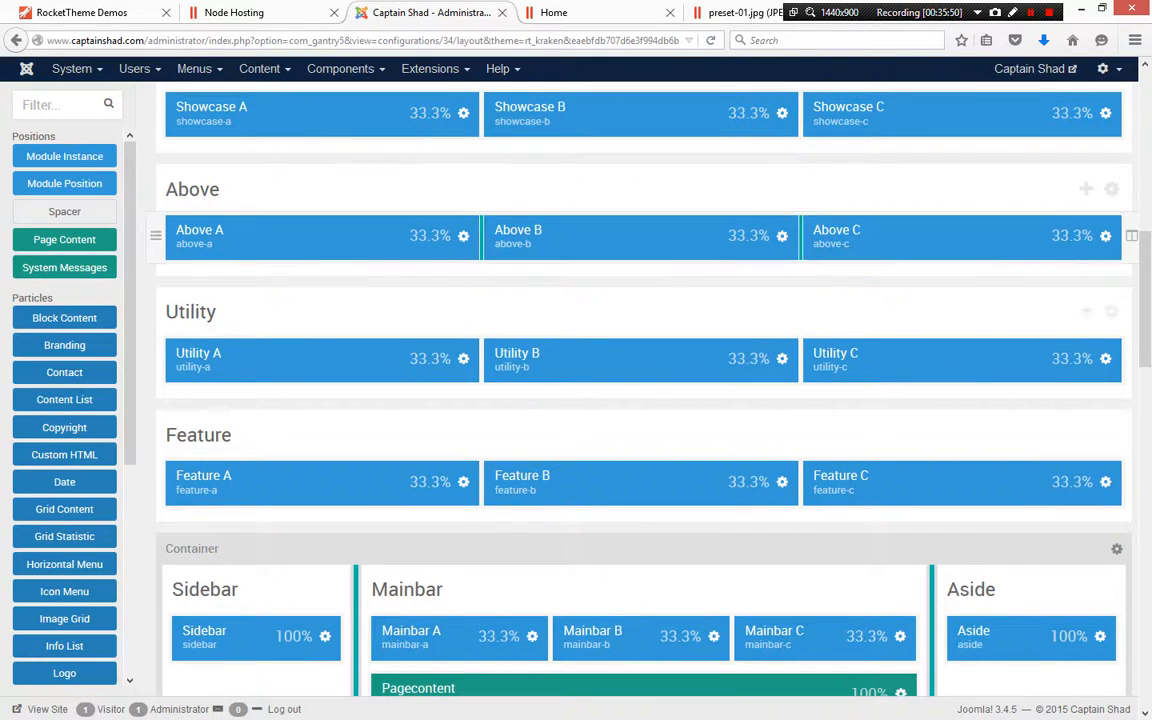
scroll(640, 200, "down", 12)
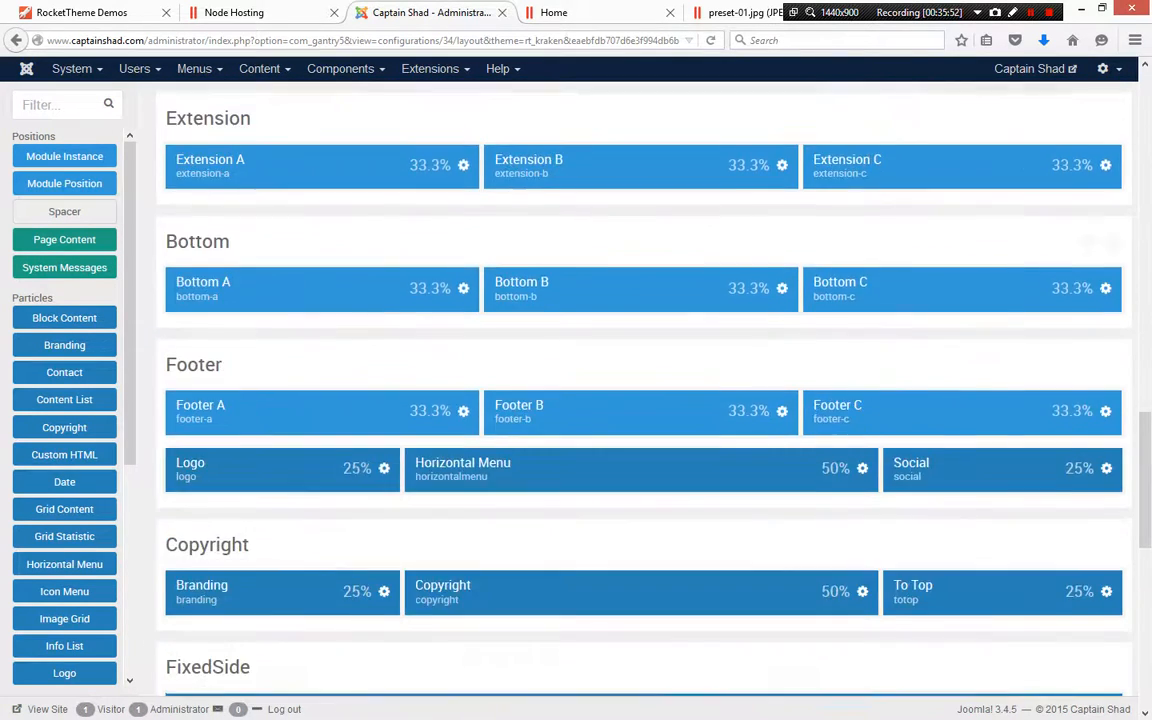
scroll(640, 200, "down", 8)
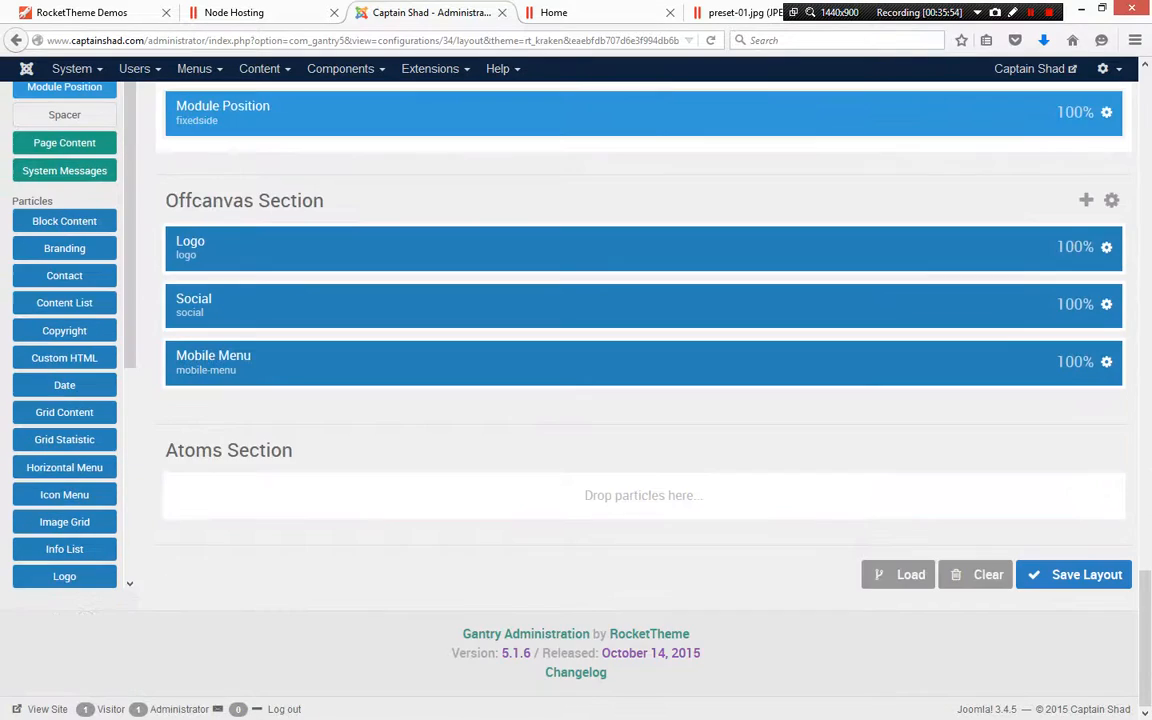
scroll(640, 363, "up", 4)
scroll(640, 363, "up", 9)
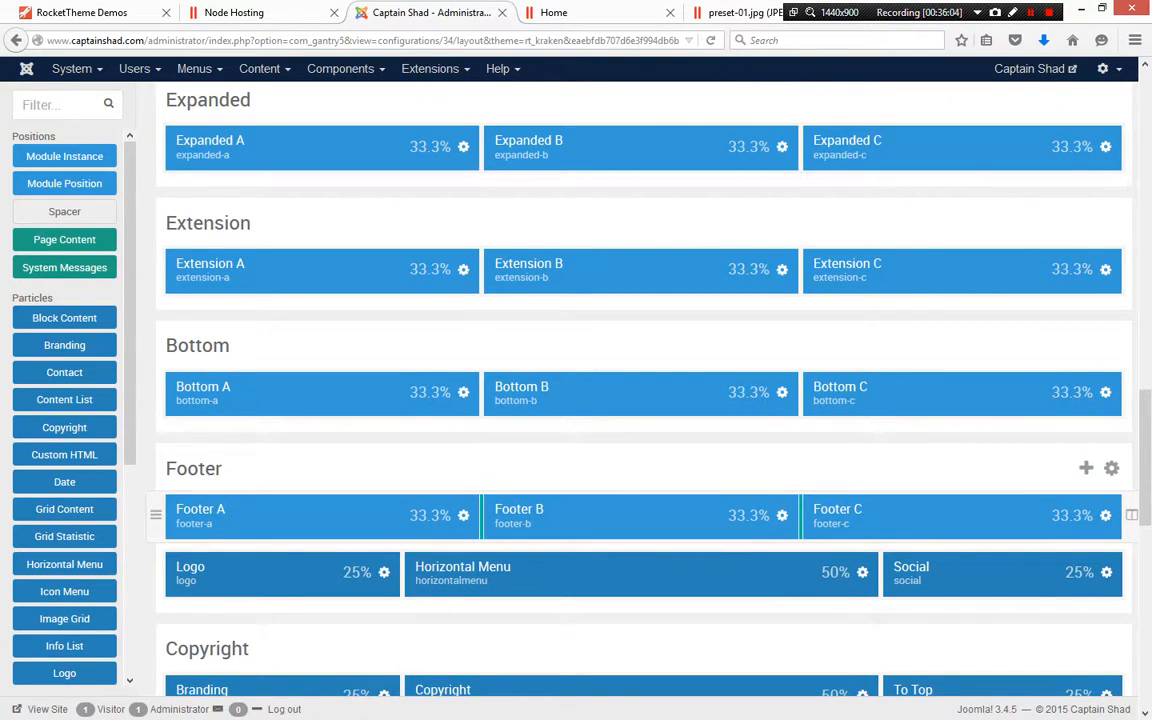
Switch to the frontend Home page, scroll through it, and open the About Us page from the Pages menu
left_click(590, 13)
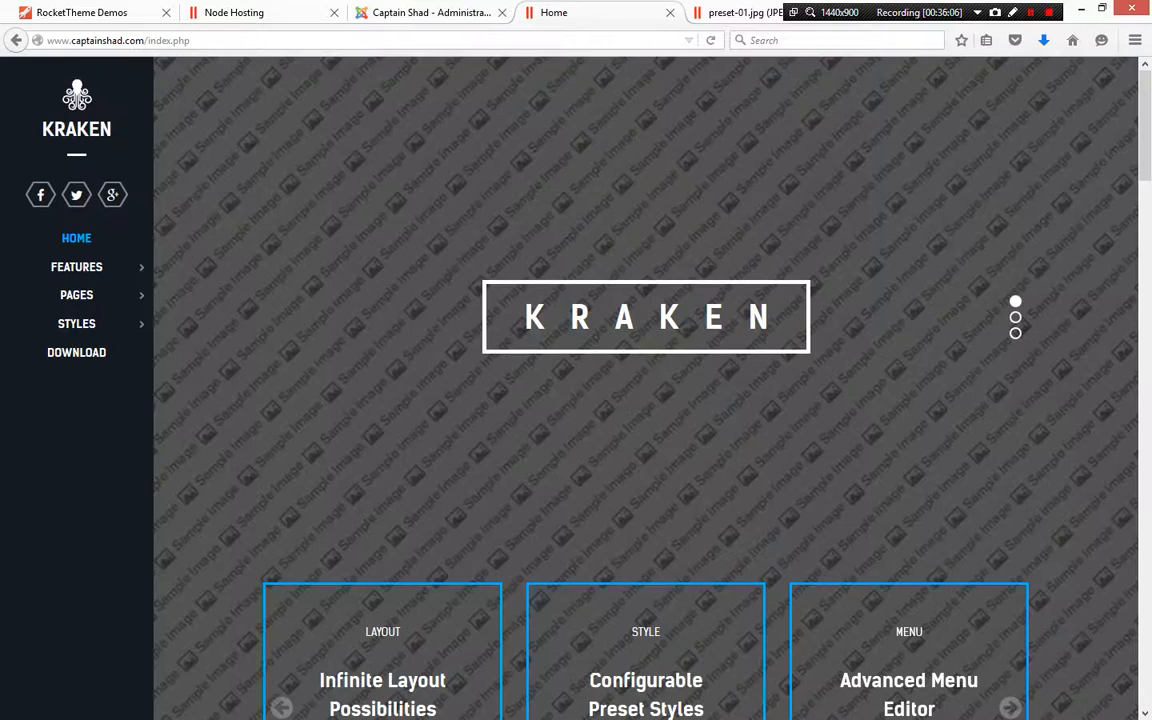
scroll(645, 390, "down", 12)
scroll(645, 390, "down", 10)
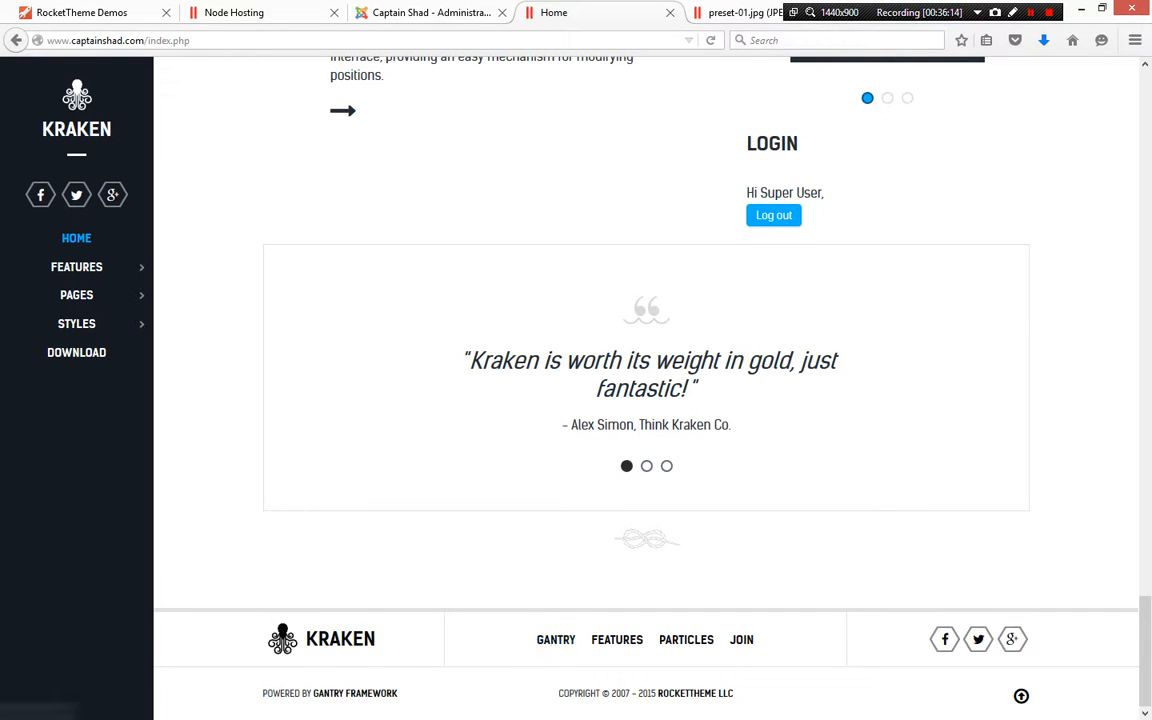
scroll(640, 400, "up", 6)
mouse_move(76, 295)
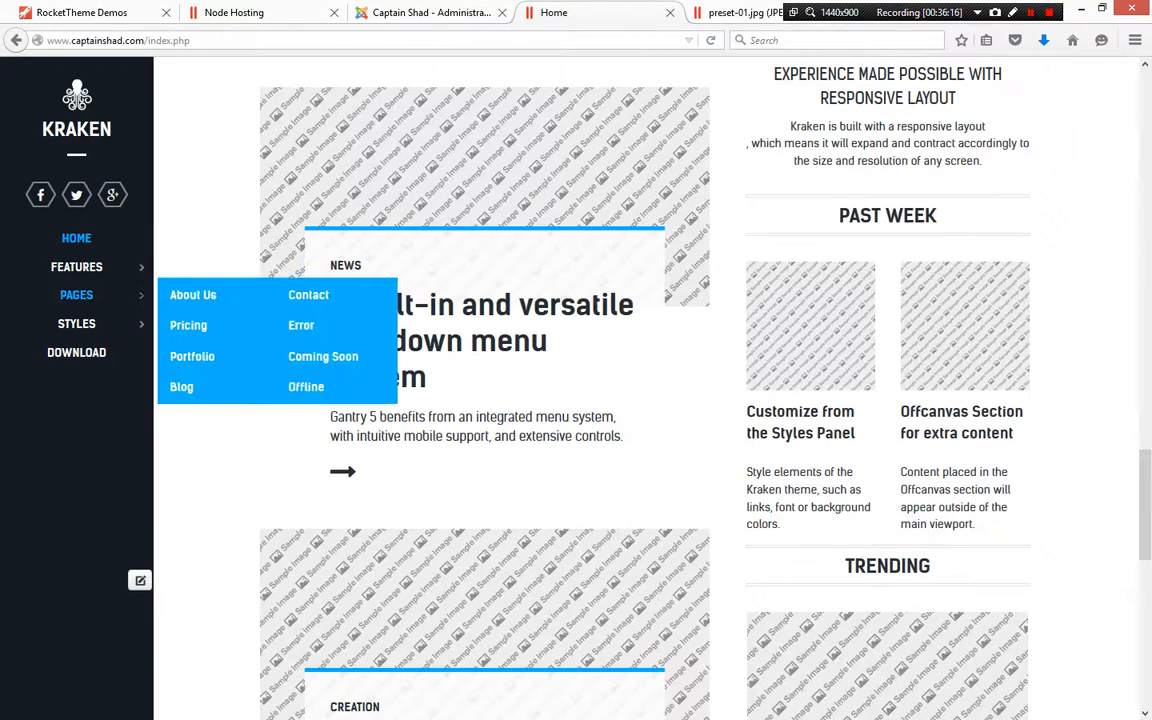
left_click(182, 295)
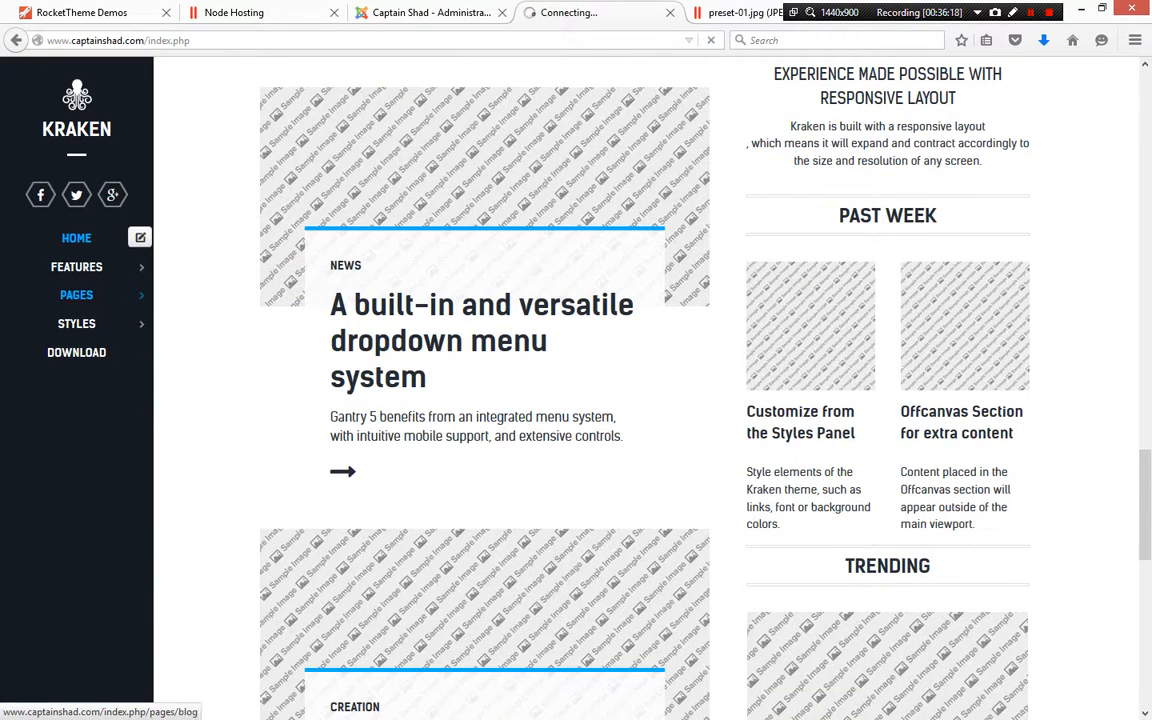
scroll(645, 390, "down", 10)
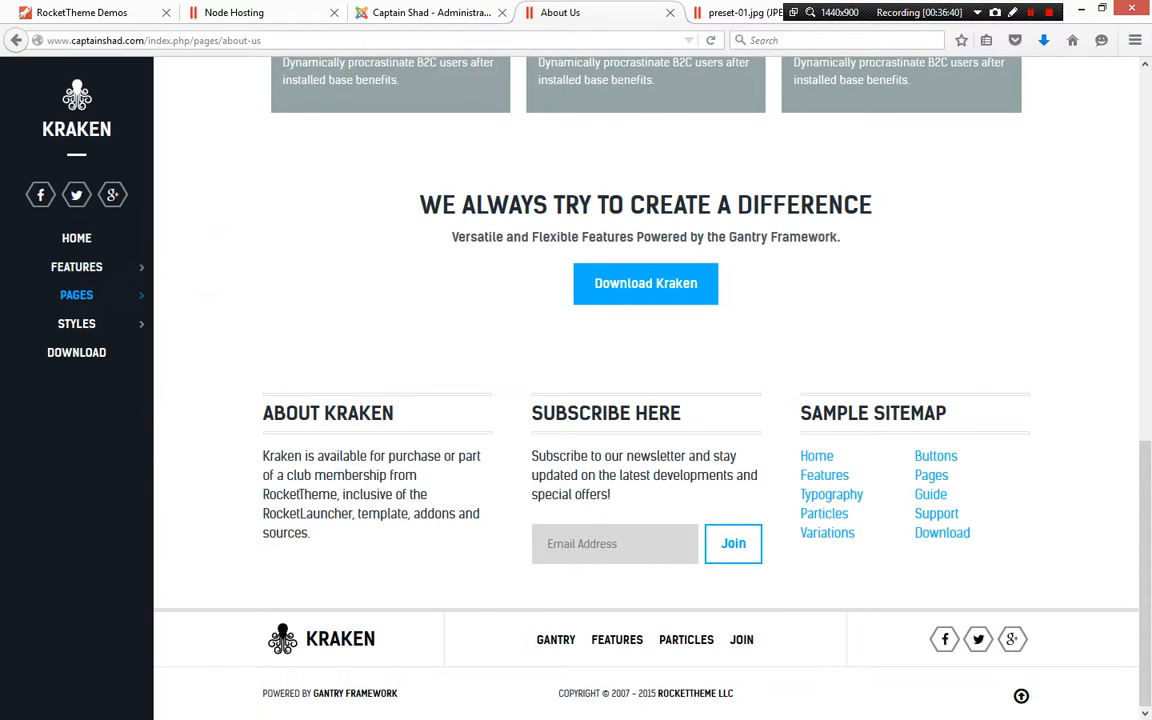
Return to the Gantry layout to review the lower sections, then open the Joomla Modules manager
left_click(430, 13)
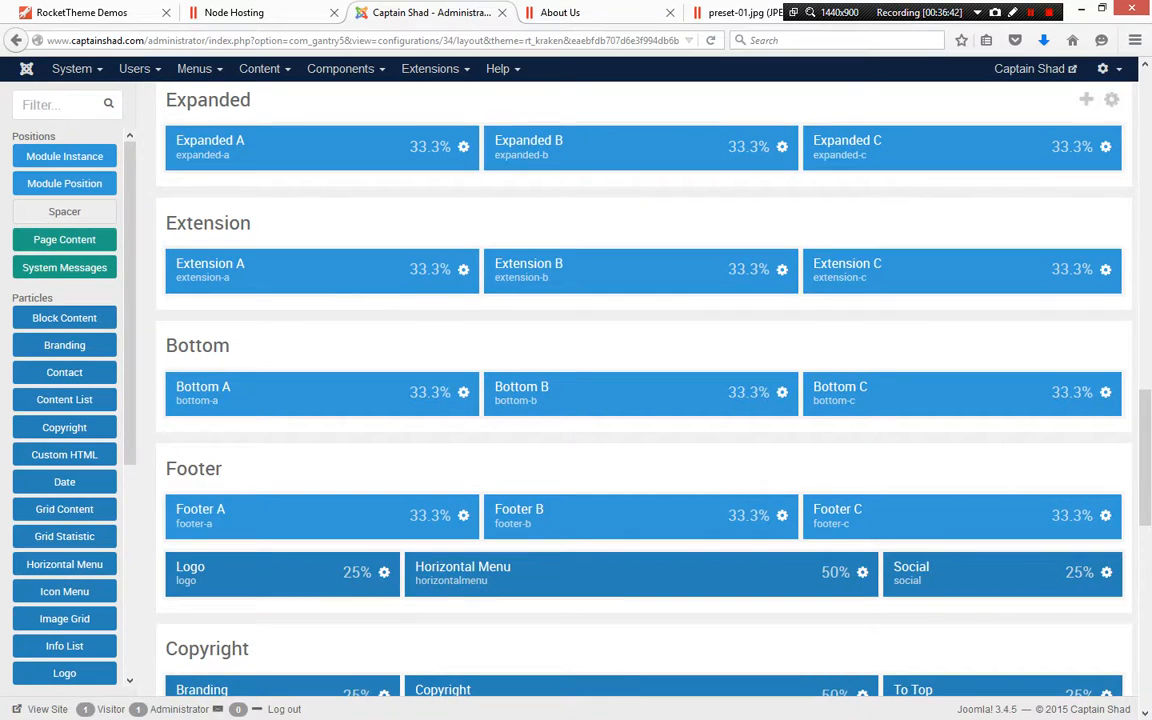
scroll(640, 450, "down", 10)
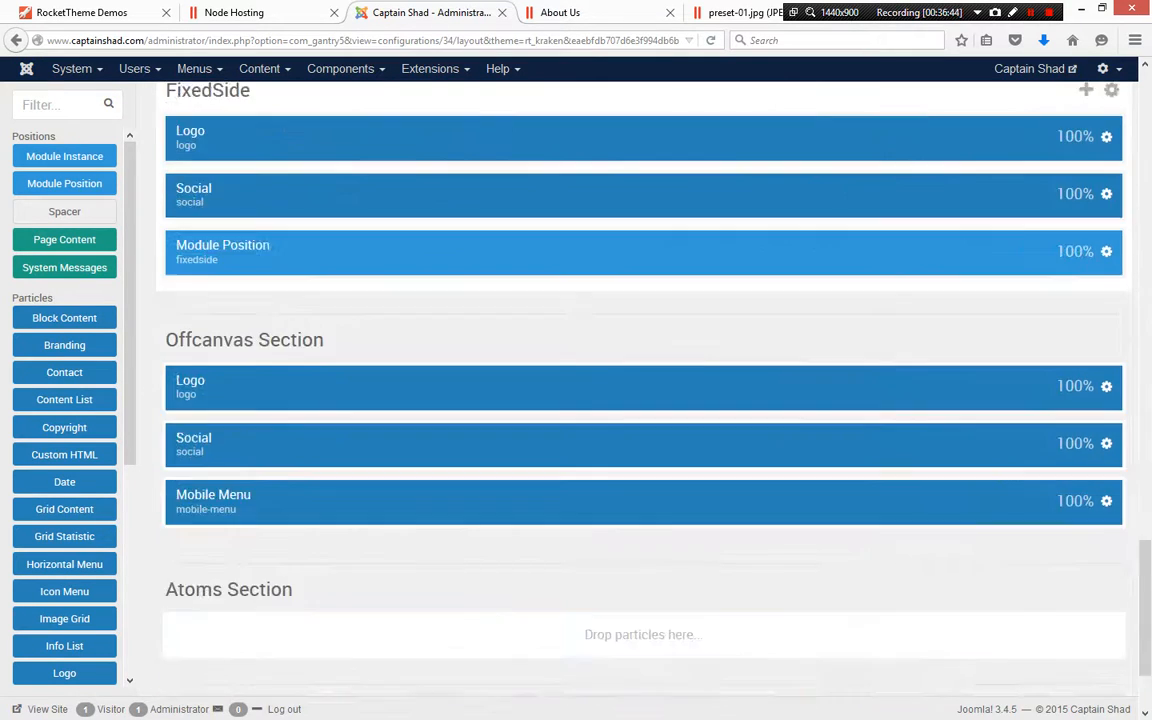
scroll(640, 400, "down", 3)
scroll(640, 400, "up", 15)
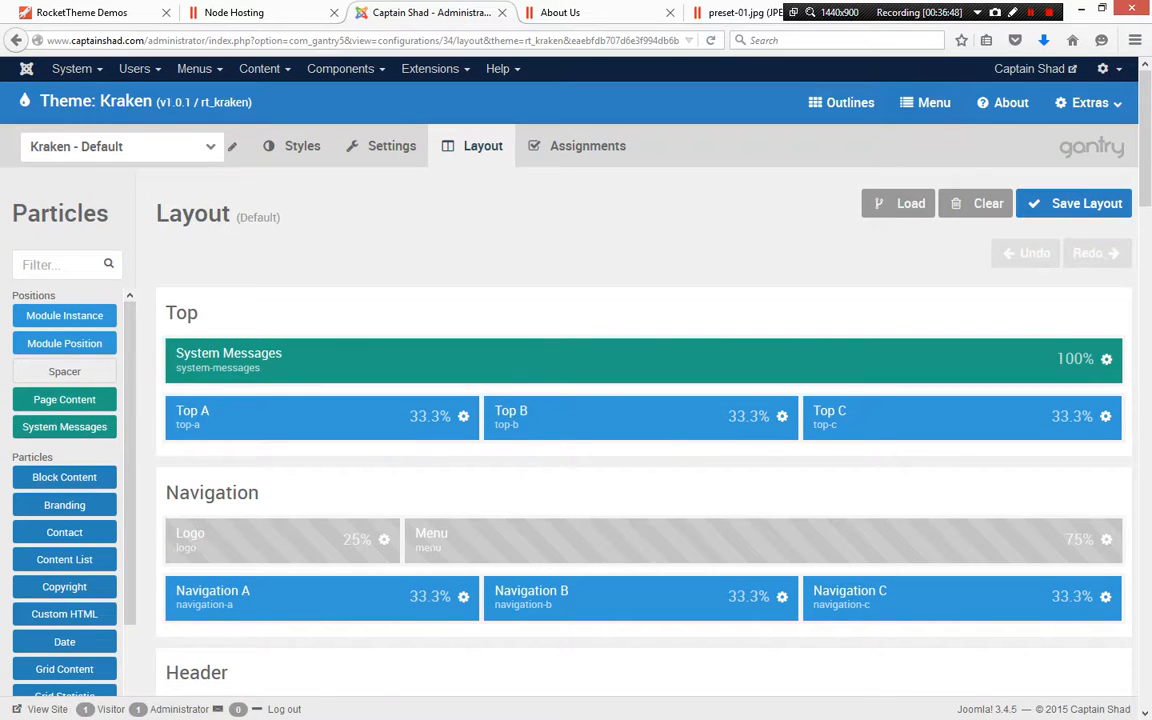
left_click(430, 68)
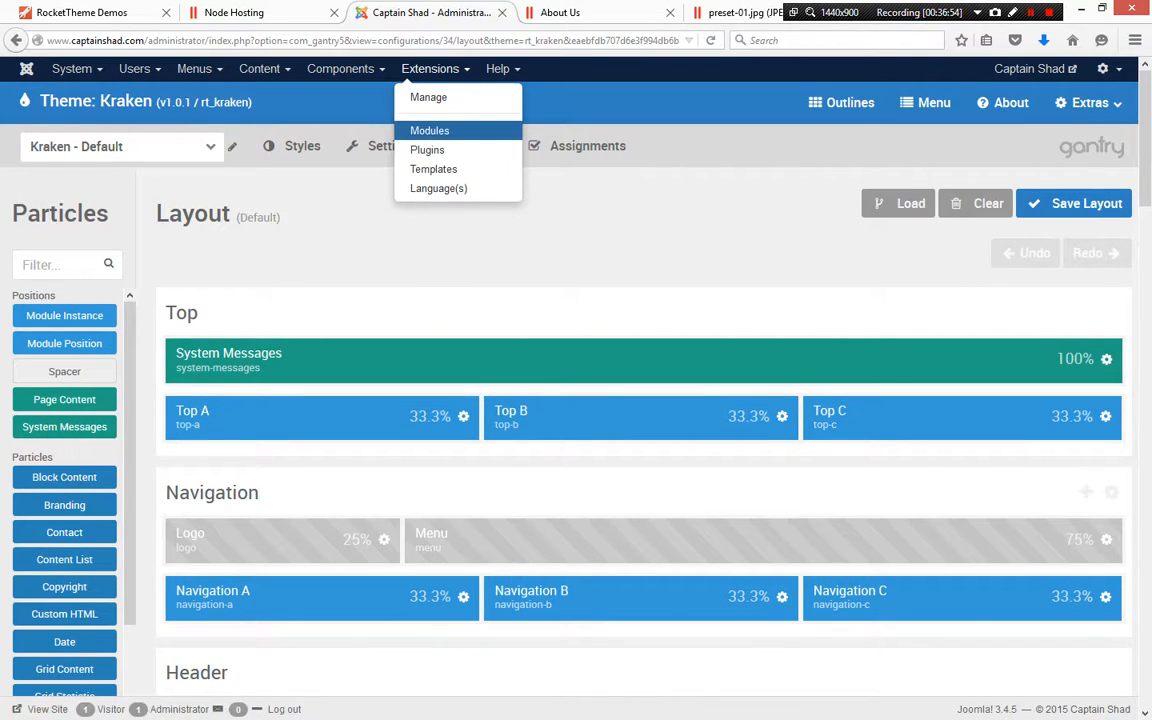
left_click(429, 130)
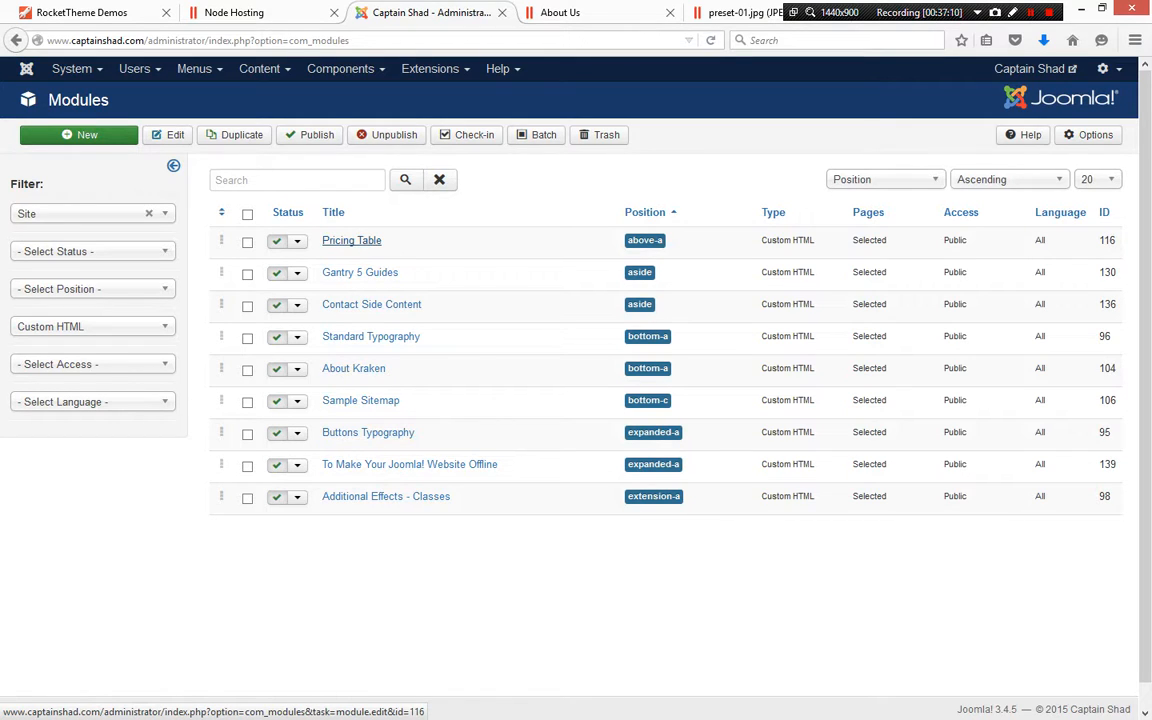
Open the Pricing Table module, review its menu assignment pages, and close it
left_click(351, 240)
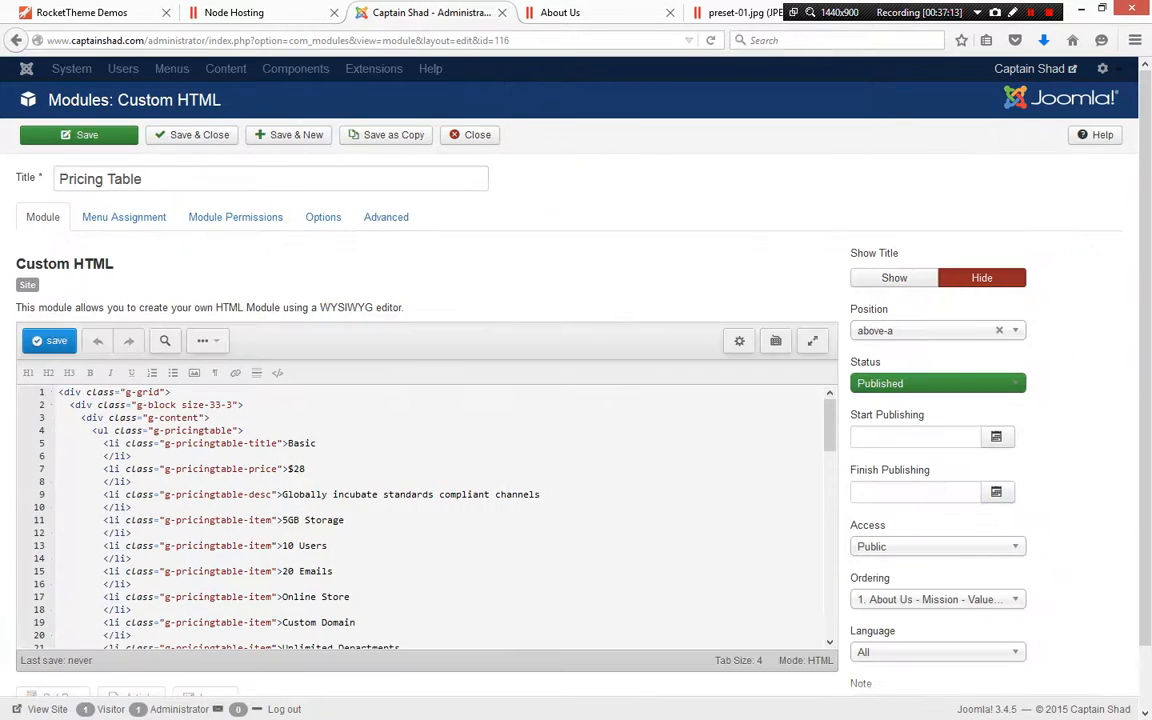
left_click(124, 217)
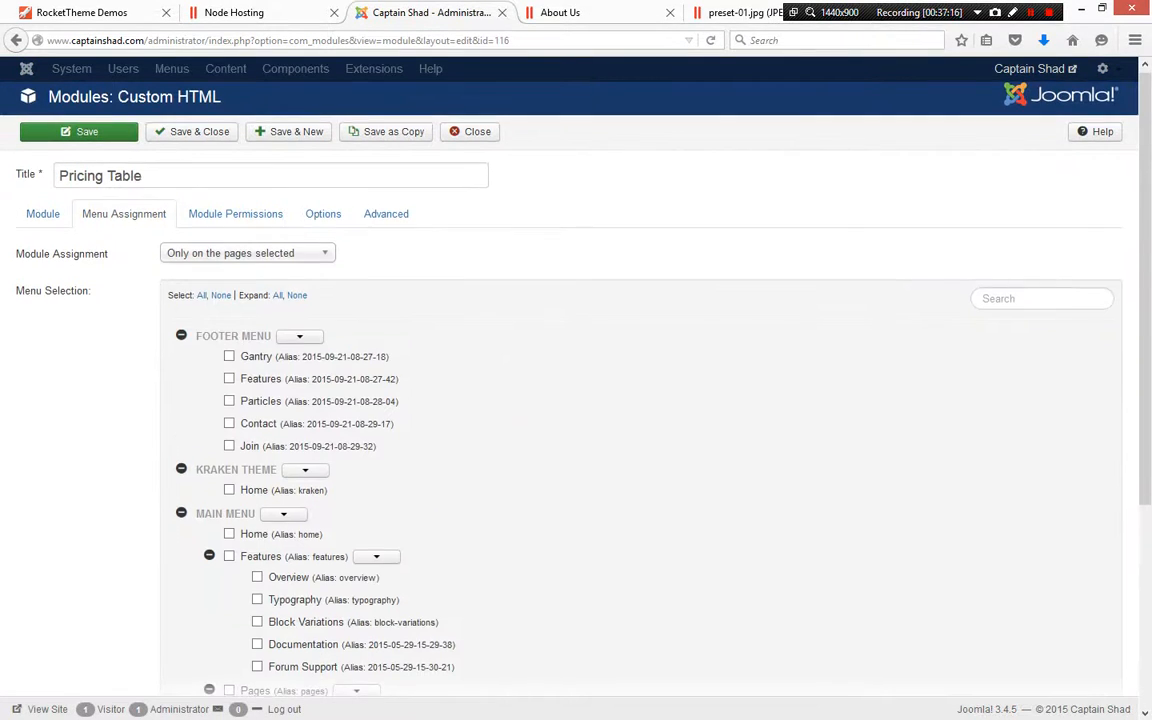
scroll(580, 400, "down", 5)
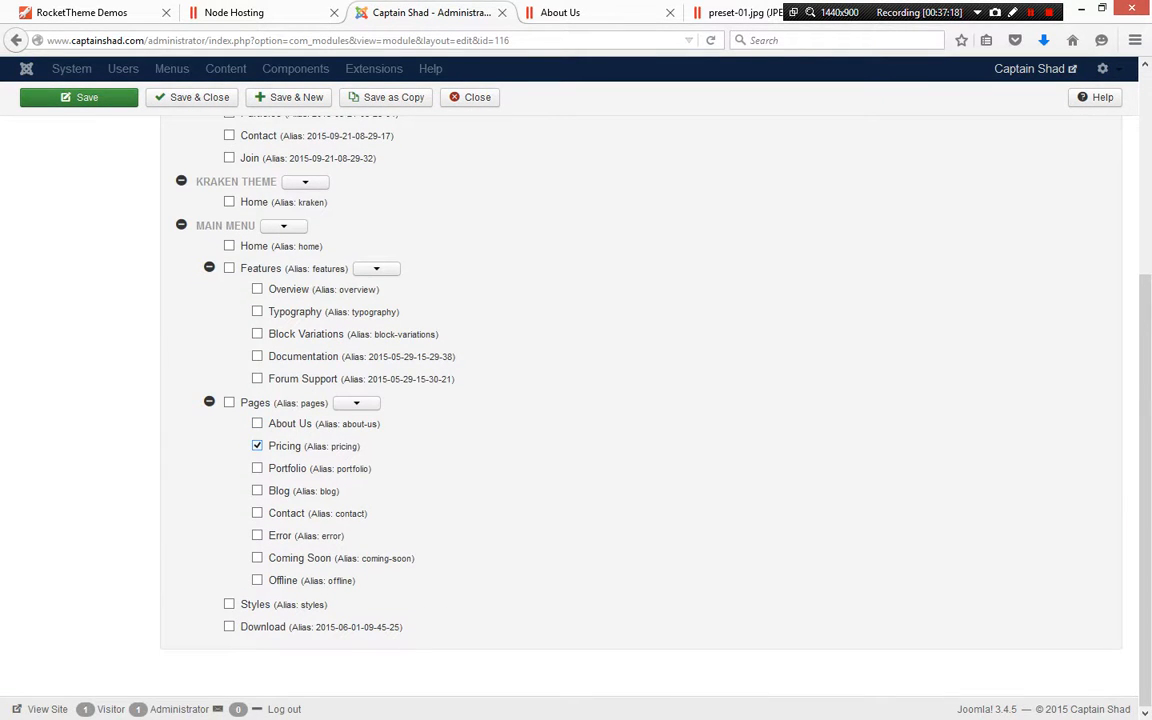
scroll(257, 446, "up", 5)
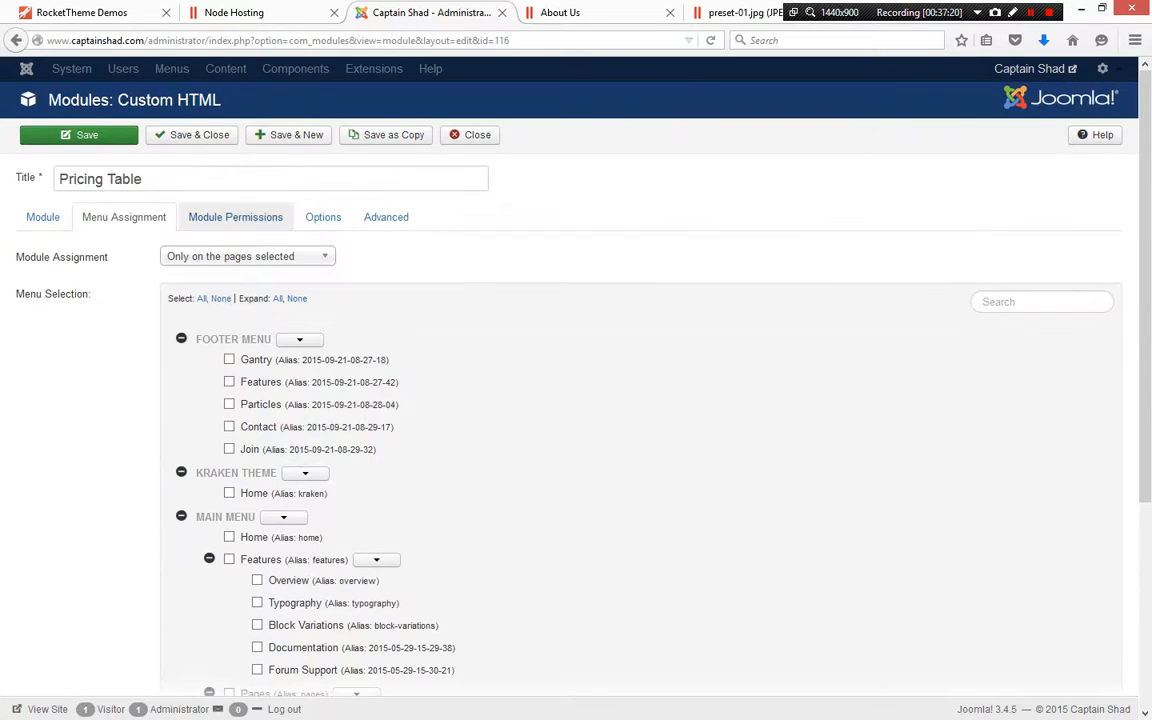
scroll(236, 217, "down", 5)
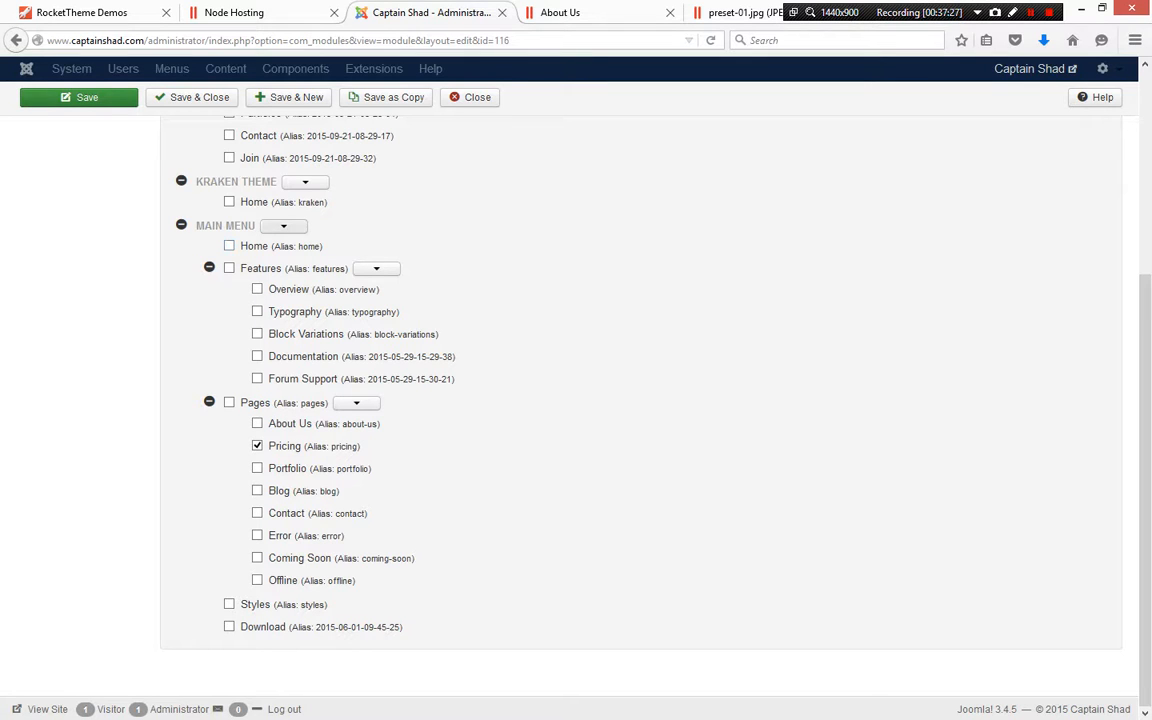
scroll(640, 400, "up", 5)
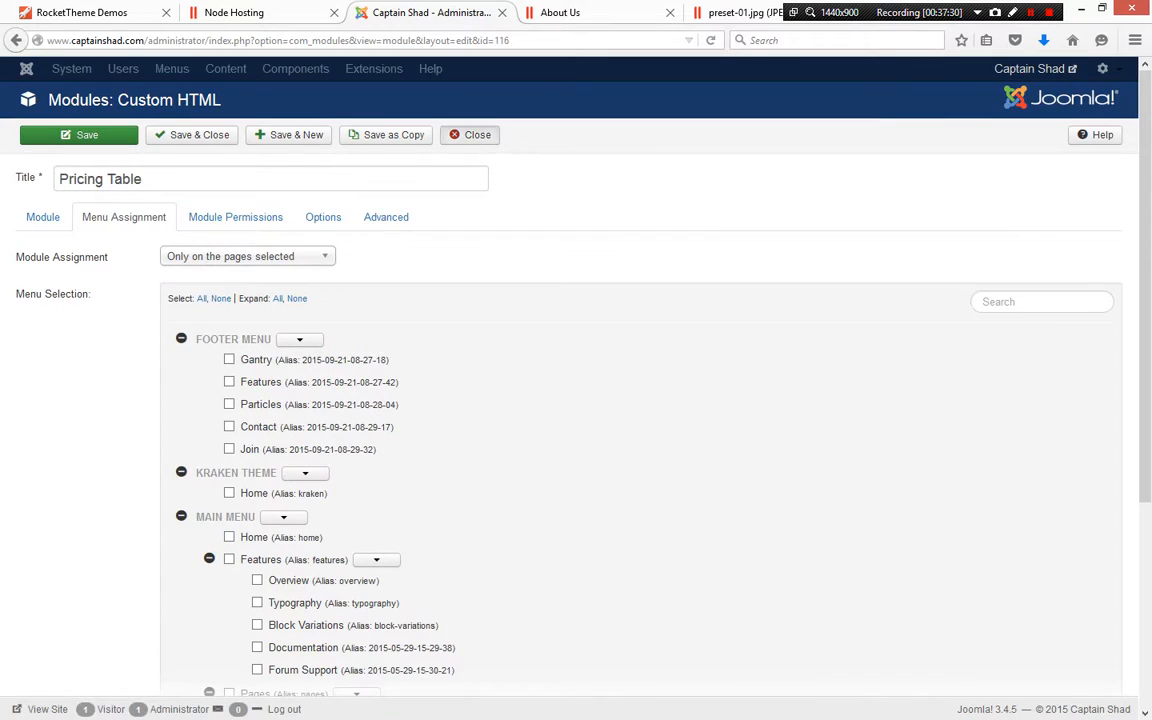
left_click(470, 134)
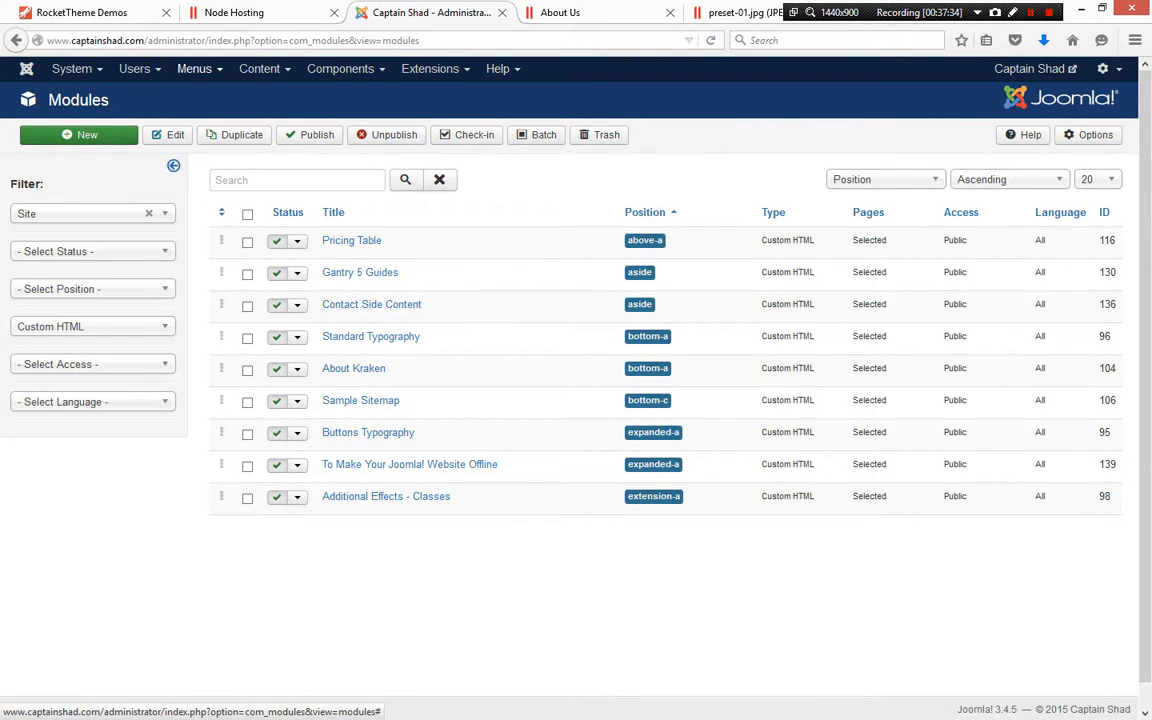
Open the Main Menu item list and scroll through its menu items
left_click(194, 68)
mouse_move(225, 131)
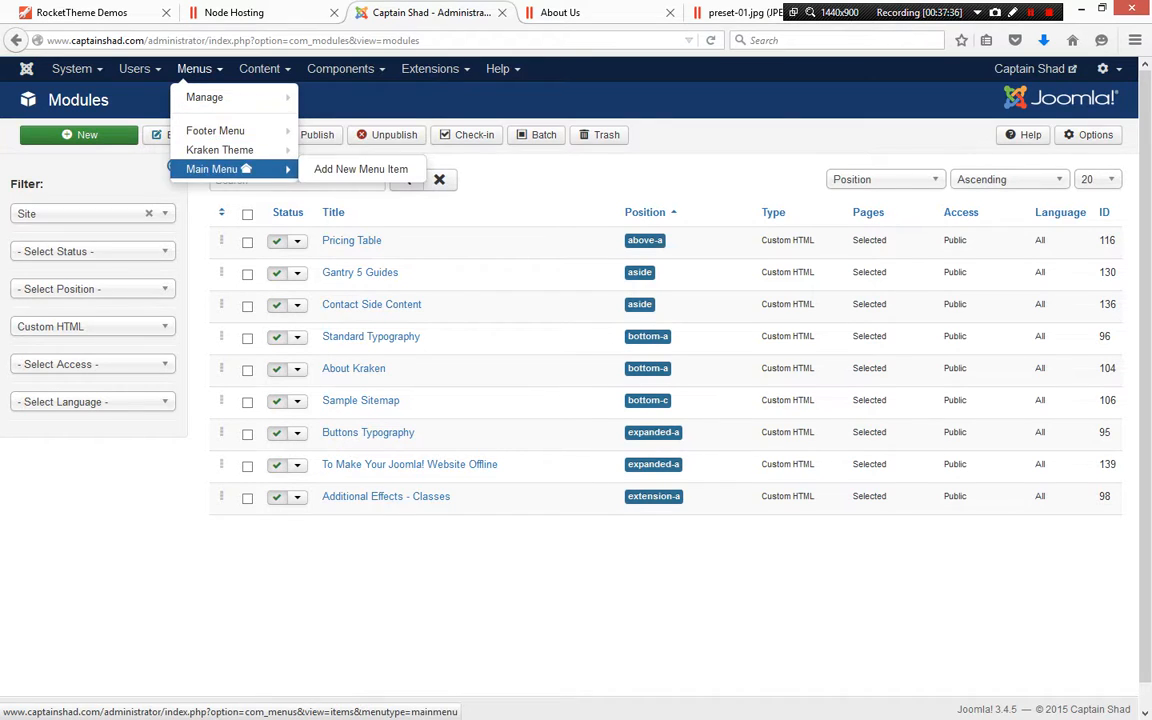
left_click(215, 169)
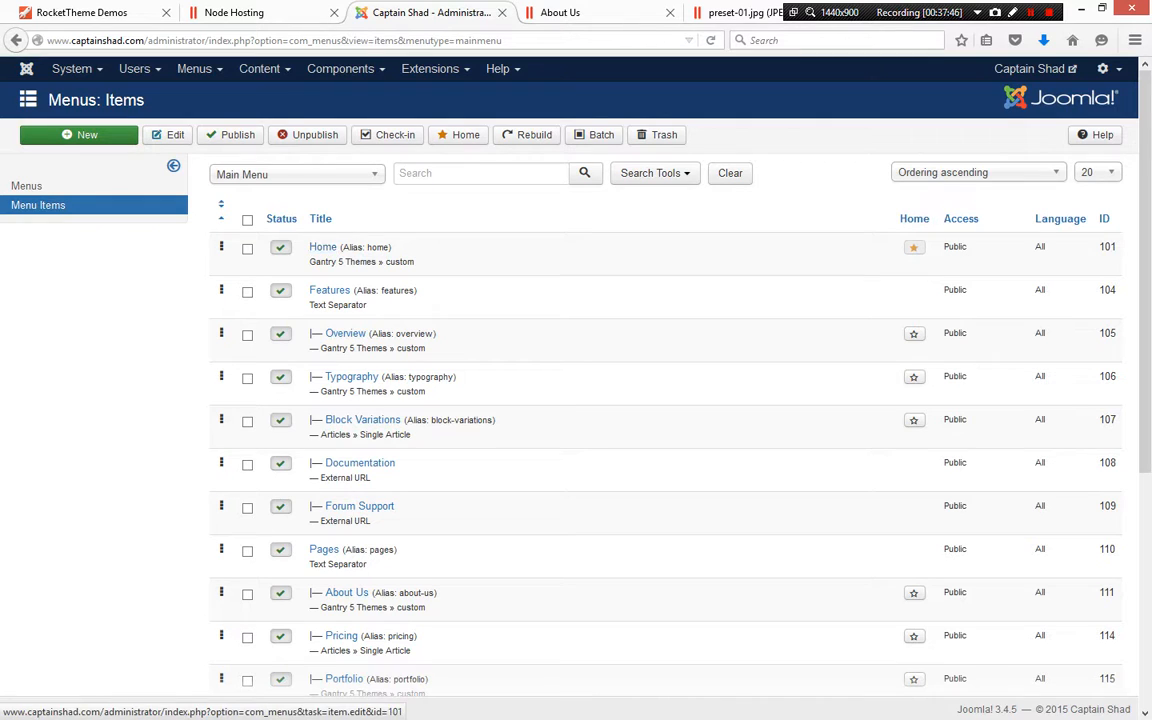
scroll(323, 250, "down", 3)
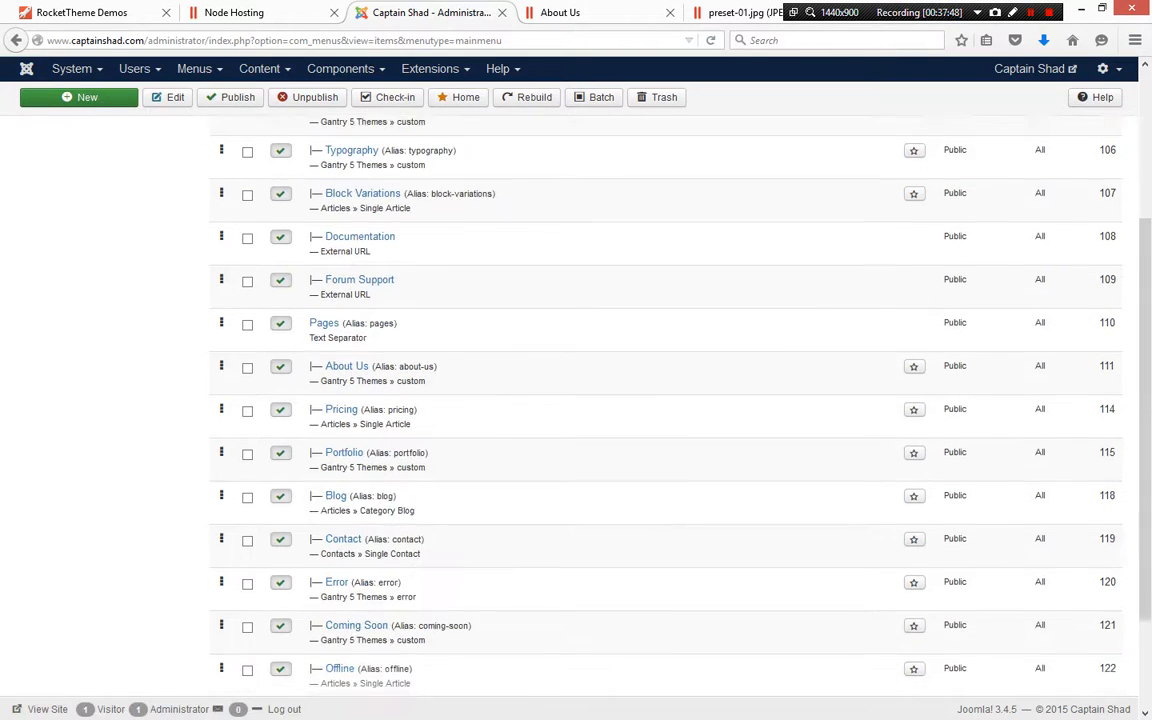
scroll(665, 400, "up", 2)
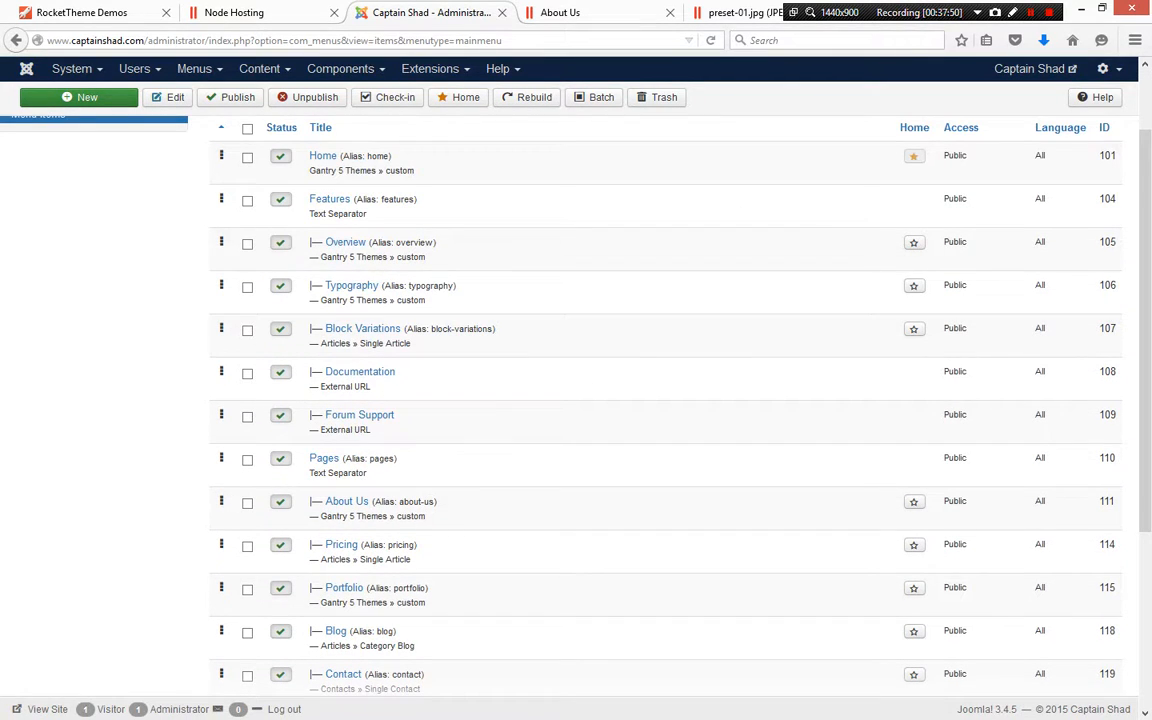
Switch to the frontend About Us page and inspect the Features and Pages submenus
key("ctrl+Tab")
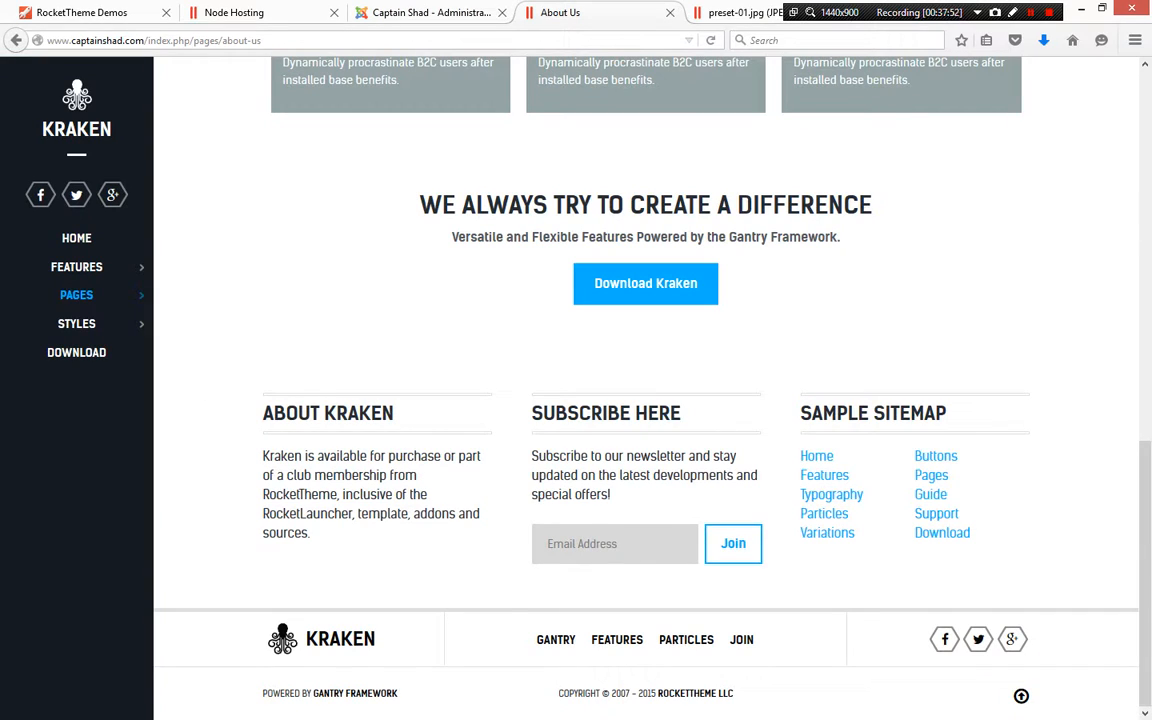
mouse_move(84, 267)
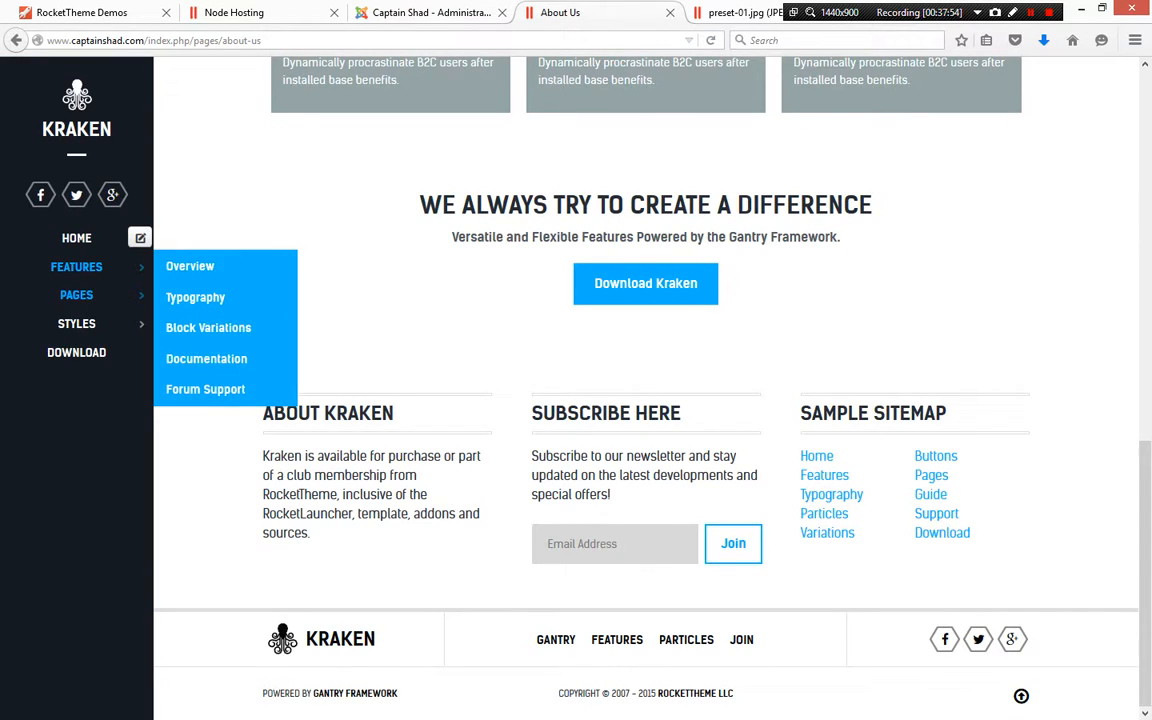
mouse_move(80, 295)
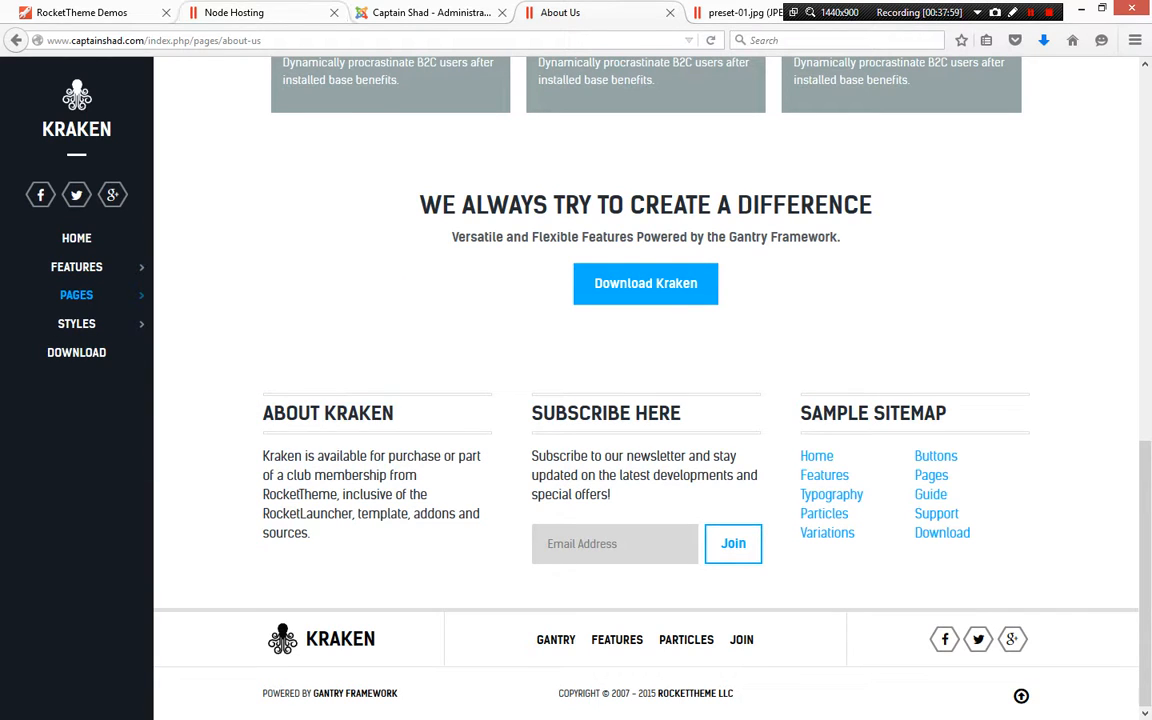
Return to the administrator tab and unpublish the selected Features menu item
left_click(430, 12)
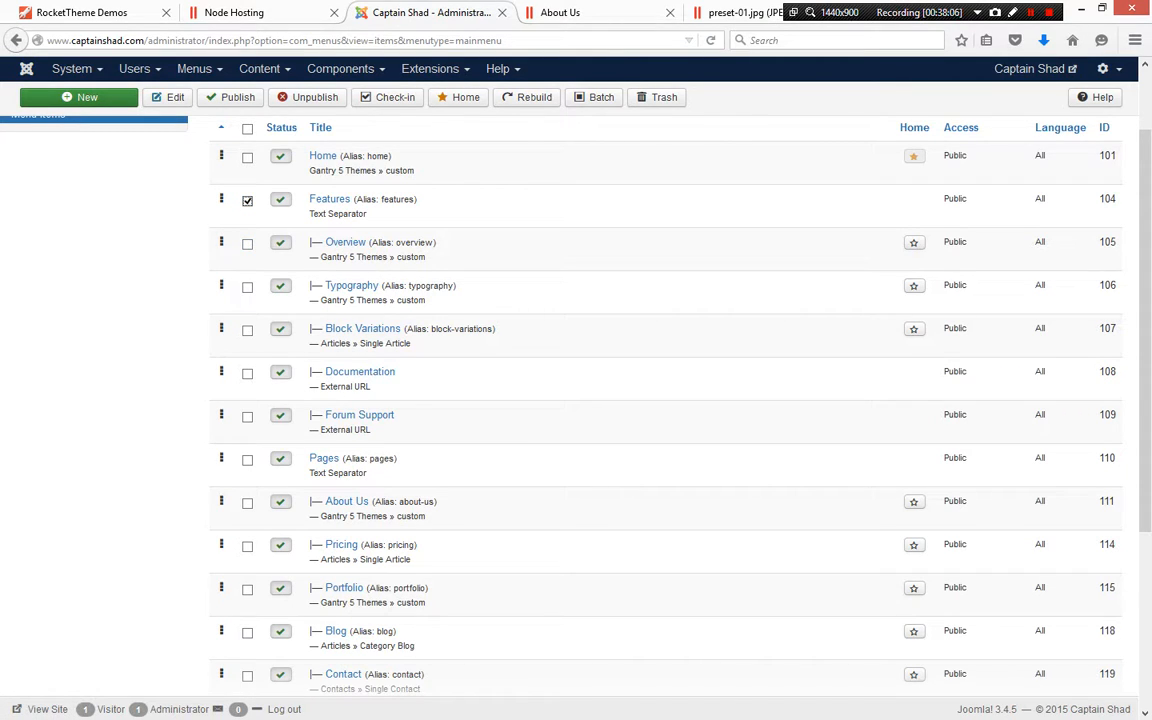
left_click(308, 97)
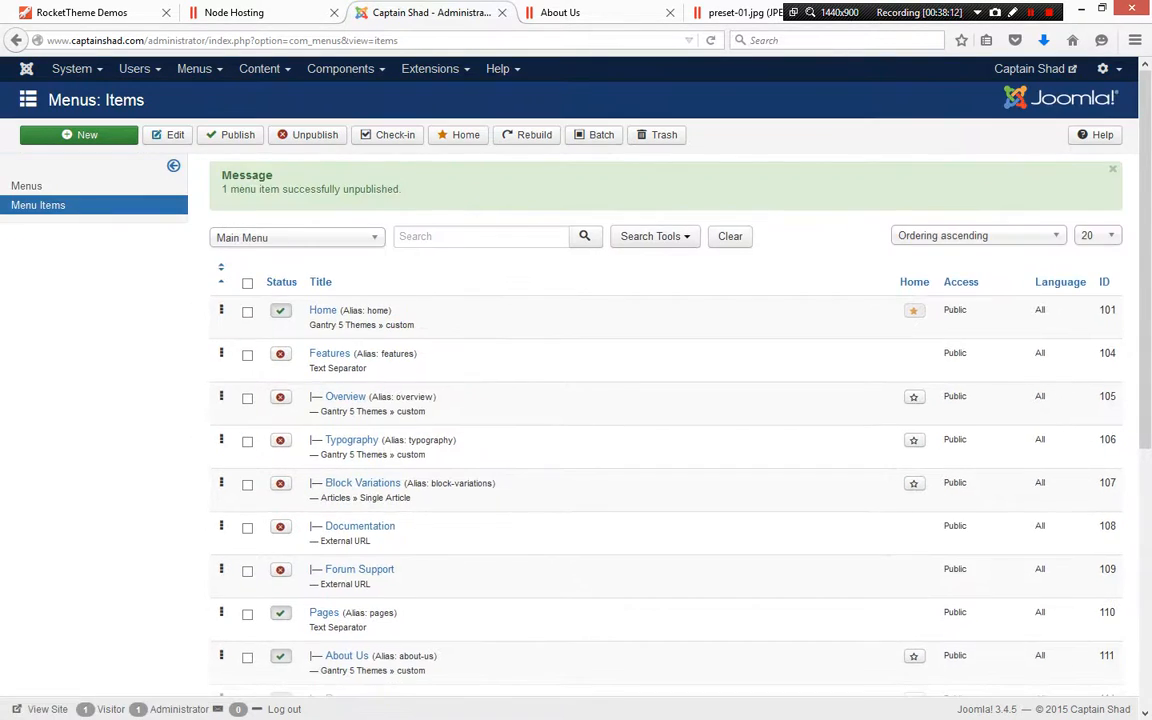
Make the Contact menu item a top-level item by setting its parent item to Menu Item Root, then save and close
scroll(576, 400, "down", 3)
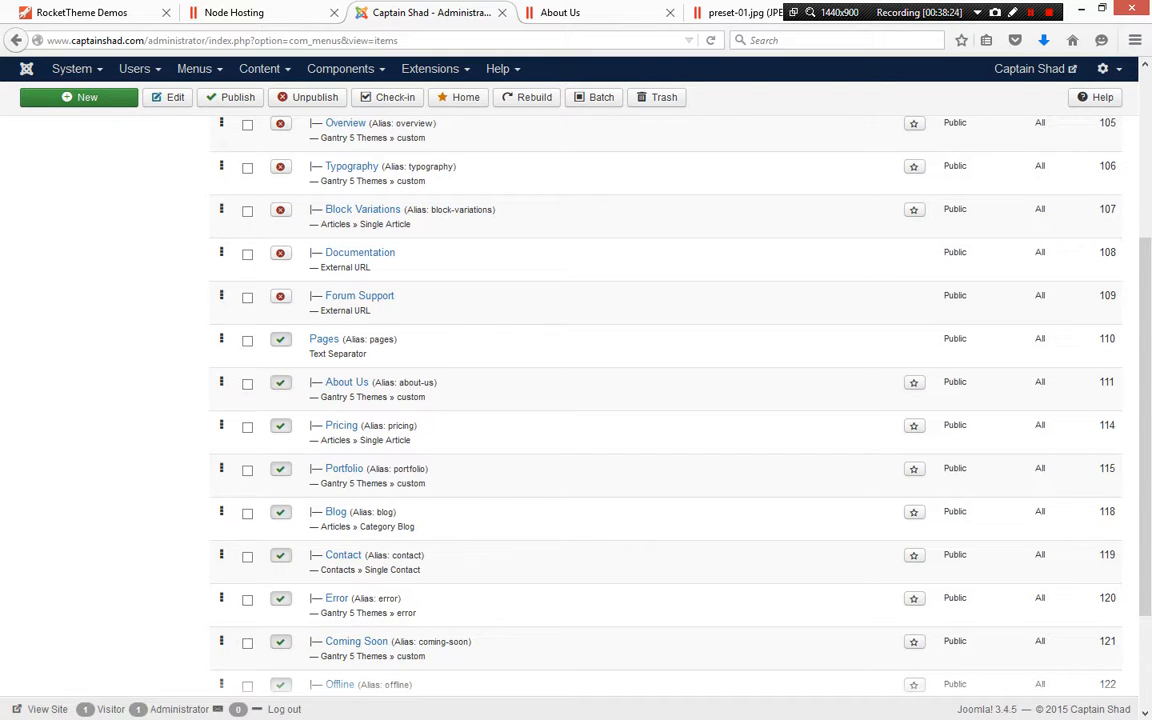
left_click_drag(221, 555, 221, 212)
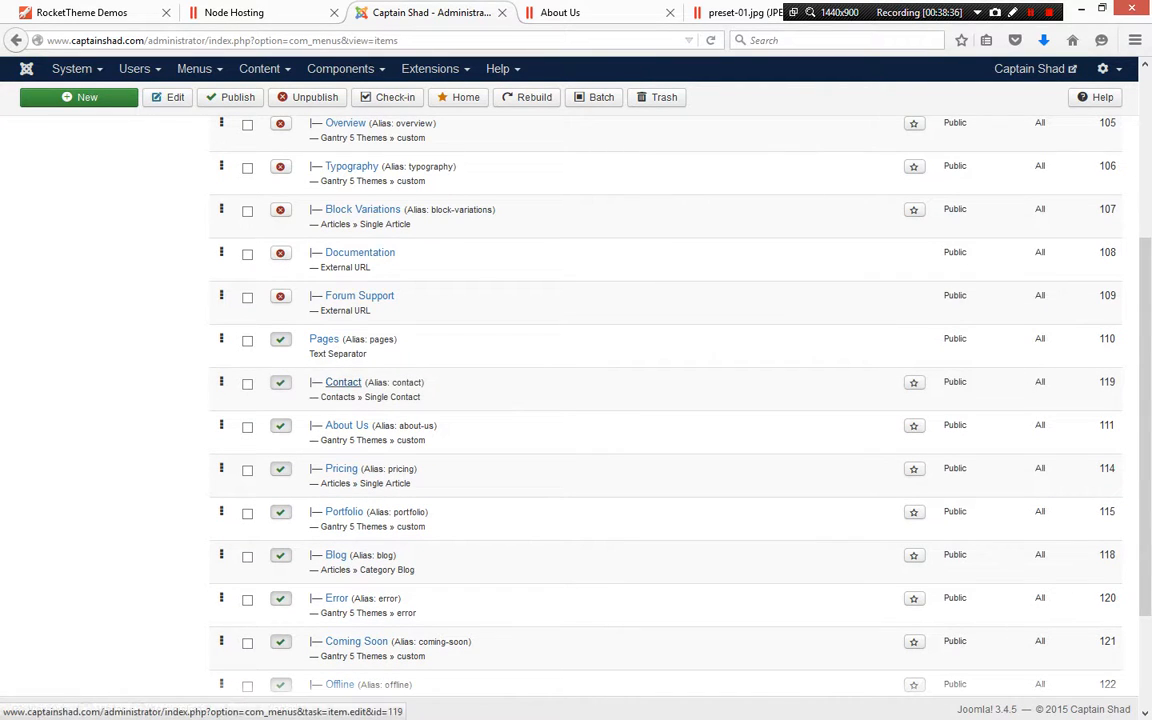
left_click(343, 382)
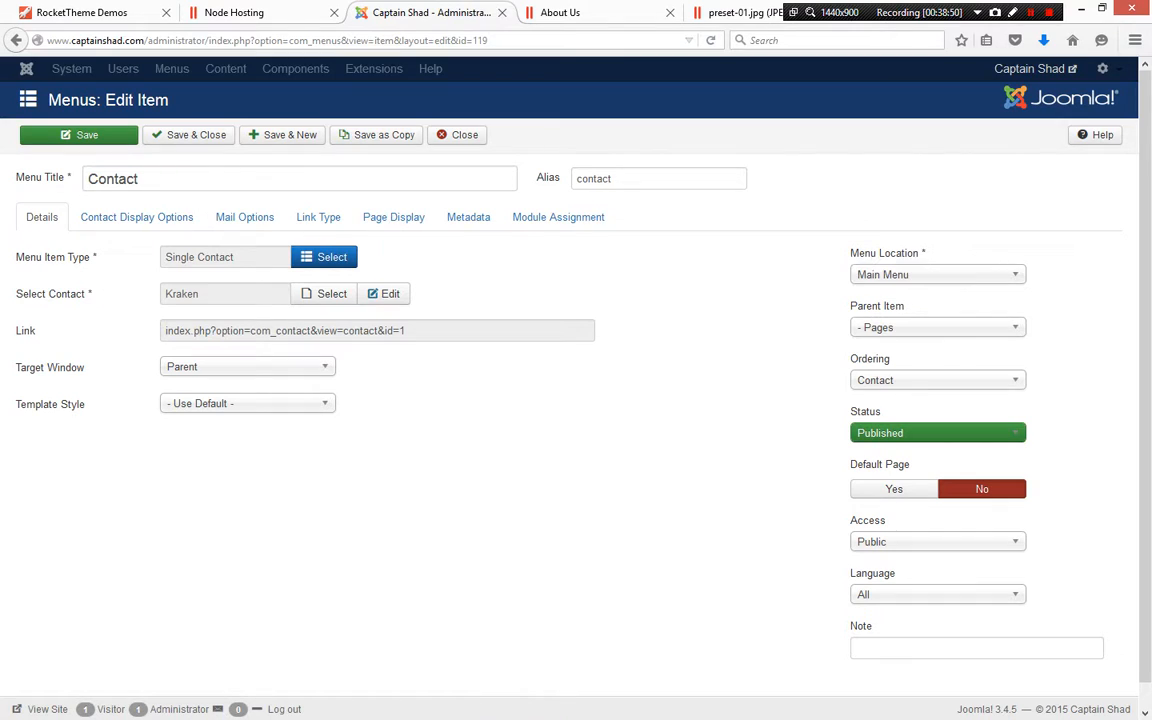
left_click(937, 328)
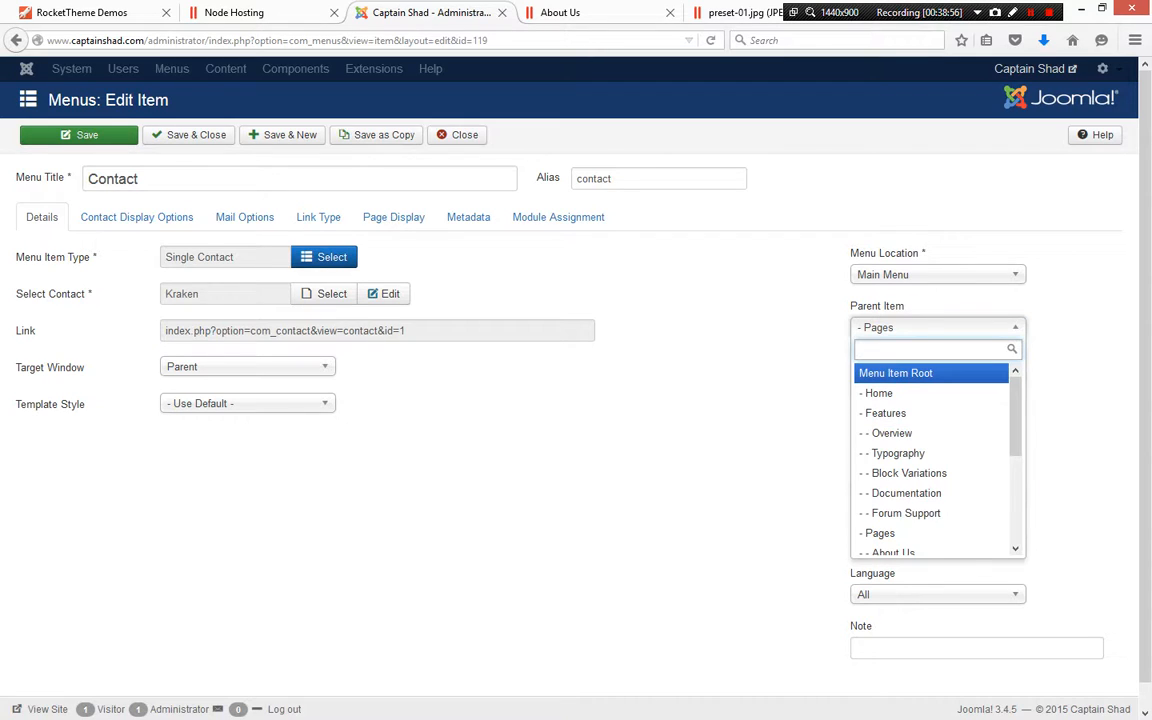
left_click(896, 374)
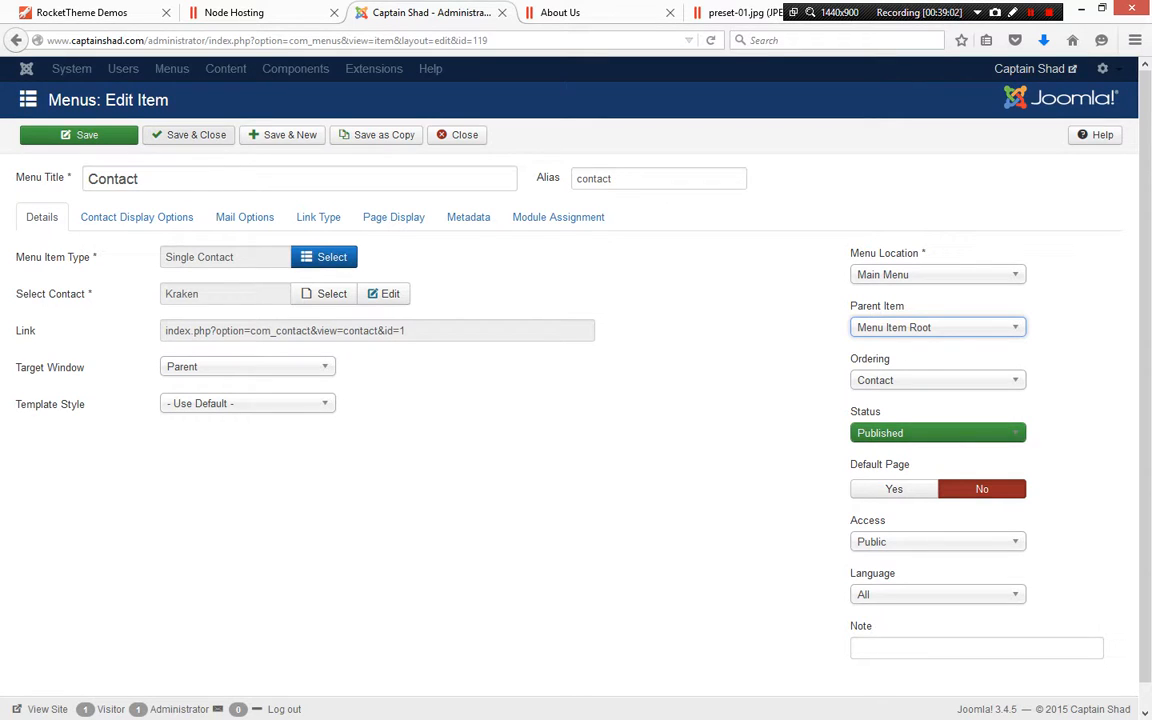
left_click(189, 135)
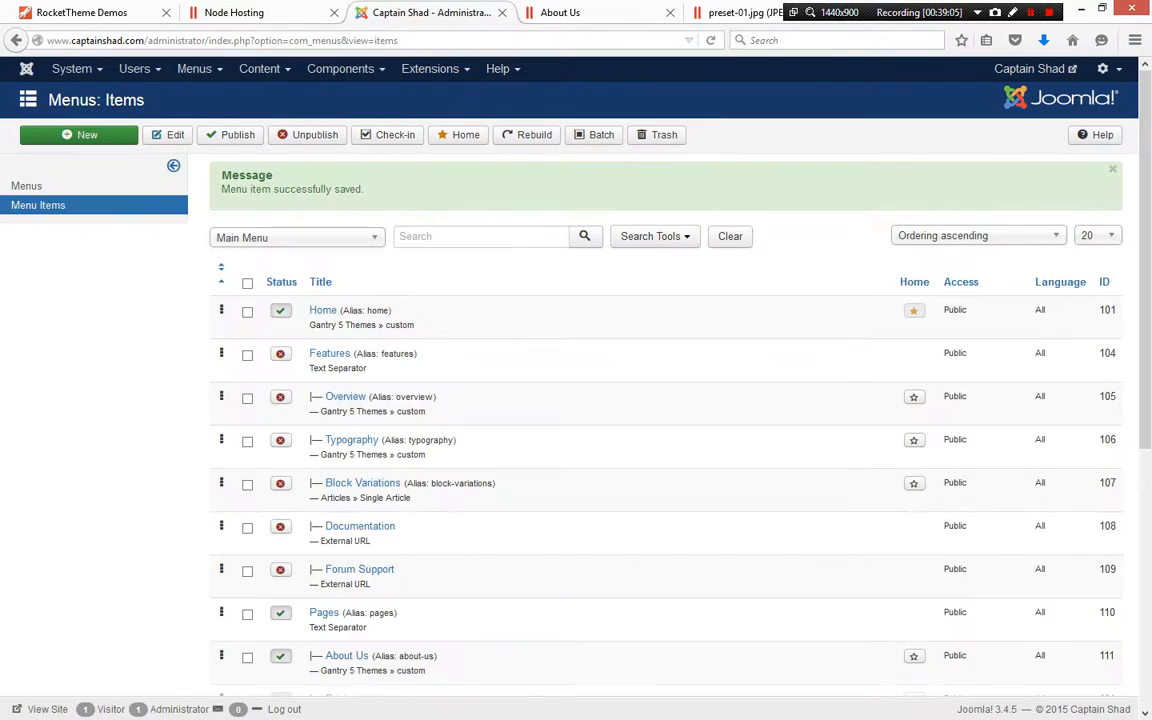
Reload the frontend site, open the Home page, and check the sidebar menu and its Pages submenu
key("ctrl+Tab")
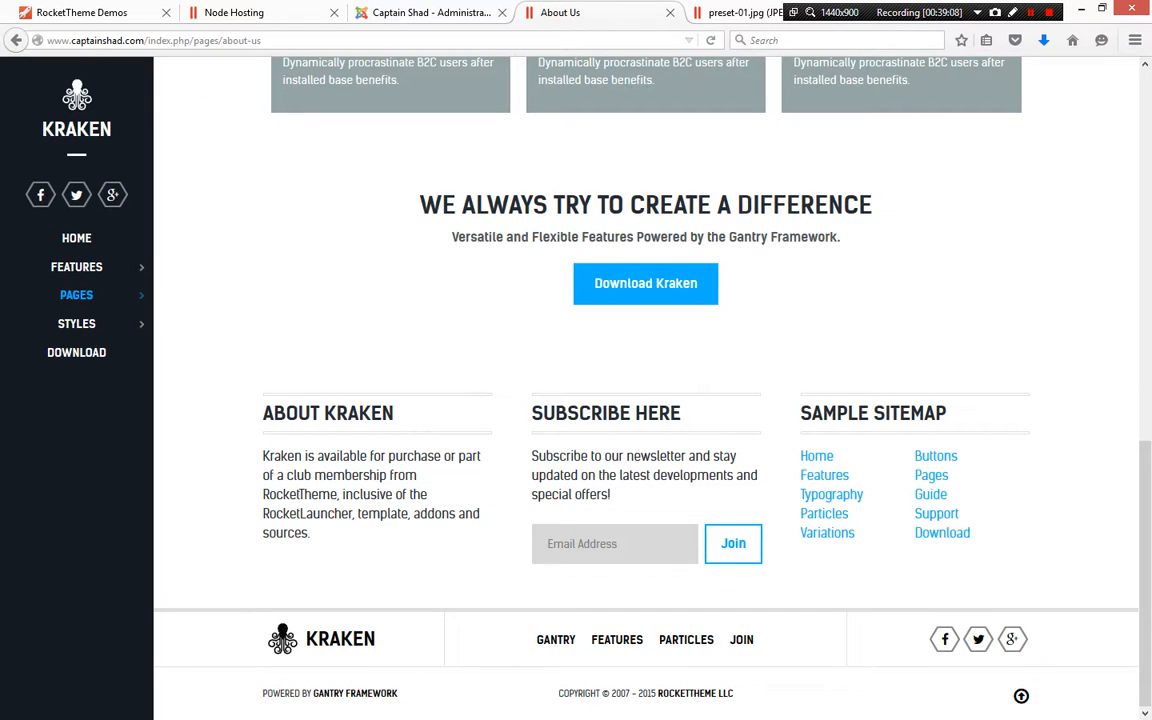
key("F5")
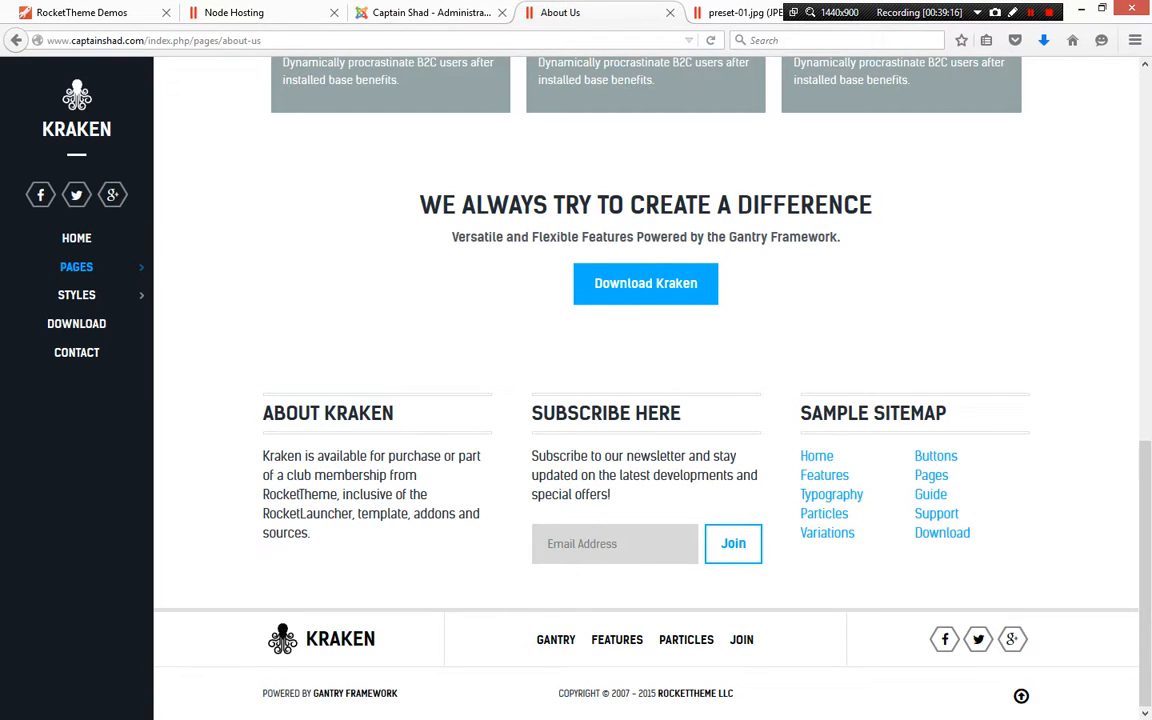
key("F5")
left_click(77, 238)
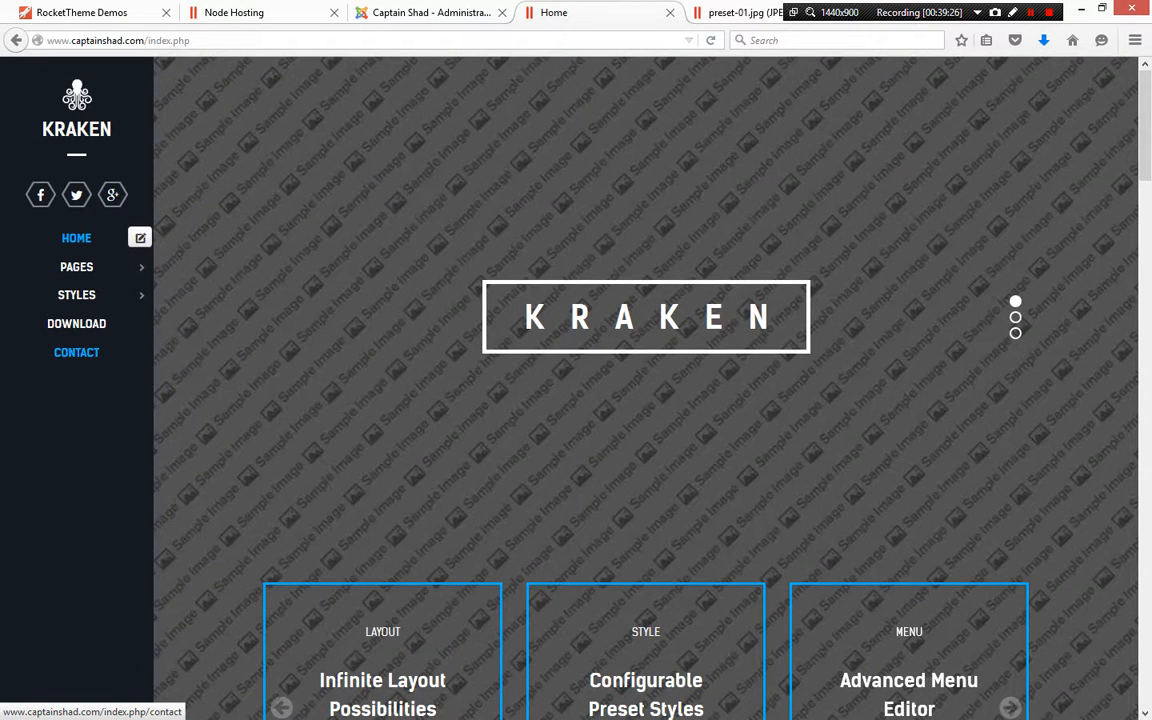
mouse_move(76, 267)
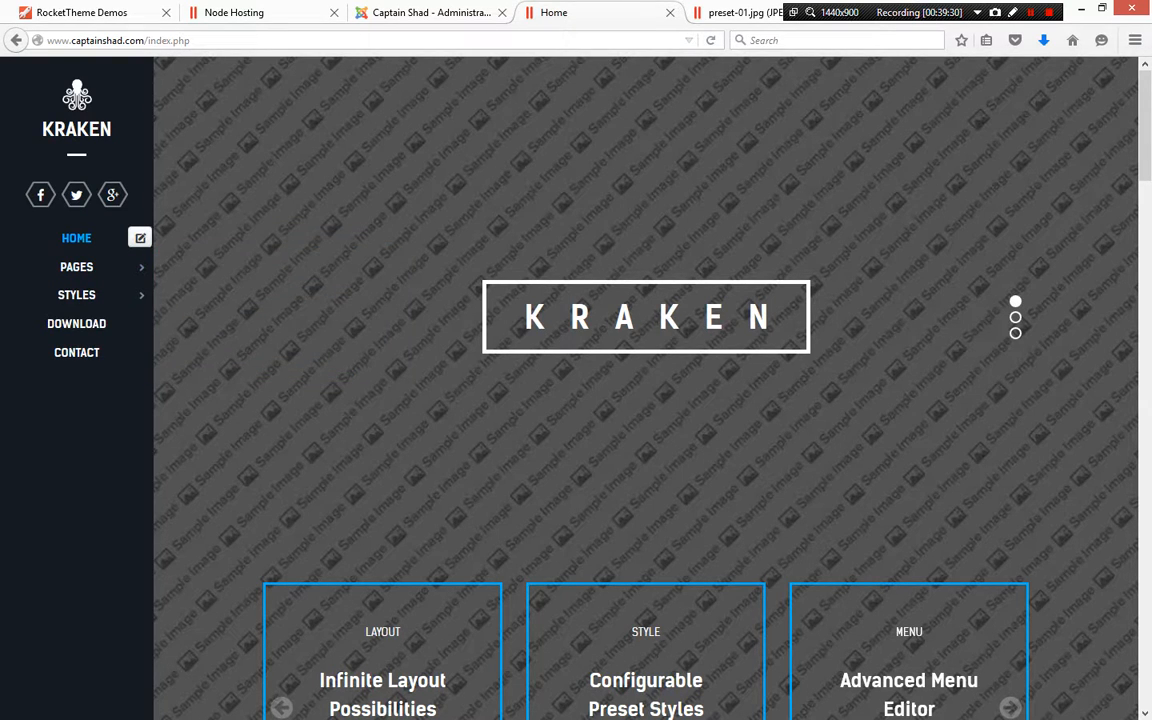
mouse_move(76, 295)
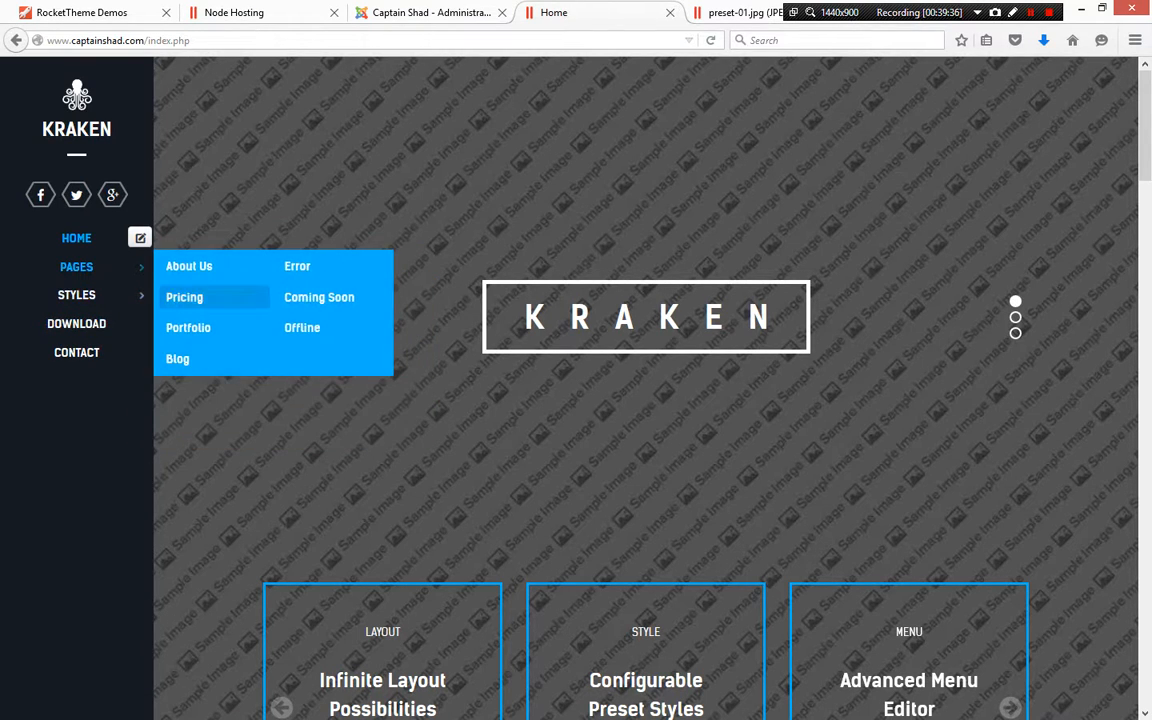
Set the About Us menu item's parent item to Menu Item Root, then save and close
left_click(430, 12)
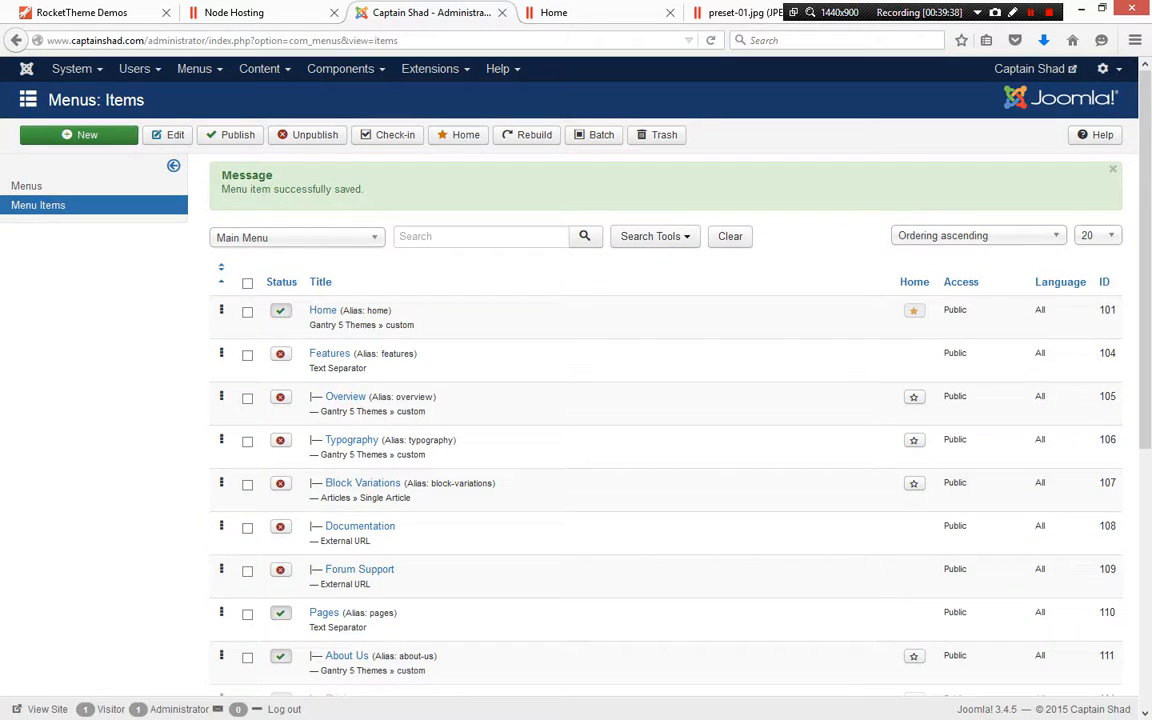
scroll(576, 400, "down", 3)
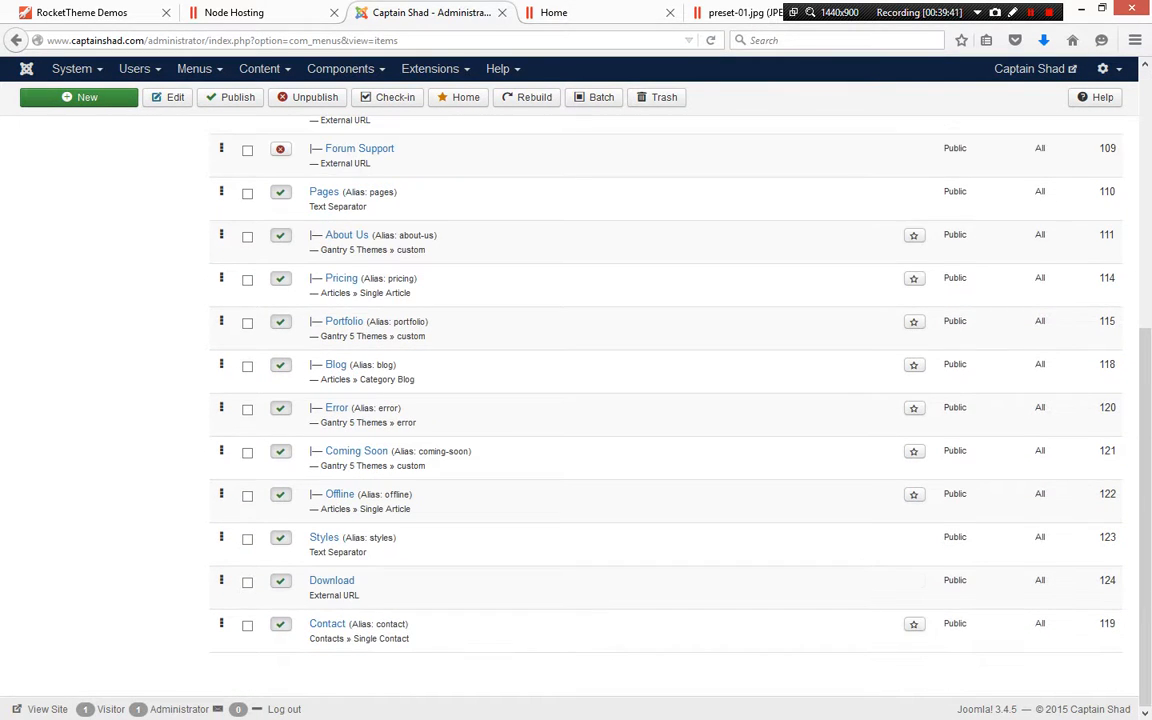
scroll(576, 400, "up", 3)
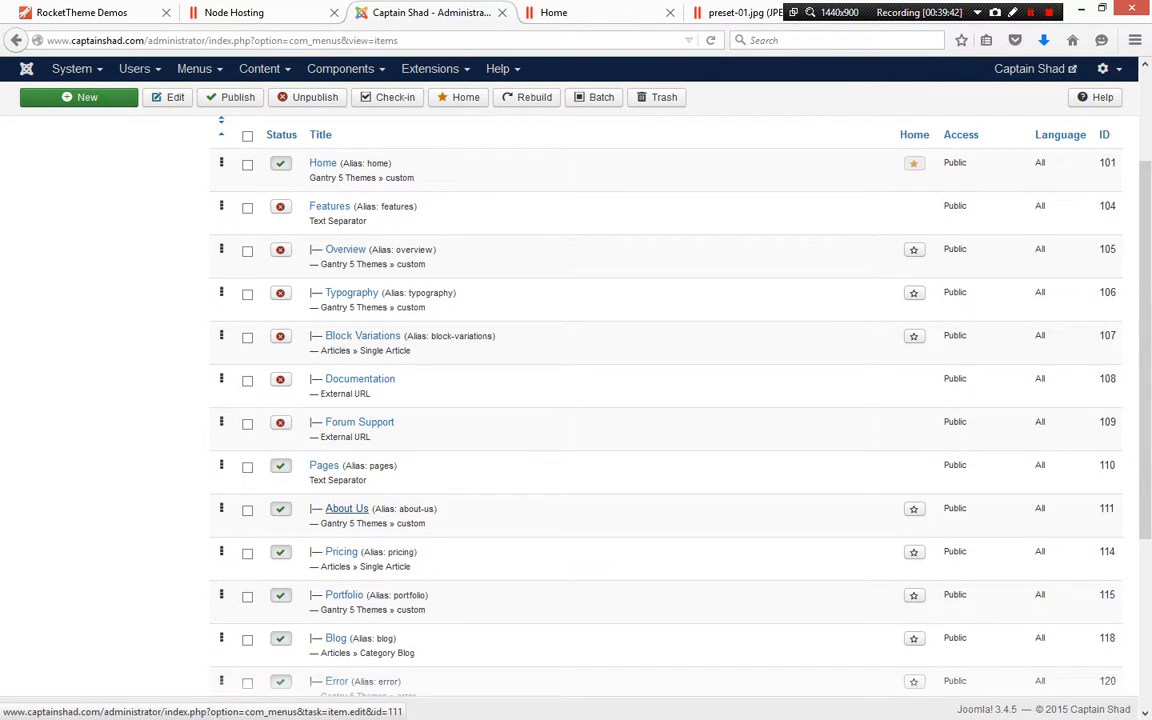
left_click(346, 509)
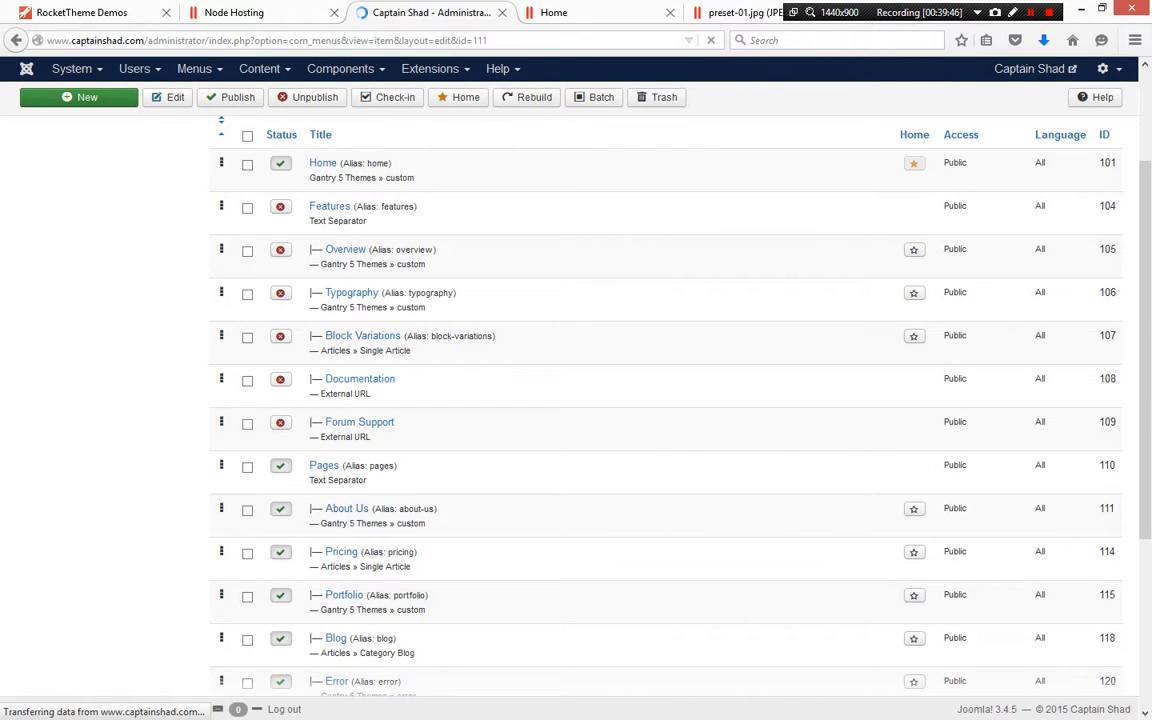
left_click(947, 326)
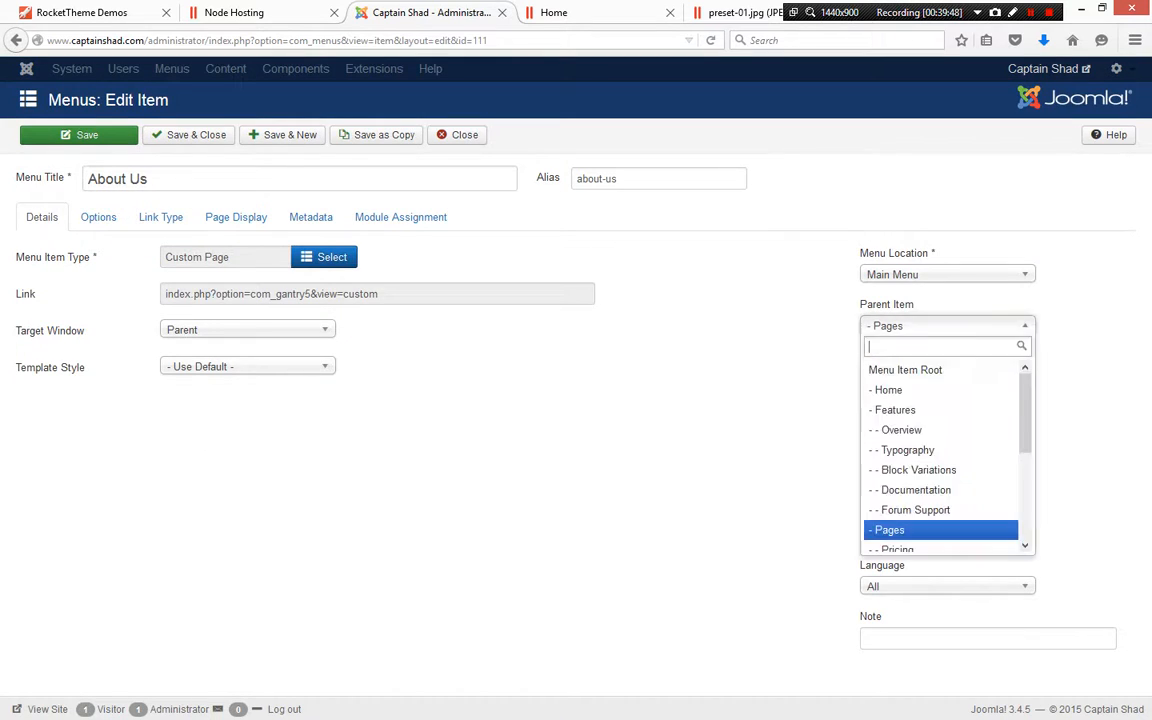
left_click(930, 370)
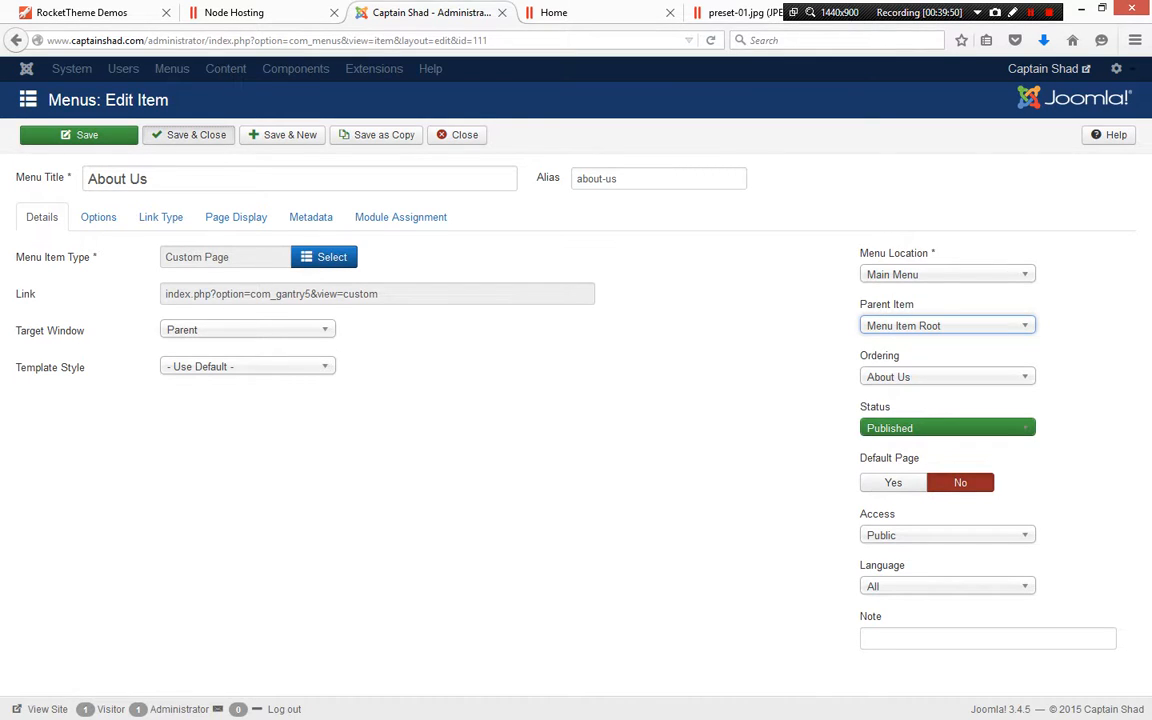
left_click(189, 134)
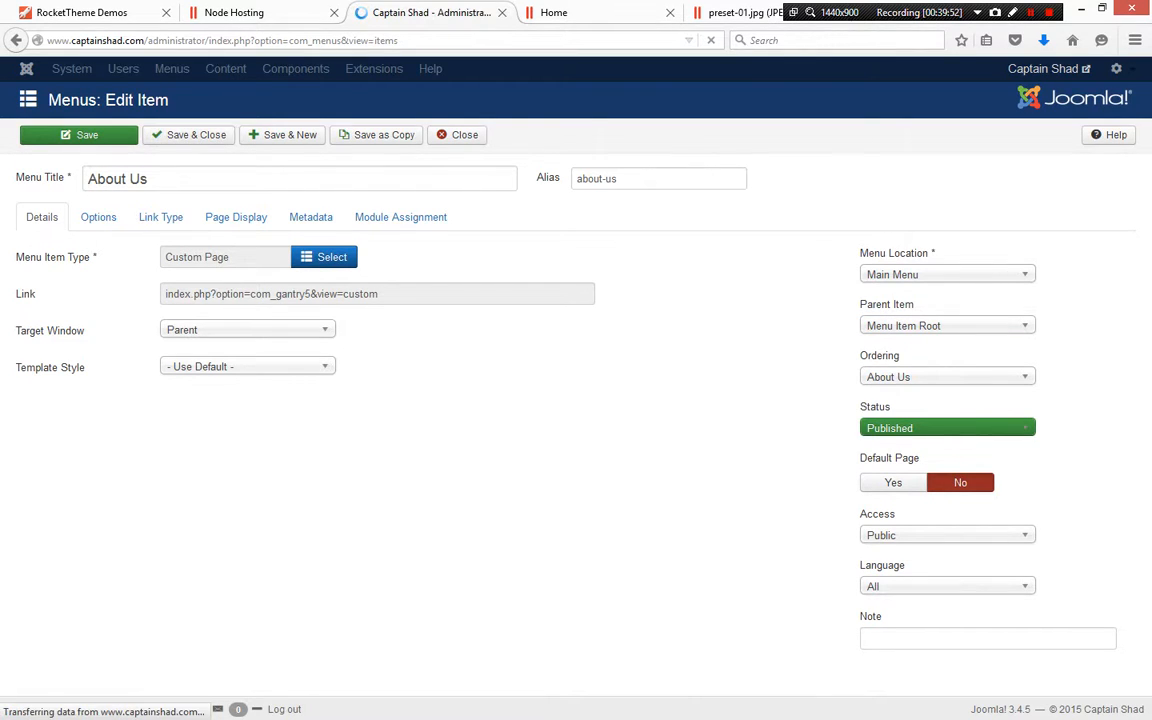
Set the Pricing menu item's parent item to Menu Item Root, then save and close
scroll(343, 334, "down", 6)
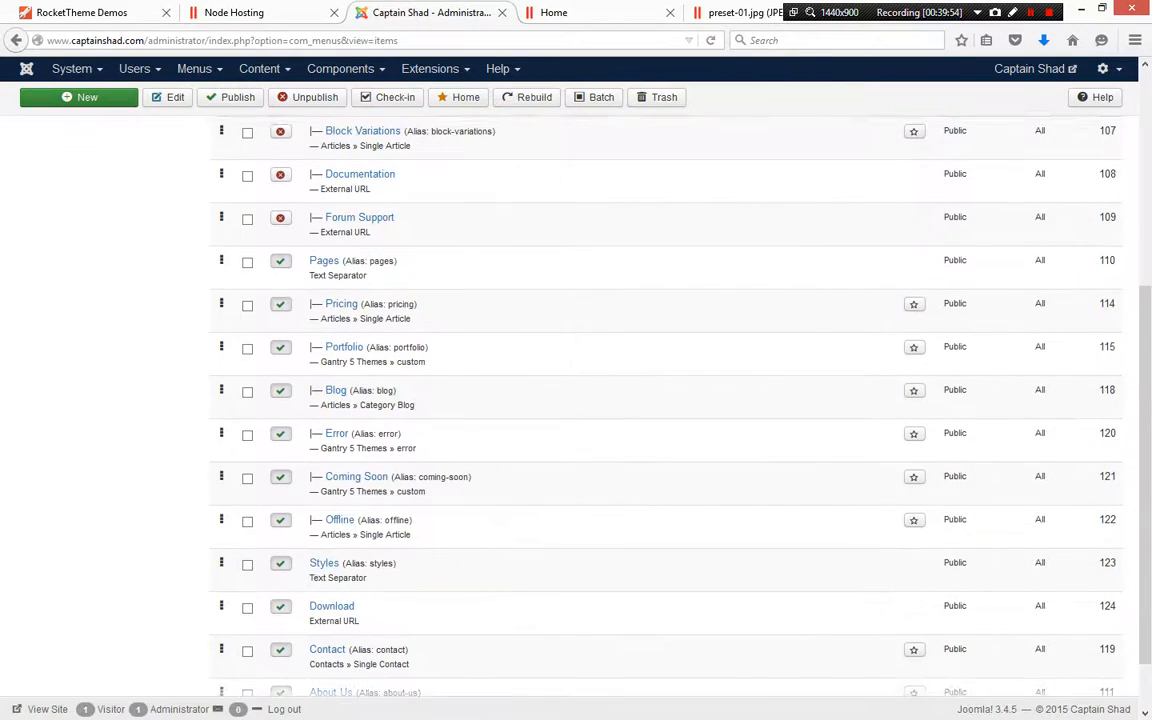
left_click(341, 291)
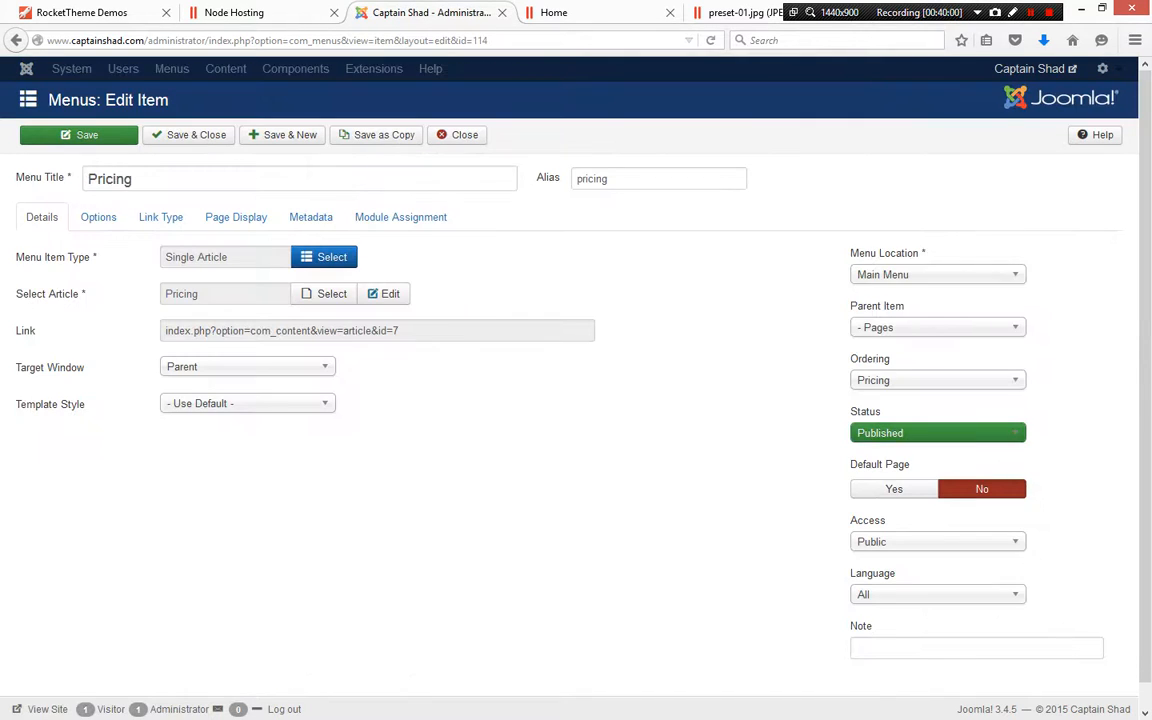
left_click(937, 275)
left_click(937, 240)
left_click(937, 327)
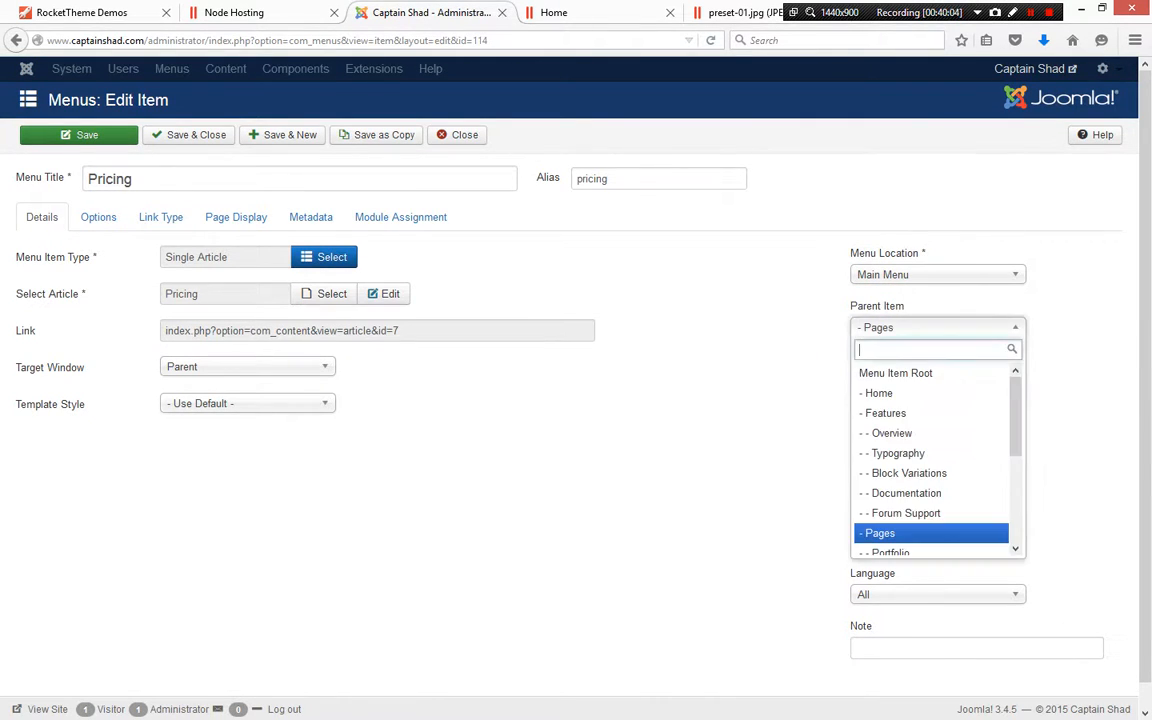
left_click(900, 370)
left_click(189, 135)
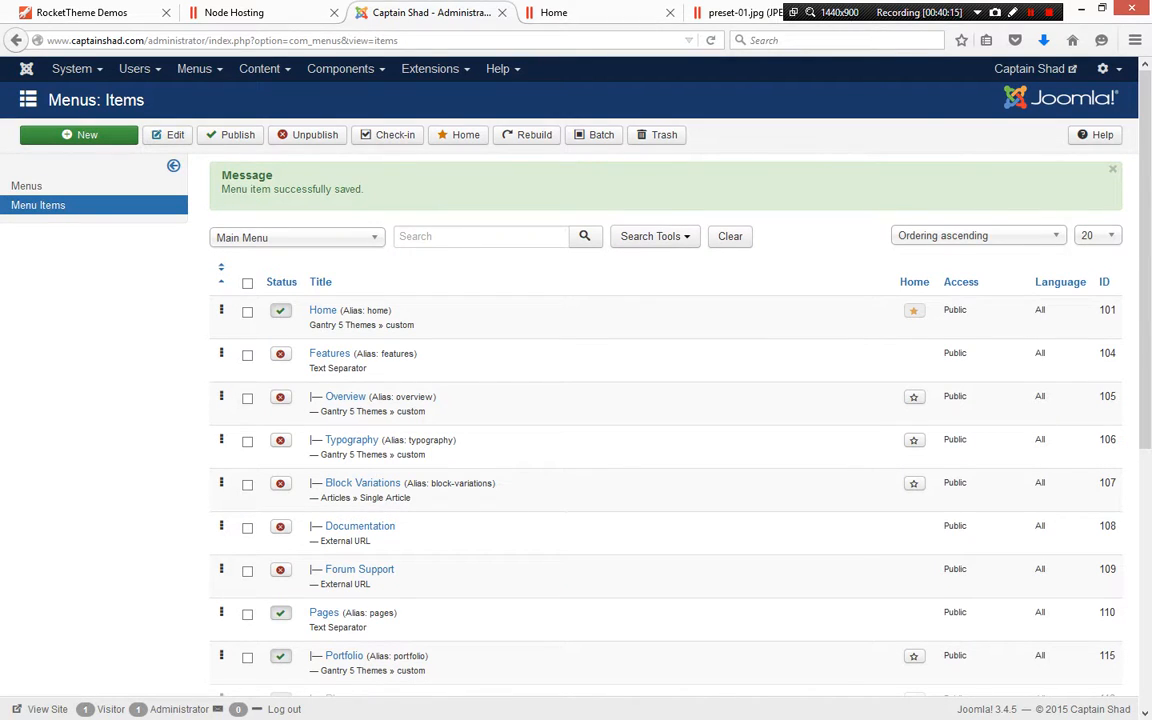
Set the Portfolio menu item's parent item to Menu Item Root, then save and close
scroll(325, 597, "down", 3)
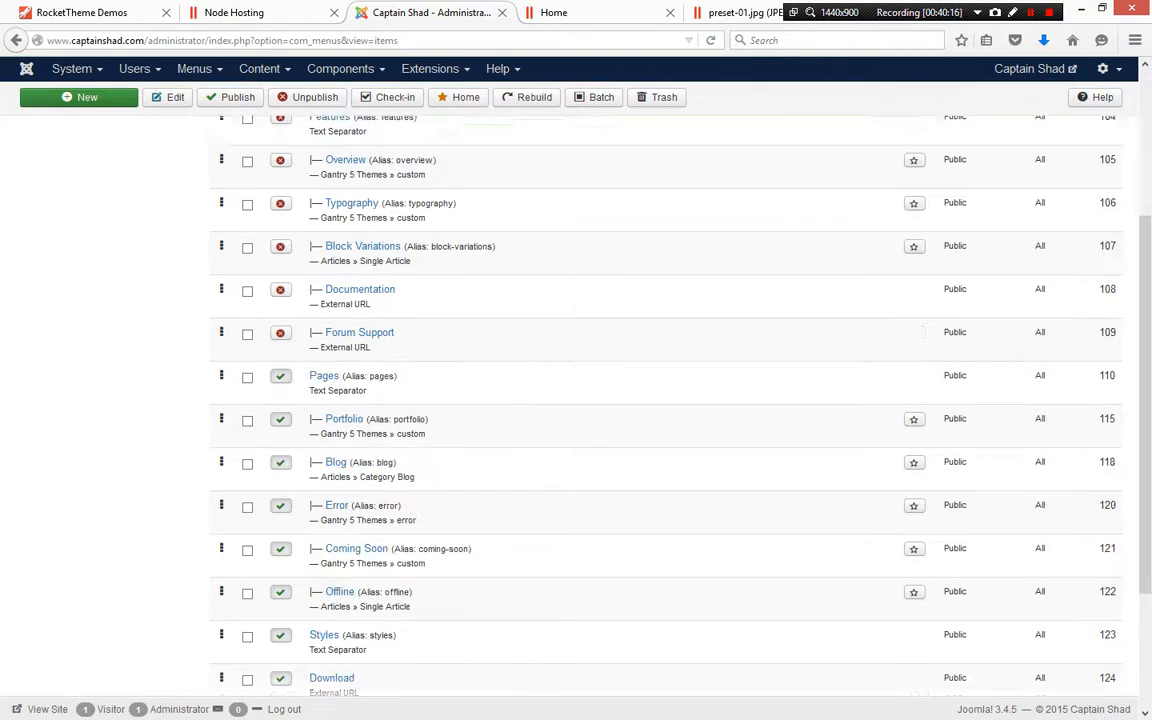
scroll(325, 597, "down", 2)
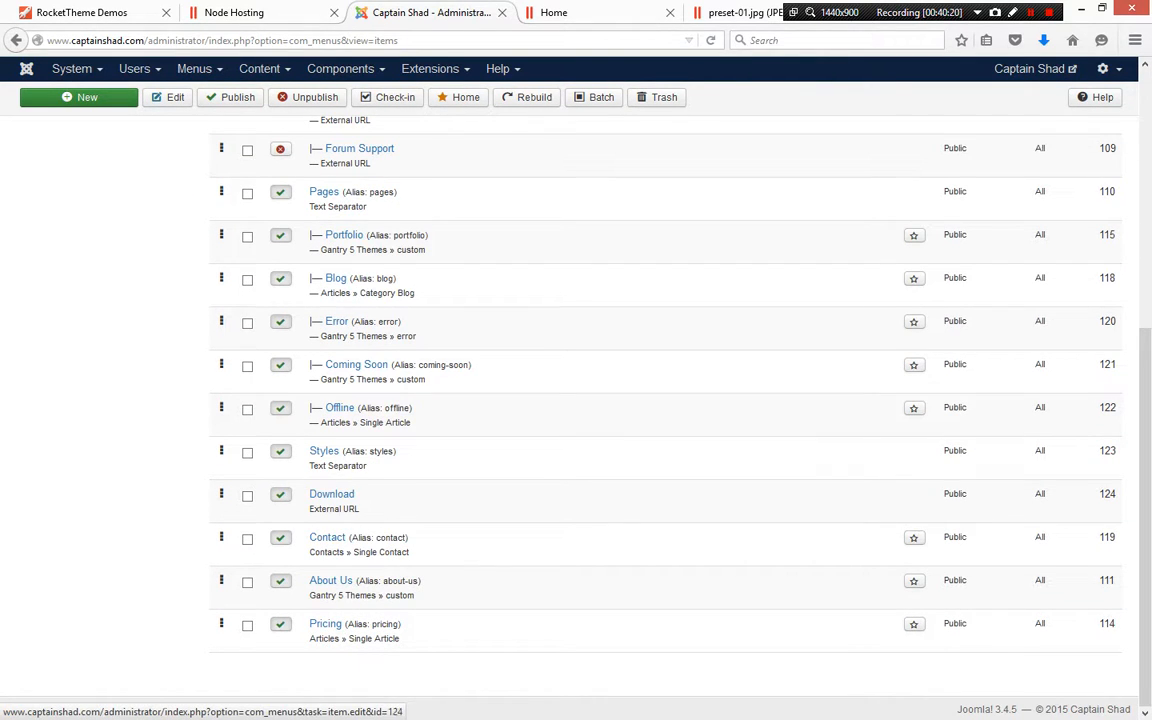
scroll(340, 408, "up", 1)
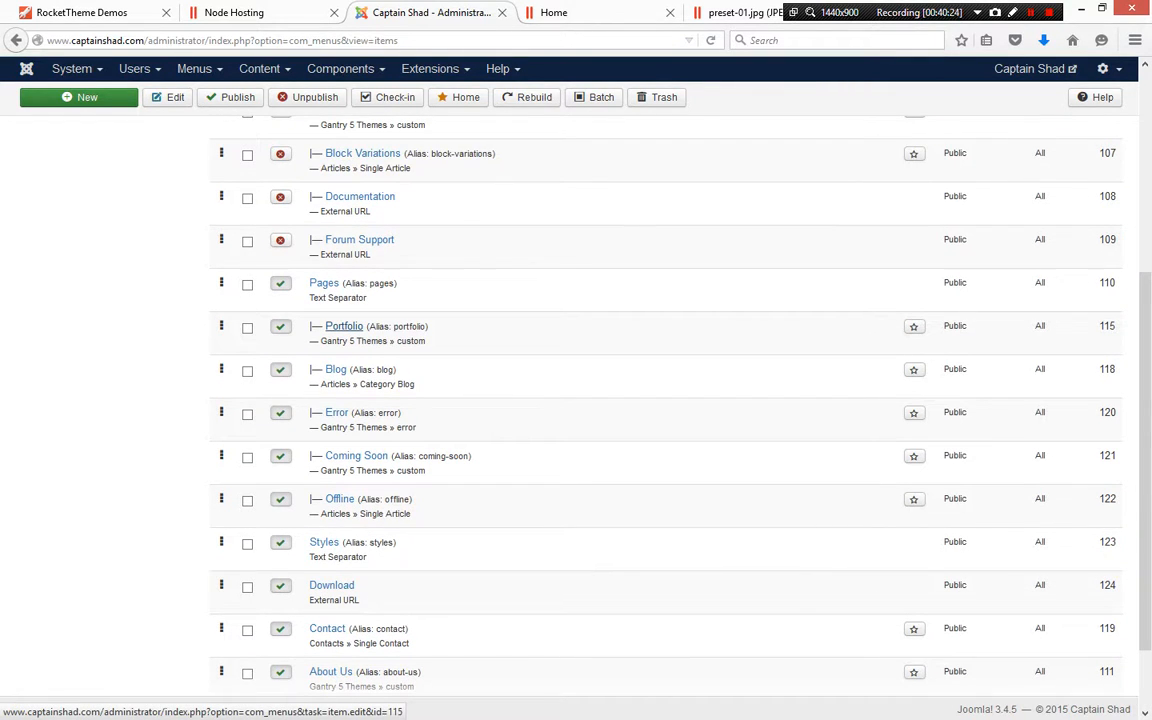
left_click(344, 326)
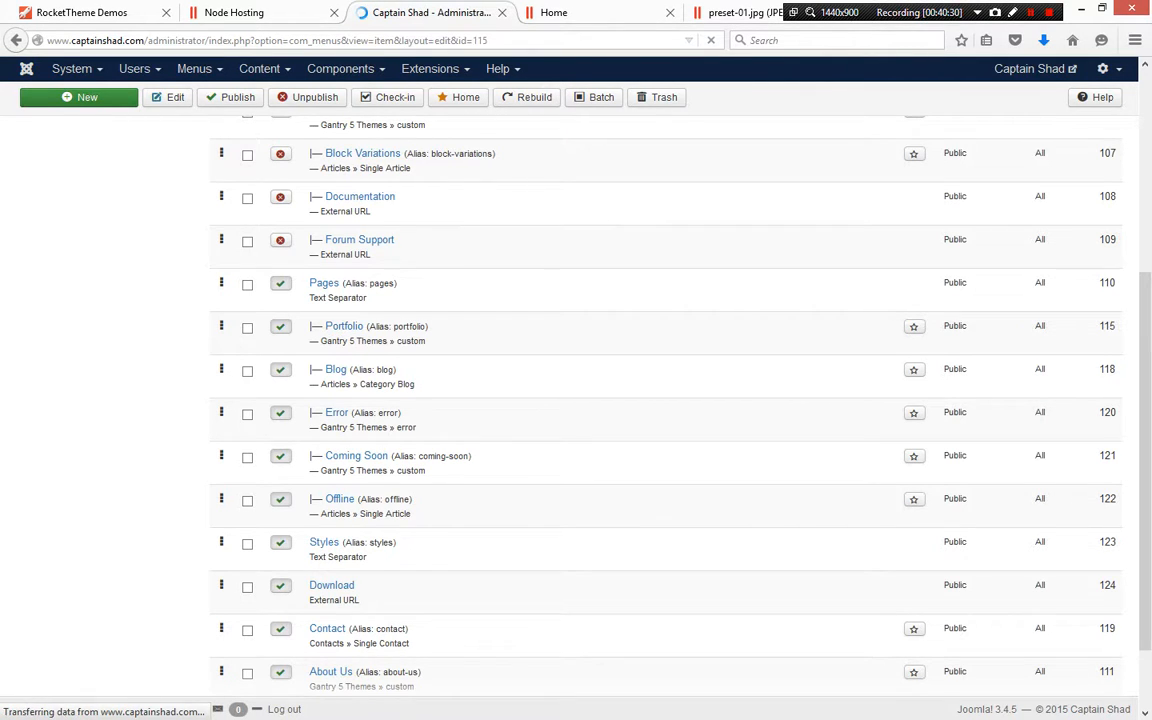
left_click(947, 325)
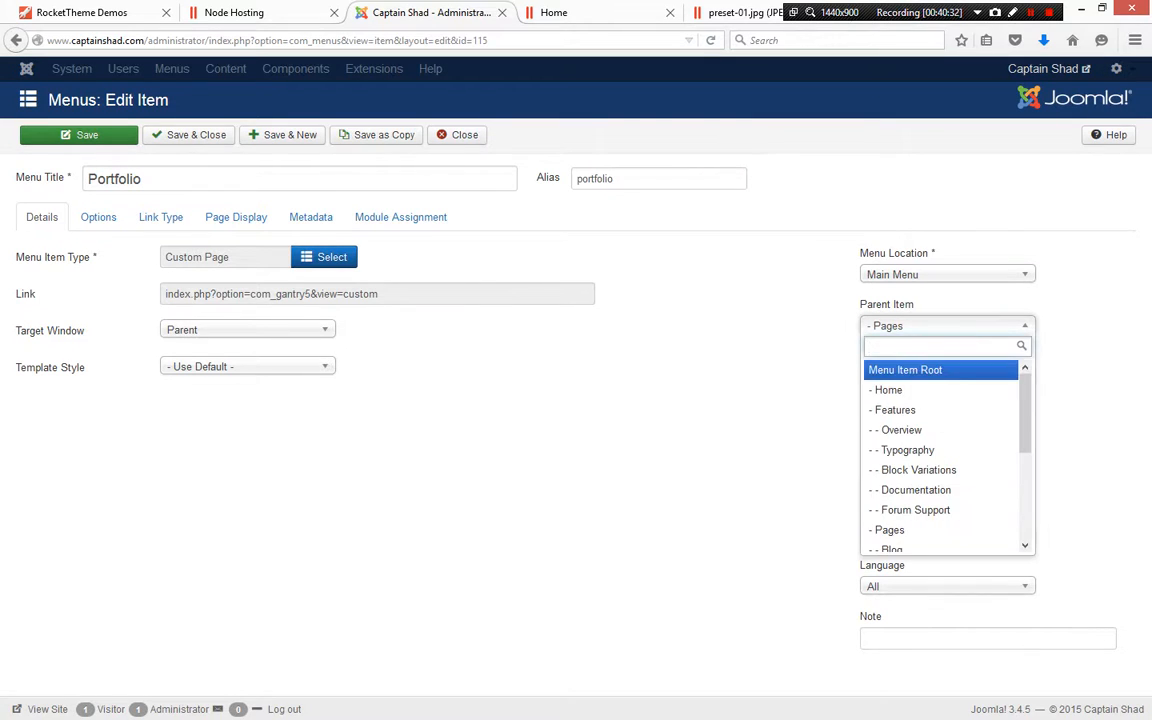
left_click(913, 368)
left_click(190, 135)
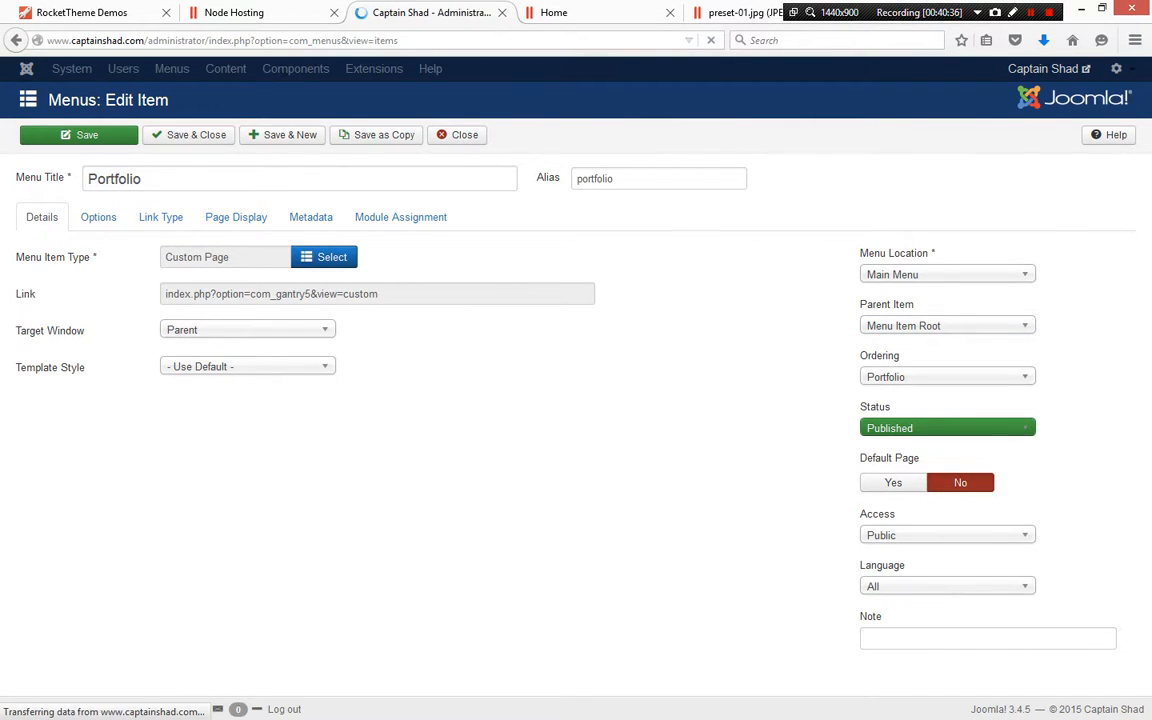
Unpublish the Pages separator with its subitems, and unpublish the selected Download menu item
scroll(576, 400, "down", 5)
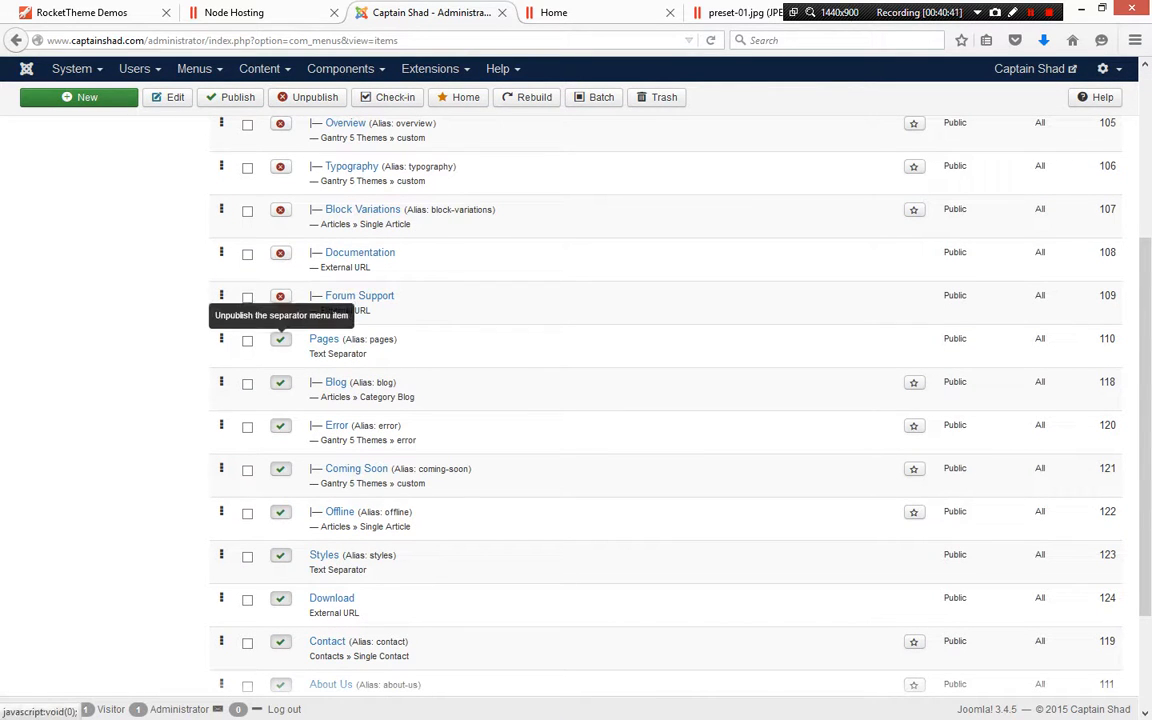
left_click(280, 339)
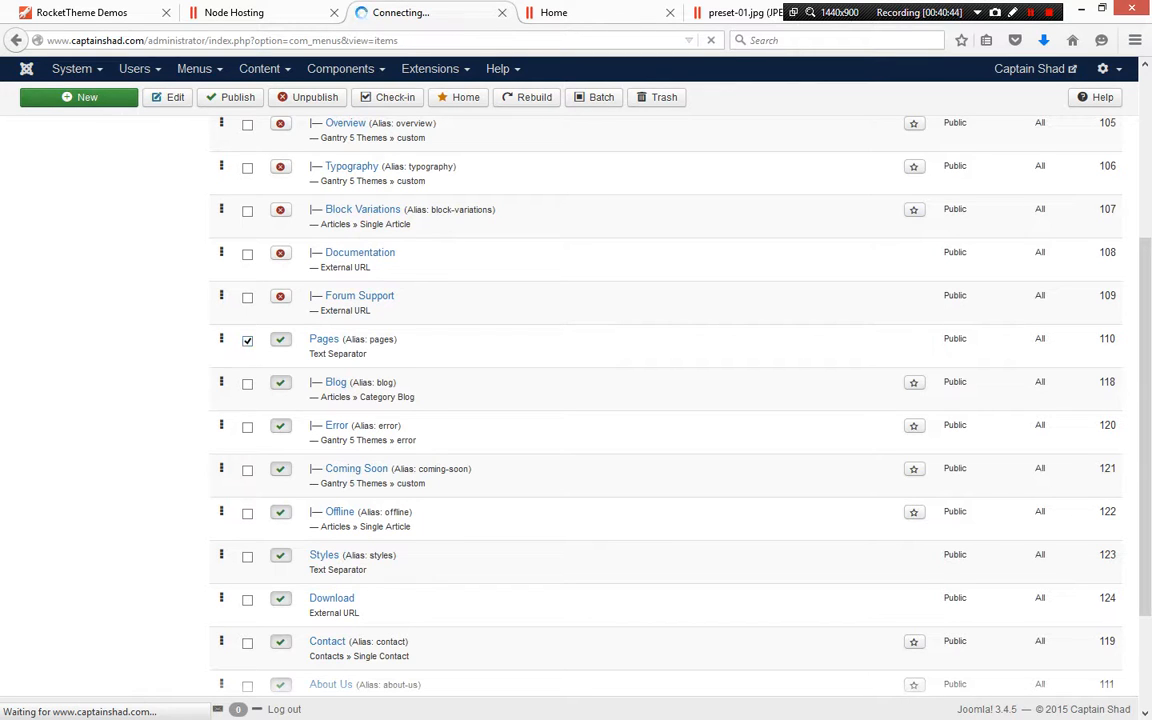
scroll(620, 400, "down", 5)
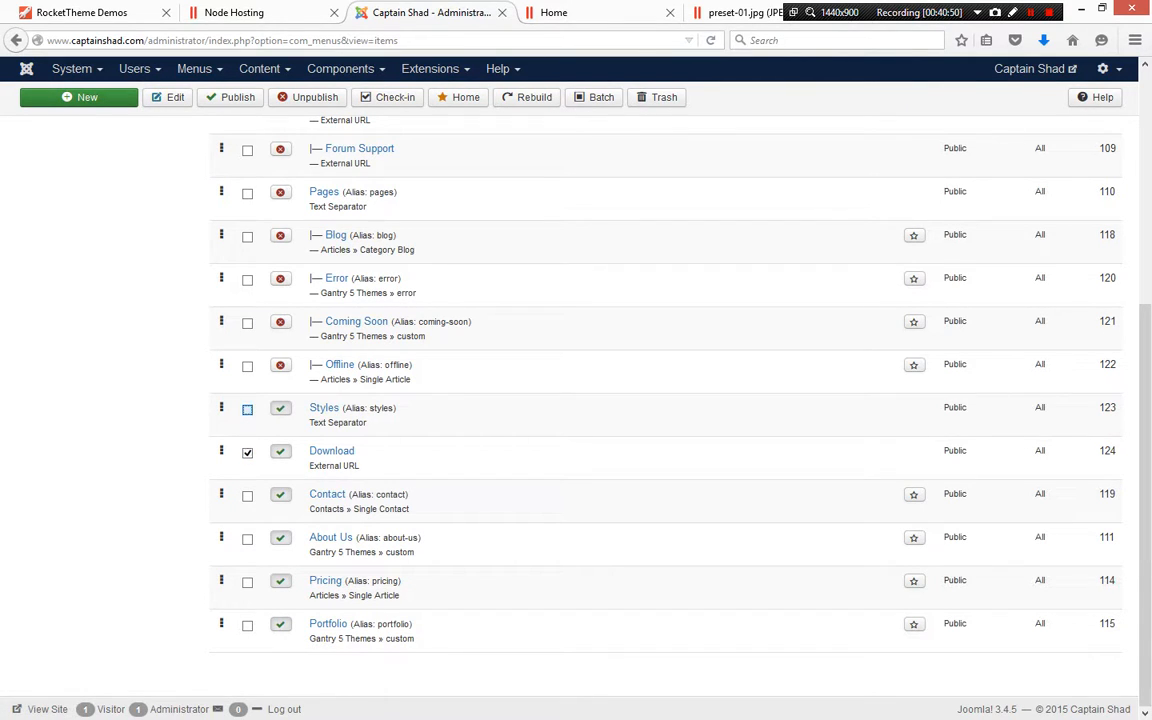
left_click(308, 97)
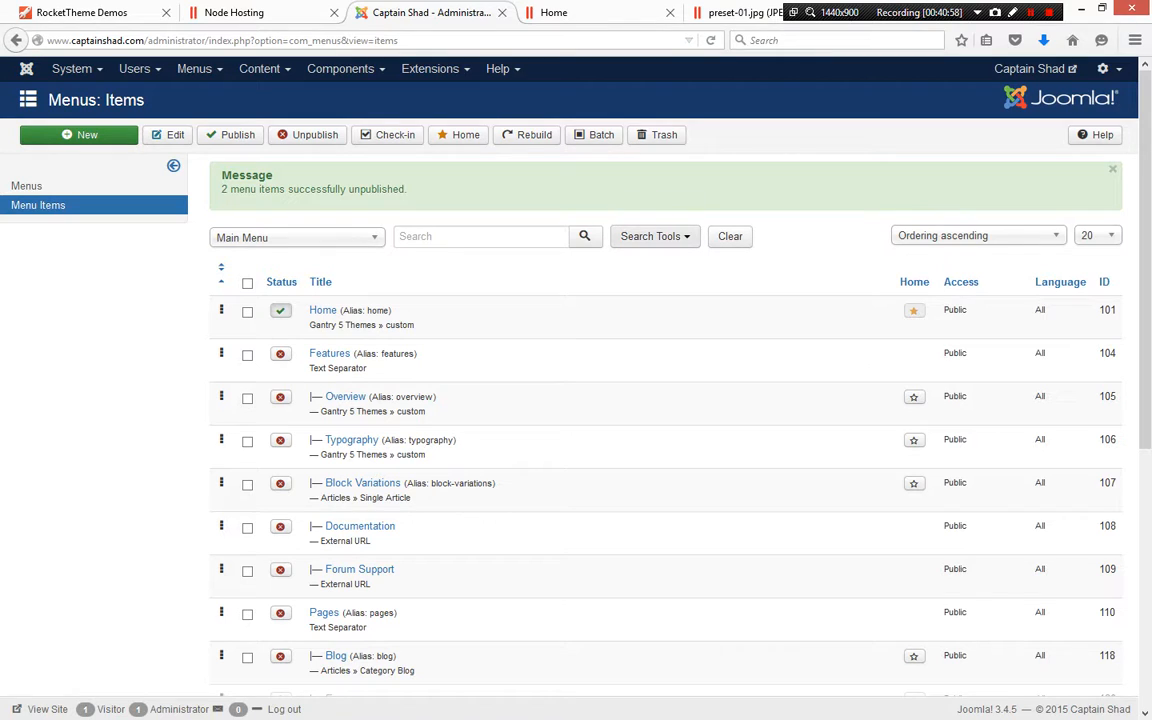
Filter the main menu to published items and reorder them as Home, Pricing, Portfolio, About Us, Contact
left_click(651, 236)
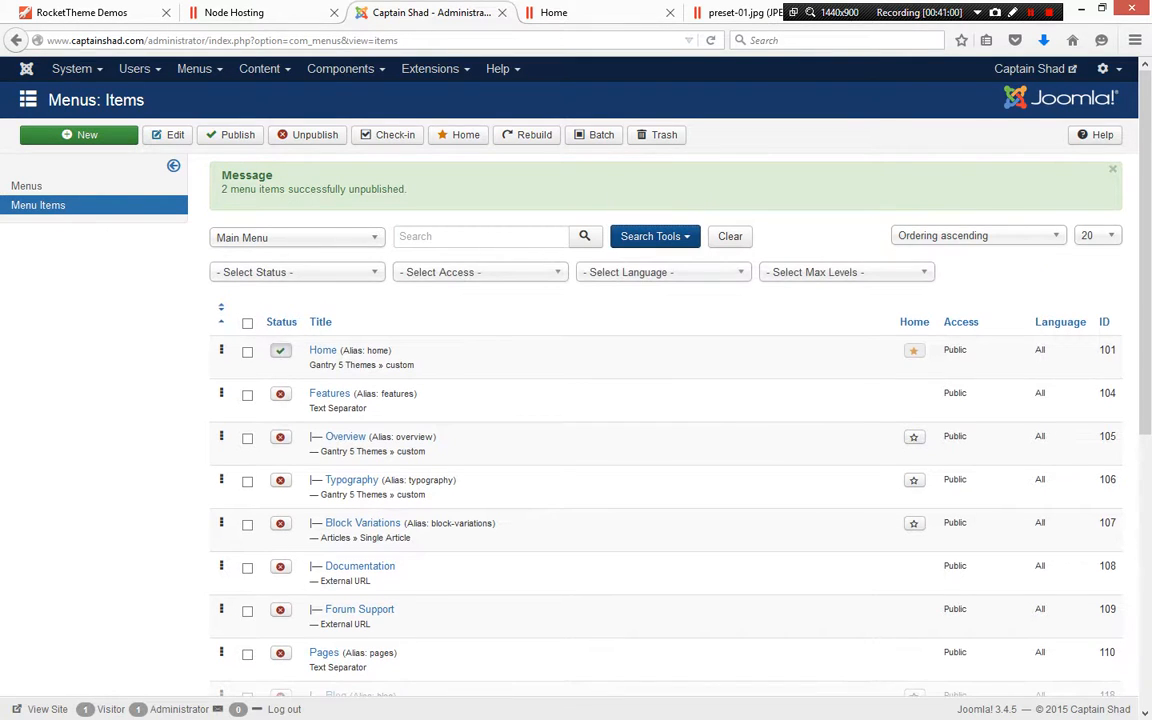
left_click(296, 272)
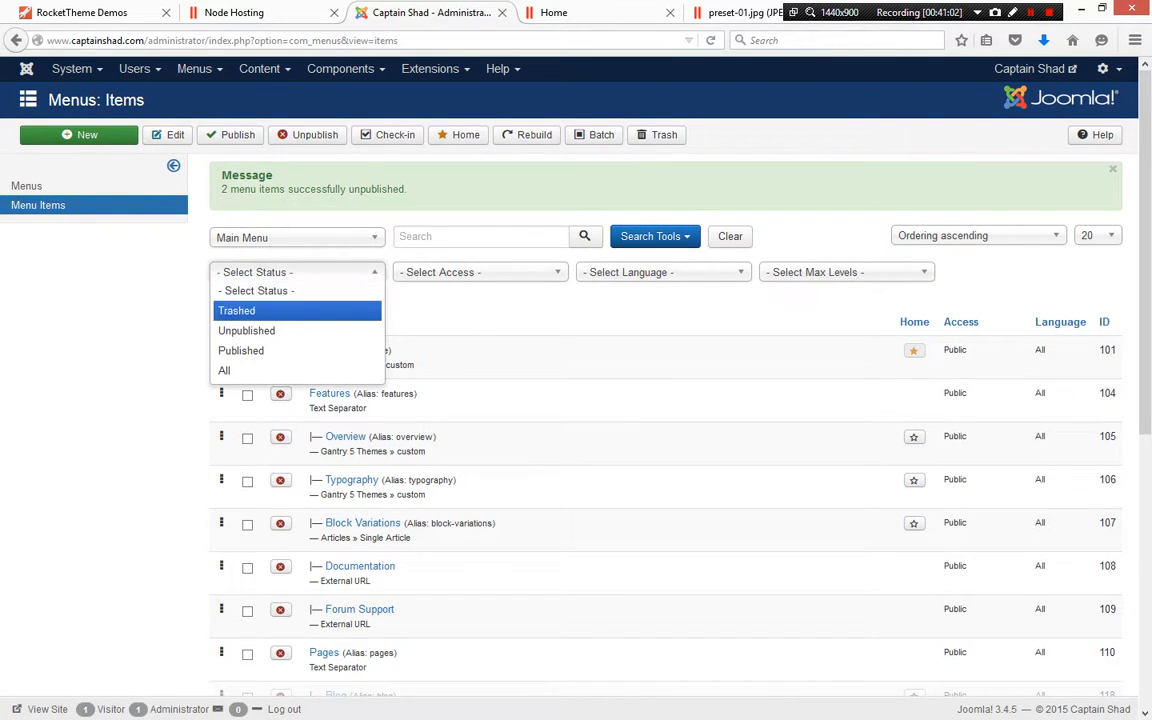
left_click(280, 350)
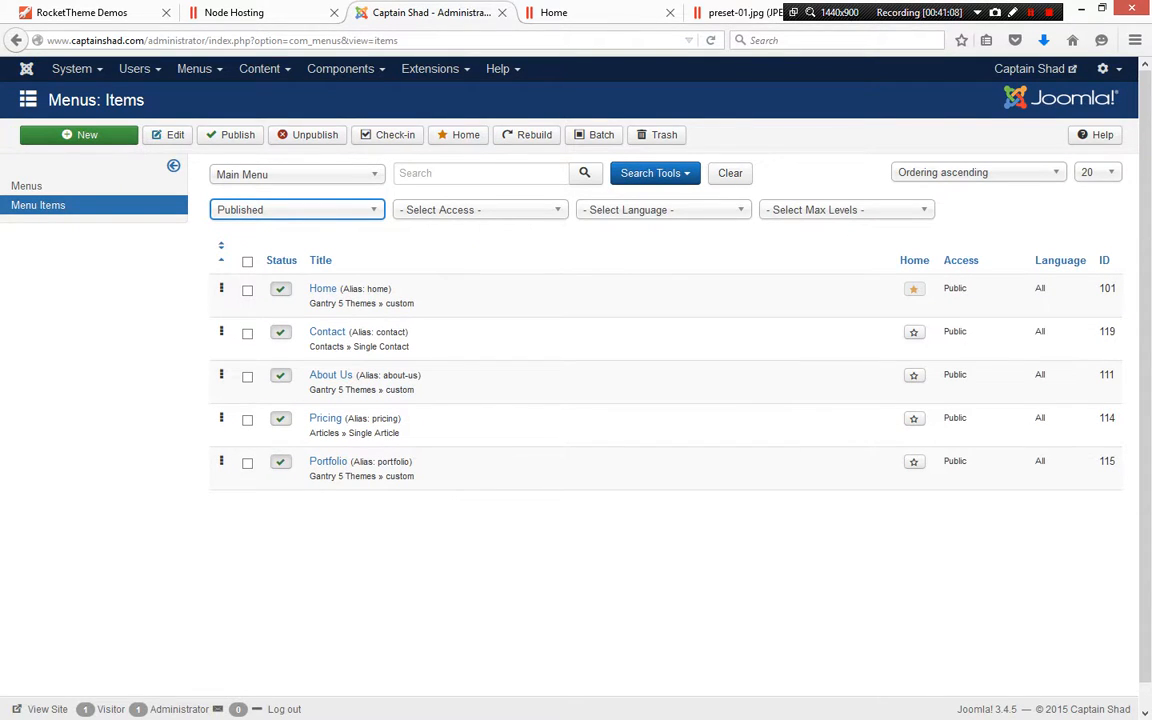
left_click_drag(221, 331, 221, 474)
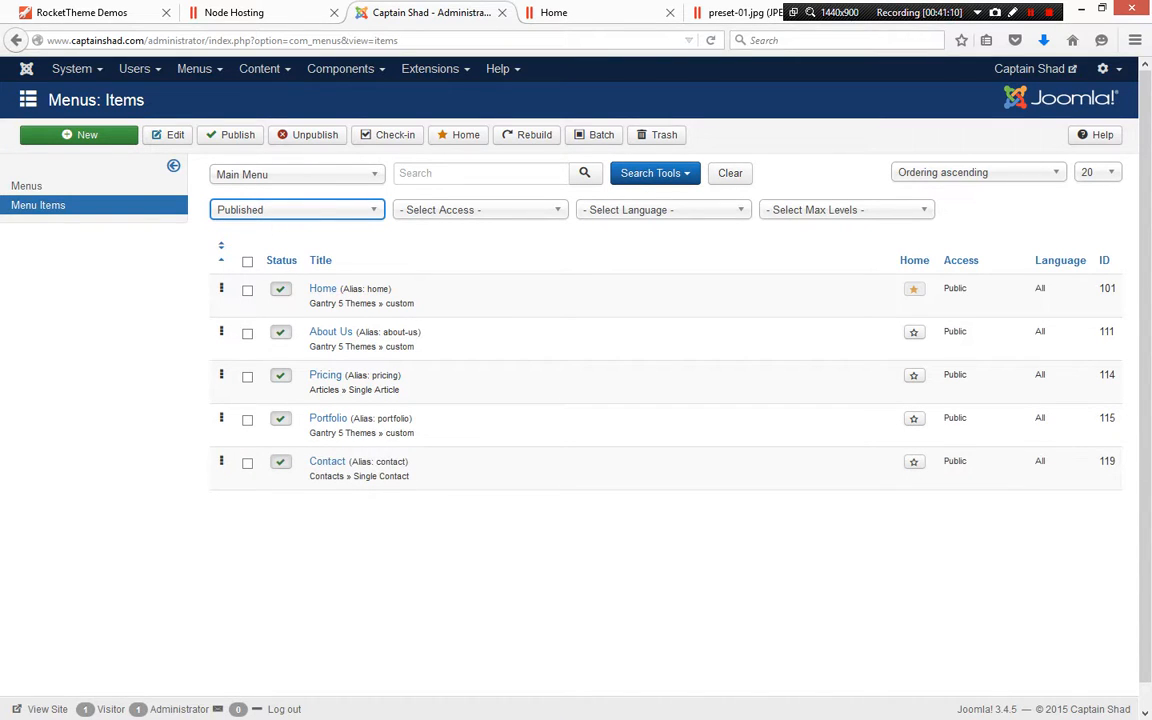
left_click_drag(221, 331, 221, 418)
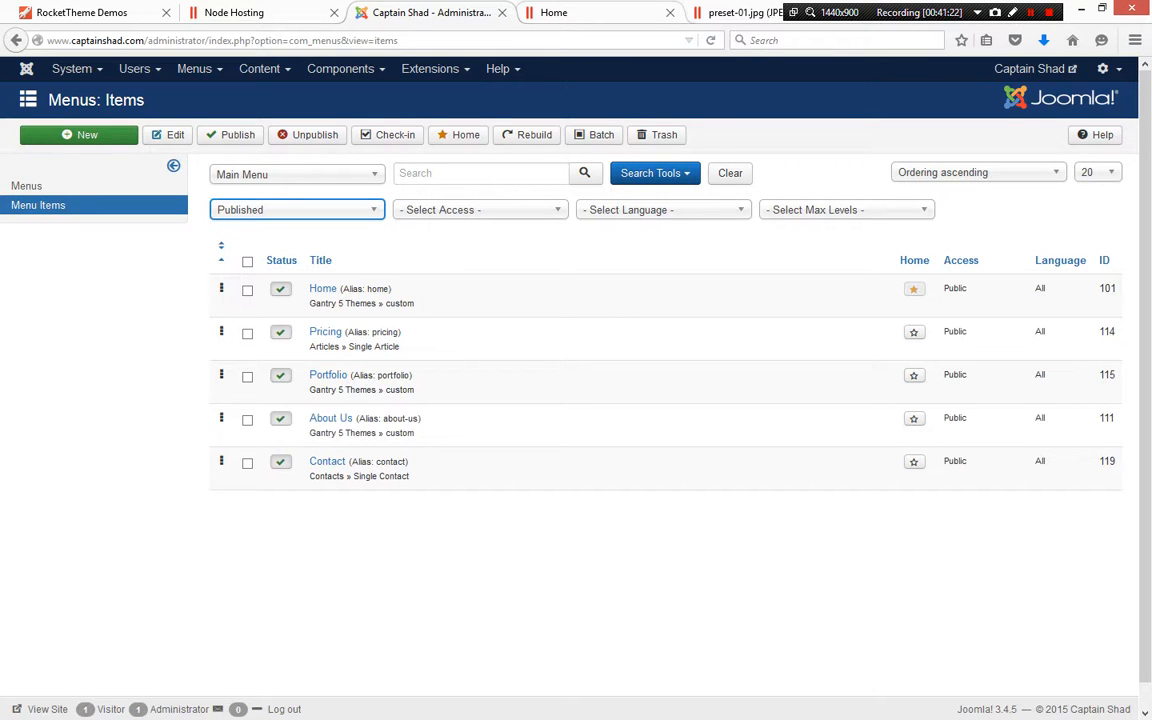
Refresh the front-end site and open each menu page to check the new top-level menu
key("ctrl+Tab")
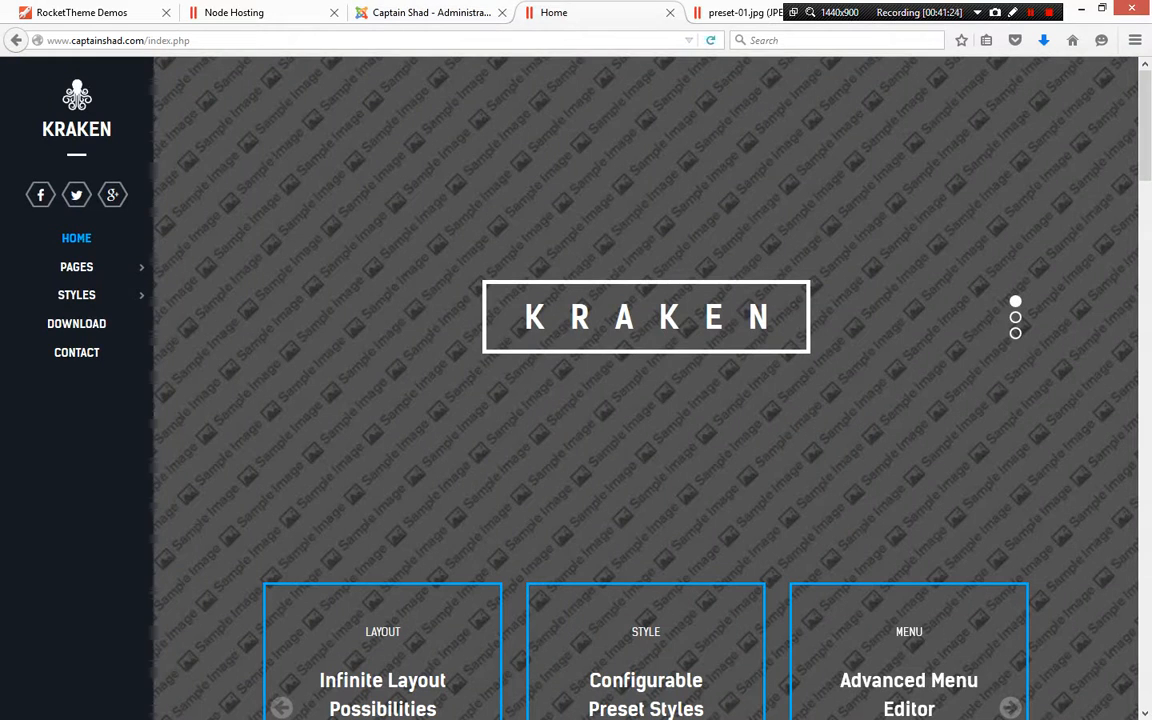
key("F5")
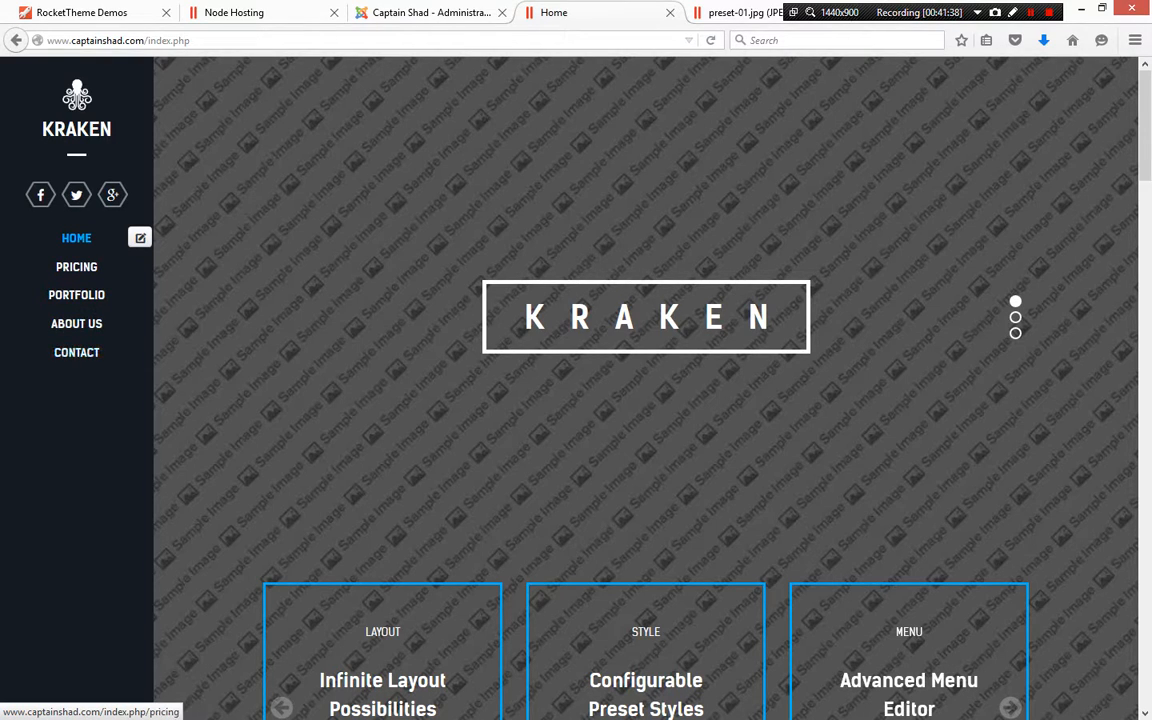
left_click(76, 267)
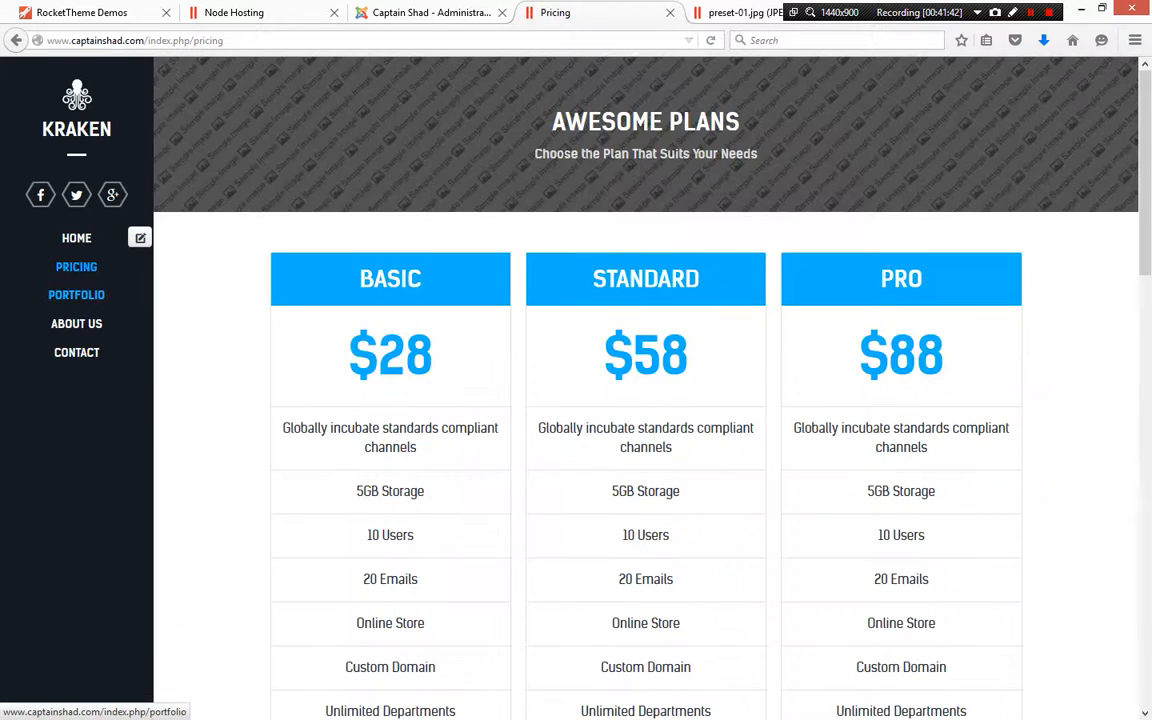
left_click(76, 295)
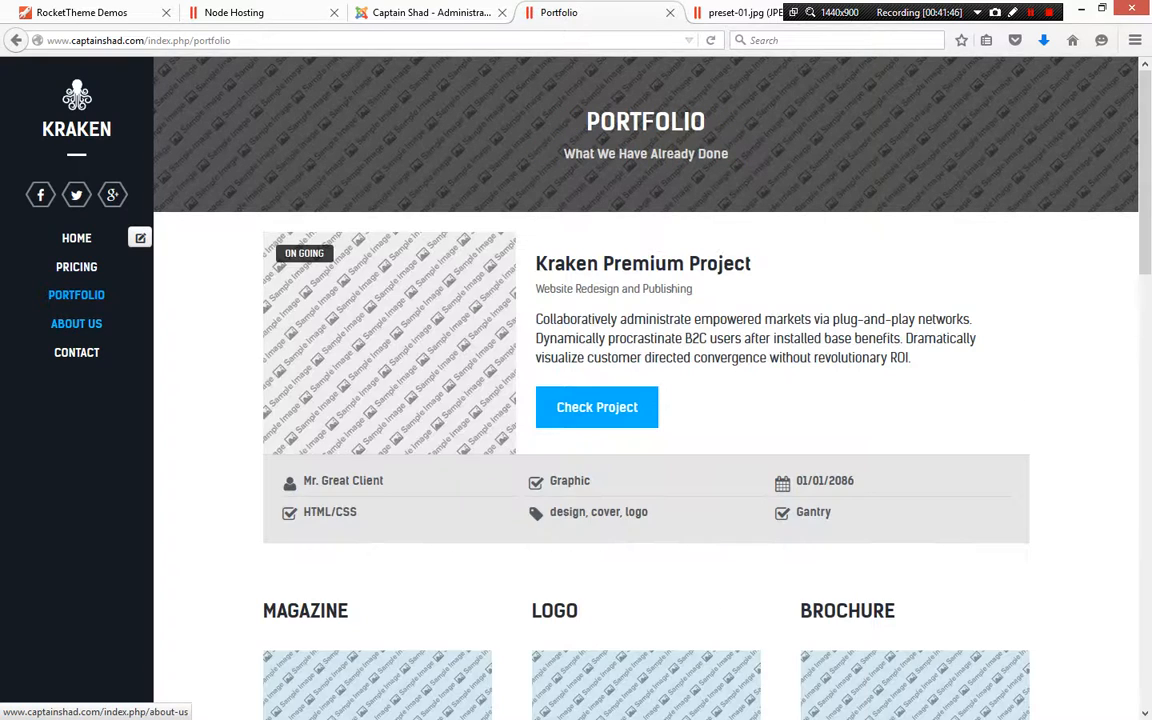
left_click(76, 323)
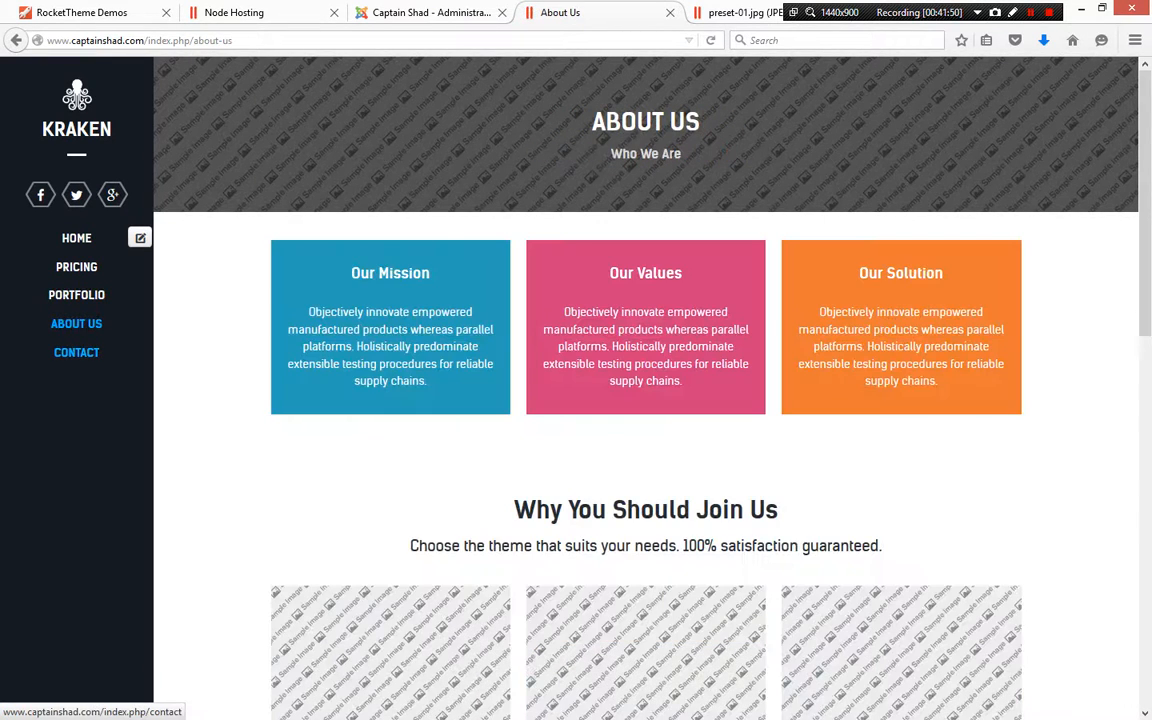
left_click(76, 352)
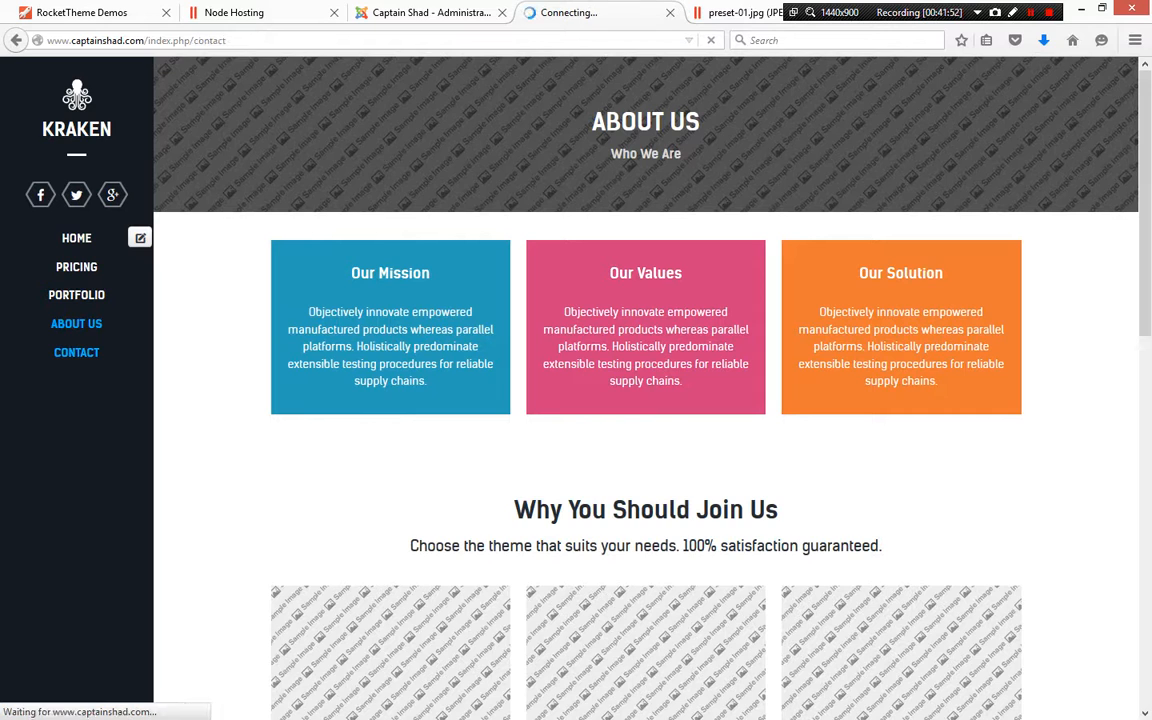
scroll(890, 400, "down", 8)
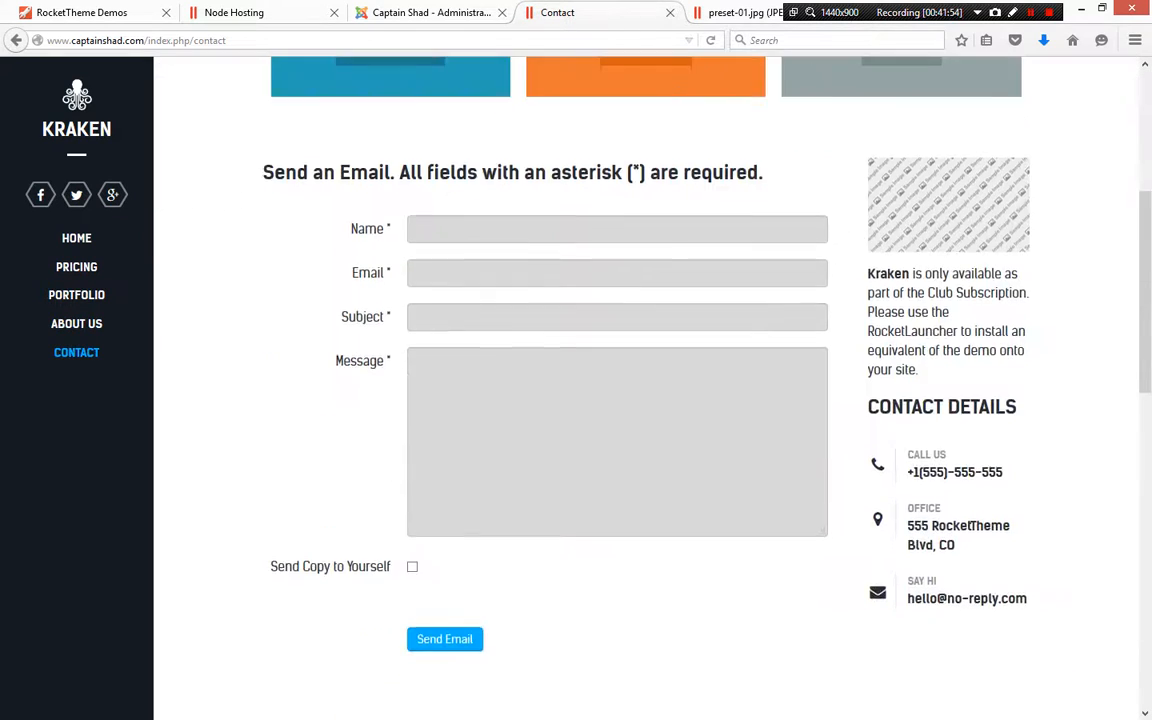
scroll(890, 400, "up", 8)
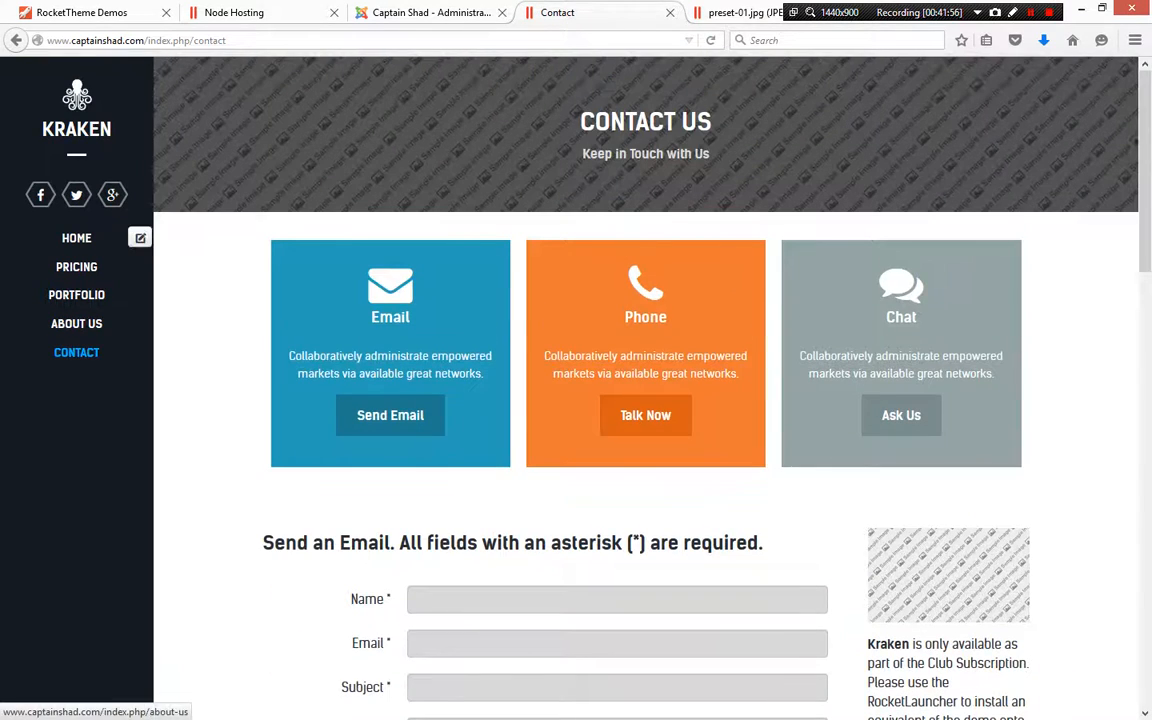
left_click(76, 323)
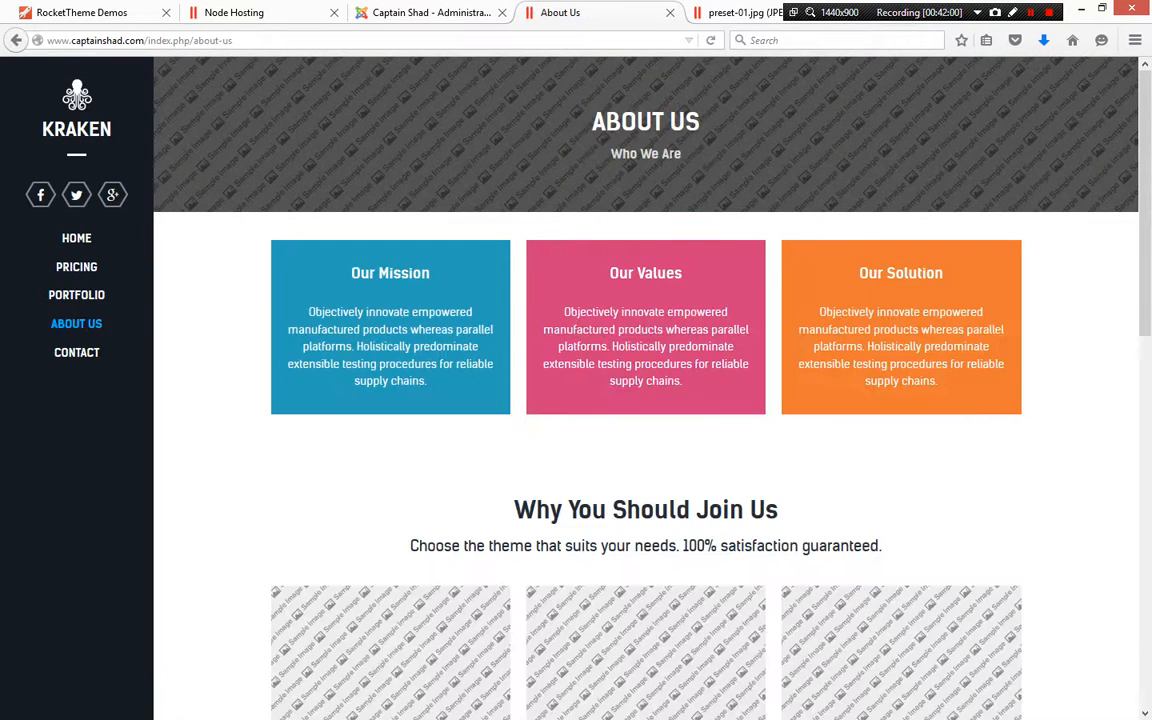
scroll(646, 388, "down", 2)
scroll(646, 388, "up", 2)
scroll(390, 390, "down", 5)
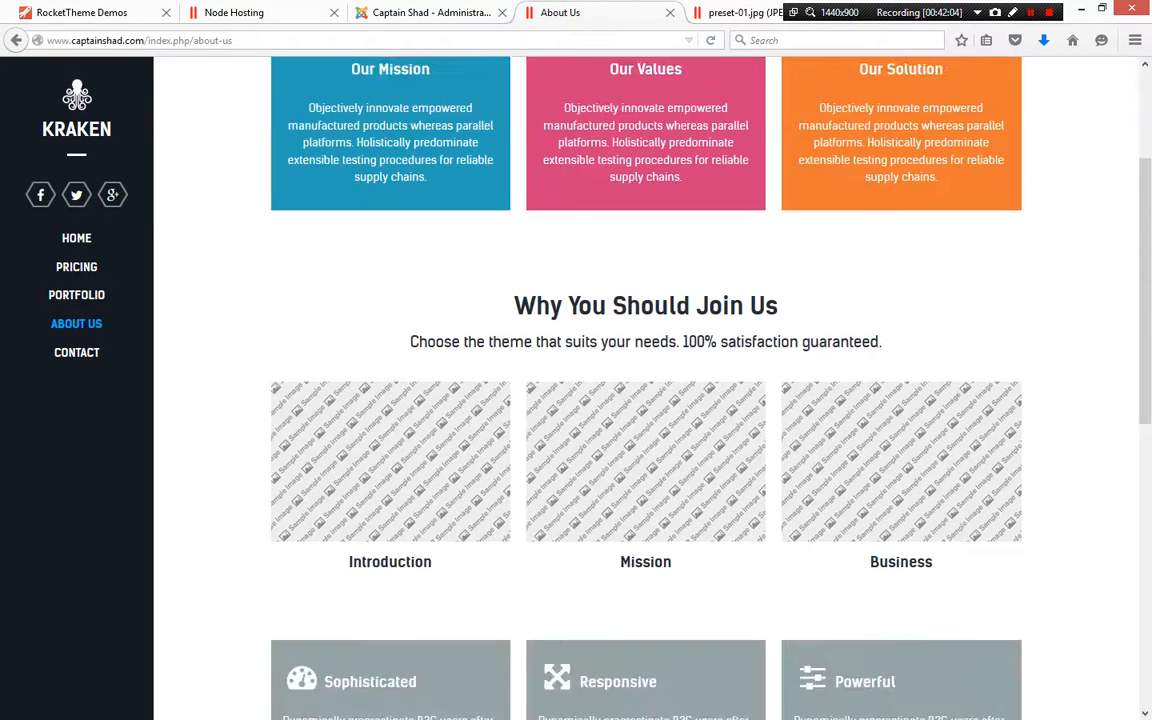
Inspect the Introduction image on the About Us page in the developer tools, then return to Home
right_click(378, 351)
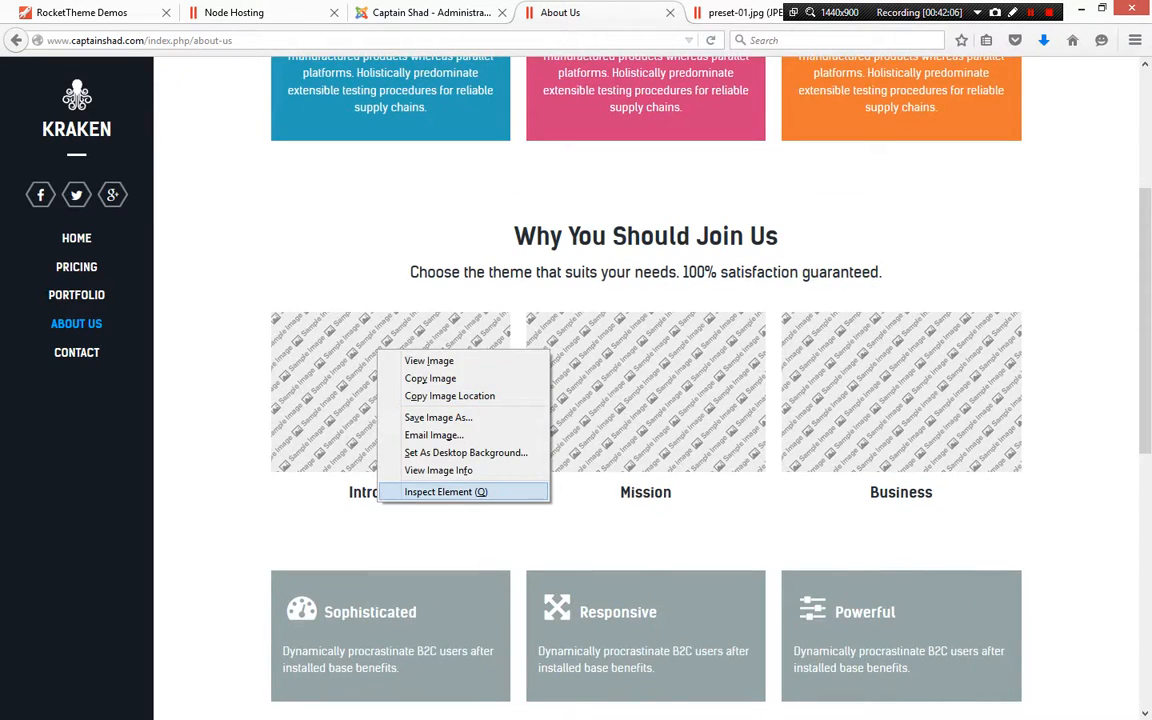
left_click(445, 491)
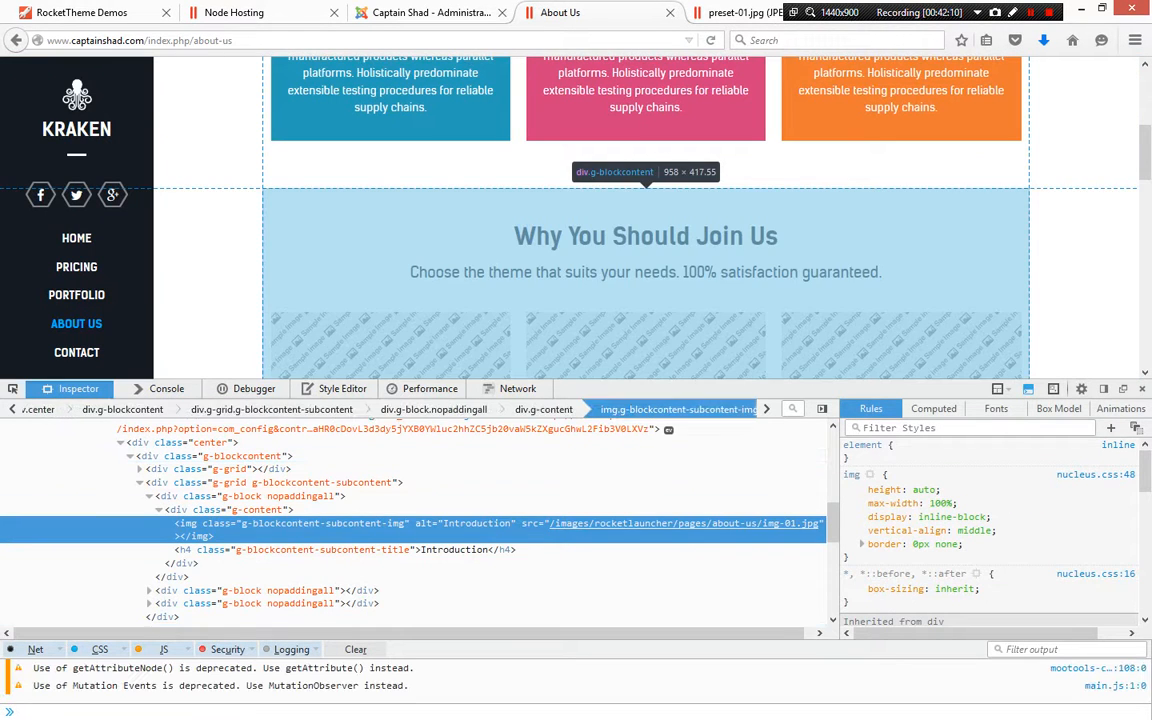
mouse_move(640, 524)
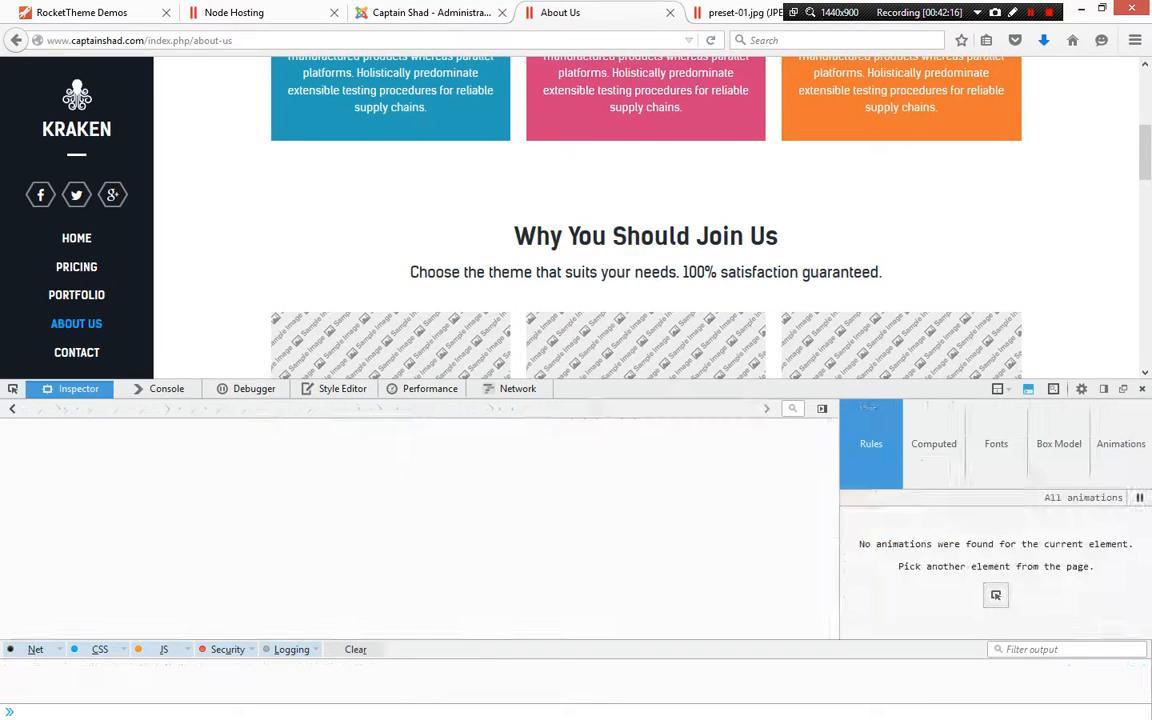
key("F12")
left_click(76, 238)
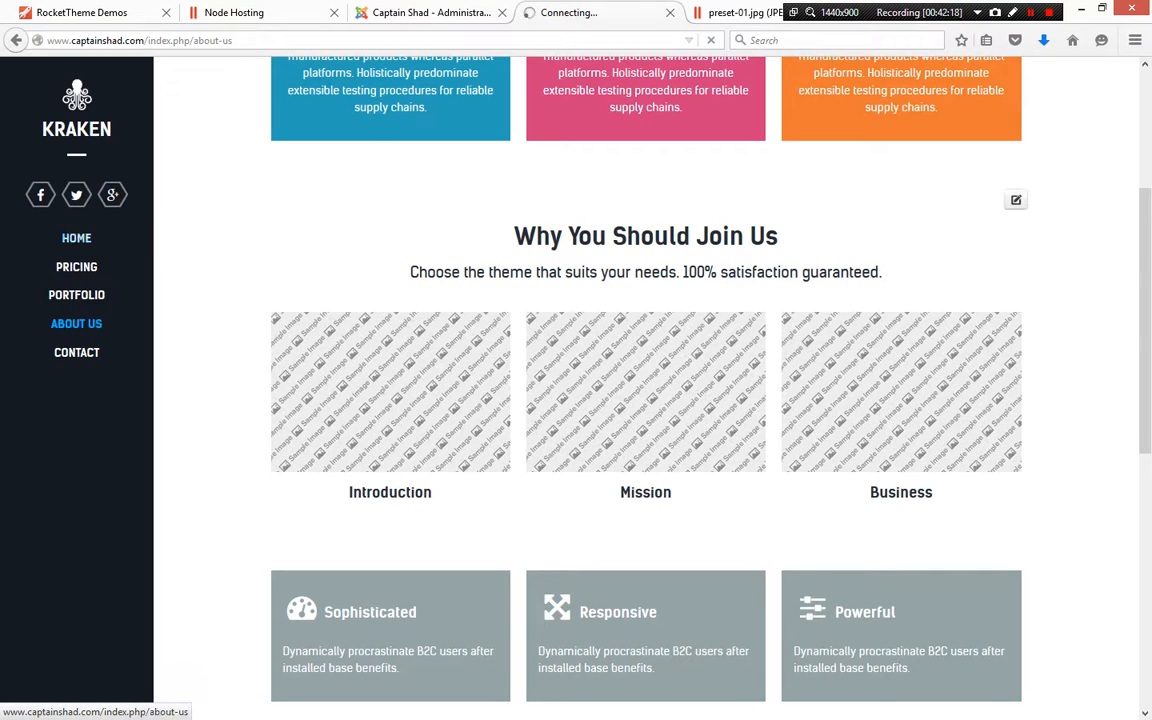
Open the site modules list in the administrator
left_click(450, 12)
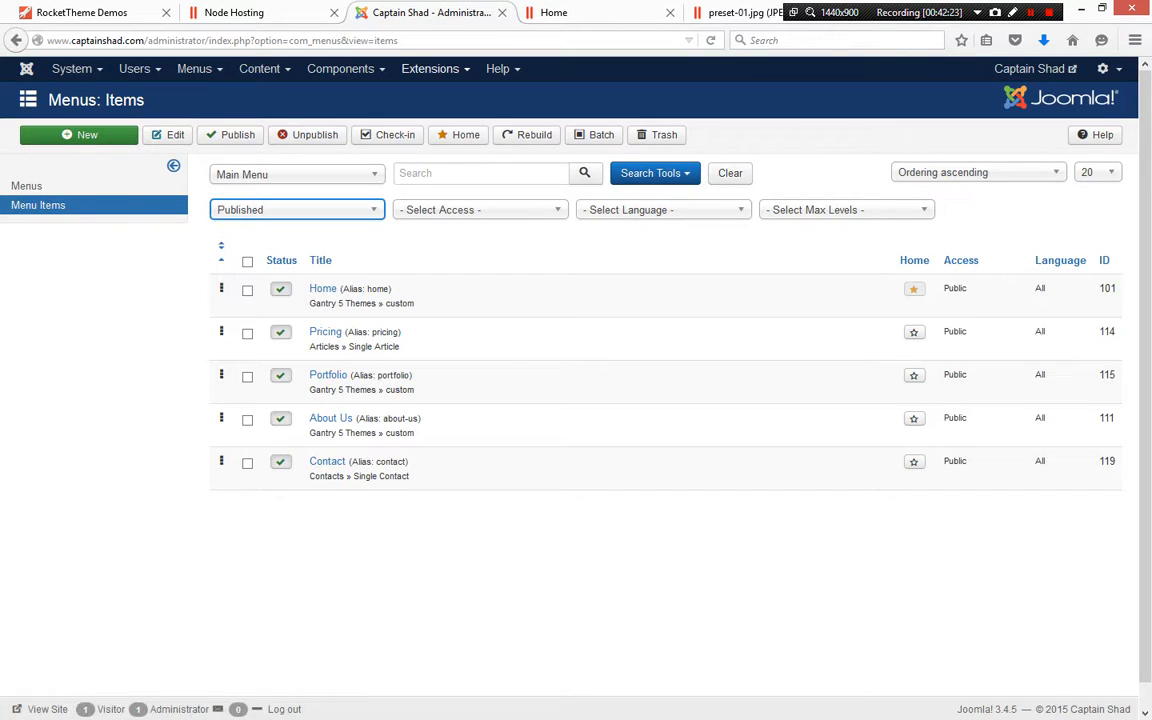
left_click(434, 69)
left_click(430, 131)
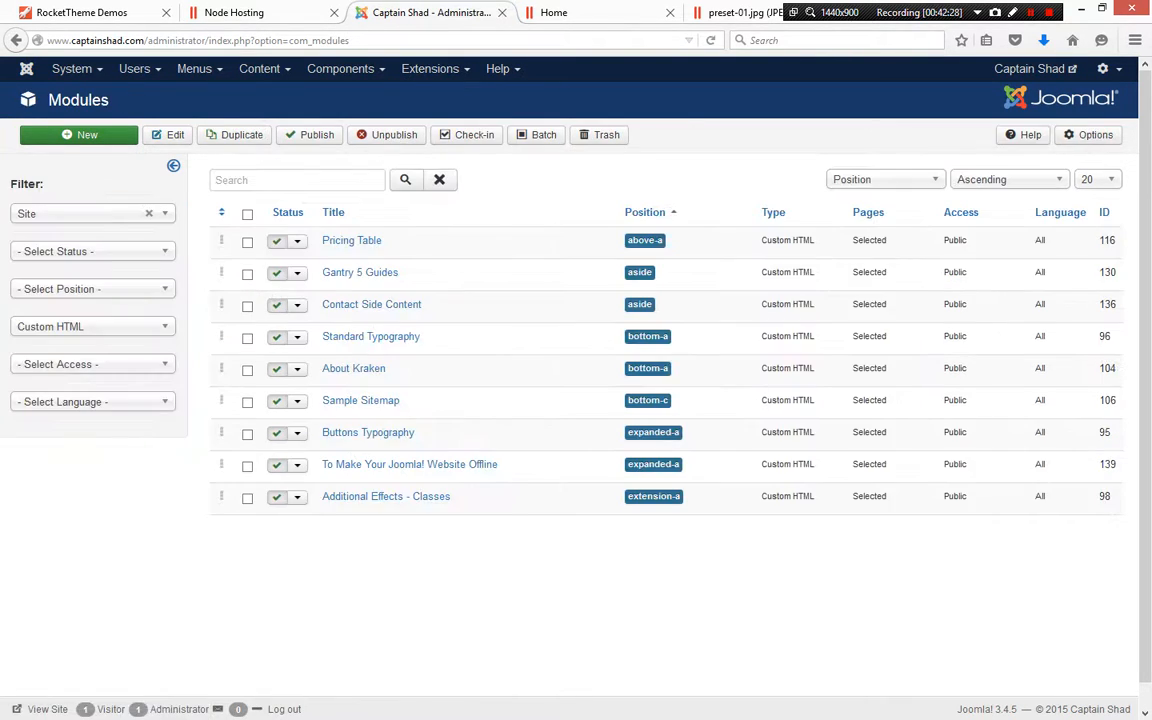
Review the Word notes document listing the Kraken home page modules
key("alt+Tab")
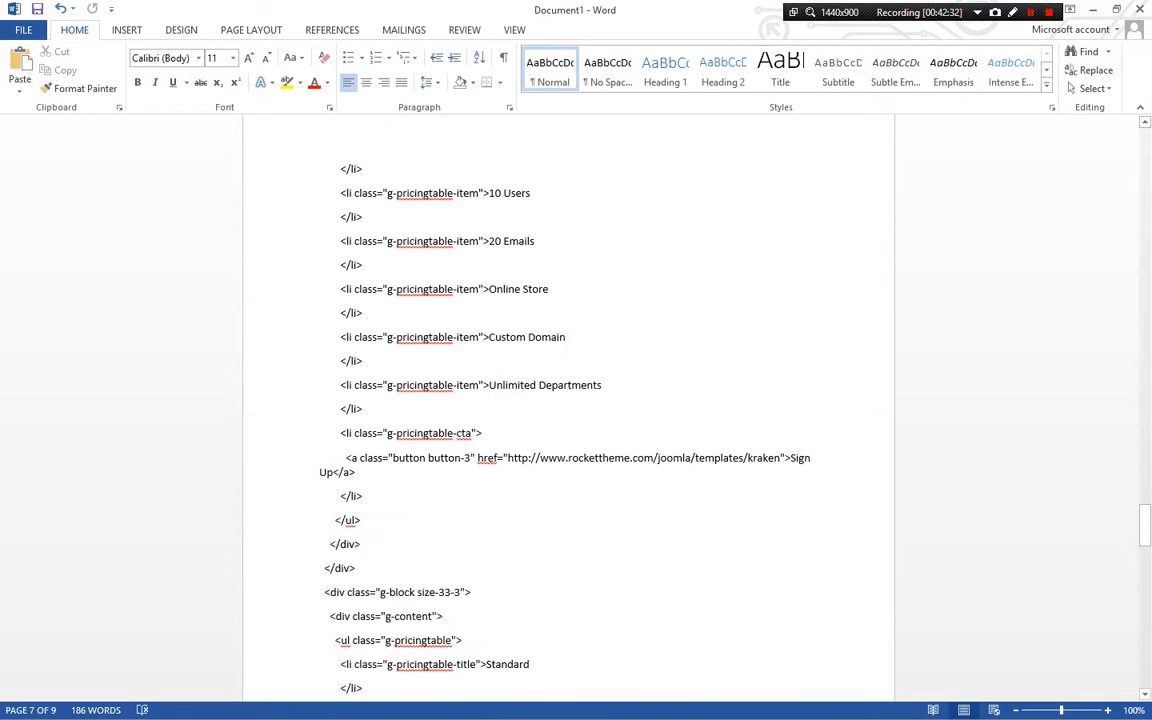
scroll(568, 408, "up", 7)
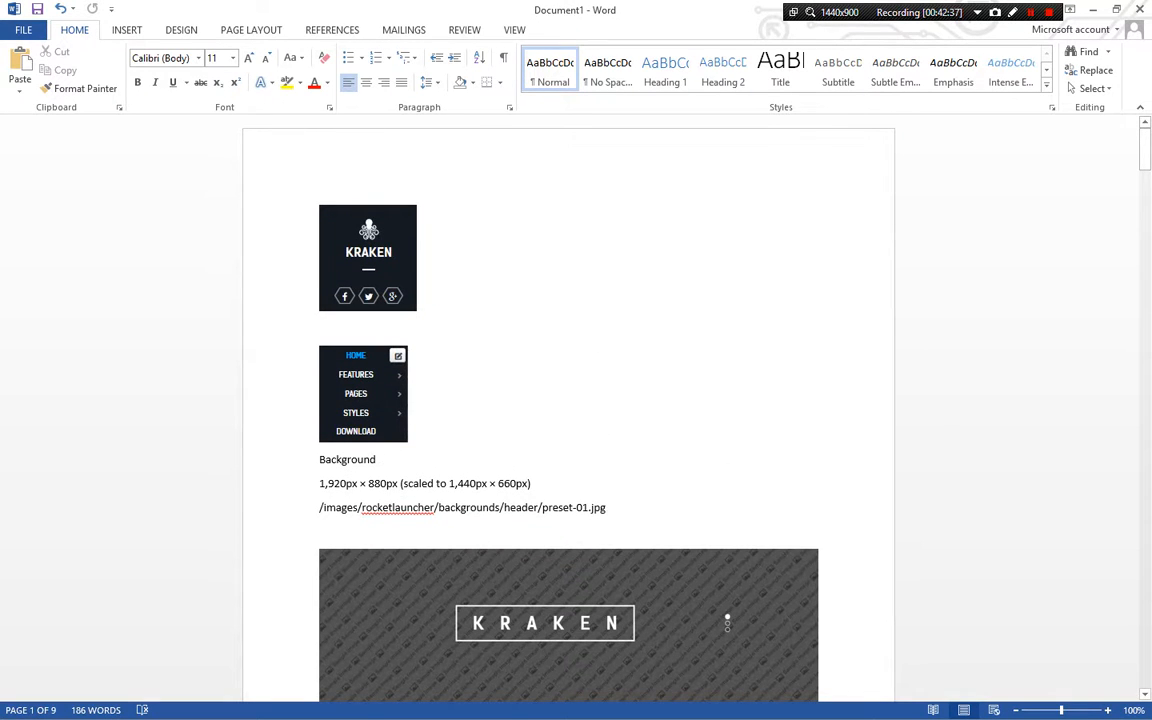
scroll(568, 408, "down", 5)
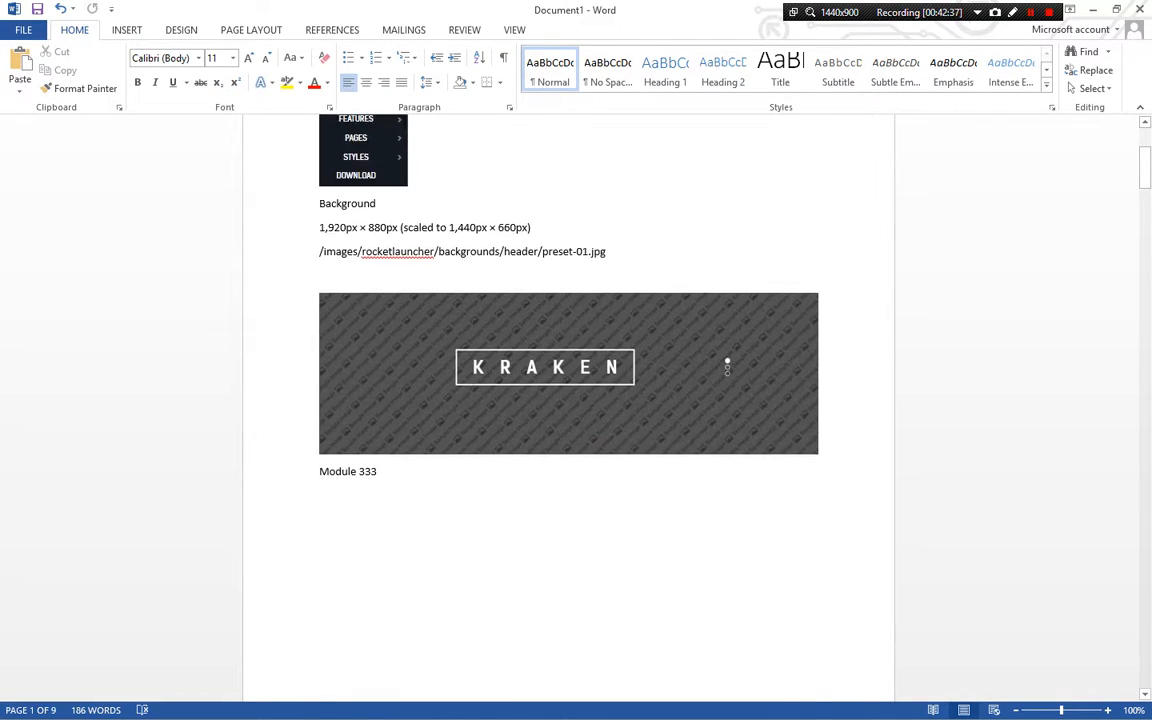
scroll(727, 366, "down", 10)
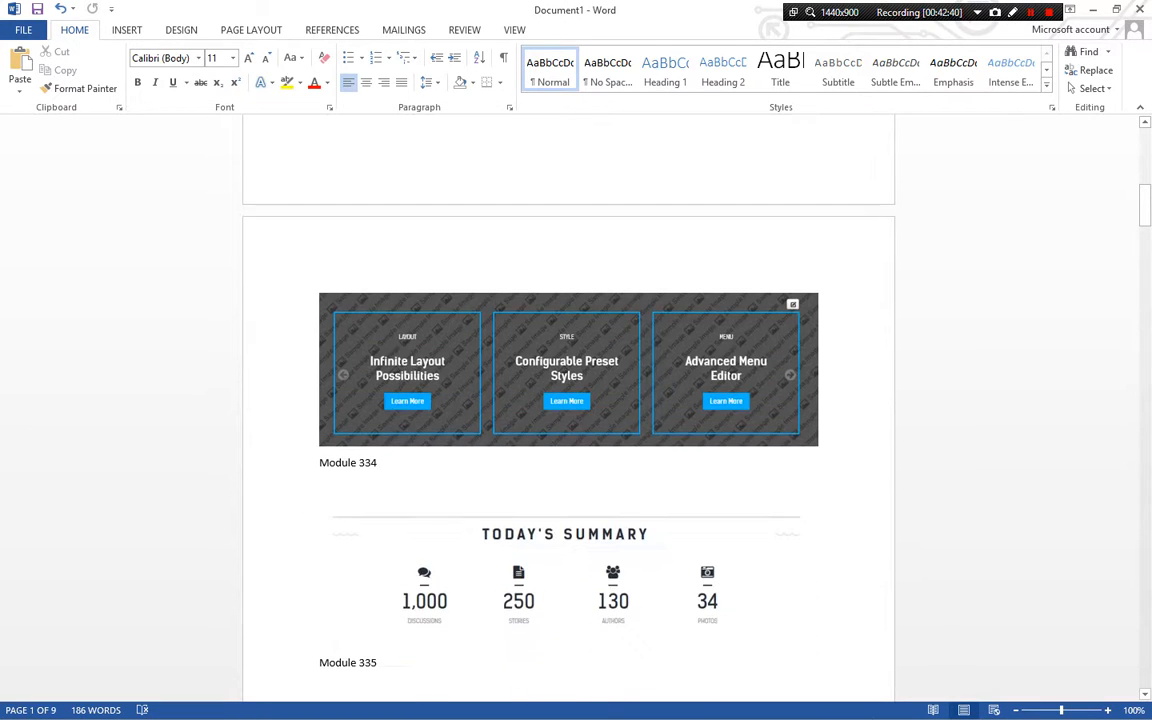
scroll(568, 408, "down", 12)
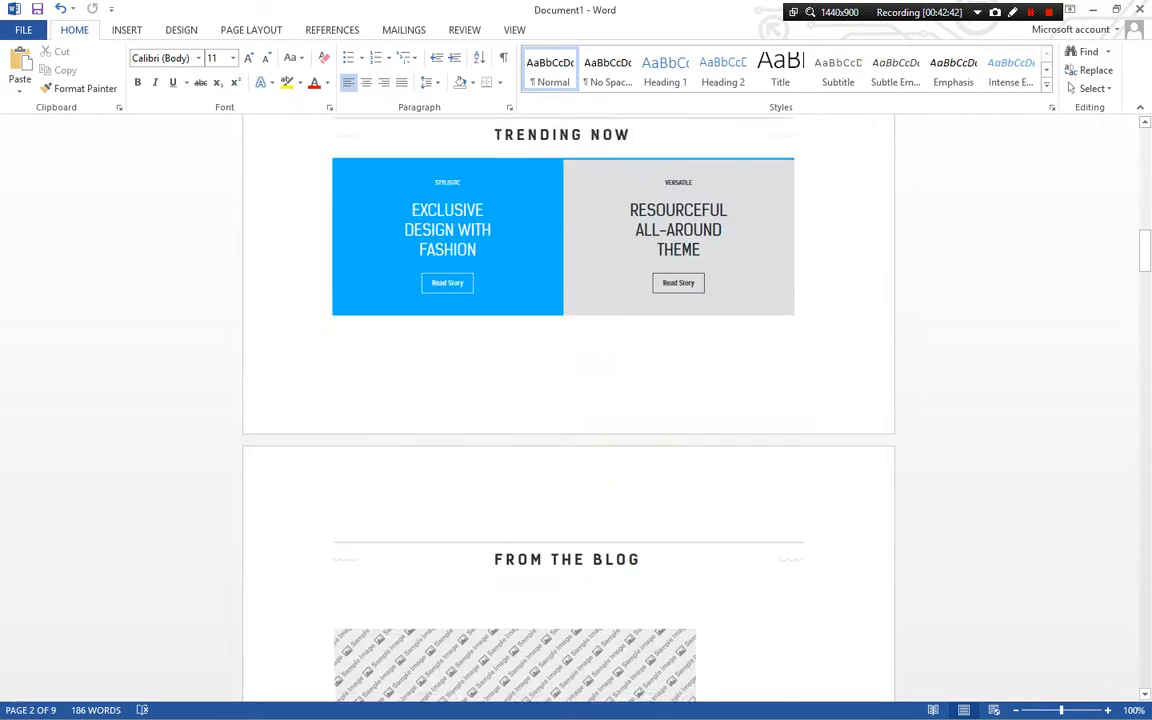
scroll(568, 408, "down", 1)
scroll(568, 408, "down", 20)
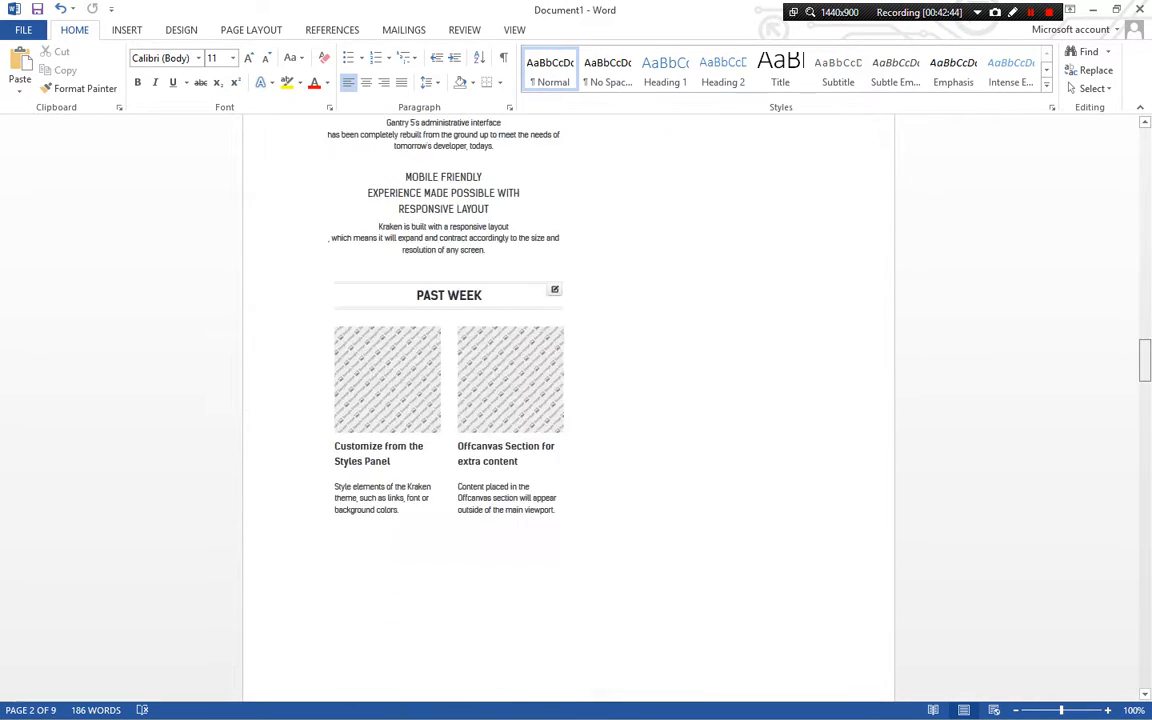
key("alt+Tab")
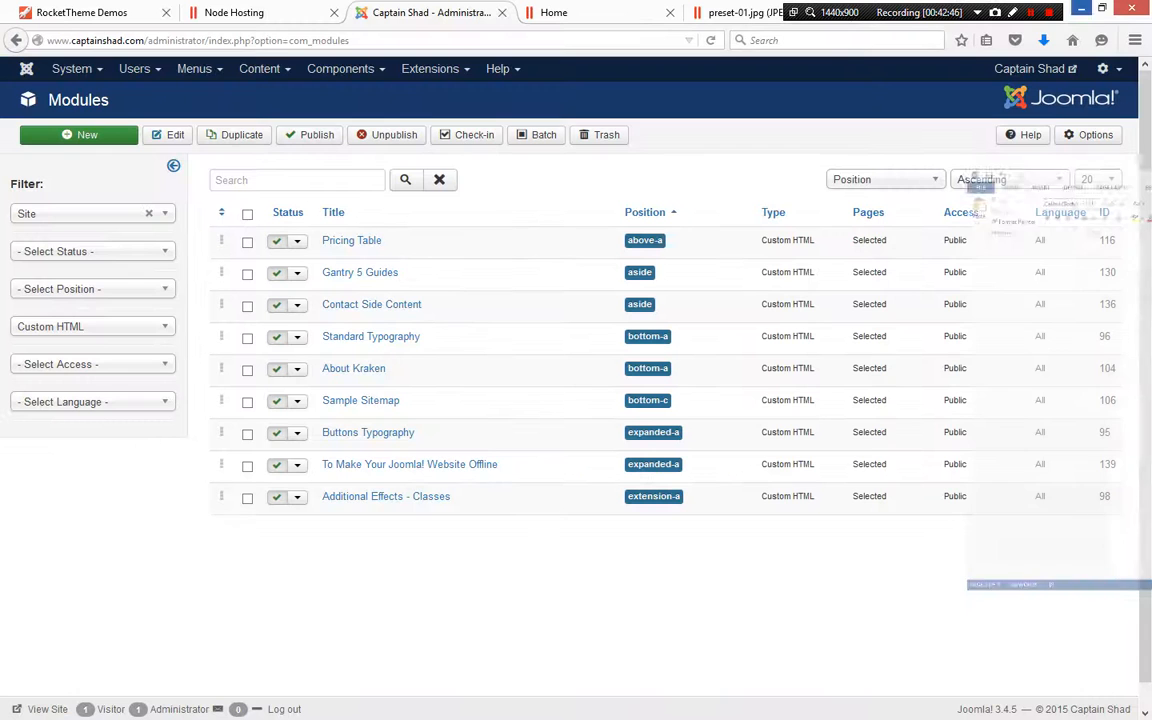
left_click(430, 68)
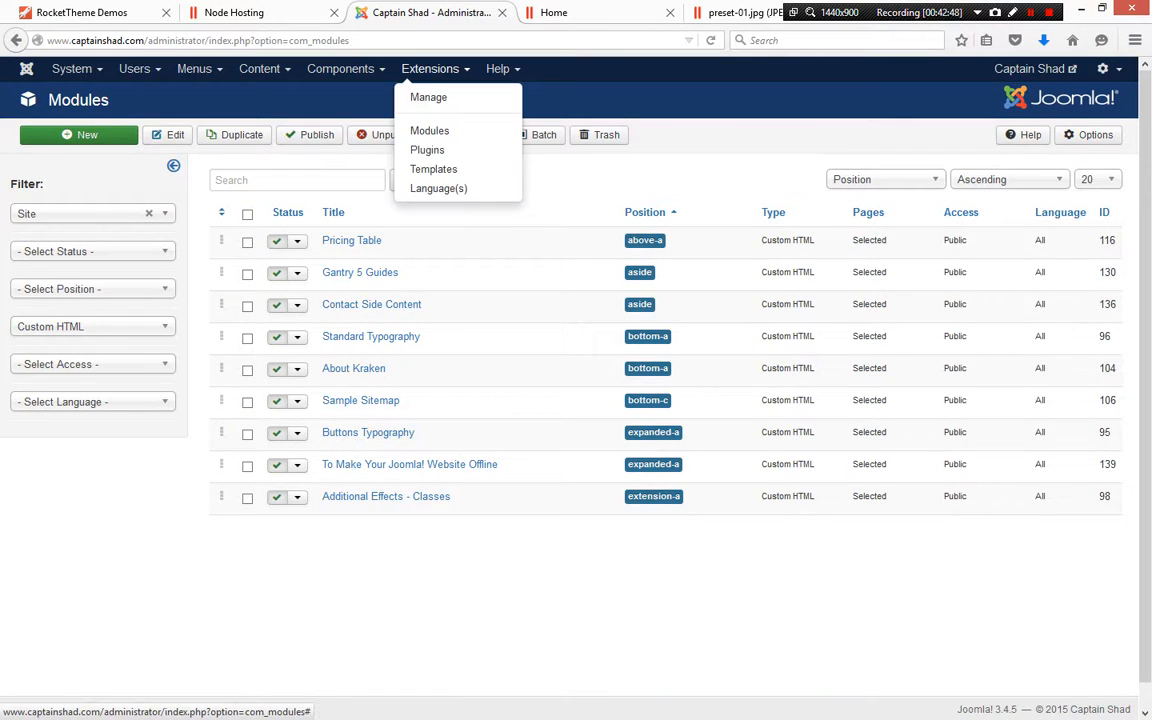
left_click(430, 131)
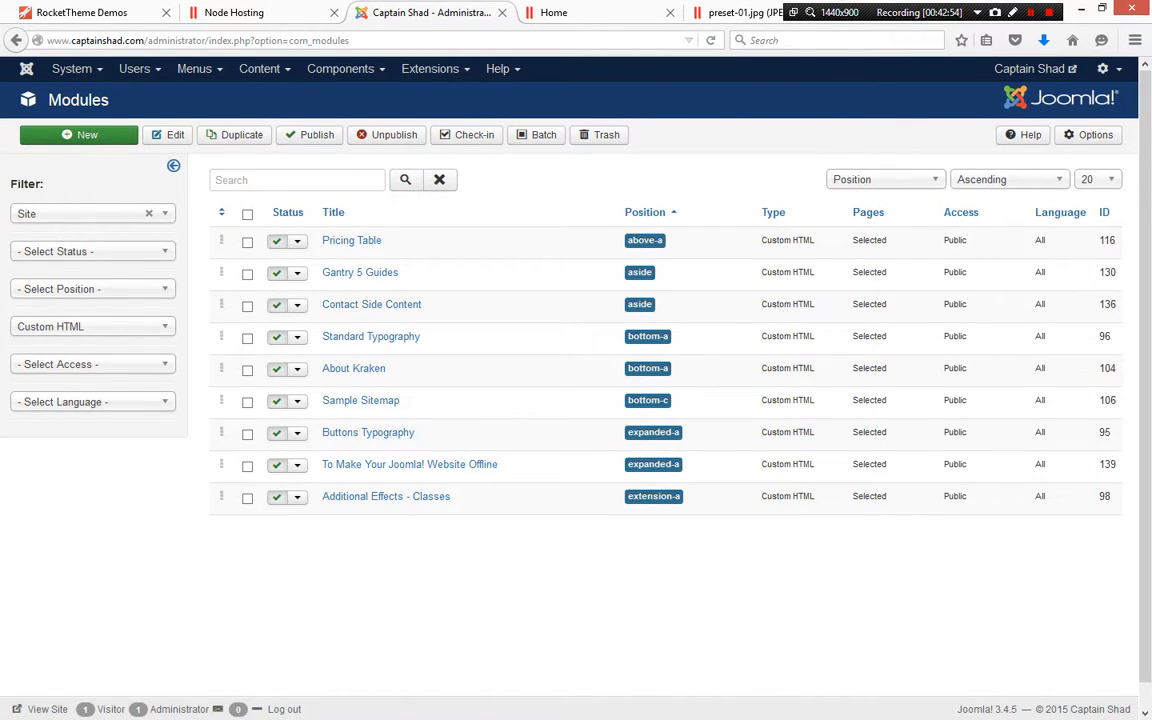
left_click(235, 13)
left_click(430, 13)
Open the front-end module settings for the FP MainBar module in the From the Blog section, then cancel
left_click(615, 10)
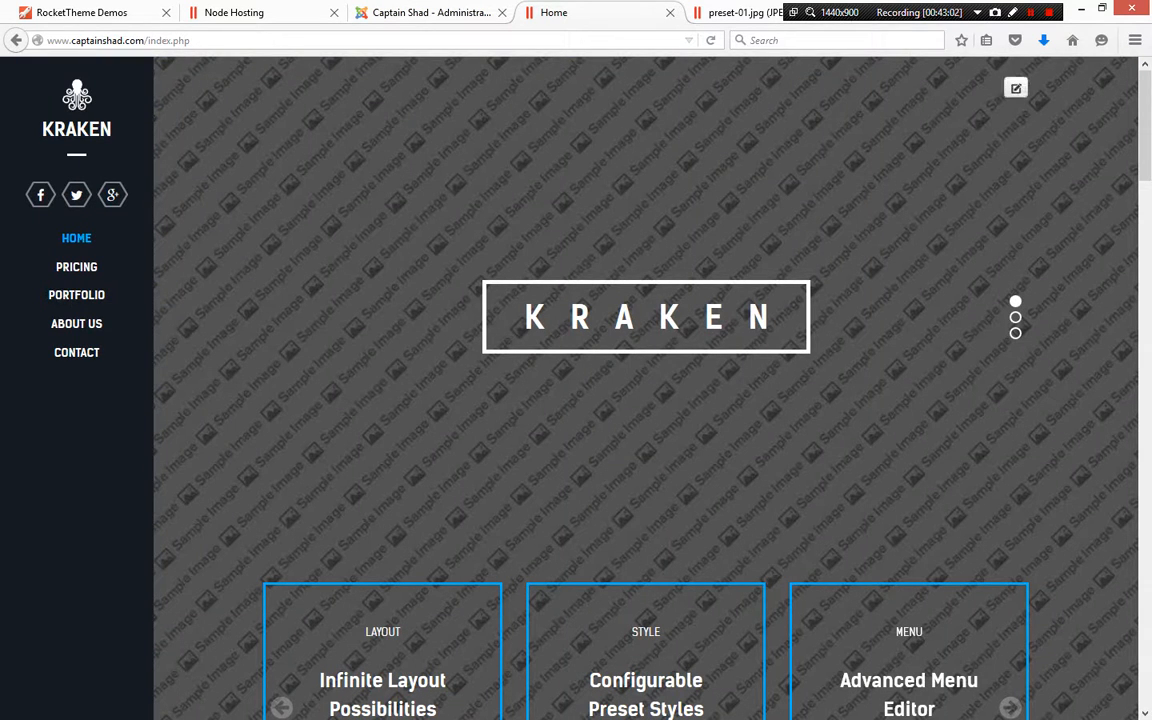
scroll(645, 390, "down", 10)
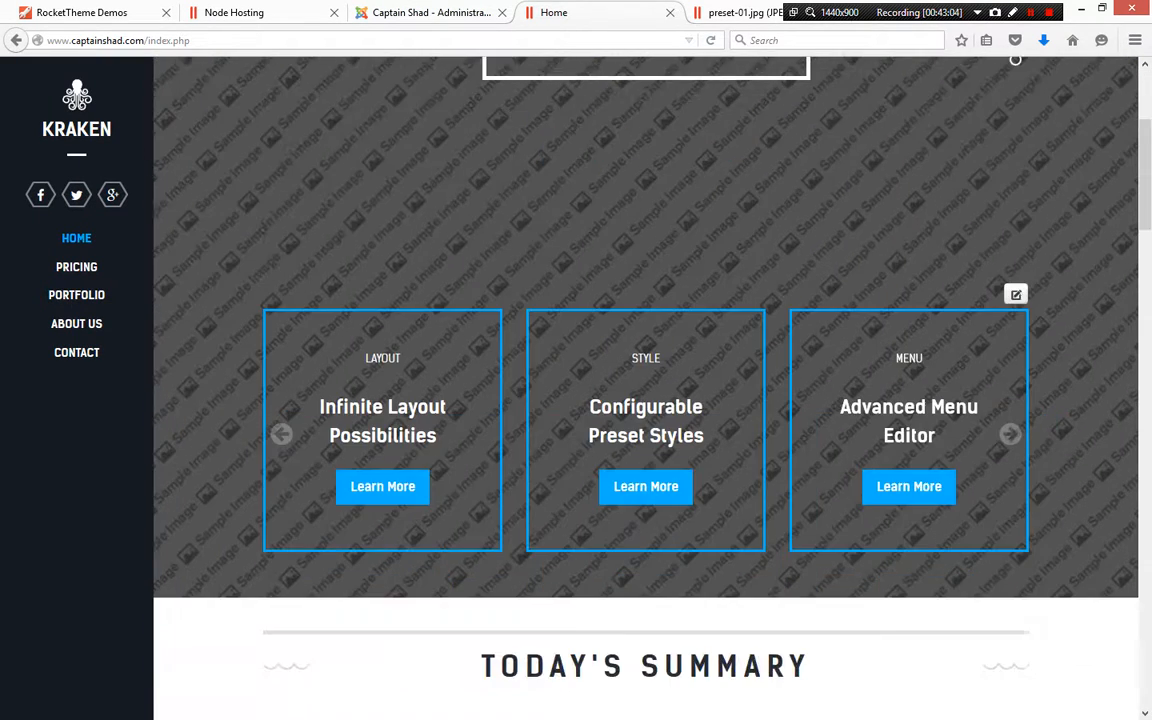
scroll(645, 390, "down", 4)
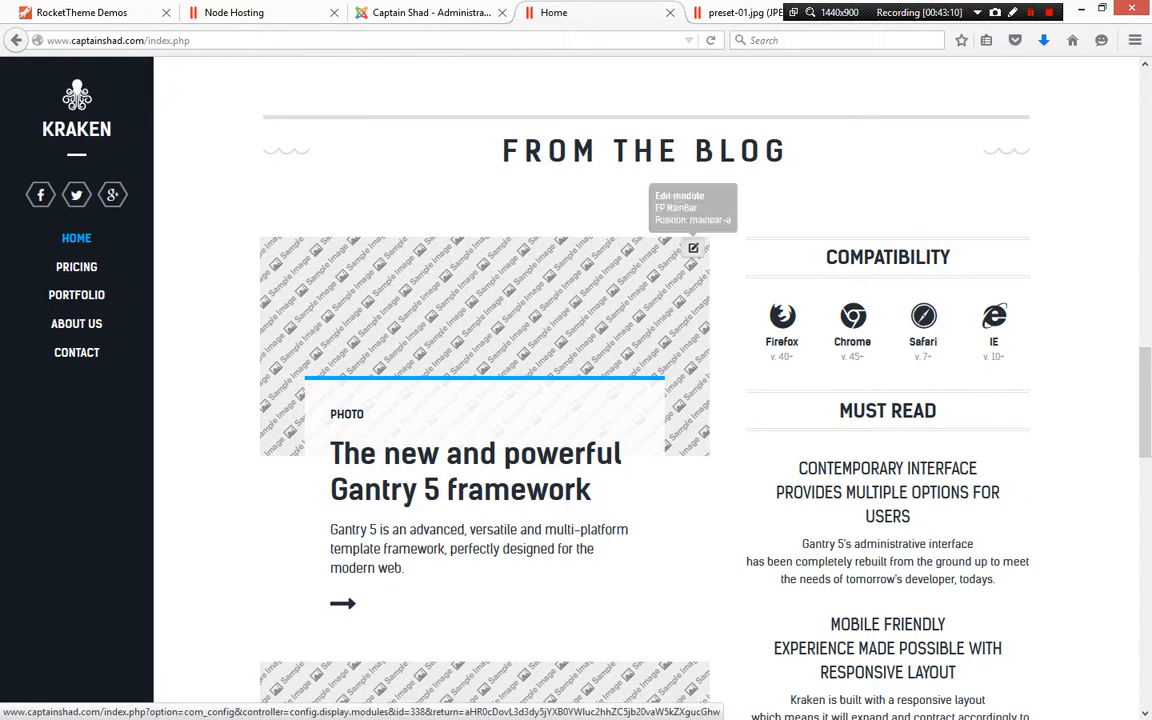
left_click(693, 248)
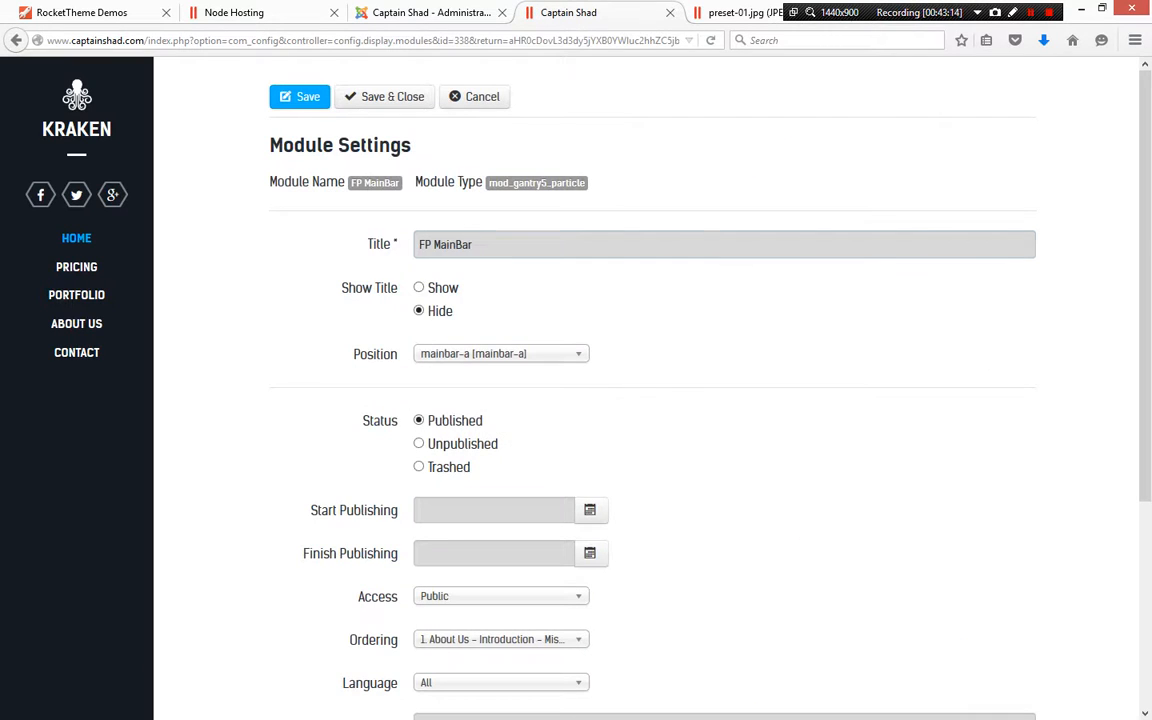
scroll(693, 248, "down", 5)
scroll(693, 248, "up", 5)
left_click(475, 97)
left_click(431, 13)
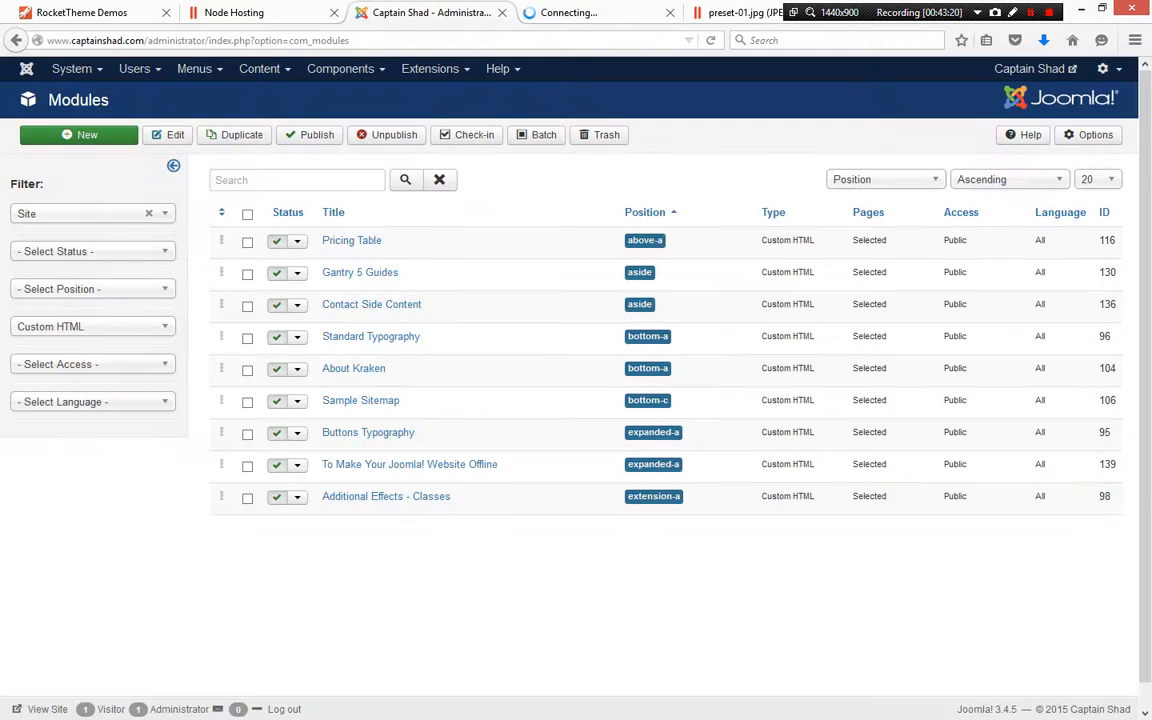
Clear the Custom HTML type filter from the site modules list
left_click(92, 327)
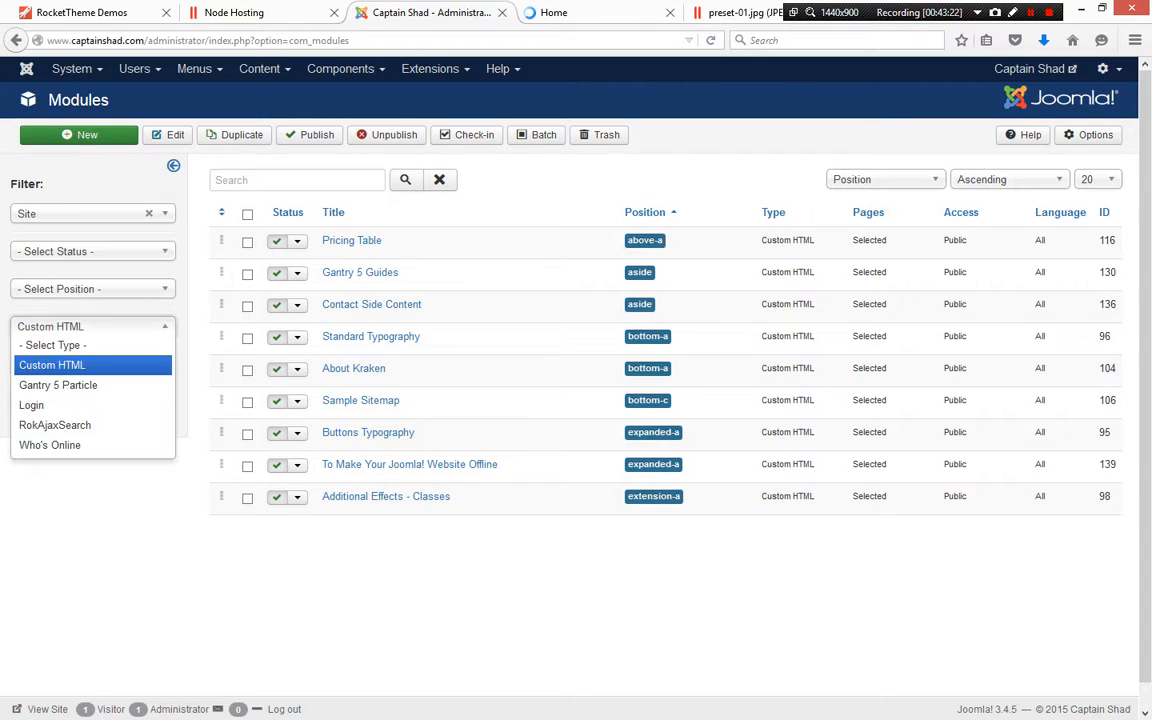
left_click(92, 327)
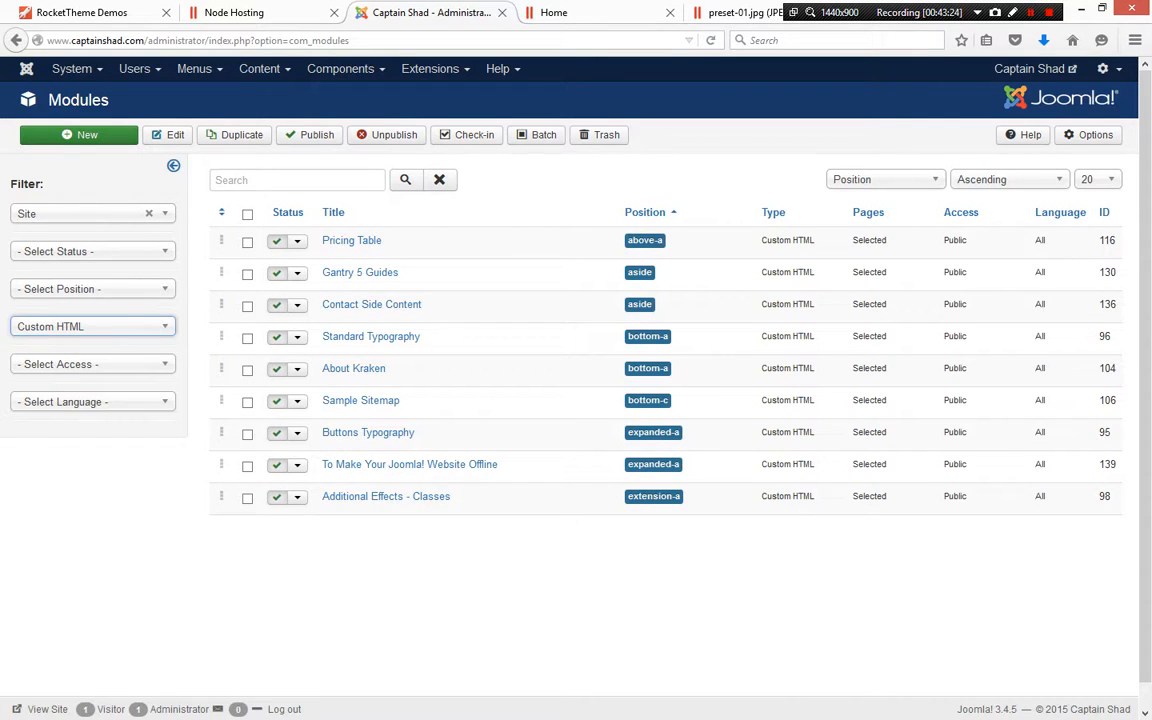
left_click(92, 327)
left_click(60, 345)
Examine the From the Blog section on the front-end home page
left_click(554, 13)
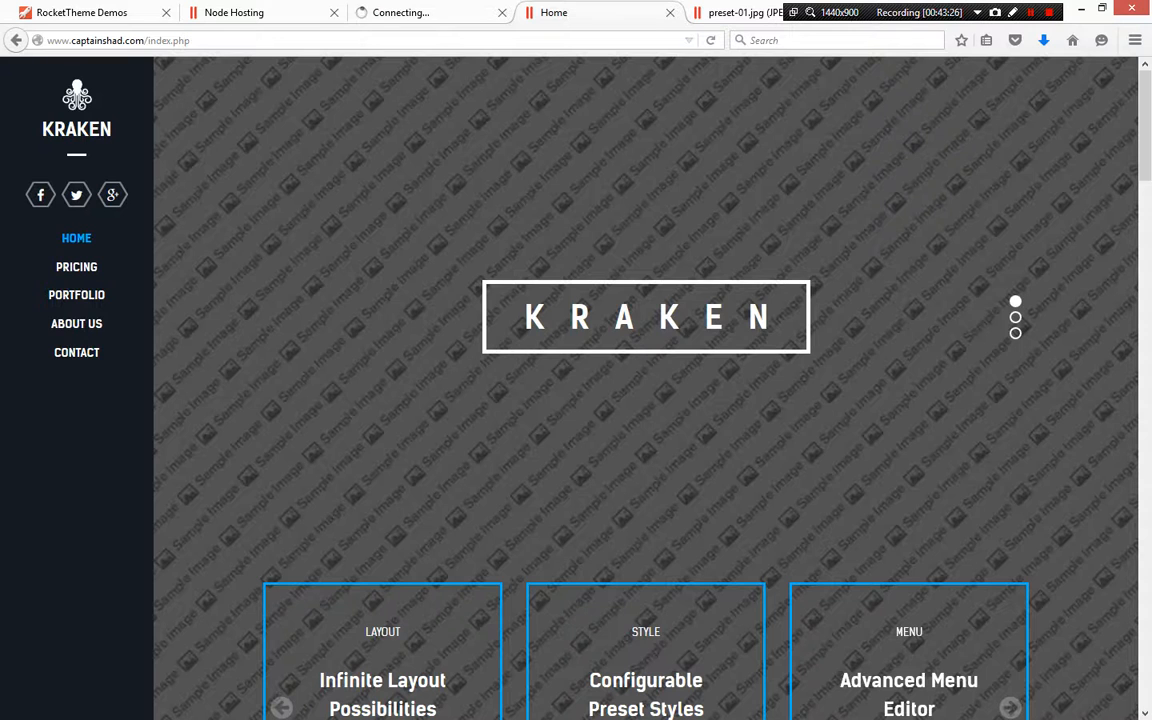
scroll(645, 388, "down", 15)
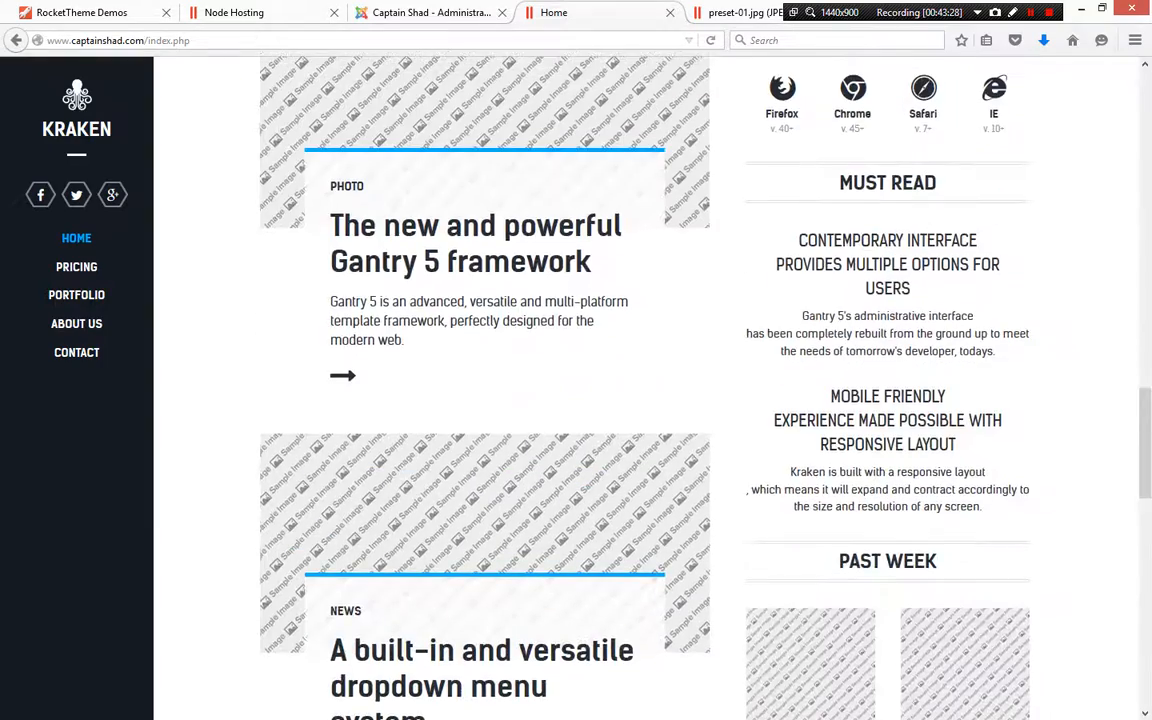
scroll(645, 388, "up", 4)
scroll(693, 386, "up", 5)
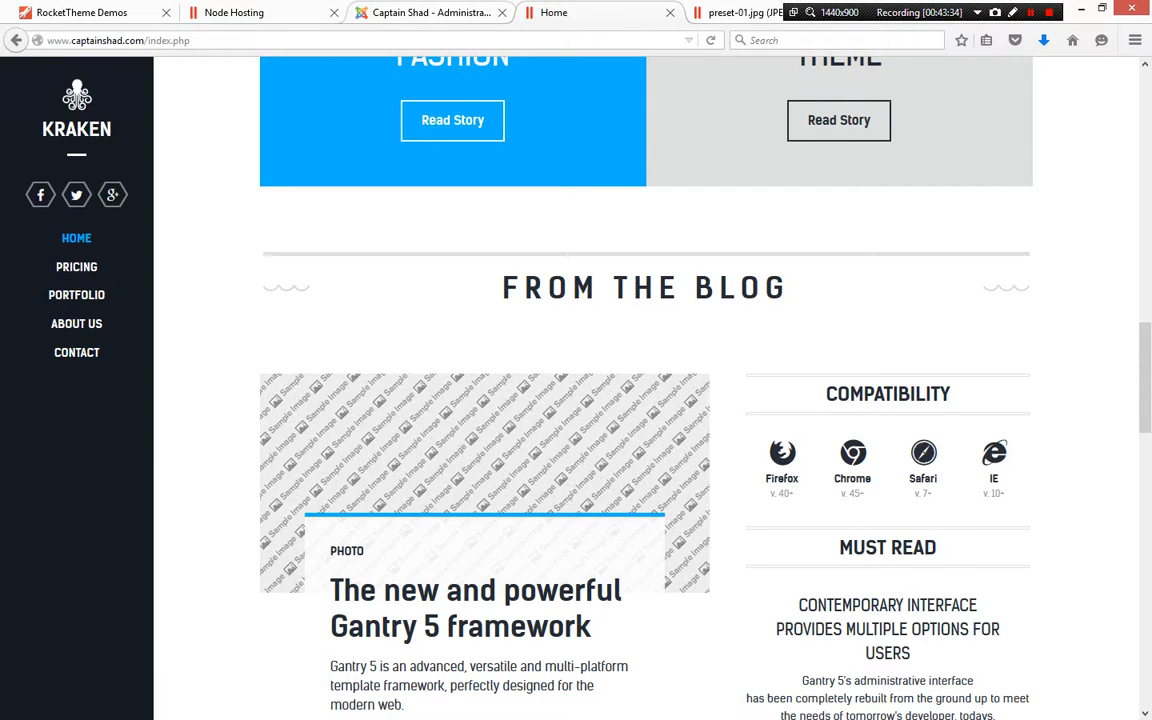
left_click(434, 13)
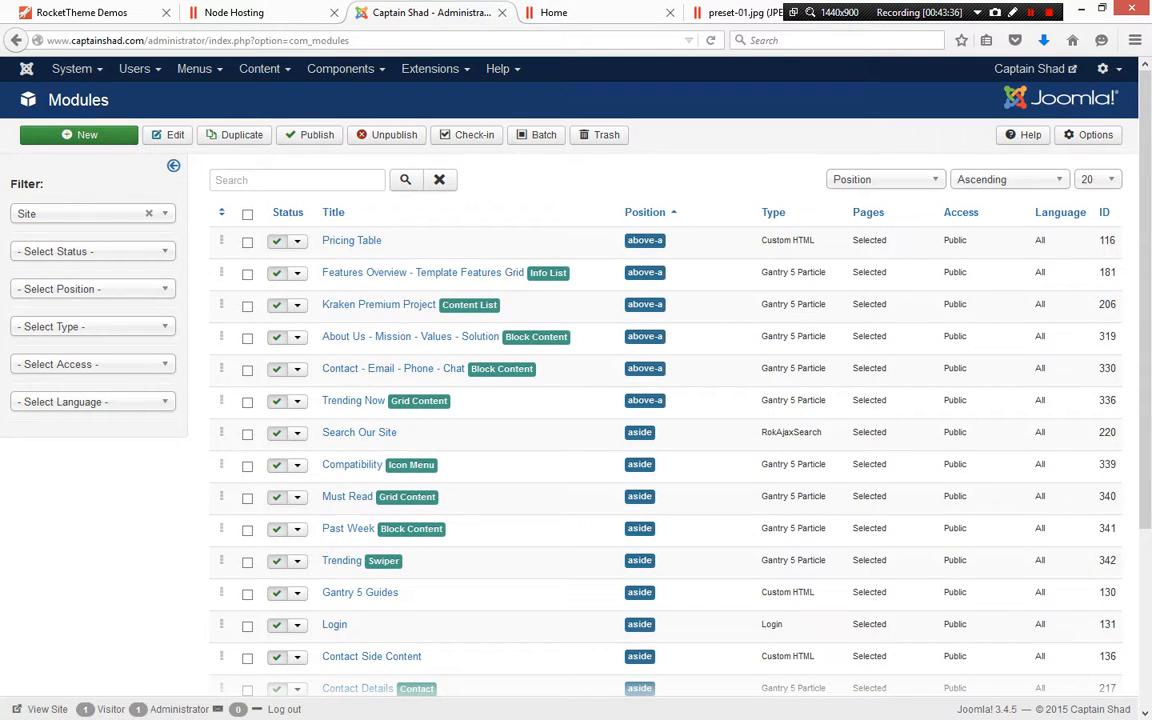
Sort the modules by ID descending and open the FP MainBar module's Grid Content particle settings
left_click(1104, 213)
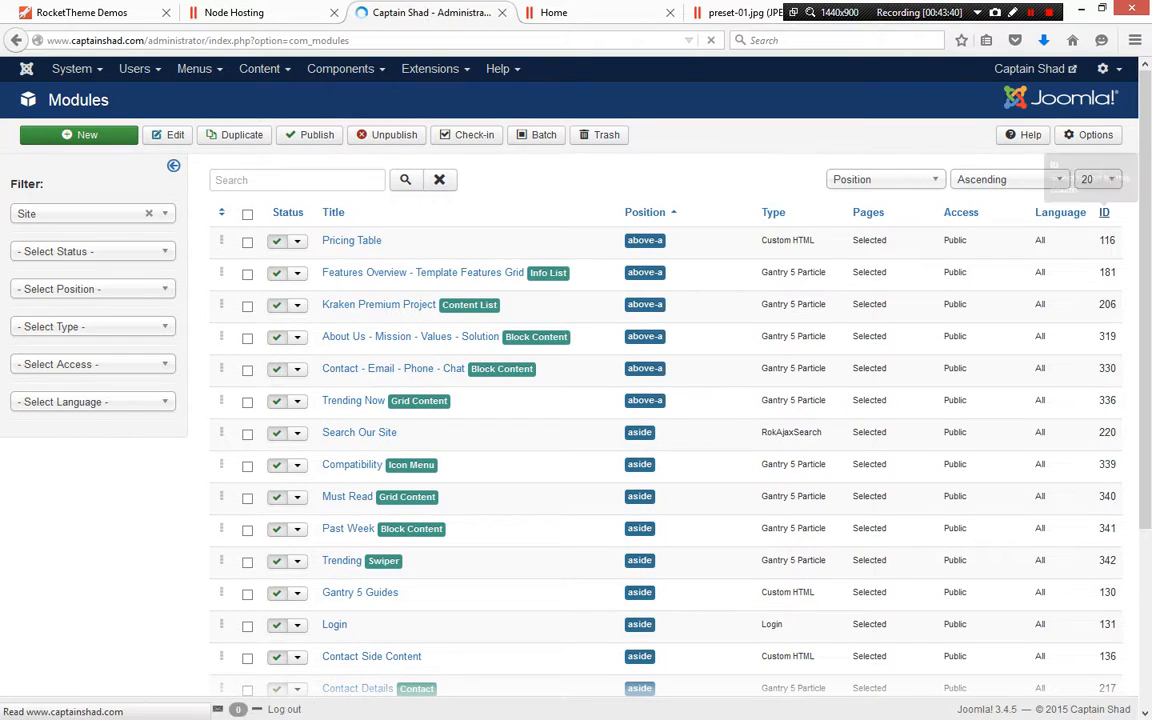
left_click(1102, 213)
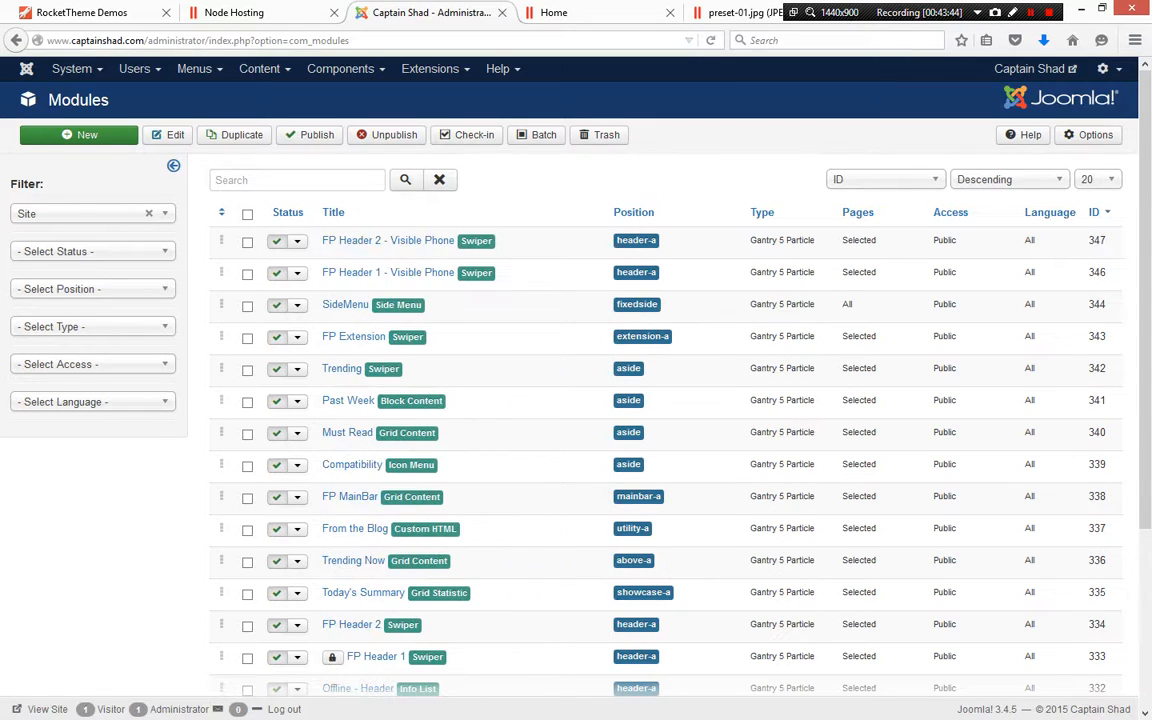
left_click(349, 496)
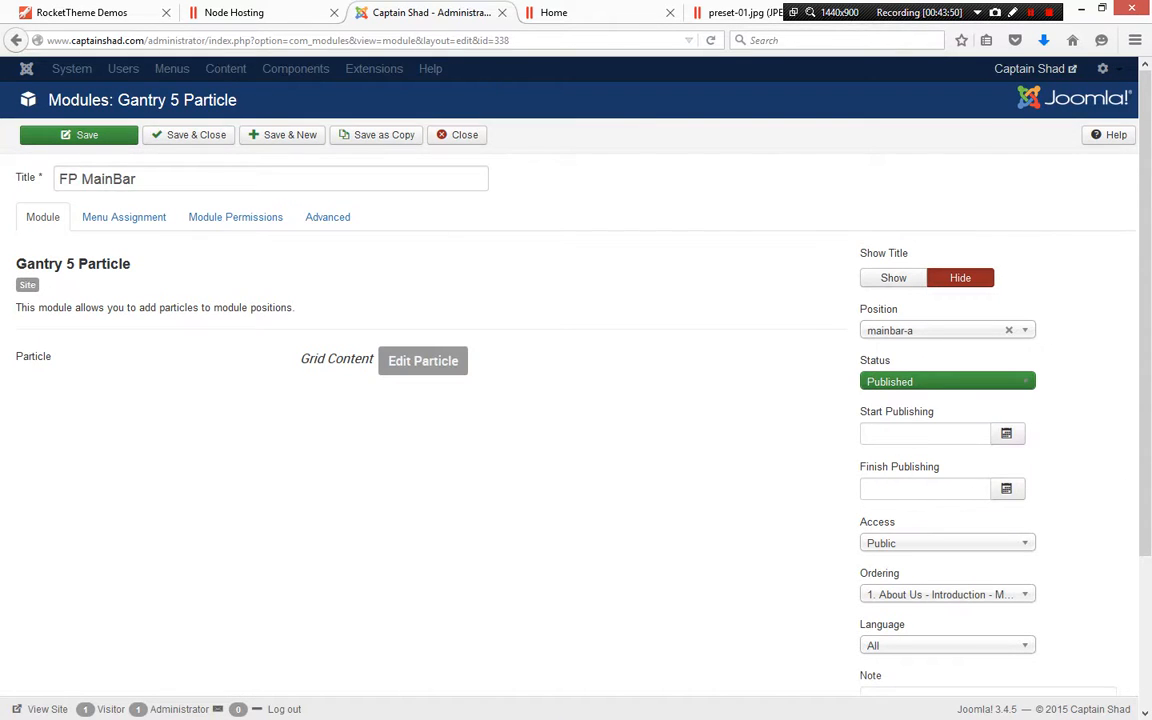
left_click(423, 361)
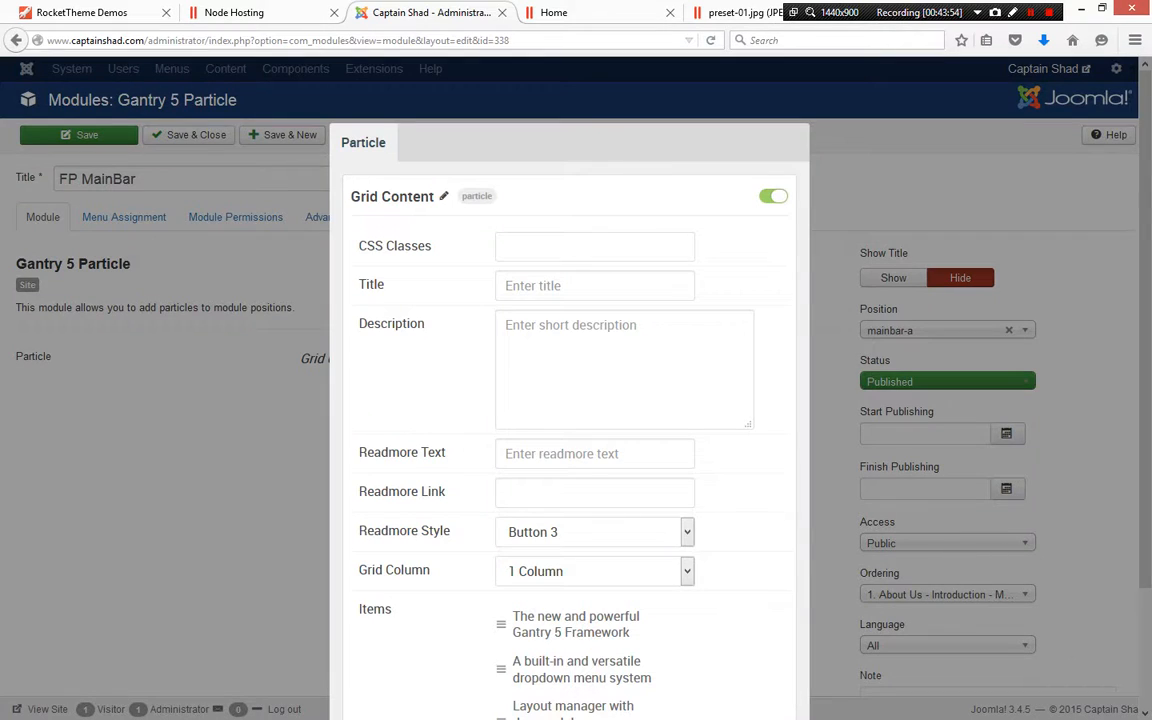
scroll(404, 390, "down", 3)
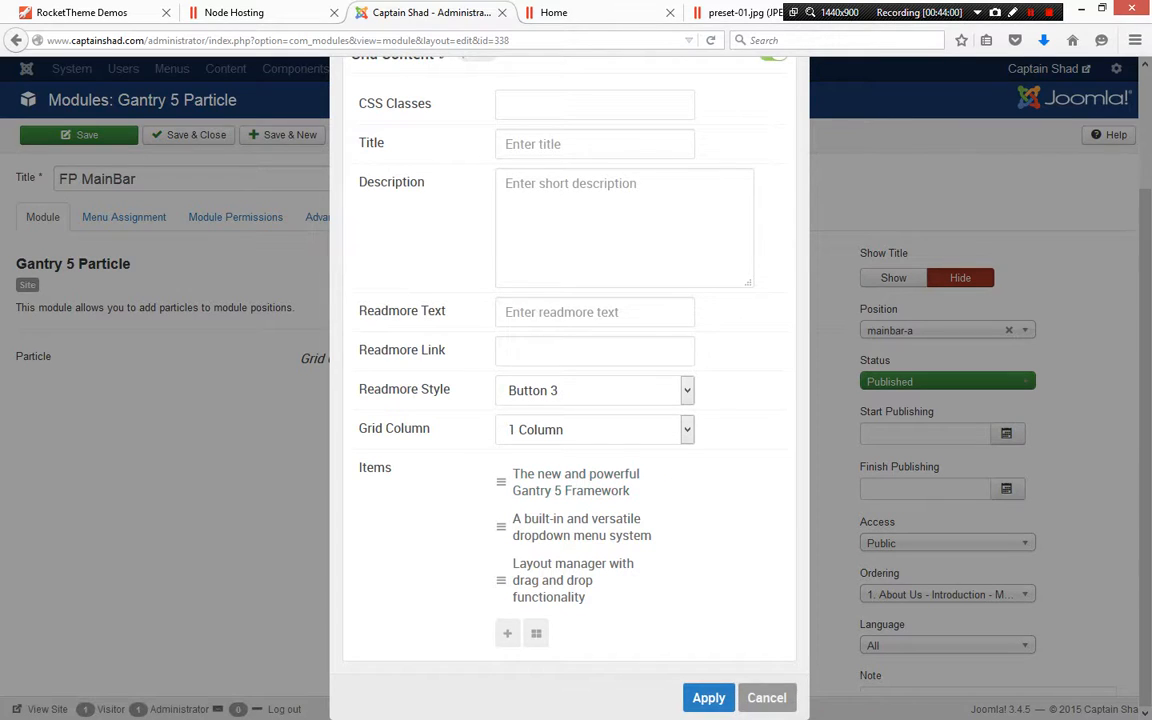
Open the grid item "The new and powerful Gantry 5 Framework" for editing
left_click(603, 12)
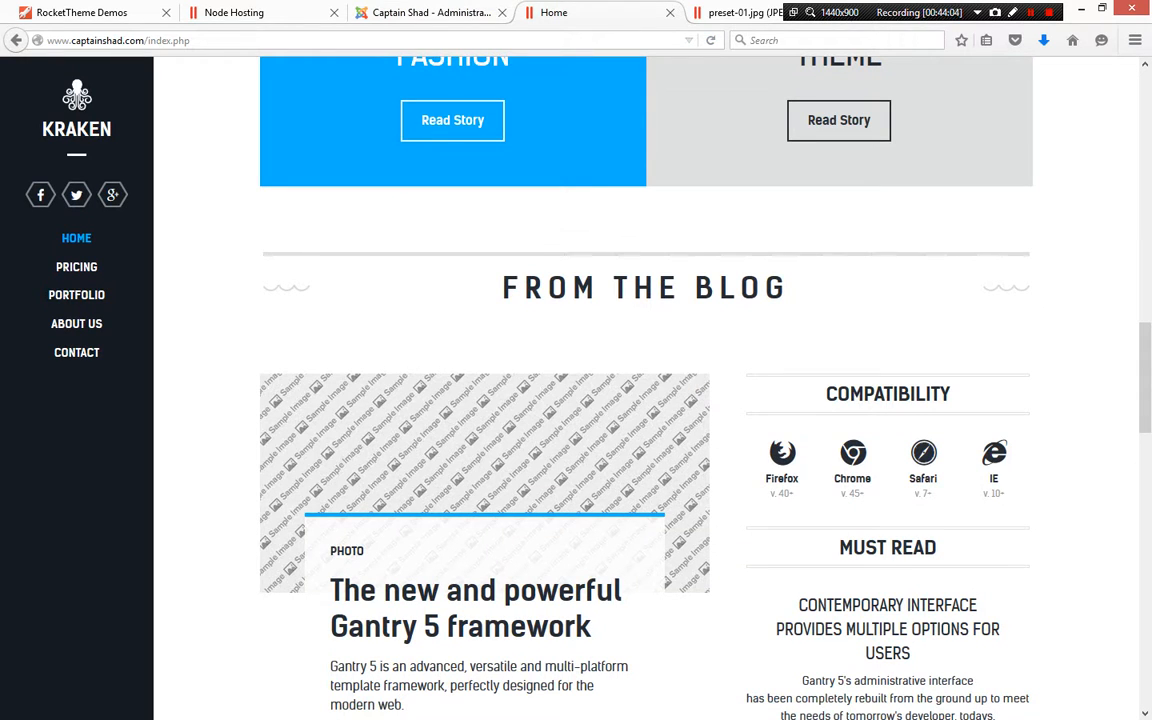
left_click(430, 12)
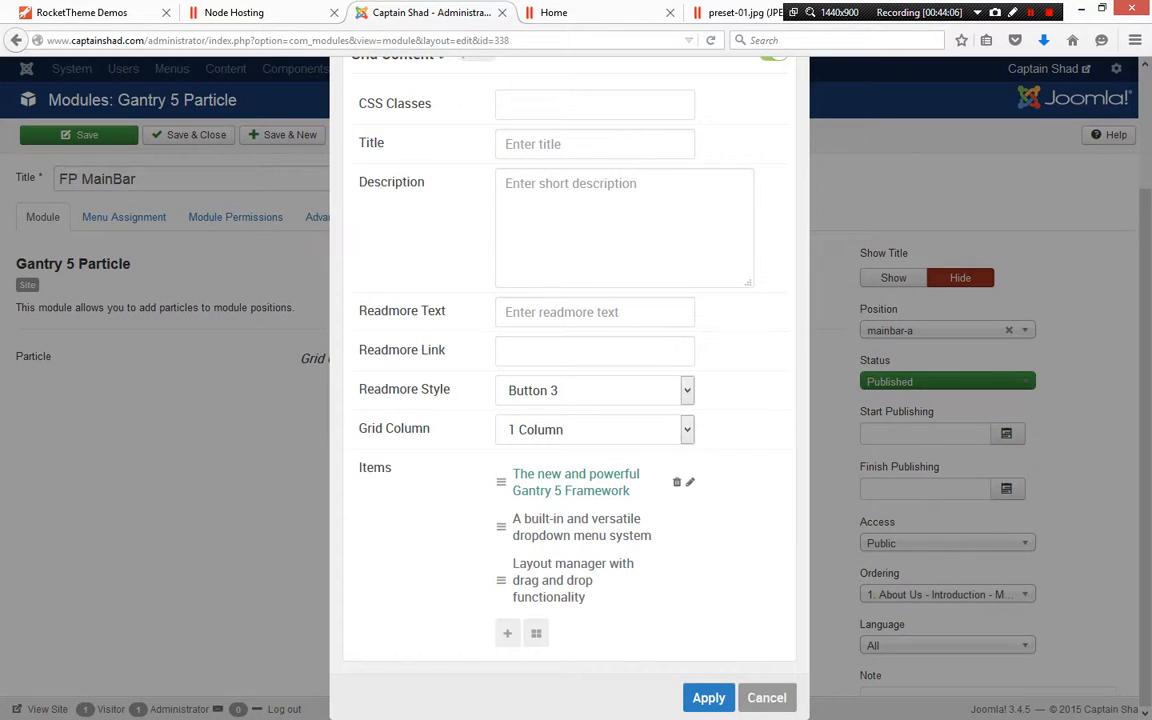
left_click(690, 482)
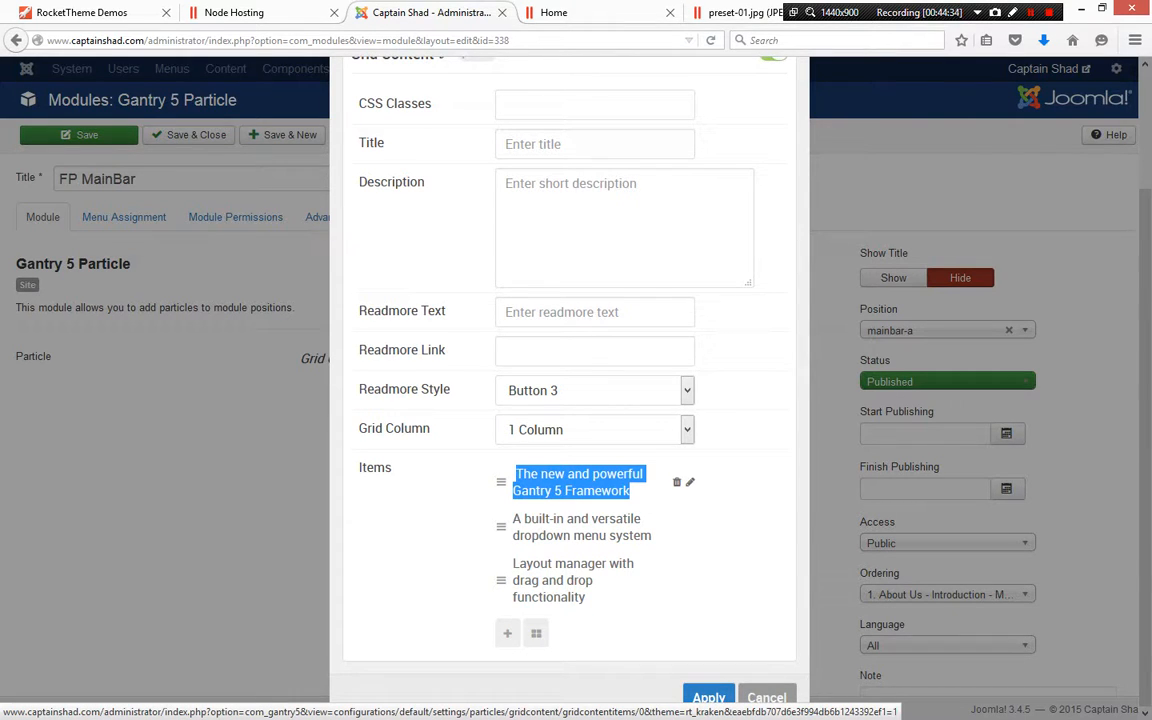
left_click(738, 492)
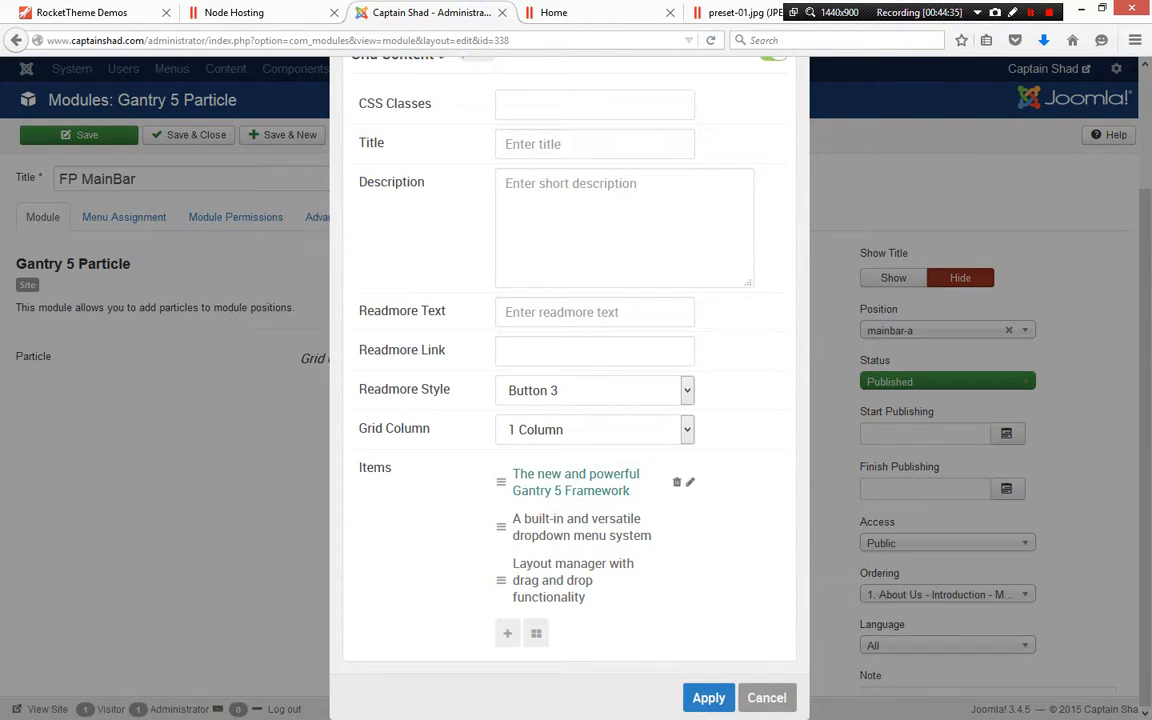
left_click(690, 482)
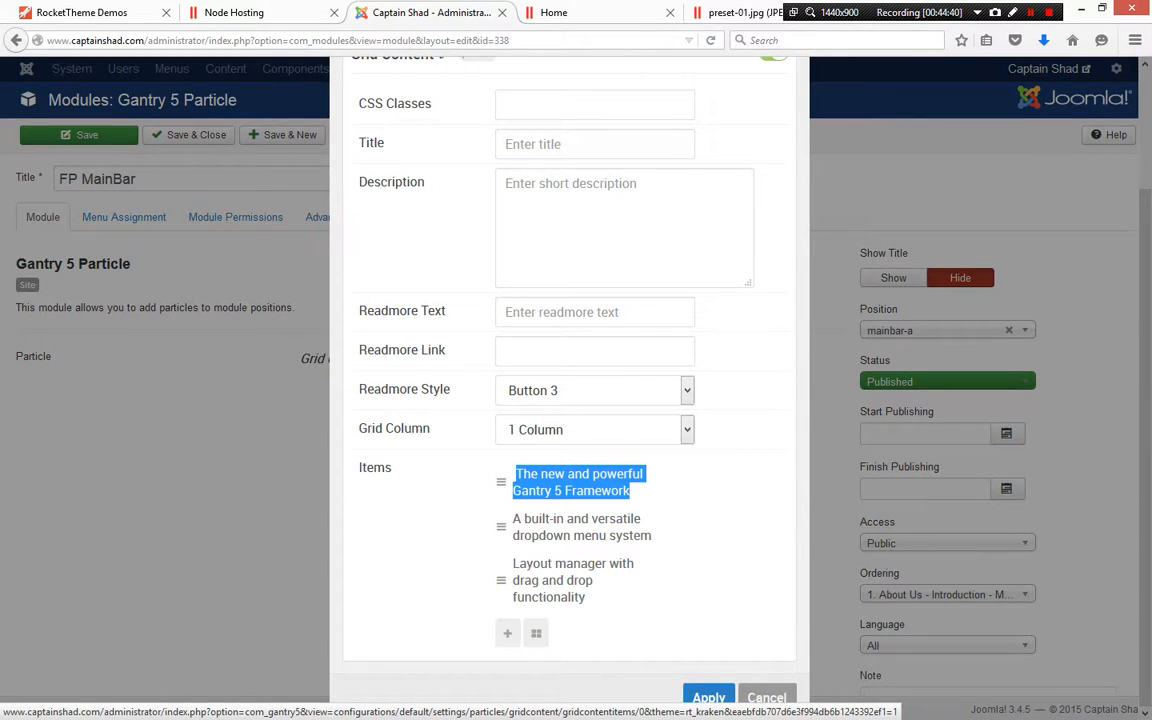
scroll(570, 385, "up", 2)
scroll(570, 385, "down", 2)
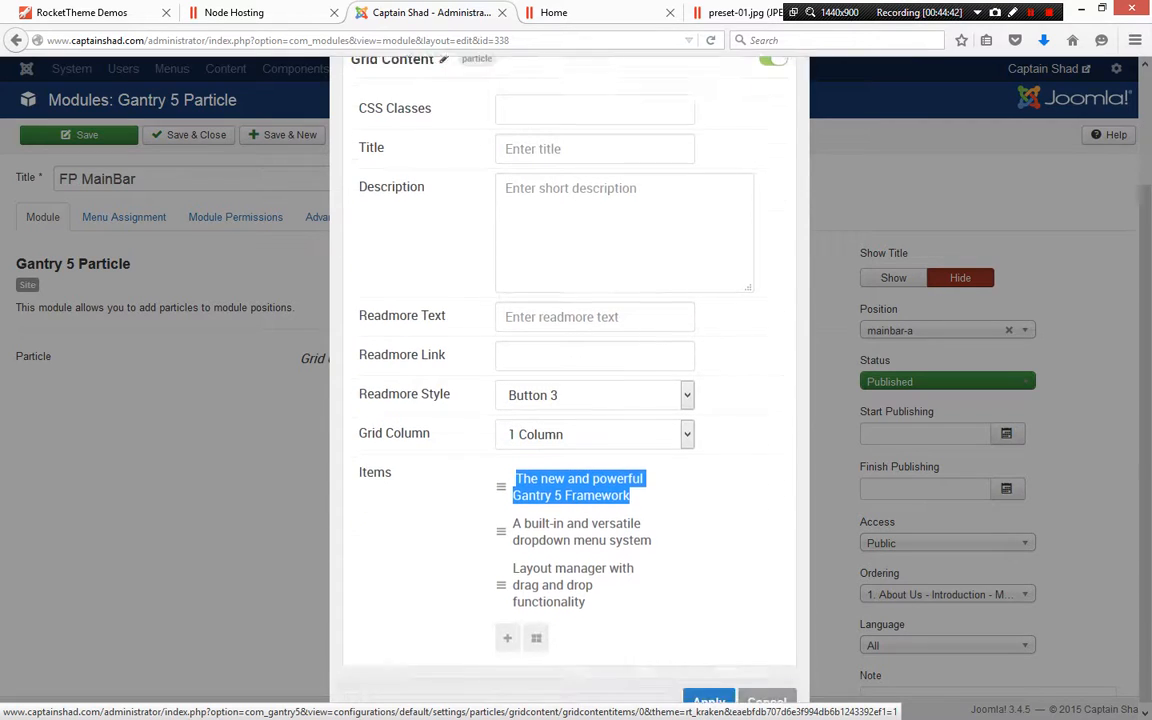
scroll(570, 385, "up", 2)
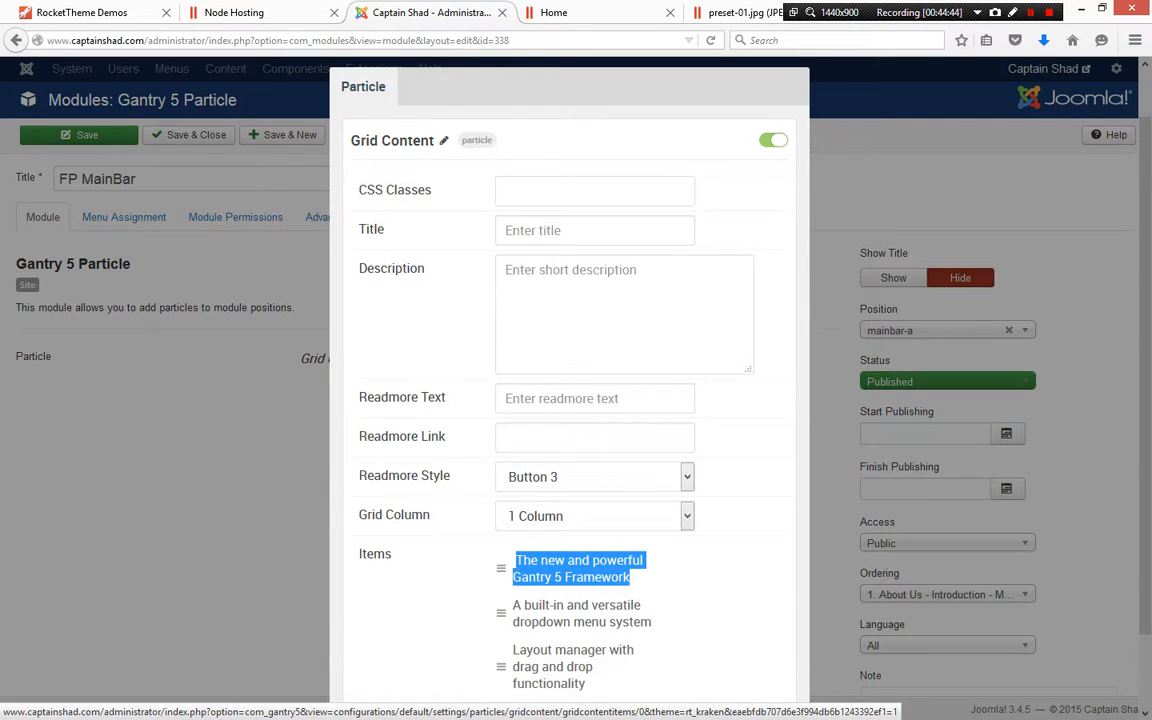
scroll(570, 385, "down", 2)
left_click(735, 520)
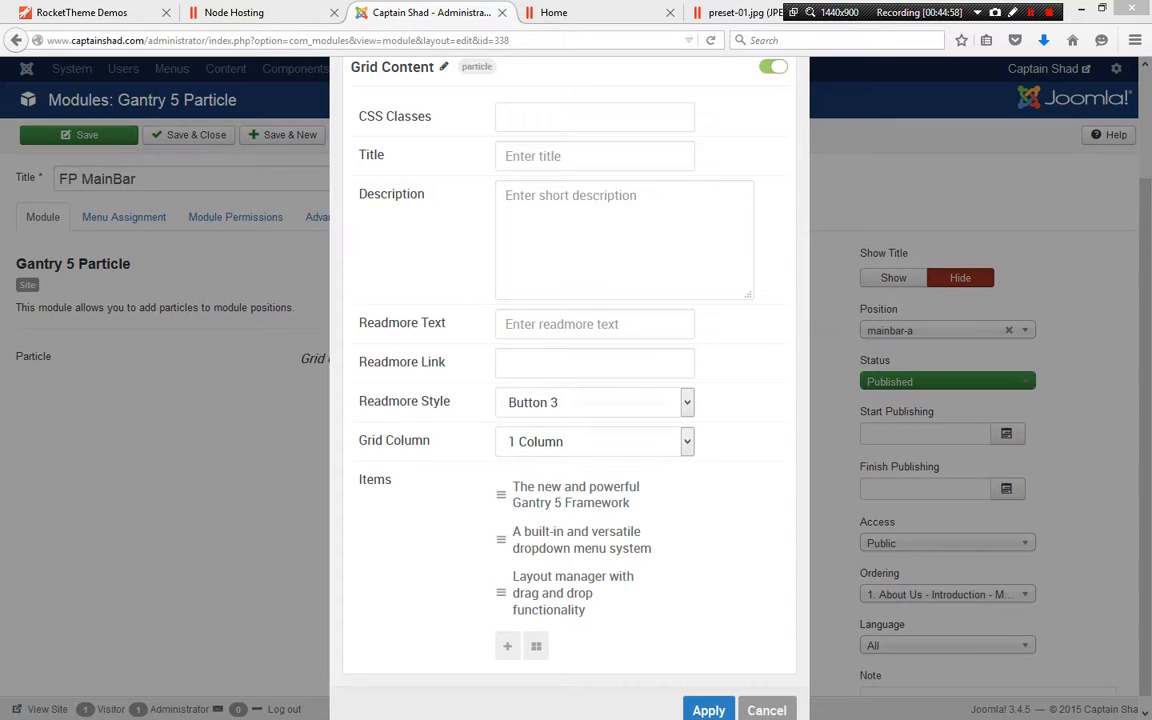
left_click(688, 491)
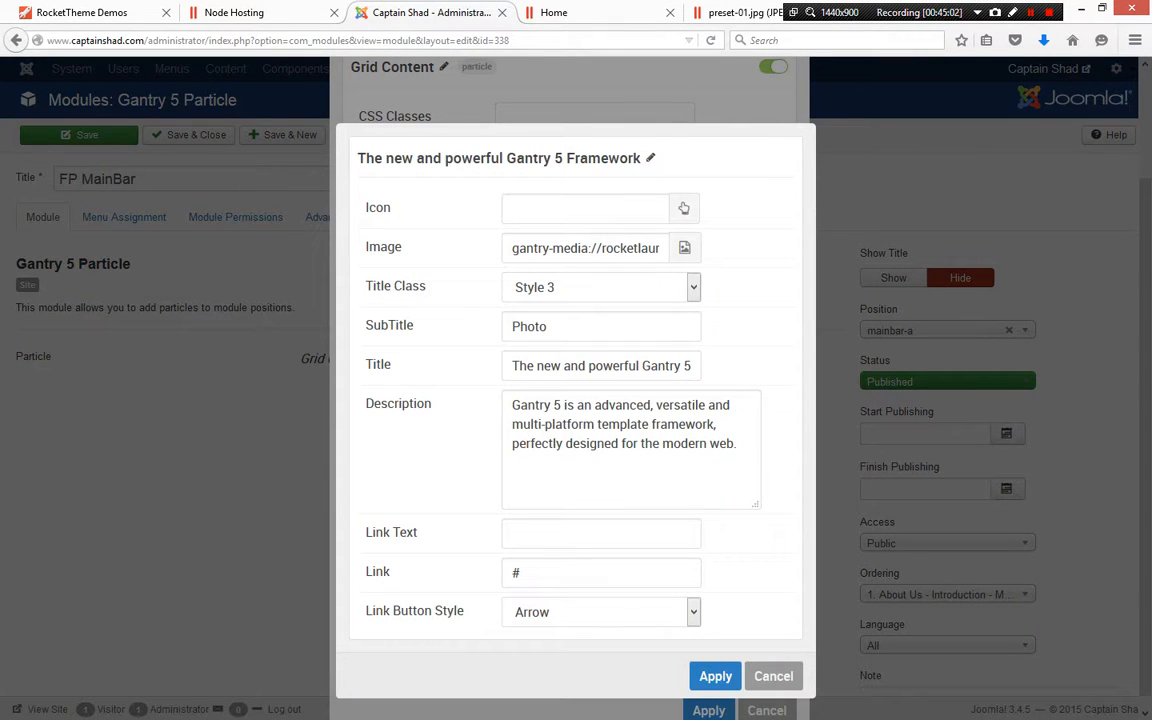
Examine the full image path in the grid item's Image field
left_click(571, 248)
left_click_drag(597, 248, 682, 248)
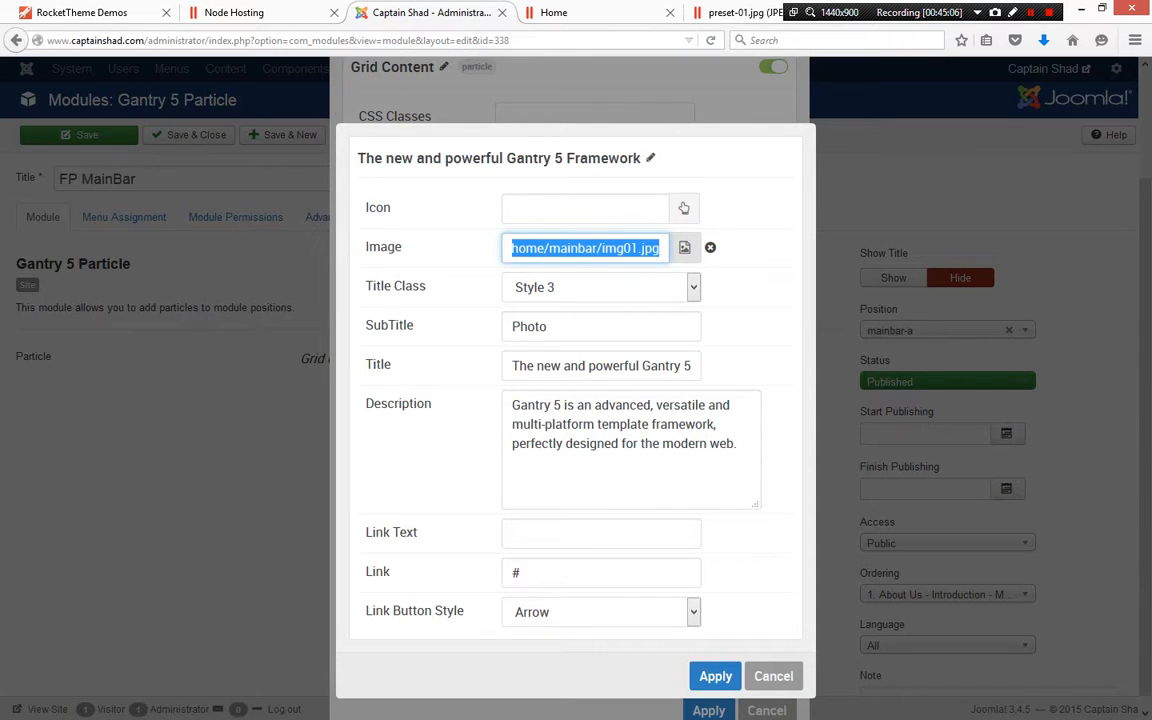
left_click(630, 248)
left_click(601, 248)
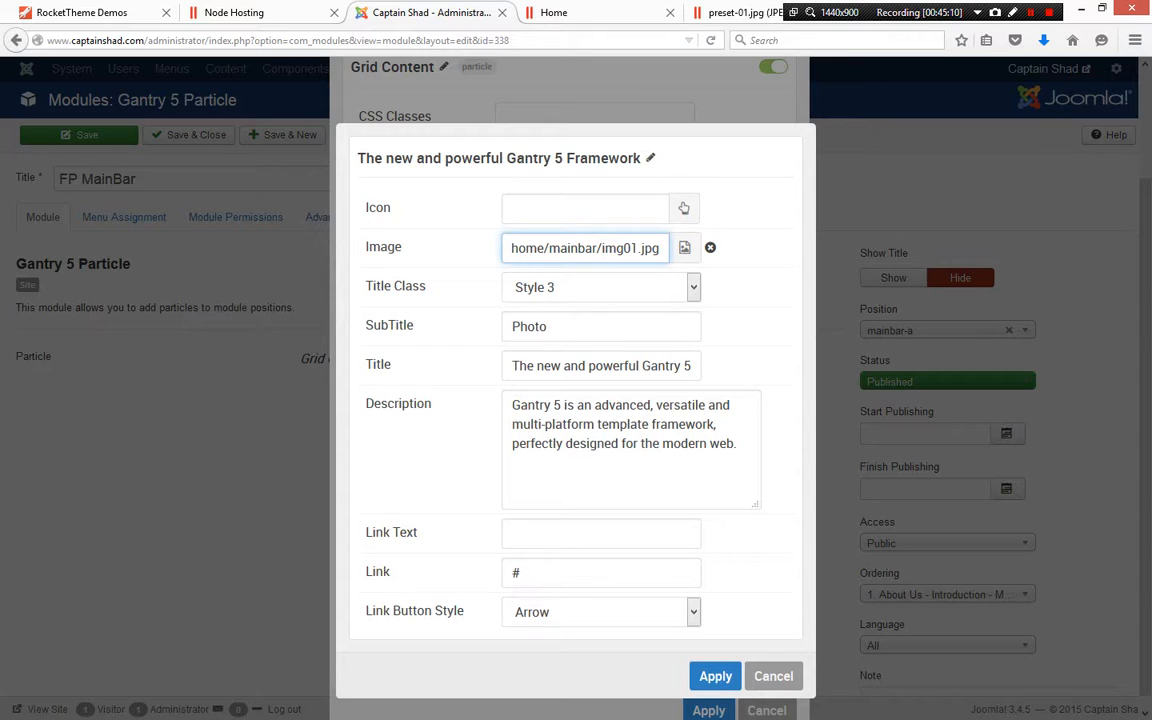
mouse_move(602, 248)
left_mouse_down()
mouse_move(506, 248)
mouse_move(674, 248)
mouse_move(518, 248)
mouse_move(617, 248)
left_mouse_up()
left_click(585, 248)
left_click(537, 248)
left_click_drag(520, 248, 674, 248)
Inspect the first From the Blog image on the front-end home page in the developer tools
left_click(553, 12)
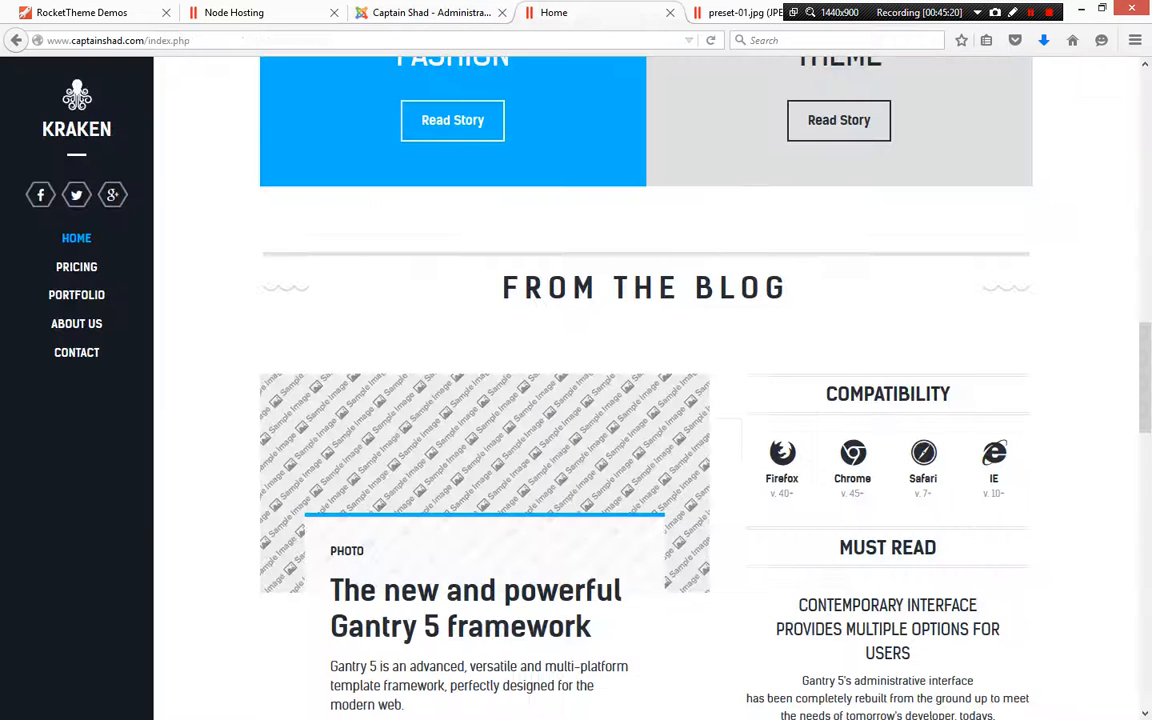
right_click(466, 443)
left_click(537, 584)
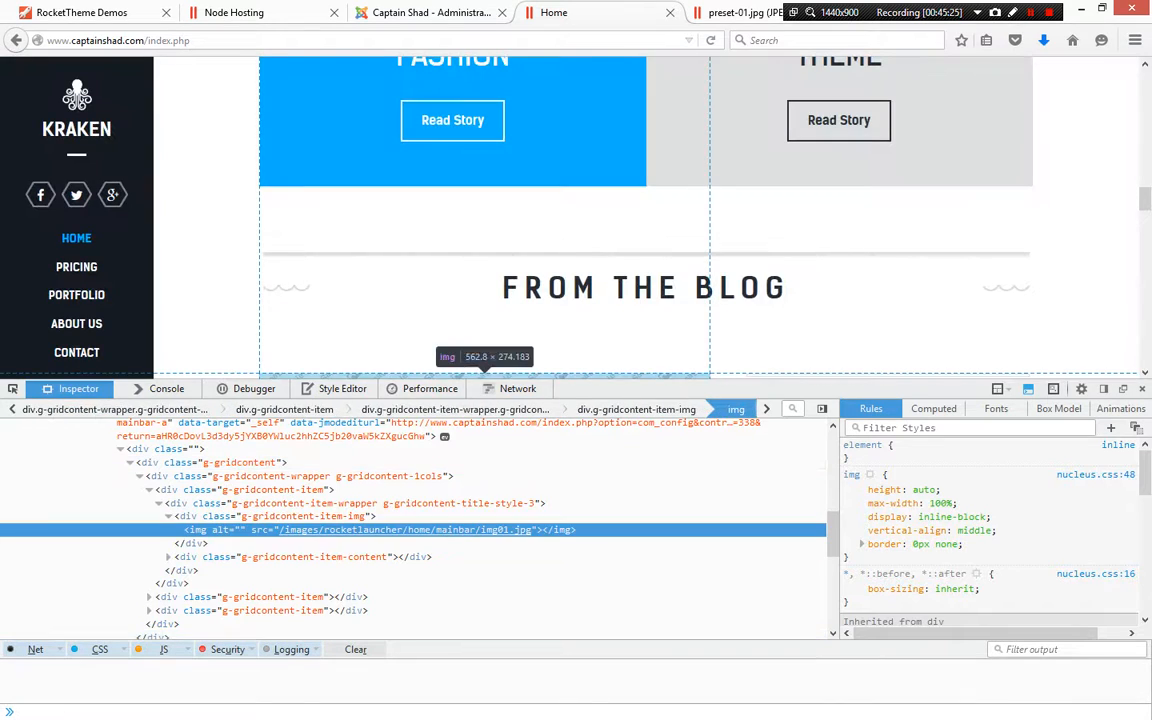
mouse_move(288, 527)
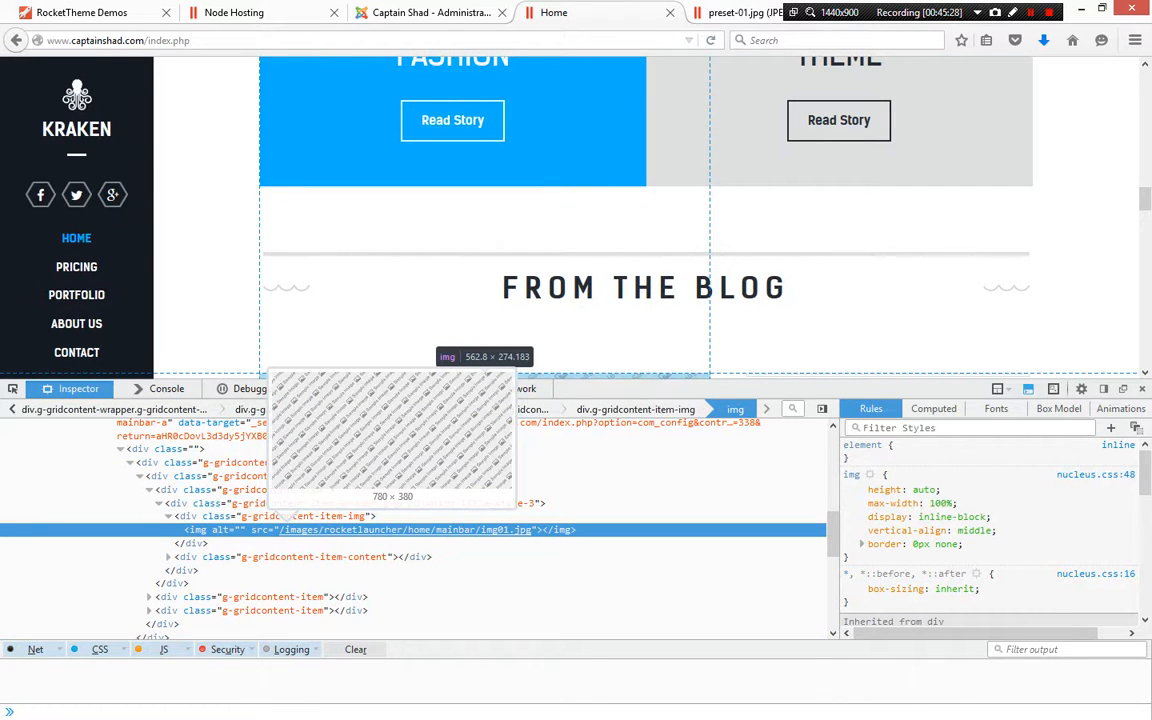
scroll(440, 290, "down", 2)
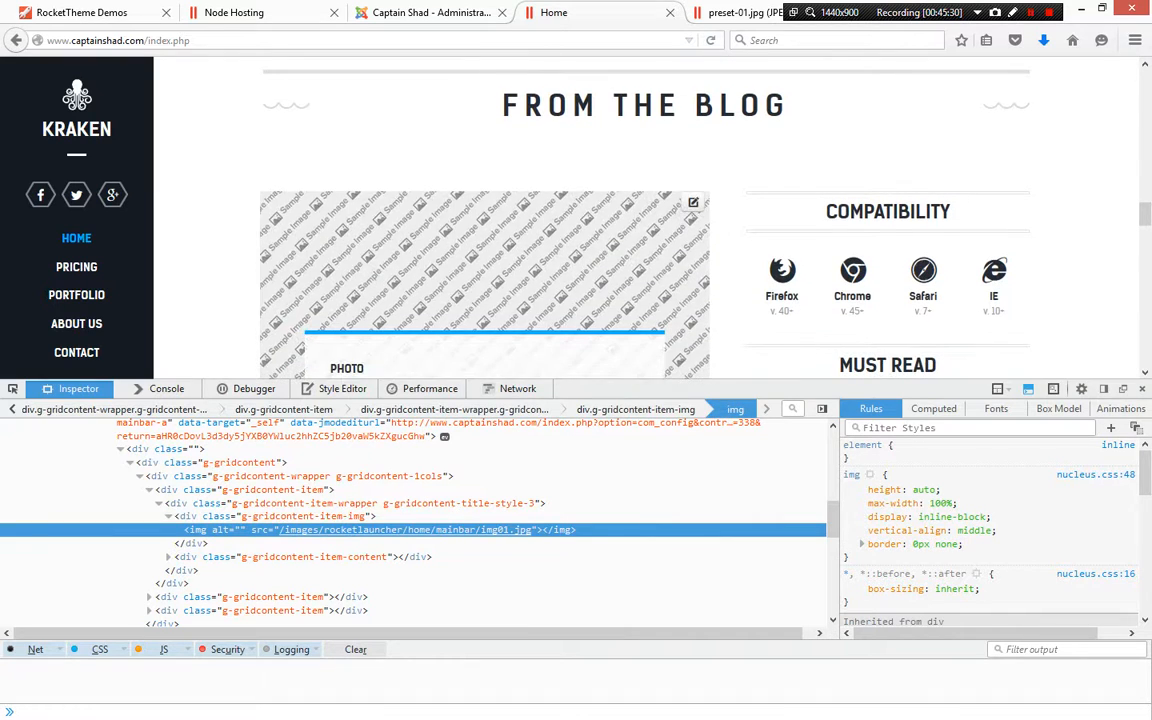
mouse_move(392, 530)
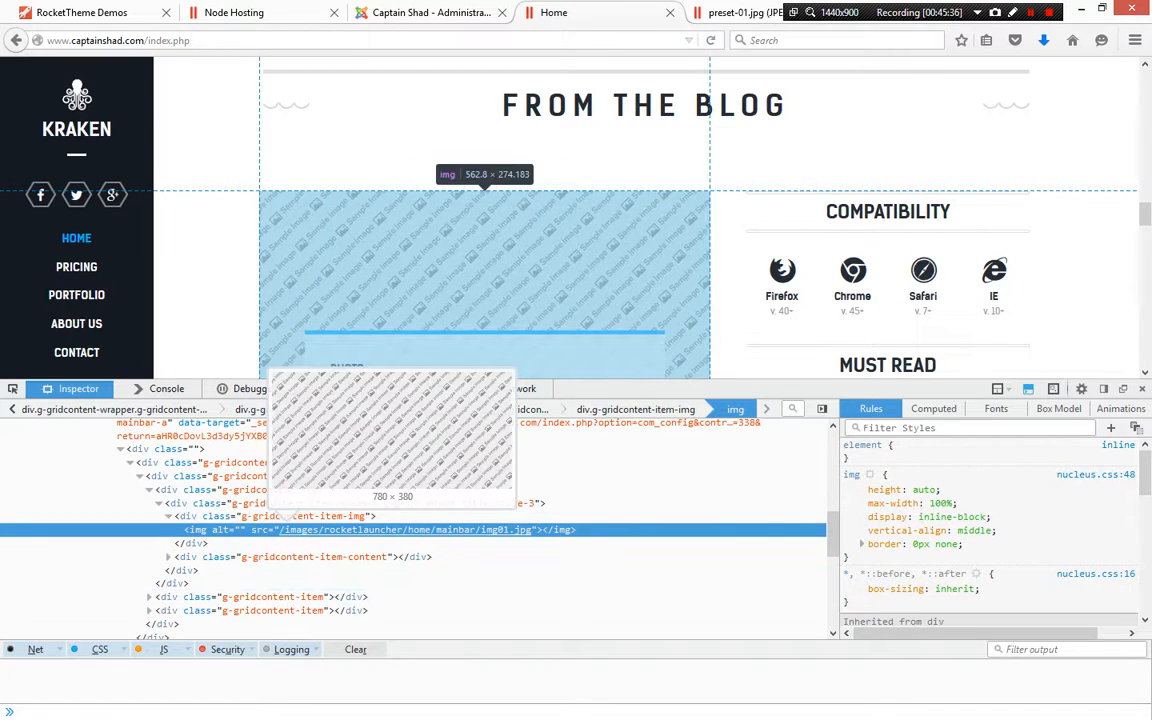
right_click(437, 528)
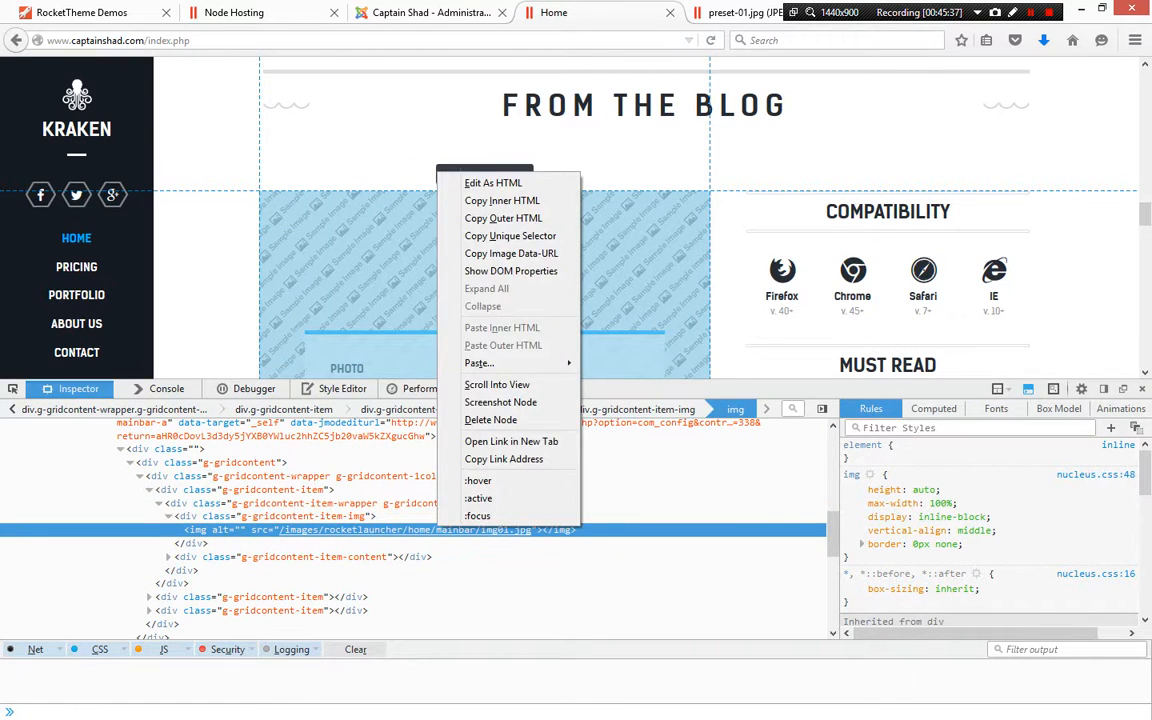
double_click(437, 529)
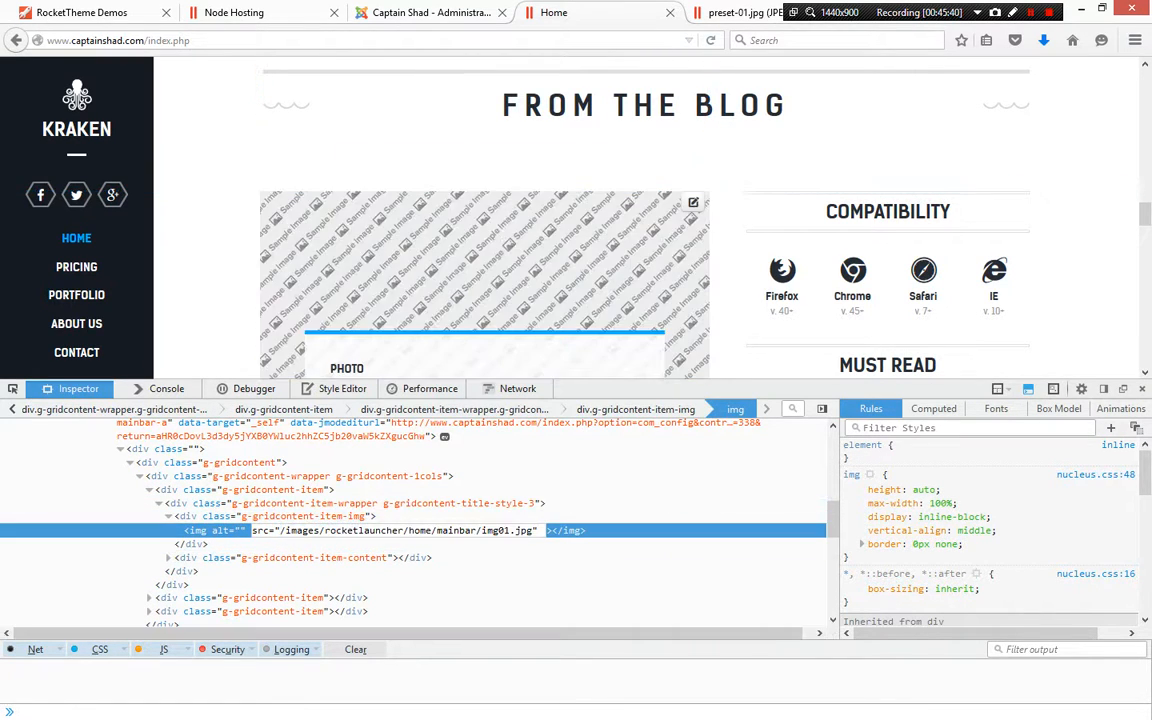
Open the image /images/rocketlauncher/home/mainbar/img01.jpg directly in the browser
key("ctrl+l")
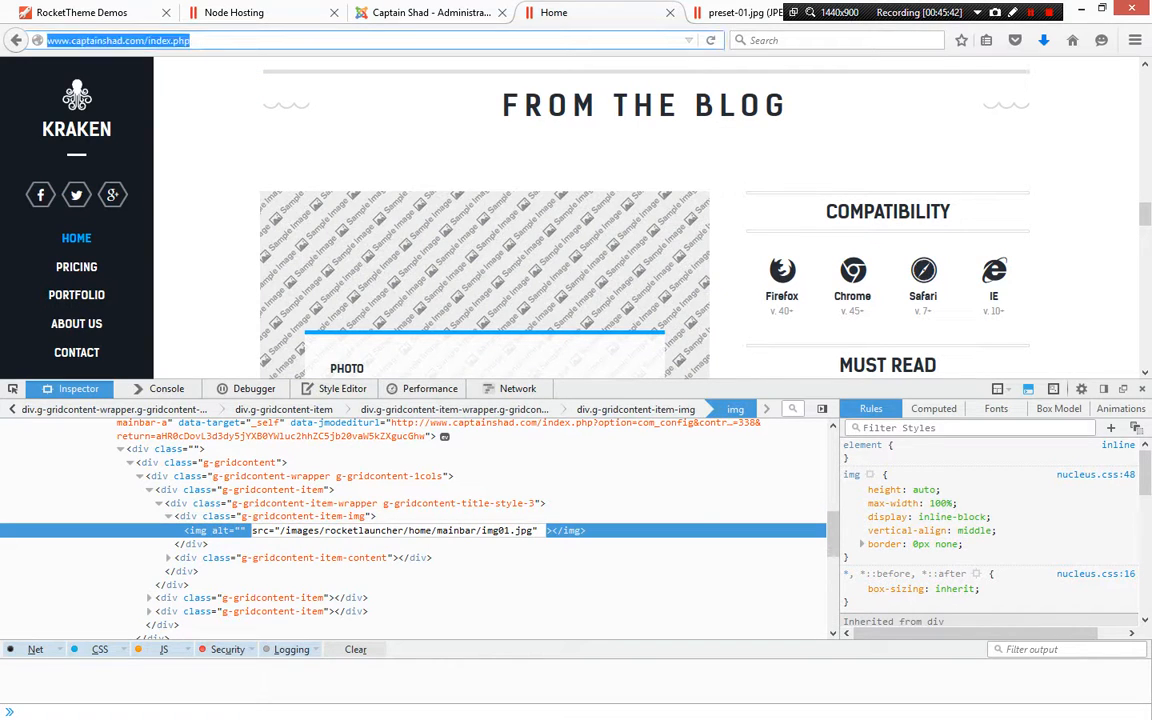
left_click(192, 40)
left_click_drag(192, 40, 148, 40)
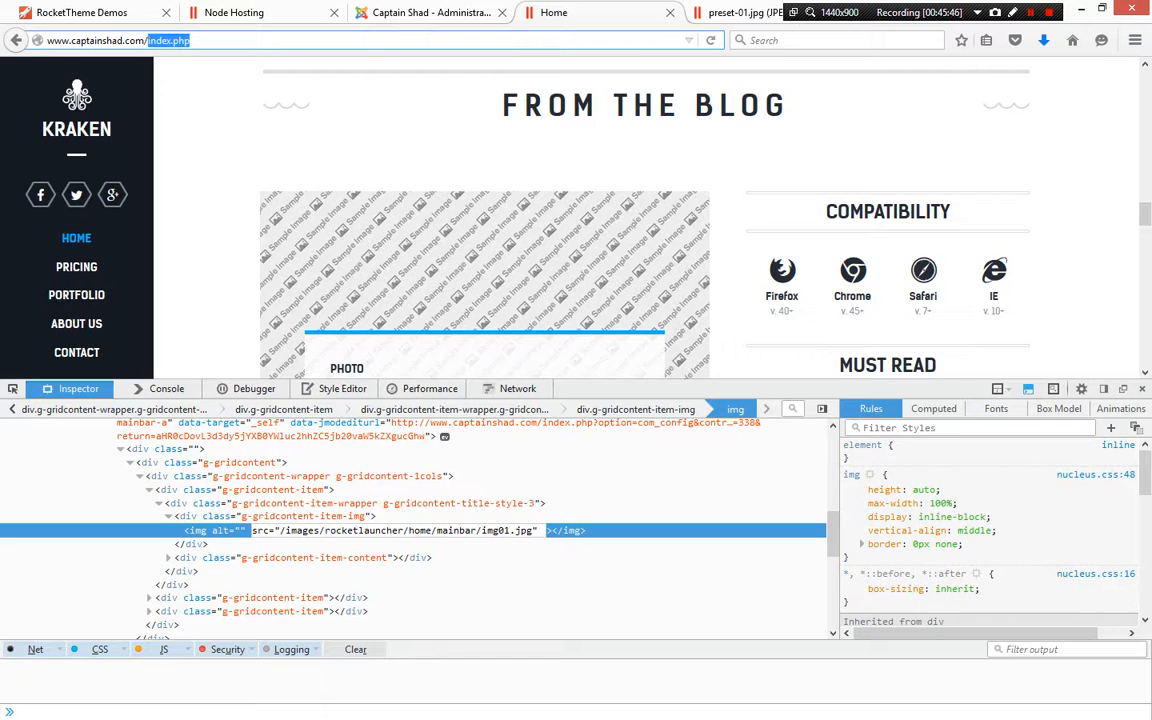
left_click_drag(533, 531, 280, 531)
key("ctrl+c")
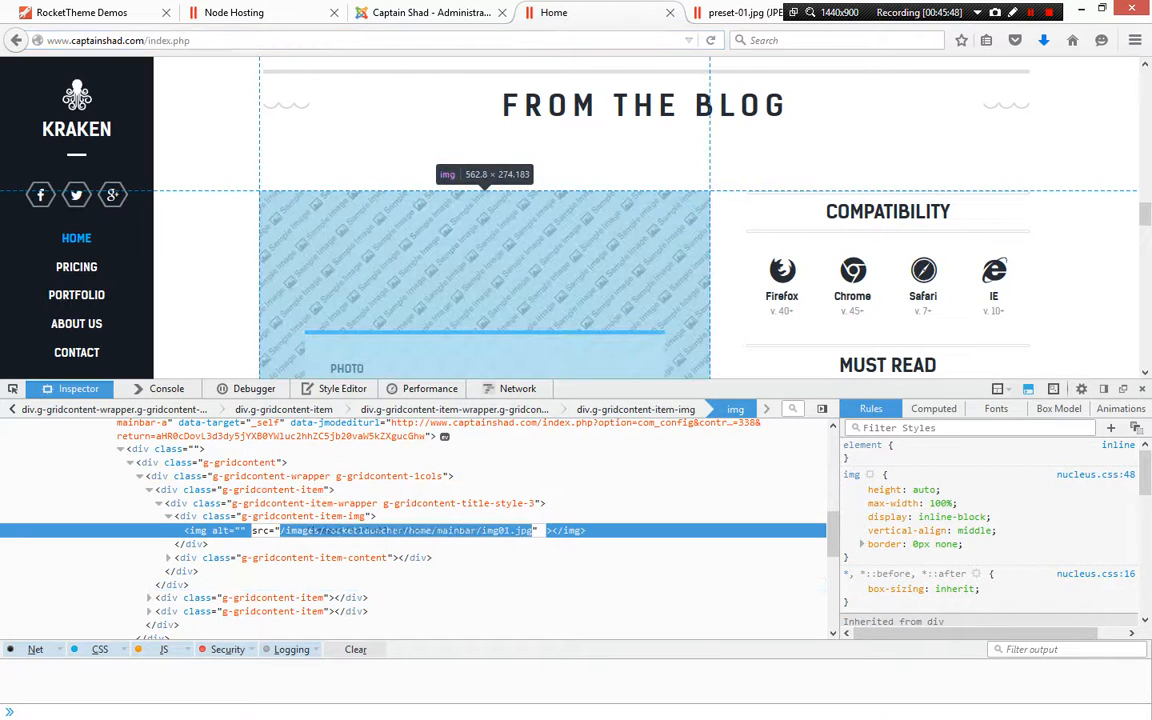
left_click(190, 40)
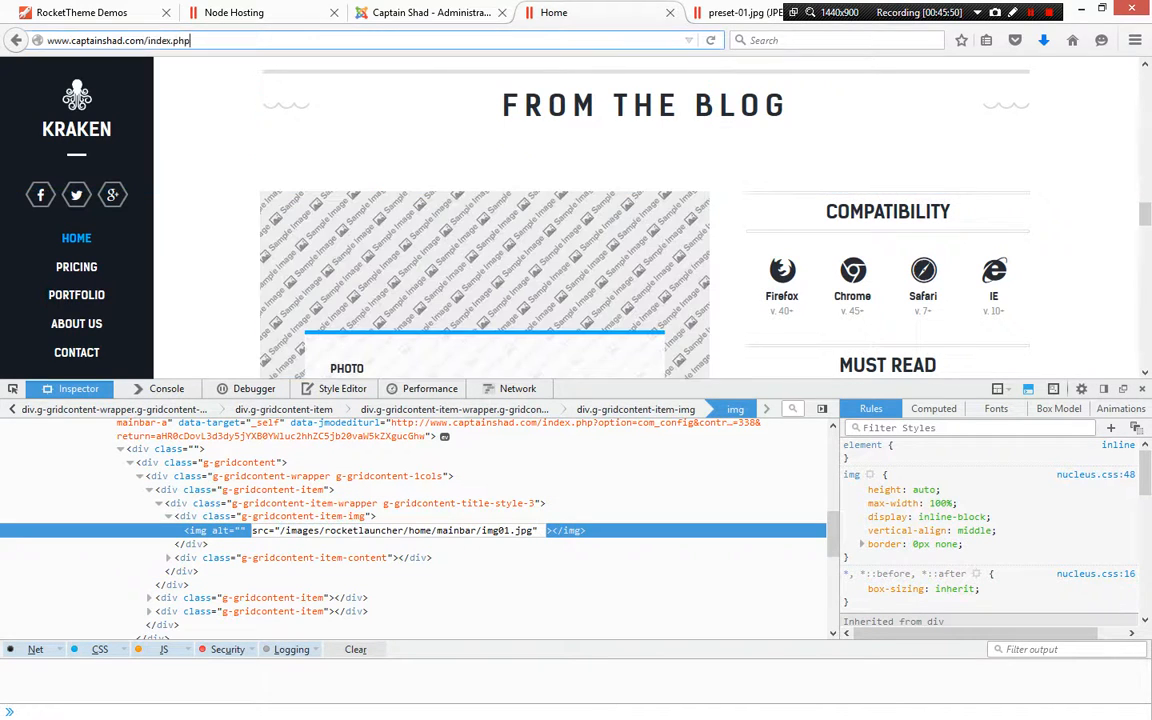
left_click(190, 40)
left_click_drag(190, 40, 148, 40)
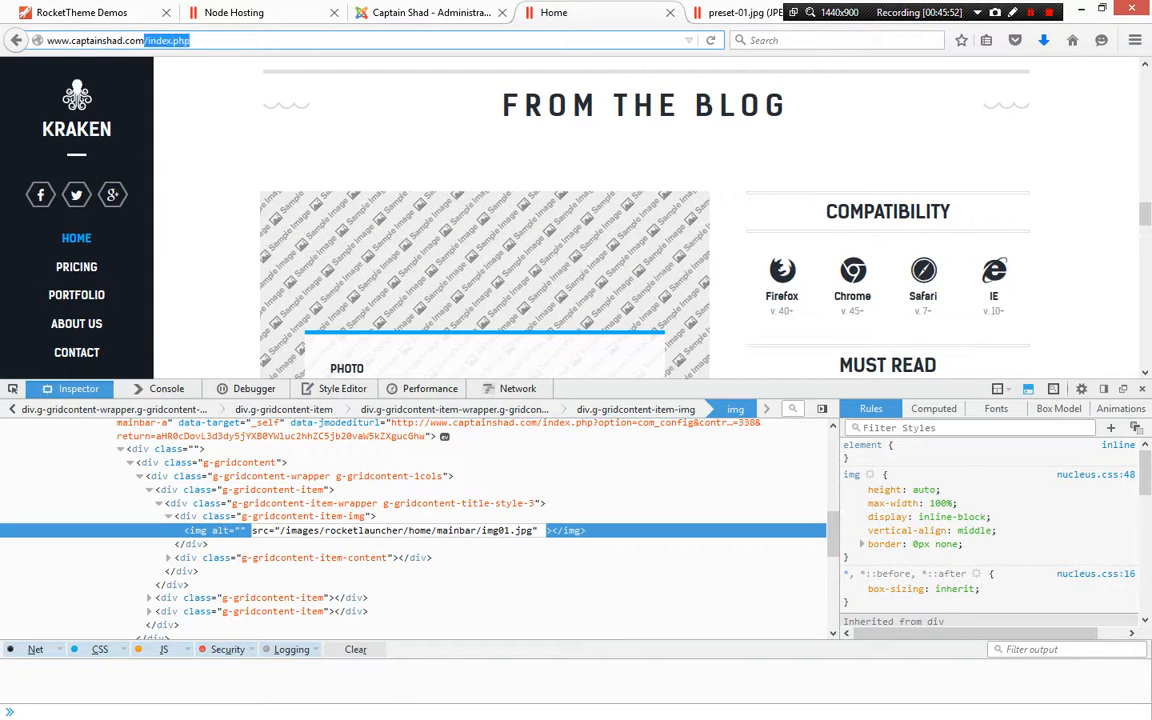
key("ctrl+v")
key("Return")
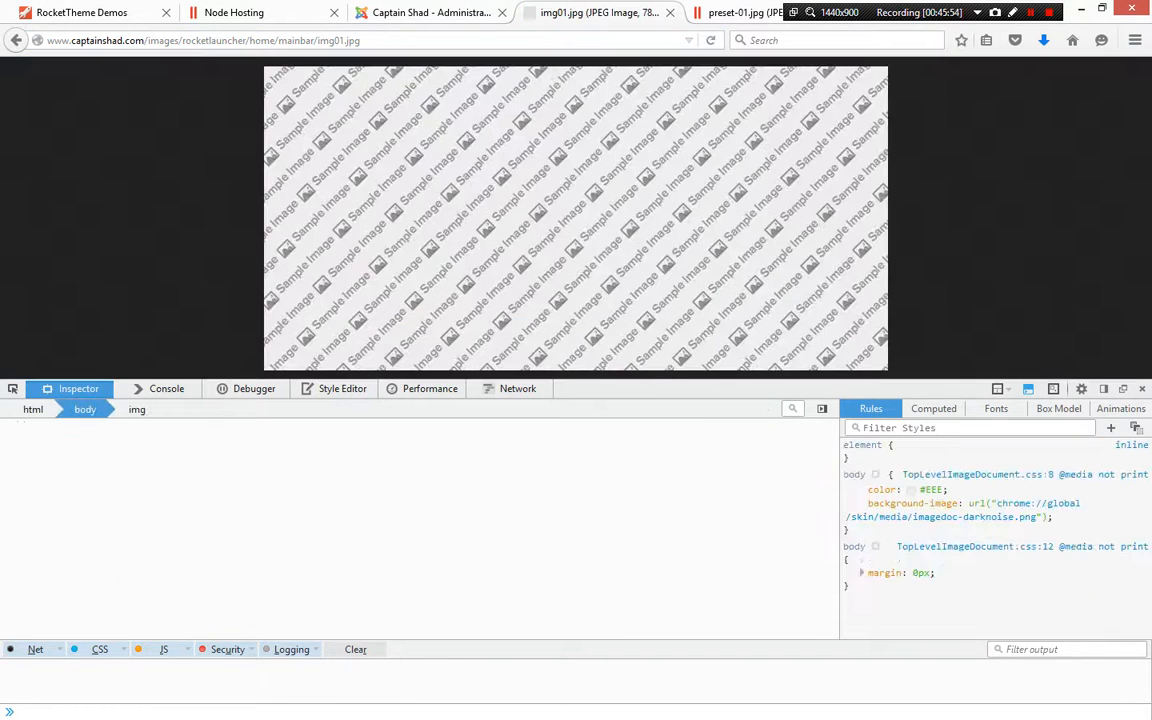
Copy the sample image img01.jpg and paste it into the Word notes below the Gantry 5 blog item
right_click(397, 229)
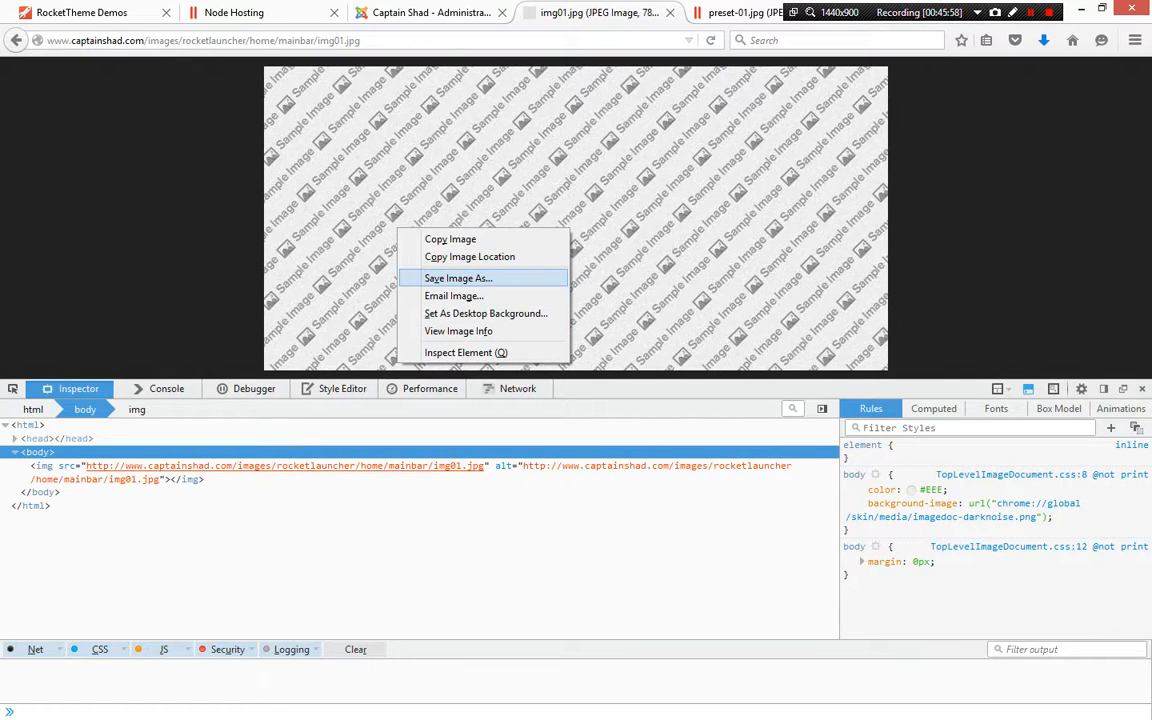
left_click(450, 239)
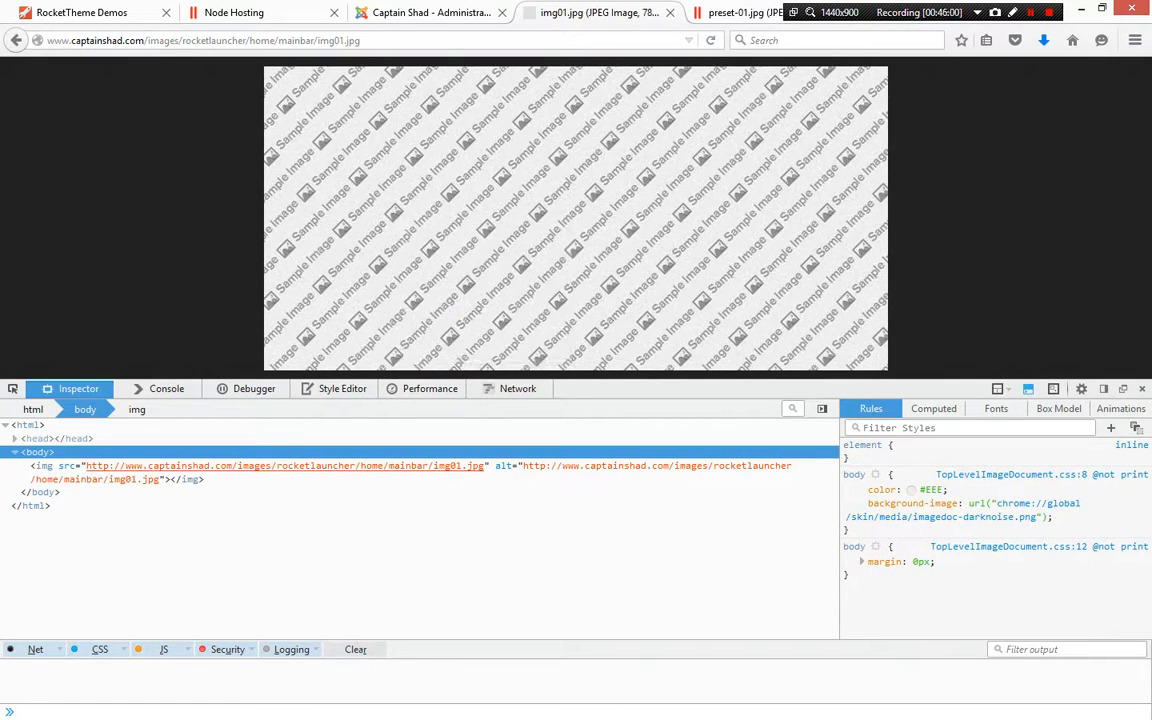
key("alt+Tab")
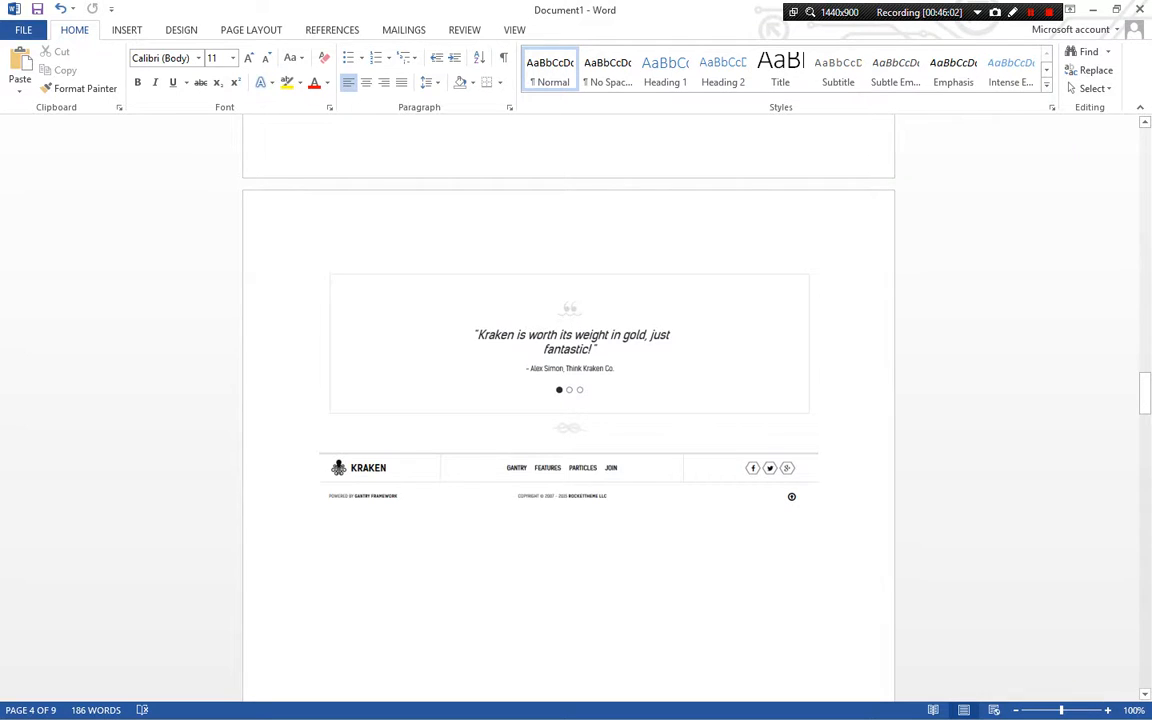
scroll(568, 410, "up", 15)
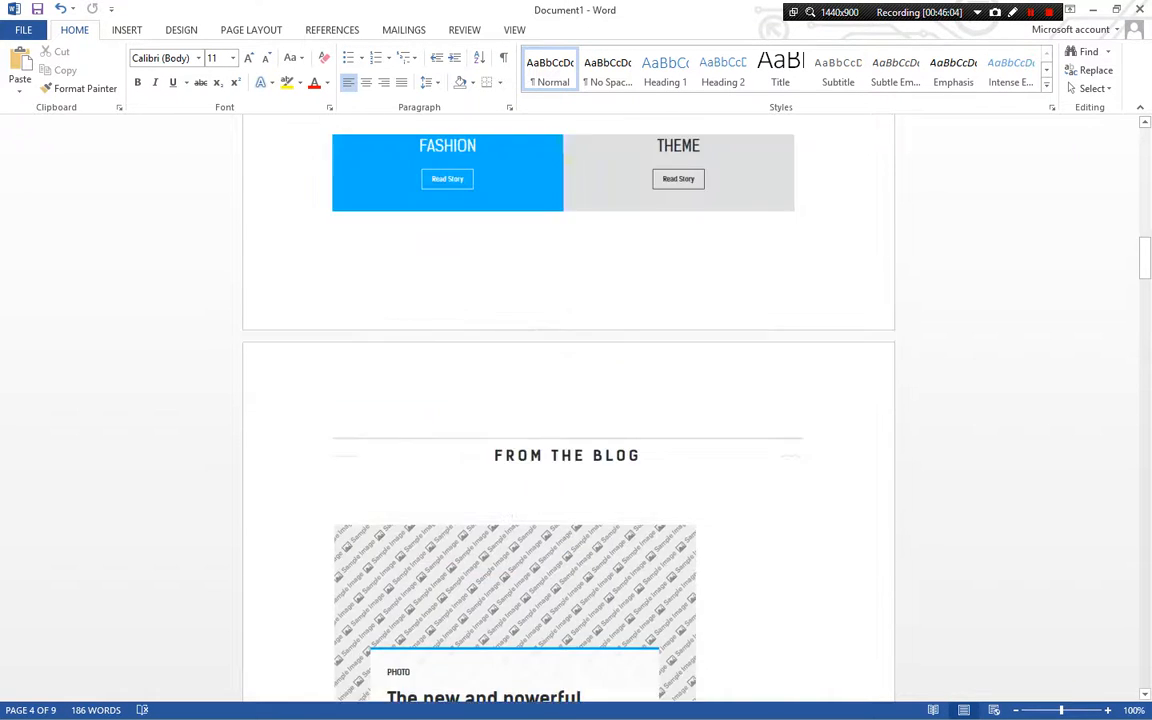
scroll(711, 459, "down", 6)
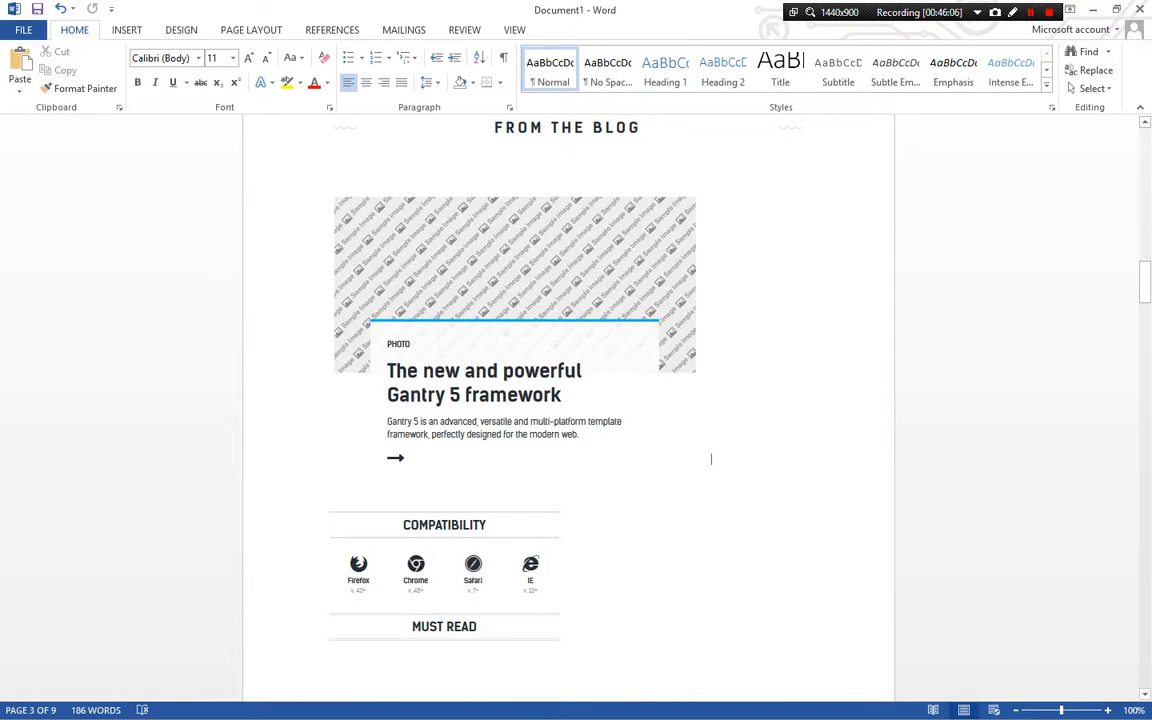
left_click(711, 459)
key("Return")
key("ctrl+v")
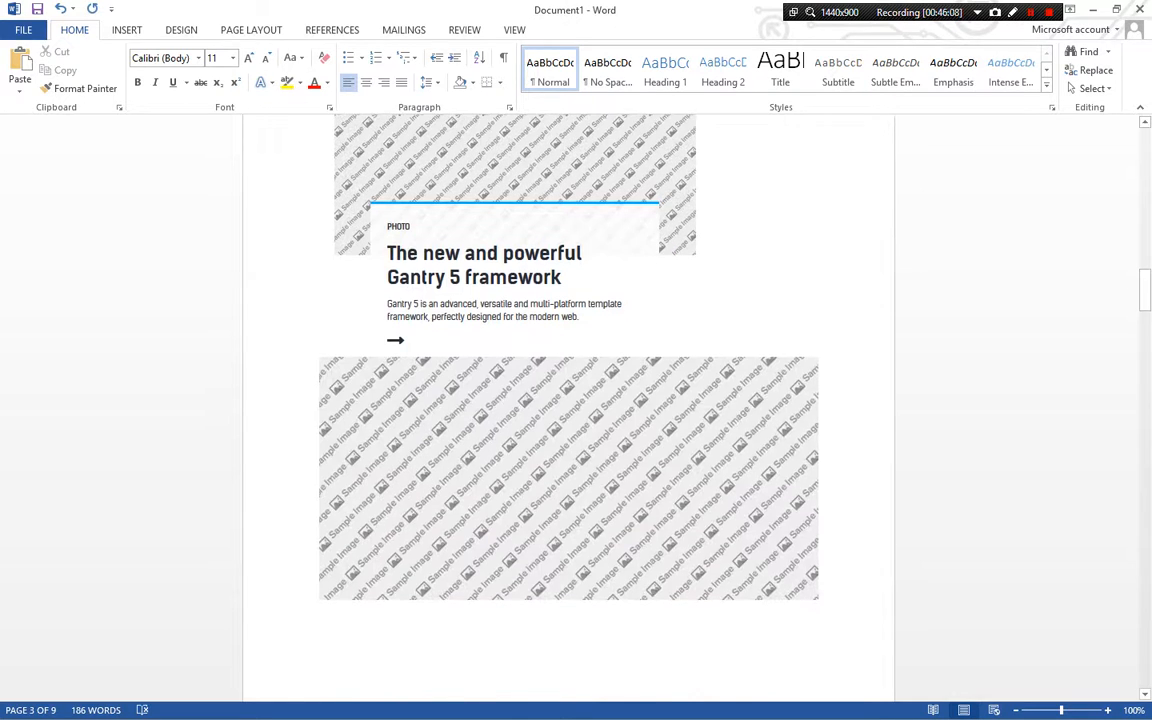
key("Return")
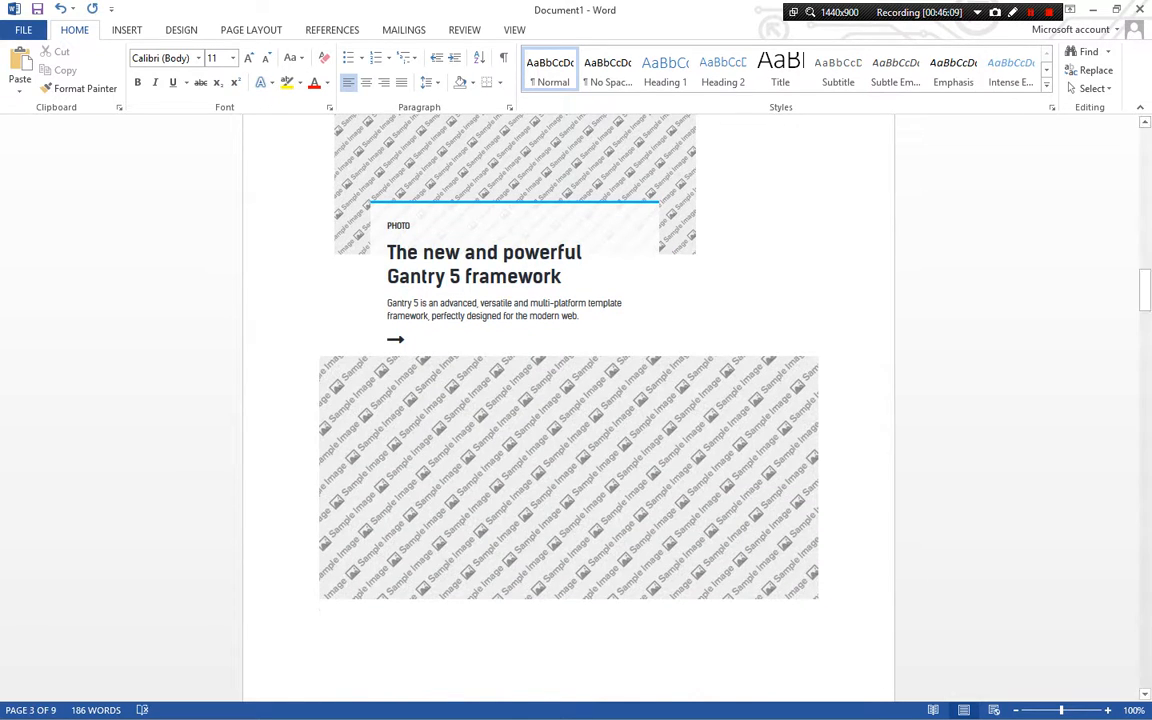
Copy the image's dimensions from its image info and paste them under the image in Word, followed by a page break
key("alt+Tab")
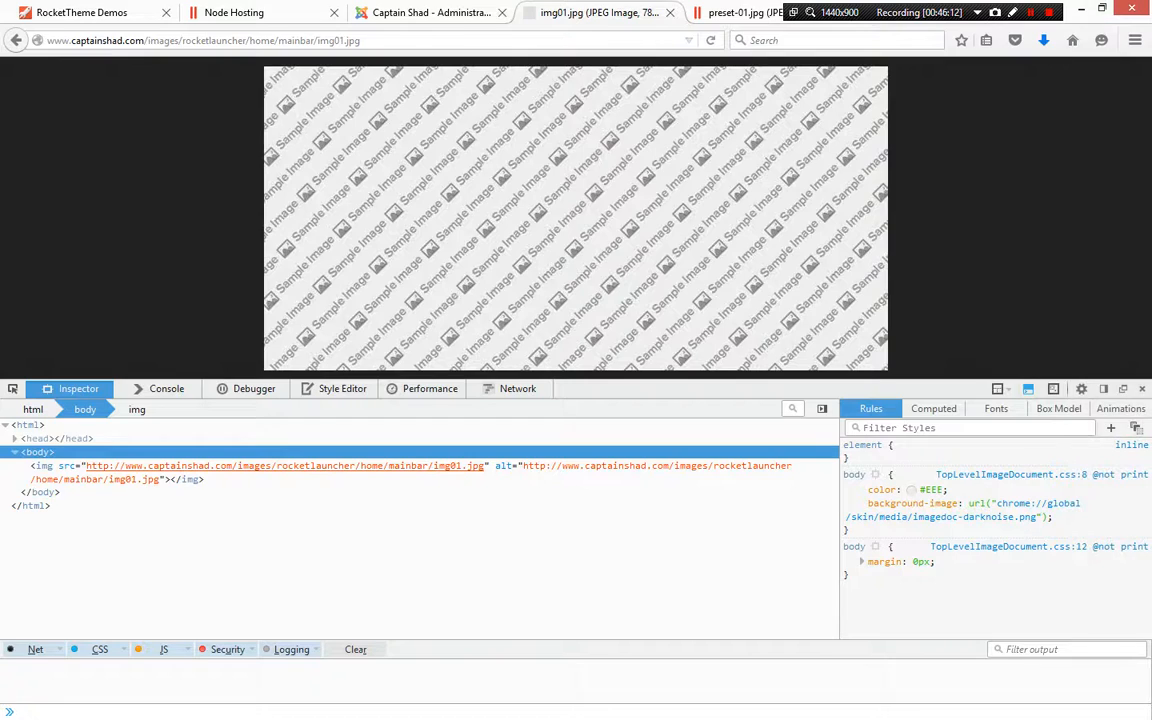
right_click(528, 215)
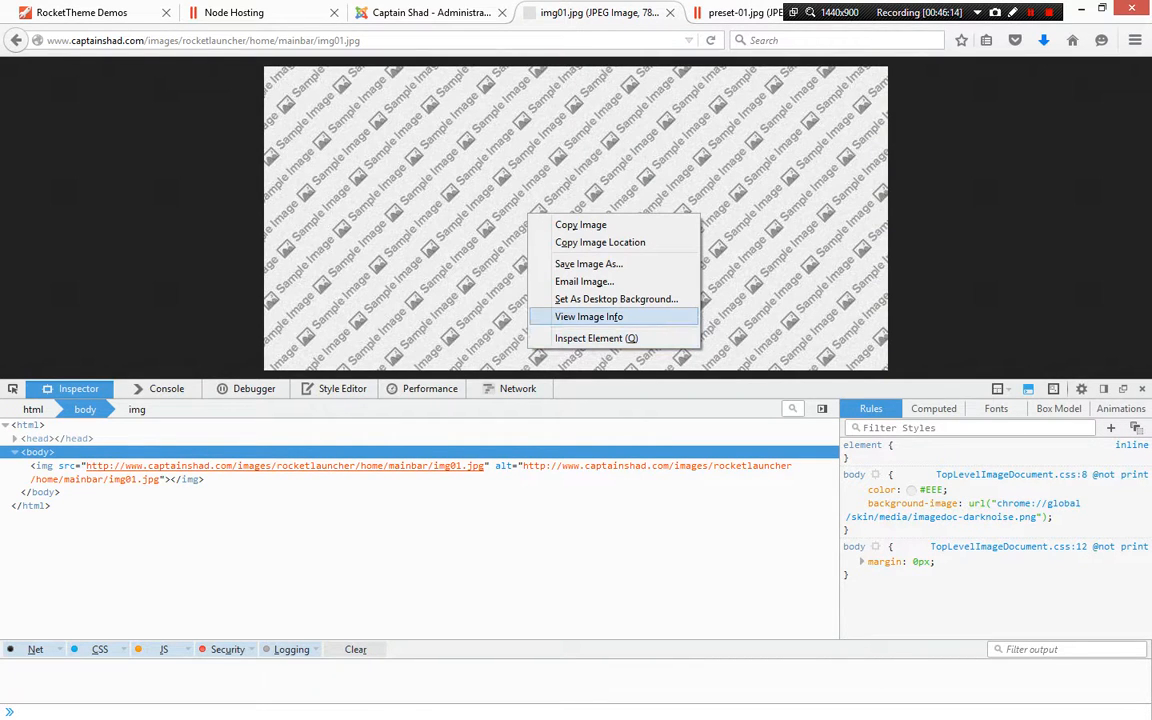
left_click(590, 316)
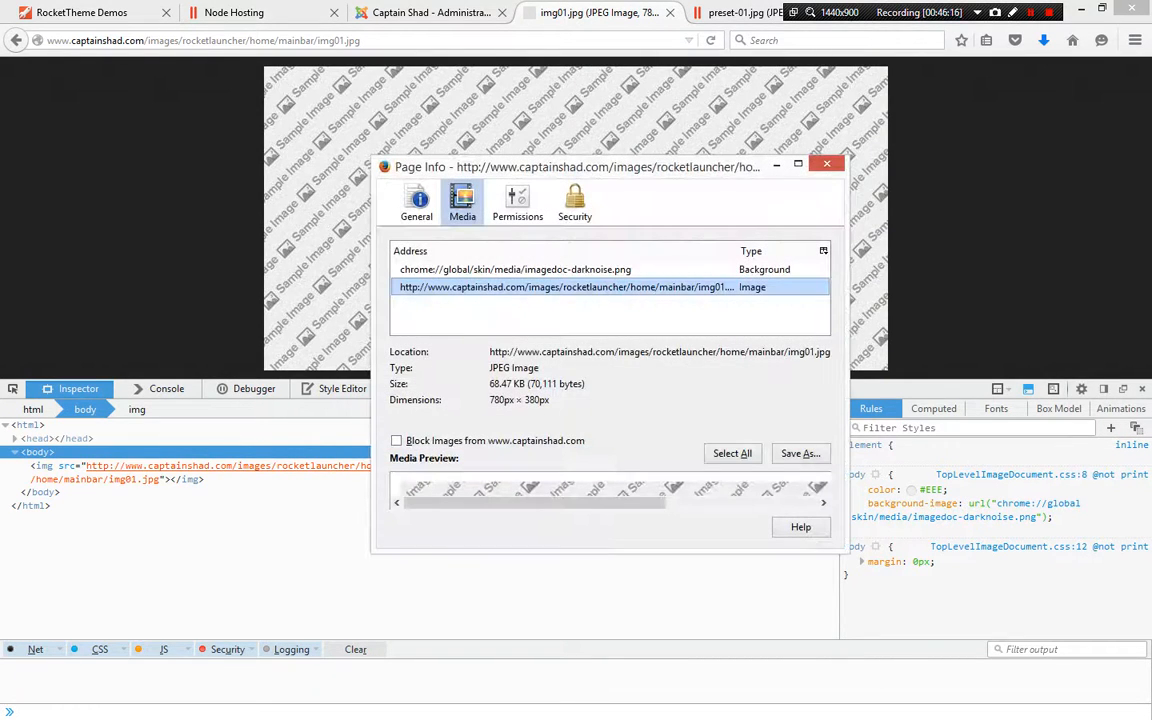
left_click_drag(550, 400, 488, 400)
key("ctrl+c")
left_click(827, 163)
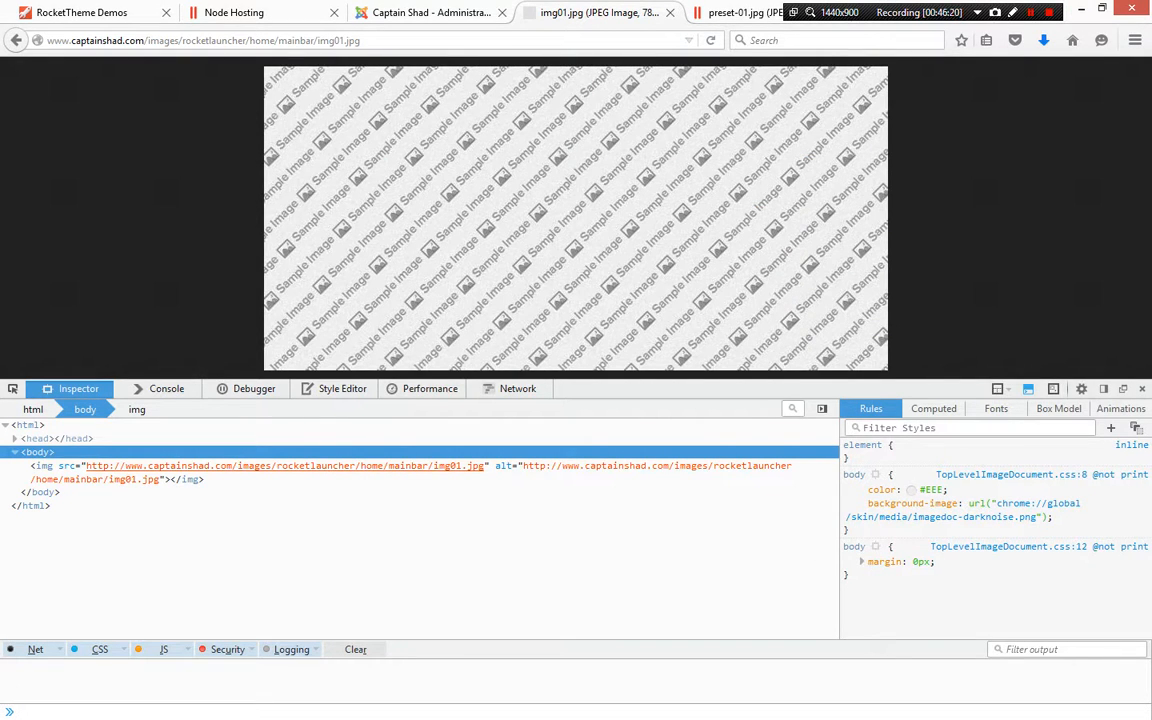
key("alt+Tab")
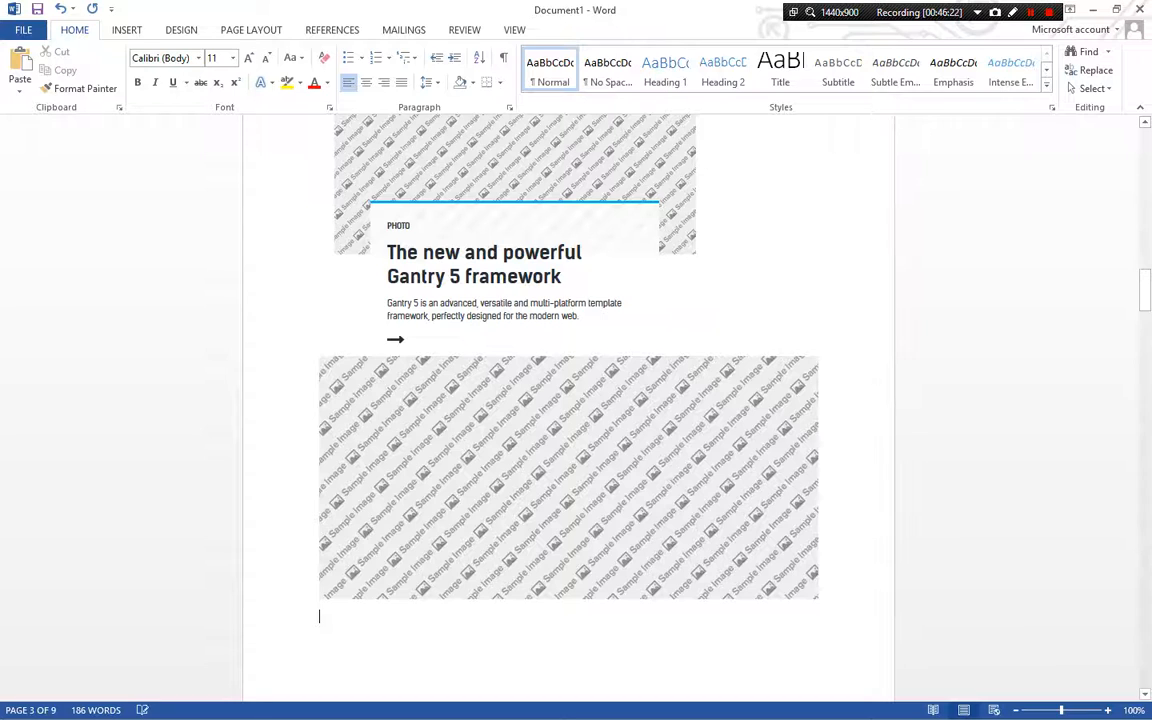
key("ctrl+v")
key("ctrl+Return")
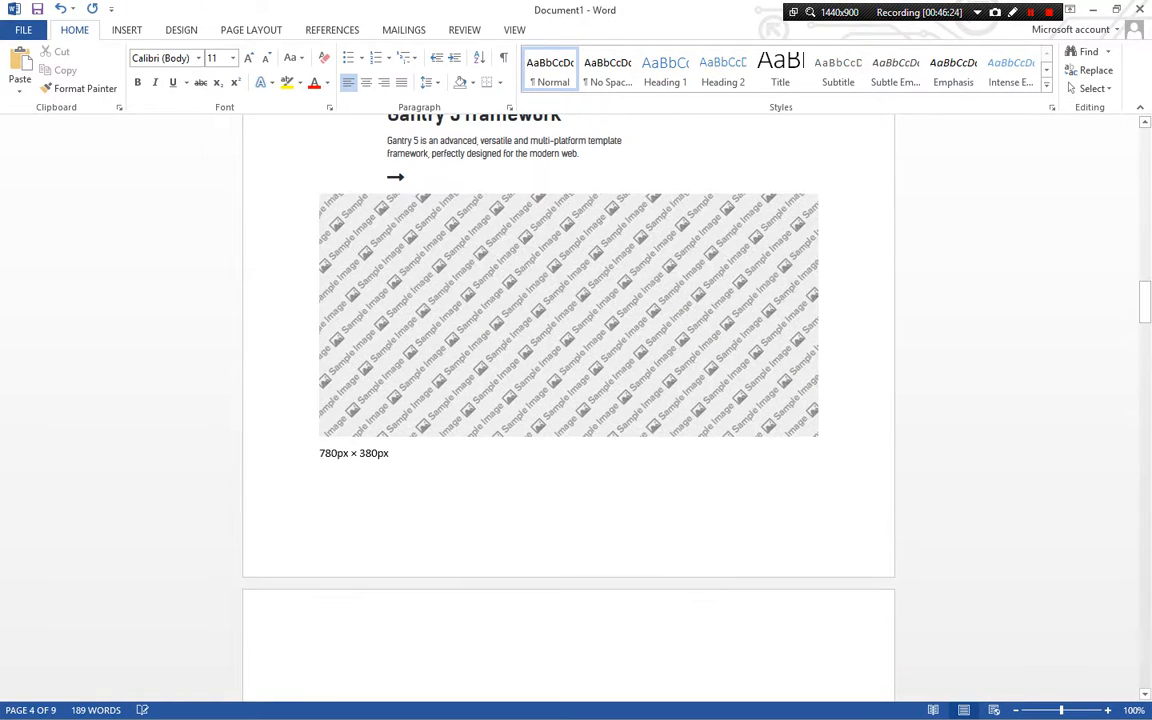
scroll(568, 400, "up", 1)
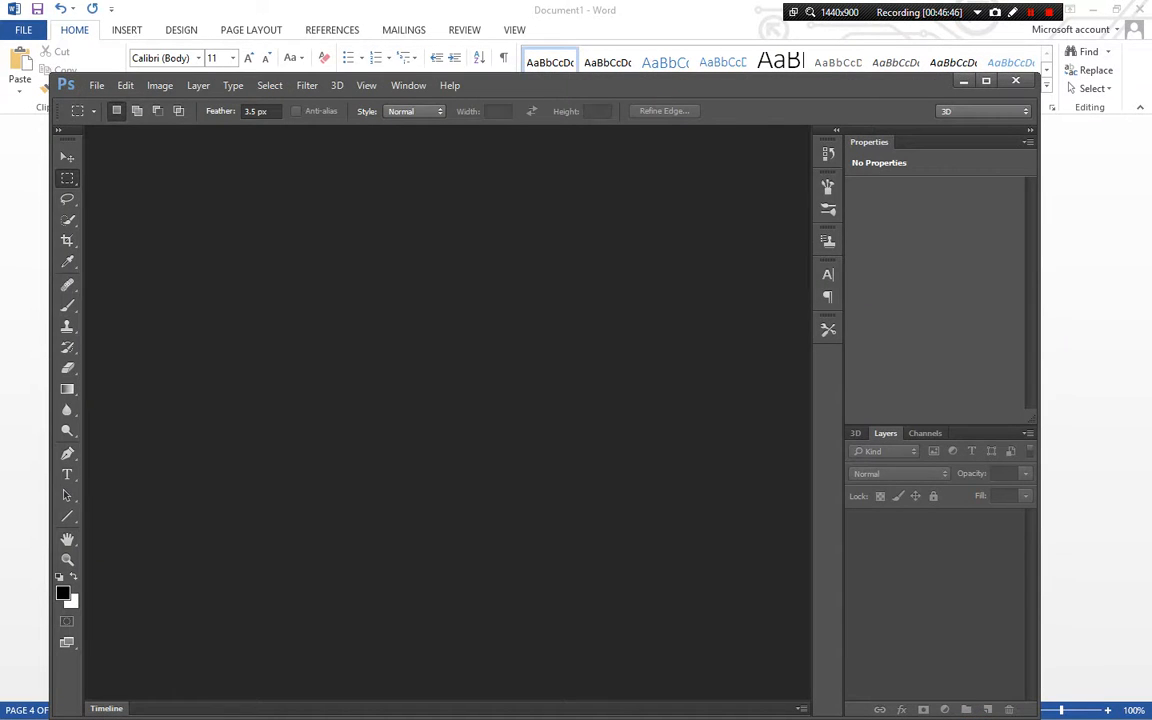
left_click(700, 12)
left_click(1093, 9)
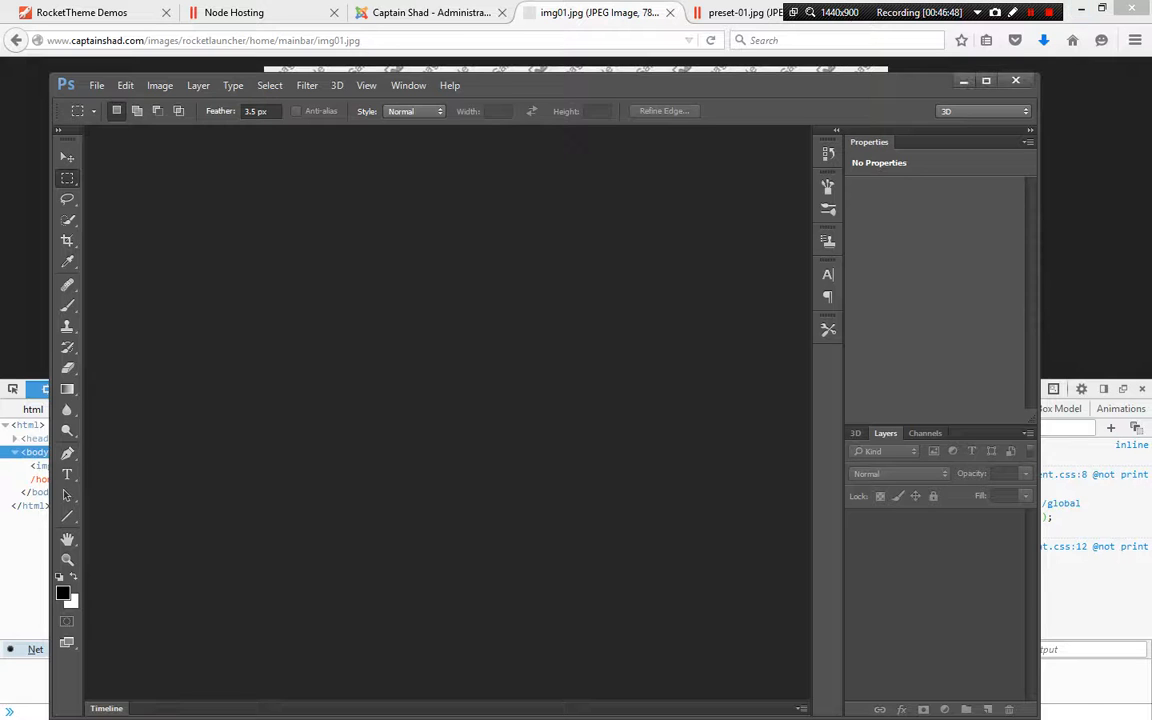
key("alt+Tab")
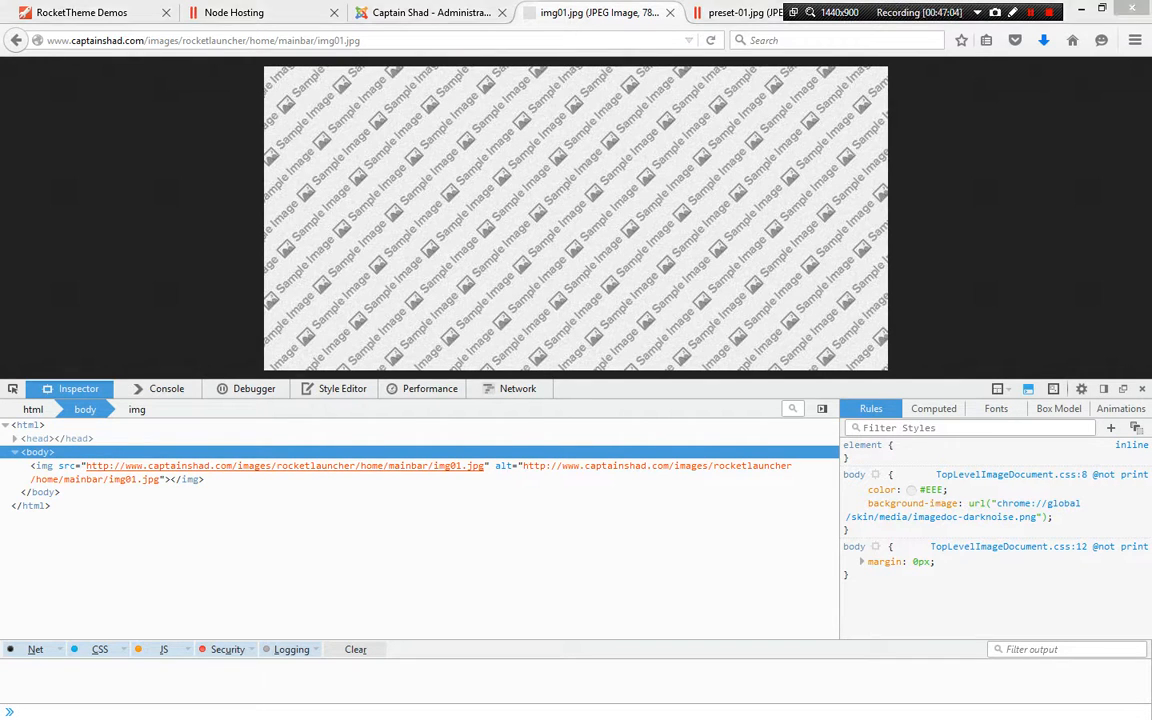
Search Google Images for fox and preview one of the fox photos, then close the search tab
key("ctrl+Tab")
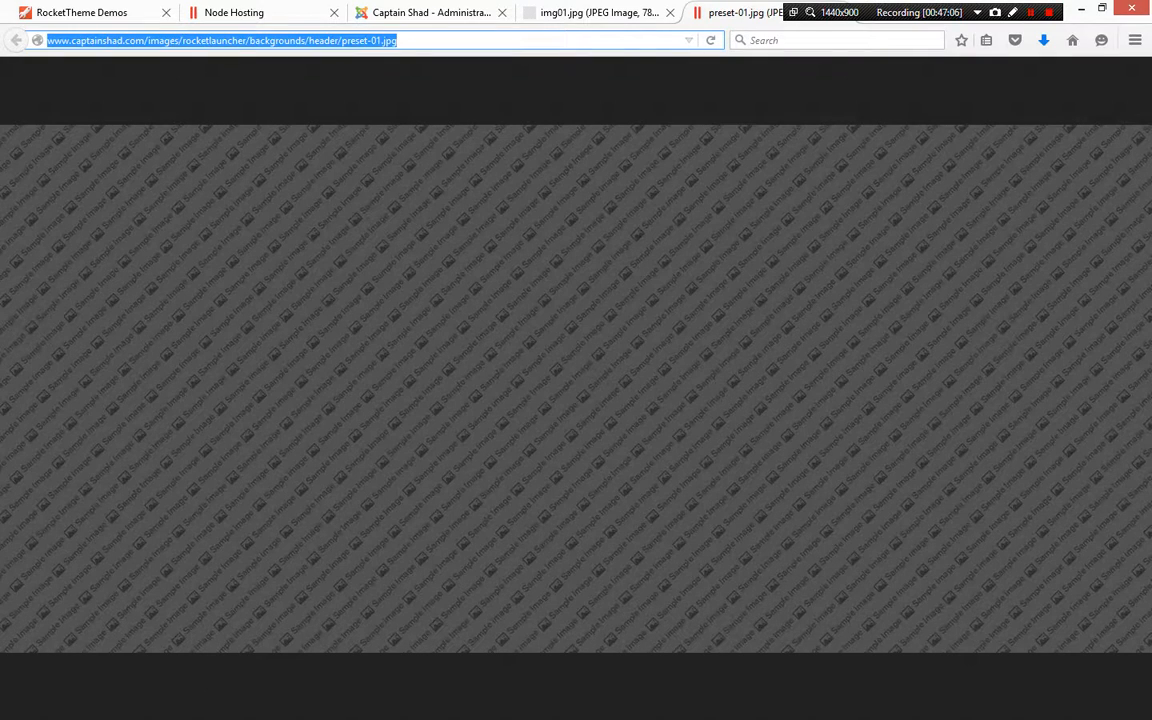
left_click(800, 43)
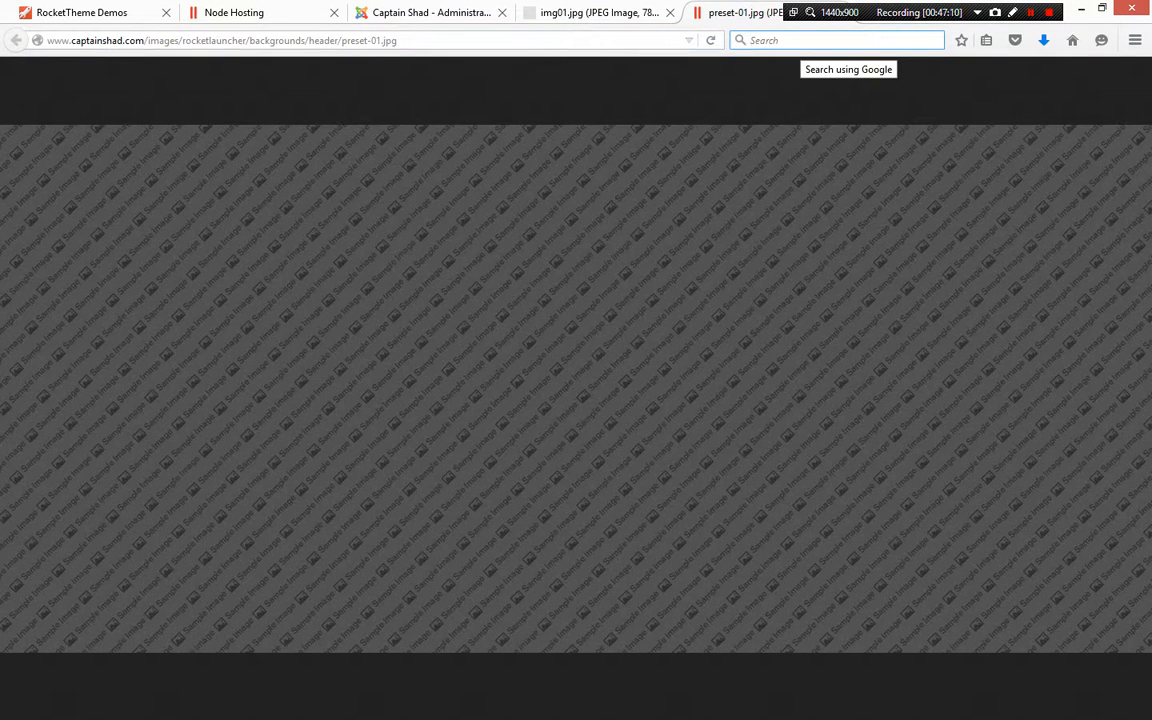
type("fox")
key("Return")
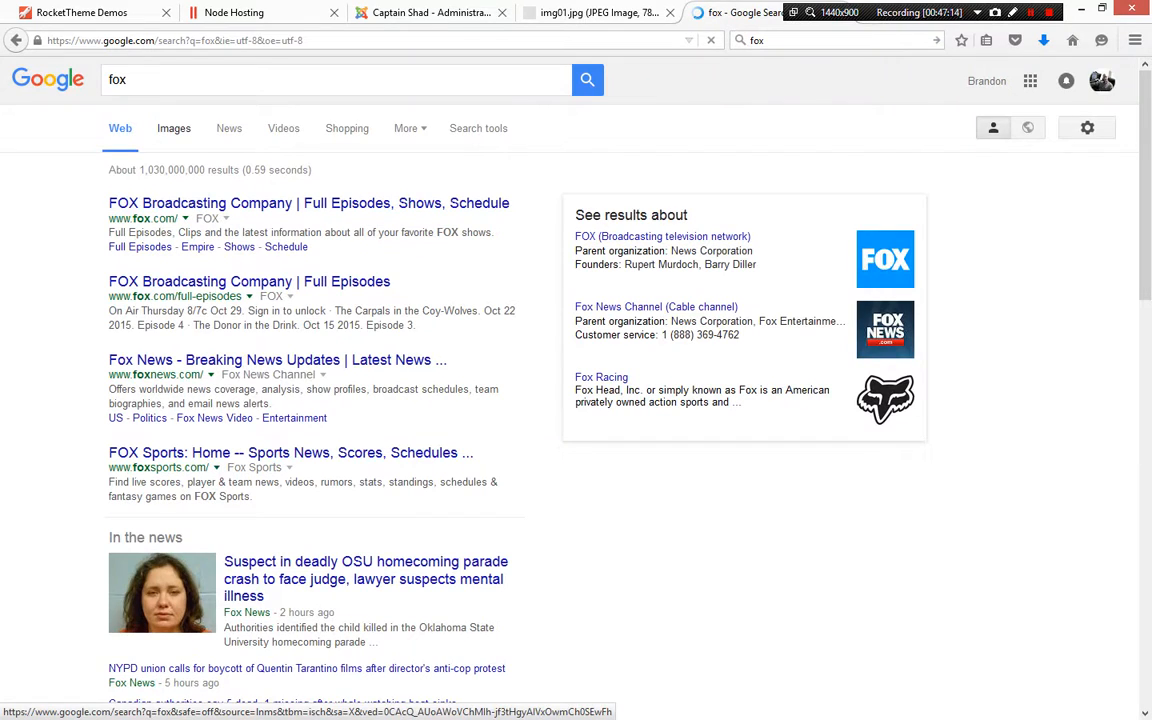
left_click(173, 128)
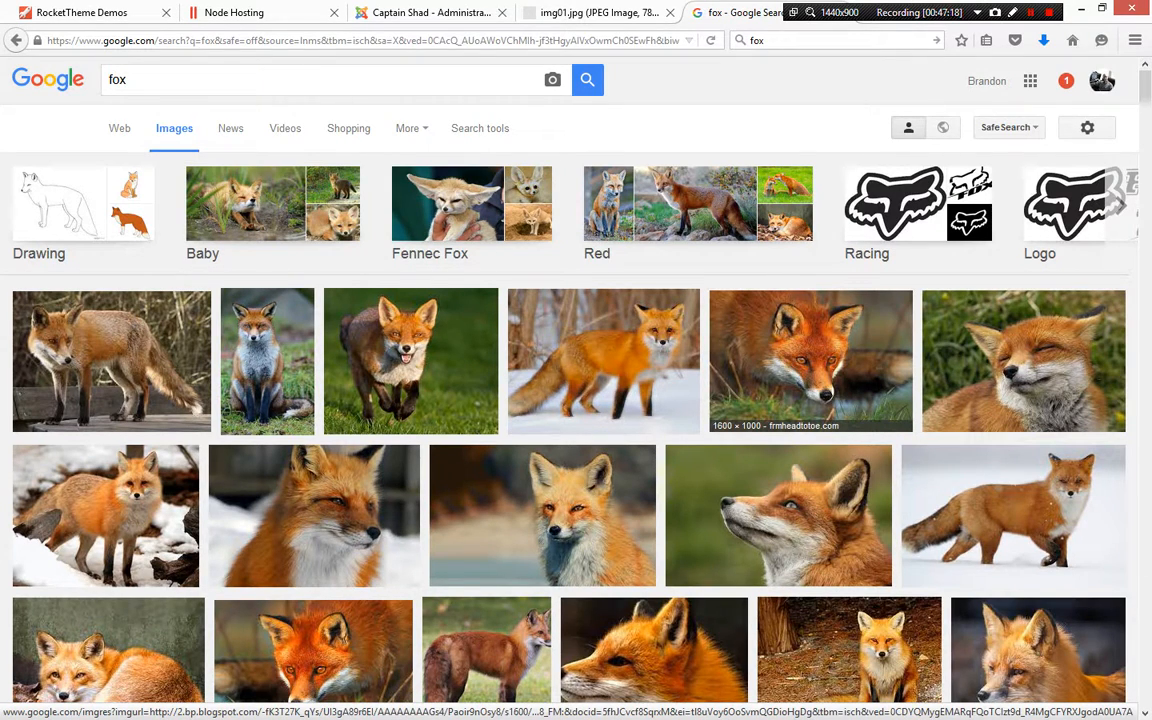
left_click(810, 360)
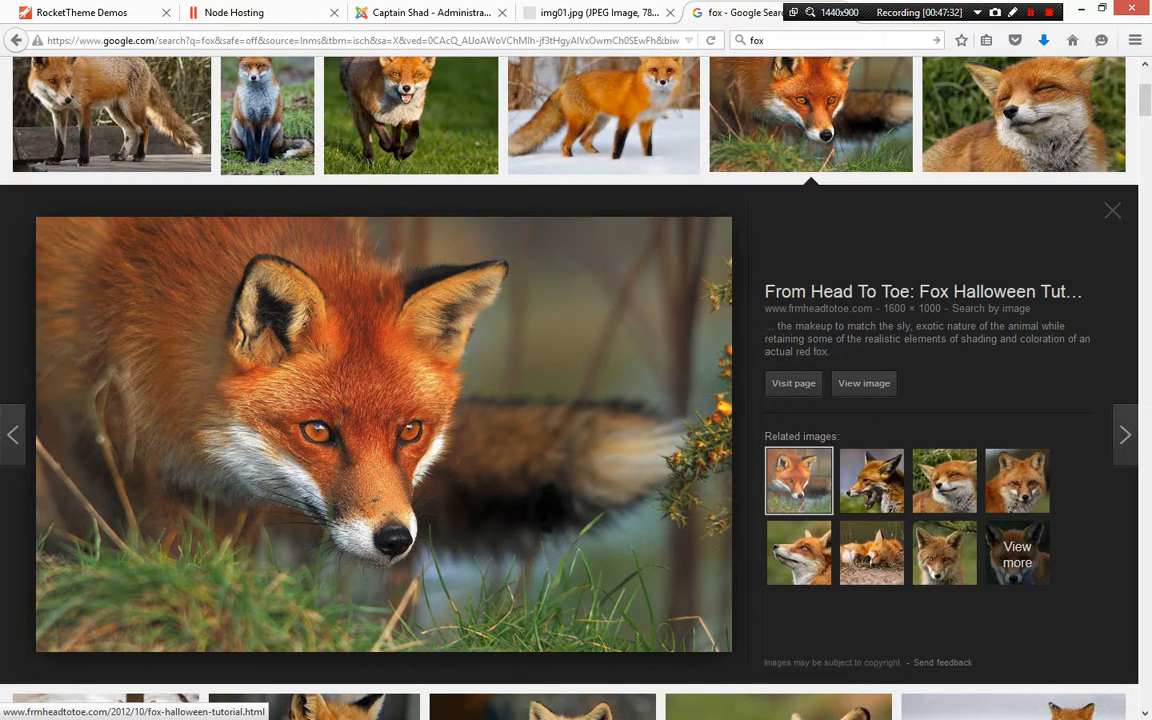
right_click(330, 352)
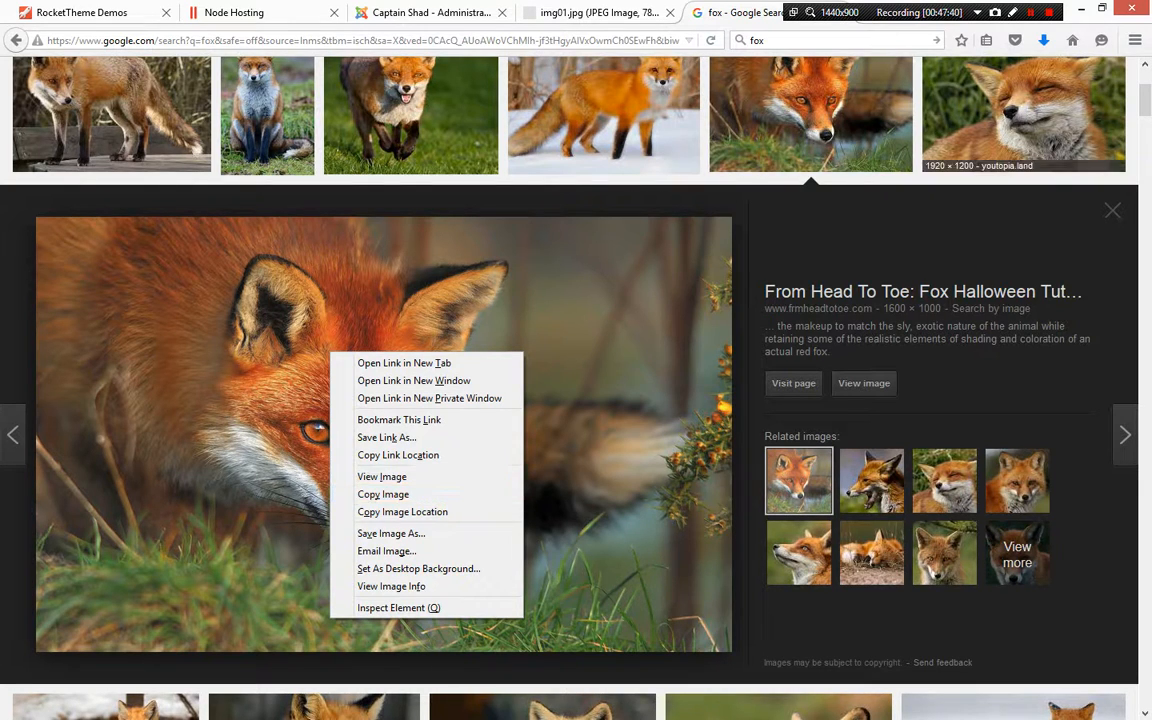
key("Escape")
key("Escape")
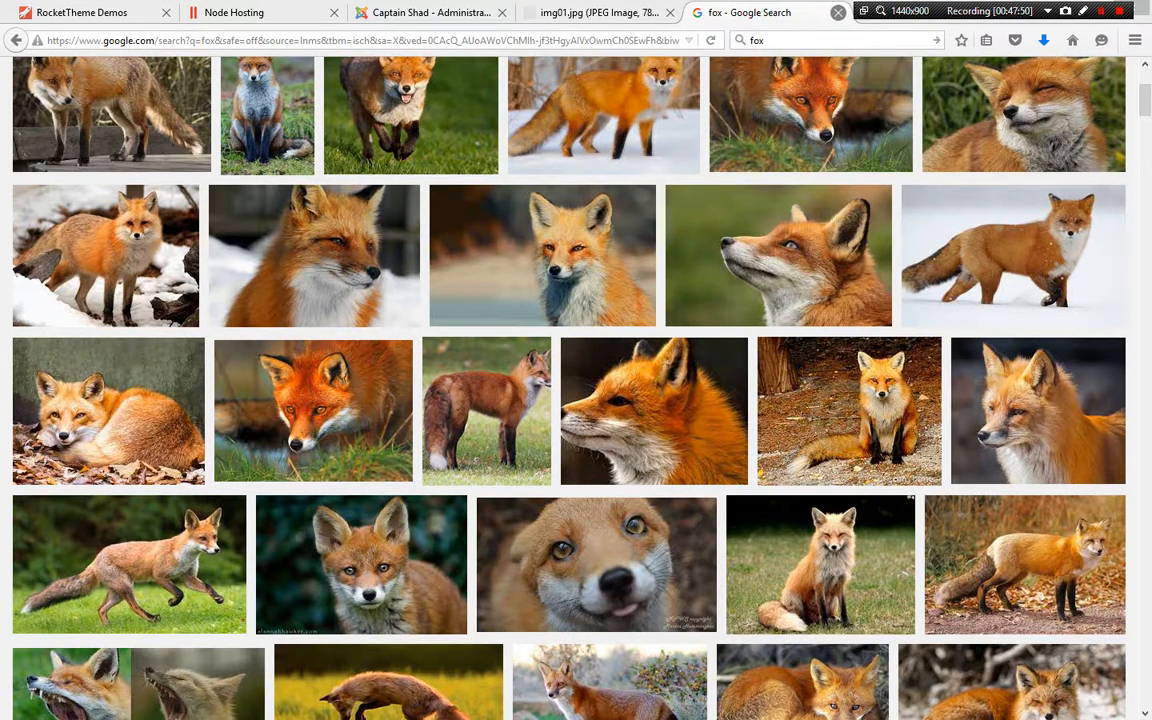
left_click(838, 12)
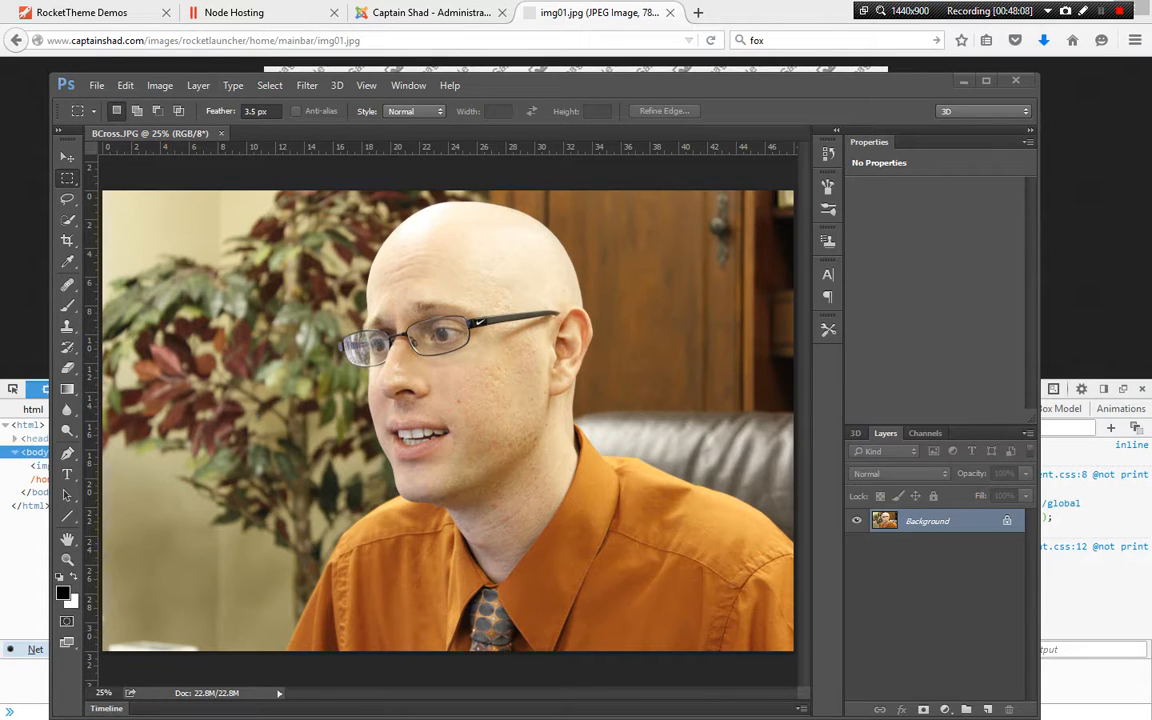
left_click(160, 86)
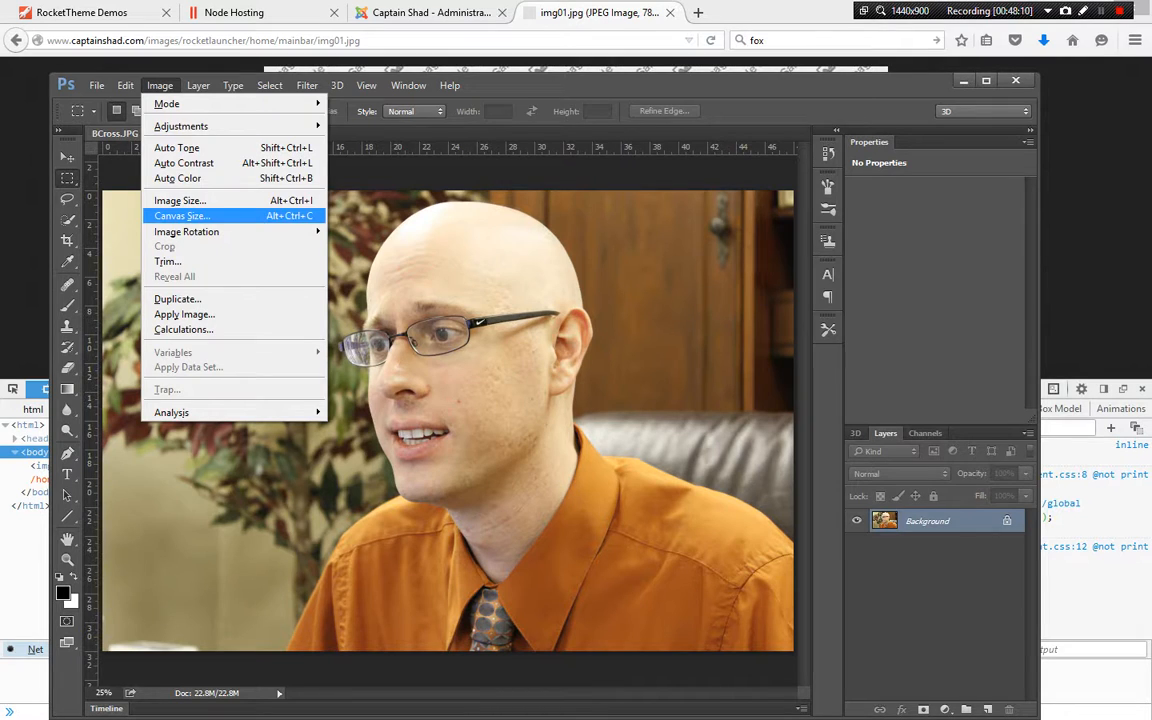
left_click(180, 200)
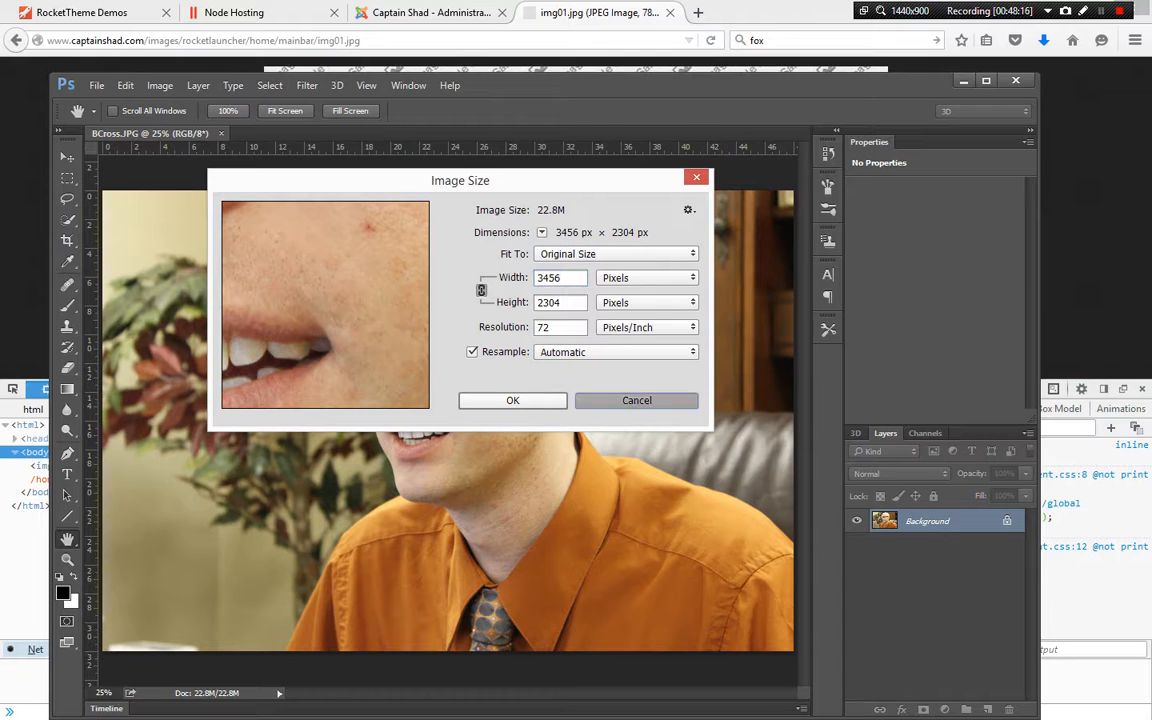
left_click(636, 400)
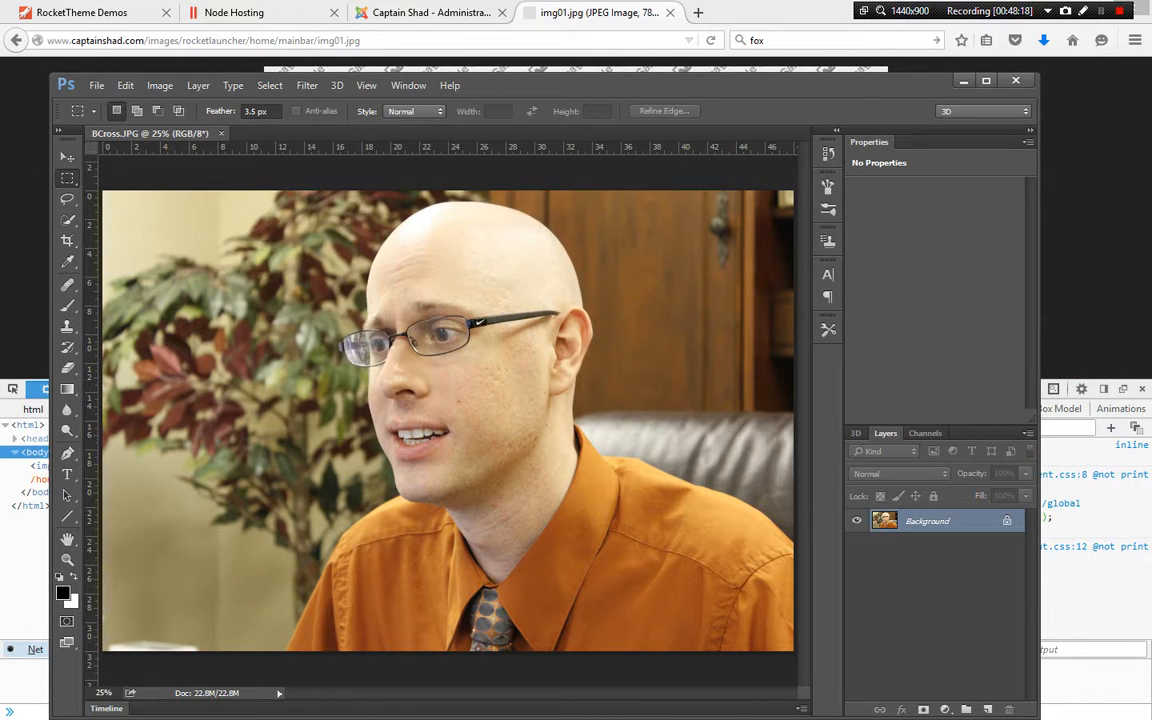
key("alt+Tab")
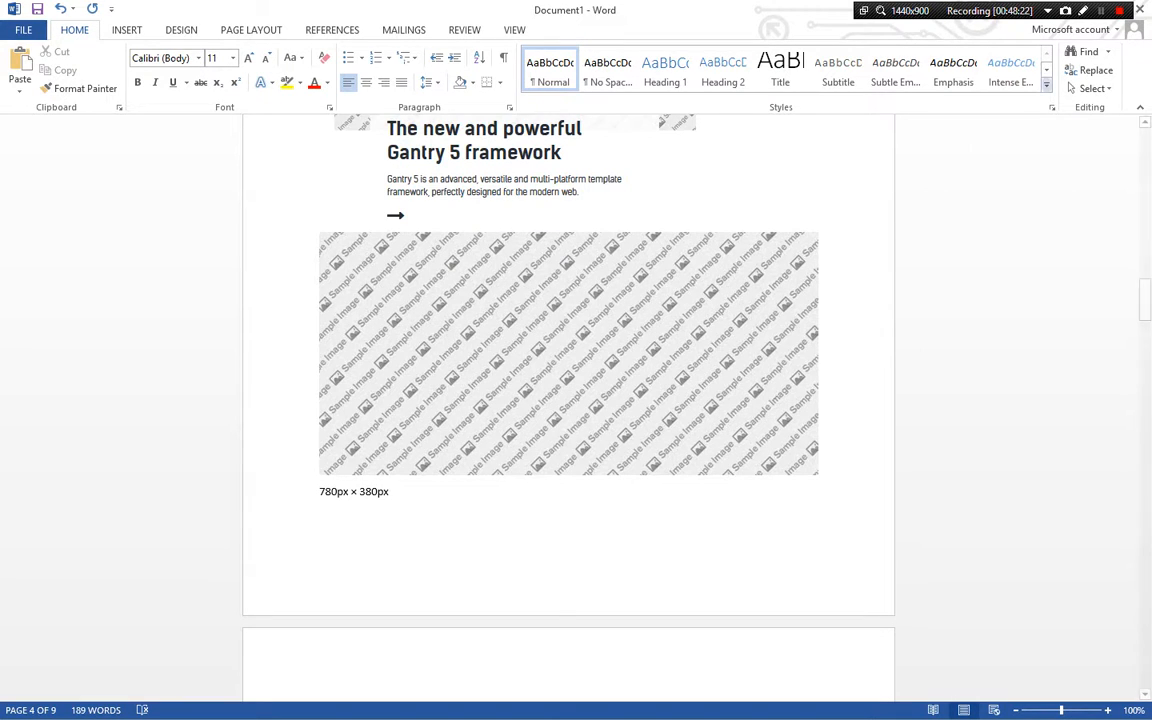
left_click_drag(997, 11, 909, 16)
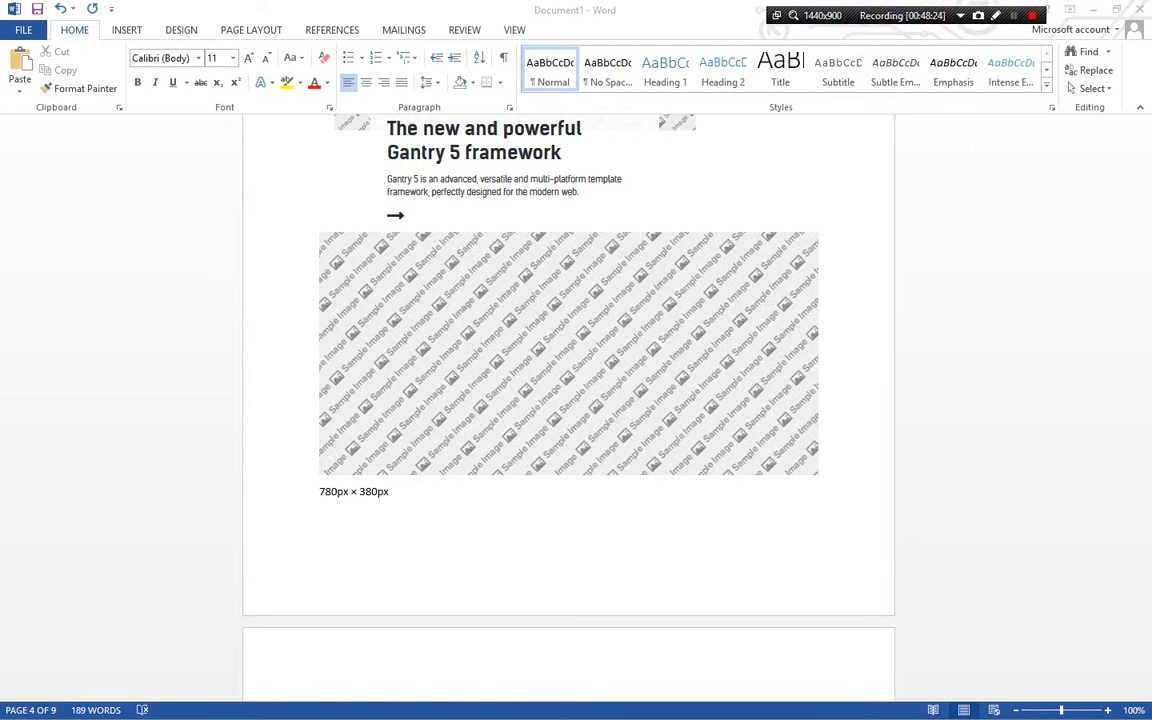
key("alt+Tab")
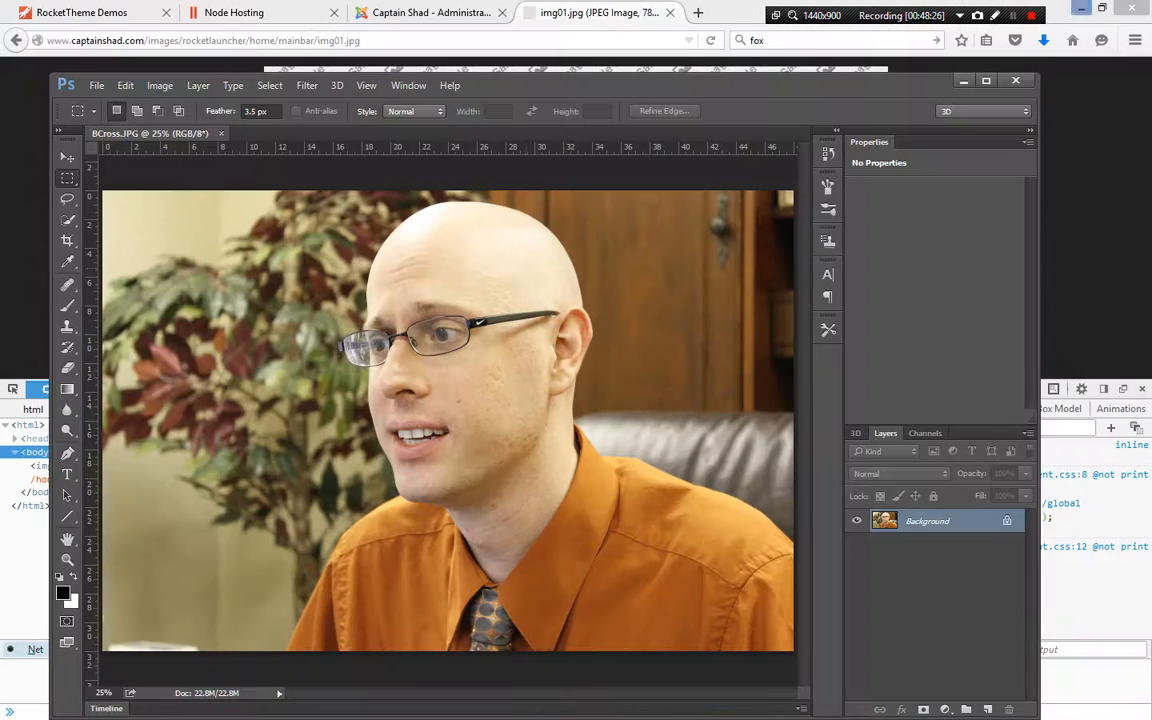
Resize the BCross.JPG photo to 780 px wide with proportions constrained, then fit it on screen
left_click(160, 85)
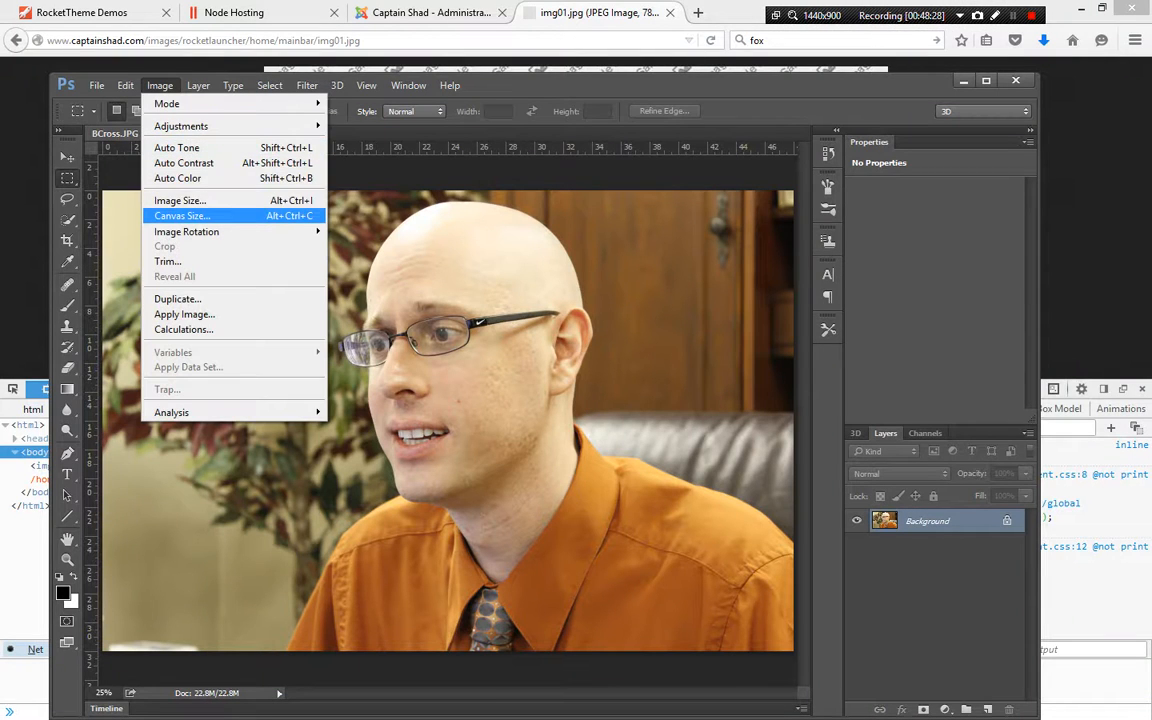
left_click(180, 200)
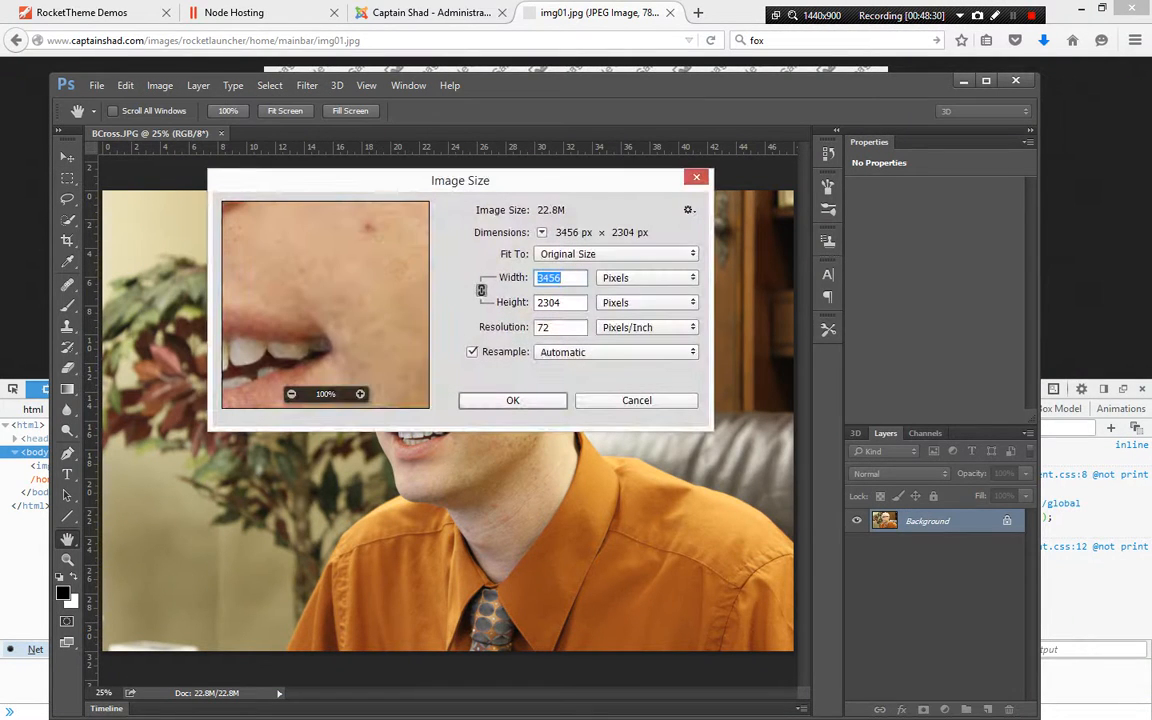
type("780")
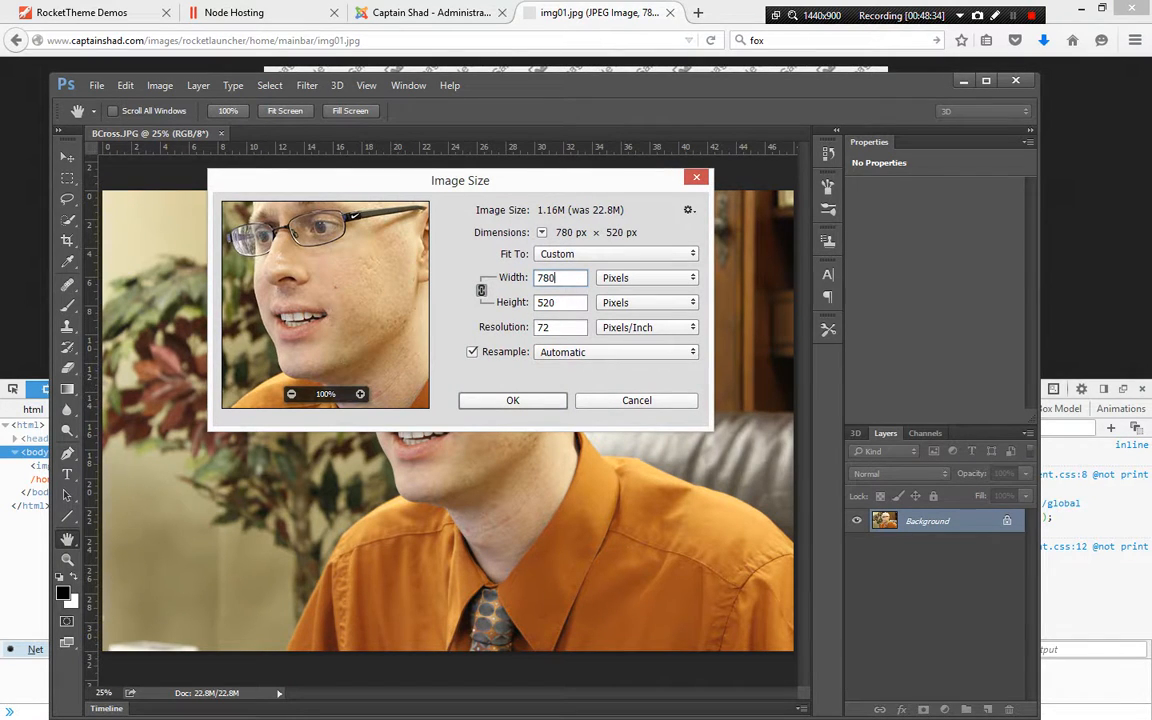
key("Tab")
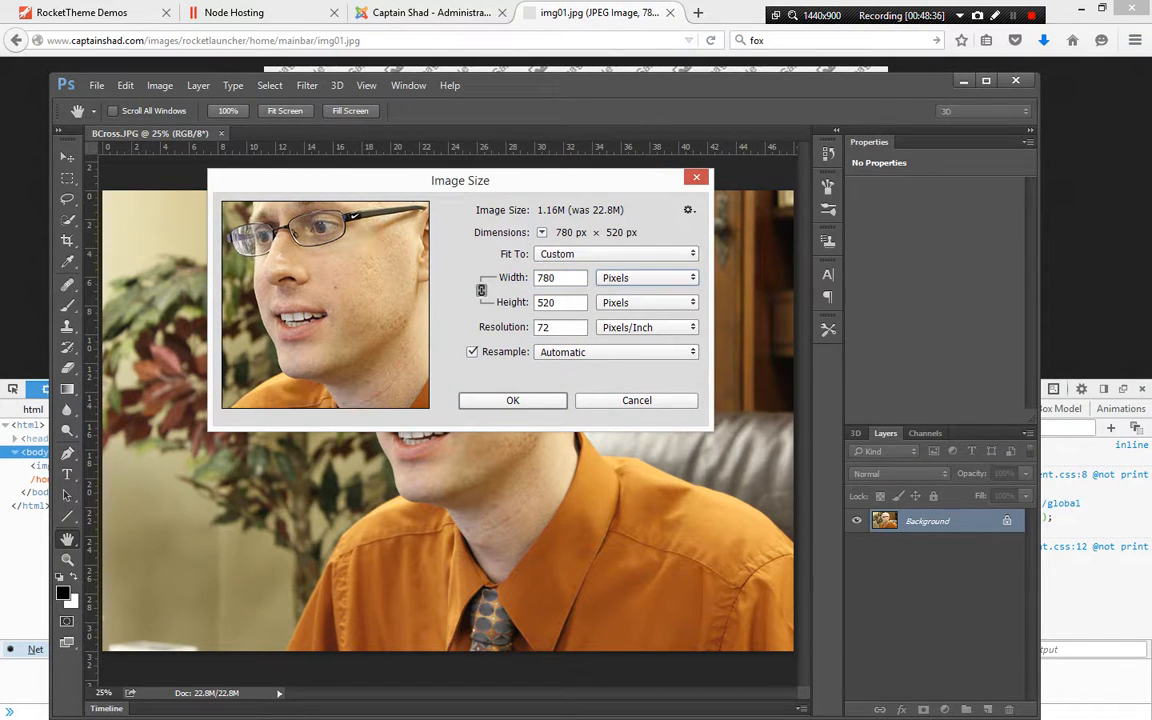
key("Tab")
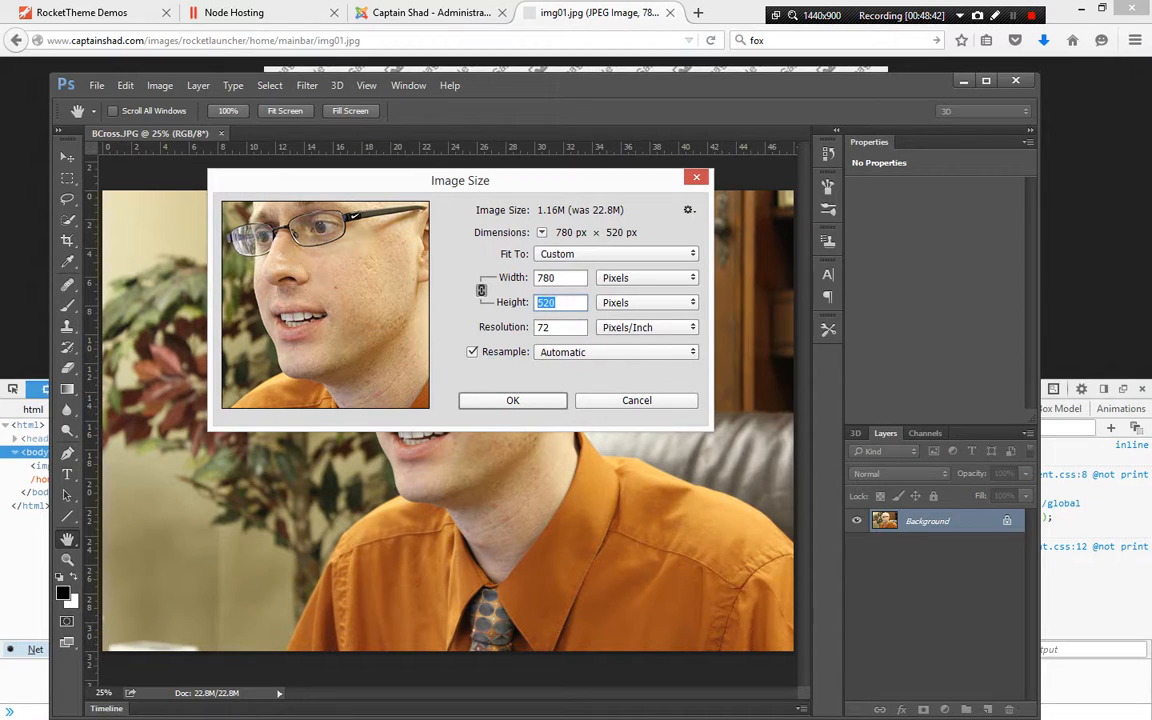
left_click(557, 278)
key("Tab")
type("380")
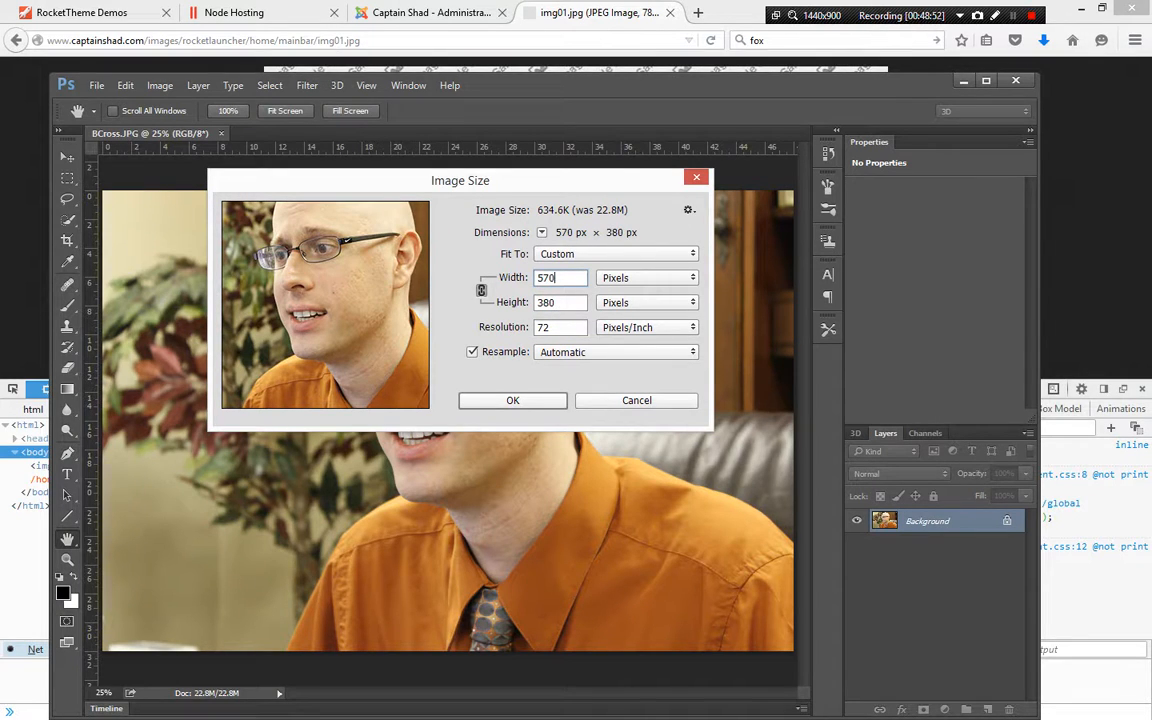
key("alt")
key("alt+Tab")
key("alt+Tab")
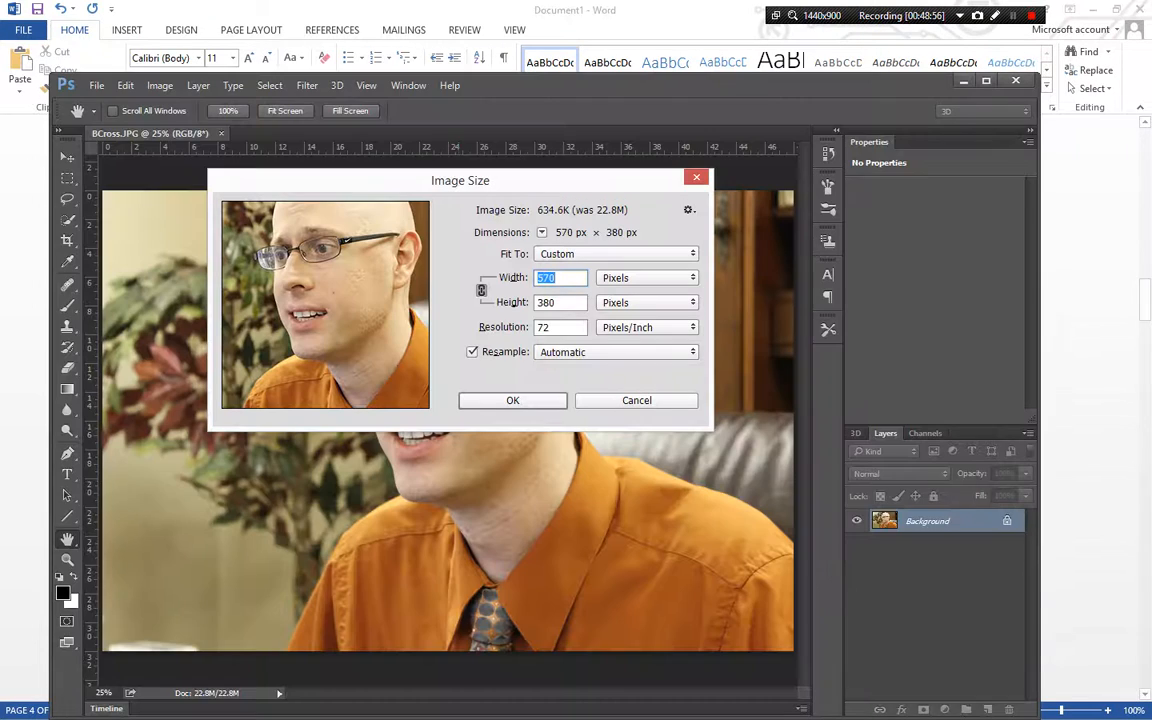
type("780")
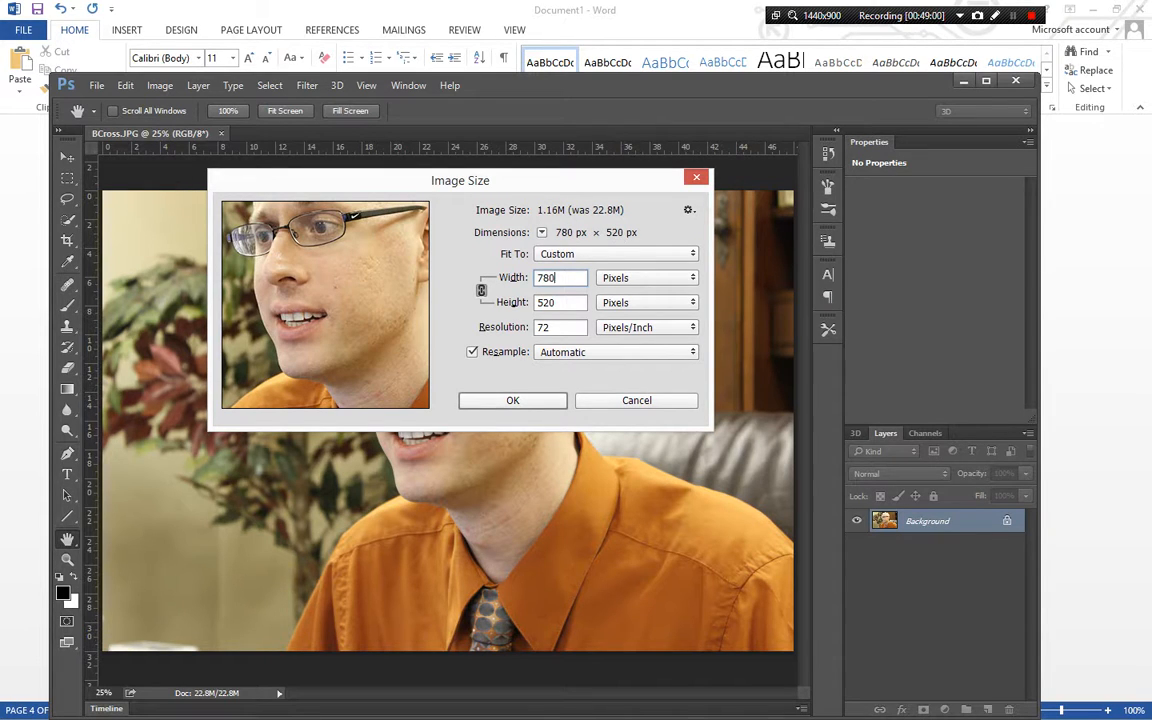
key("Tab")
key("Right")
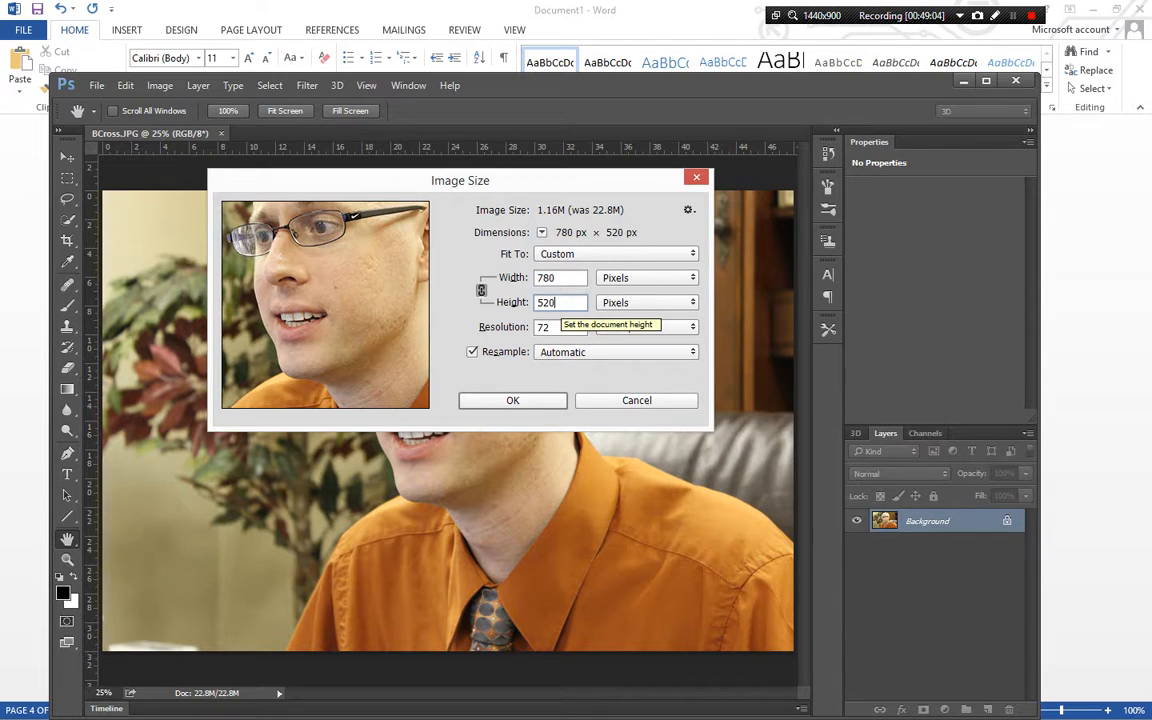
key("Return")
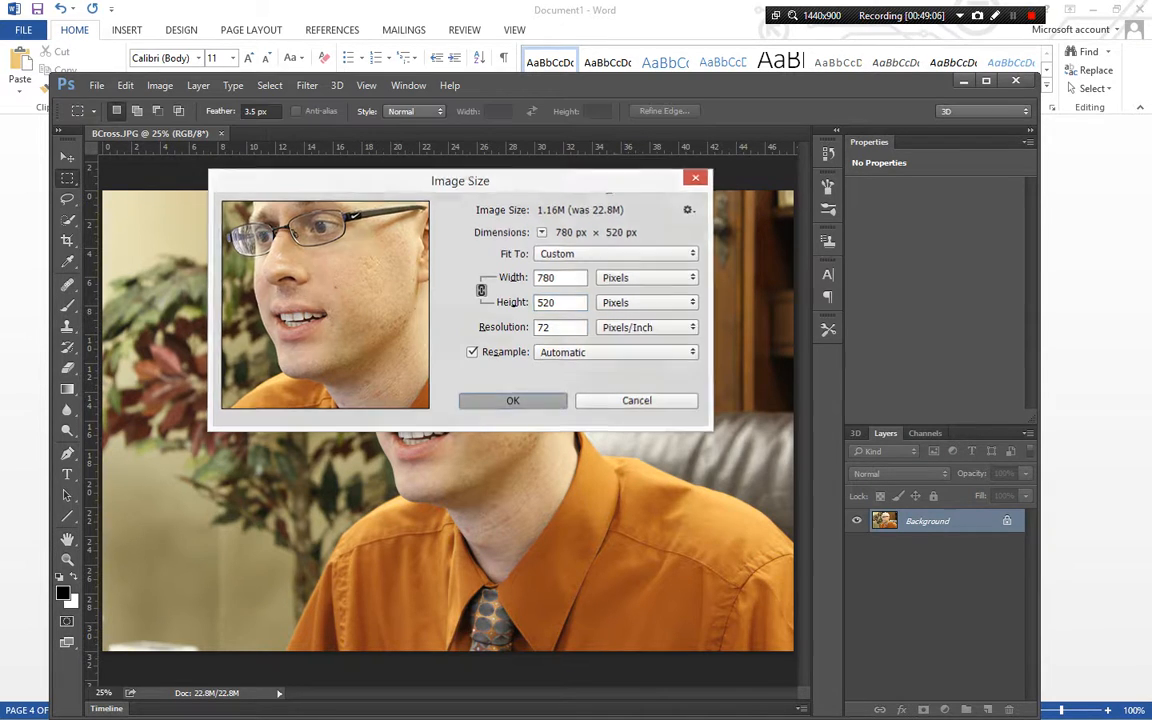
key("ctrl+0")
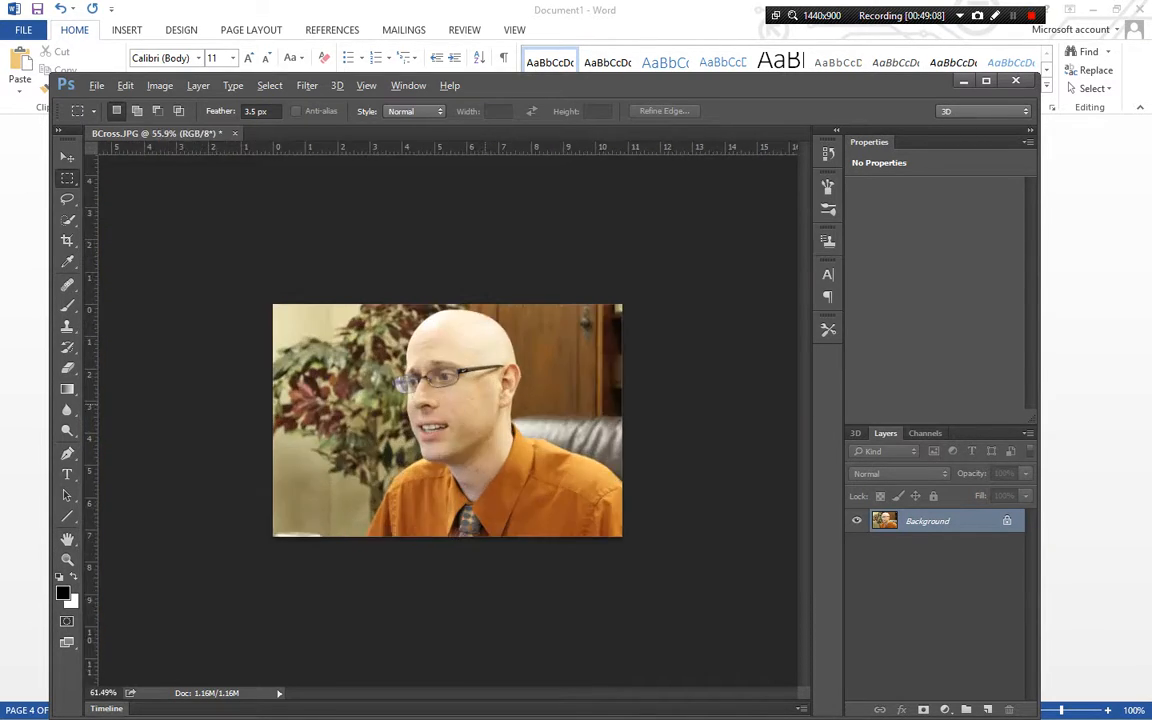
Crop the canvas to 780 × 380 pixels from the centre anchor
key("alt+Tab")
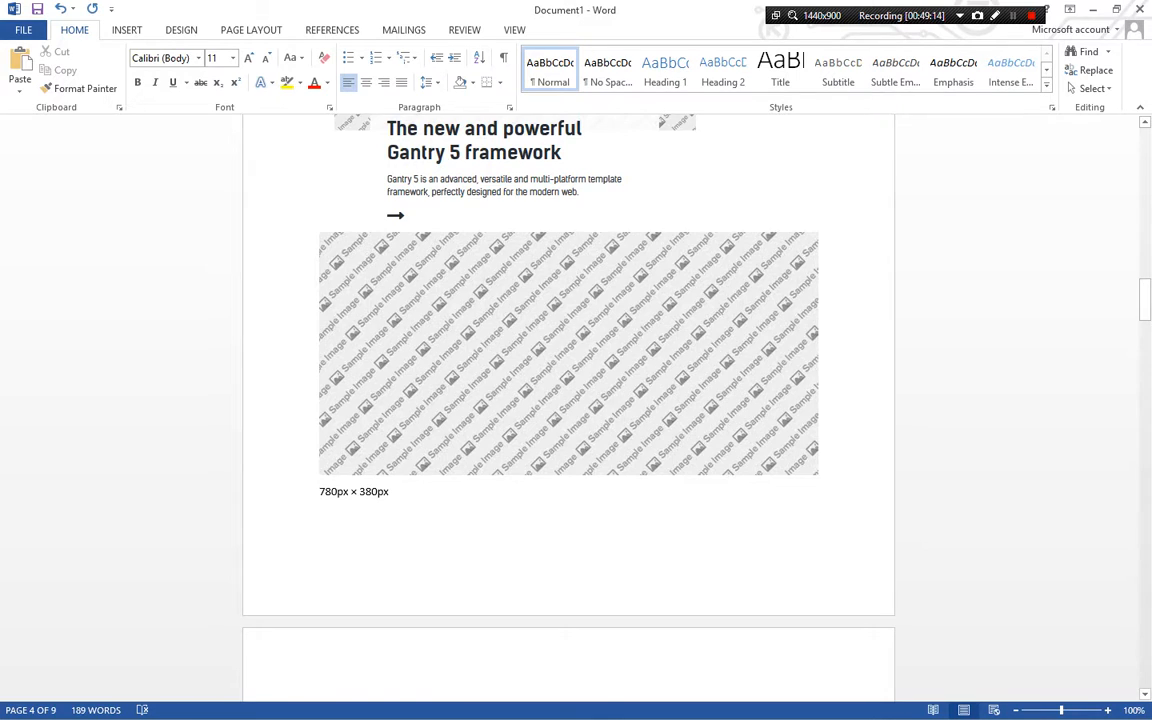
key("alt+Tab")
left_click(160, 85)
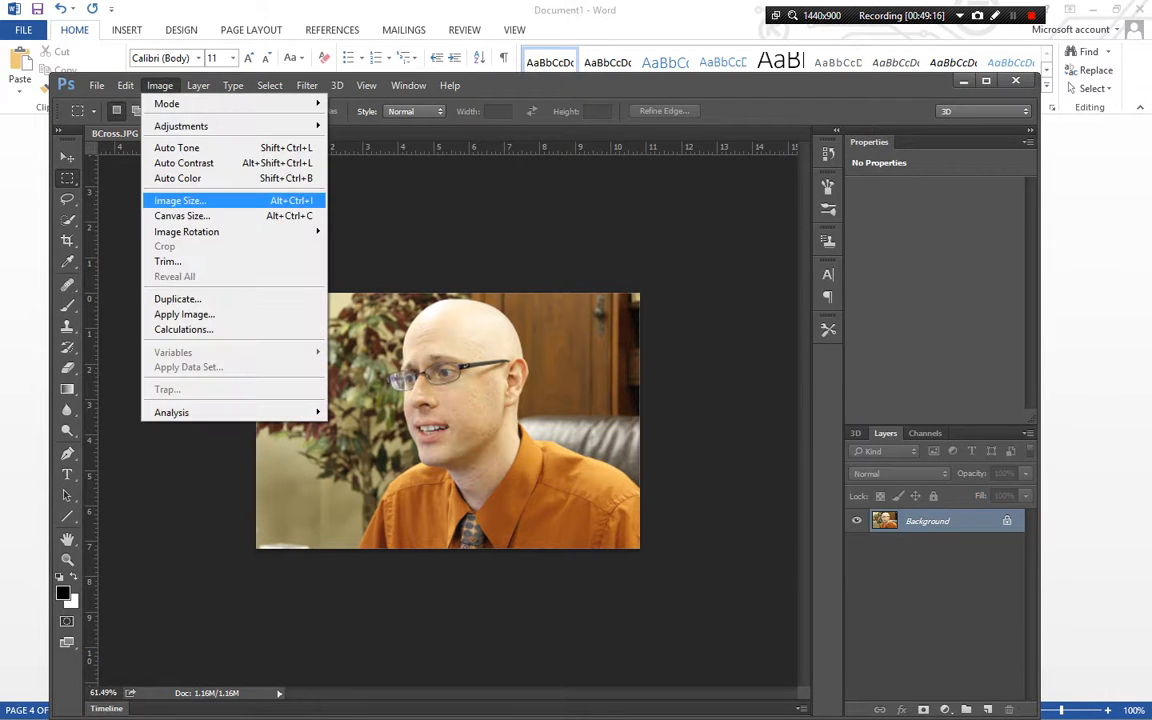
left_click(181, 215)
left_click(690, 311)
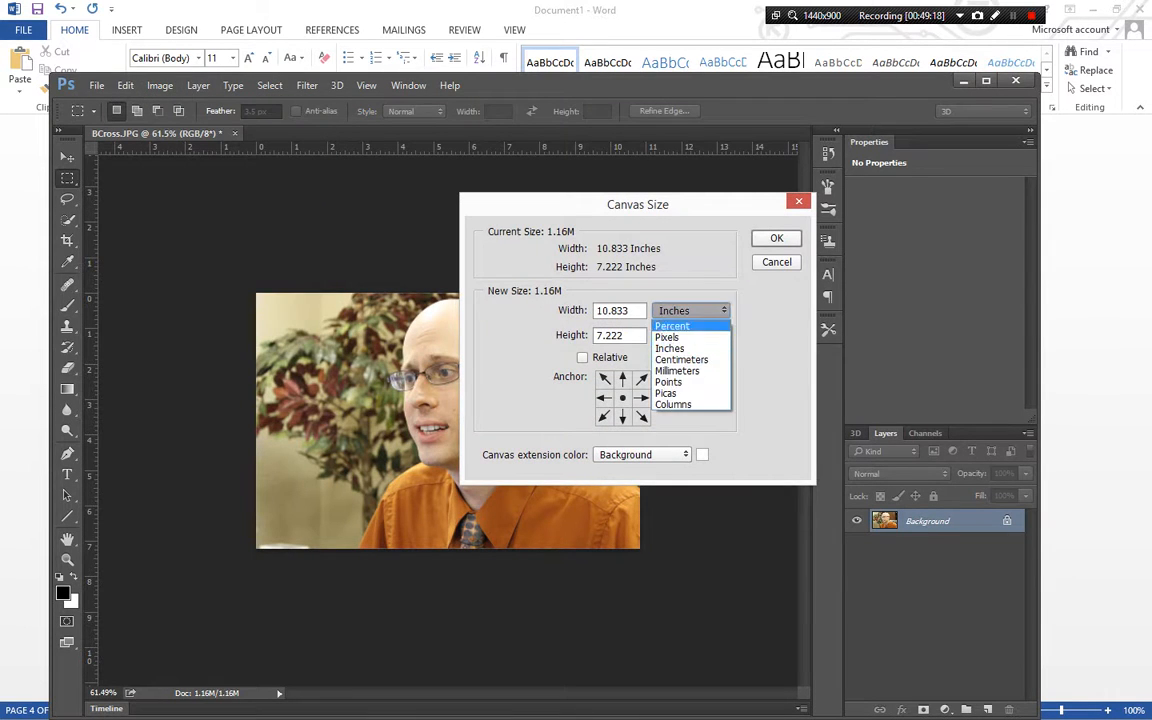
left_click(670, 337)
key("Tab")
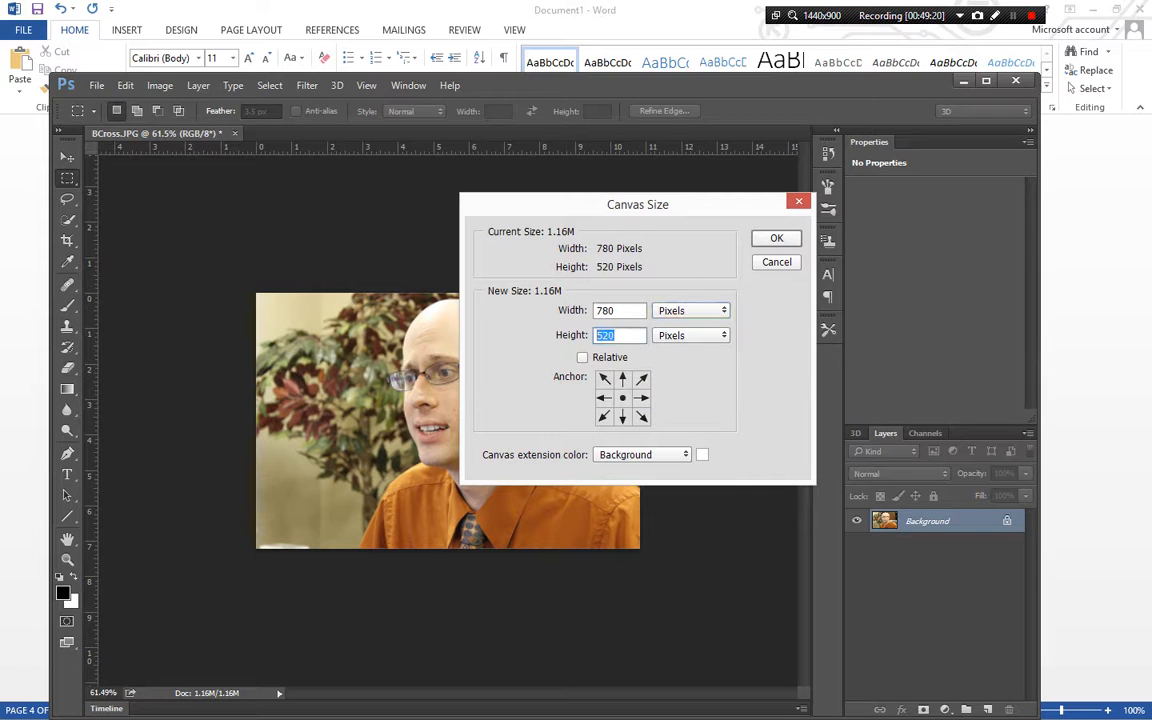
type("380")
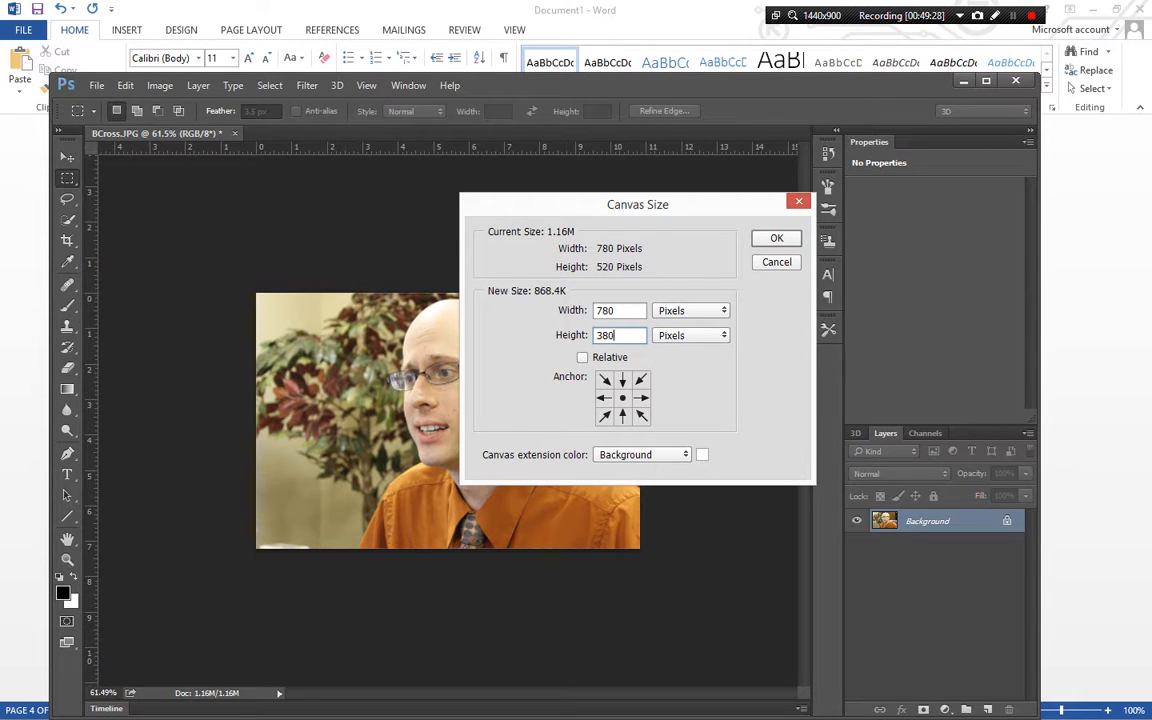
key("Return")
key("Return")
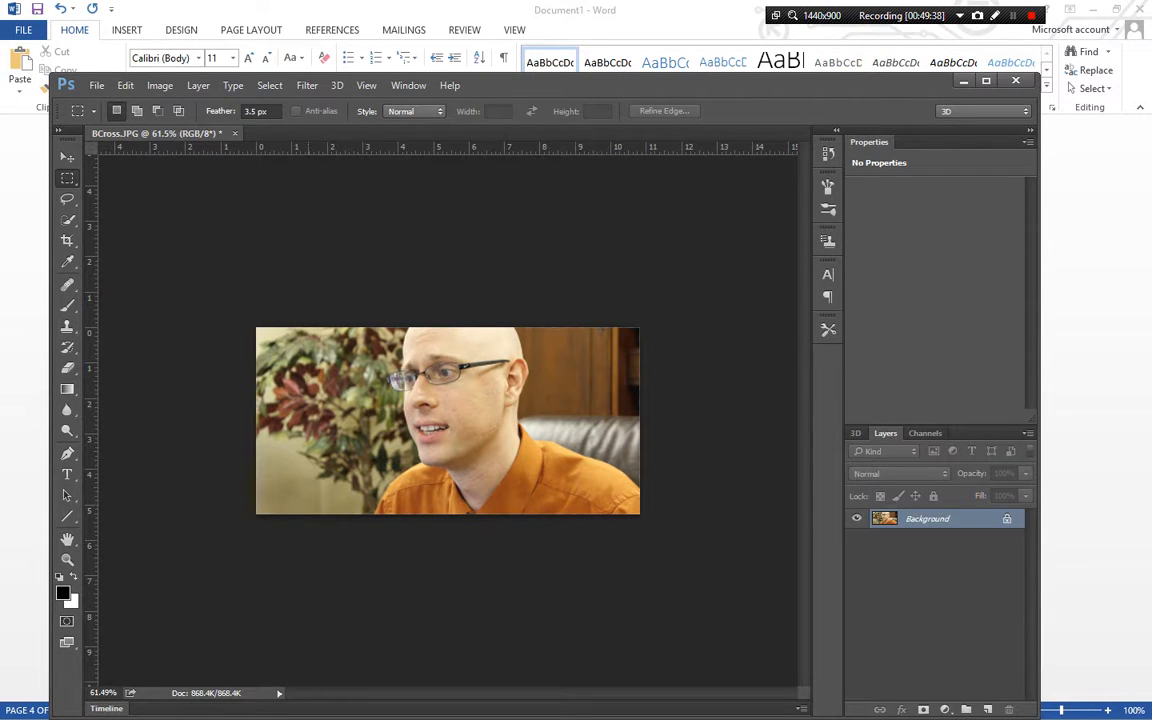
Undo the canvas size change
scroll(448, 420, "up", 4)
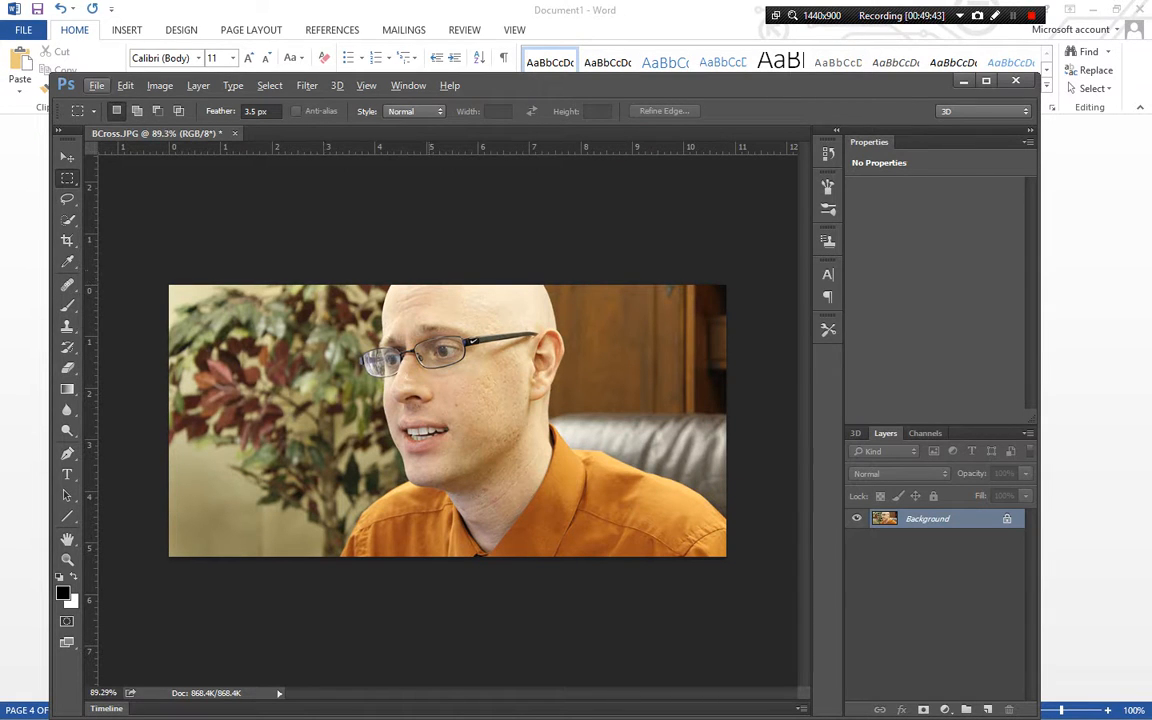
key("Right")
key("Down")
key("Return")
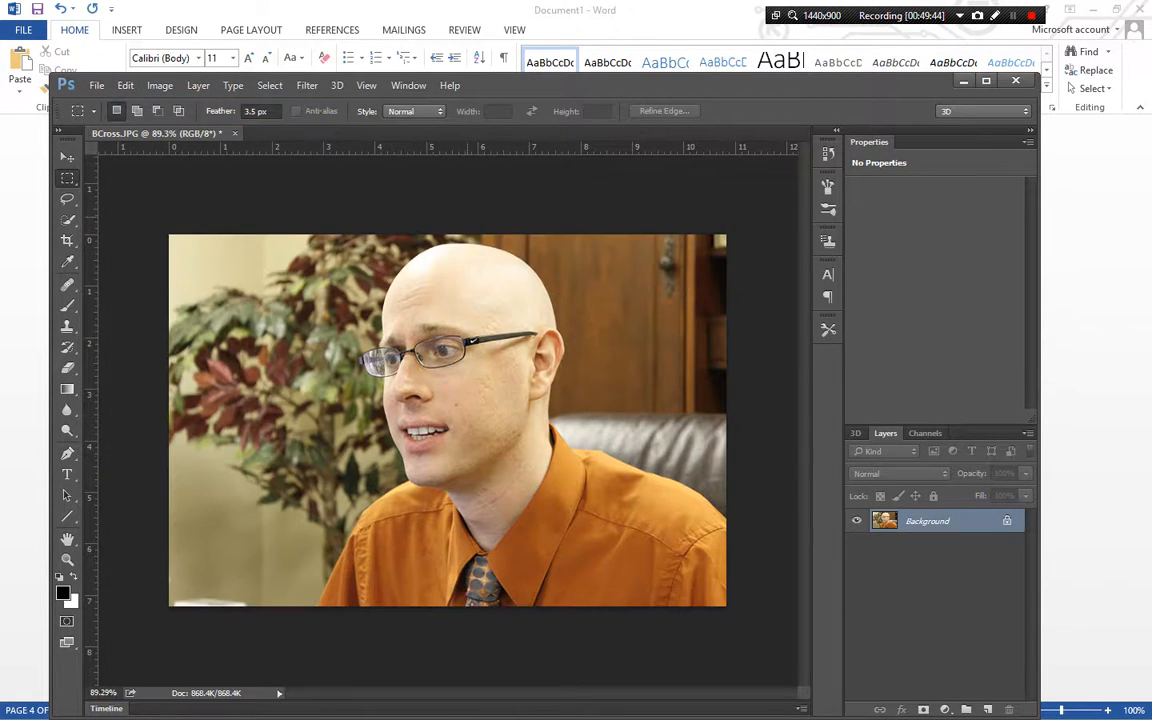
Crop the canvas to 780 × 380 pixels, anchored at the top centre
left_click(160, 86)
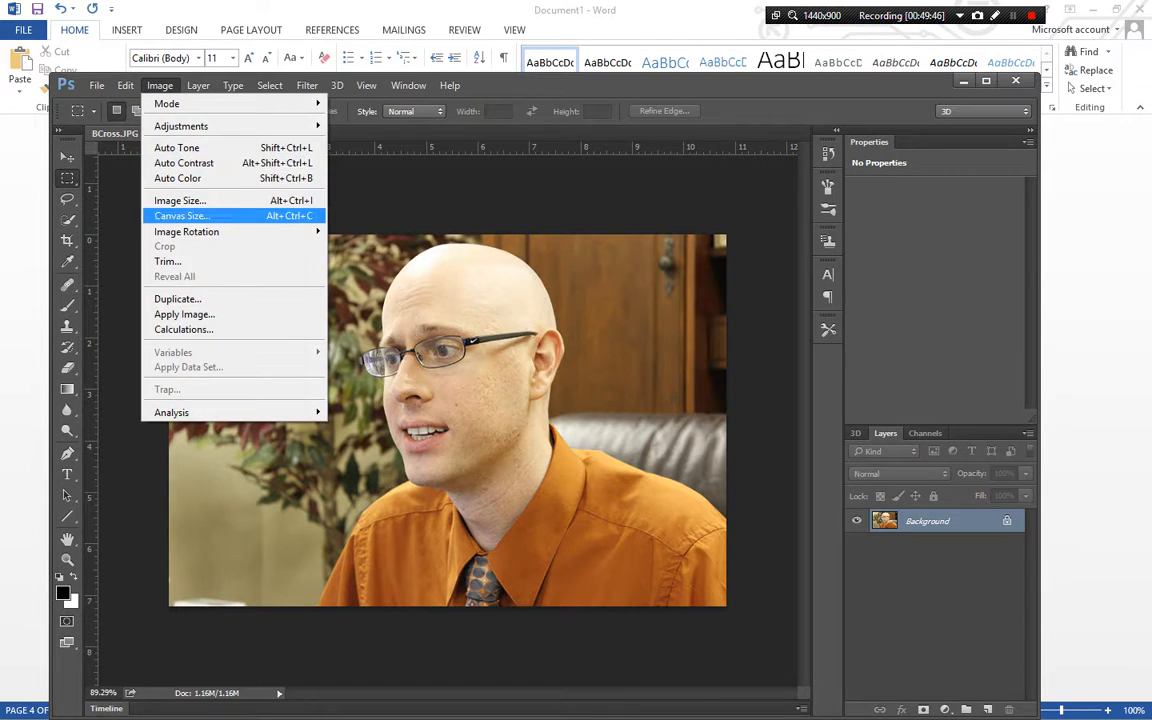
key("Return")
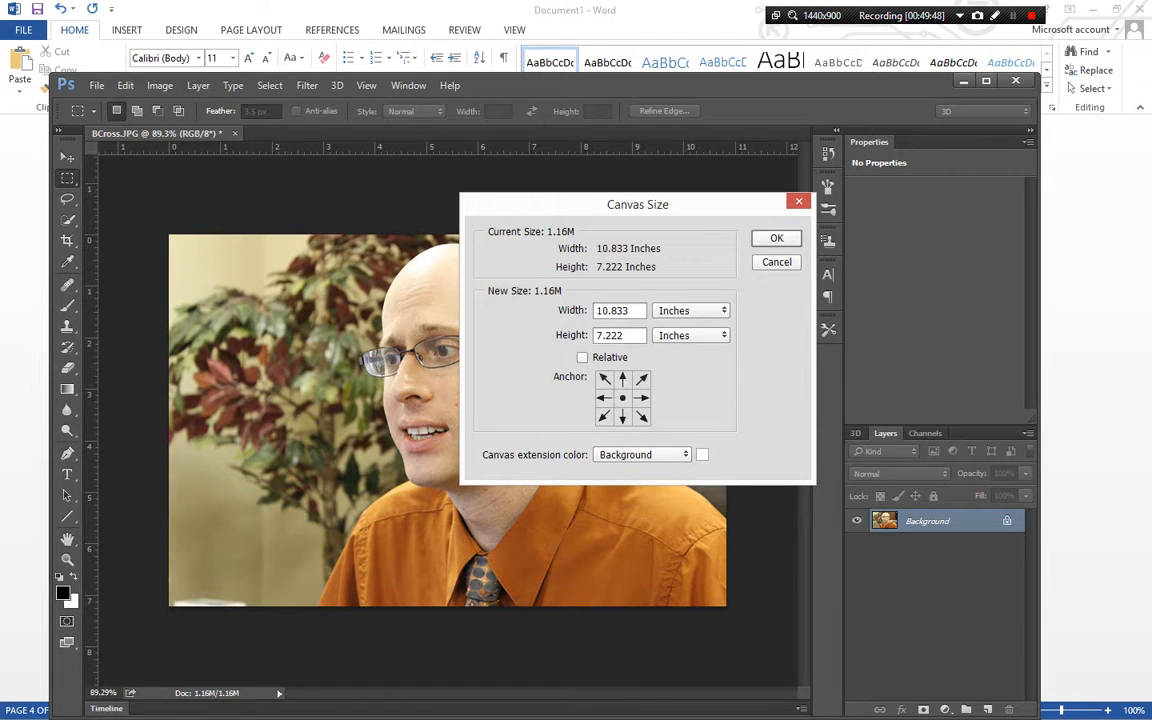
left_click(691, 311)
key("Return")
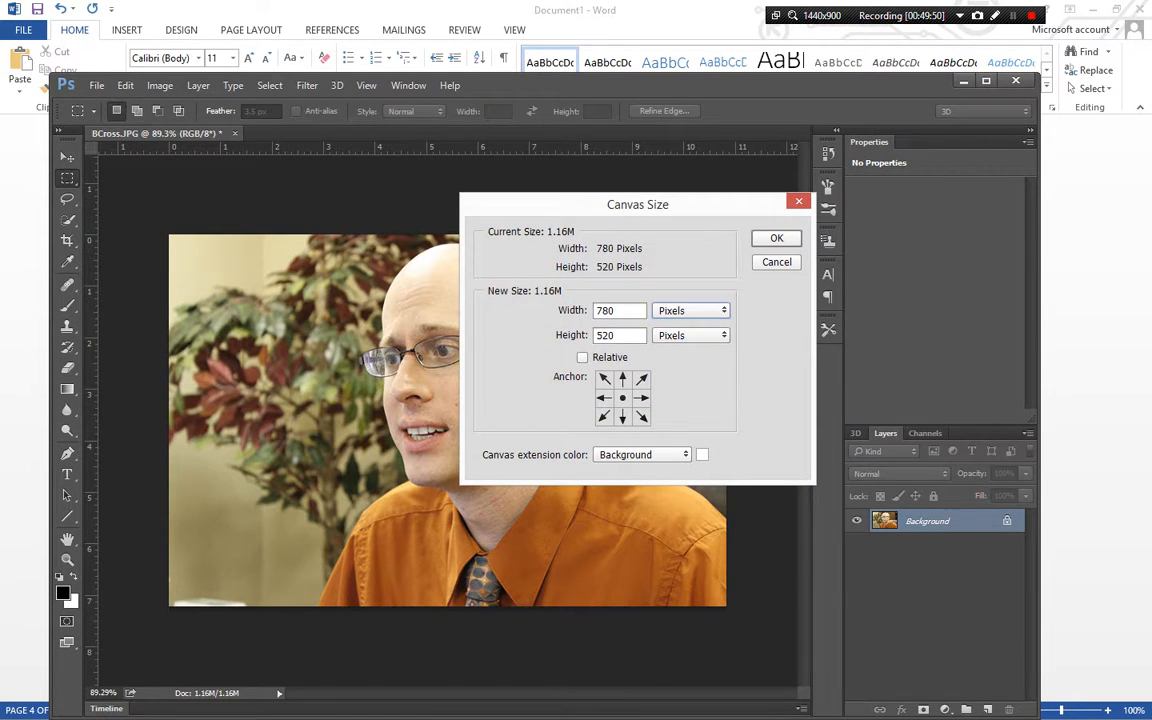
type("380")
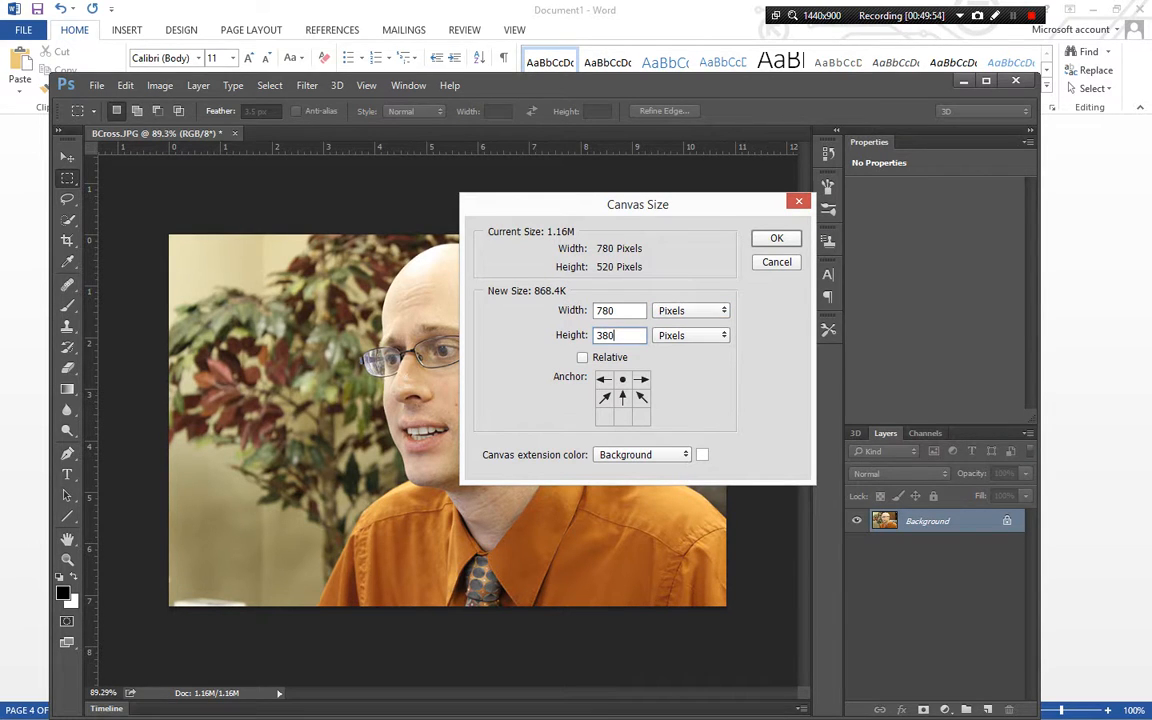
key("Return")
key("Return")
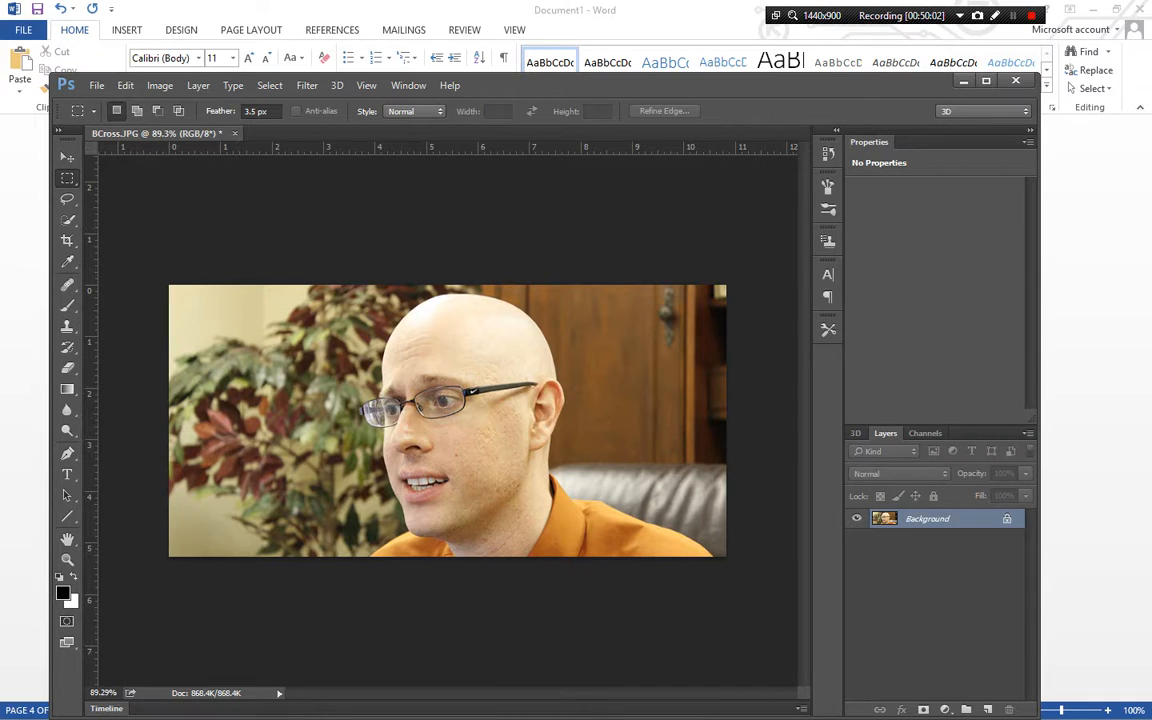
Select and copy the whole cropped photo, and paste it into the Word notes below the 780px × 380px caption
left_click(125, 86)
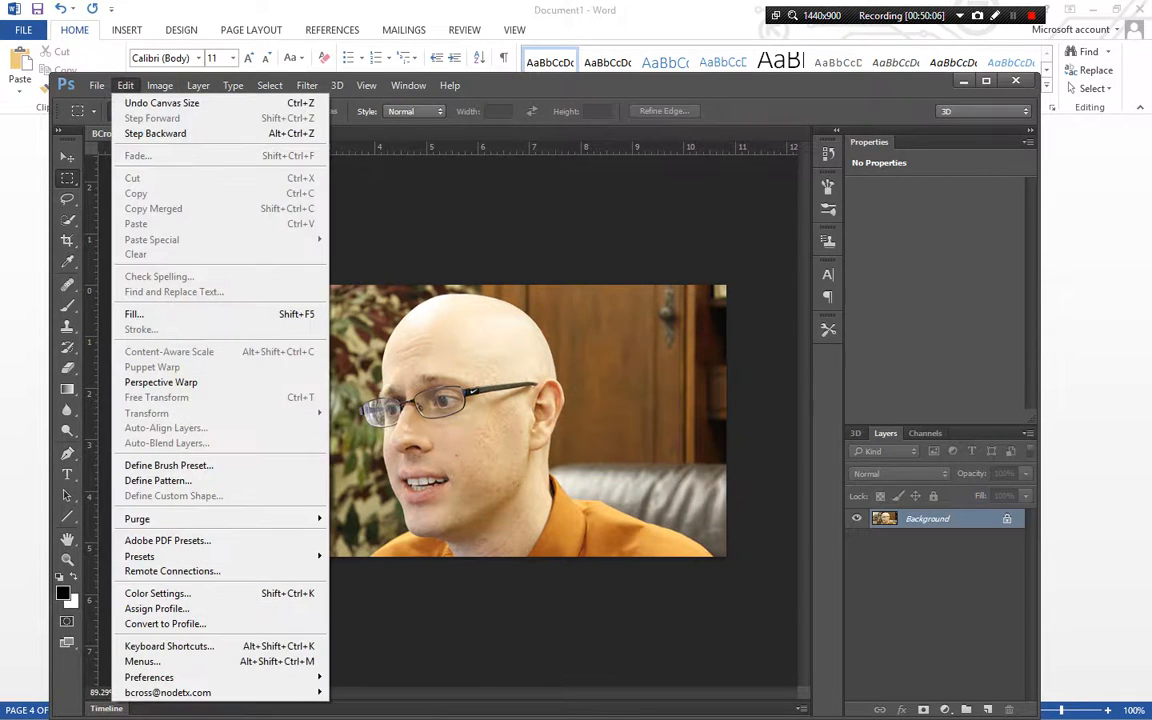
key("Escape")
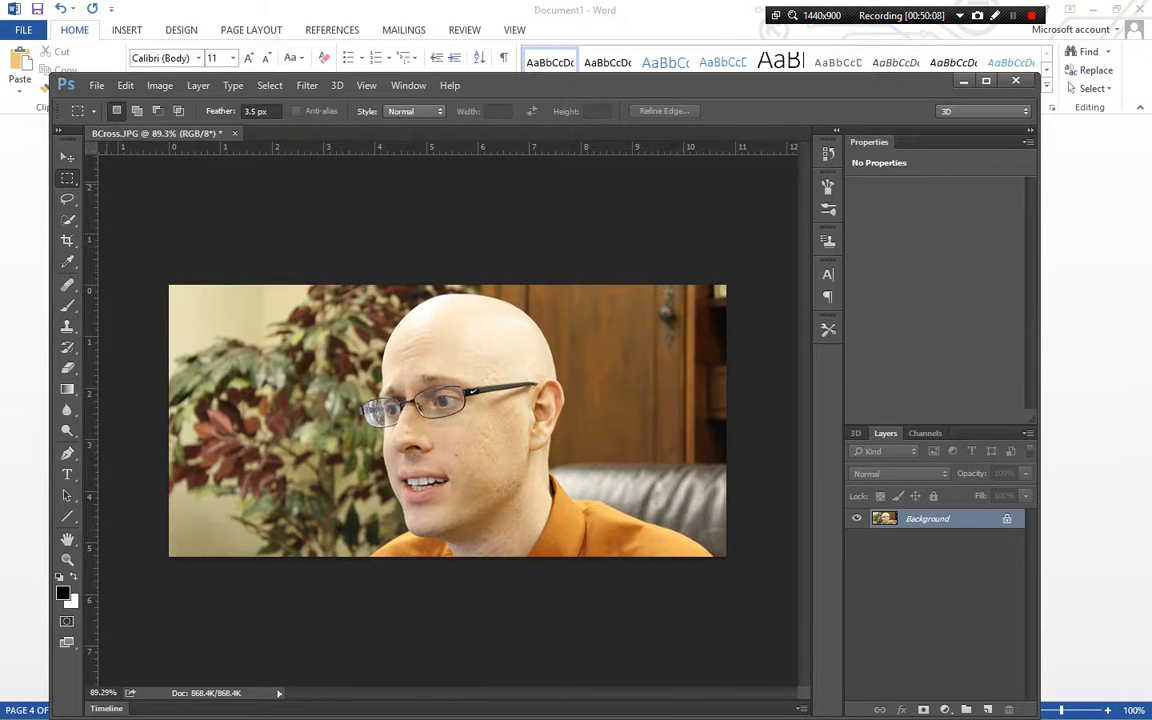
left_click_drag(169, 285, 398, 478)
left_click_drag(757, 664, 802, 672)
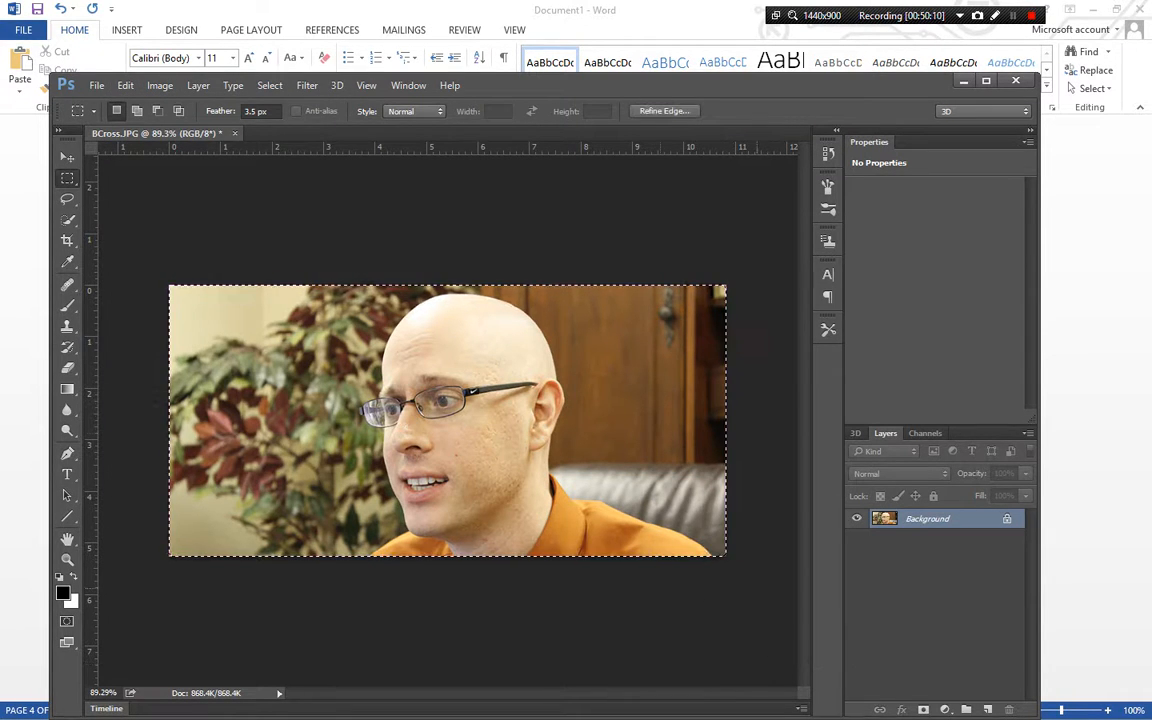
key("alt+Tab")
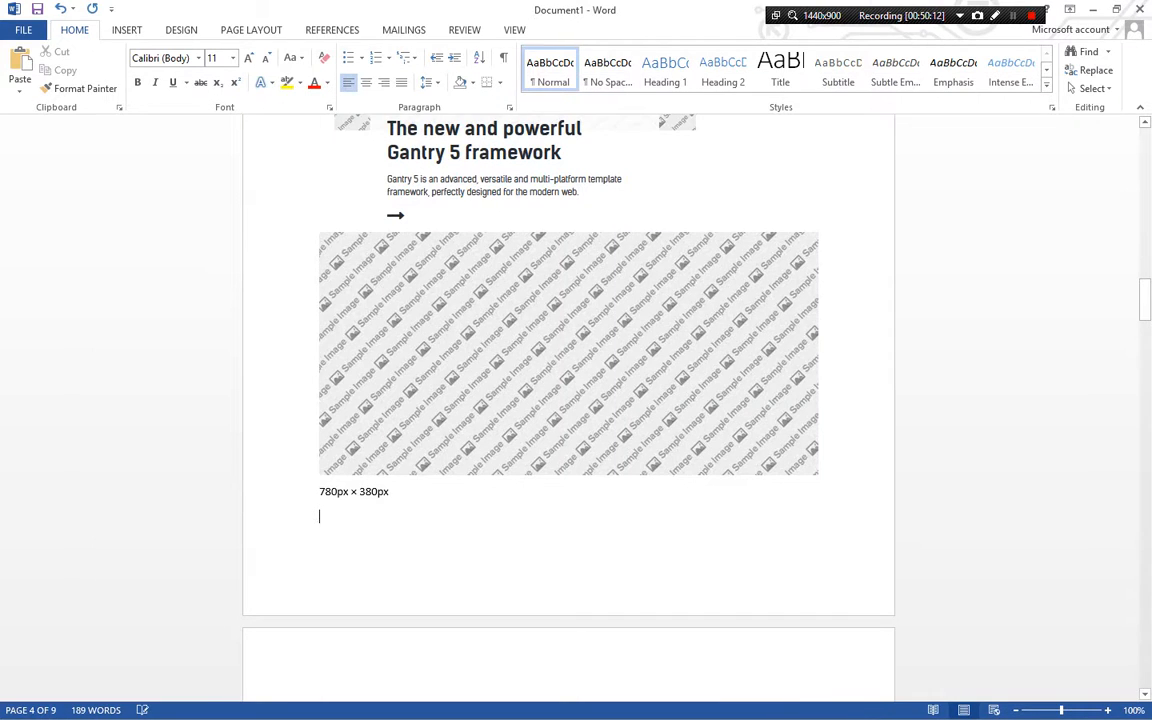
key("ctrl+v")
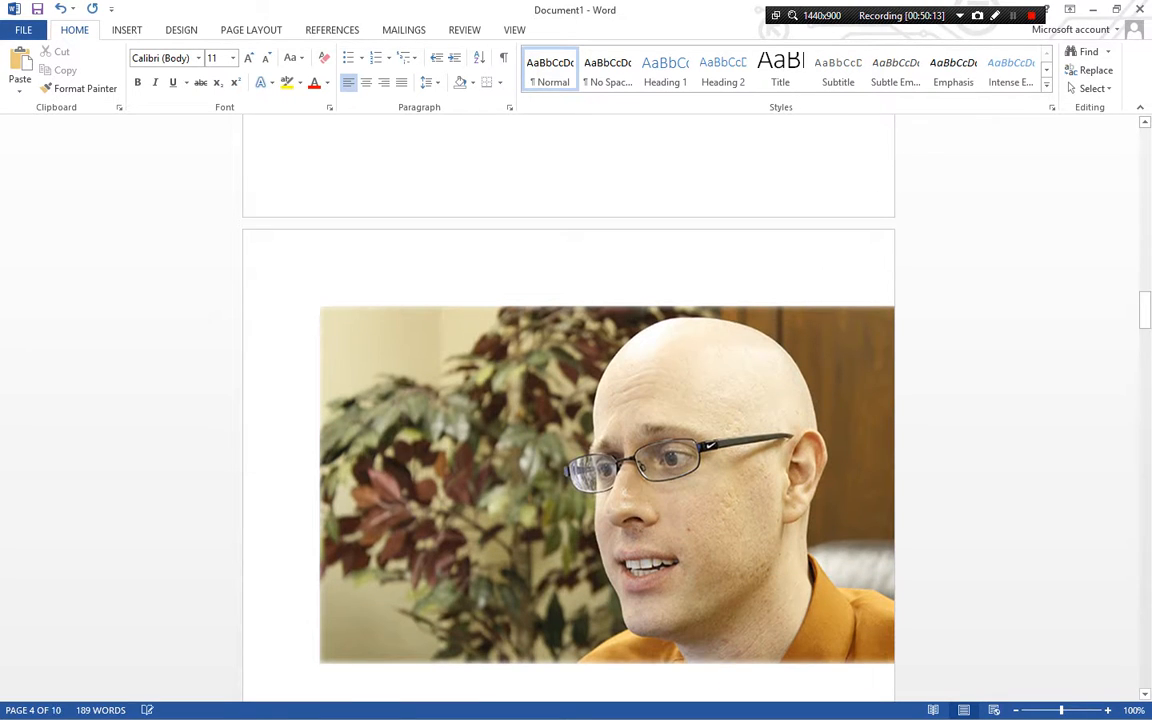
left_click(640, 420)
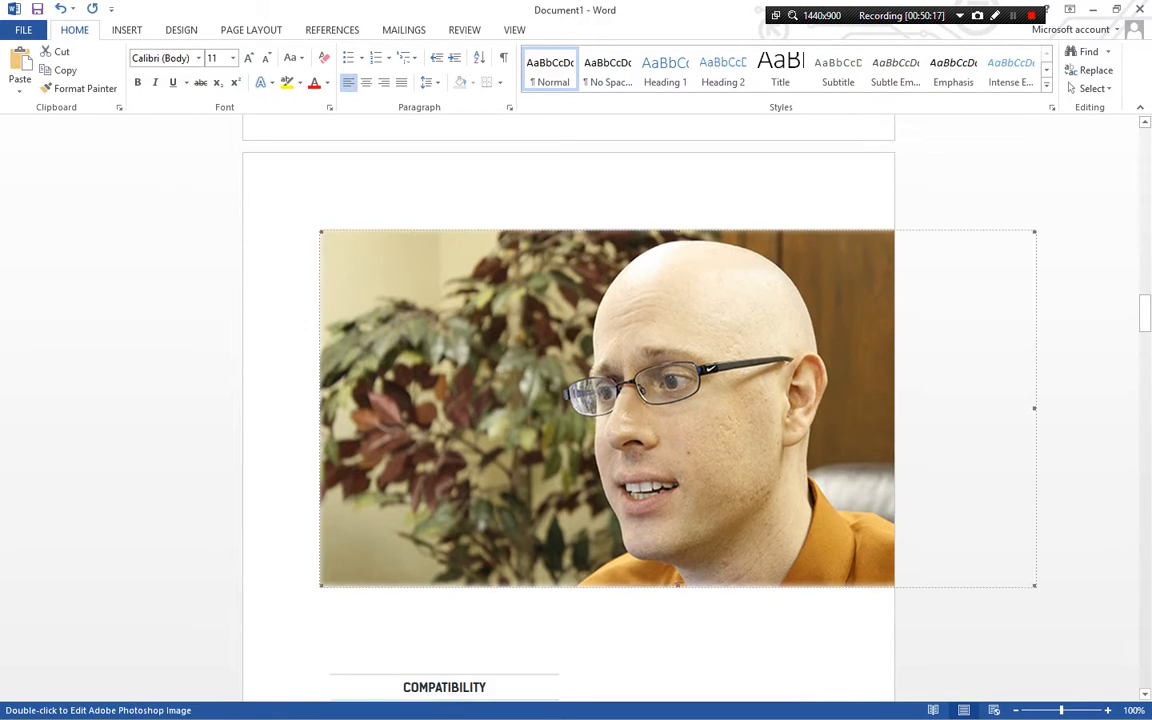
left_click(640, 420)
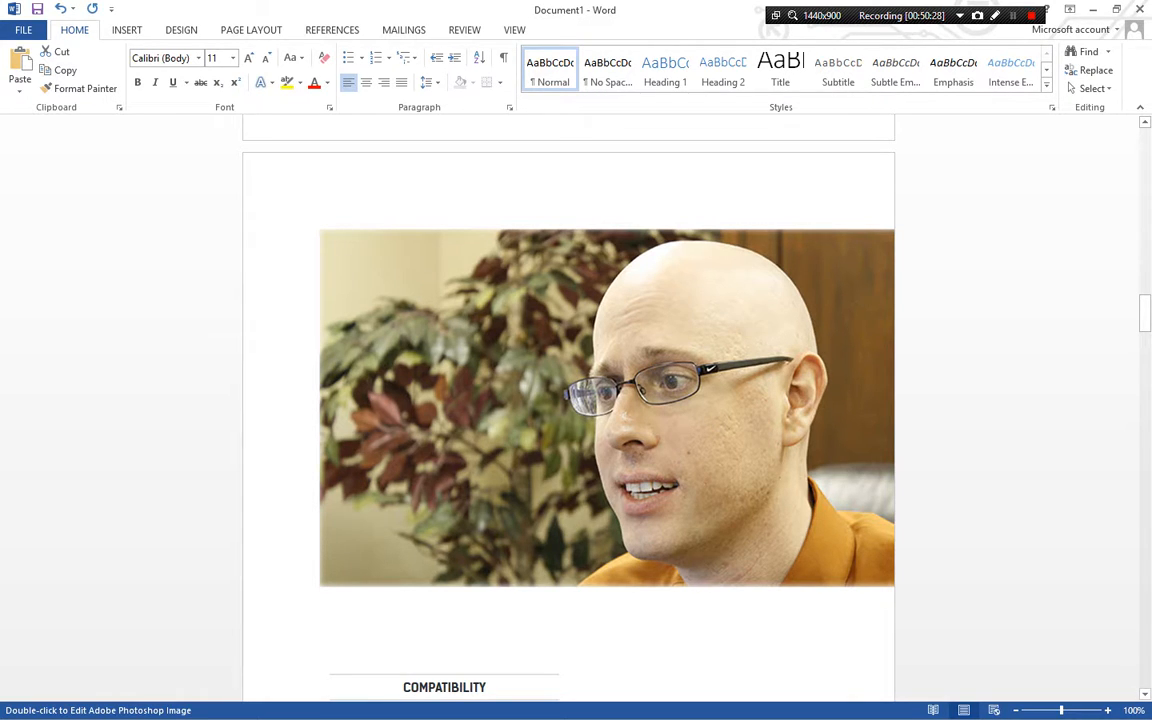
Switch to the Joomla admin, cancel the grid item dialog, apply the particle and close the FP MainBar module
key("alt+Tab")
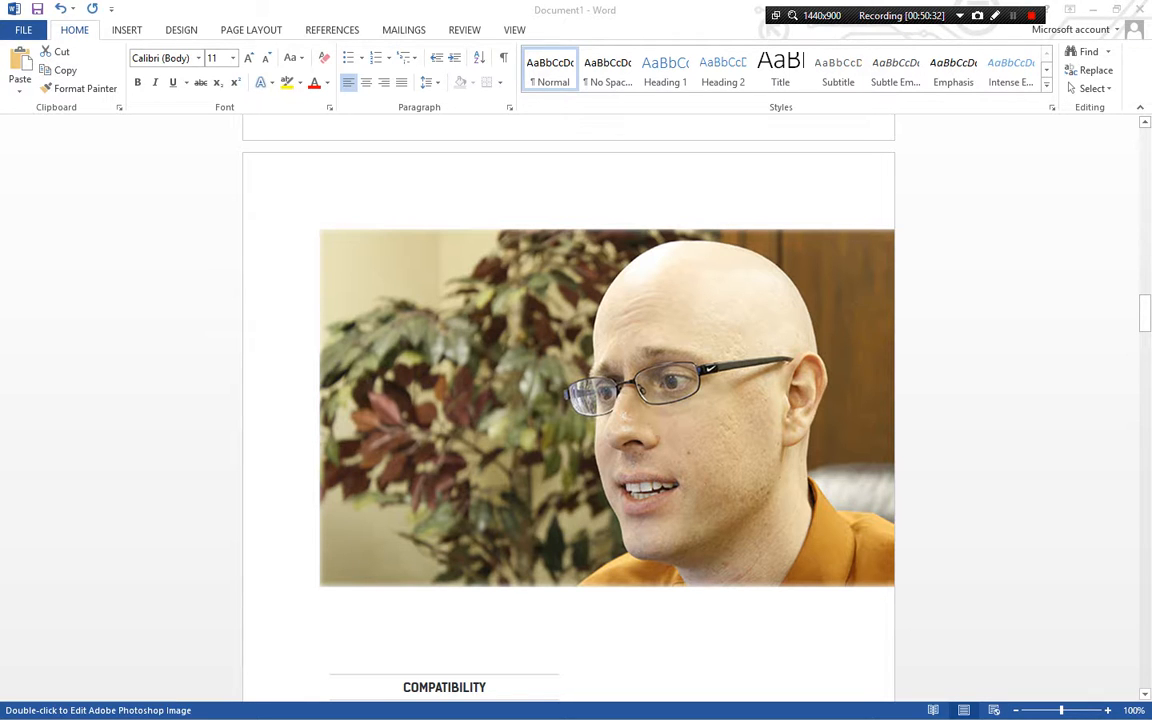
key("alt+Tab")
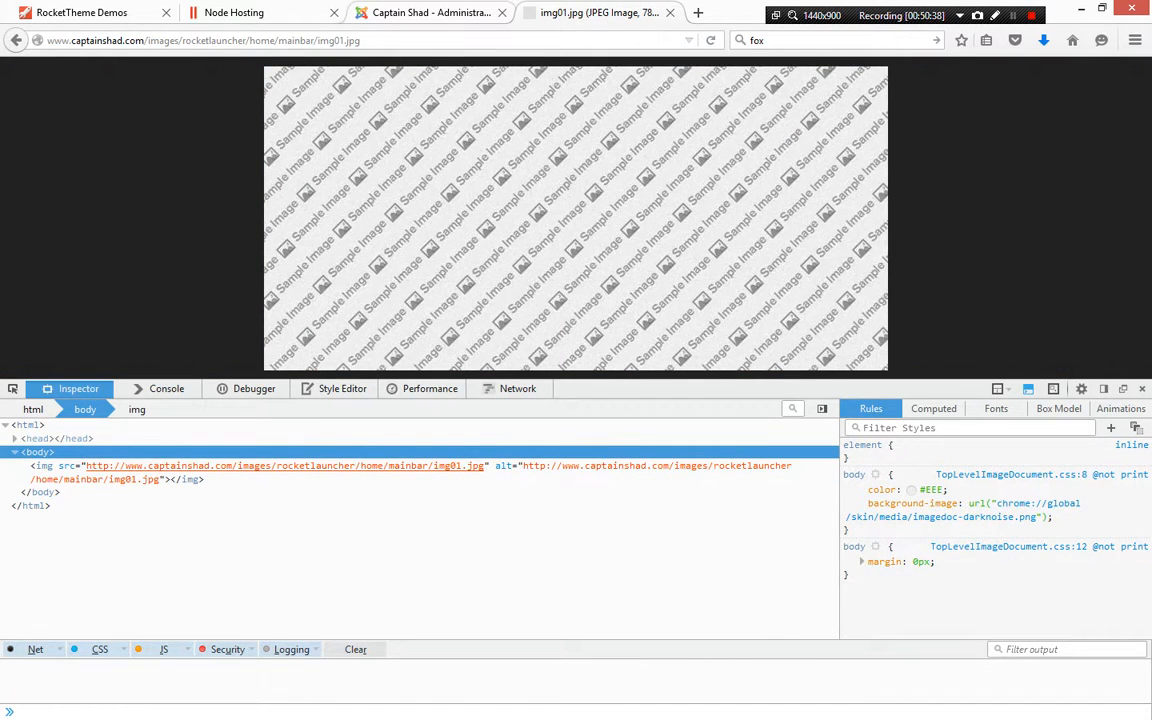
left_click(430, 12)
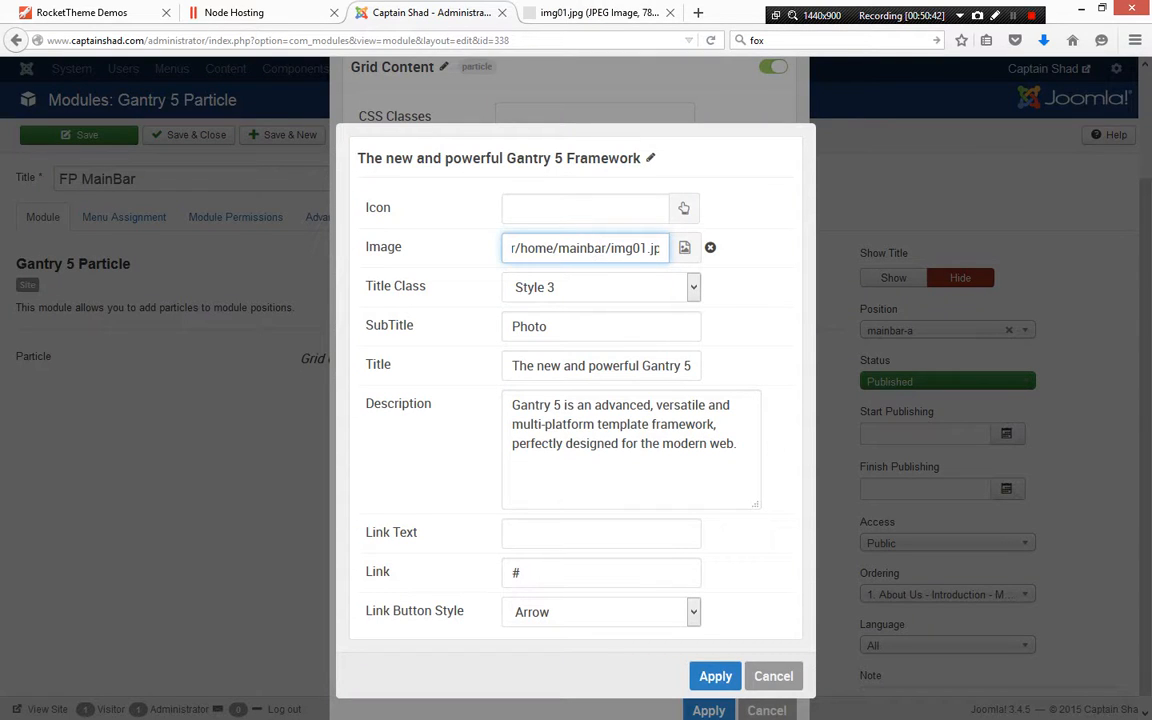
left_click(773, 676)
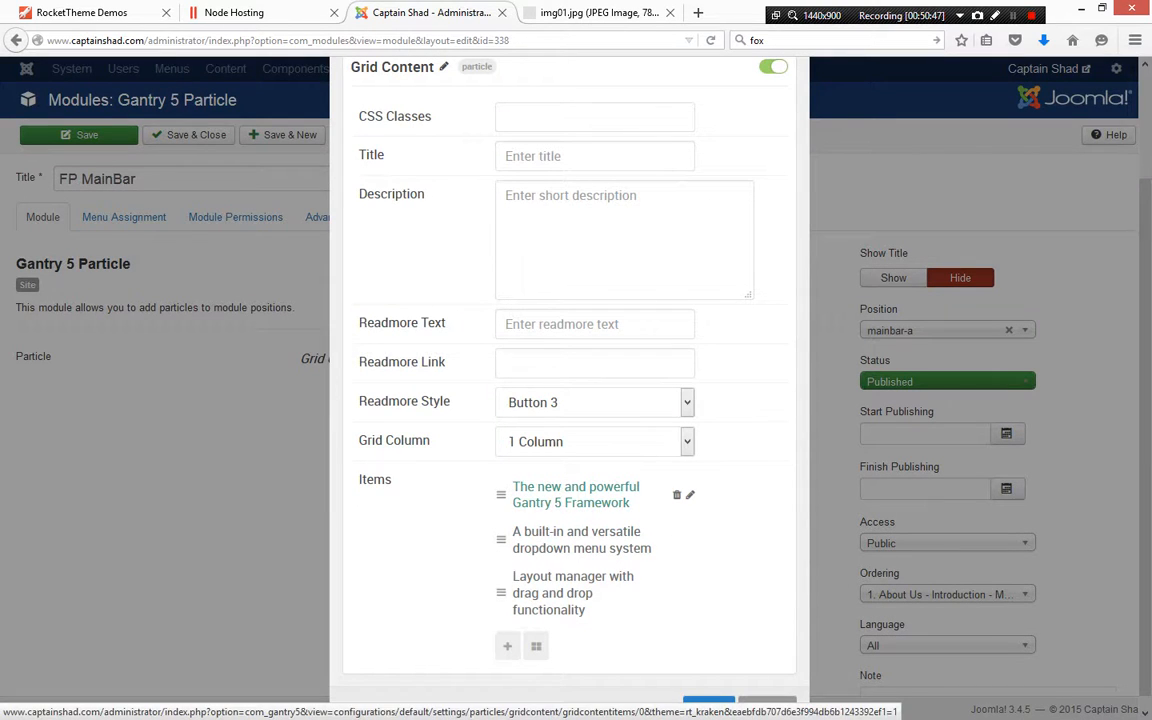
left_click(708, 705)
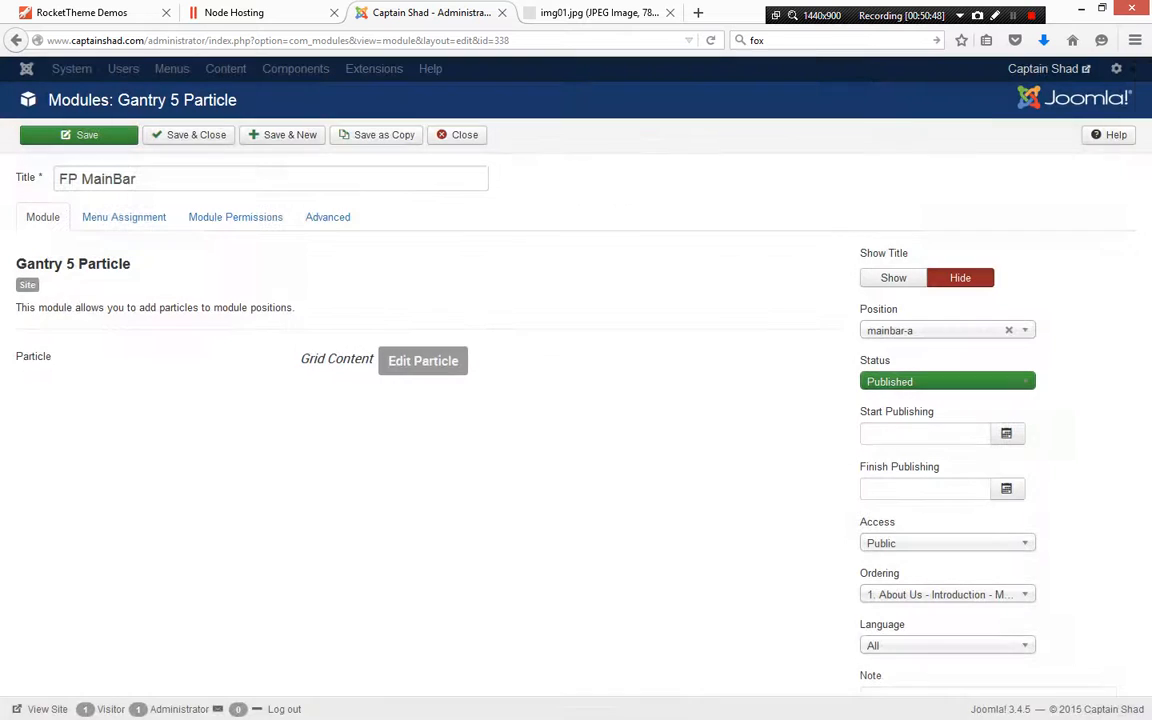
left_click(457, 134)
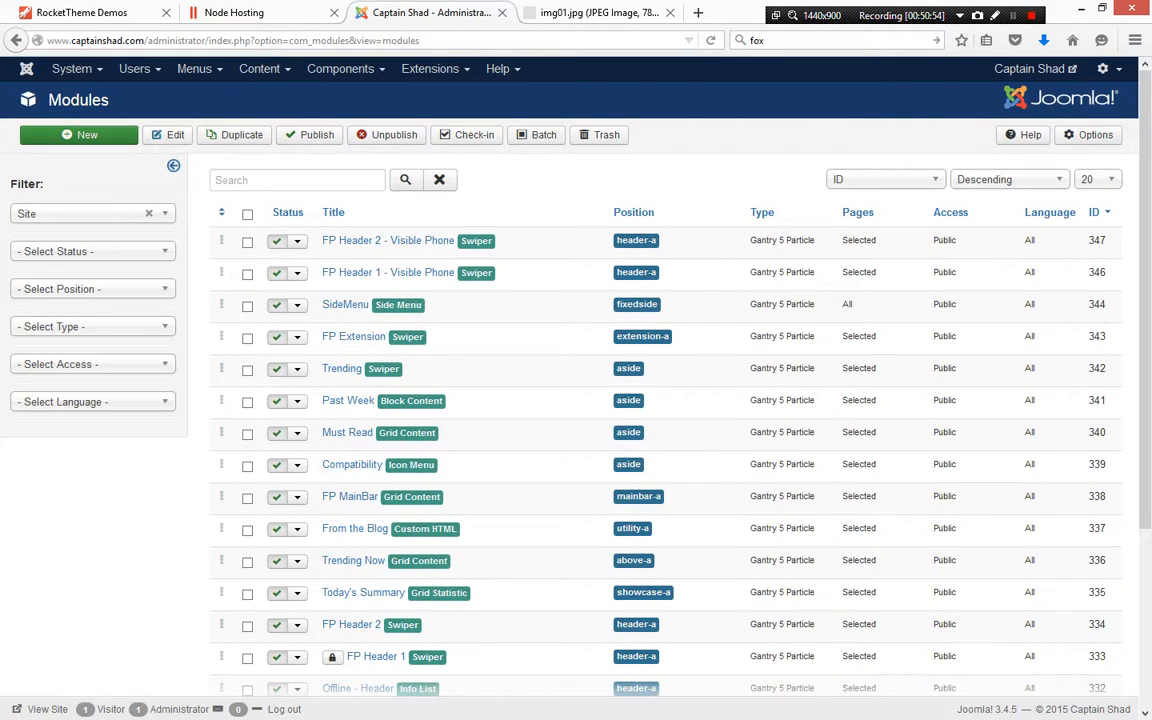
Filter the modules list by the Custom HTML type
left_click(90, 326)
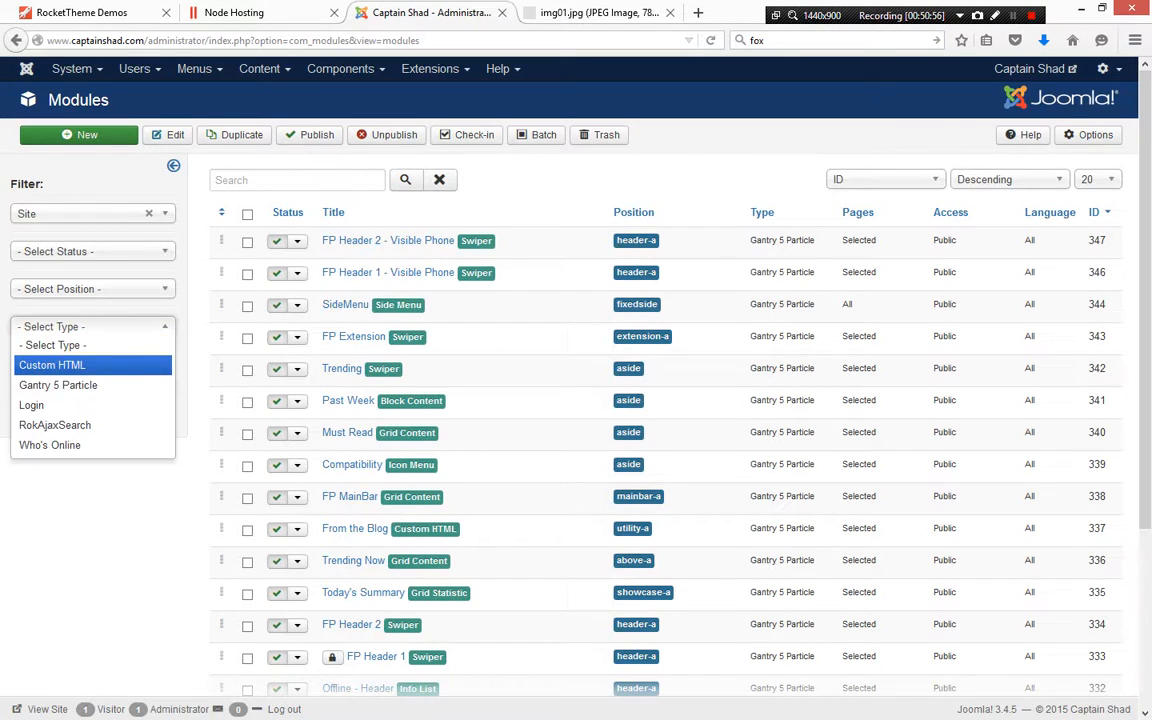
left_click(51, 363)
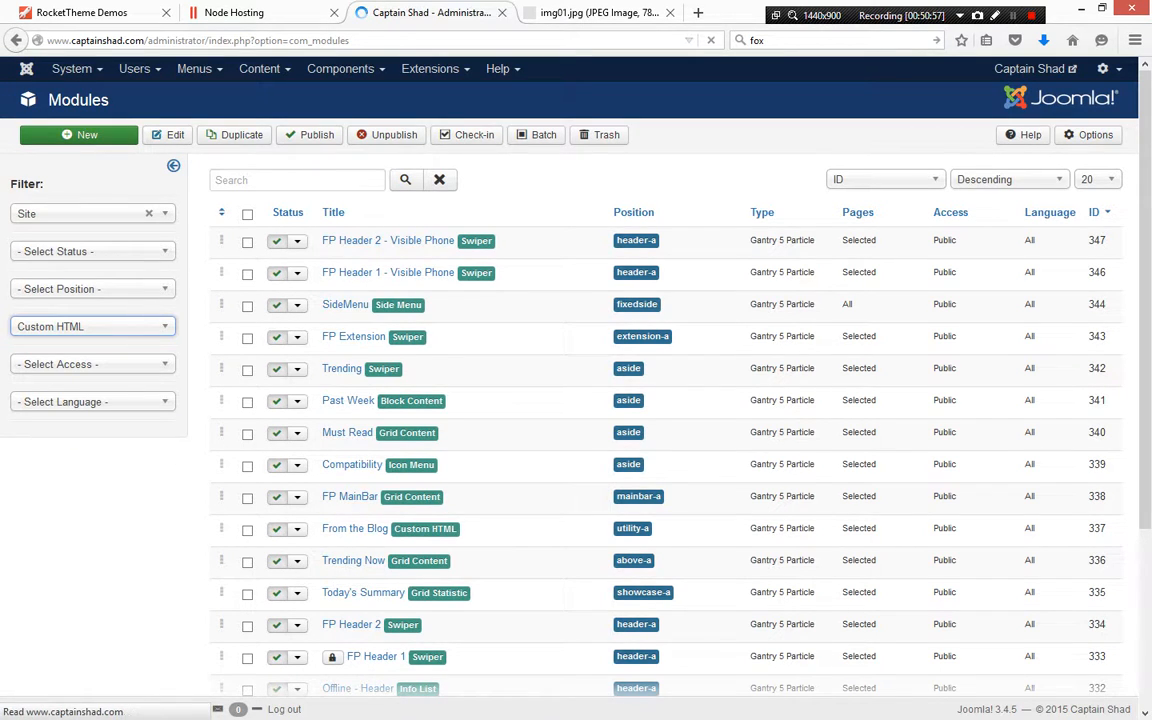
Switch back to the Word notes and close the Page Info window
key("alt+Tab")
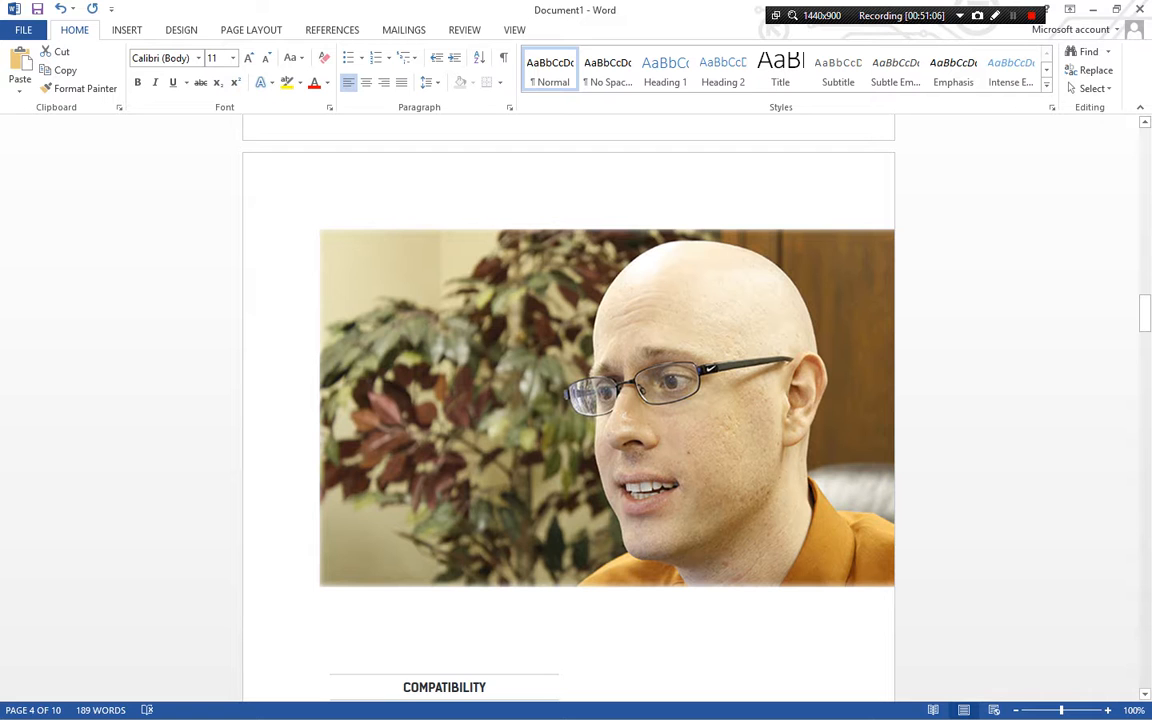
key("alt+Tab")
key("alt+Tab")
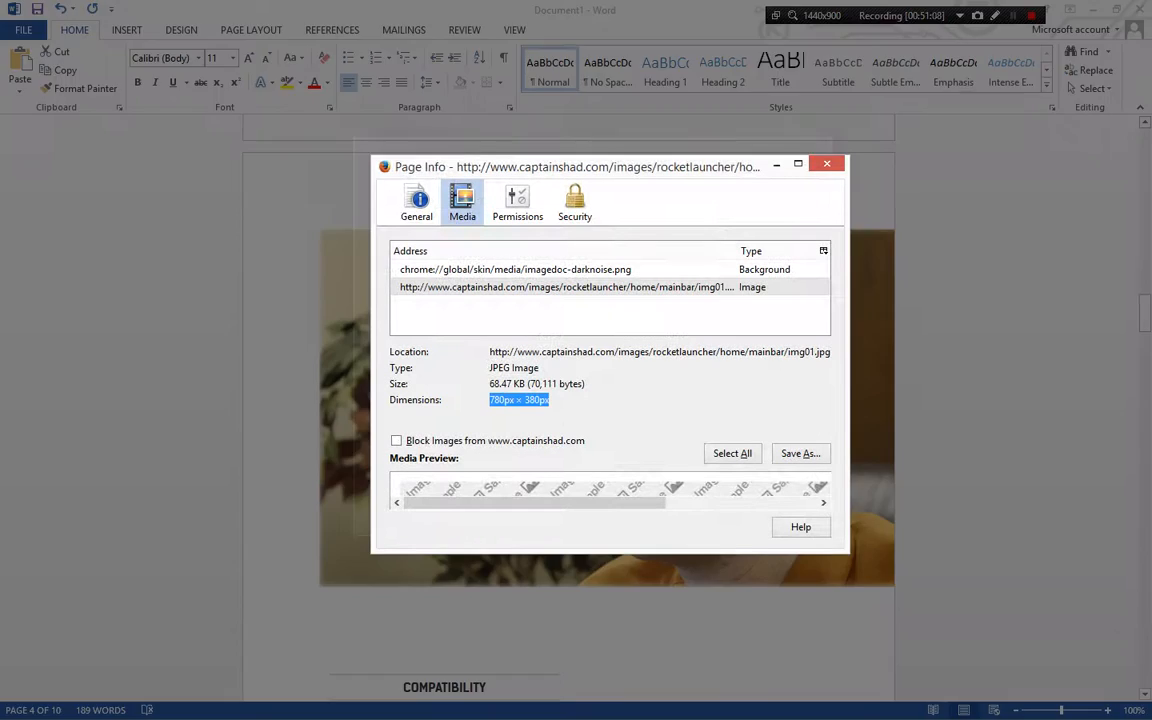
left_click(826, 163)
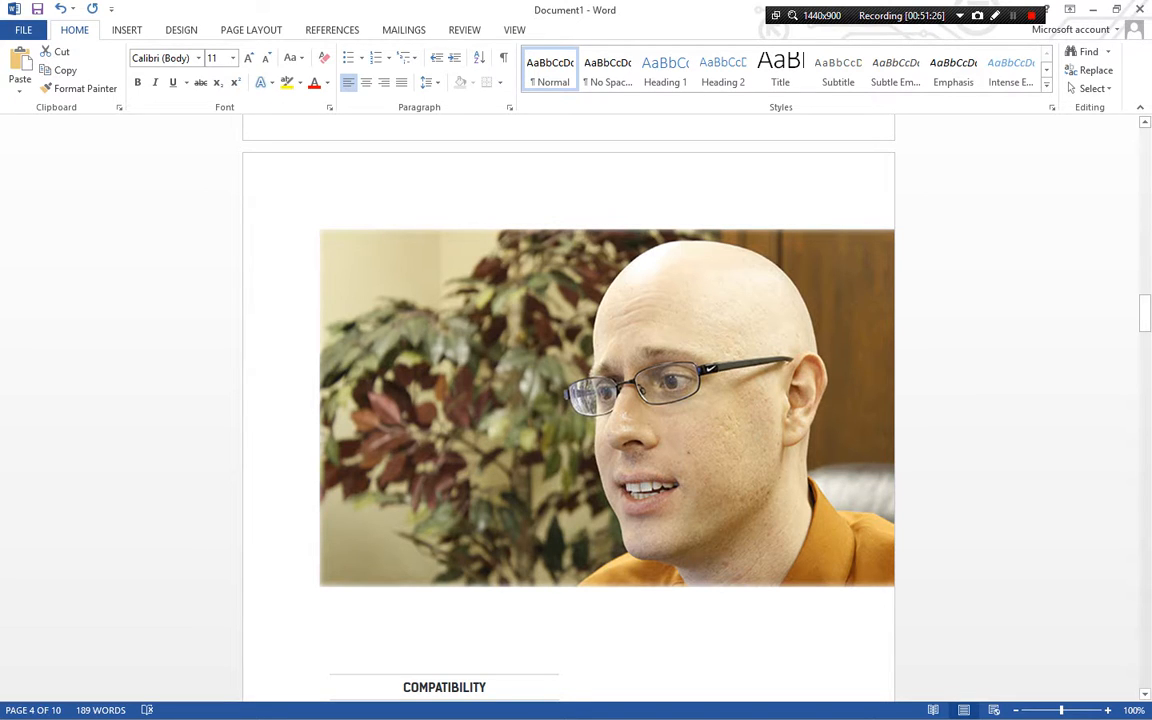
Return to the Joomla modules list, open the Contact Side Content module and select its image tag in the code
key("alt+Tab")
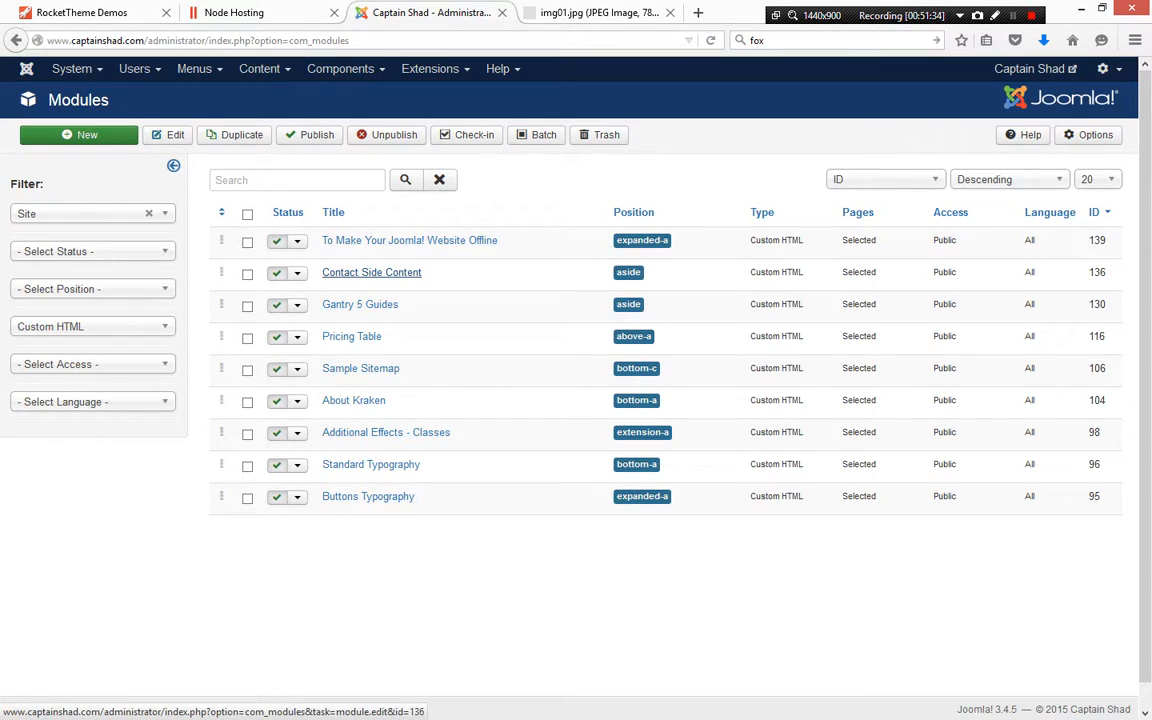
left_click(371, 272)
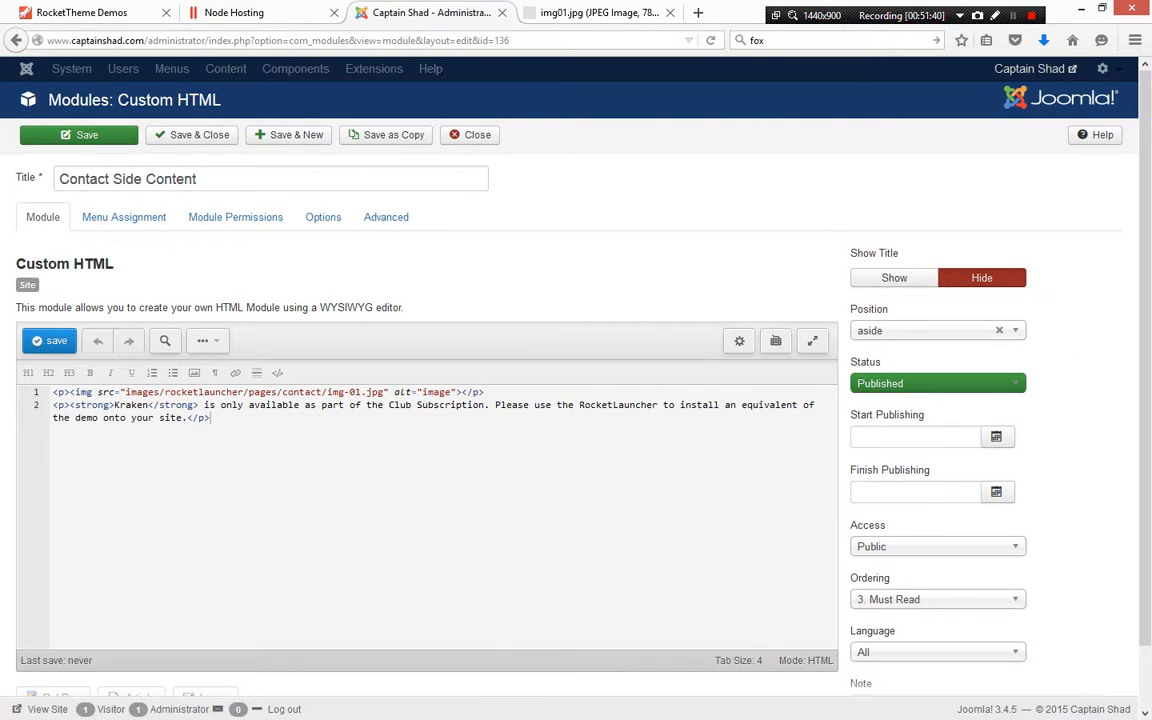
left_click_drag(70, 392, 398, 392)
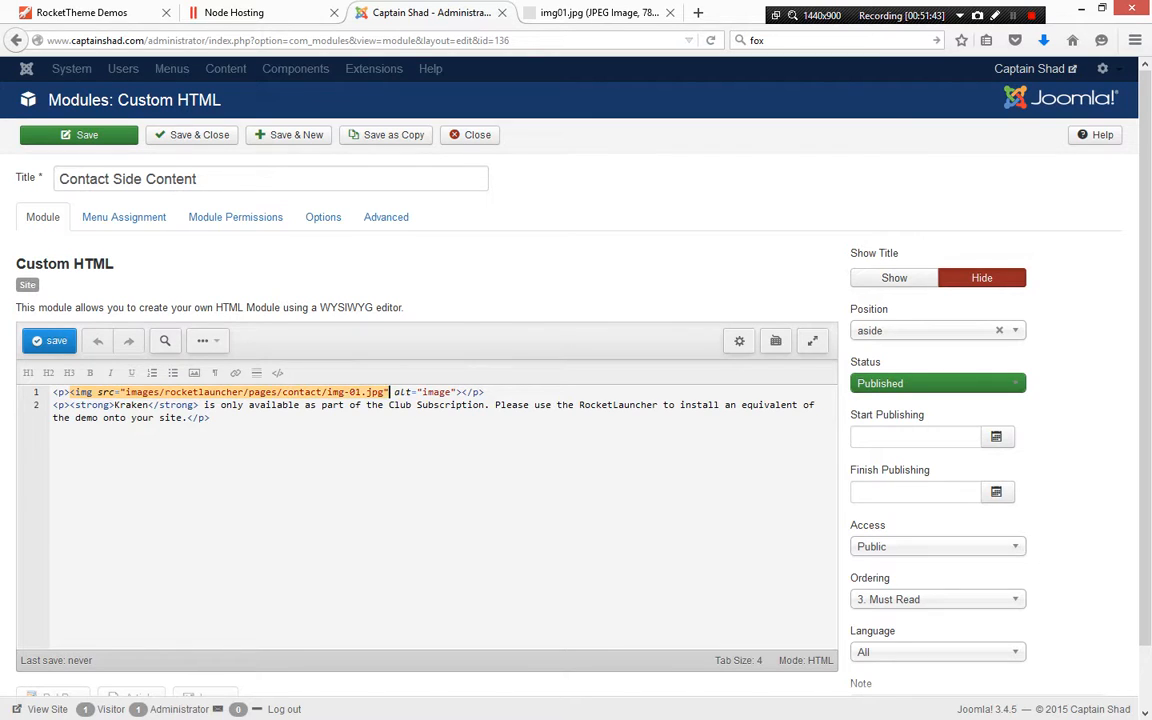
Review the Contact Side Content module's menu assignment, then return to its module content
left_click(124, 217)
scroll(124, 217, "down", 1)
scroll(640, 400, "down", 5)
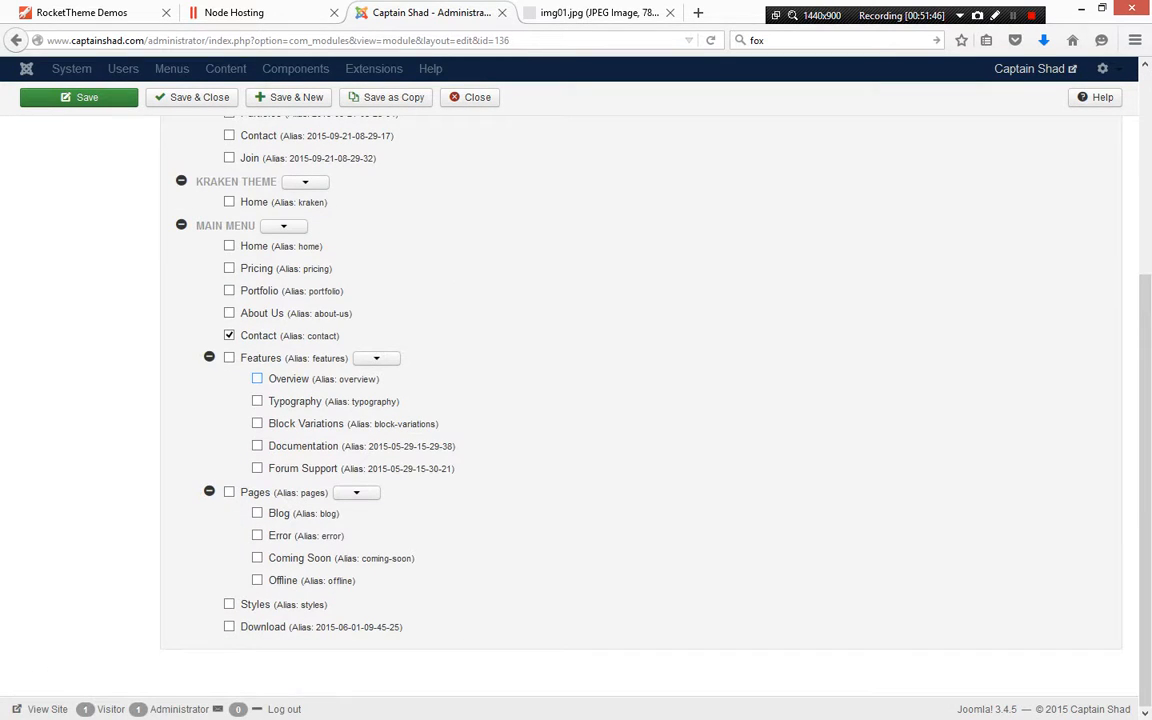
scroll(640, 400, "up", 5)
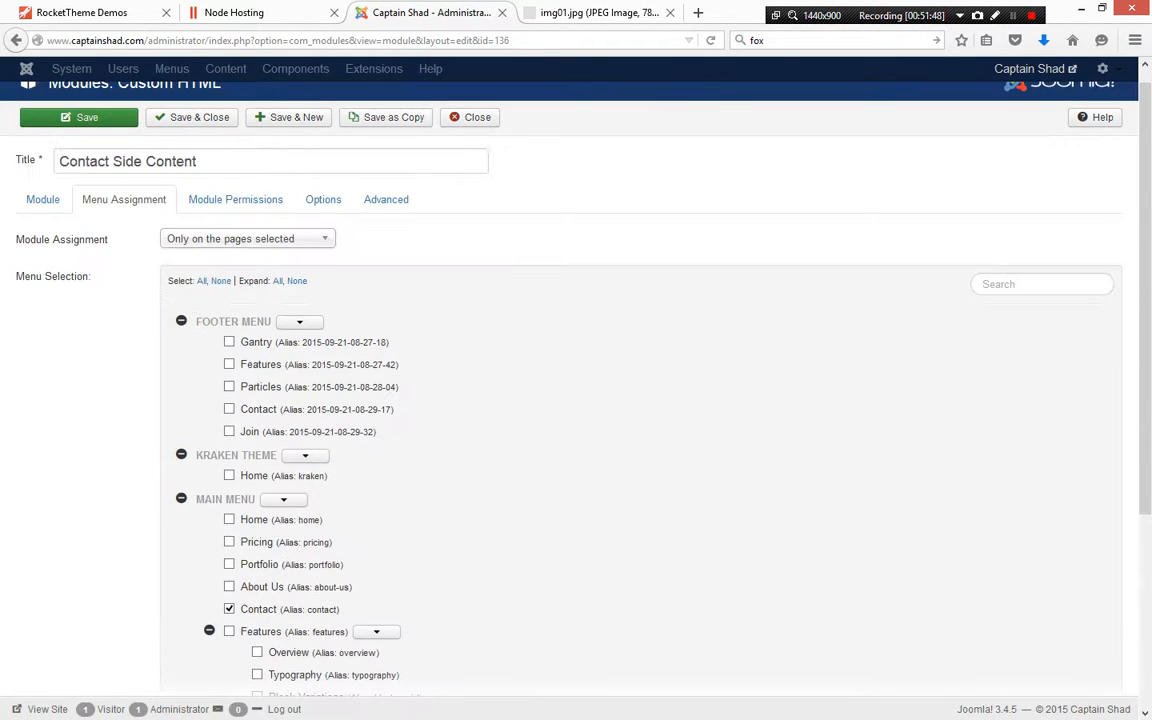
left_click(43, 199)
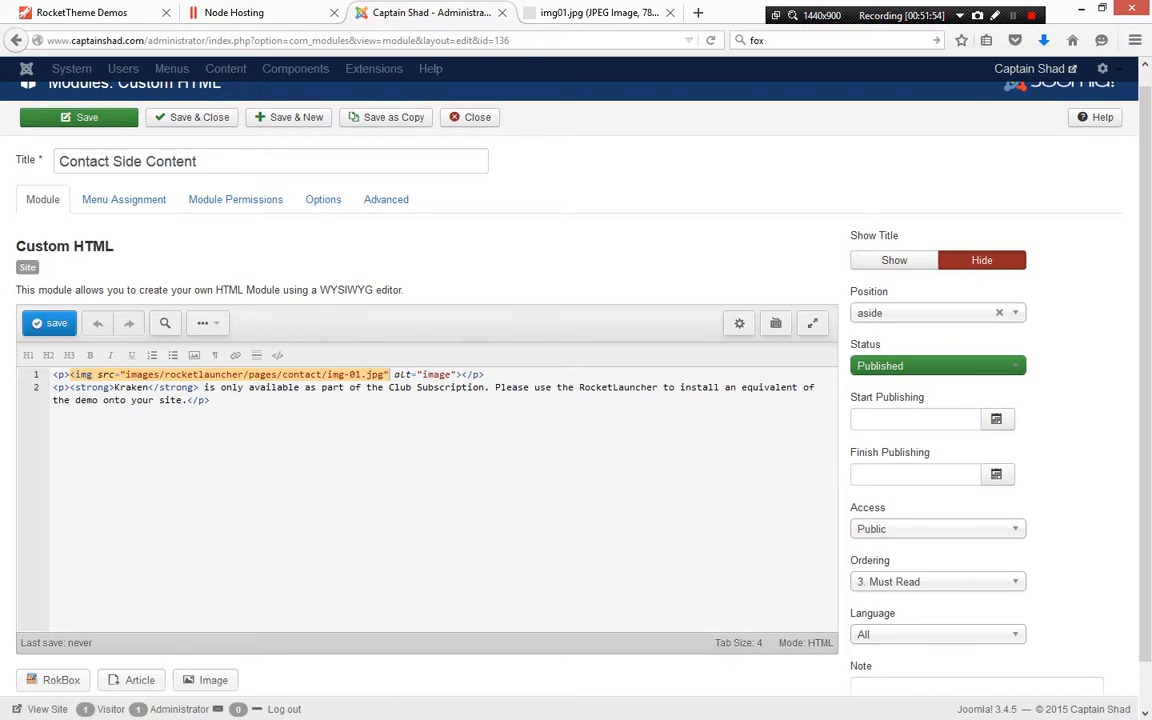
Open the captainshad.com front end's Contact page and inspect the sidebar image element to check its size
left_click(236, 13)
left_click(596, 13)
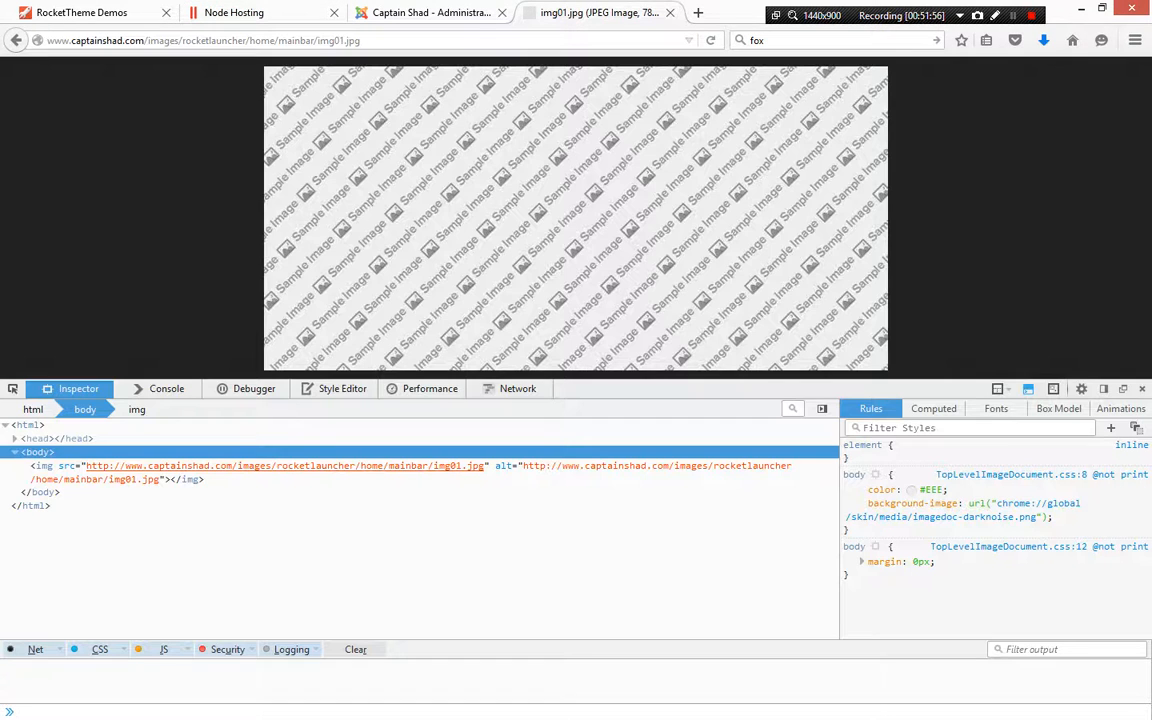
left_click_drag(362, 41, 148, 41)
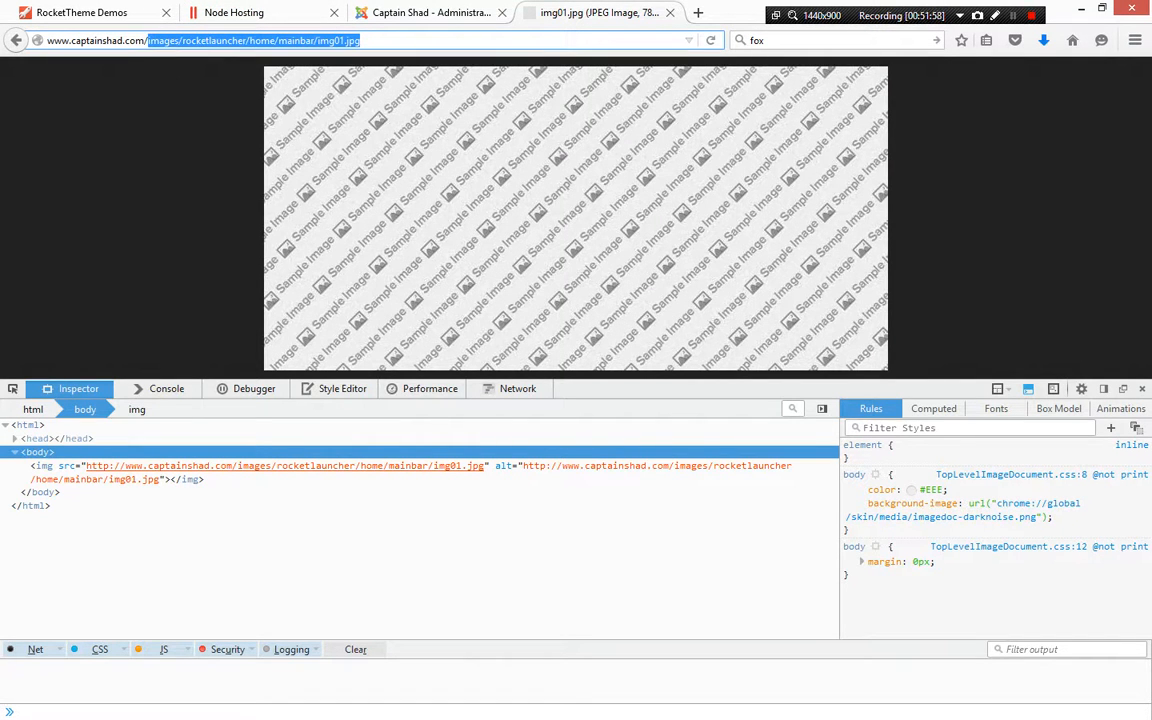
key("BackSpace")
key("Return")
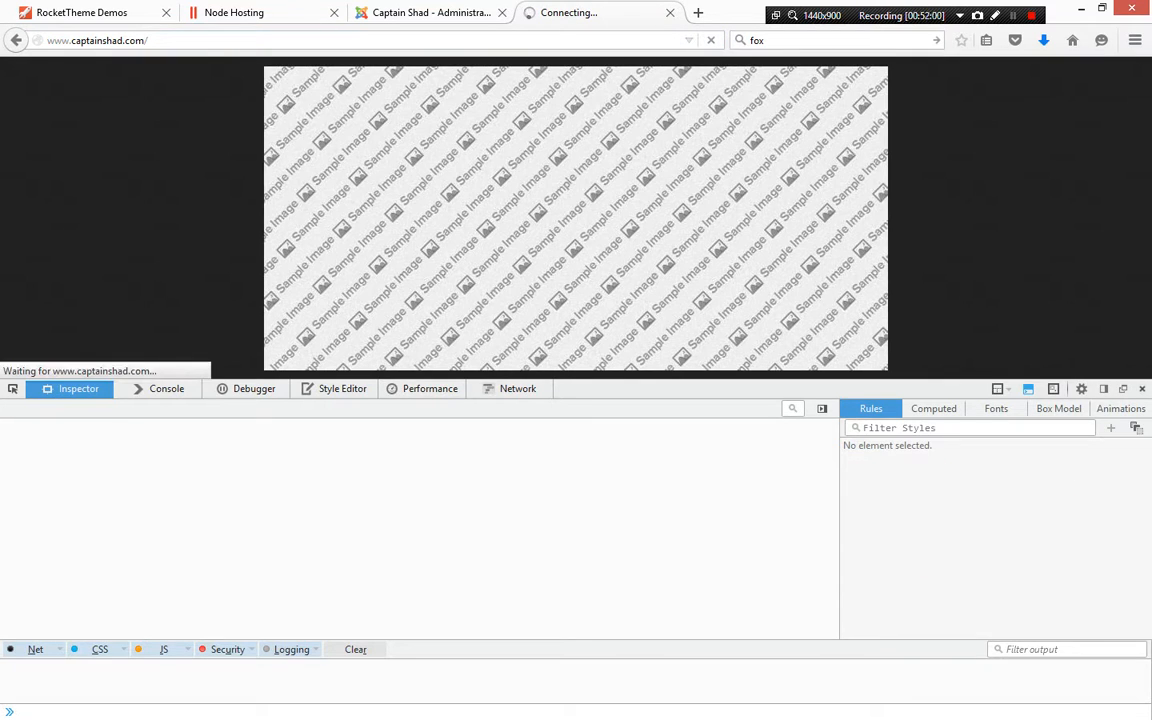
key("F12")
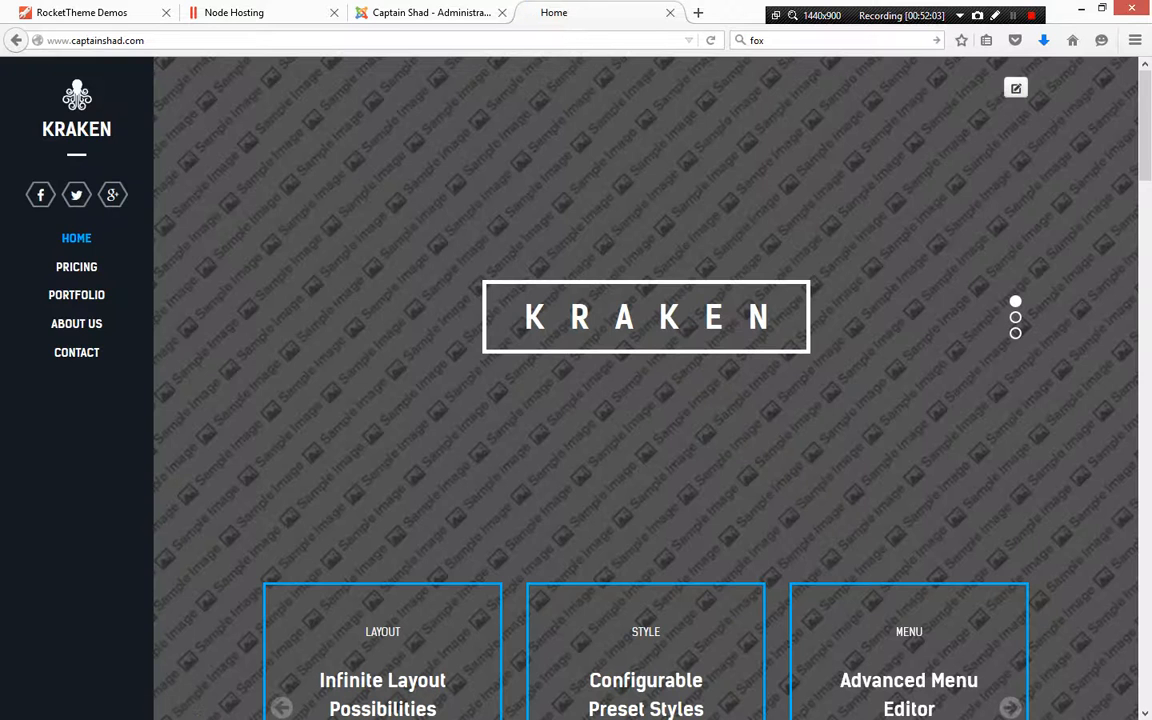
left_click(76, 352)
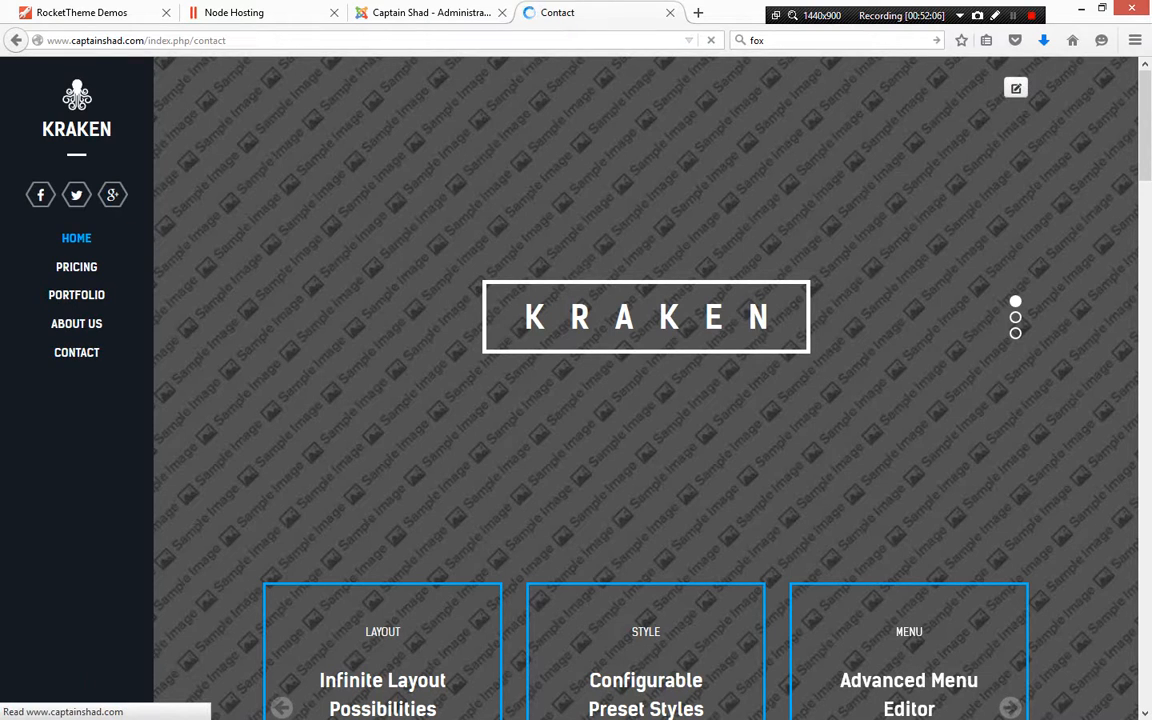
scroll(900, 400, "down", 3)
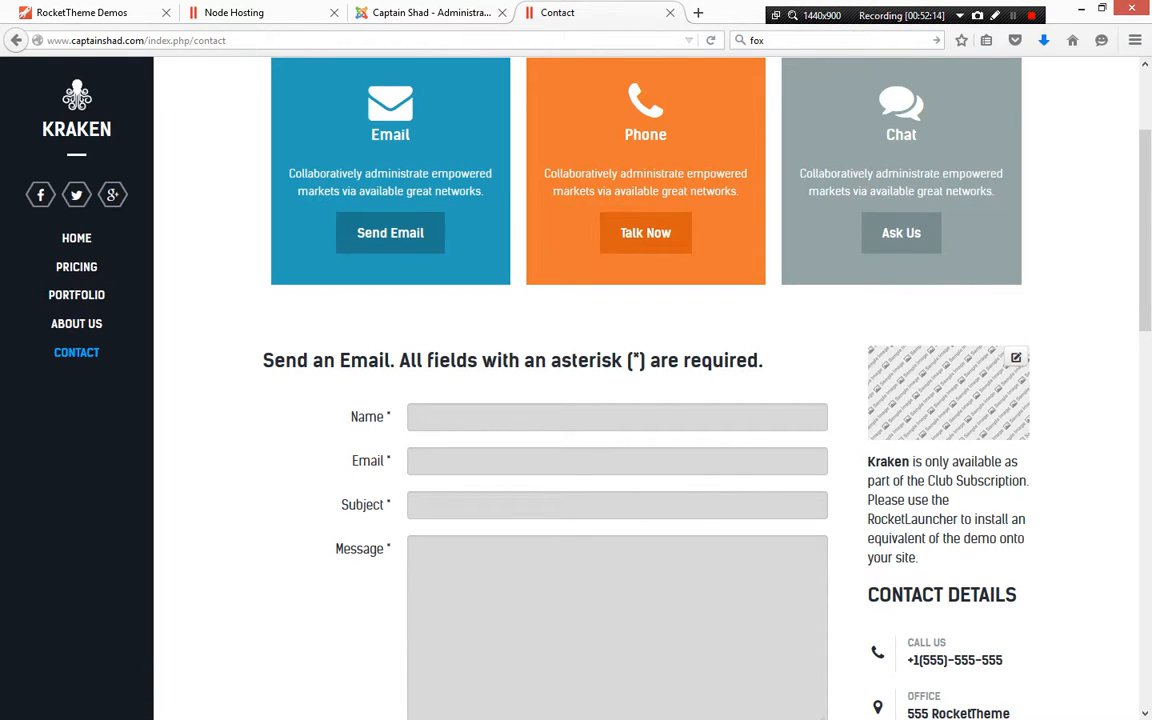
right_click(951, 404)
left_click(1020, 545)
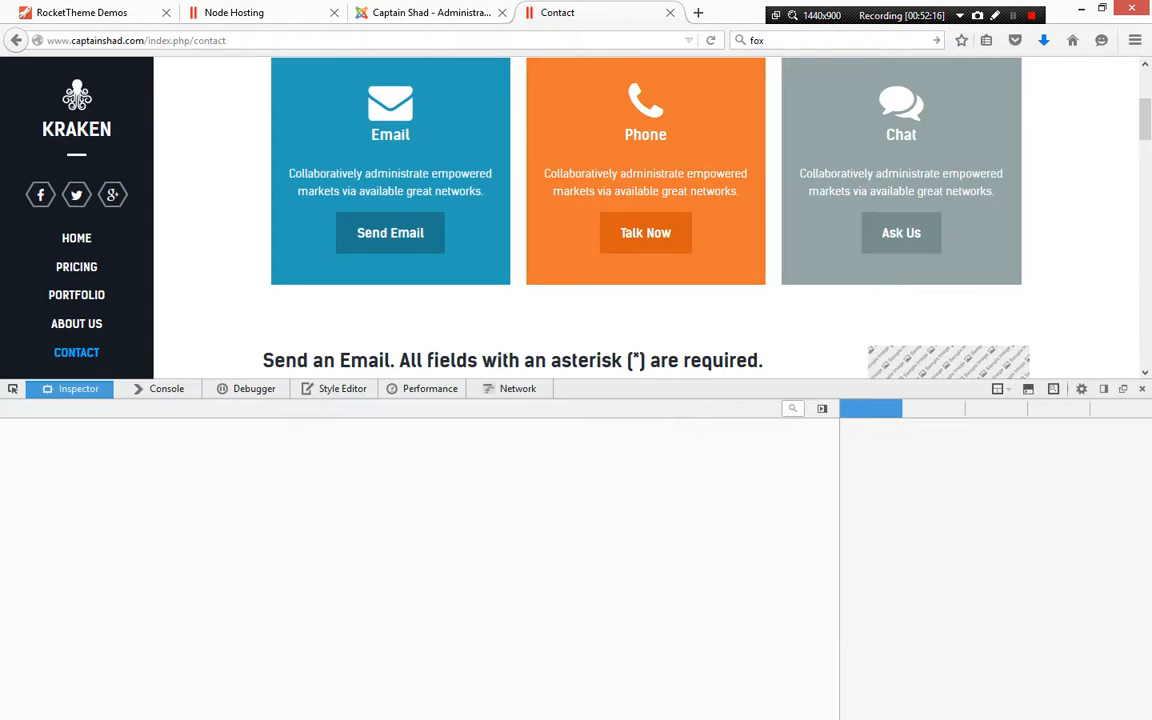
scroll(948, 300, "down", 4)
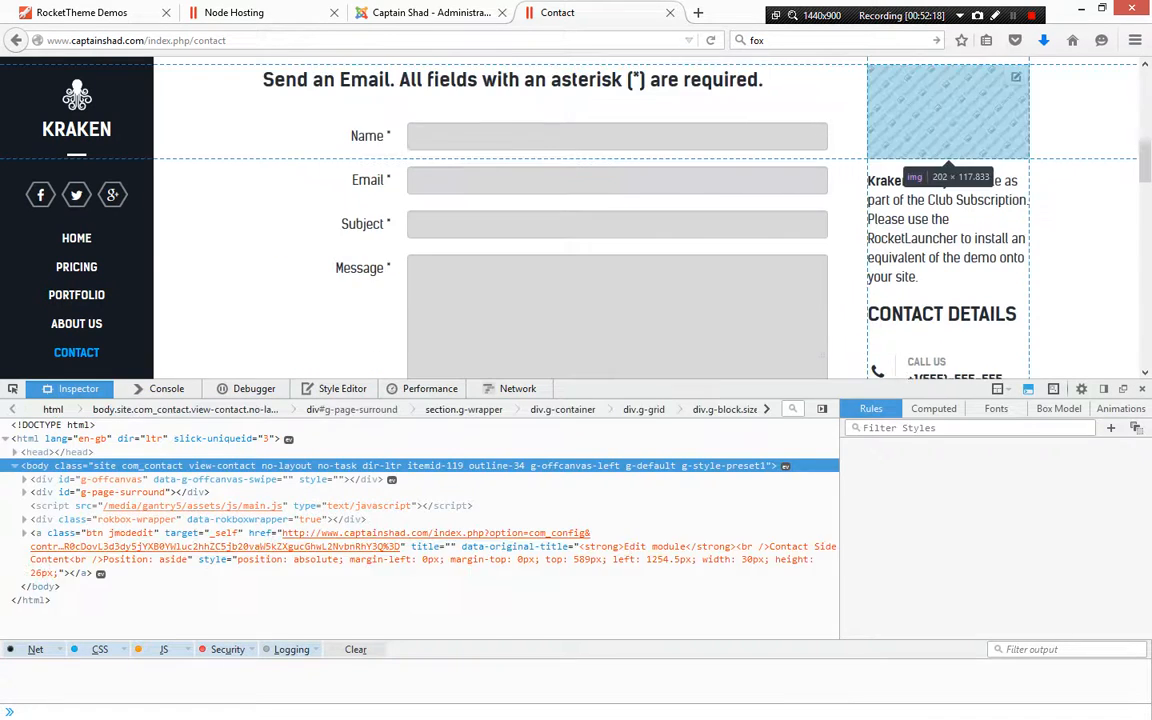
mouse_move(290, 530)
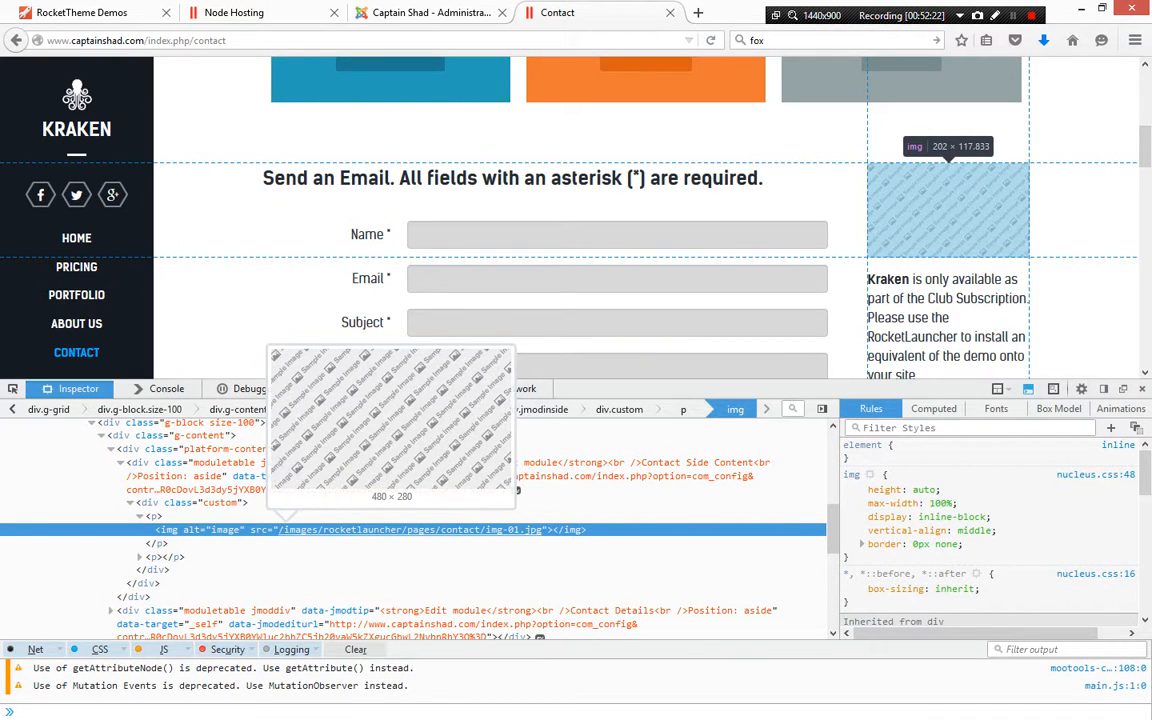
Try replacing the selected image tag in the module code through the image insertion dialog
left_click(430, 12)
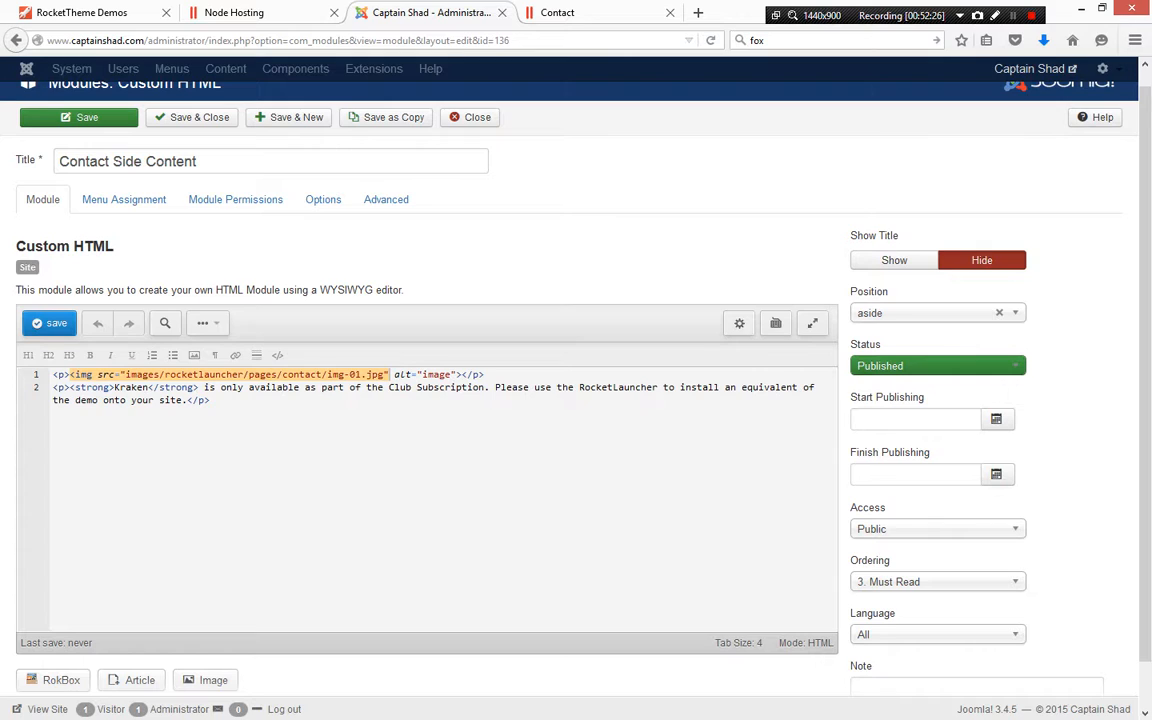
left_click(462, 375)
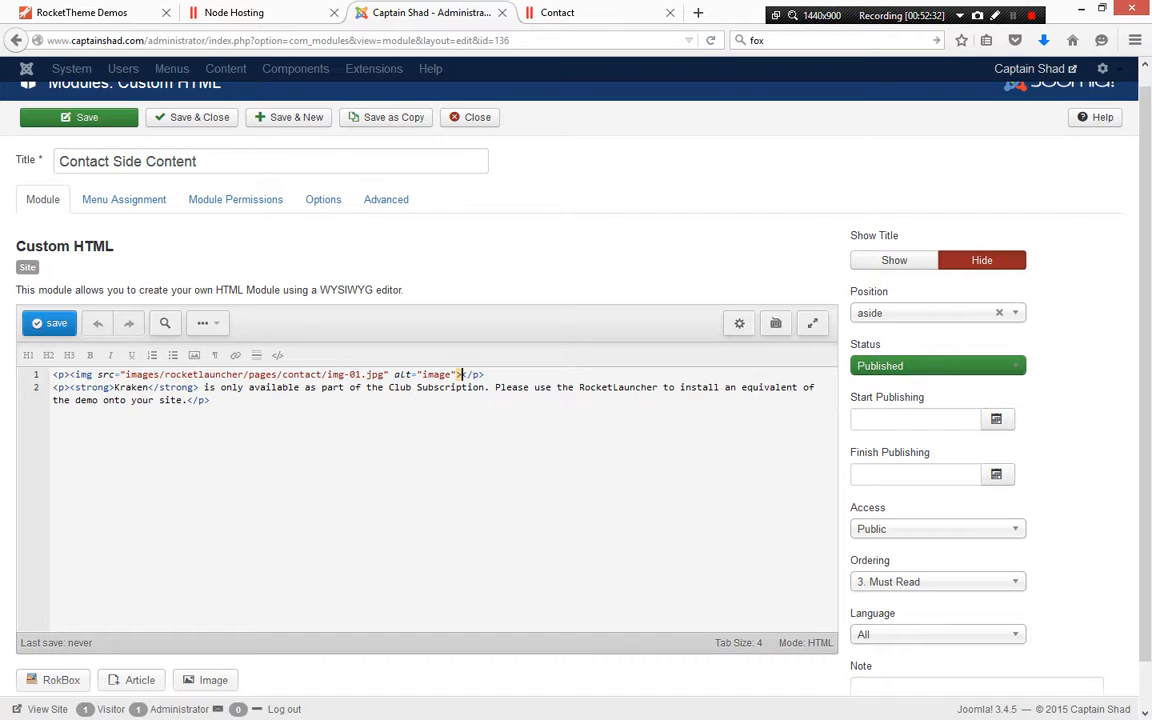
left_click_drag(462, 375, 76, 375)
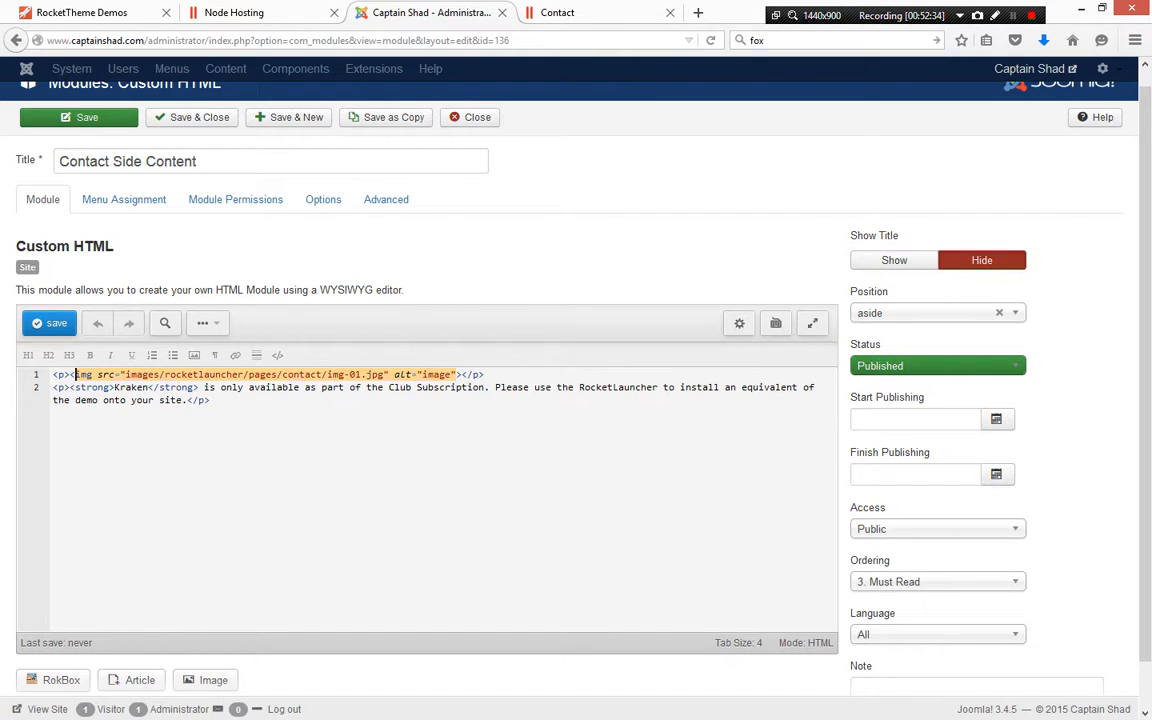
left_click(68, 375)
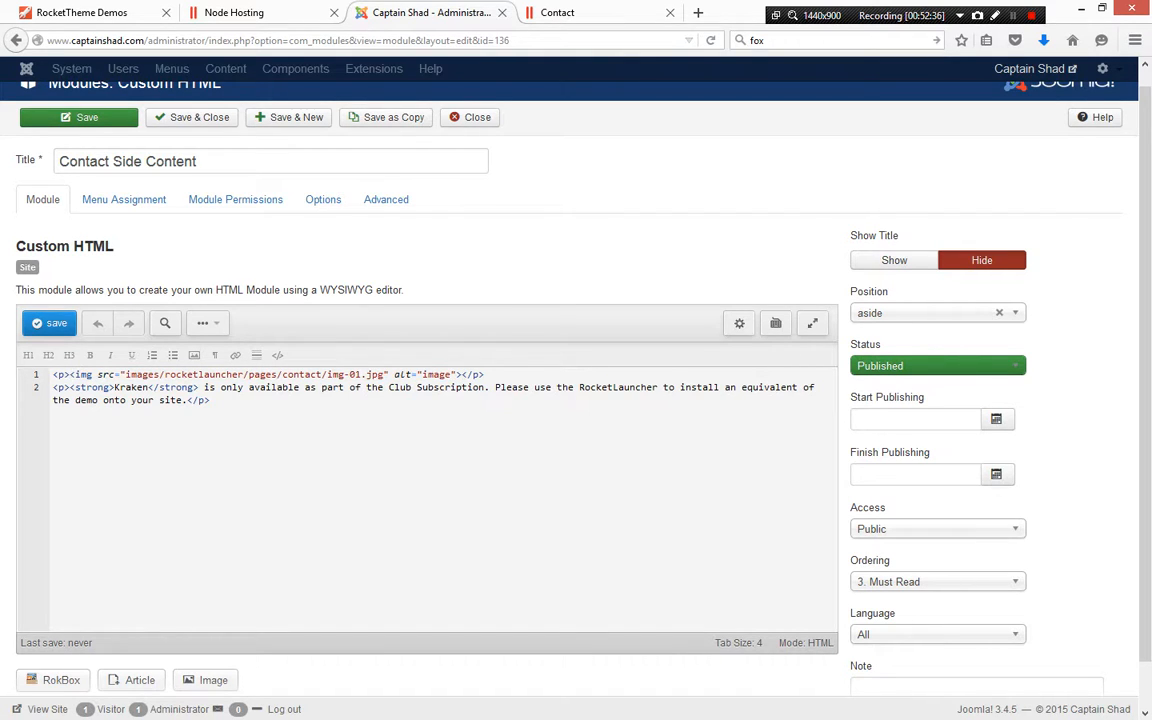
left_click_drag(68, 375, 462, 375)
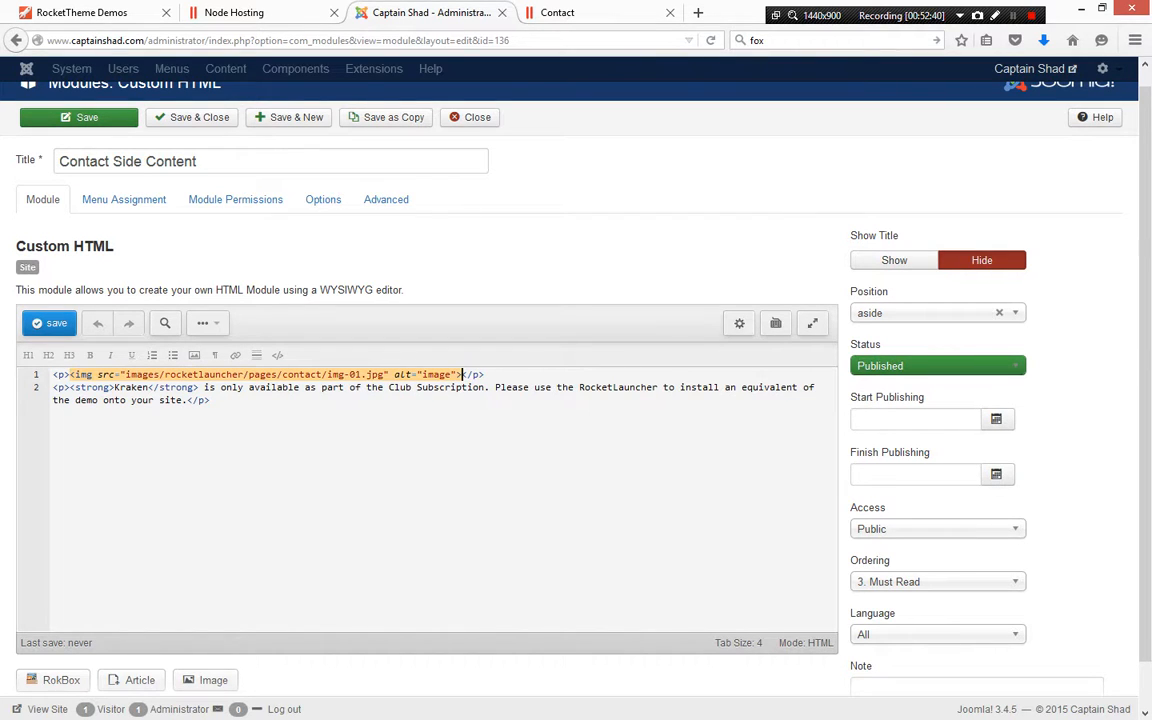
left_click(205, 680)
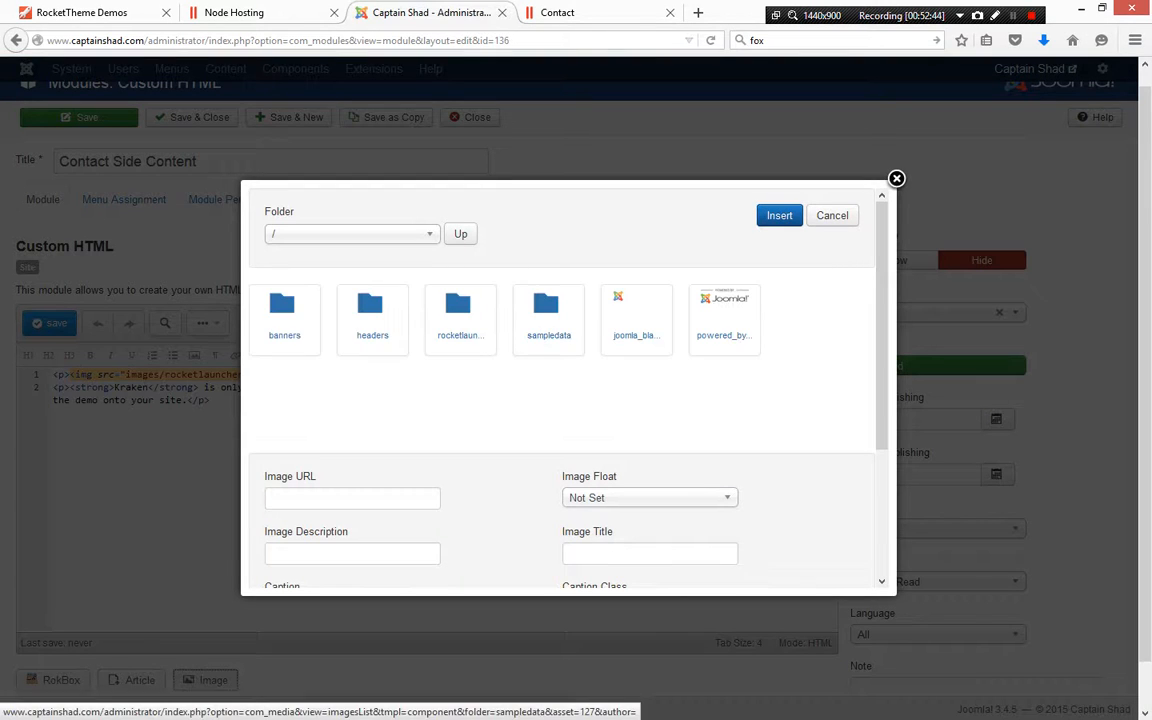
scroll(560, 390, "down", 3)
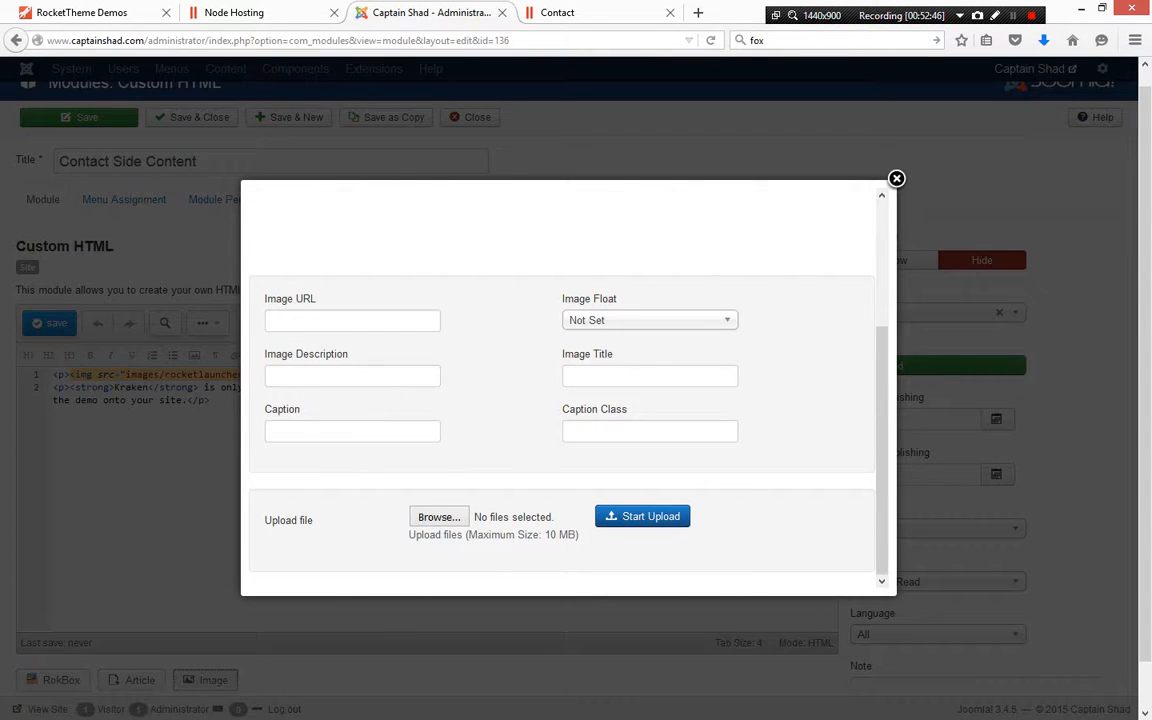
left_click(439, 517)
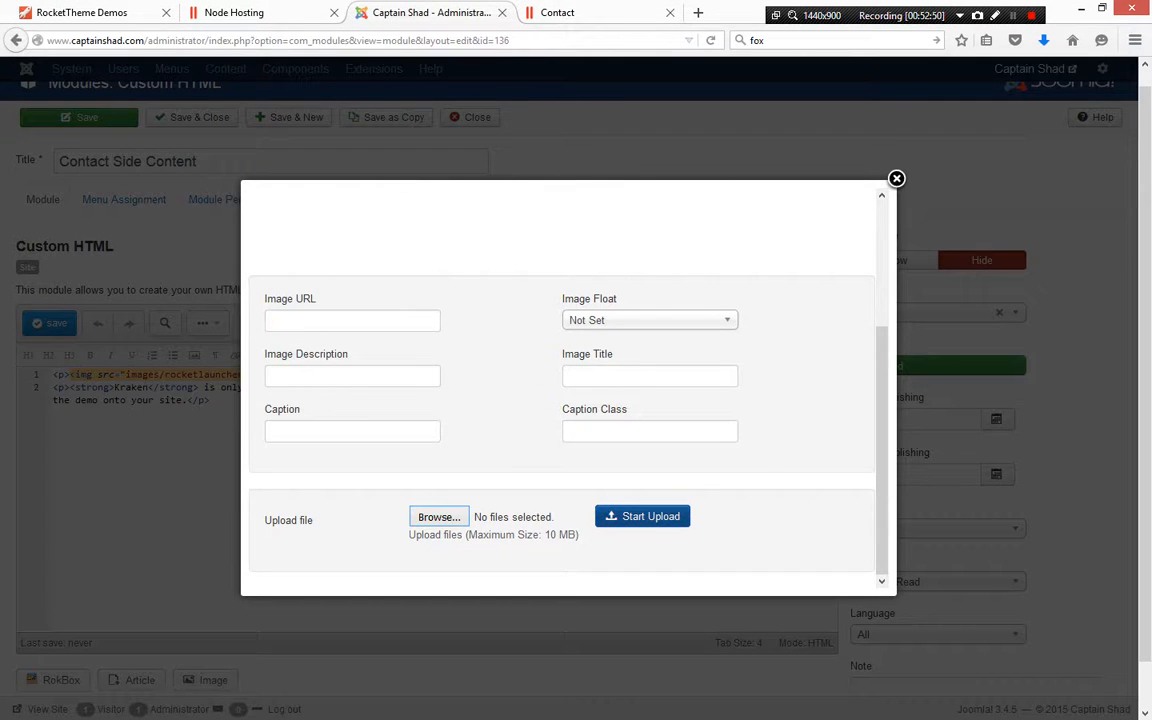
scroll(560, 390, "up", 3)
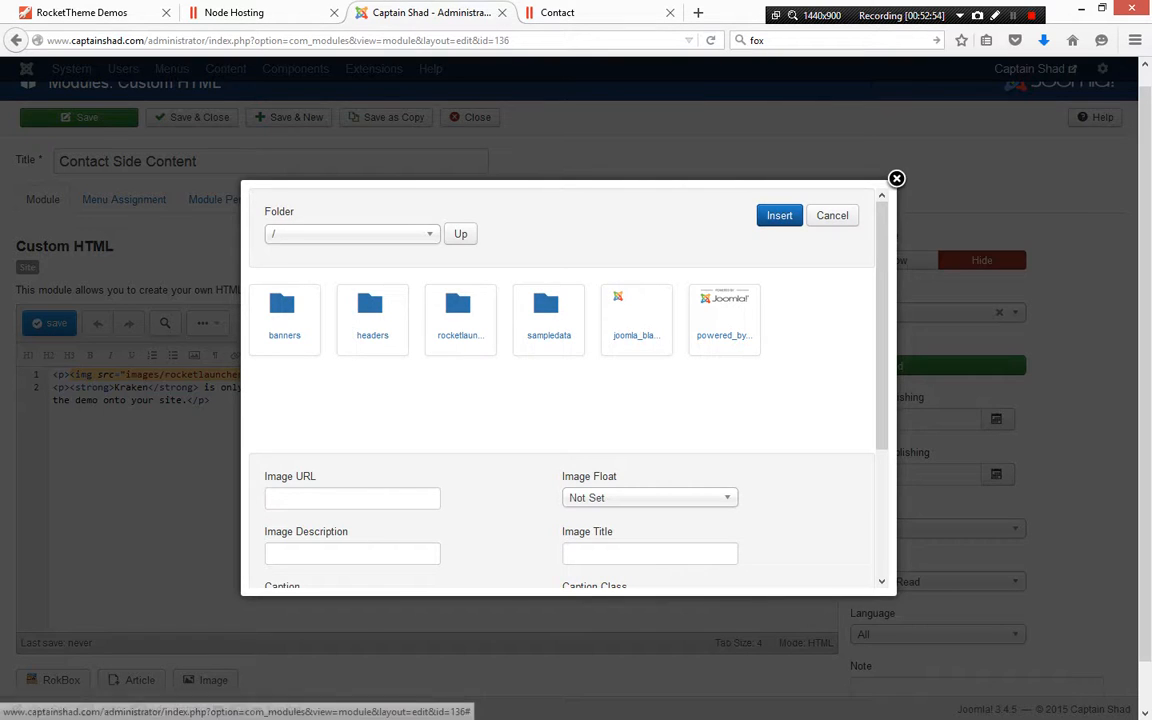
left_click(779, 215)
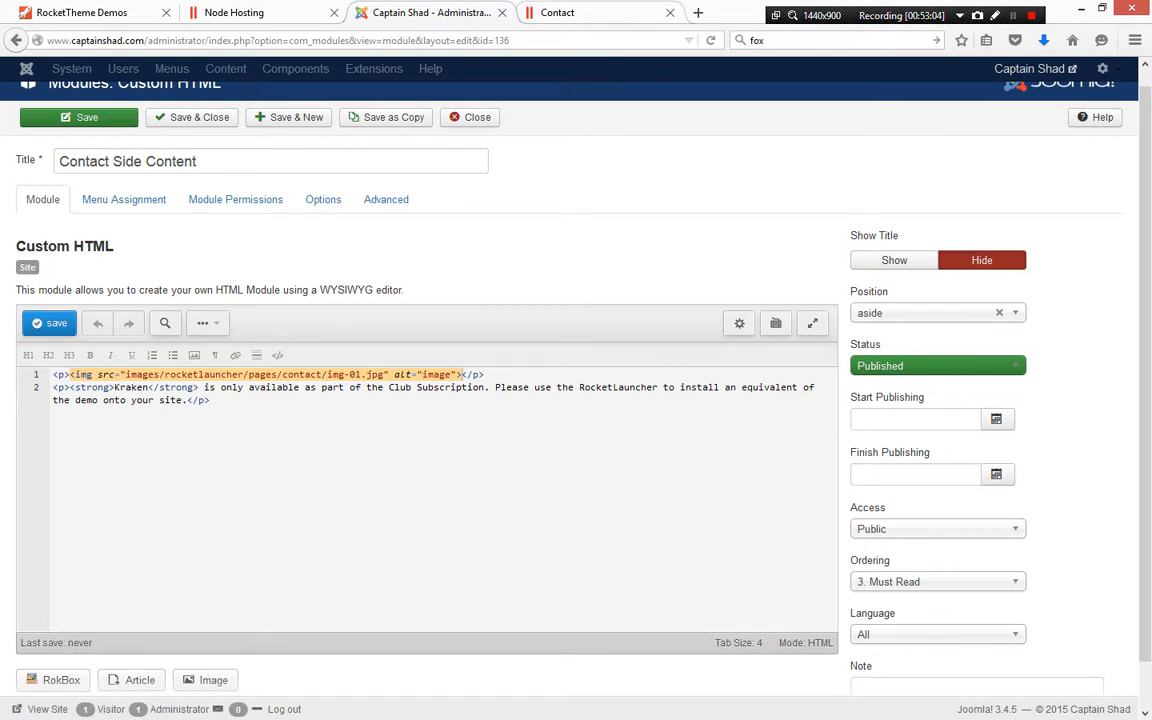
Check the inspected contact image's dimensions on the live page again, then return to the module editor
left_click(590, 13)
mouse_move(410, 530)
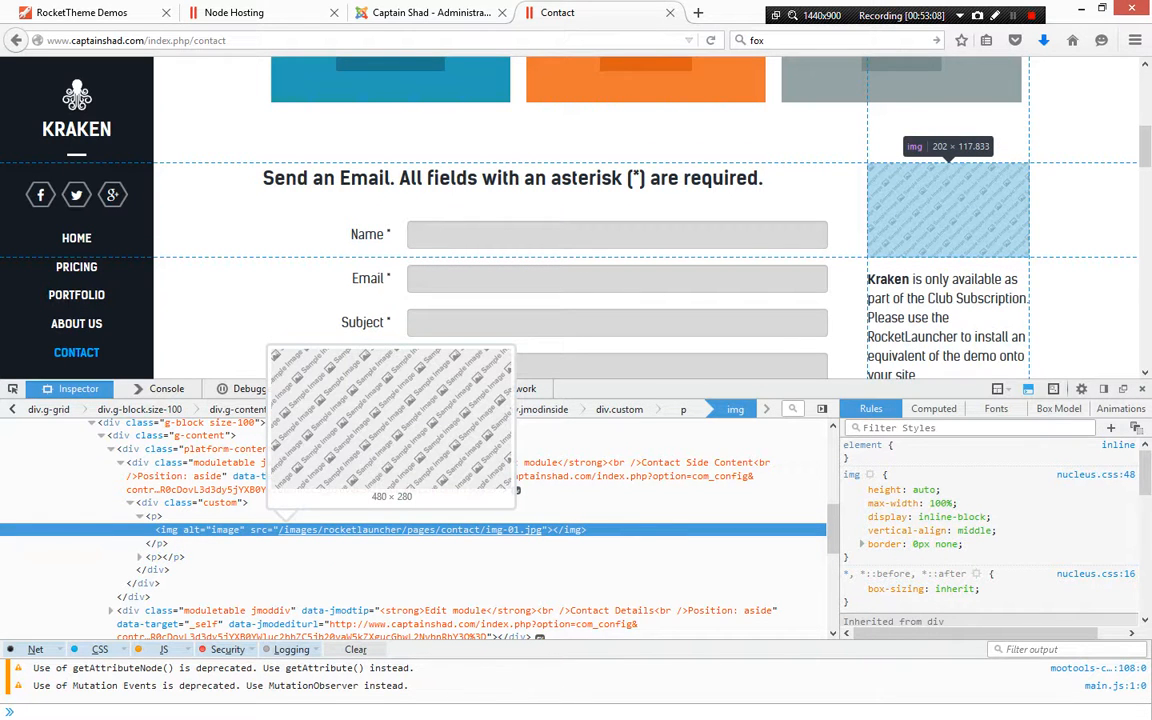
left_click(430, 13)
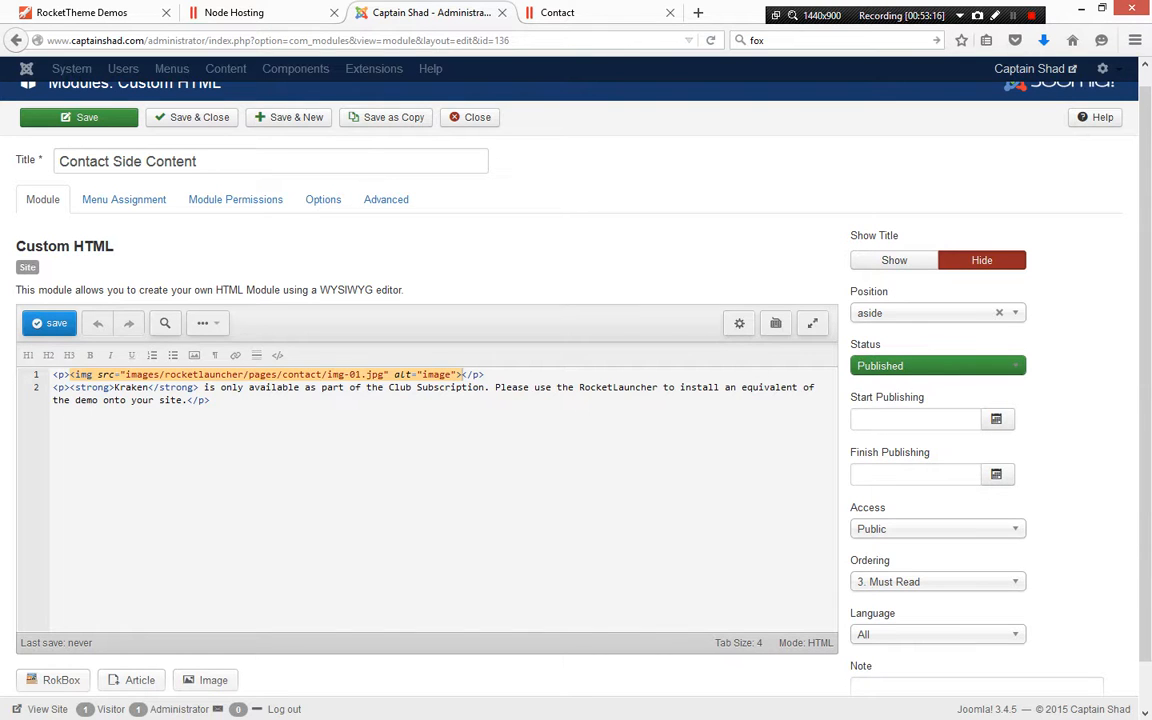
Scroll through the Word notes to review the documented home page modules and image sizes
key("alt+Tab")
scroll(568, 407, "up", 1)
scroll(568, 407, "down", 3)
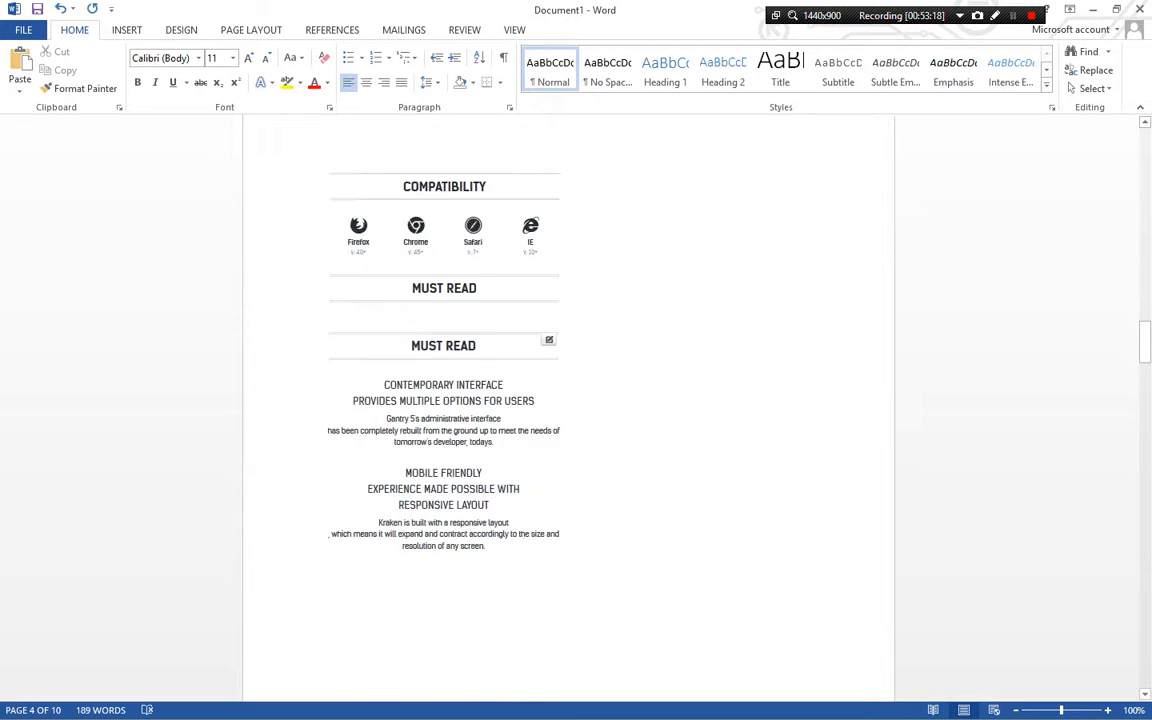
scroll(568, 407, "down", 2)
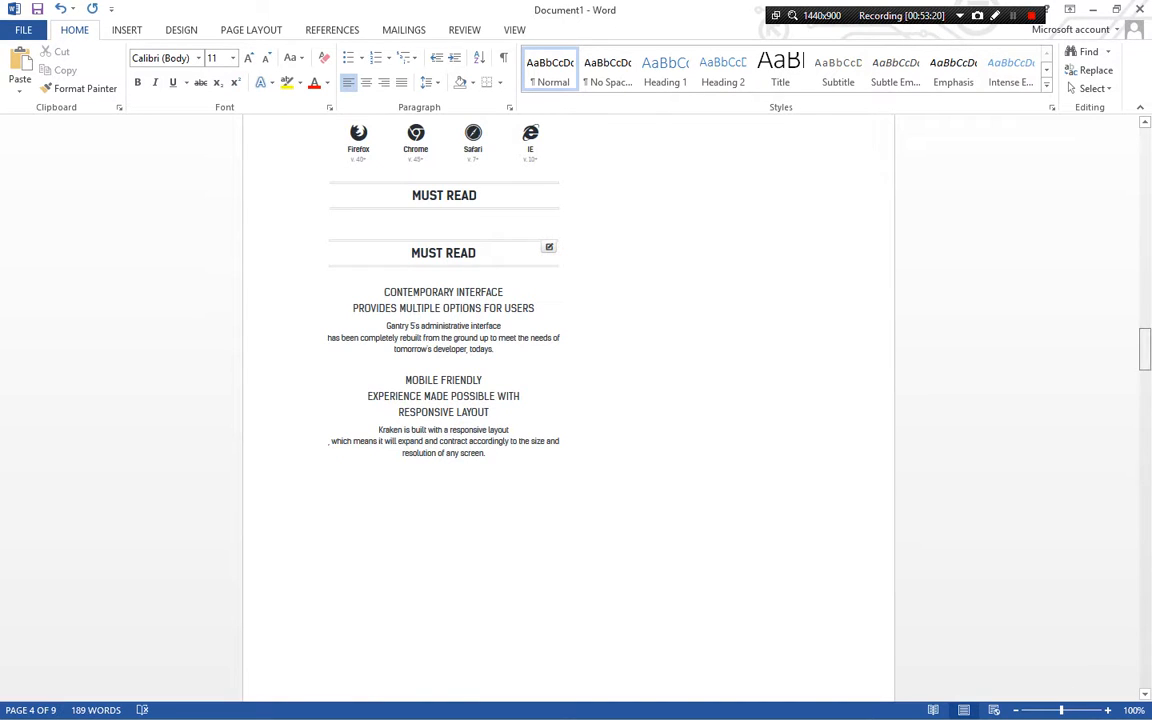
scroll(727, 622, "up", 20)
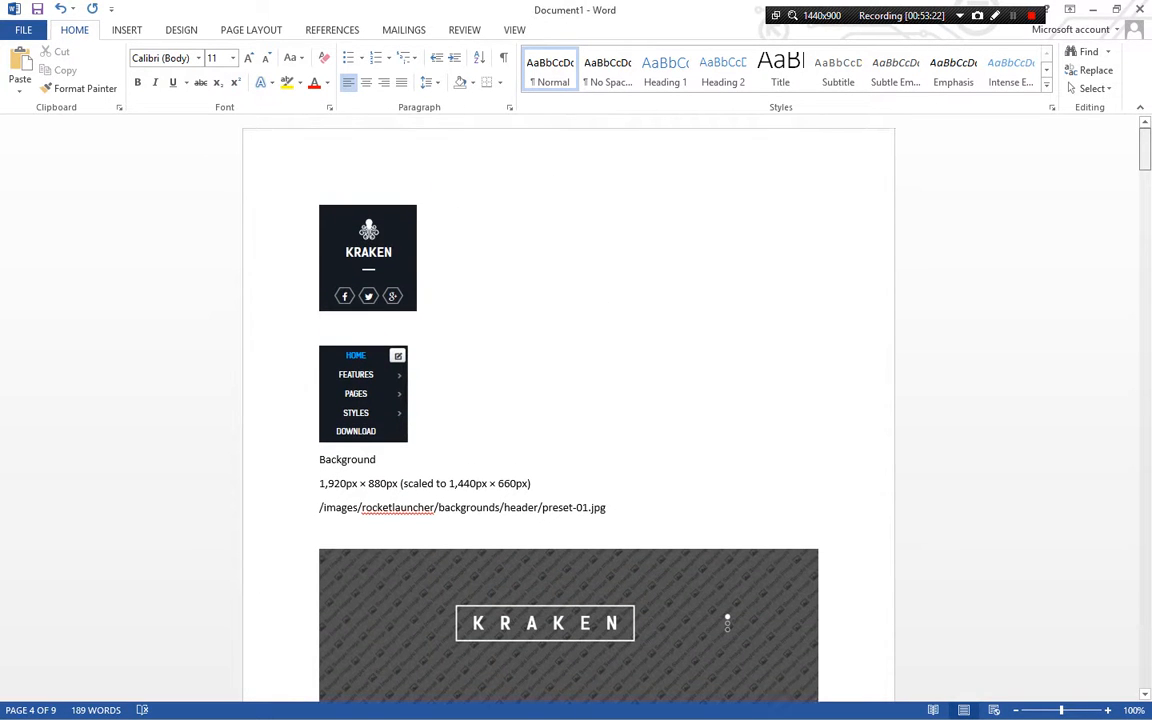
scroll(727, 622, "down", 10)
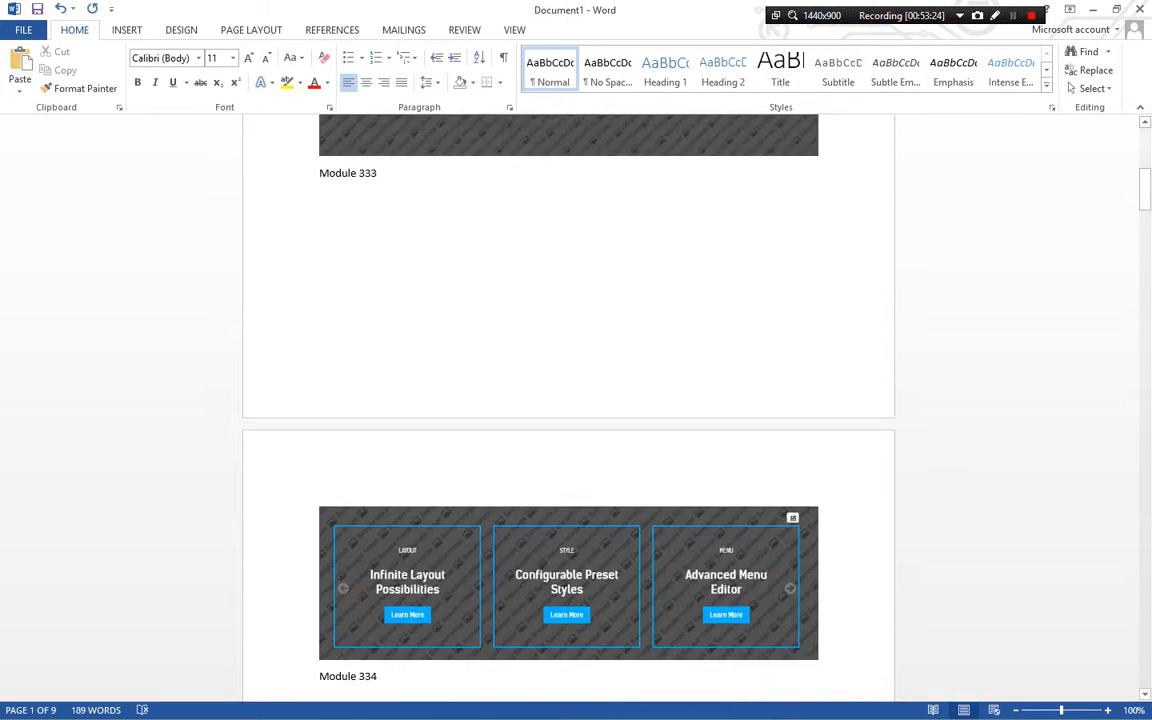
scroll(568, 407, "down", 7)
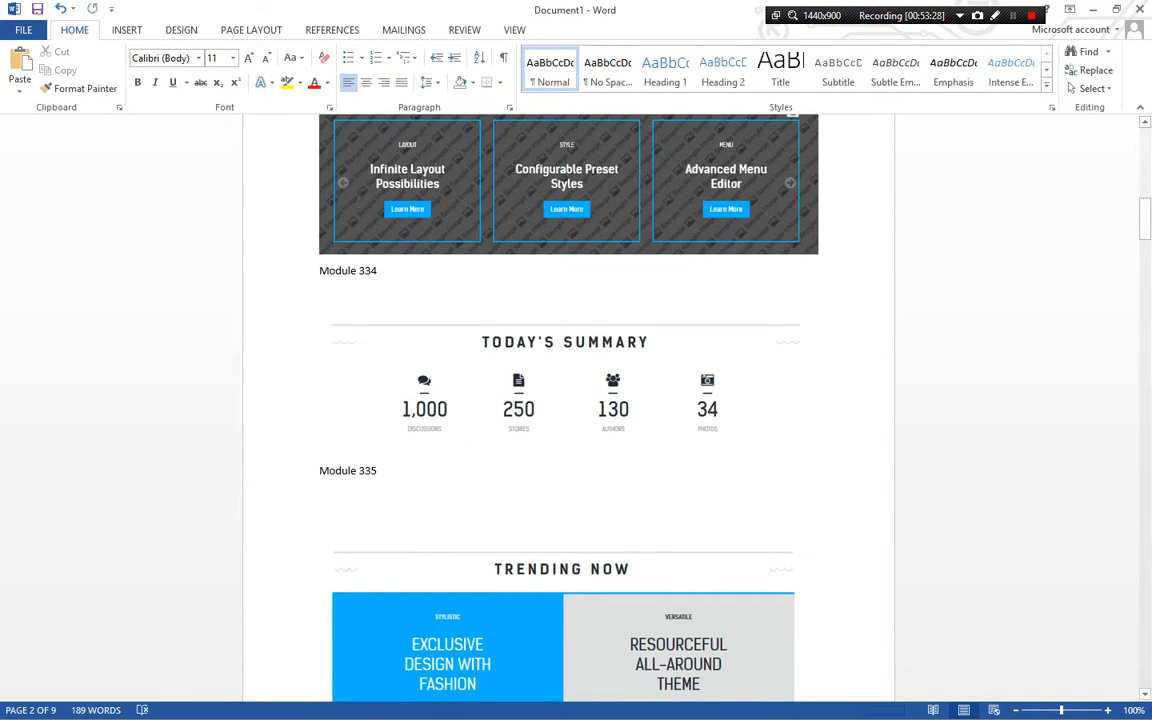
scroll(568, 400, "down", 3)
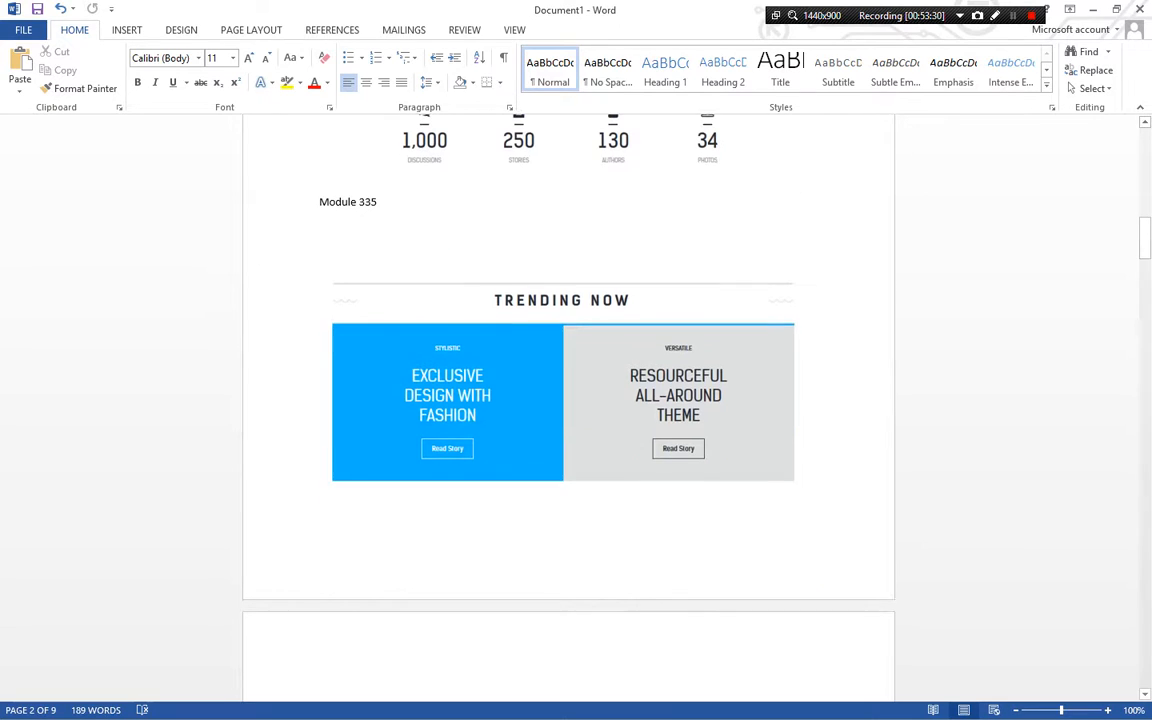
Switch back to the Joomla admin and close the Contact Side Content module without saving
key("alt+Tab")
left_click(211, 400)
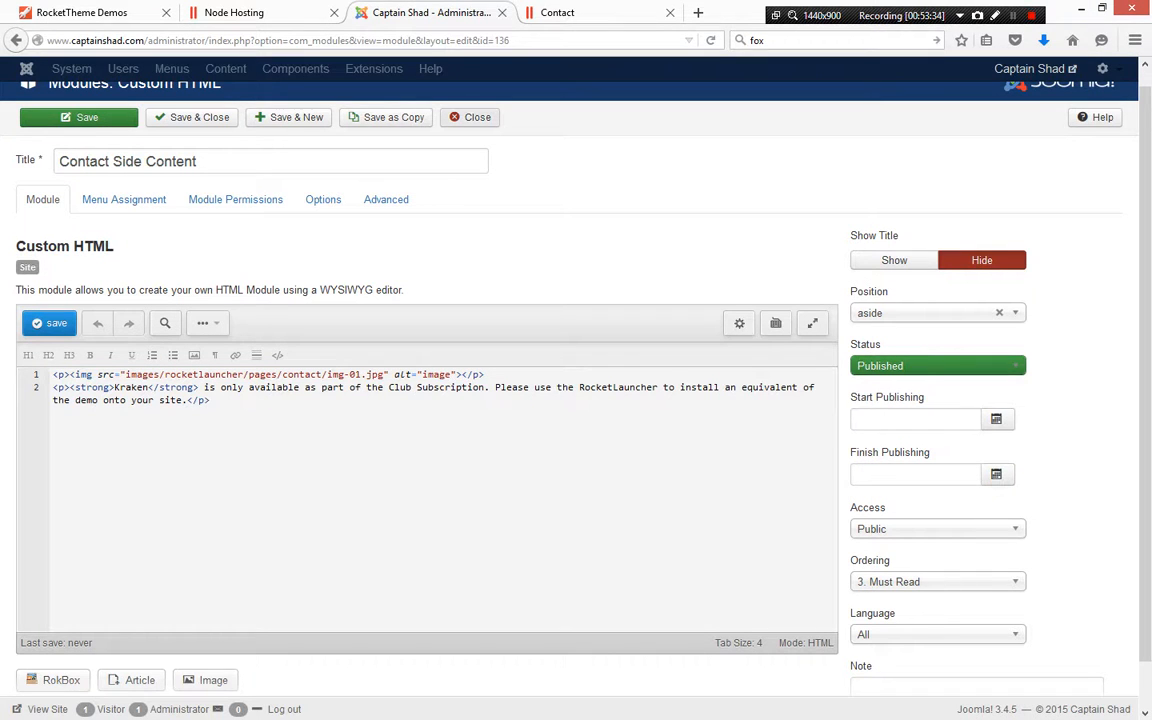
left_click(470, 118)
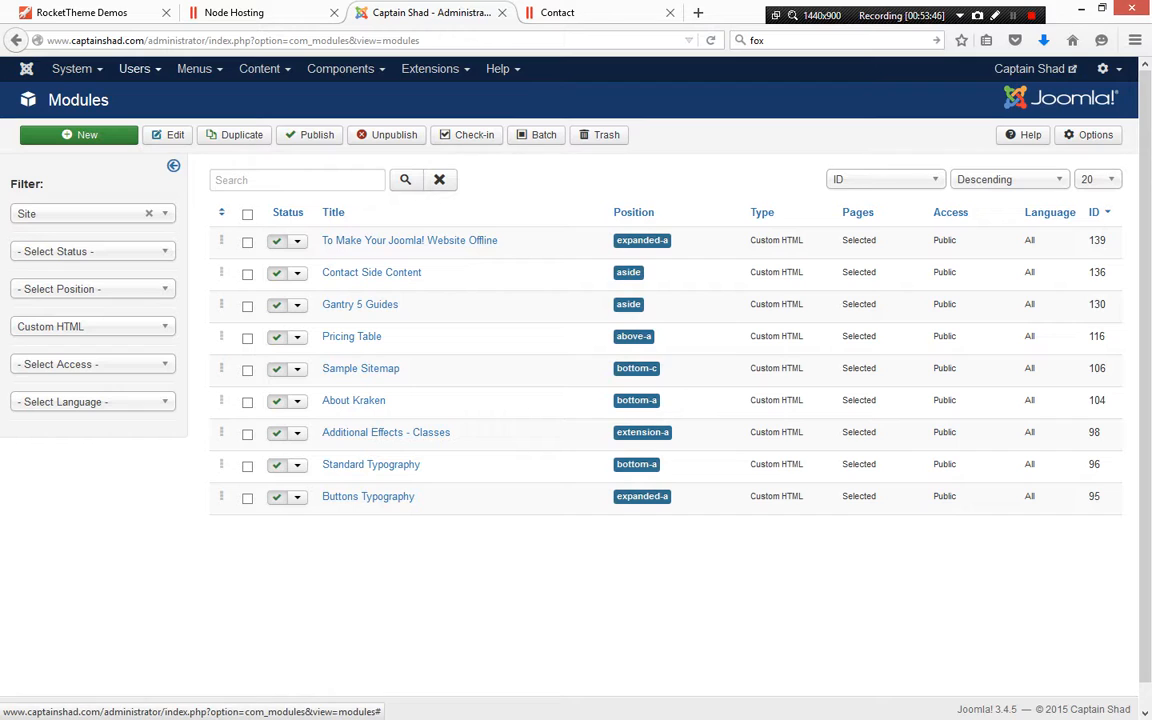
left_click(194, 68)
mouse_move(220, 169)
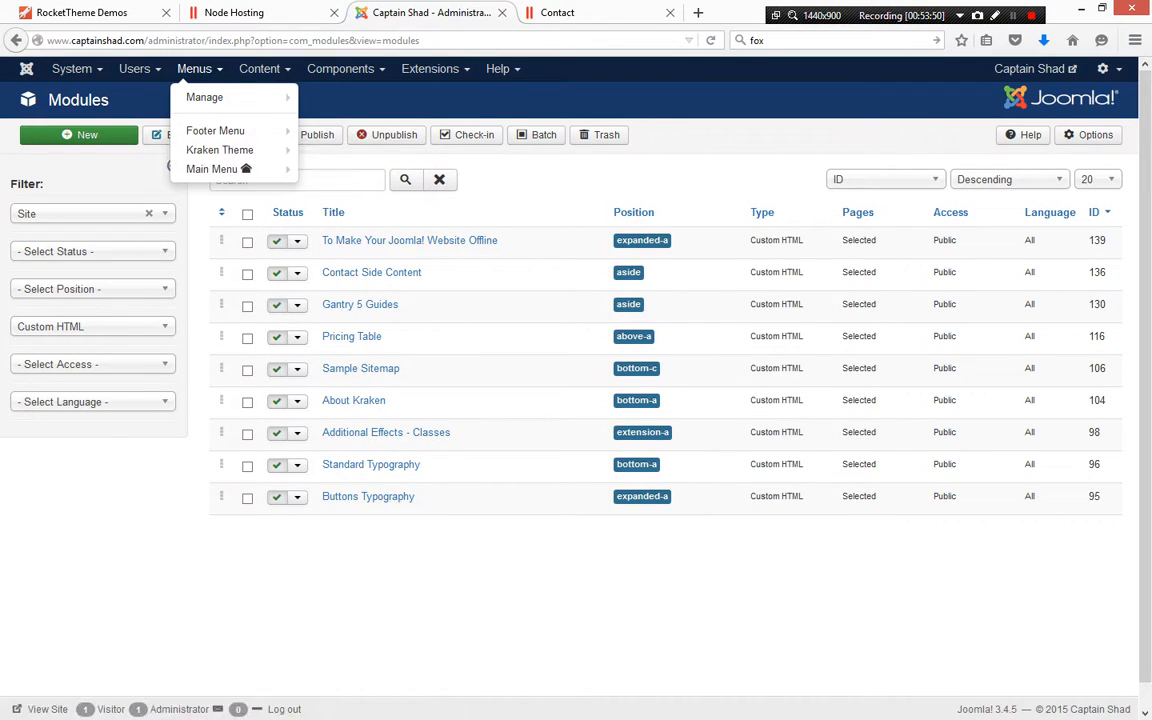
left_click(560, 181)
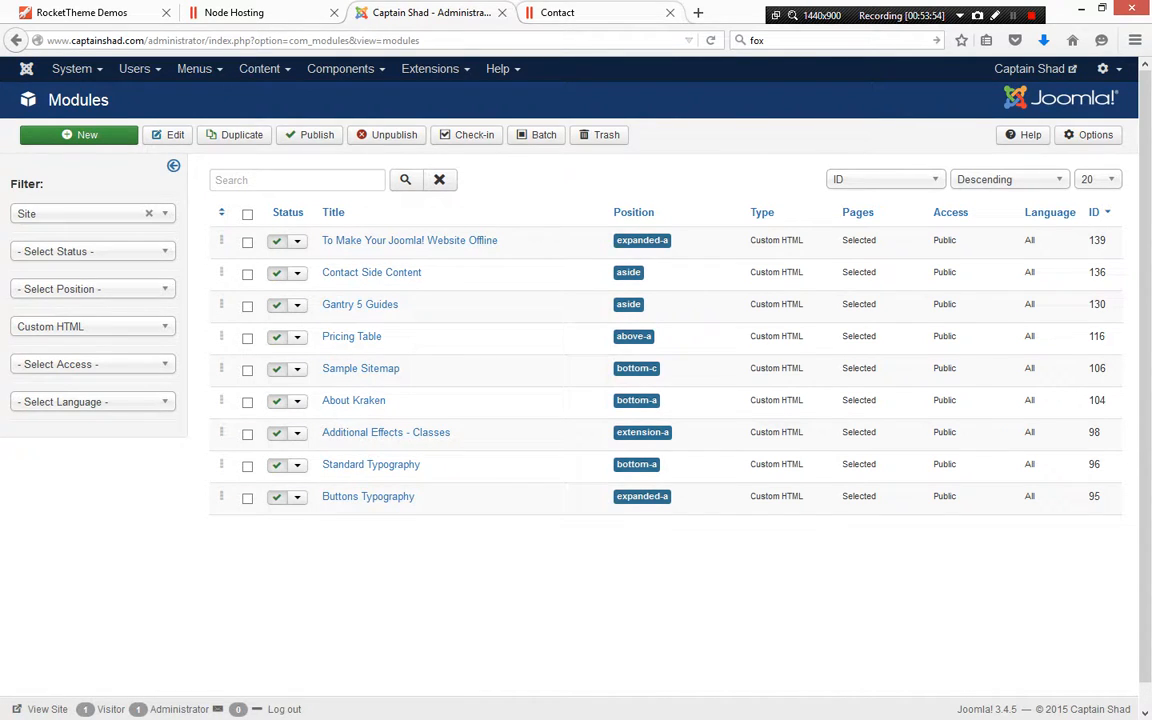
Review the live Contact page's email form and contact details in the other tab
left_click(592, 13)
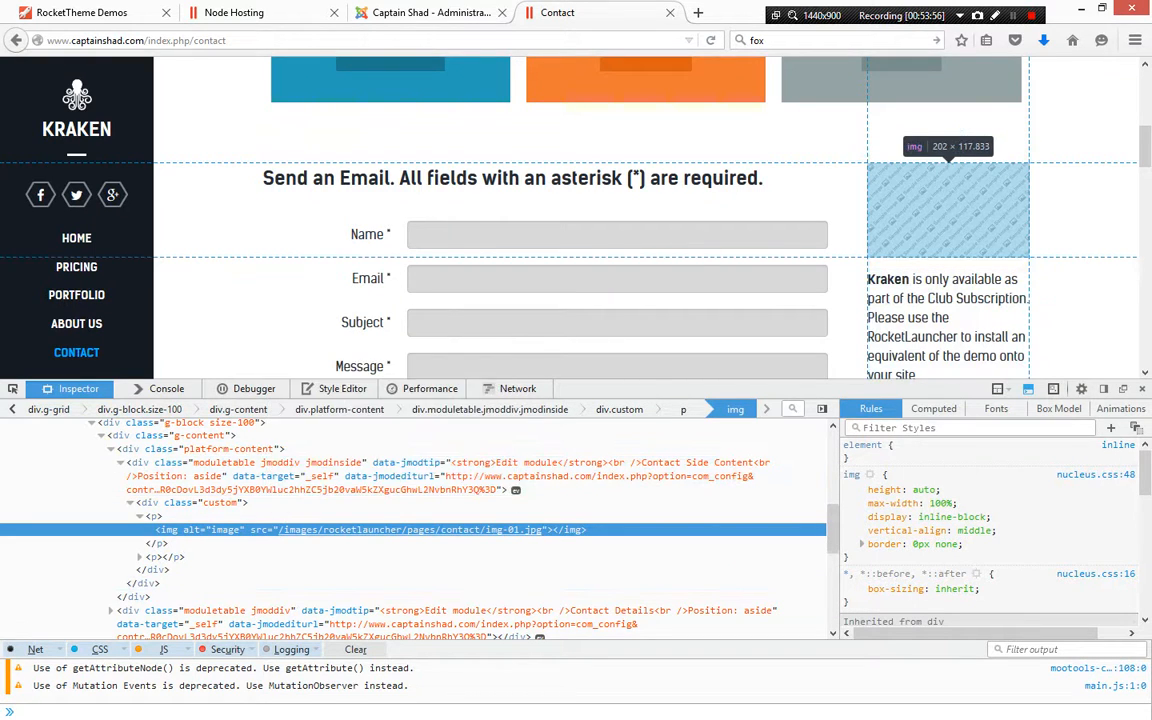
scroll(590, 215, "down", 3)
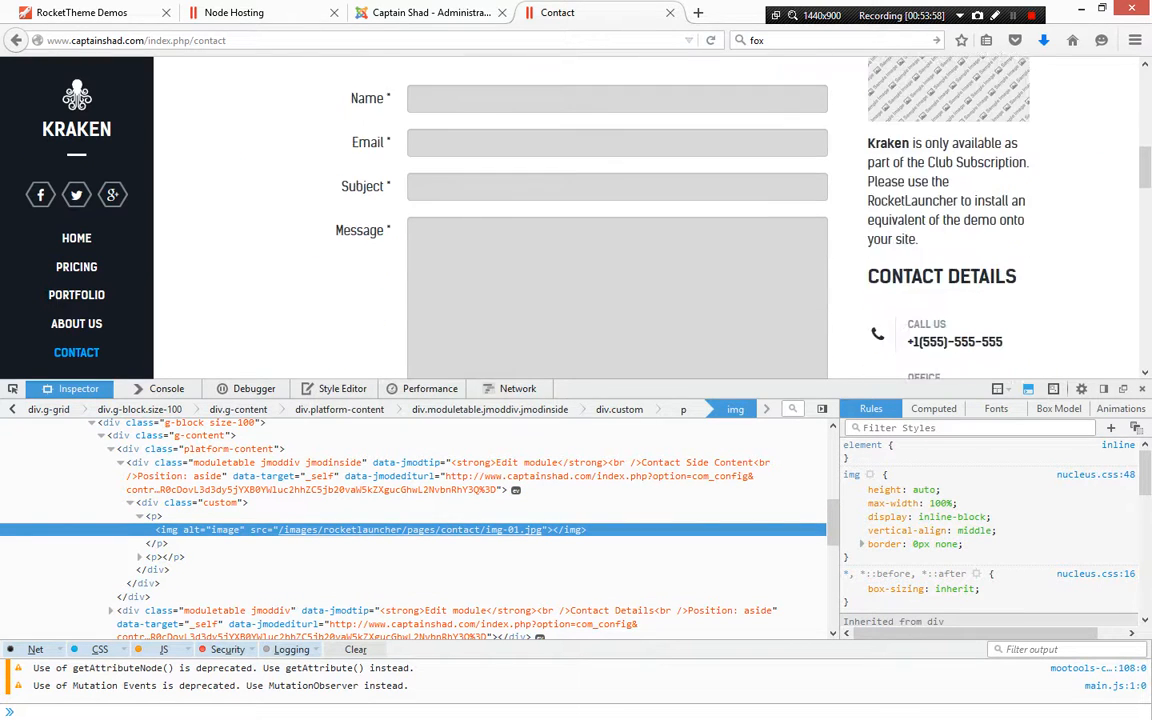
scroll(590, 215, "down", 5)
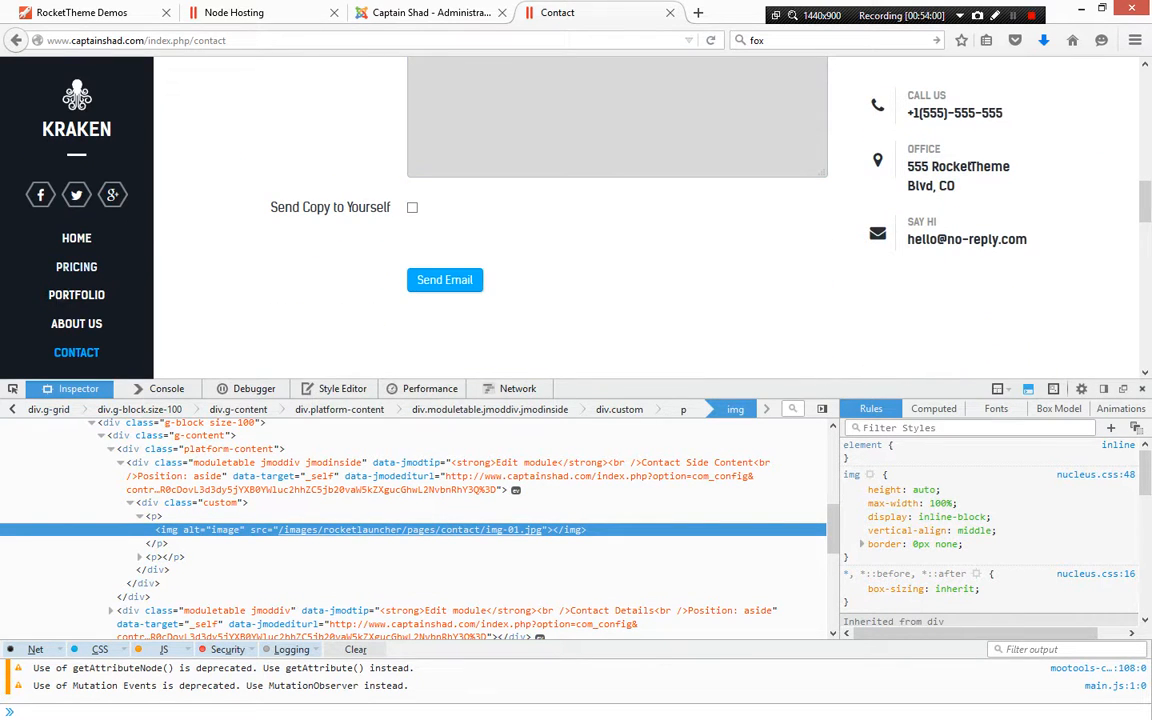
key("F12")
scroll(590, 400, "up", 9)
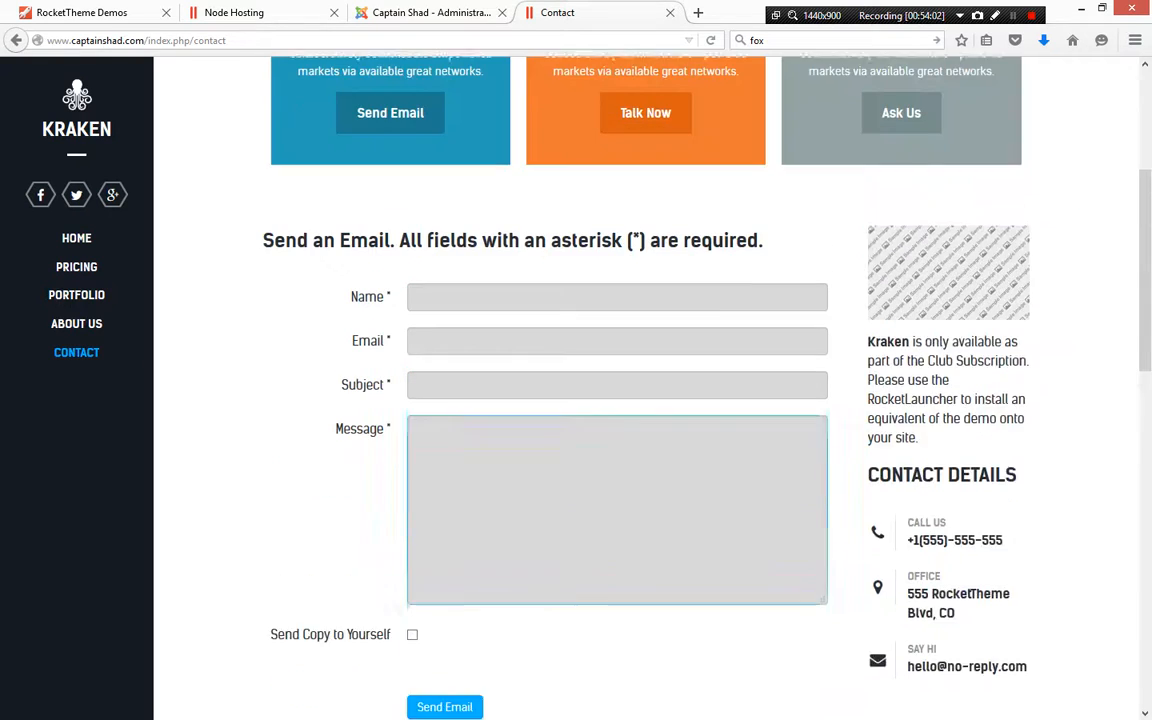
left_click_drag(262, 264, 420, 472)
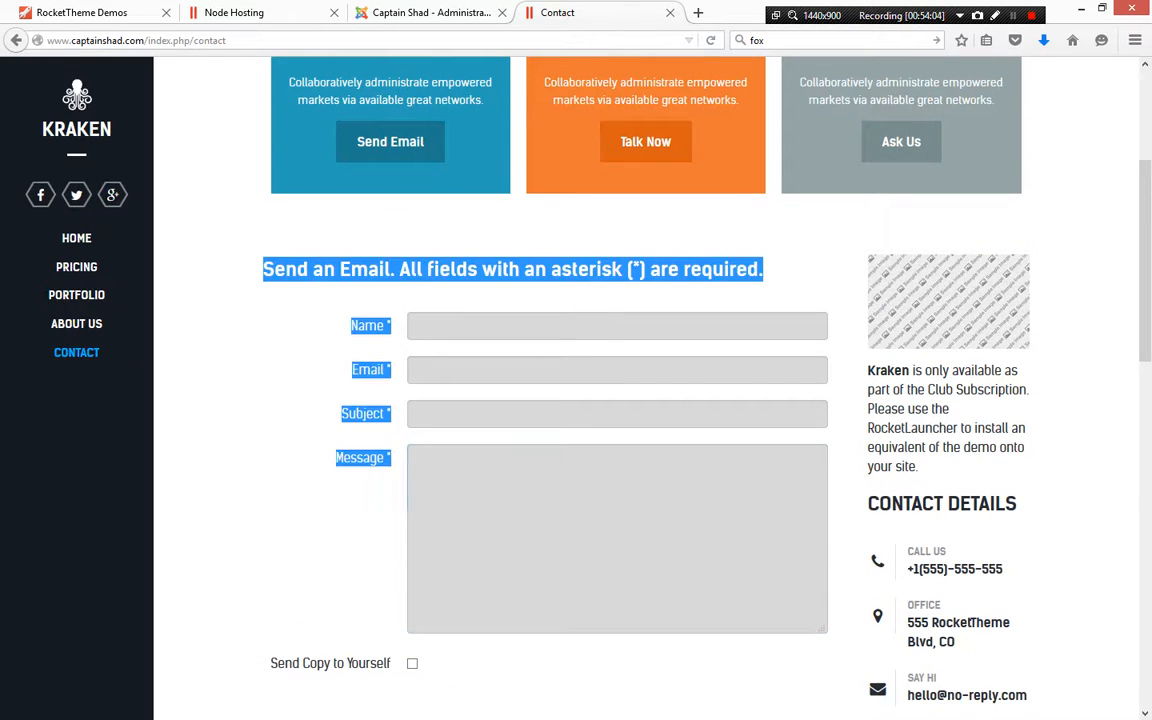
left_click(520, 500)
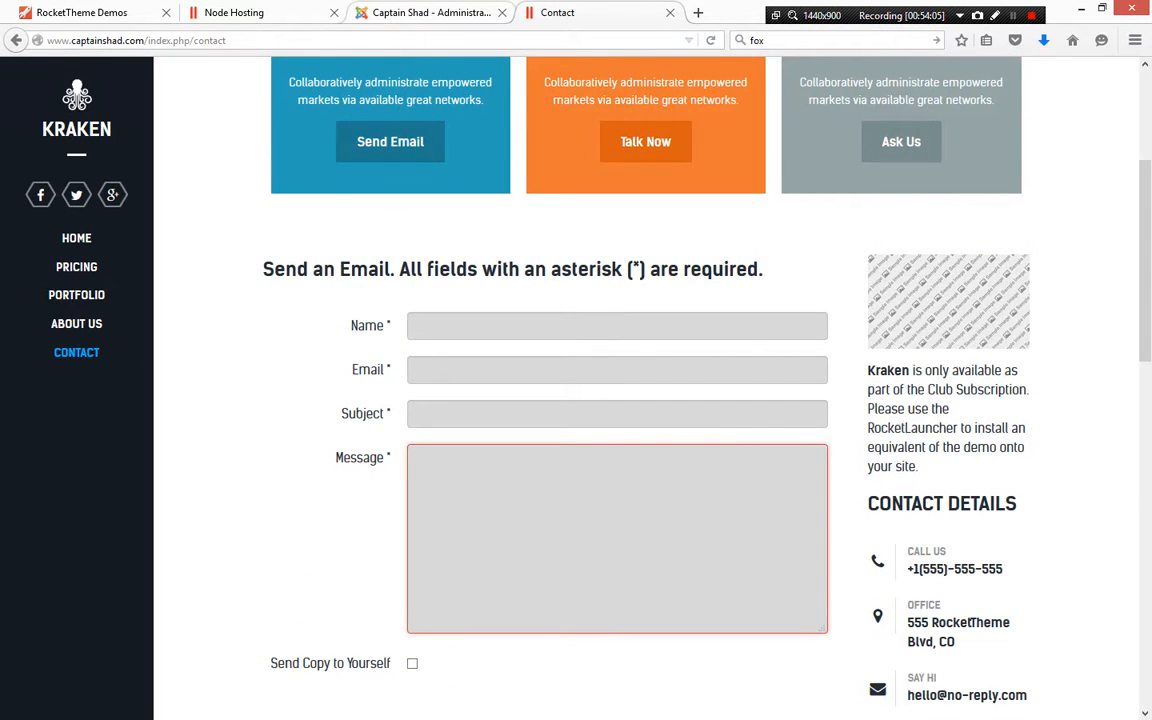
Open the Kraken contact for editing from the Contacts component in the admin
left_click(430, 12)
mouse_move(340, 68)
mouse_move(340, 116)
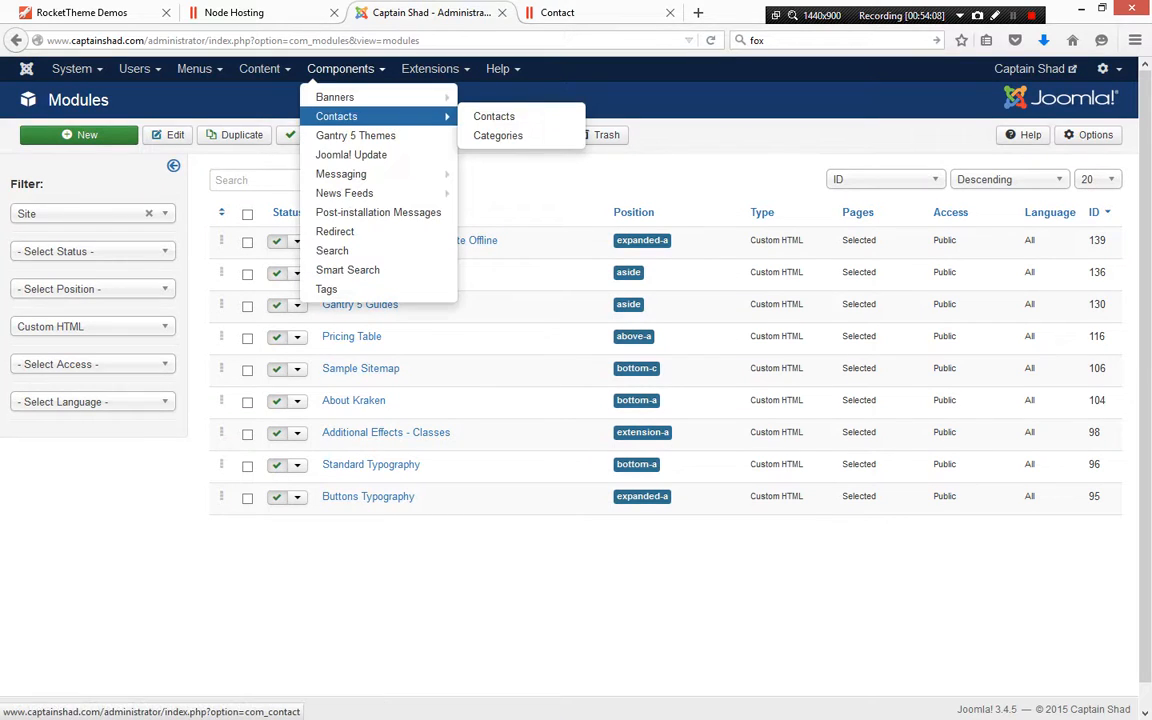
left_click(500, 116)
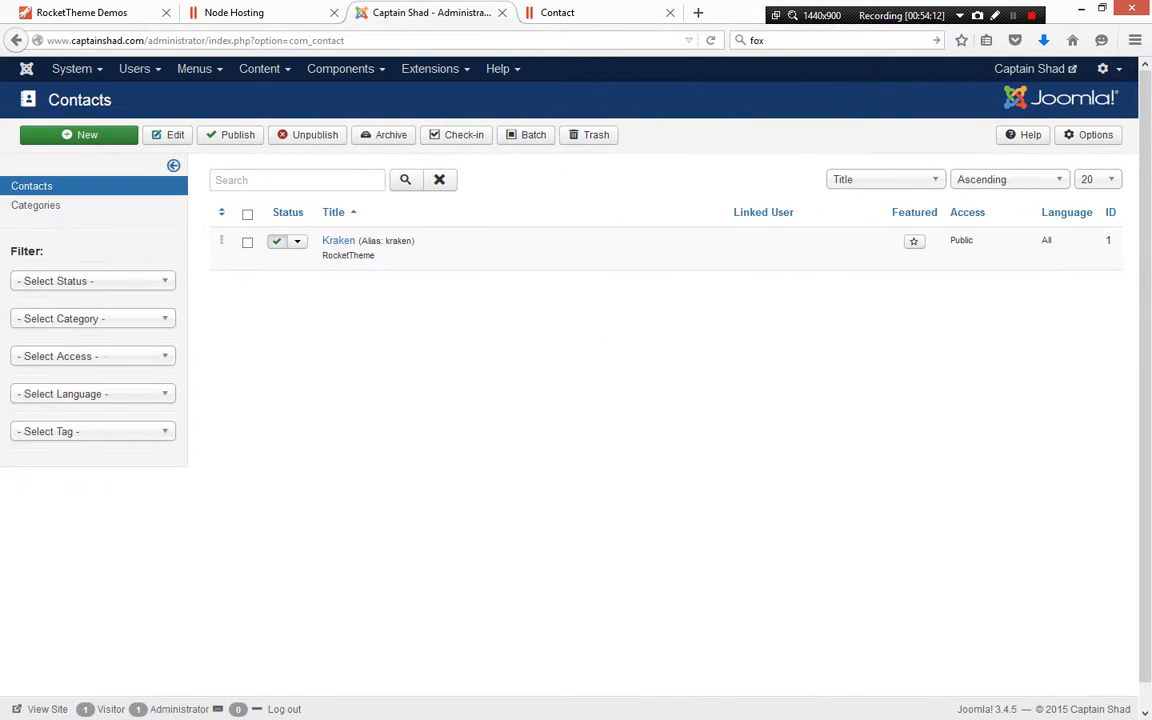
left_click(338, 241)
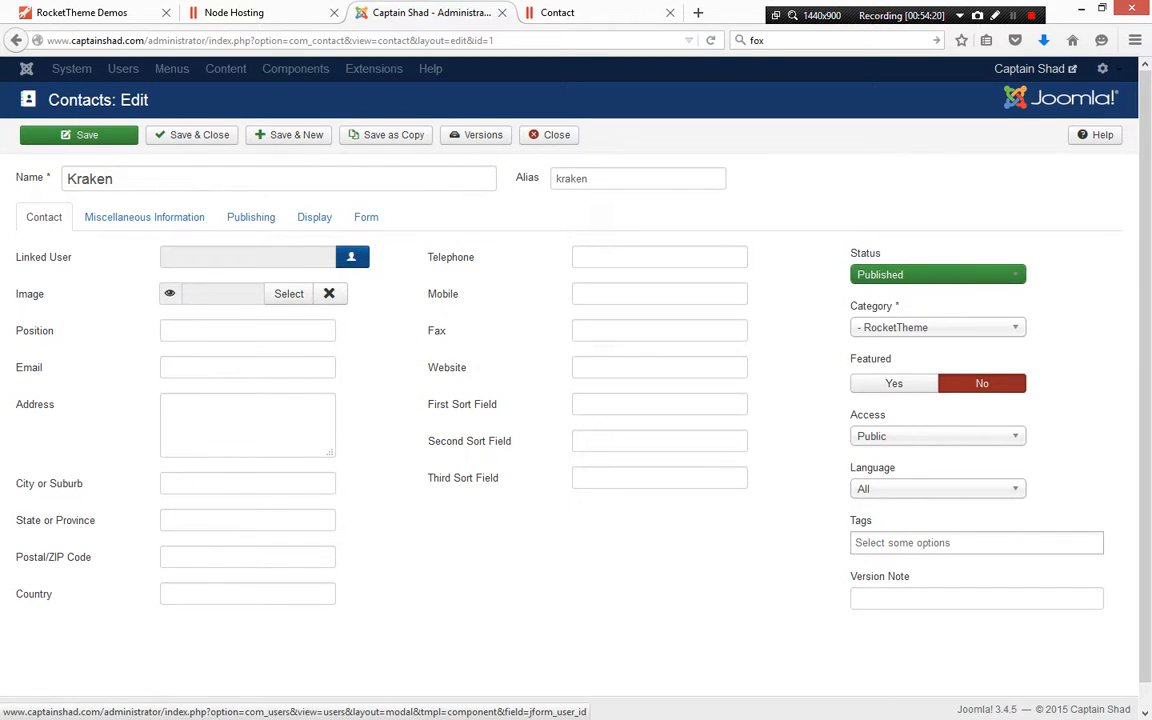
Browse the Kraken contact's Contact, Miscellaneous Information, Publishing, Display and Form tabs, then close it without saving
left_click(248, 367)
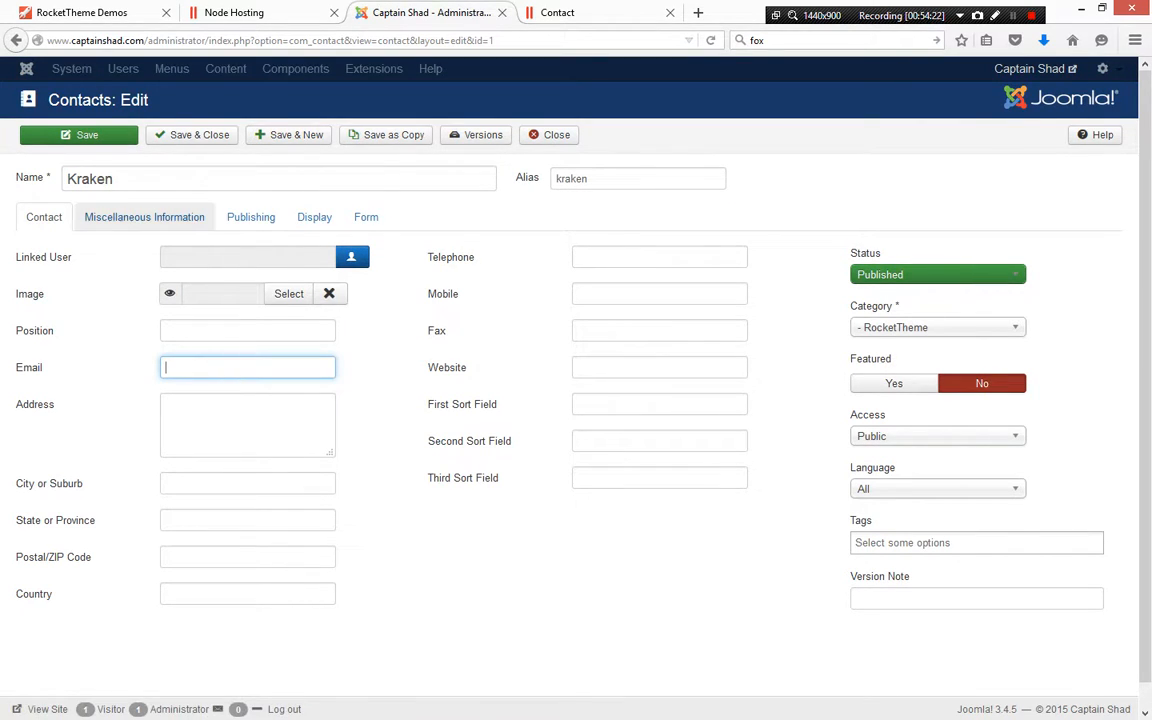
left_click(144, 217)
left_click(250, 217)
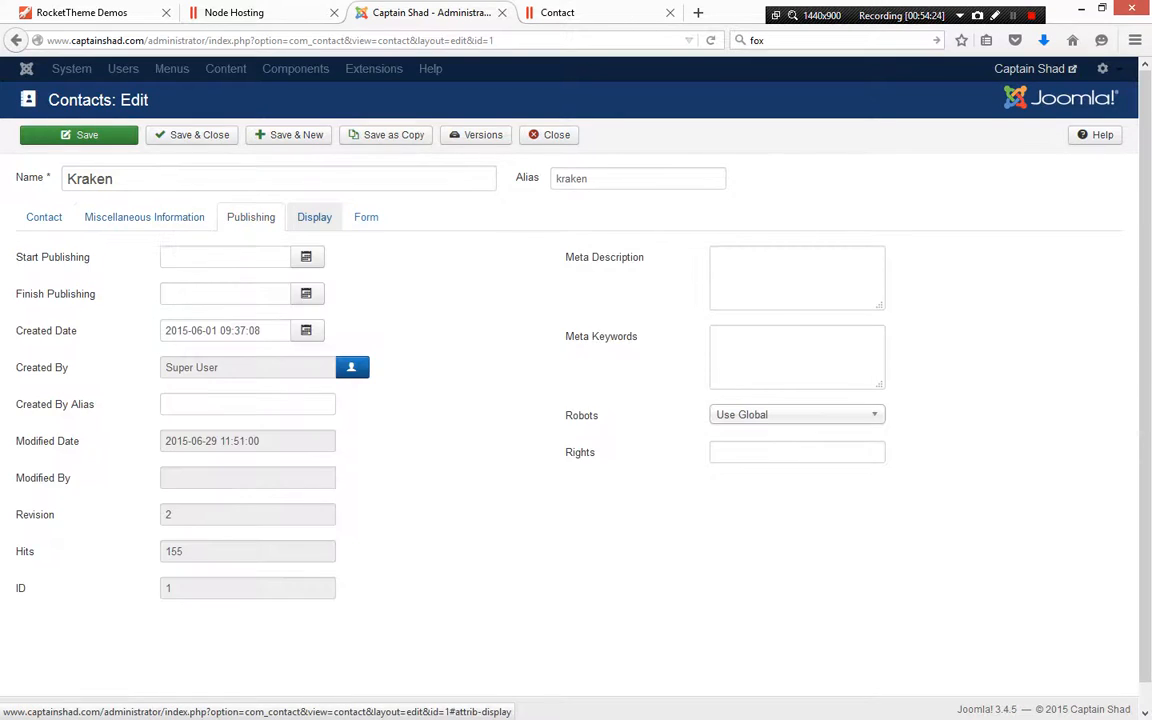
left_click(314, 217)
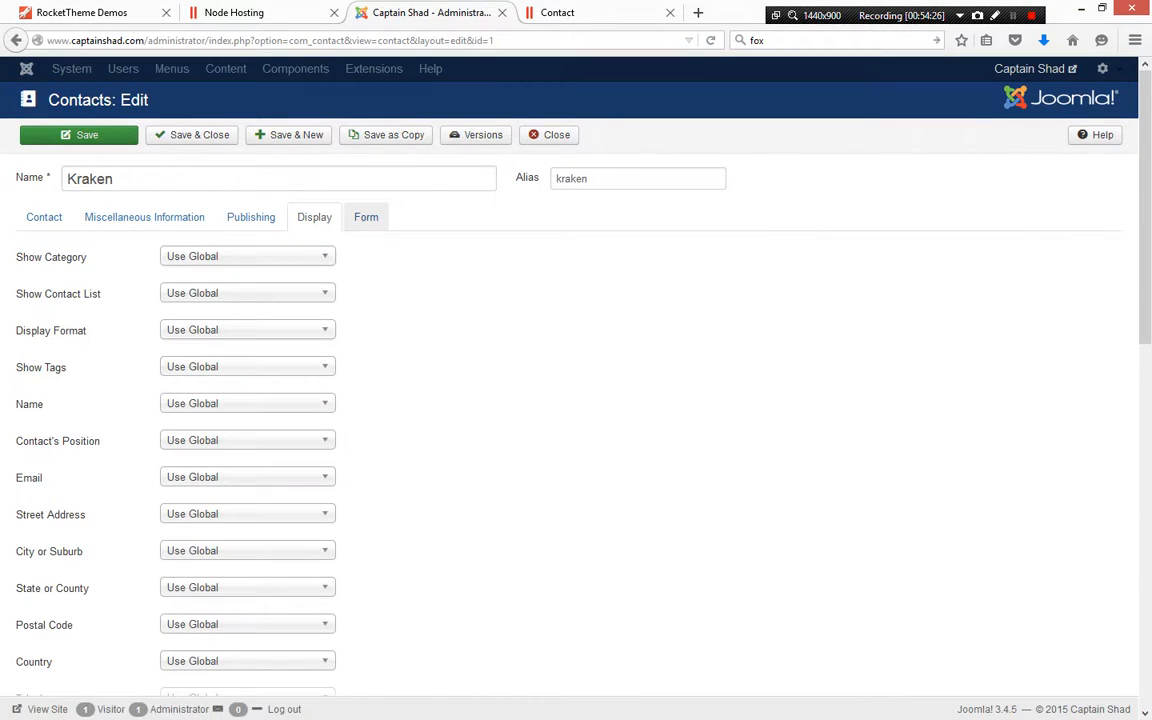
left_click(366, 217)
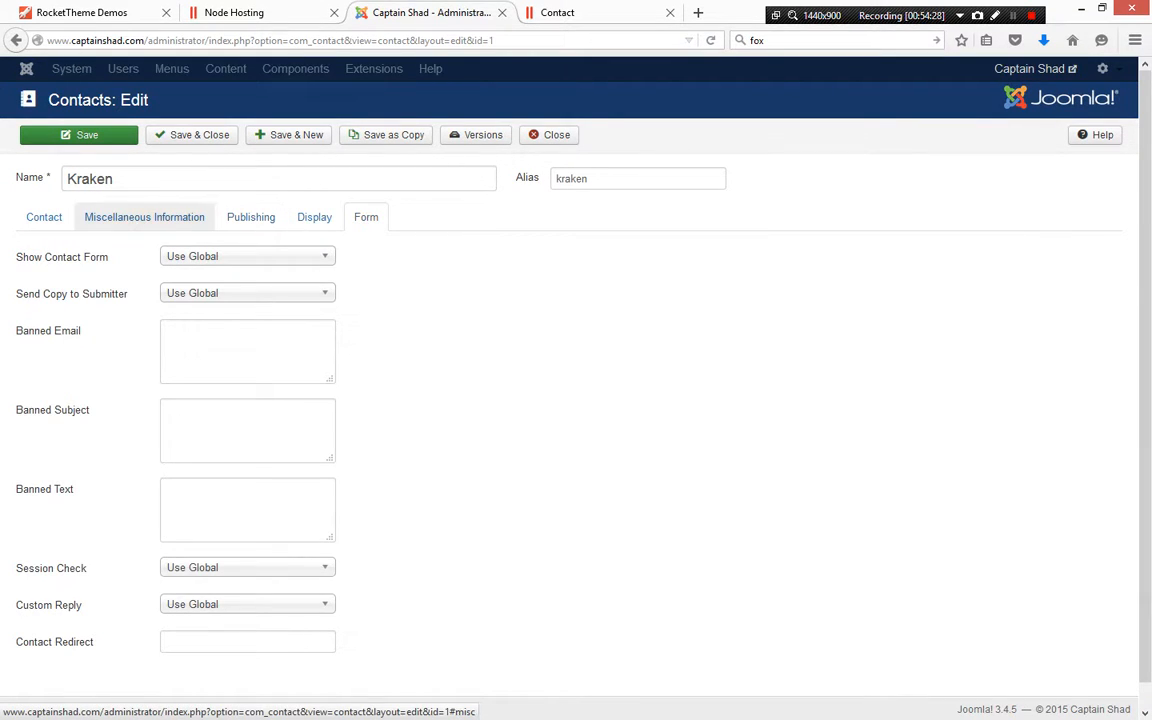
left_click(144, 217)
left_click(44, 217)
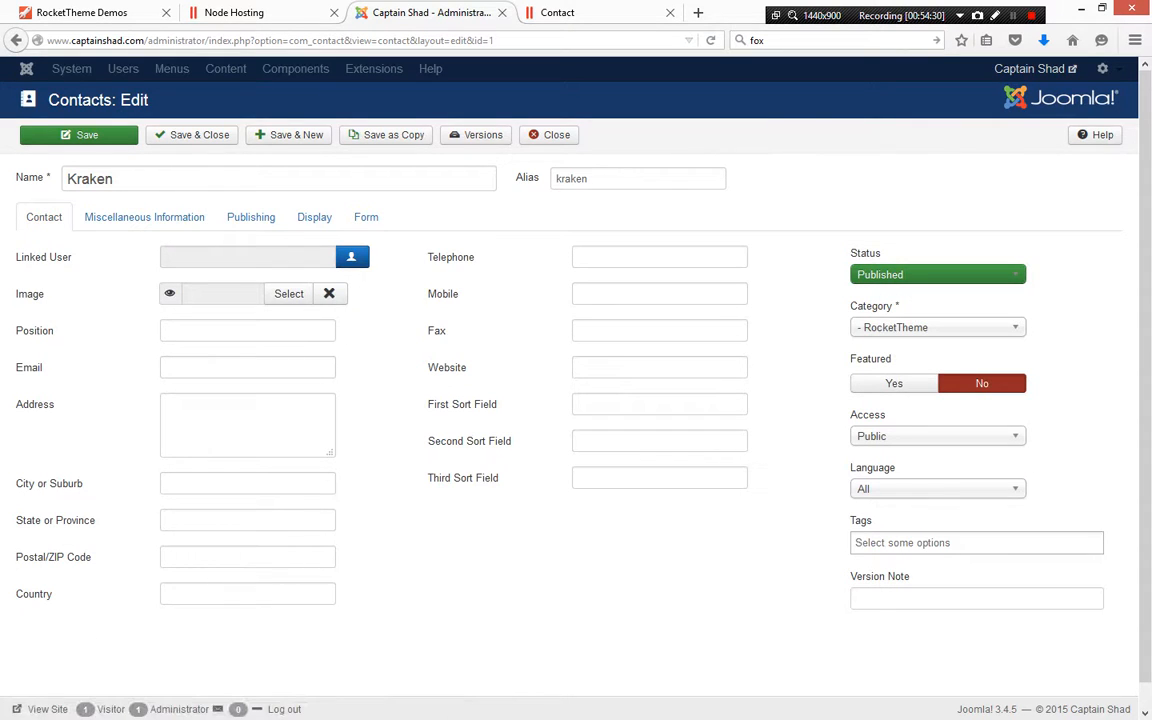
left_click(550, 134)
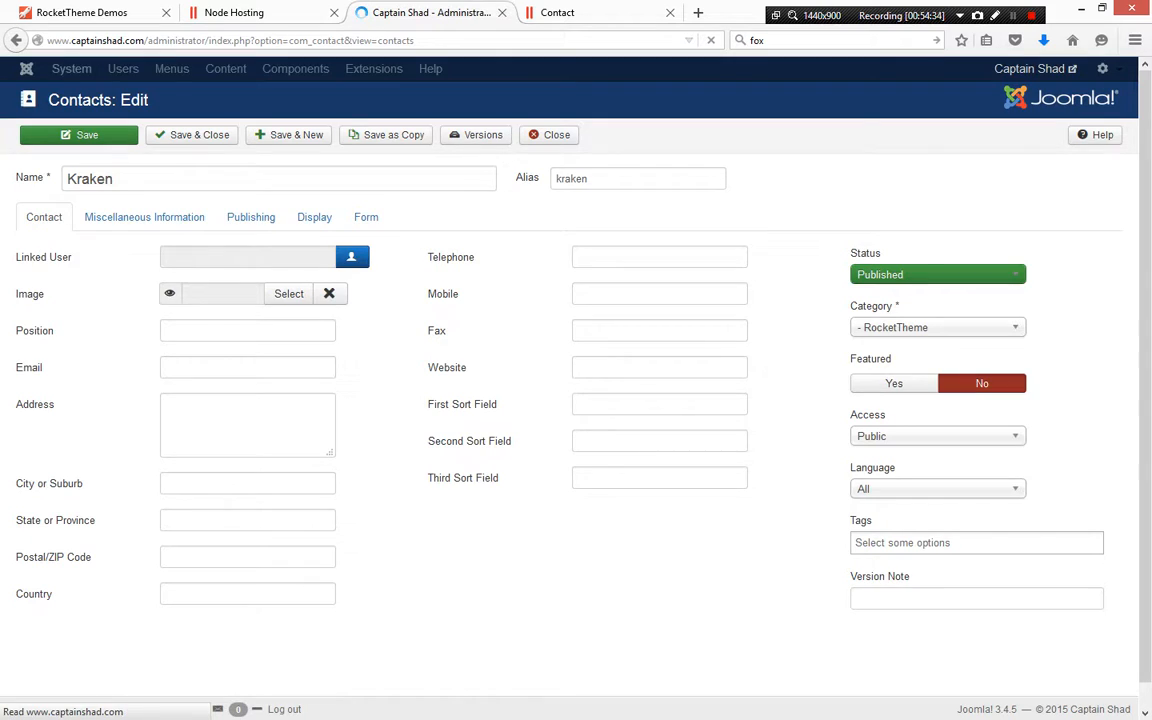
Open the Main Menu items and examine each item's type, opening and closing the Contact menu item
left_click(194, 68)
mouse_move(230, 150)
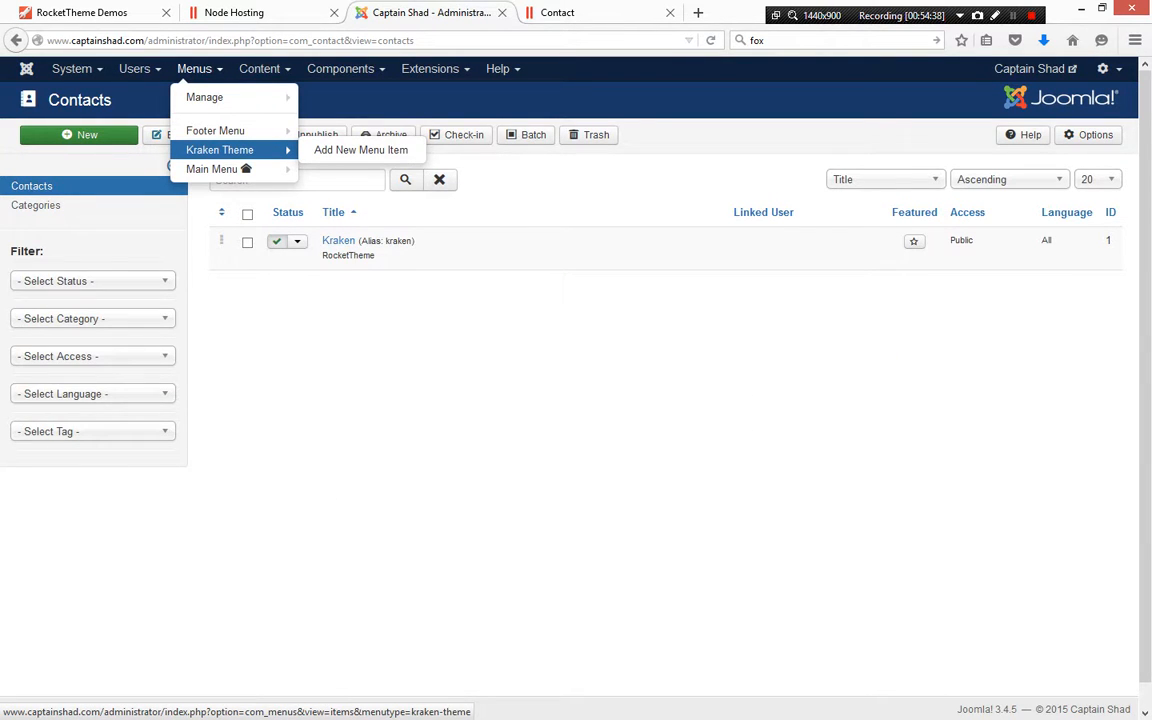
left_click(211, 168)
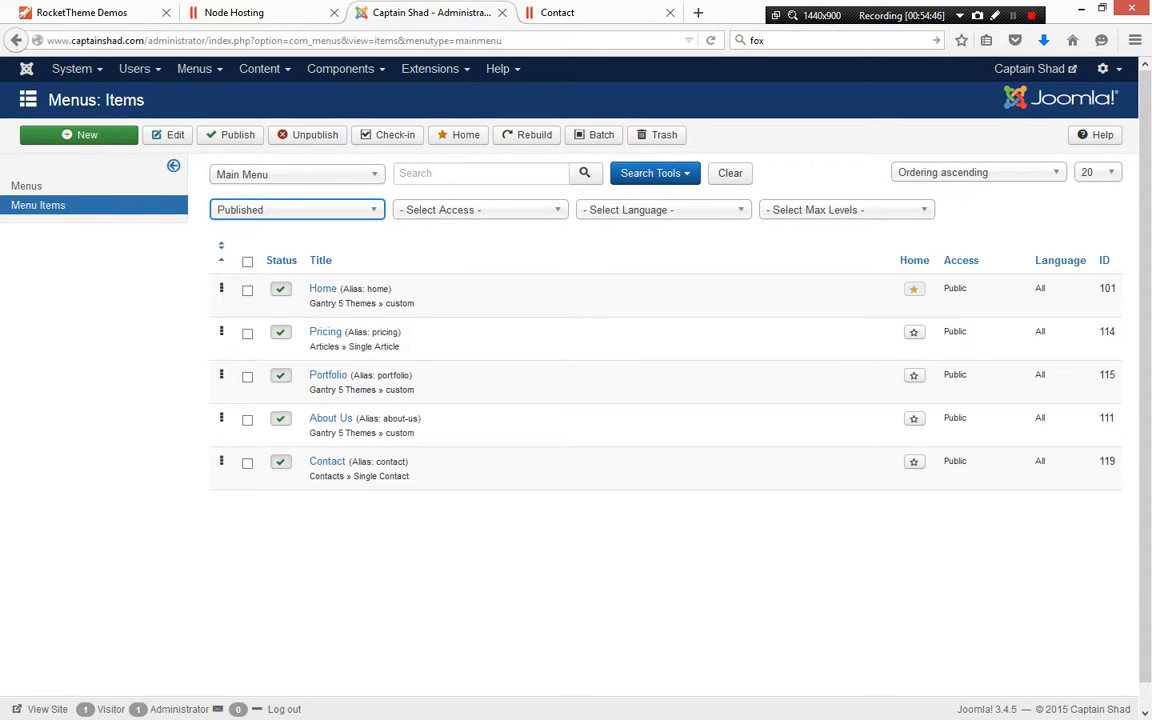
left_click_drag(309, 346, 400, 346)
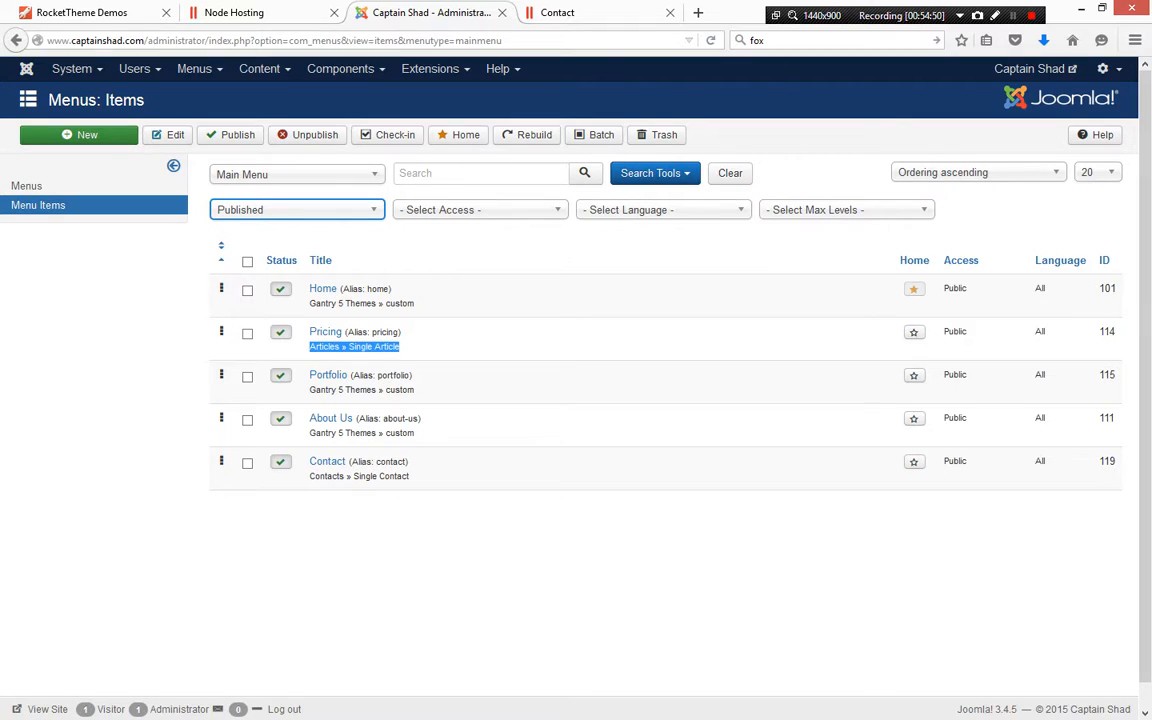
left_click_drag(309, 389, 413, 389)
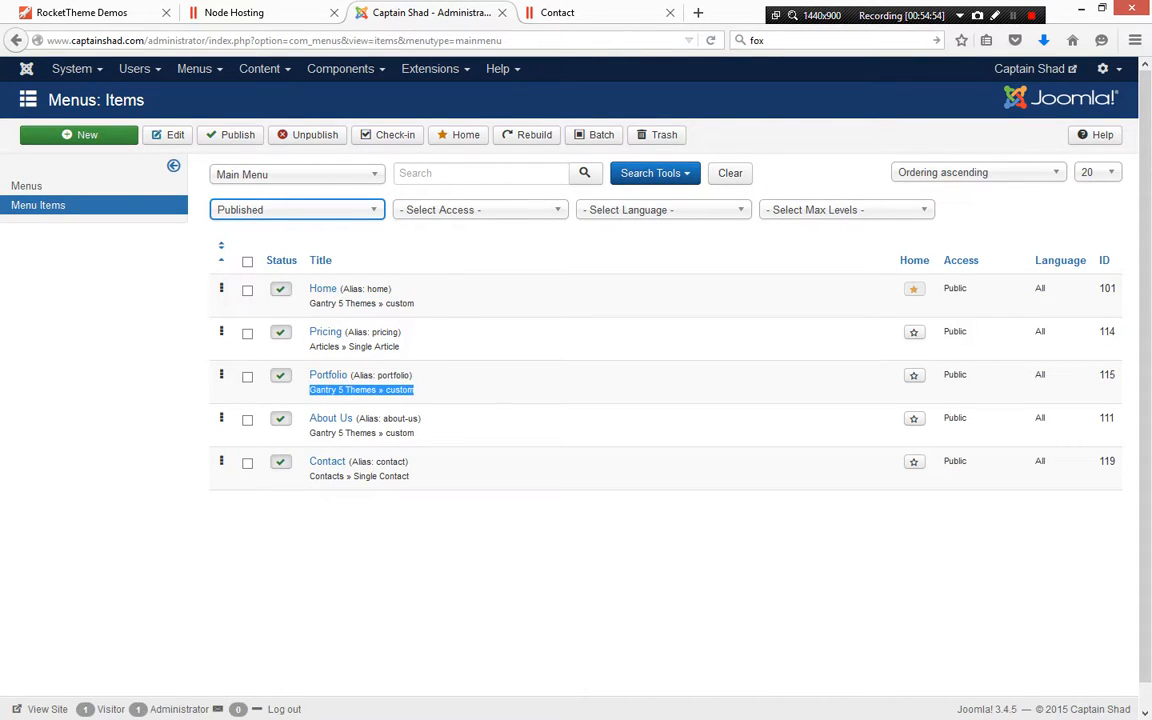
left_click_drag(309, 432, 400, 432)
left_click_drag(309, 476, 409, 476)
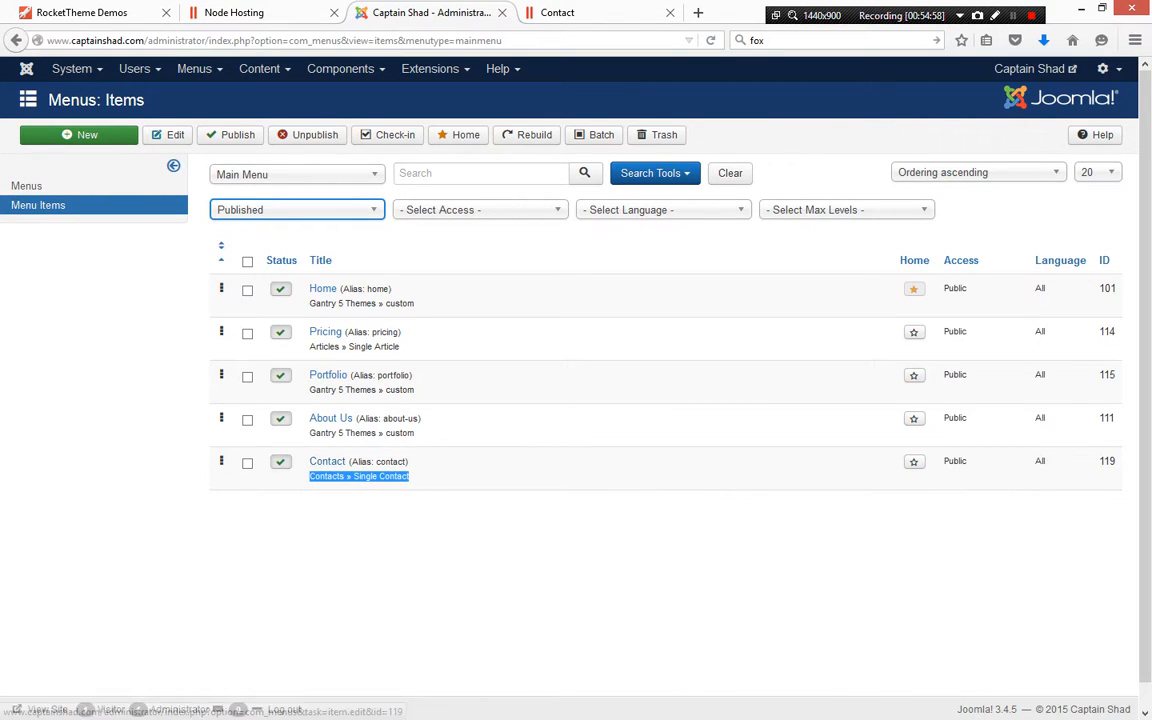
left_click(327, 461)
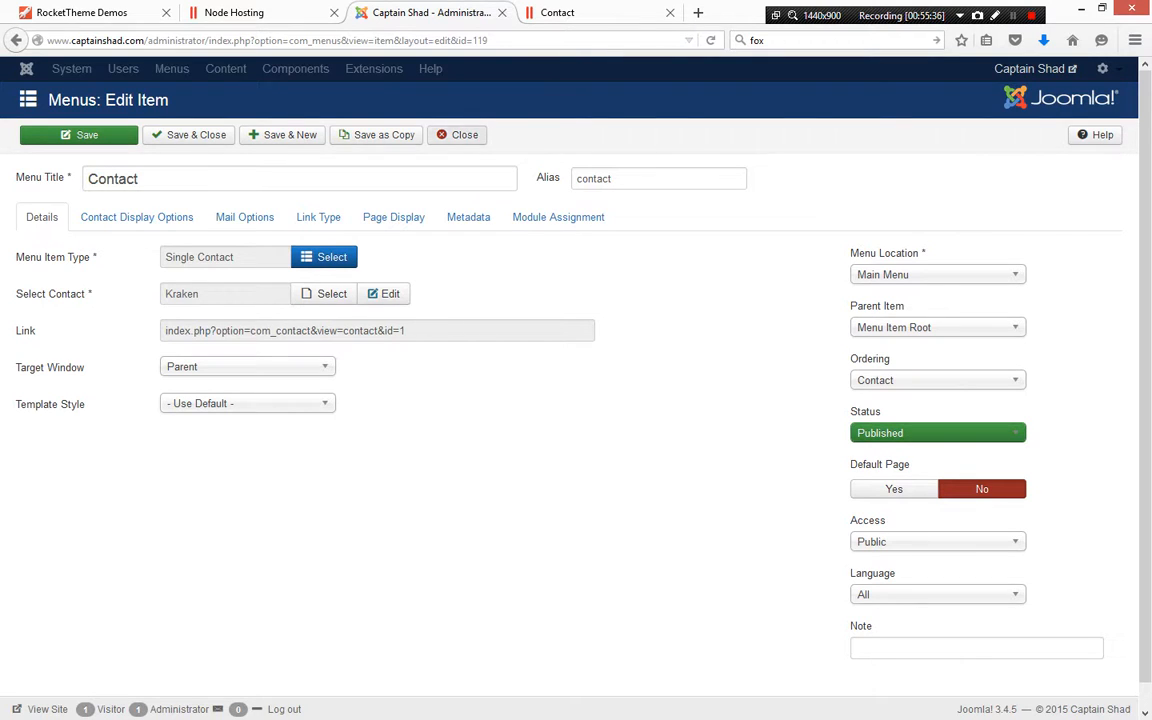
left_click(457, 135)
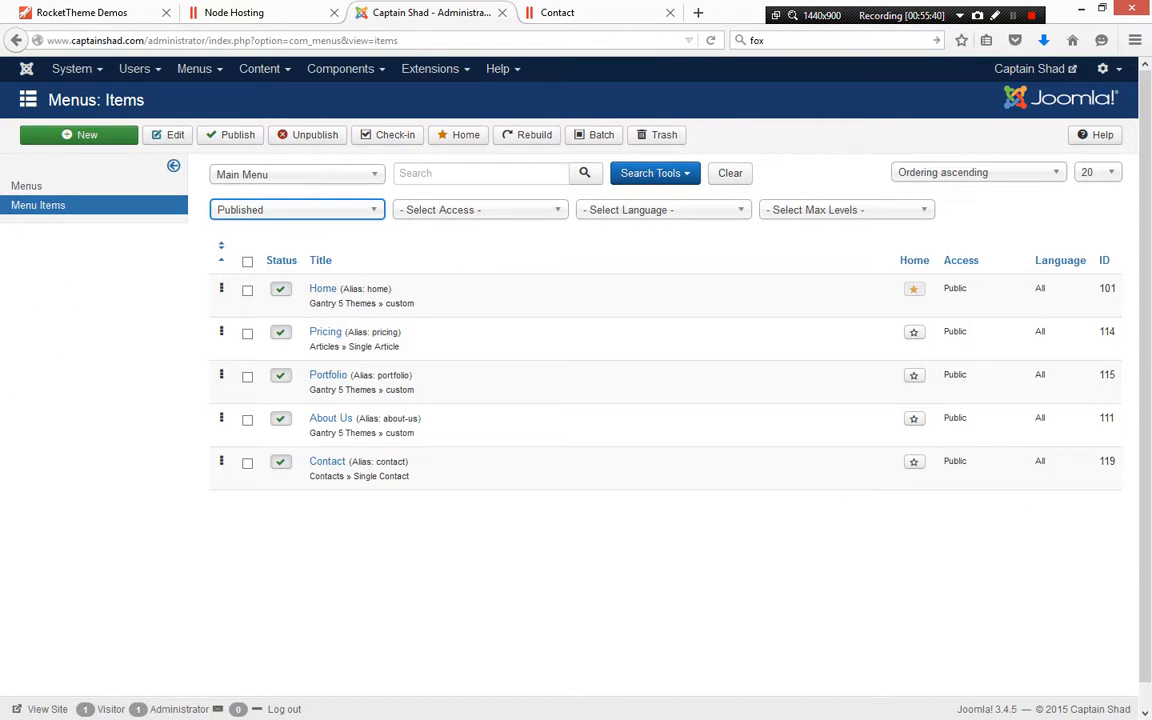
Create a new Main Menu item titled Staff
left_click(95, 134)
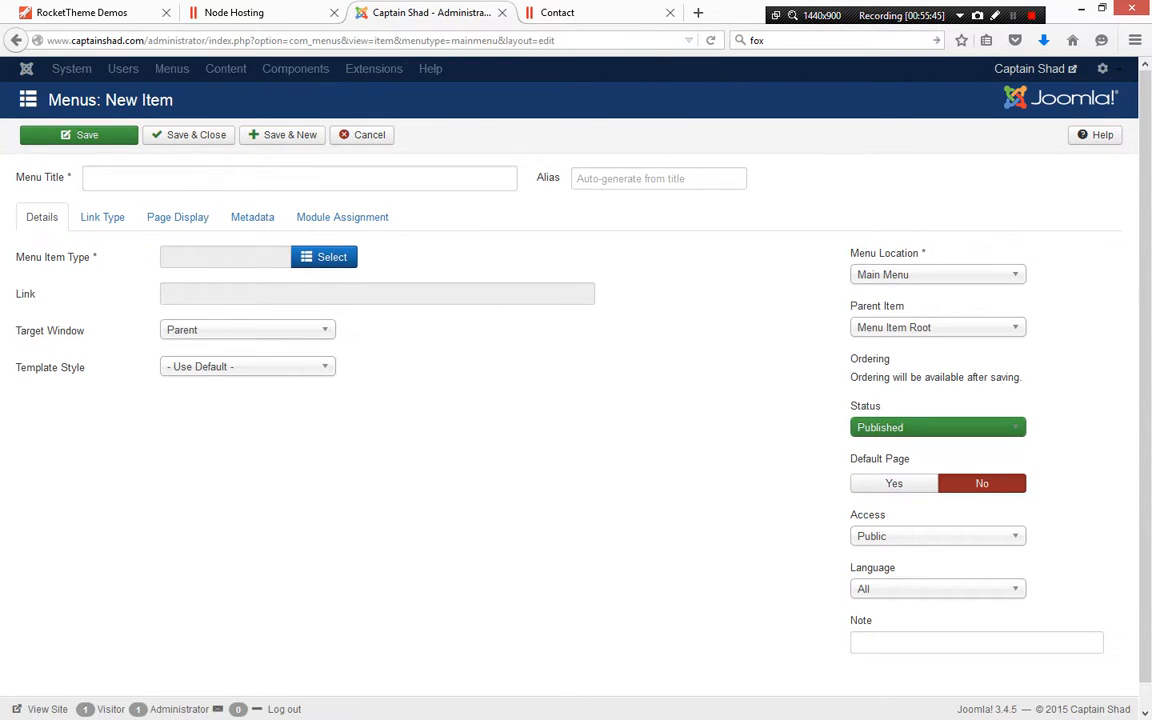
left_click(90, 178)
type("Staff")
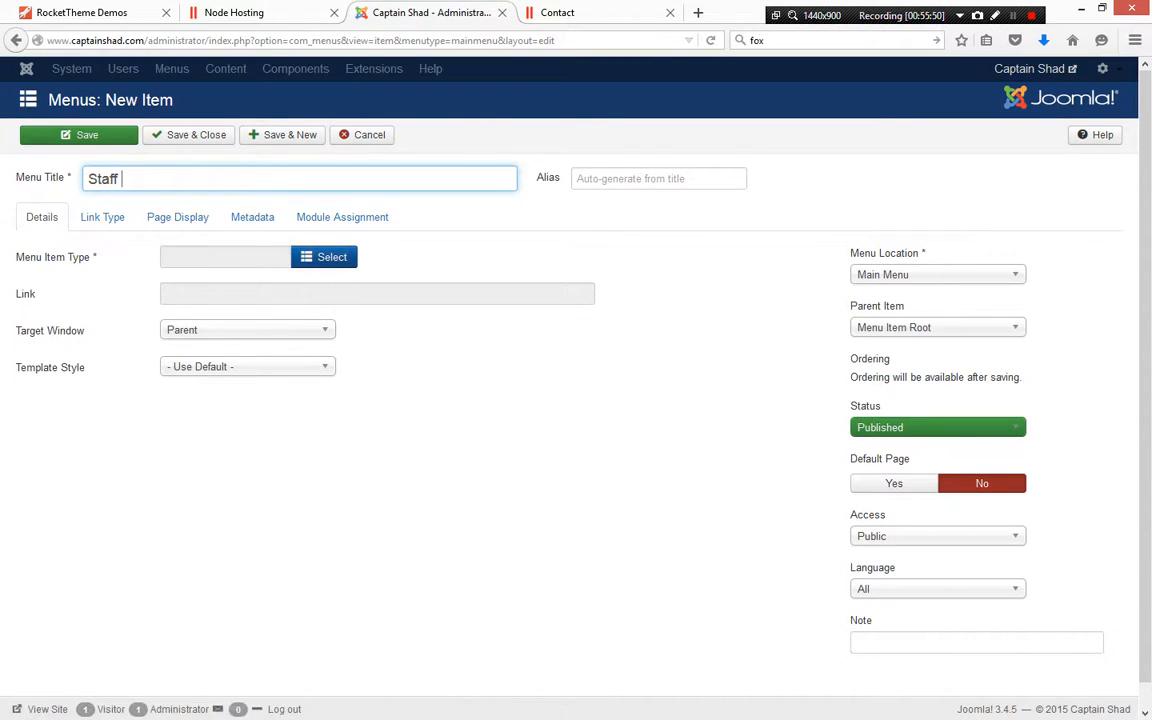
Browse the Articles, Gantry 5 Themes and Contacts menu item types, then close the type list and cancel the new Staff menu item
left_click(324, 257)
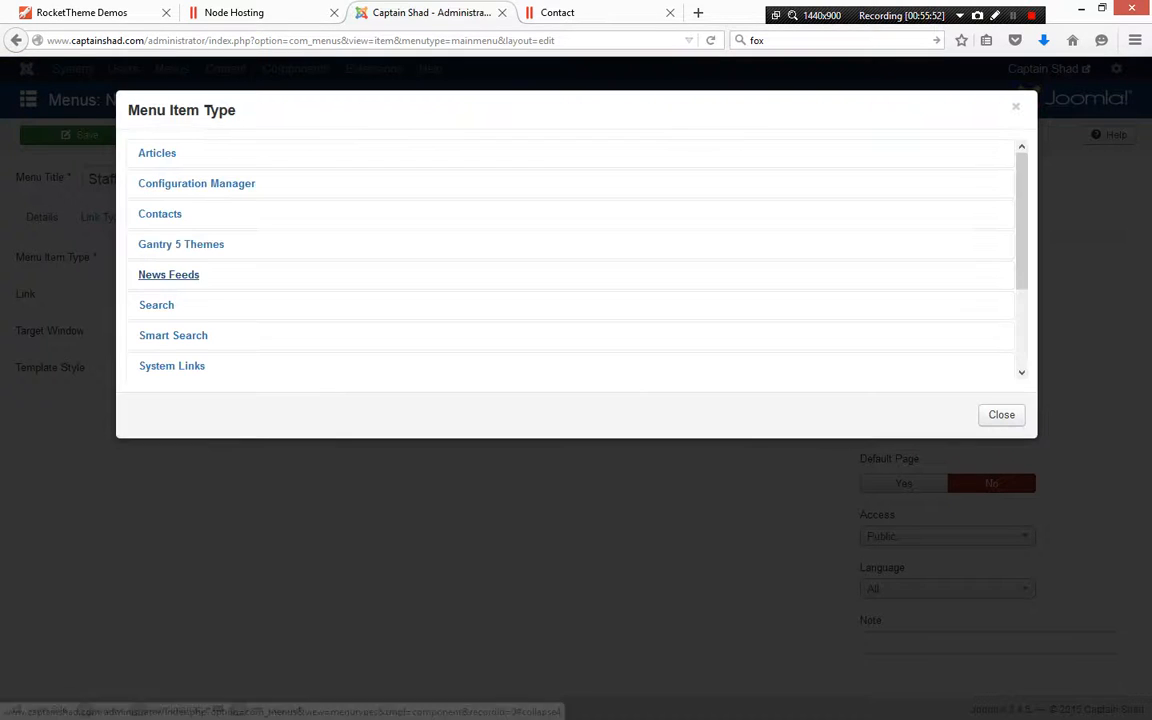
left_click(157, 153)
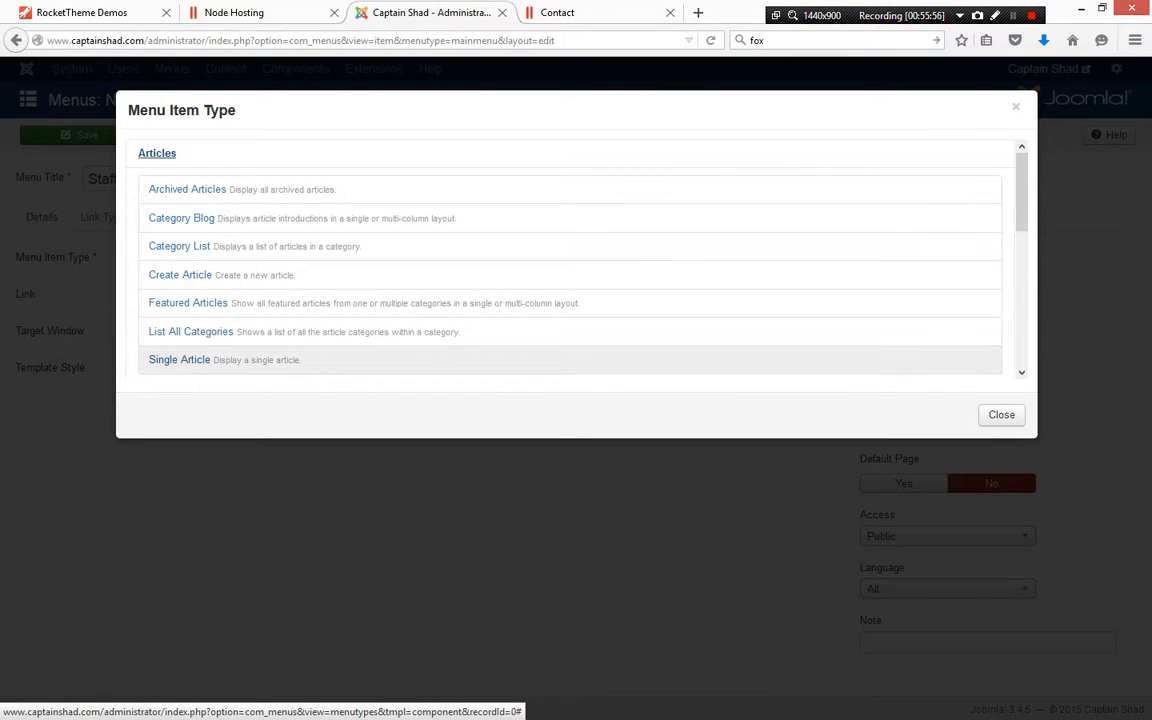
scroll(160, 260, "down", 4)
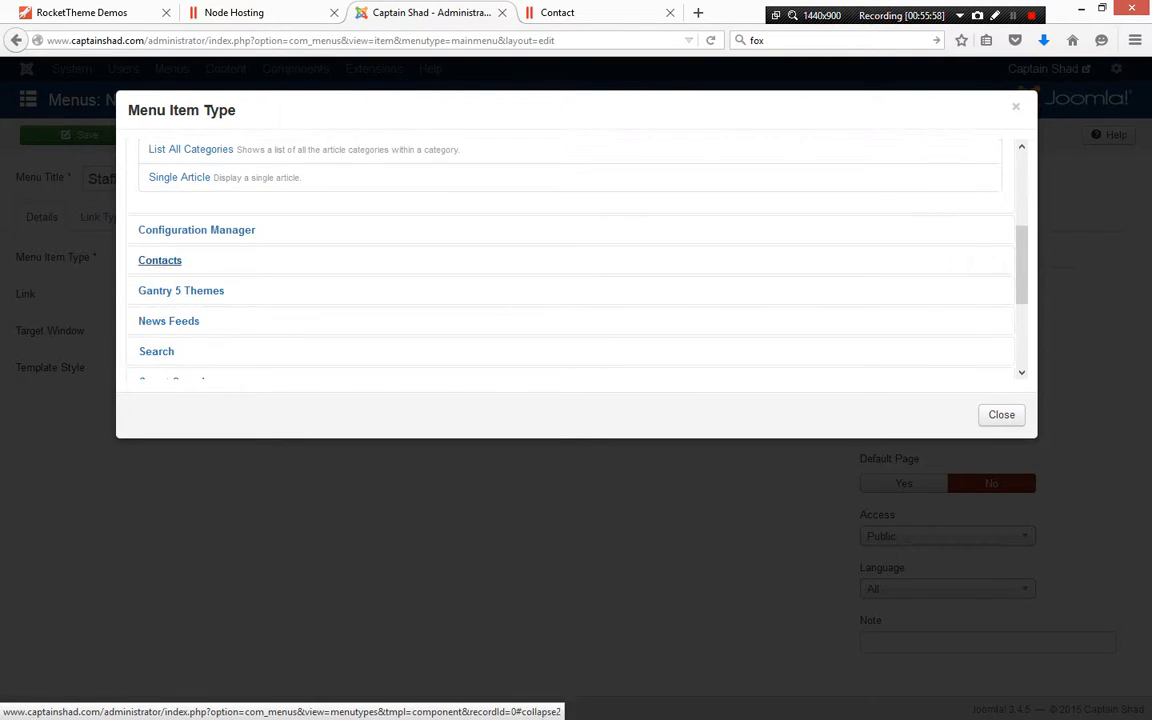
left_click(181, 290)
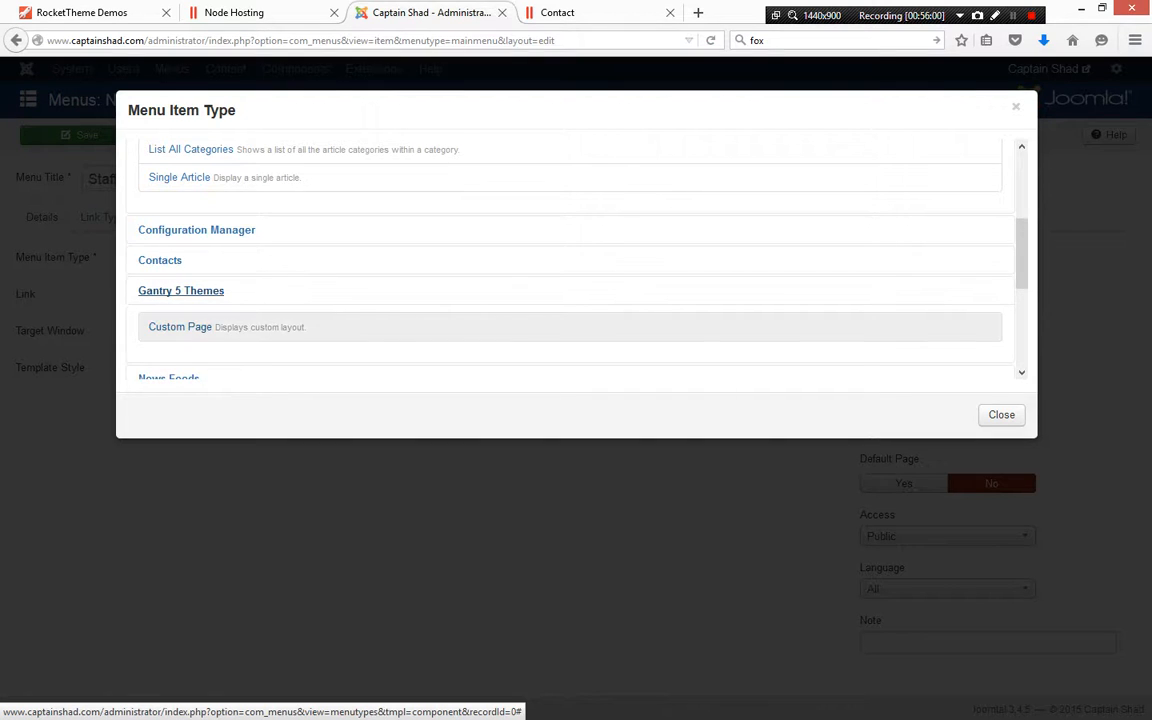
scroll(170, 270, "down", 4)
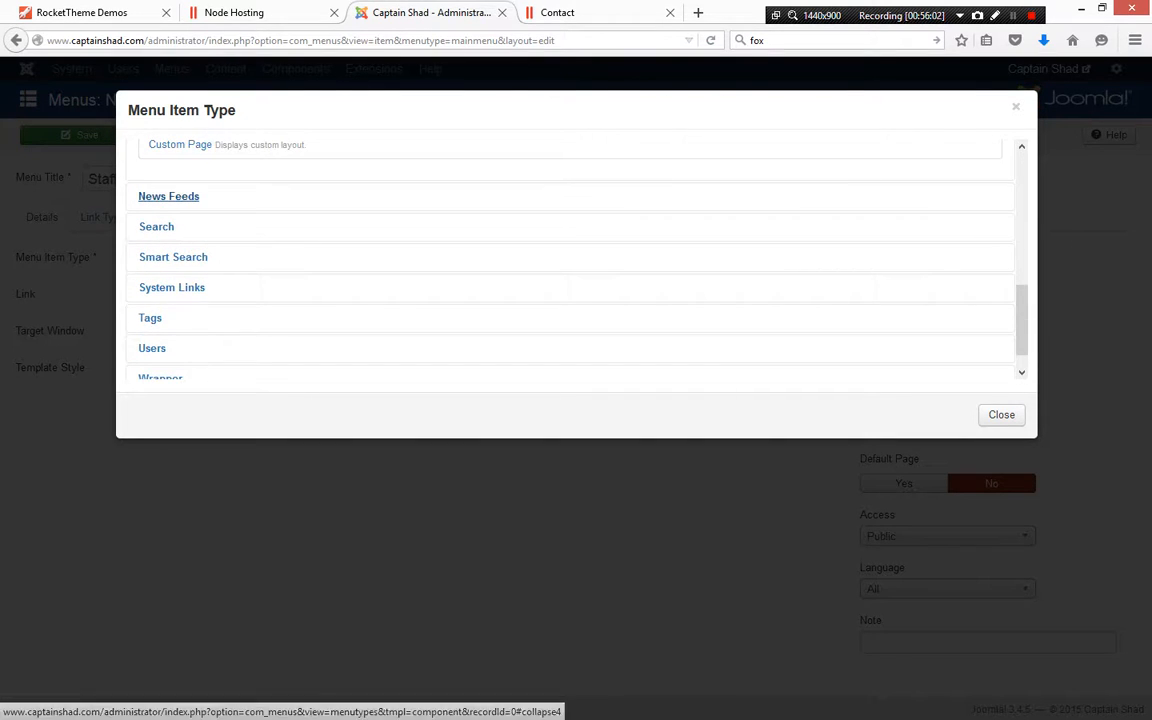
scroll(172, 260, "up", 10)
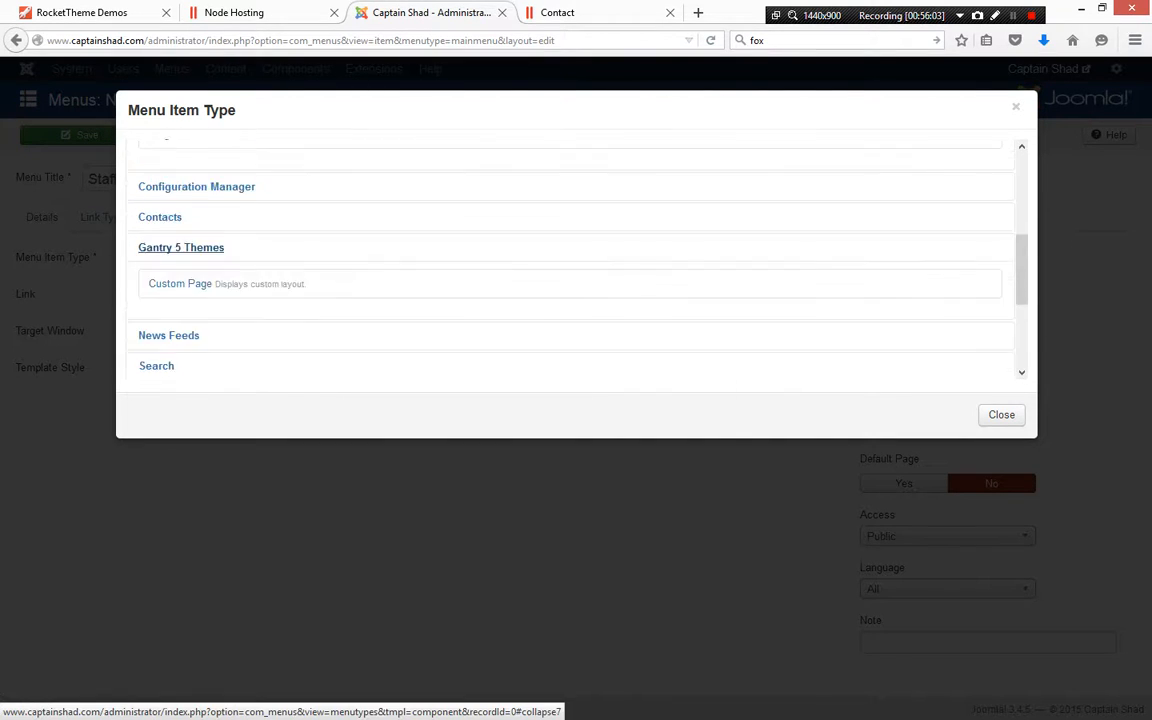
scroll(160, 260, "down", 3)
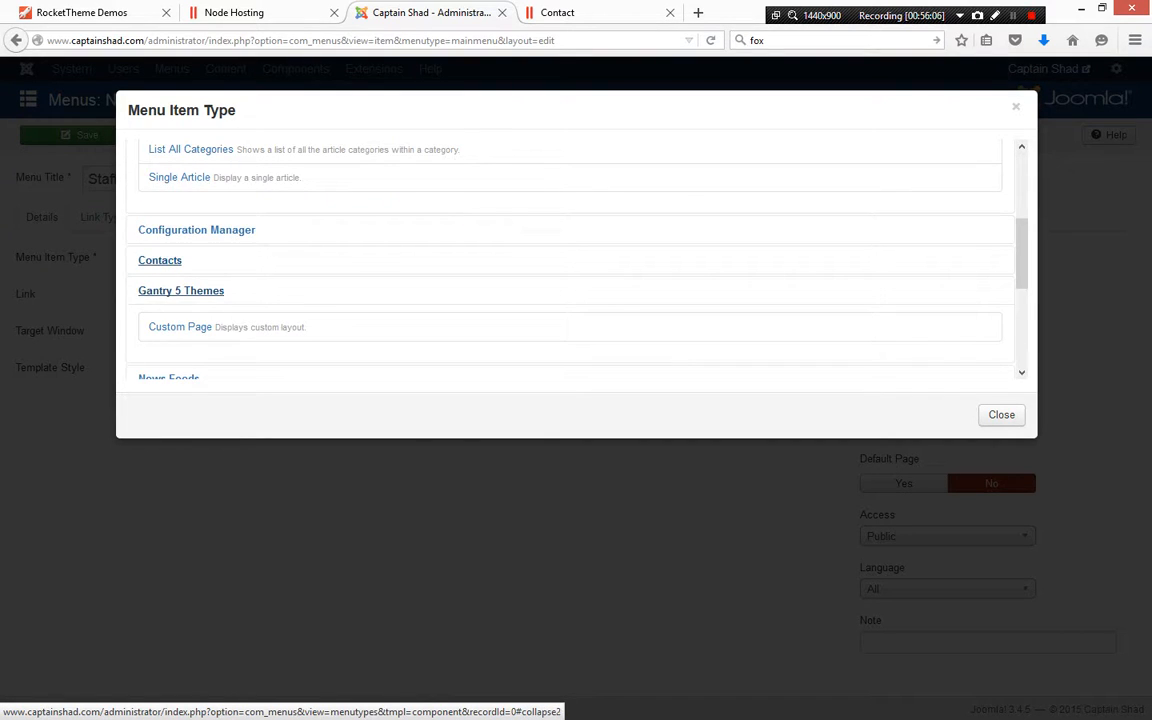
left_click(160, 260)
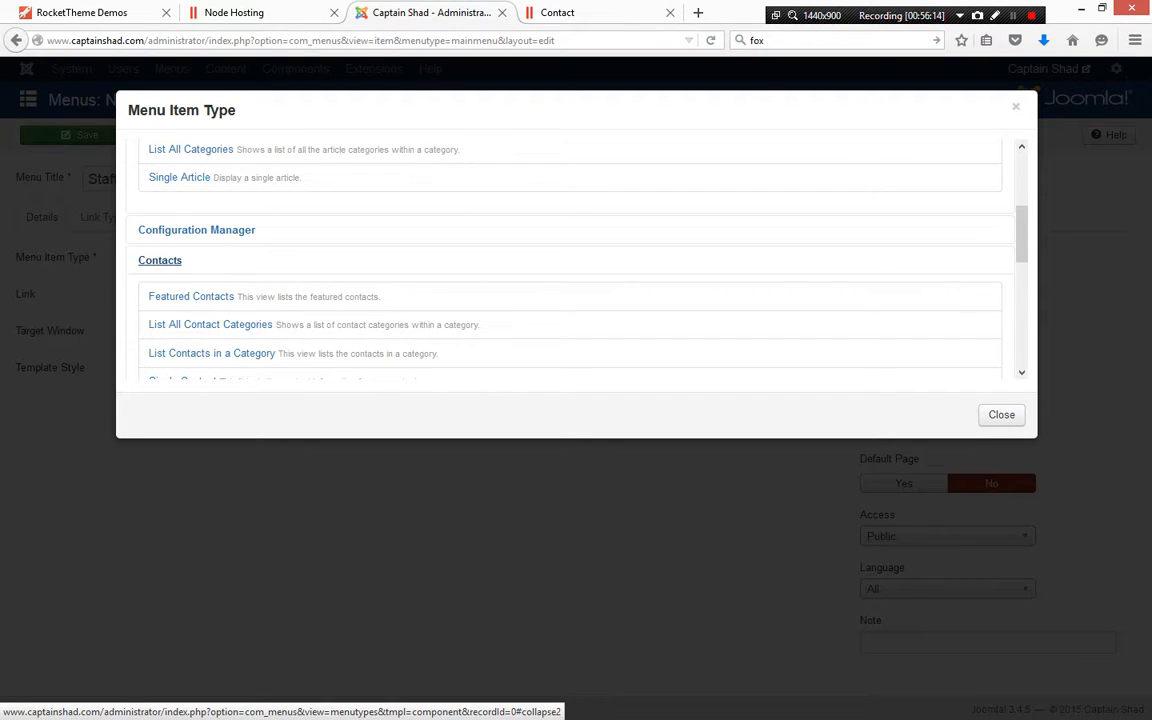
scroll(160, 260, "down", 2)
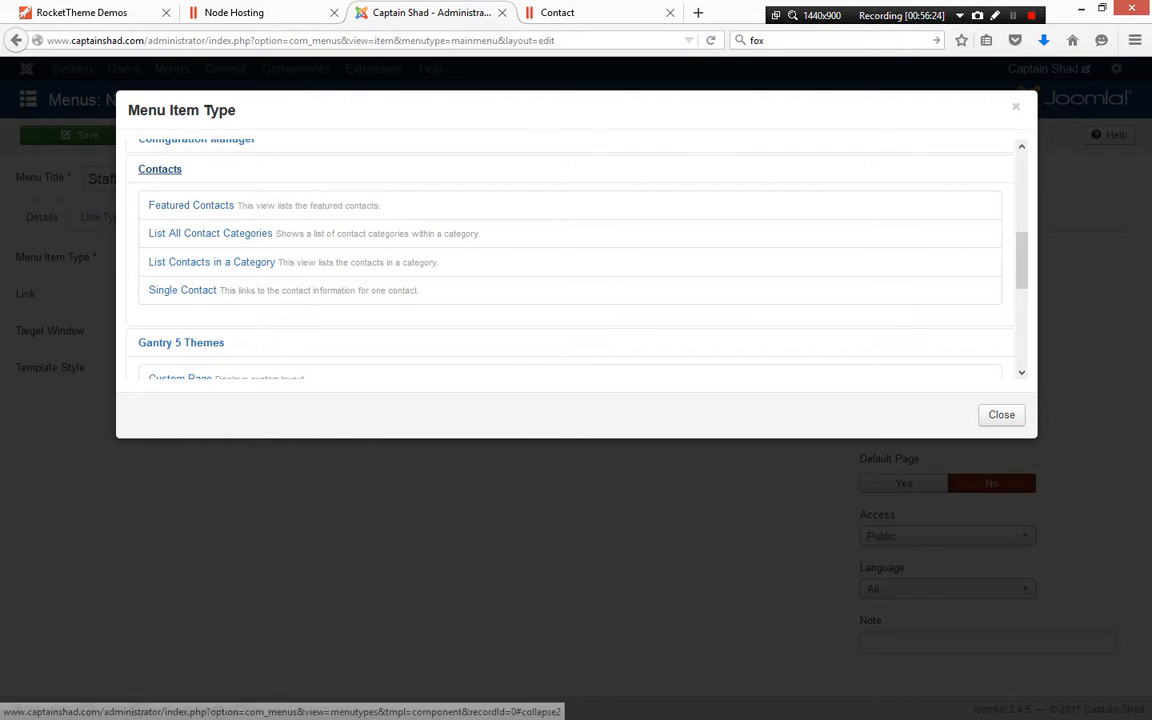
left_click(1016, 107)
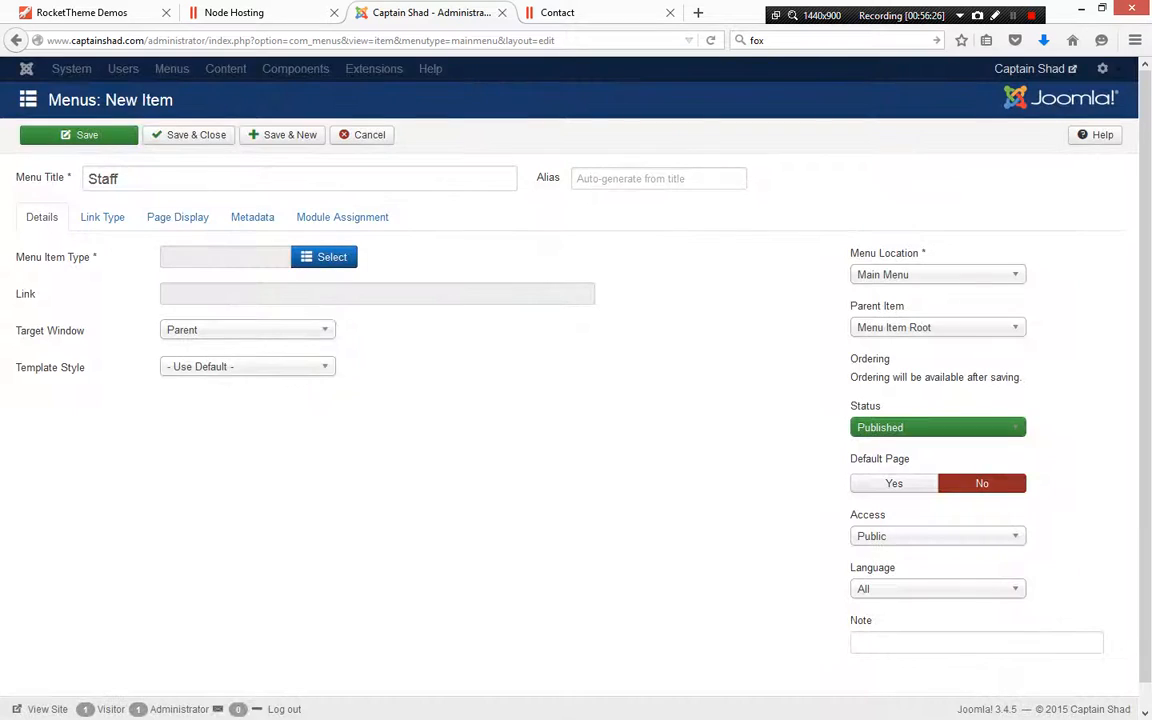
left_click(362, 135)
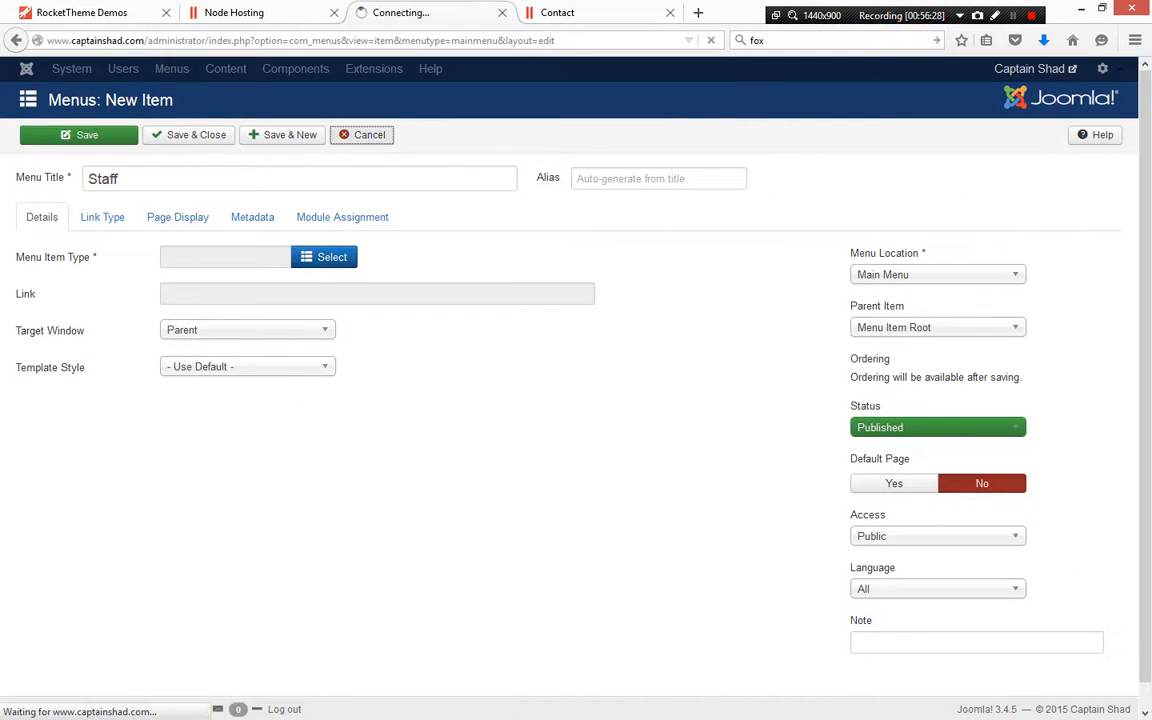
Go from the front-end Contact page to the About Us page and scroll through its sections
left_click(580, 13)
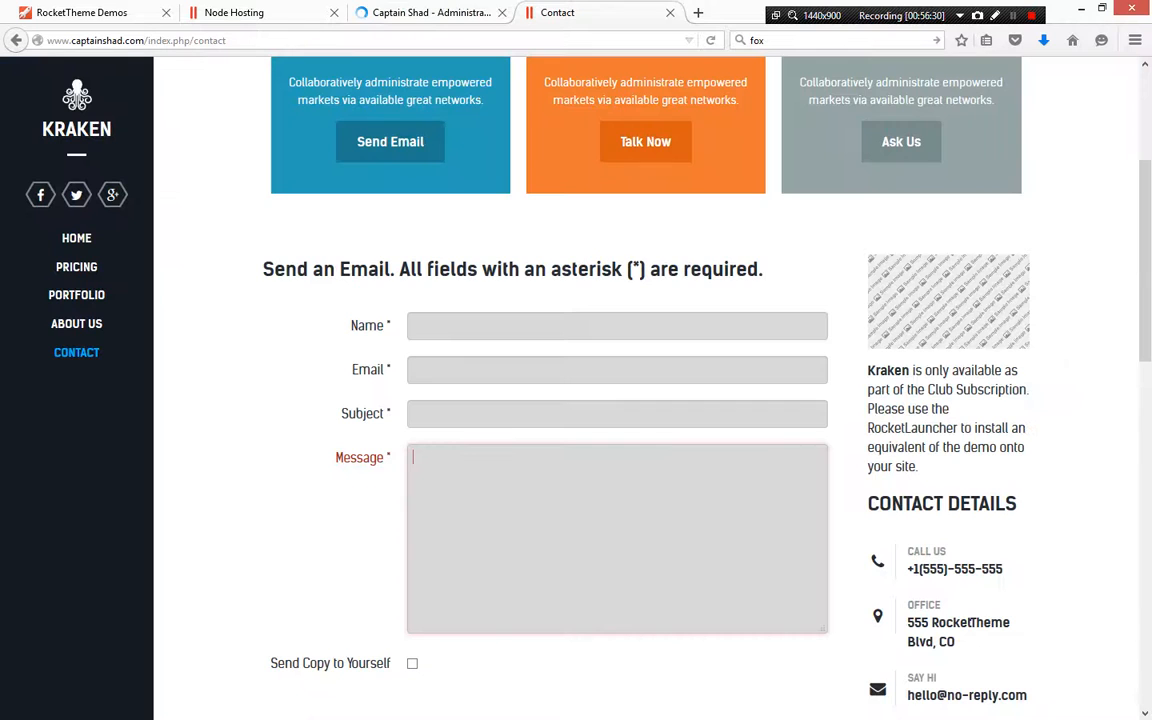
scroll(870, 350, "up", 3)
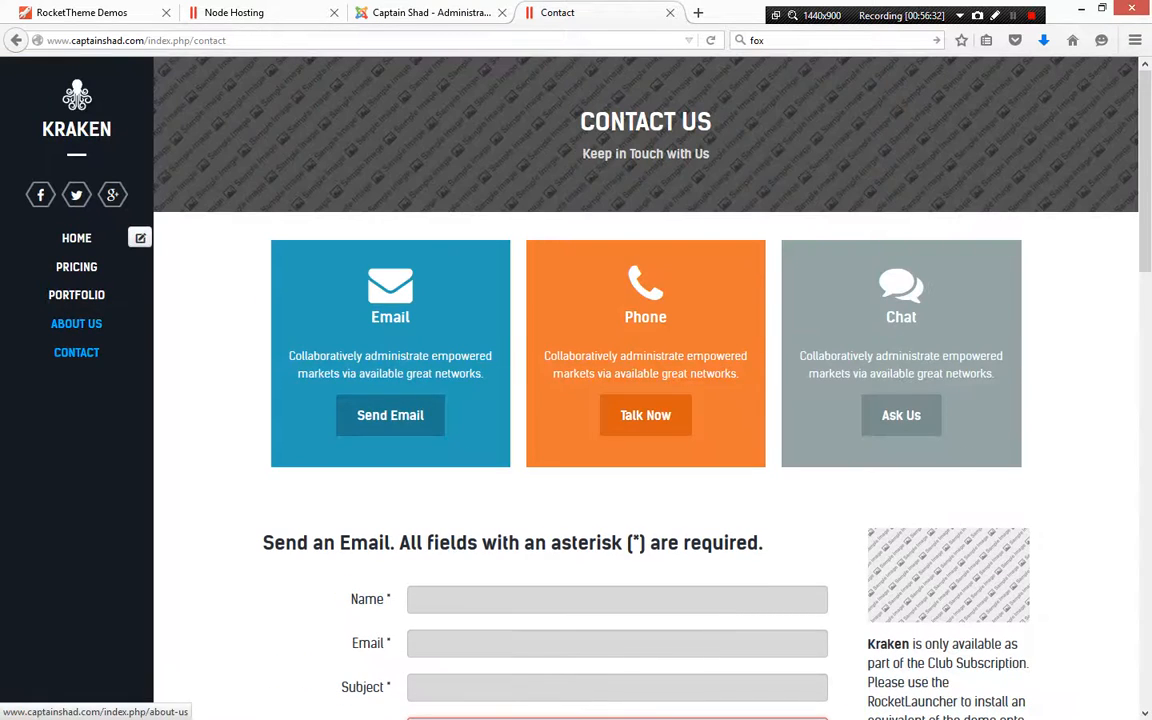
left_click(77, 324)
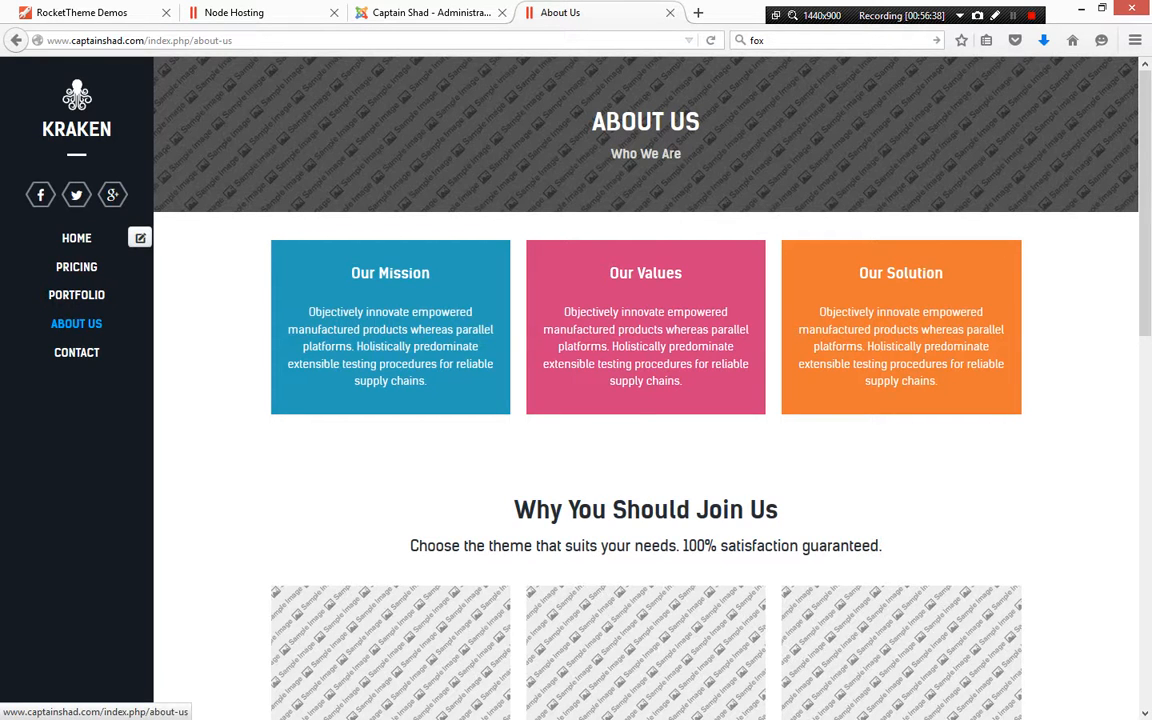
scroll(645, 400, "down", 4)
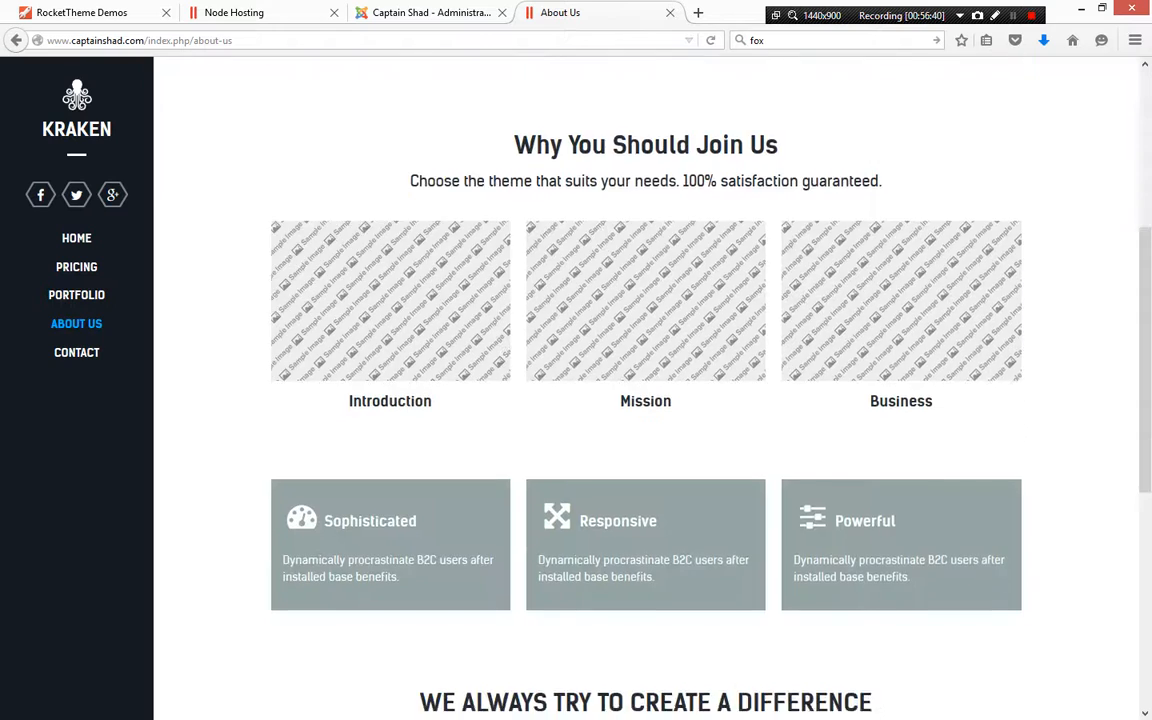
scroll(645, 400, "down", 5)
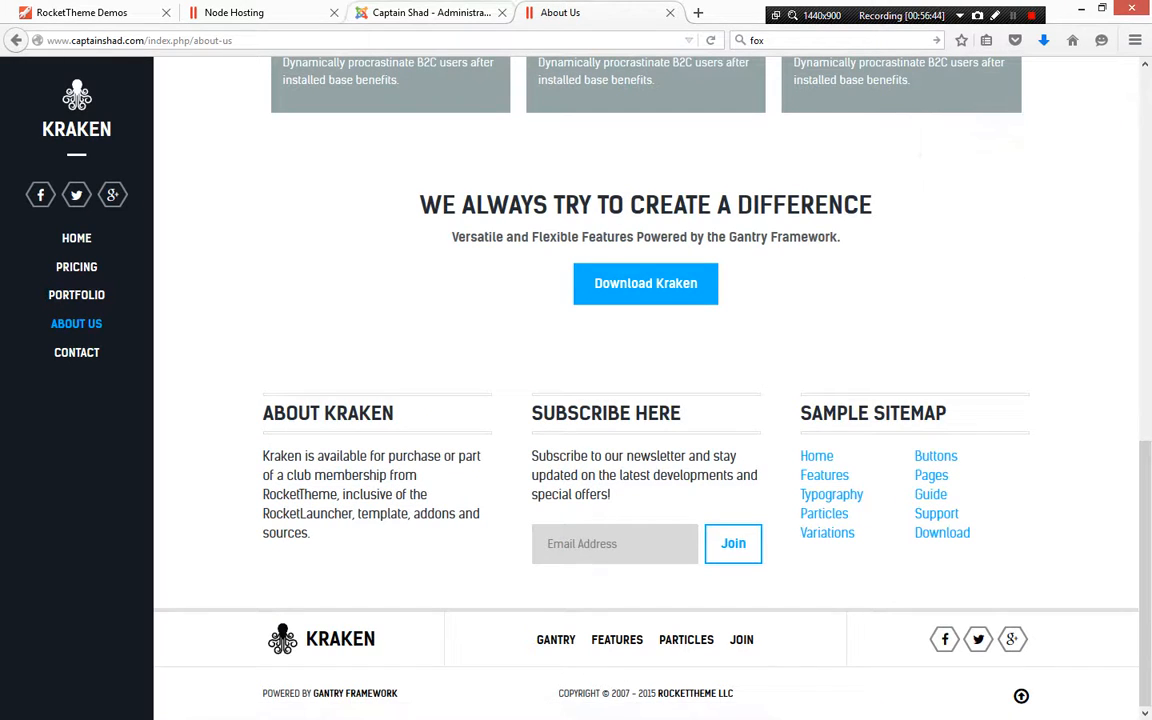
Examine the About Us menu item's type in the admin Main Menu items list
left_click(430, 12)
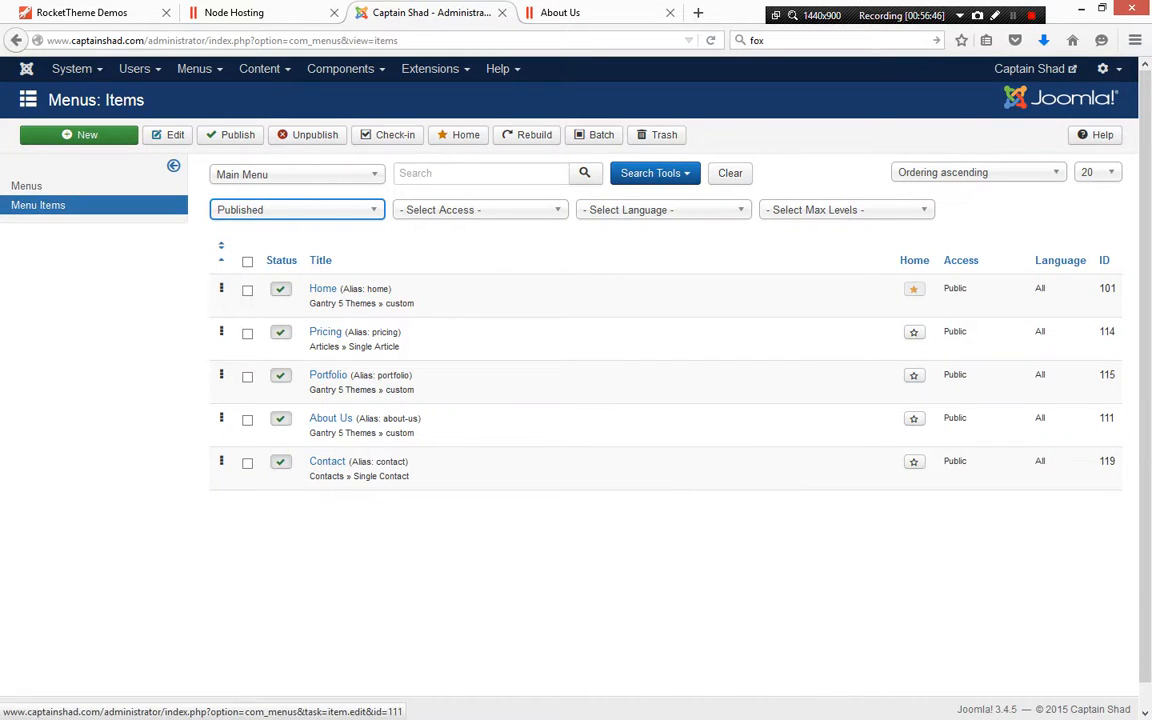
left_click_drag(313, 433, 414, 433)
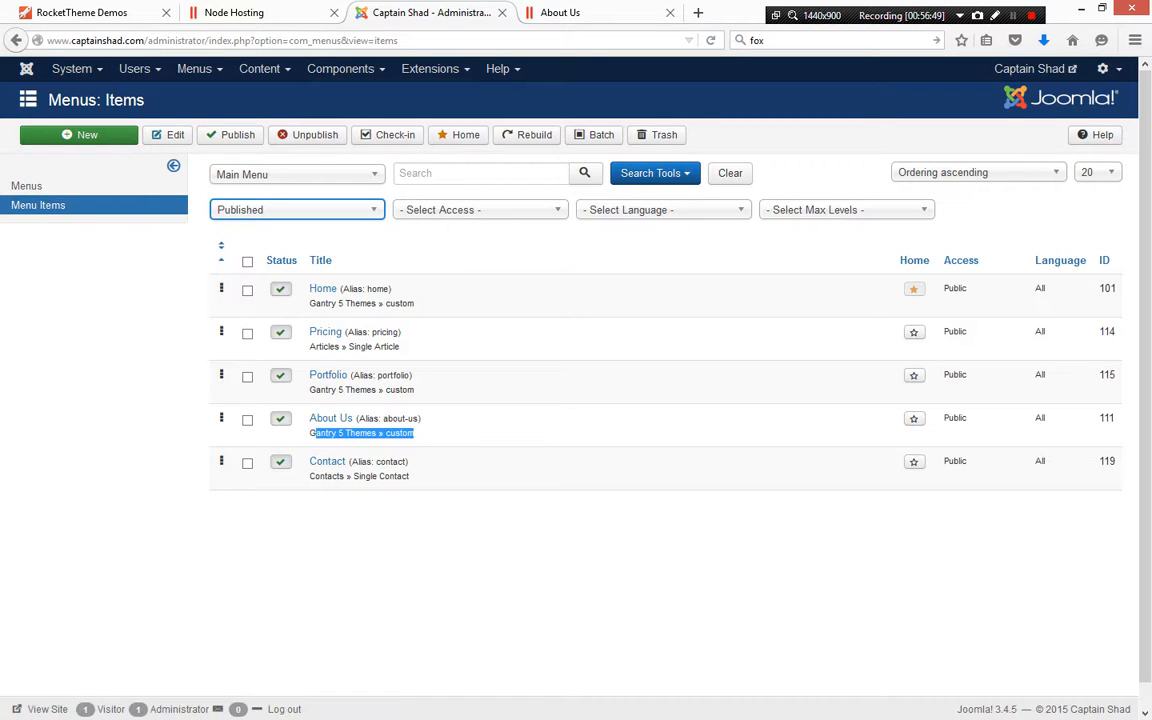
left_click(430, 434)
left_click_drag(402, 347, 308, 332)
left_click(430, 432)
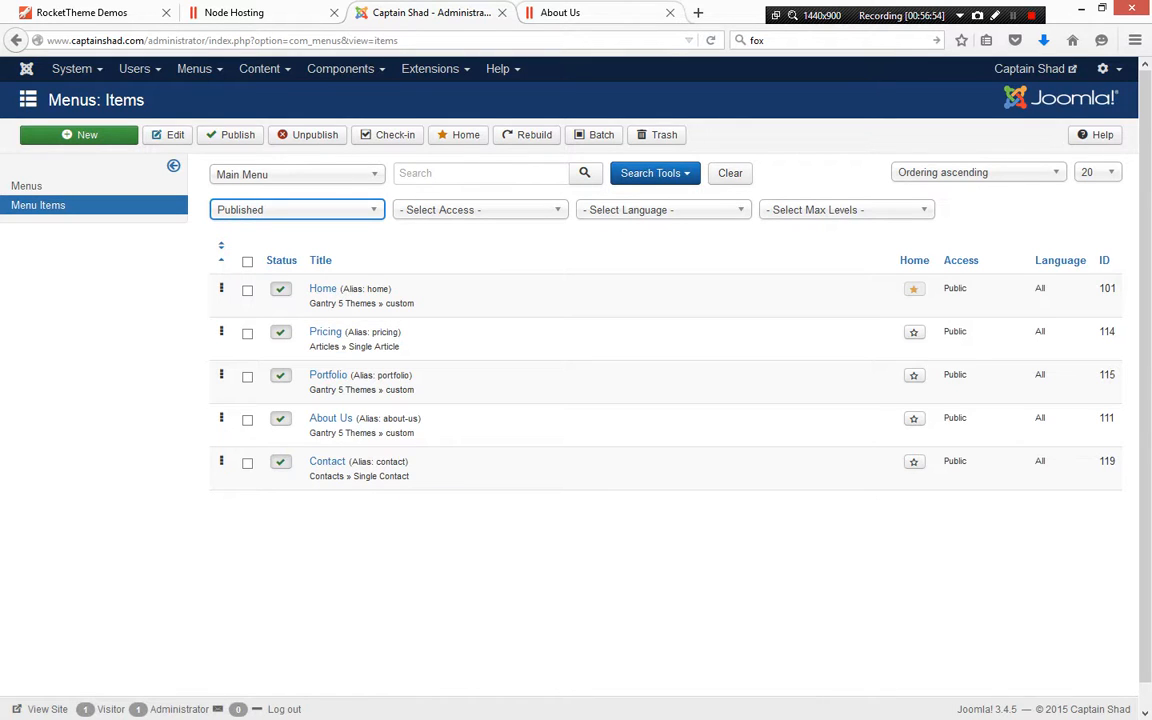
Open the front-end Pricing page and open its Try It Out For 10 Days Free article in the front-end editor
left_click(575, 13)
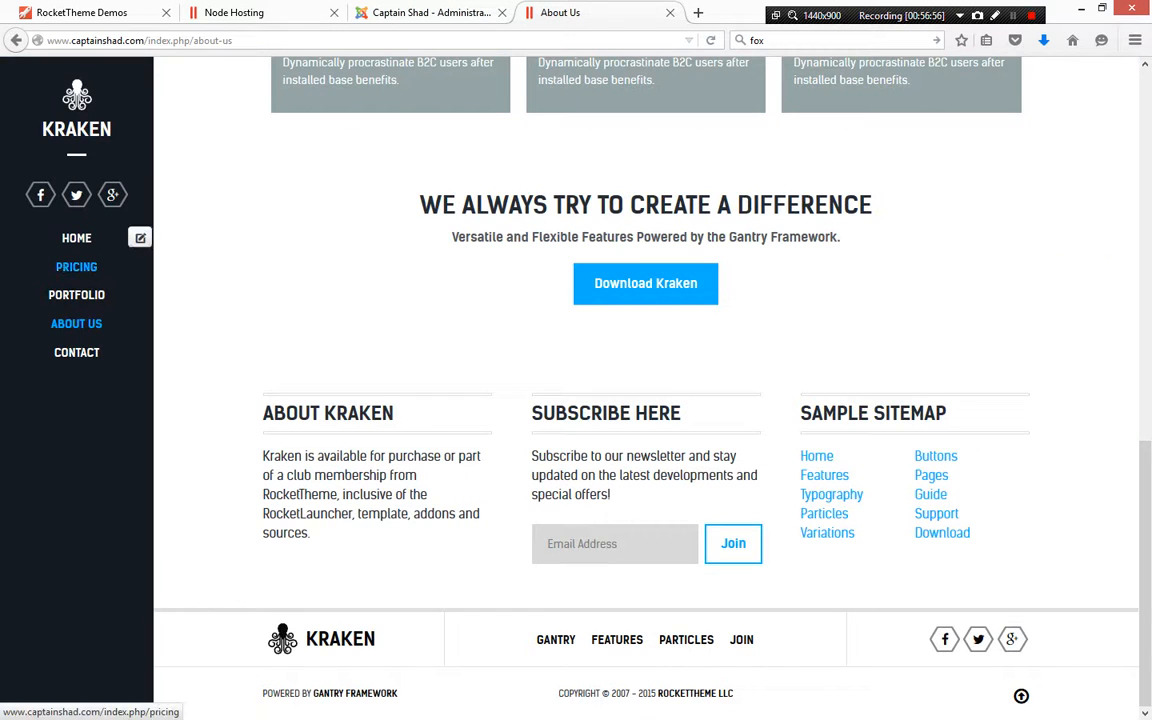
left_click(76, 267)
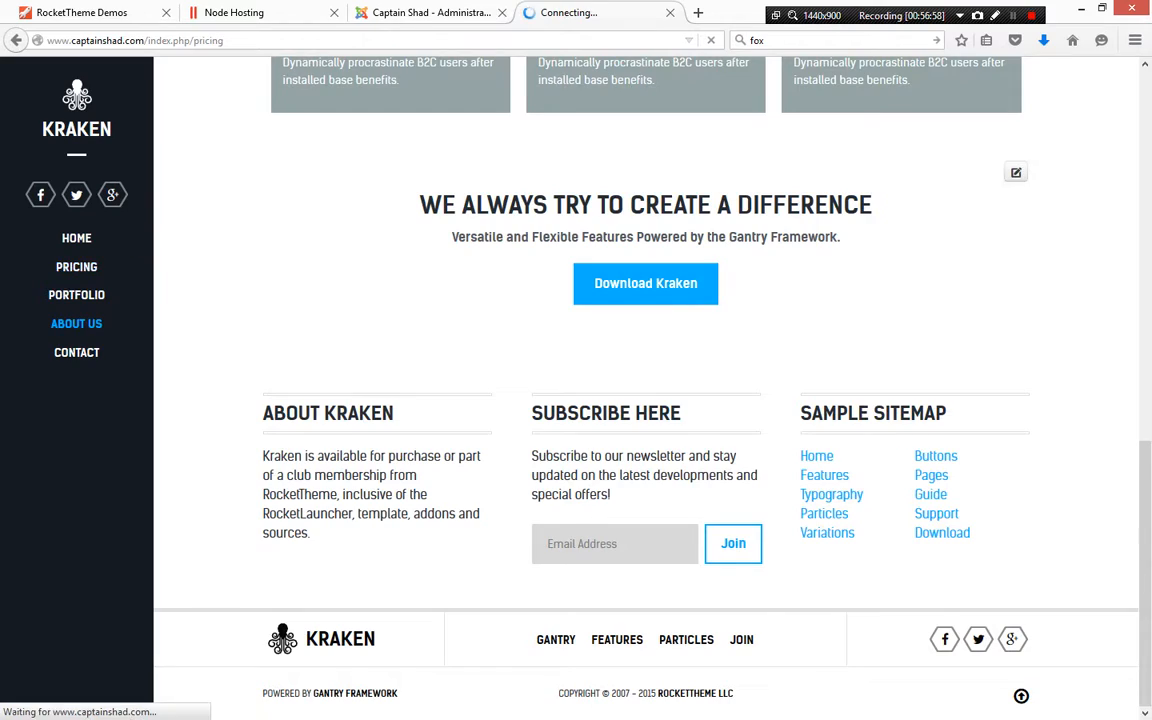
scroll(645, 385, "down", 6)
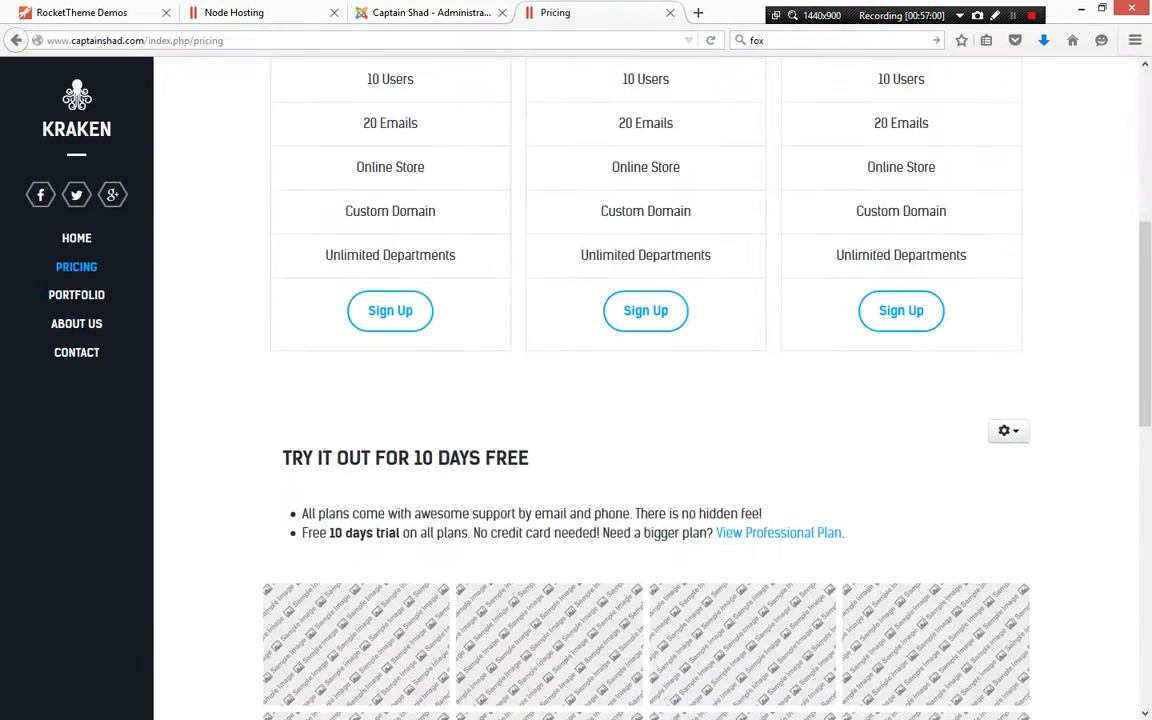
scroll(645, 385, "down", 8)
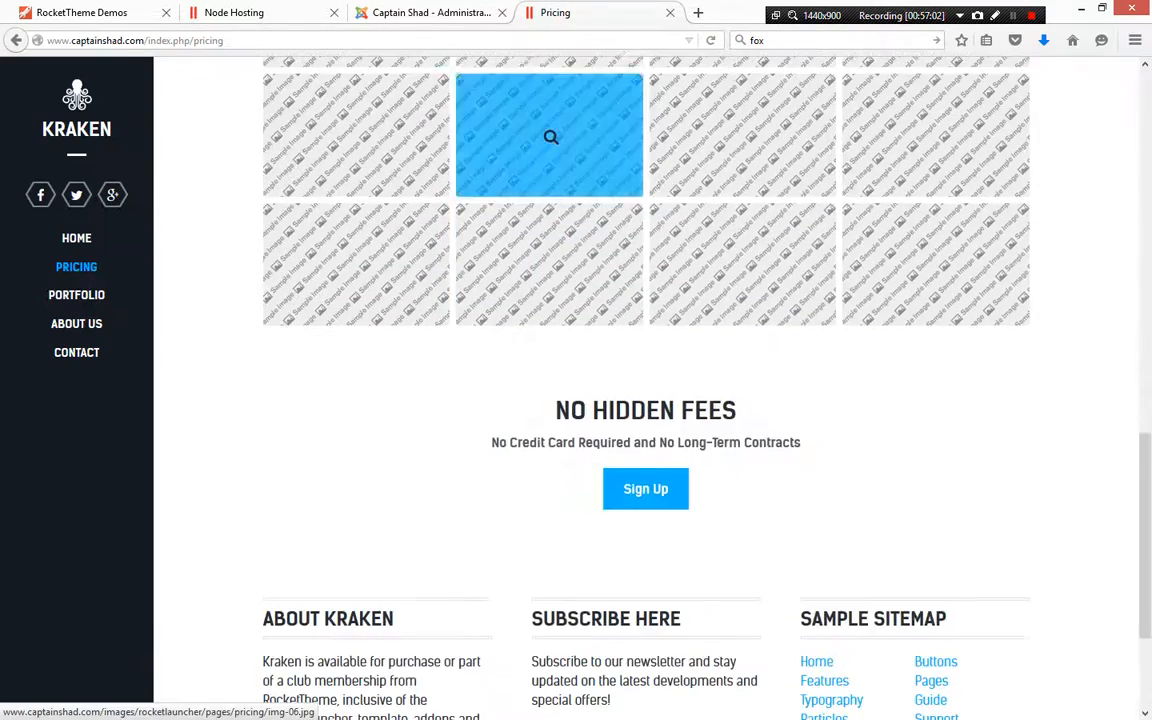
scroll(645, 385, "up", 8)
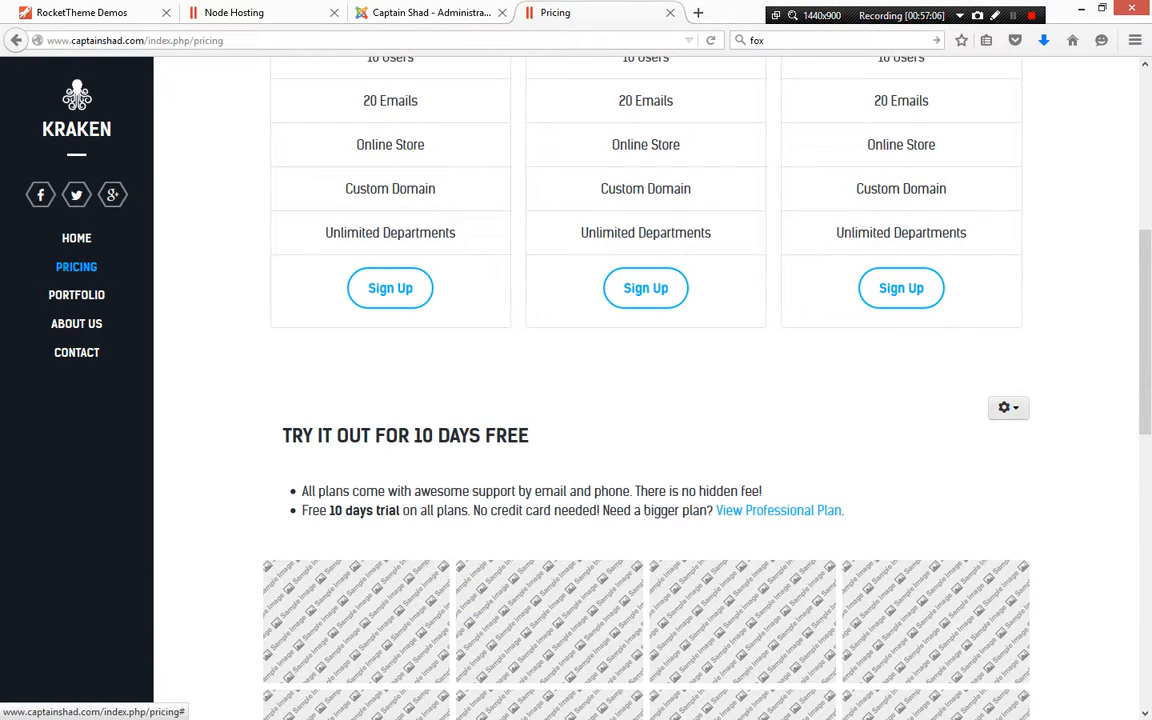
left_click(1007, 407)
left_click(940, 435)
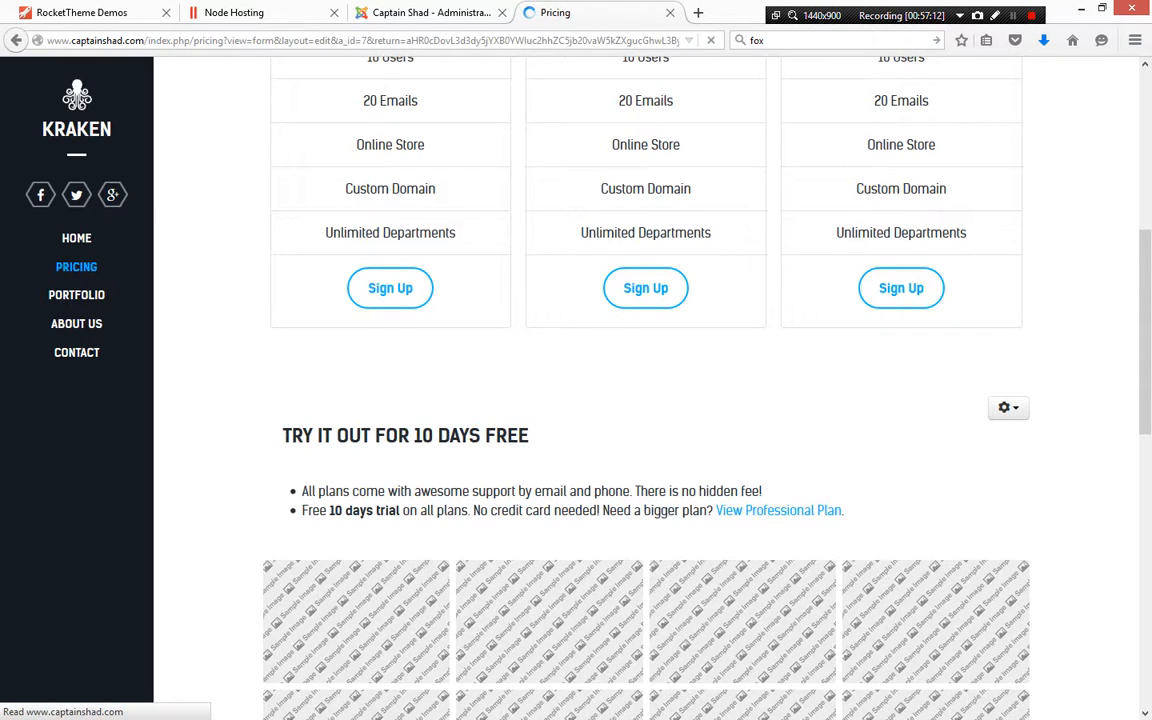
scroll(646, 388, "down", 10)
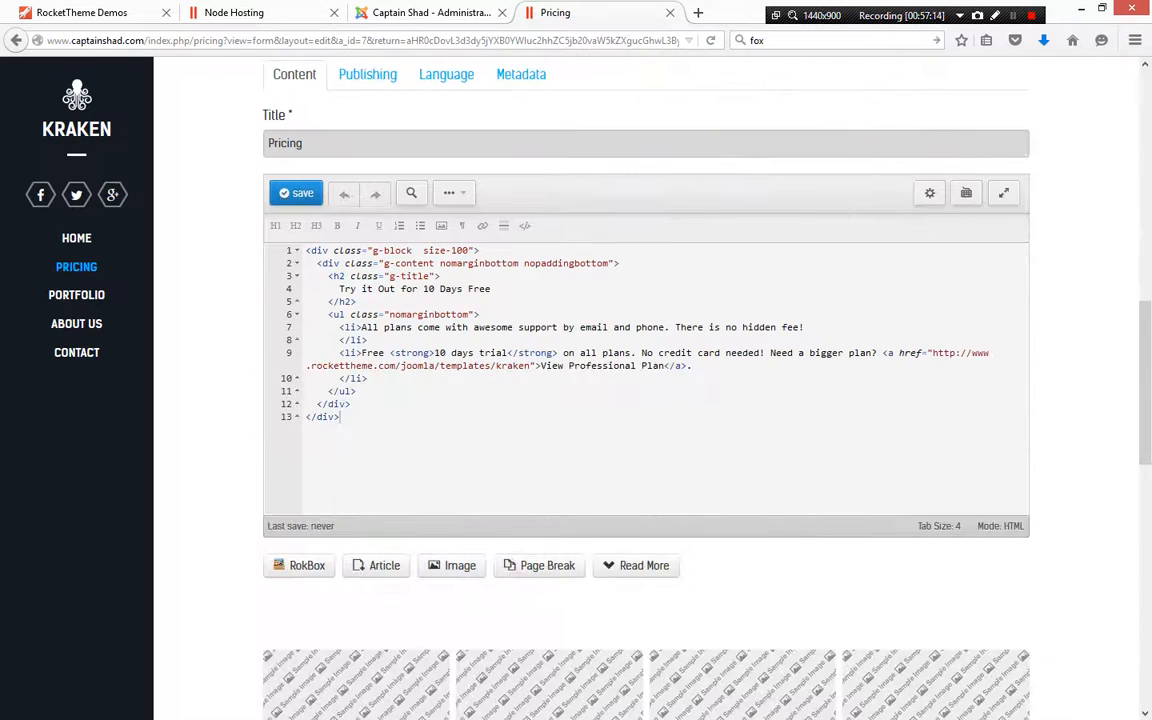
scroll(330, 310, "up", 2)
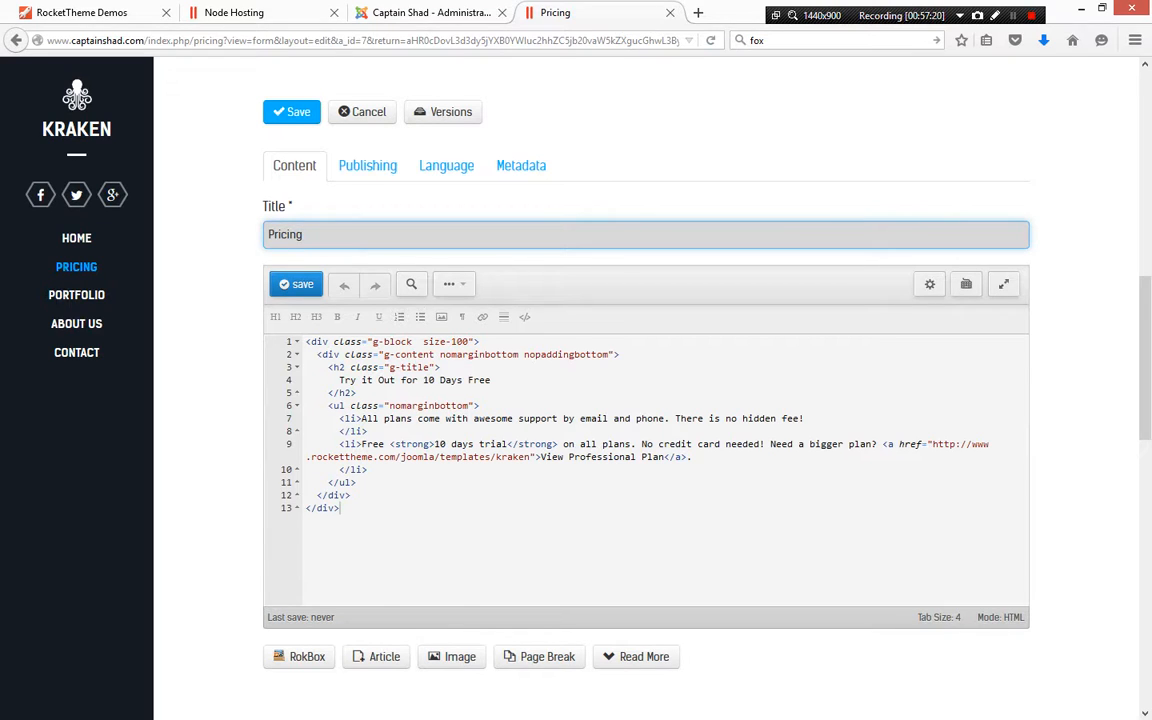
Open the Pricing article for editing from the admin Articles list
left_click(431, 13)
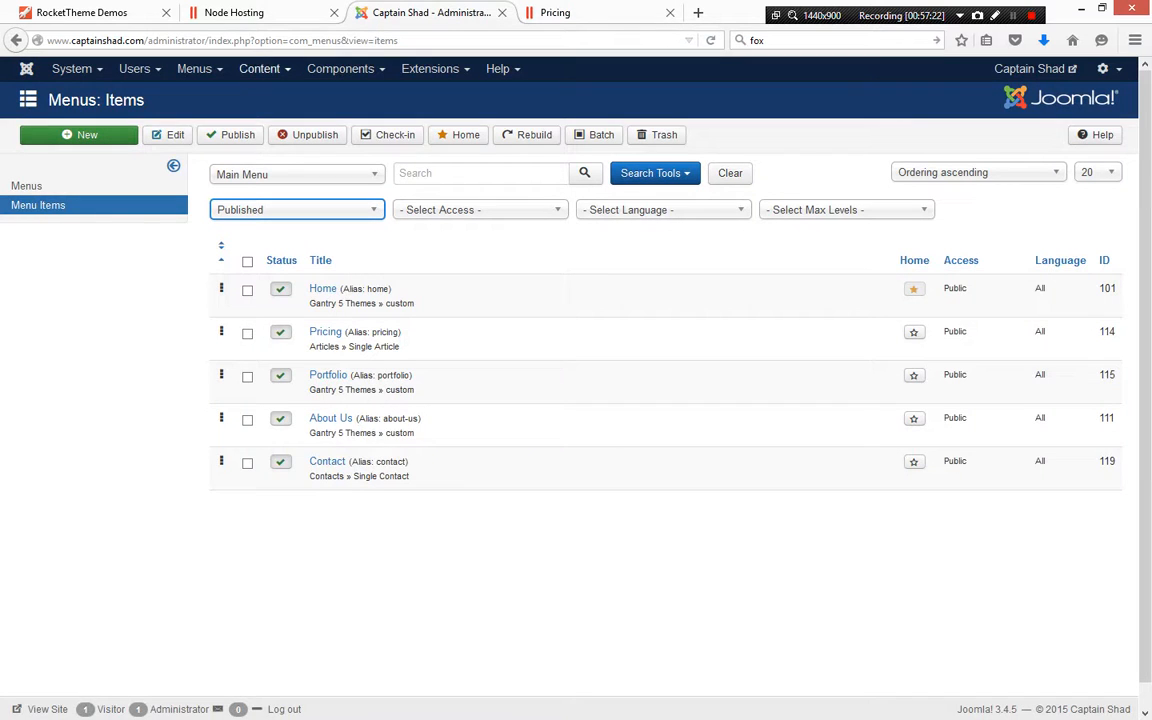
left_click(264, 69)
left_click(266, 97)
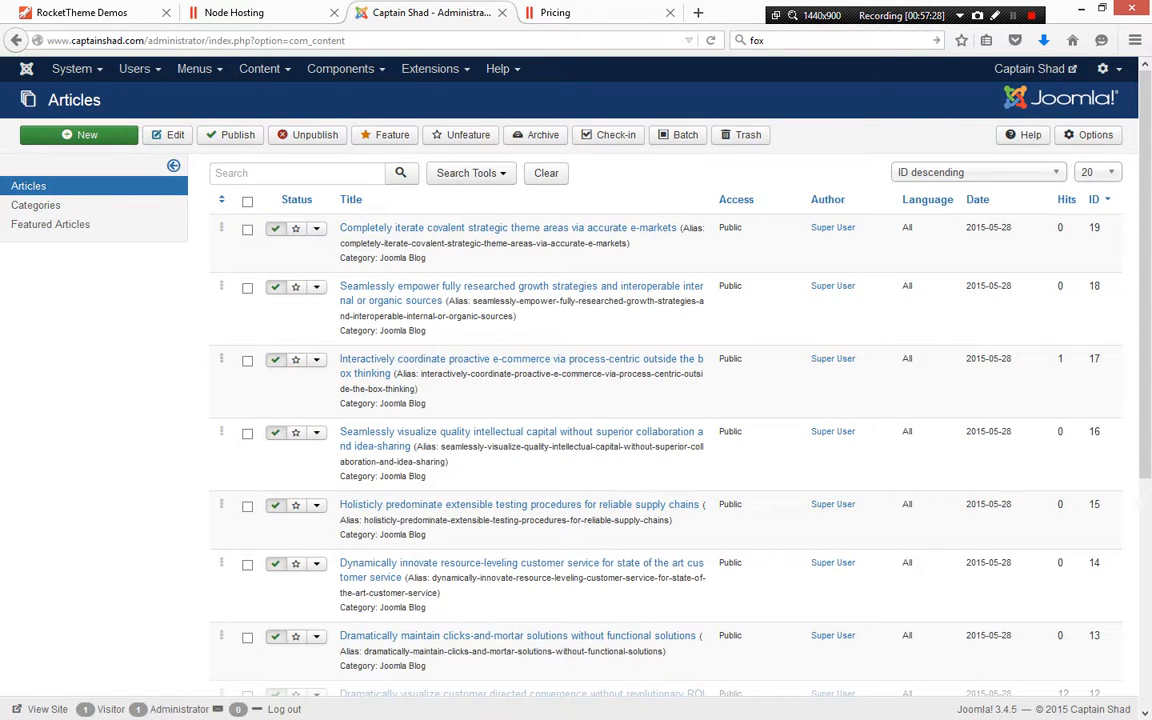
scroll(576, 400, "down", 5)
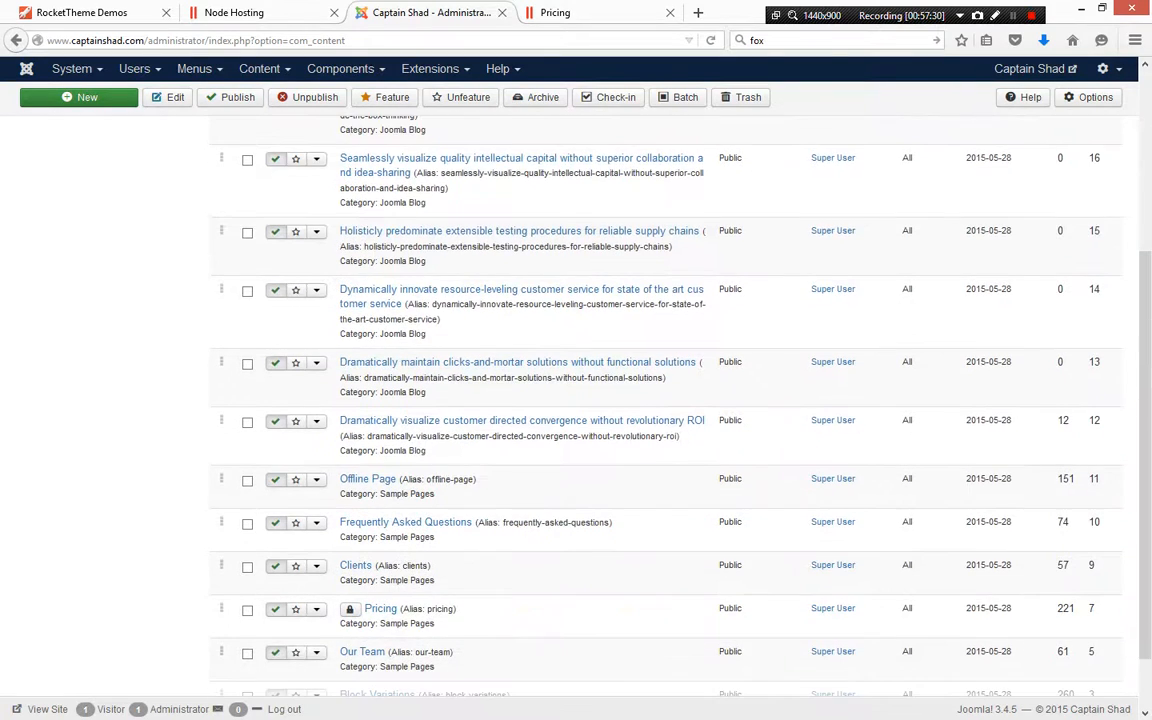
left_click(380, 537)
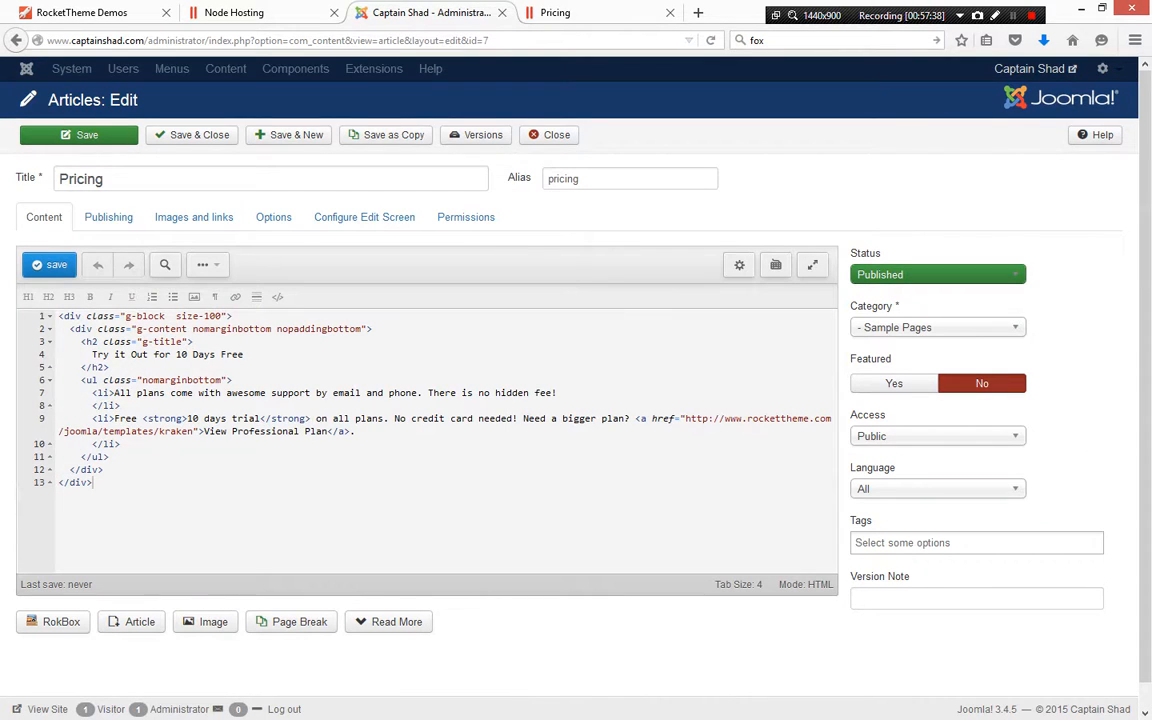
Scroll through the front-end Pricing page and its article edit form to compare them
left_click(590, 13)
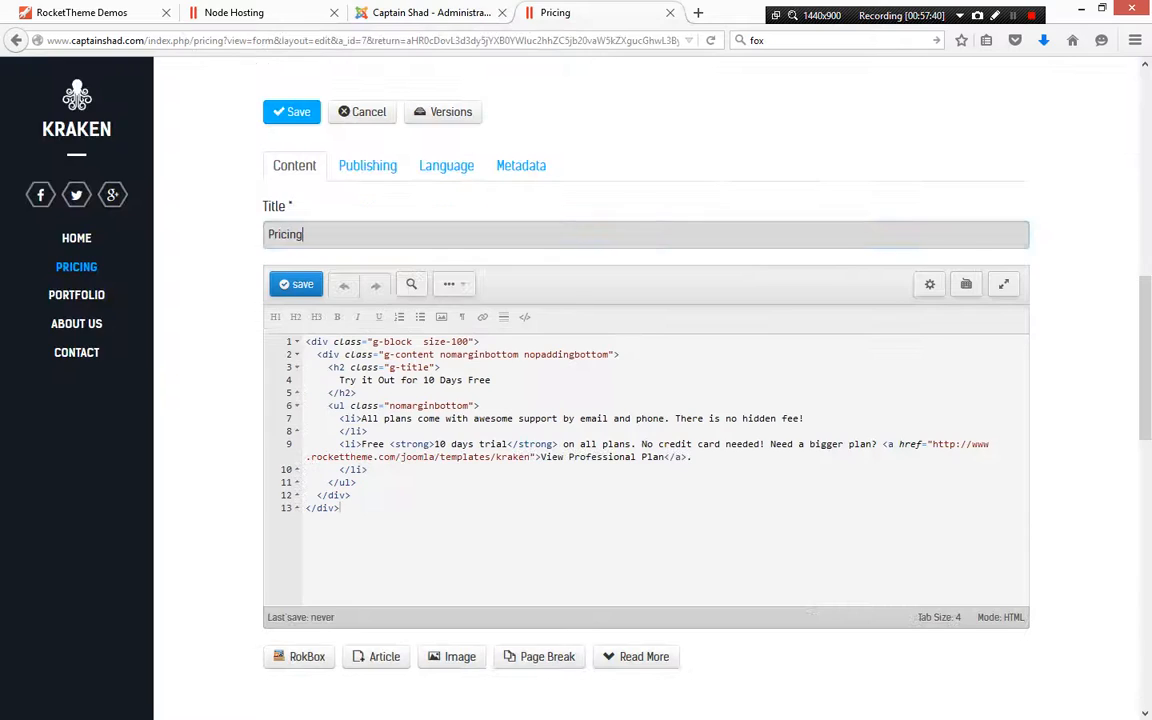
scroll(645, 400, "up", 10)
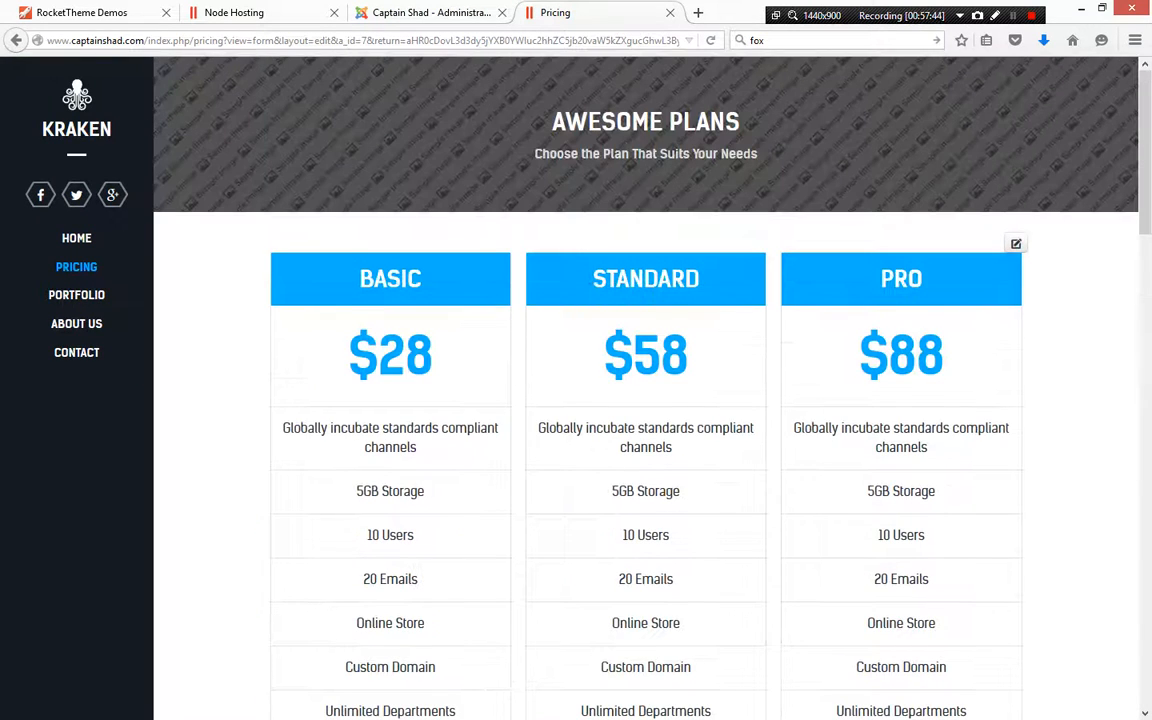
scroll(645, 400, "down", 10)
scroll(645, 400, "up", 2)
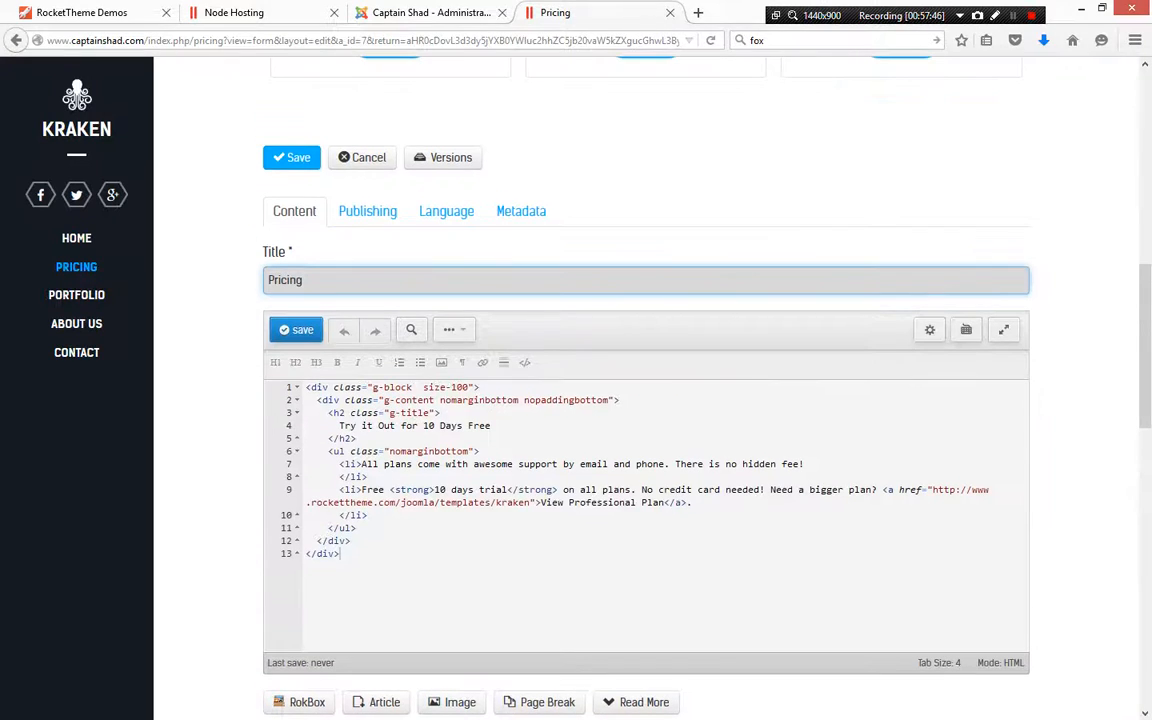
scroll(645, 400, "down", 2)
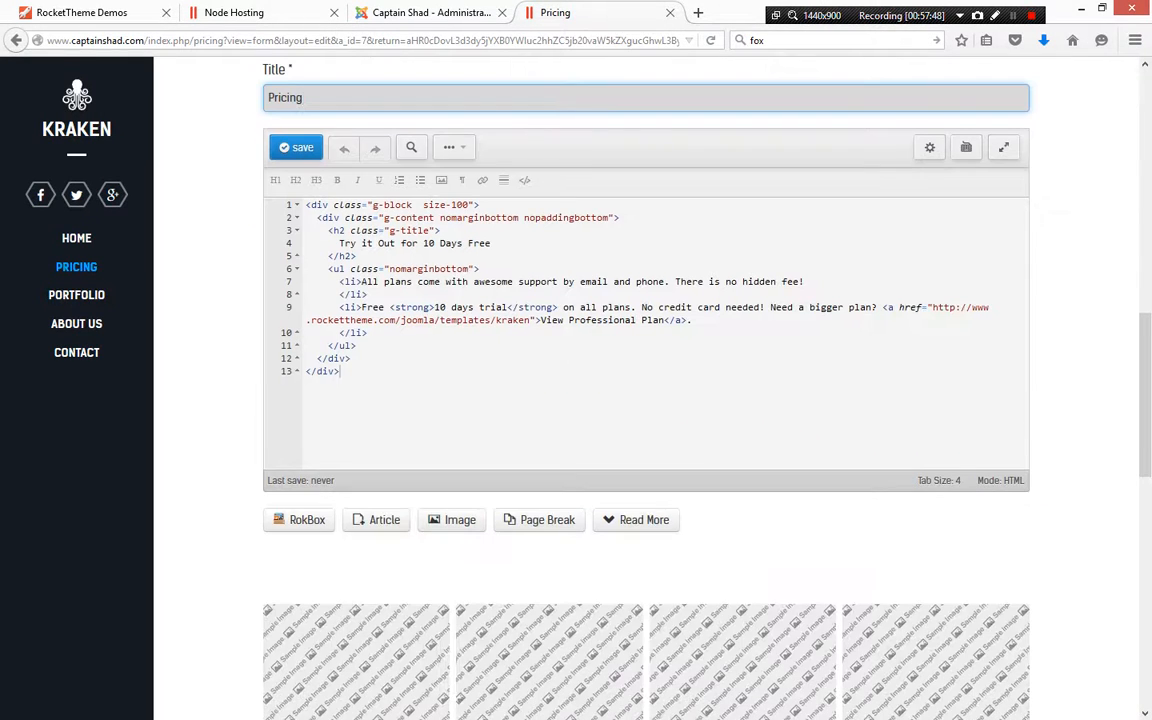
Cancel the front-end editing of the Pricing article
scroll(645, 400, "up", 8)
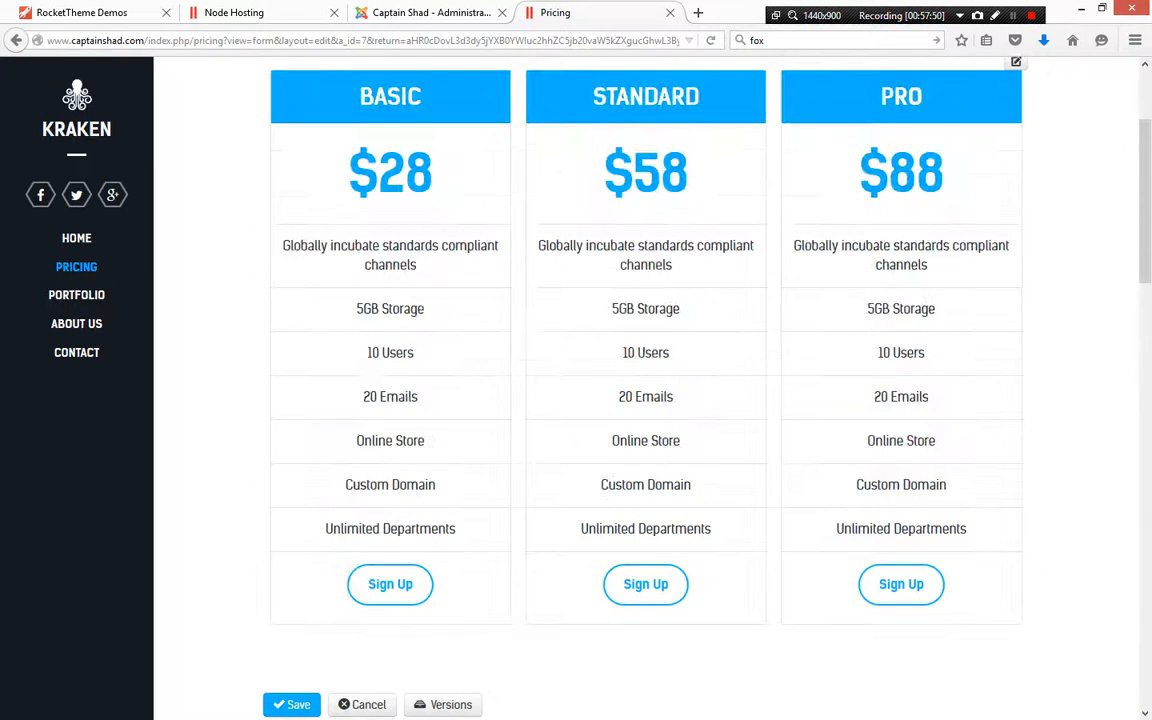
scroll(645, 400, "down", 4)
left_click(362, 340)
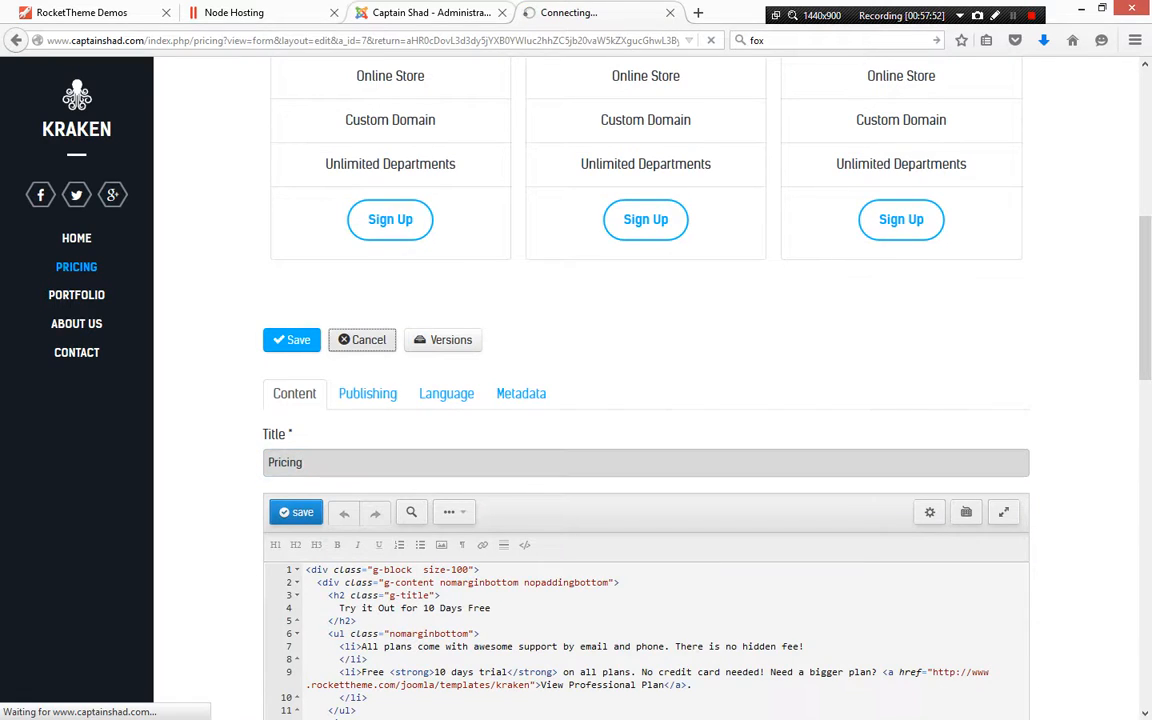
Examine the front-end Pricing page's trial article text and the image grid module below it
left_click(431, 13)
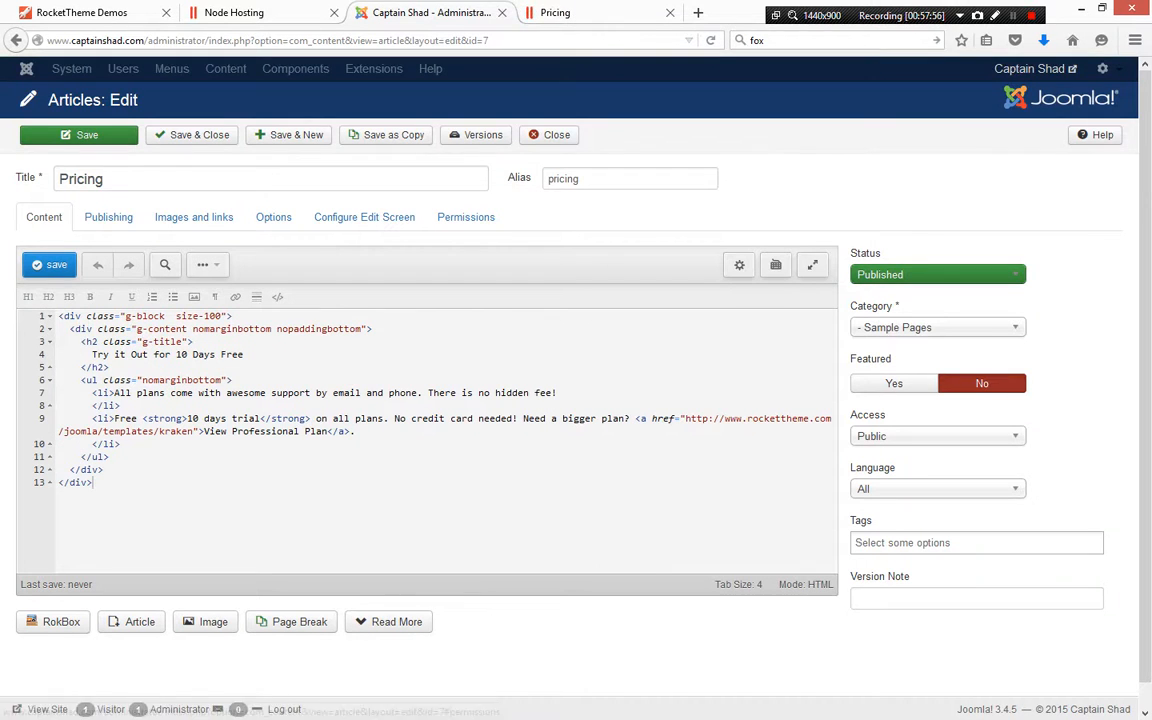
key("ctrl+Tab")
scroll(645, 380, "down", 5)
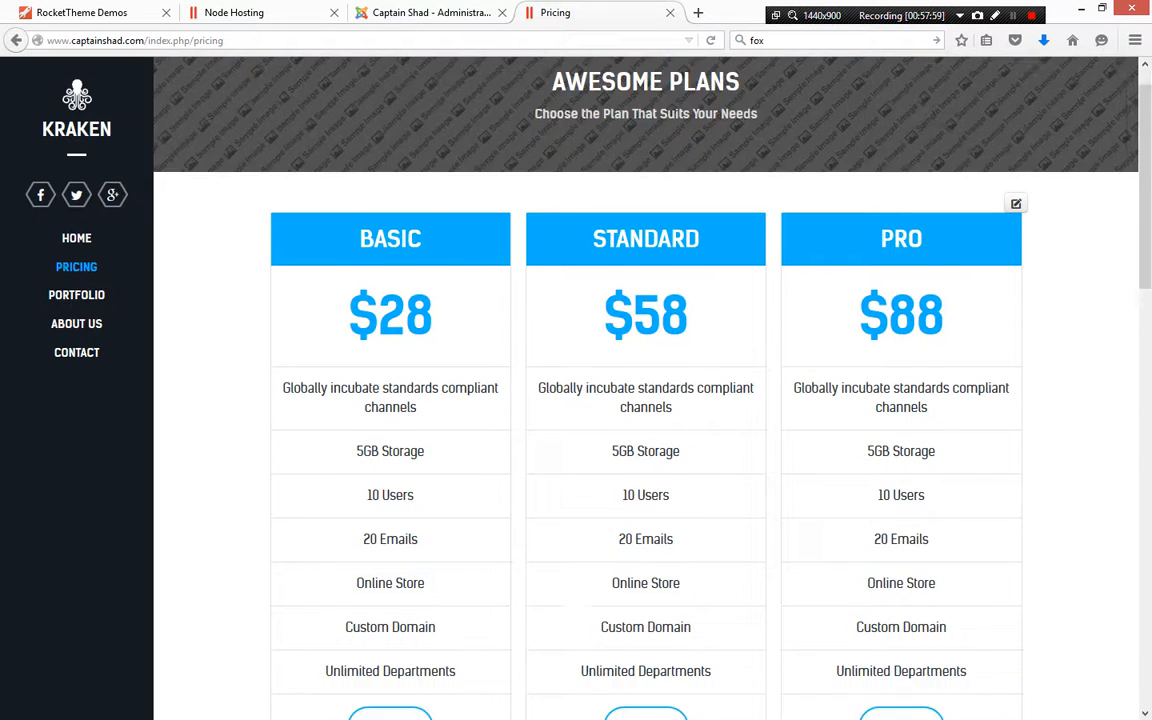
scroll(743, 519, "down", 2)
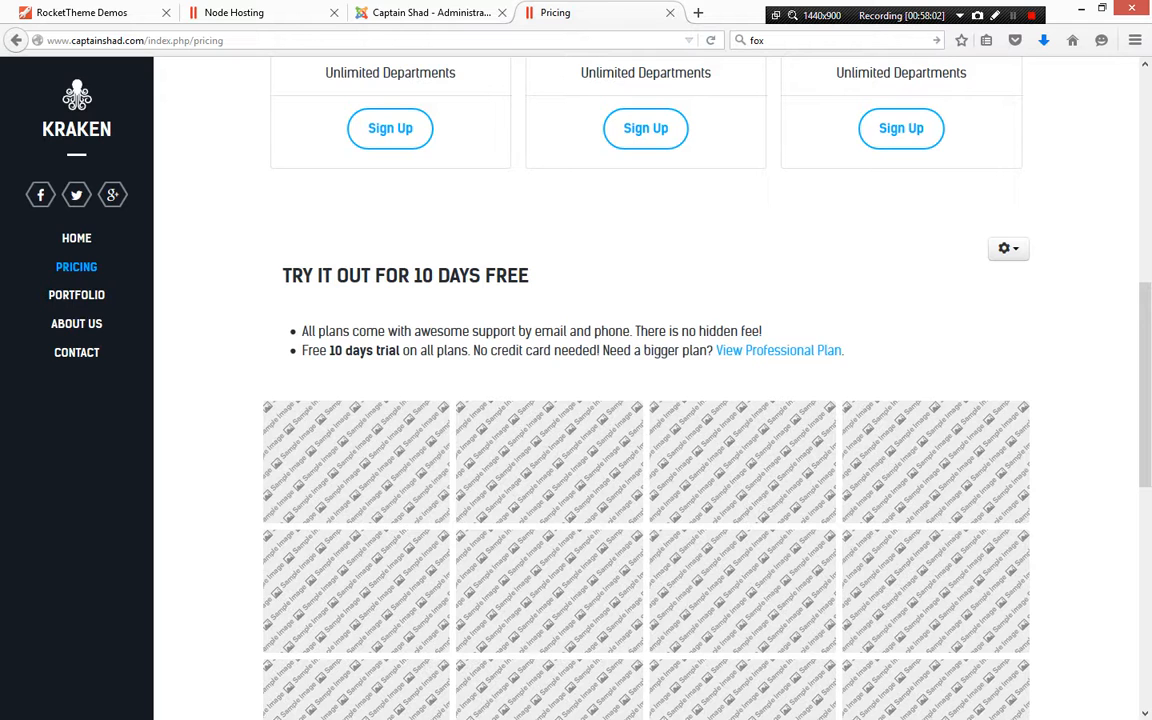
left_click_drag(282, 275, 846, 351)
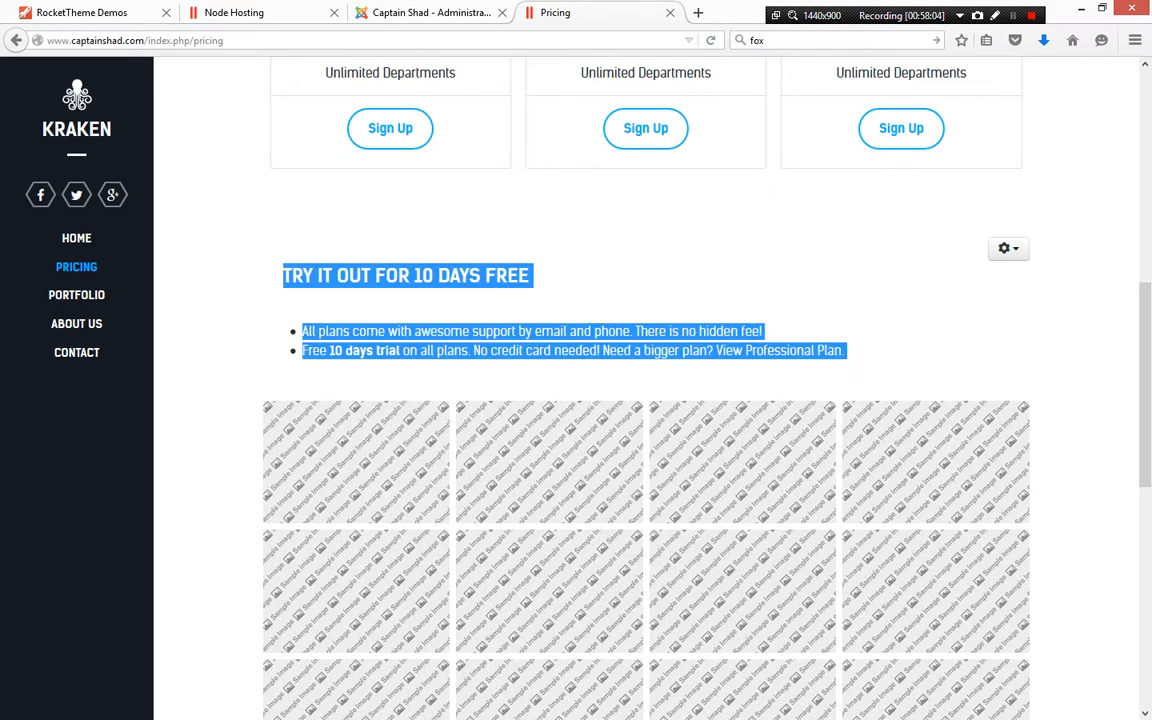
left_click(852, 360)
scroll(550, 490, "down", 1)
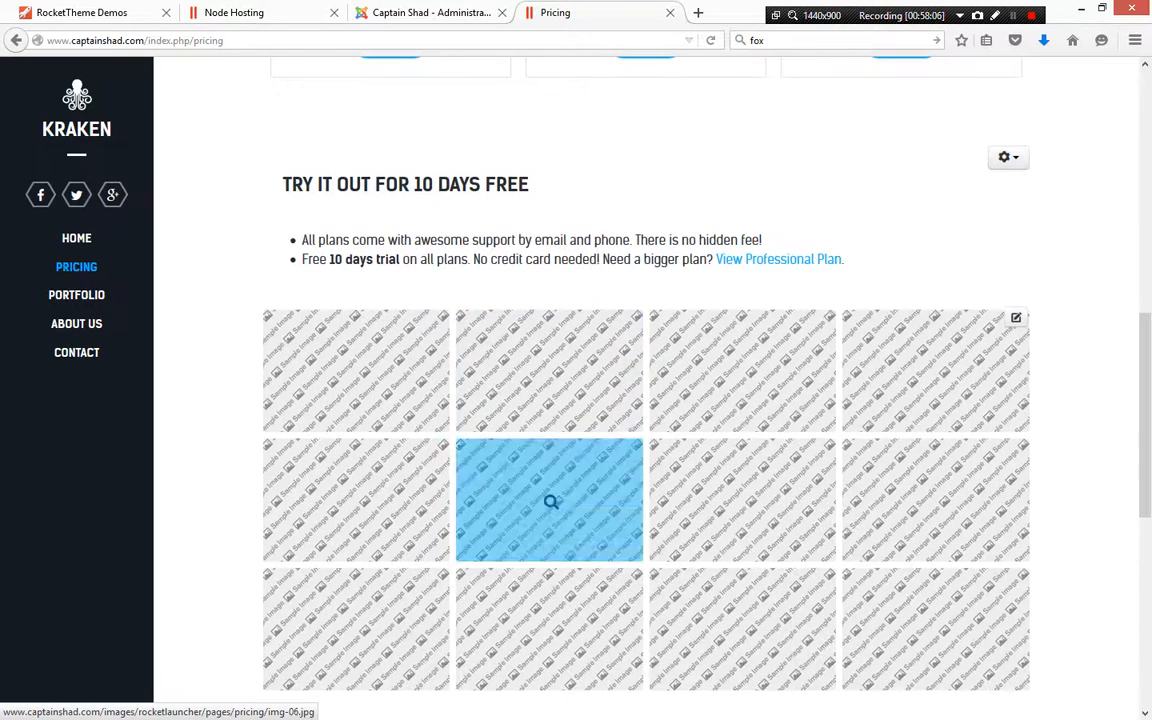
scroll(1016, 318, "down", 2)
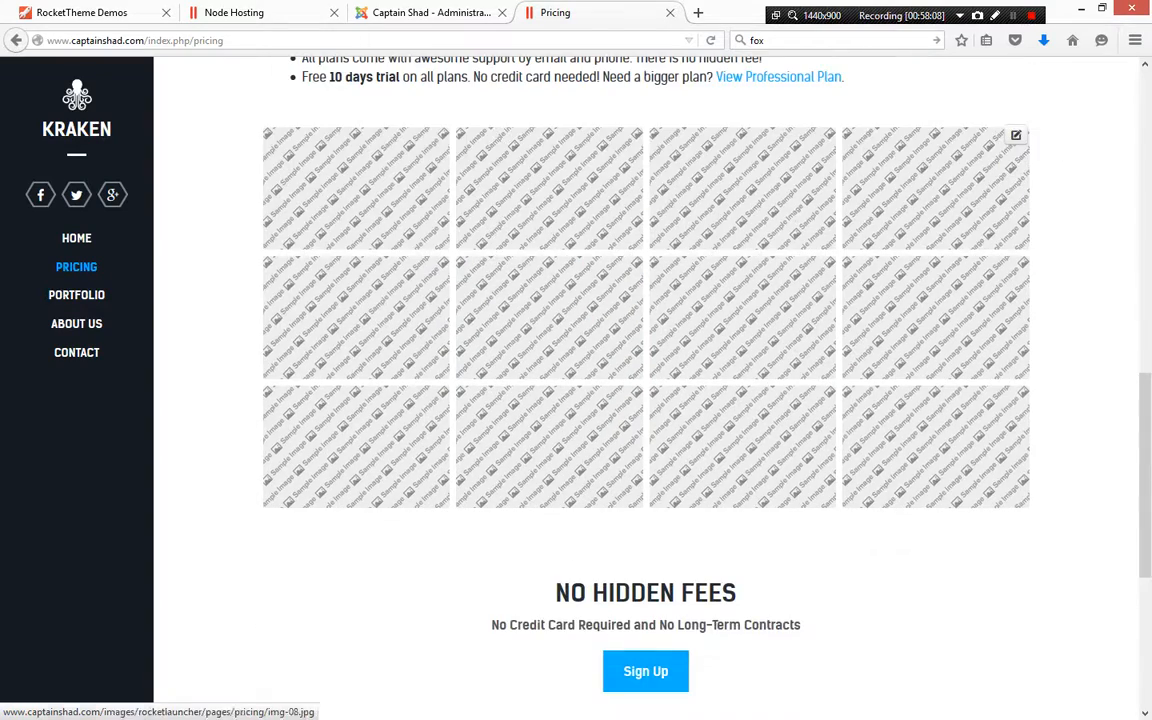
scroll(1016, 318, "up", 1)
scroll(357, 278, "up", 1)
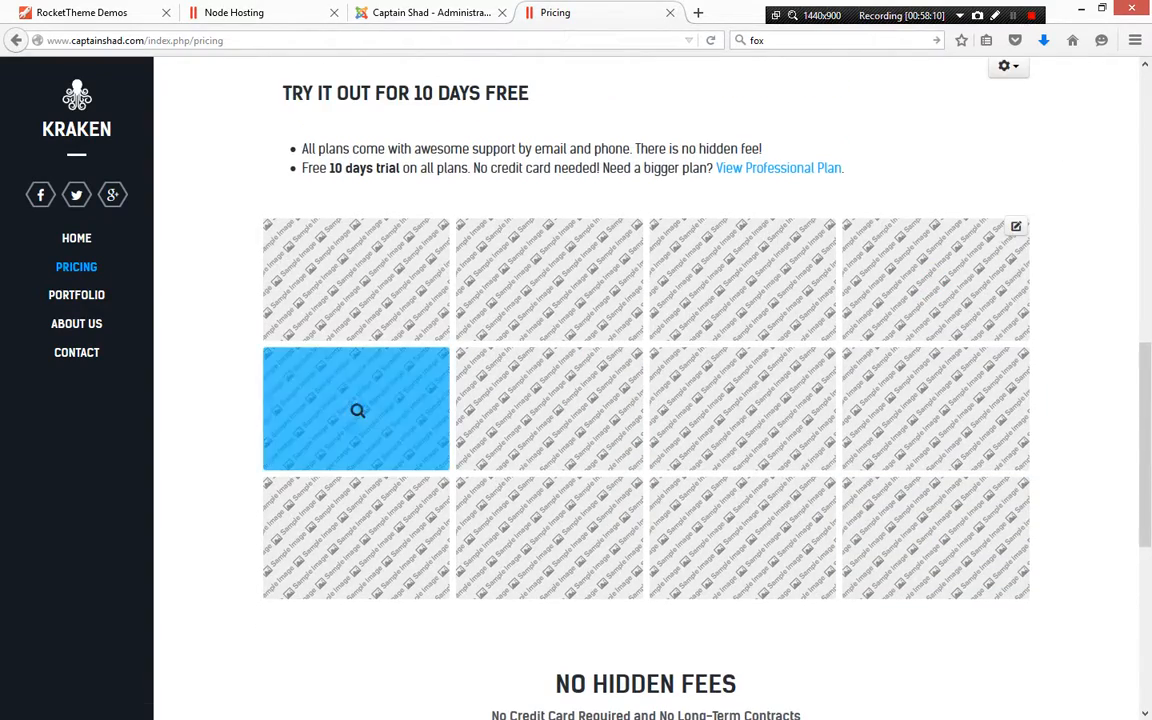
scroll(357, 406, "down", 1)
scroll(357, 406, "up", 1)
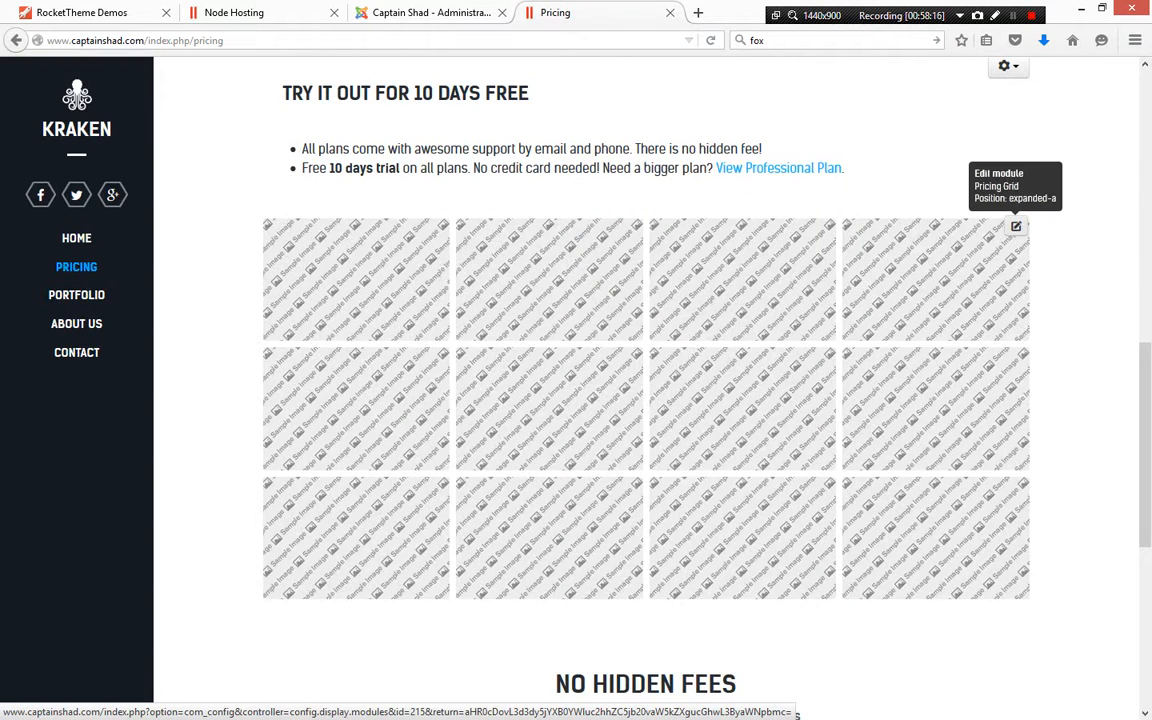
Close the Pricing article editor in the admin
left_click(430, 12)
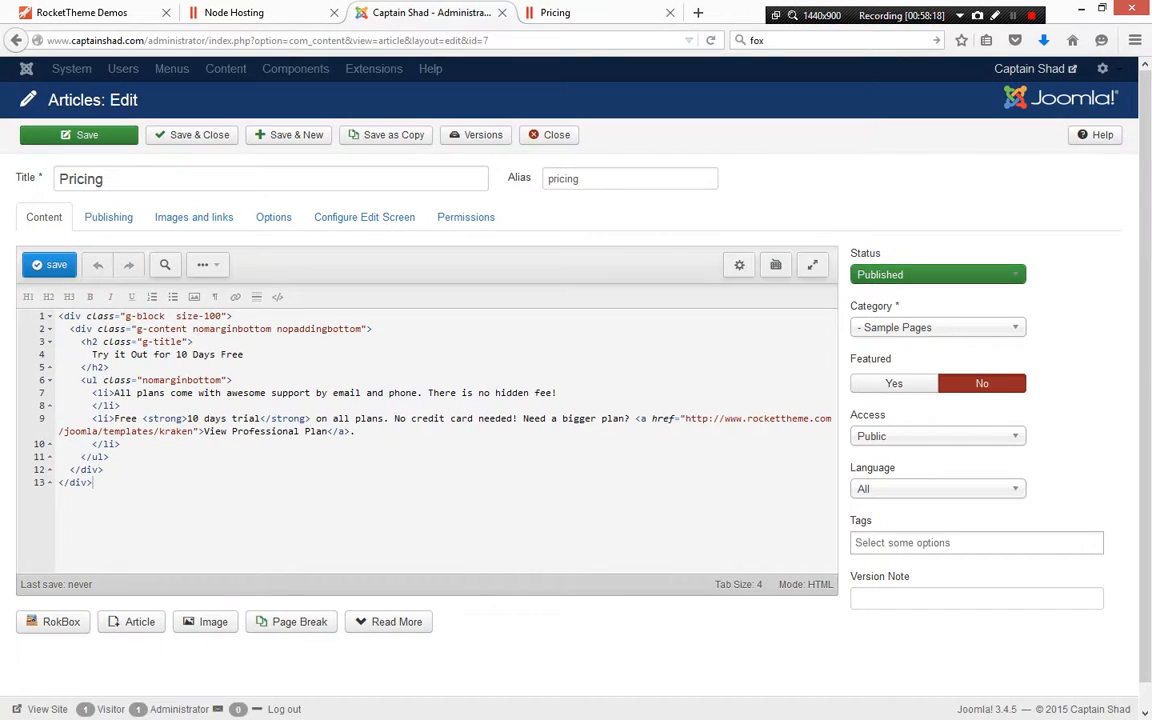
left_click(549, 134)
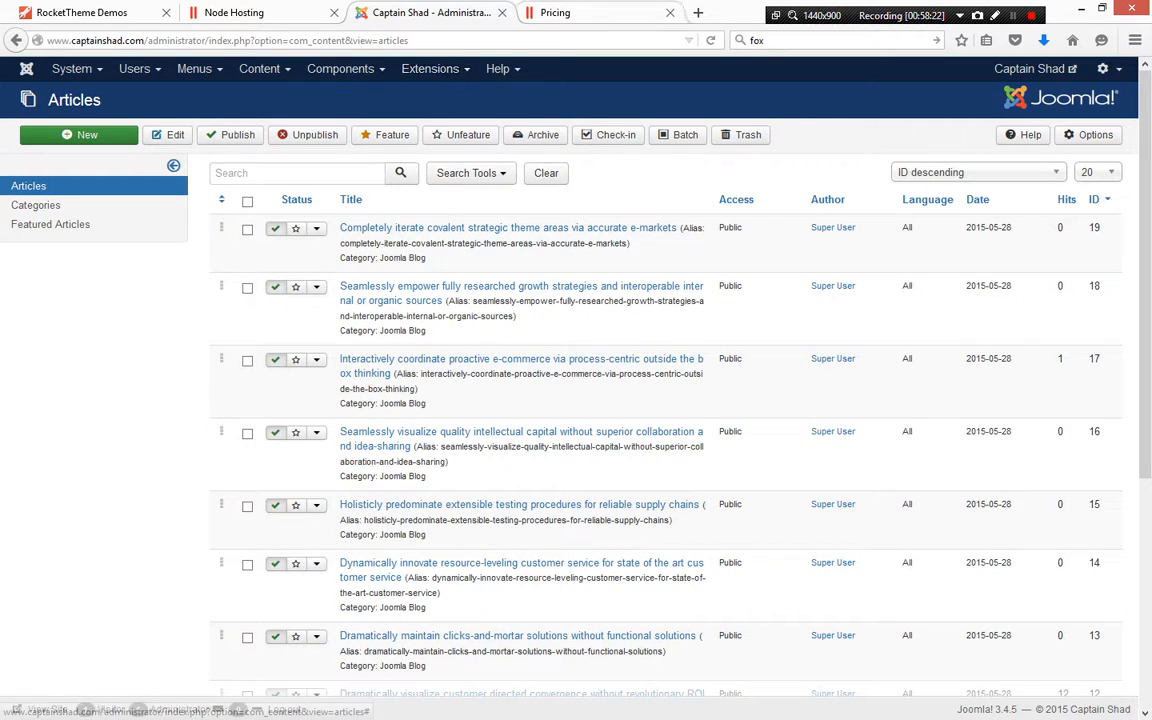
Open the Modules manager, clear the Custom HTML type filter and sort the modules by ID ascending
left_click(430, 68)
left_click(427, 129)
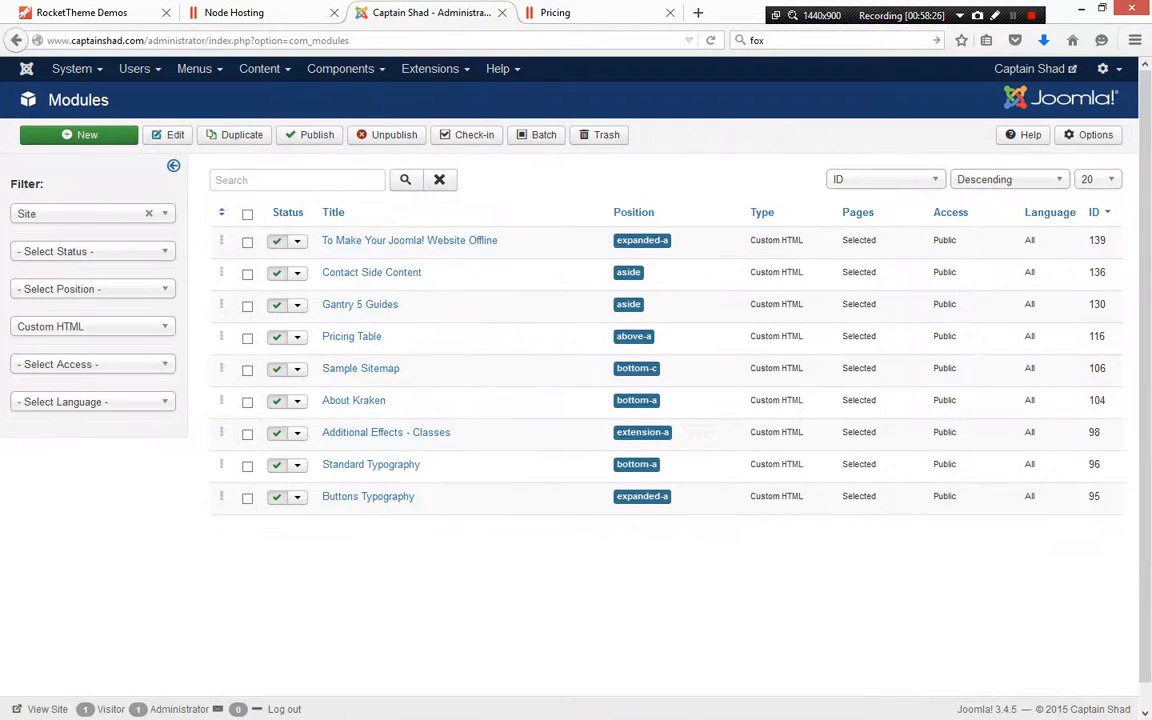
left_click(92, 327)
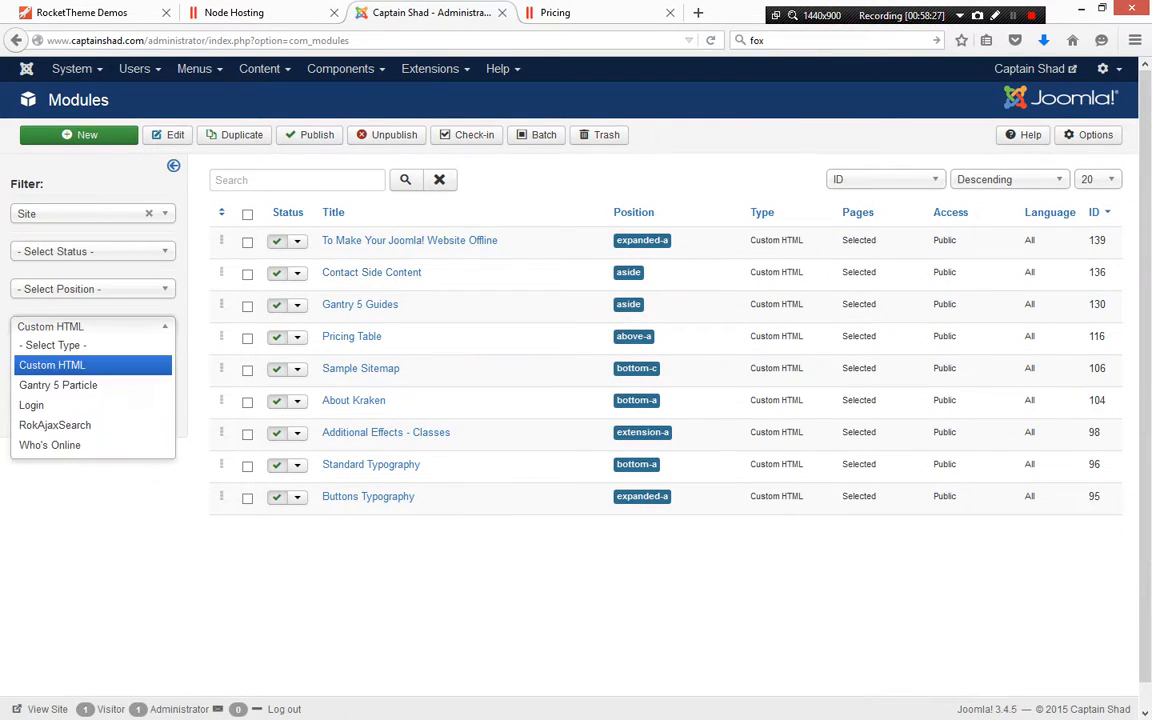
left_click(92, 327)
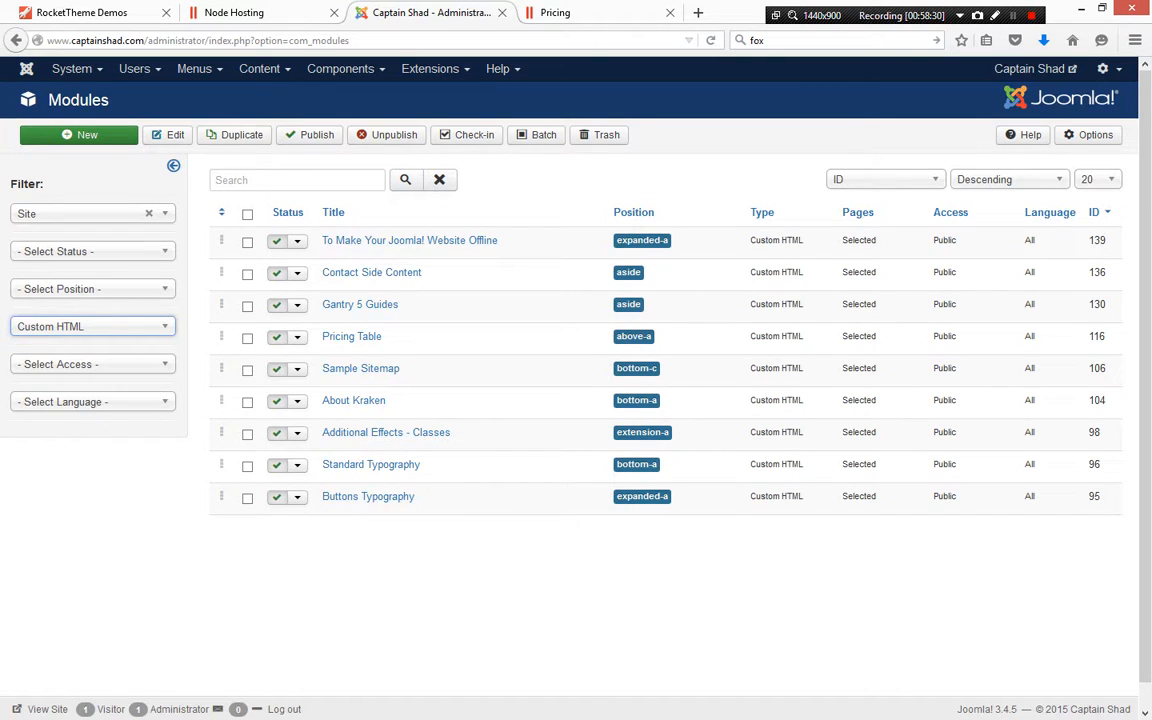
left_click(92, 327)
left_click(88, 345)
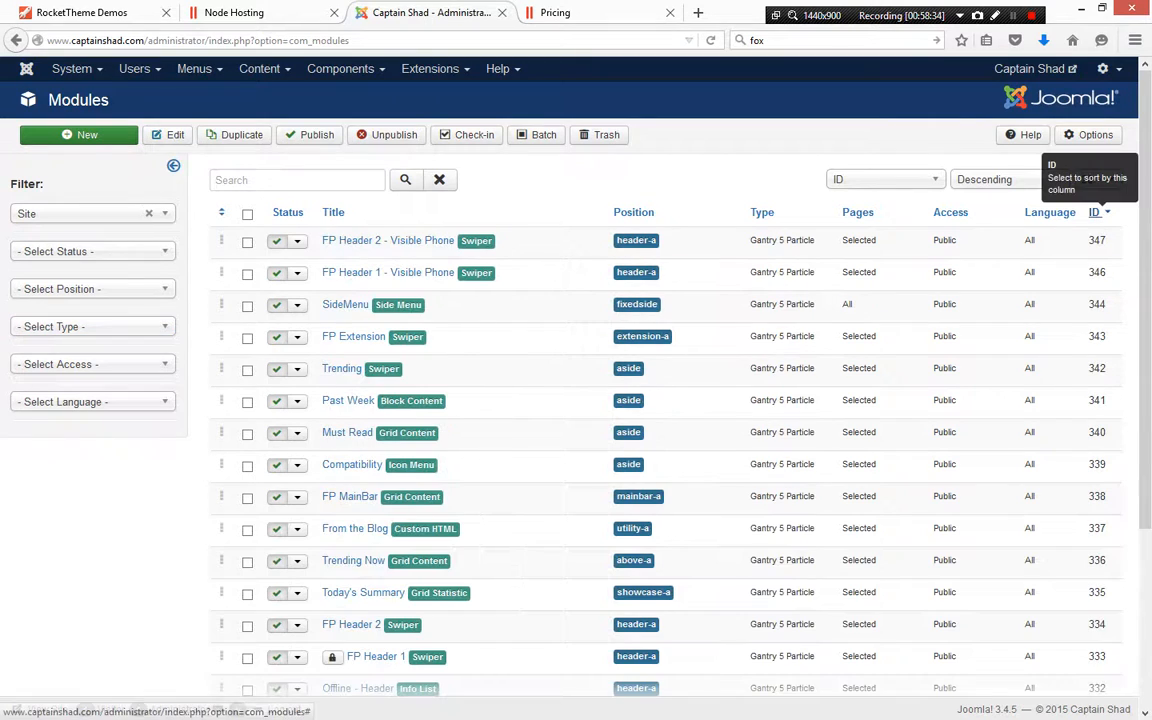
left_click(1095, 212)
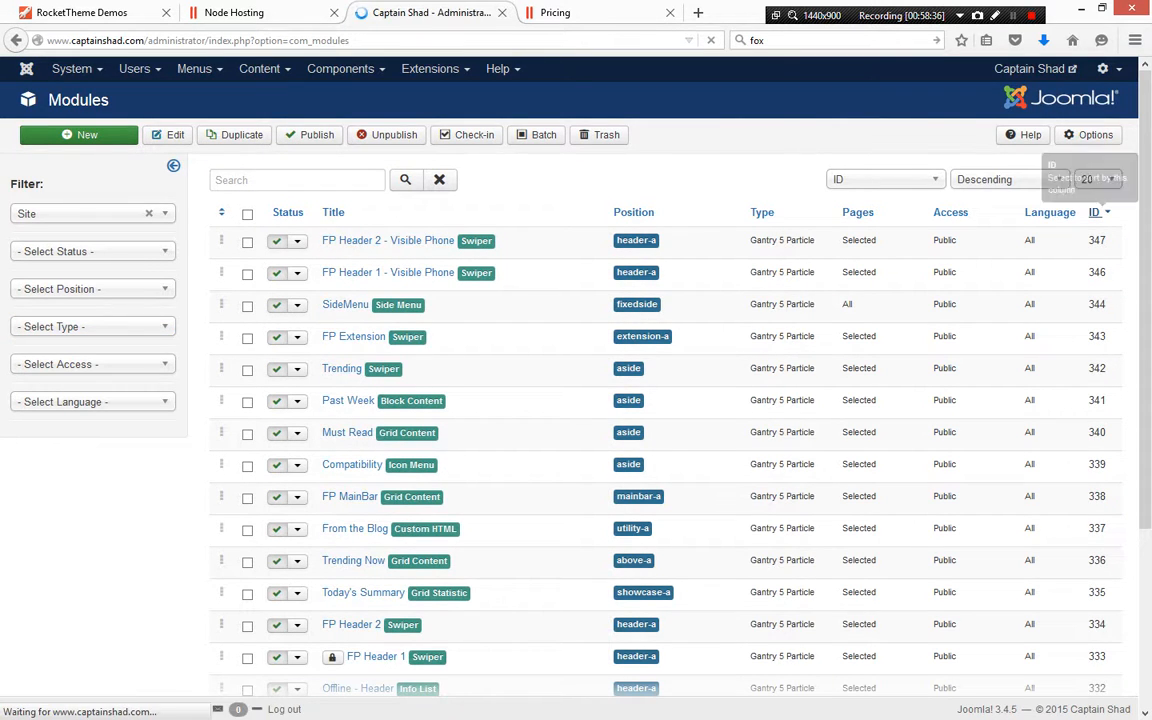
Find the Pricing Grid module in the modules list and open its Menu Assignment settings
scroll(1095, 212, "down", 1)
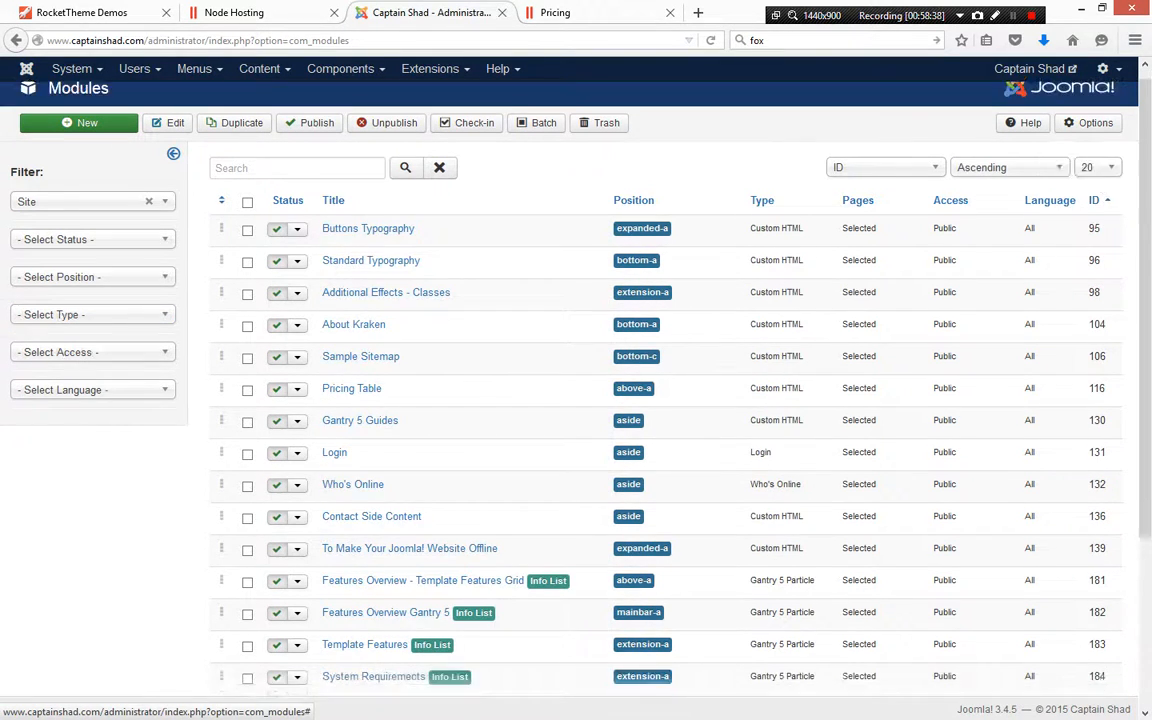
scroll(1095, 212, "down", 4)
left_click(322, 645)
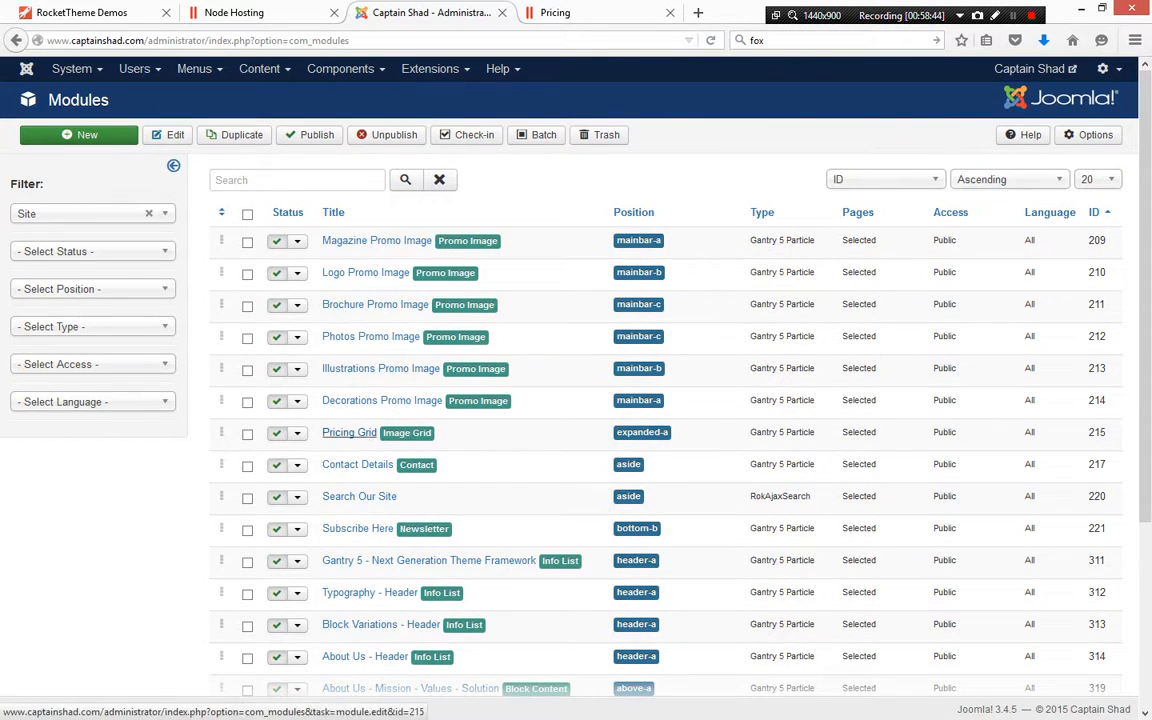
left_click(349, 432)
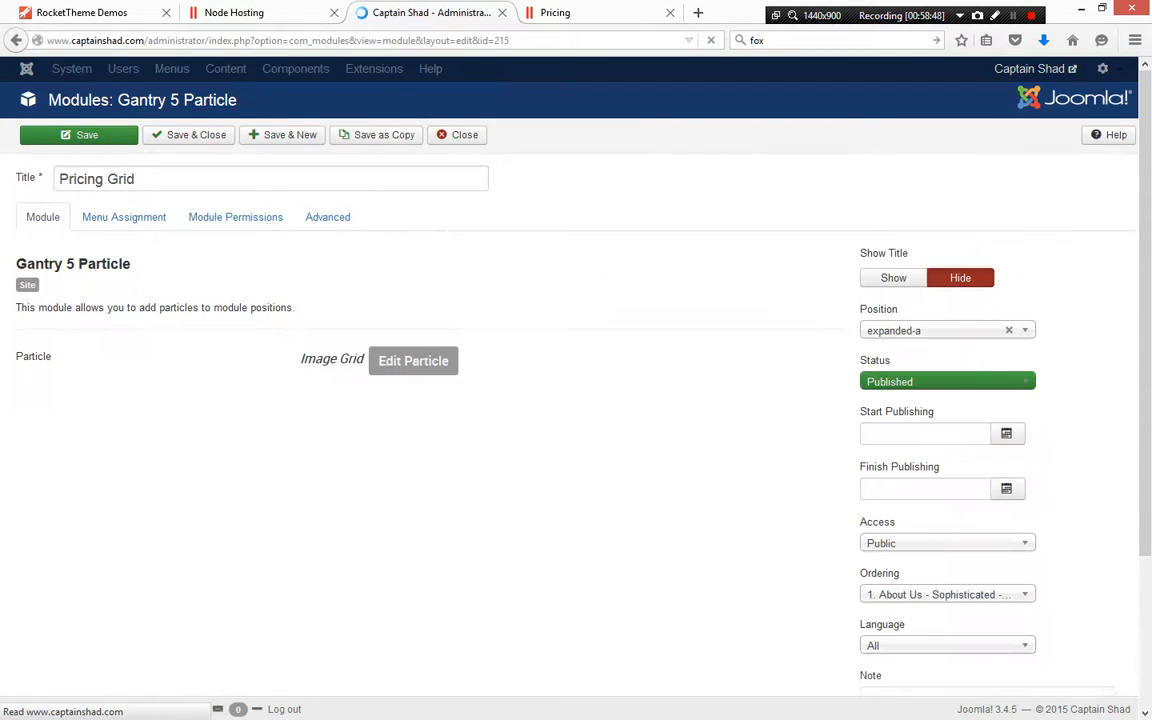
left_click(124, 217)
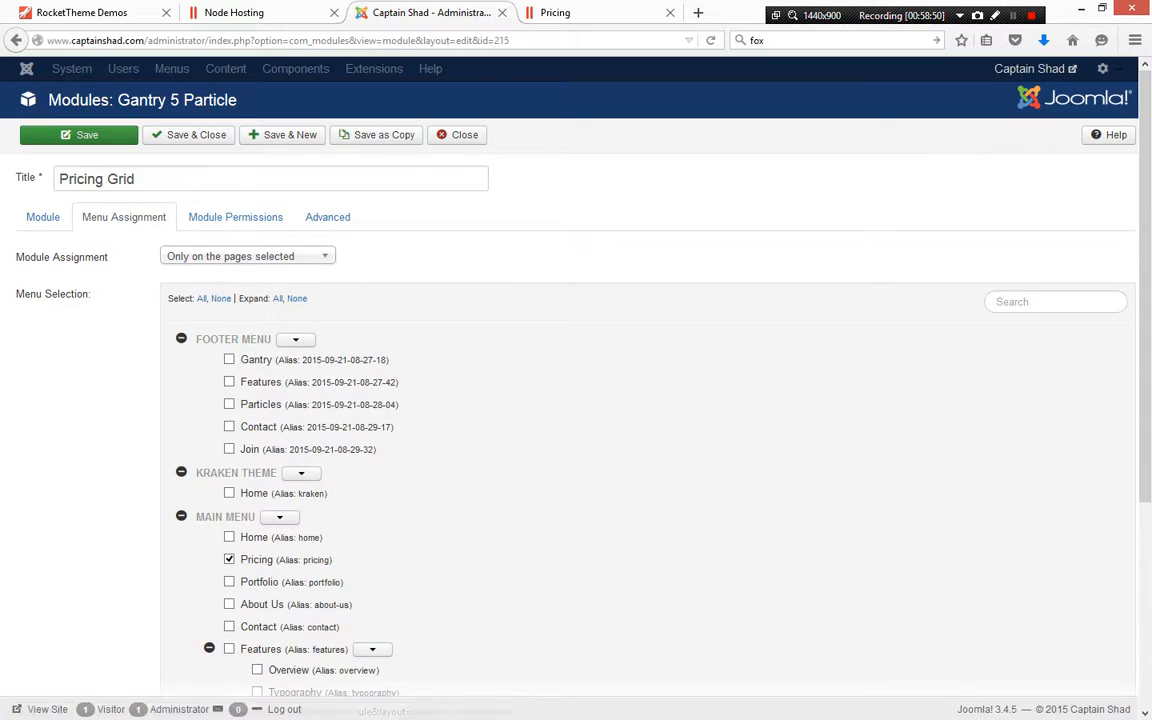
Review which menu items the Pricing Grid module is assigned to, then close the module
scroll(576, 400, "down", 2)
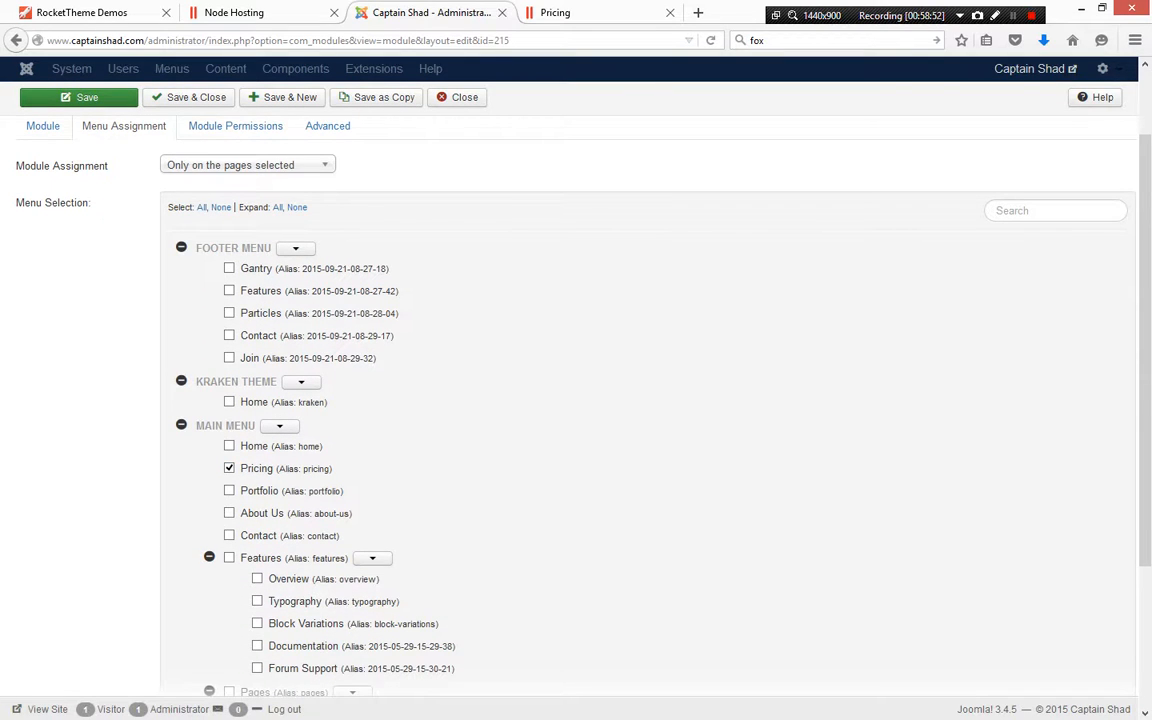
scroll(257, 403, "down", 4)
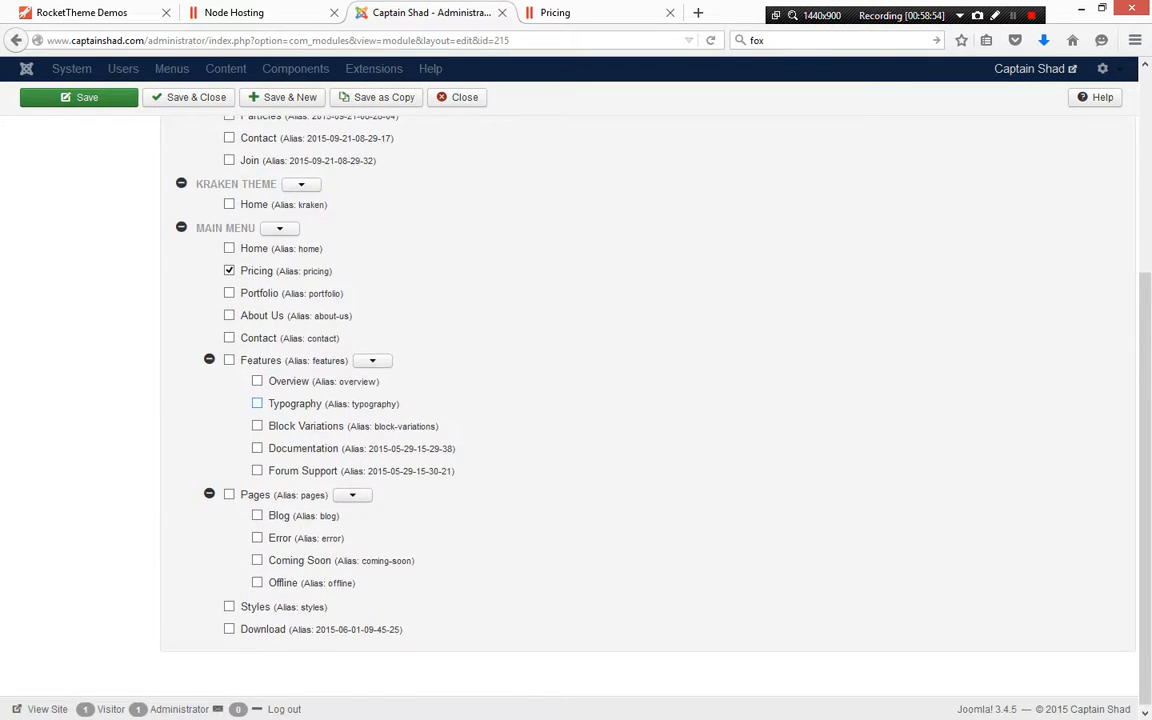
scroll(257, 403, "up", 2)
scroll(257, 403, "up", 4)
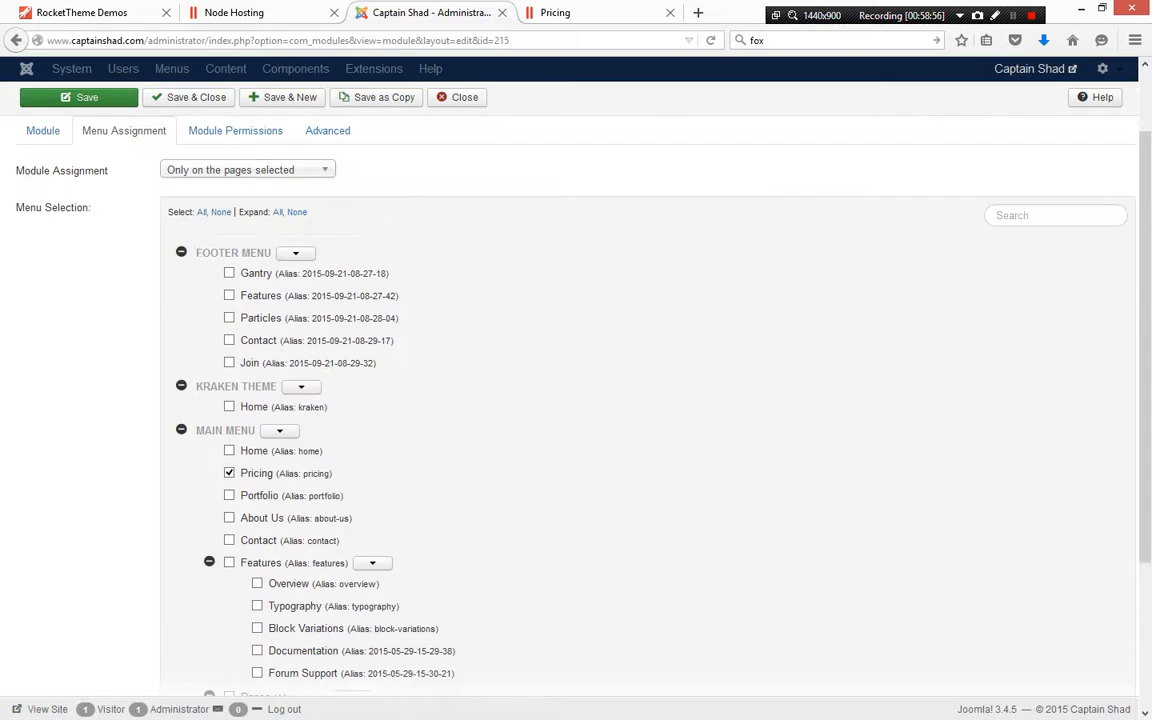
left_click(458, 134)
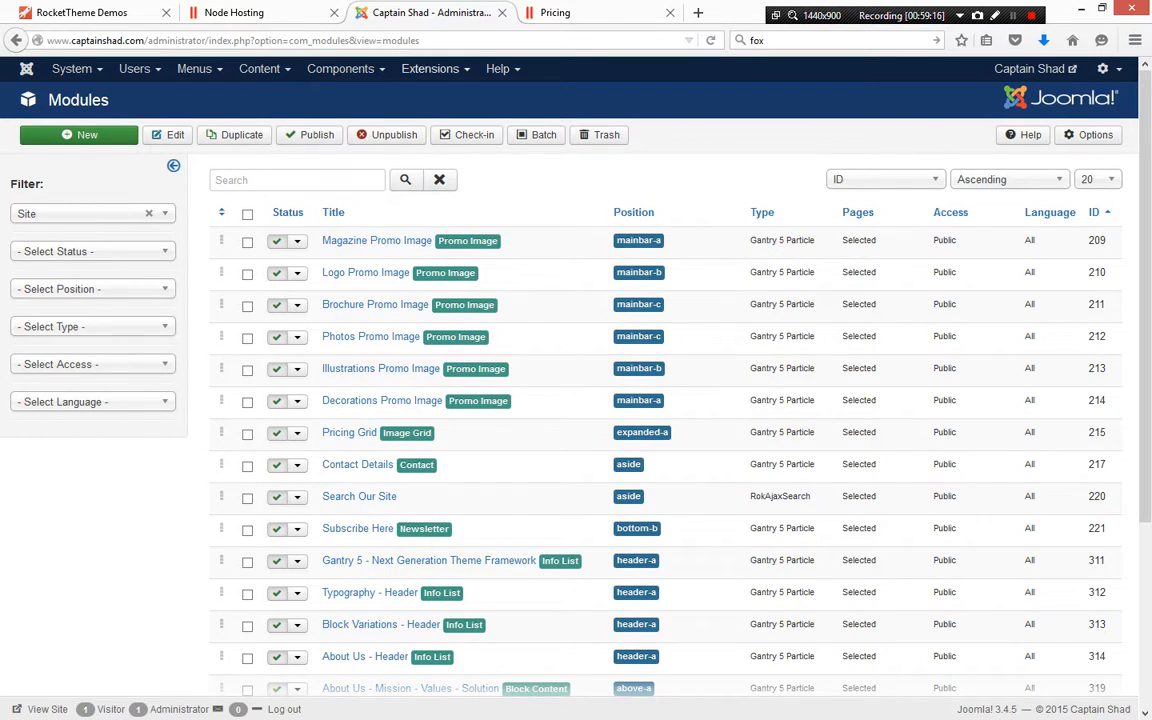
left_click(435, 69)
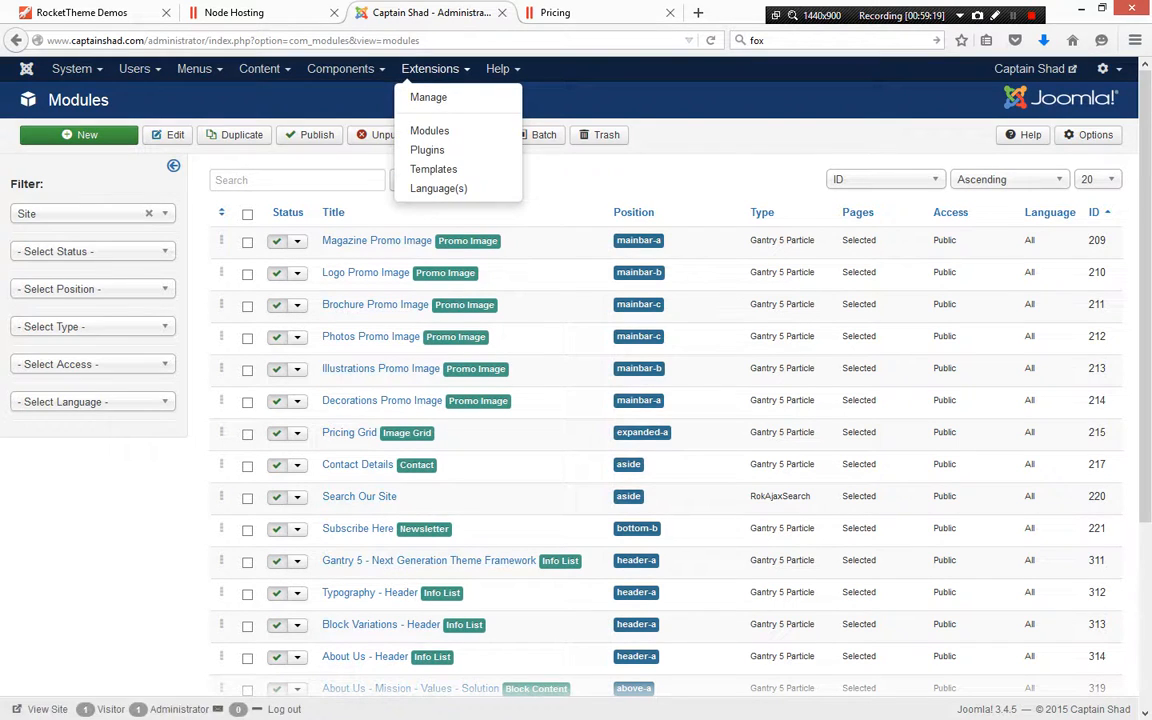
mouse_move(345, 69)
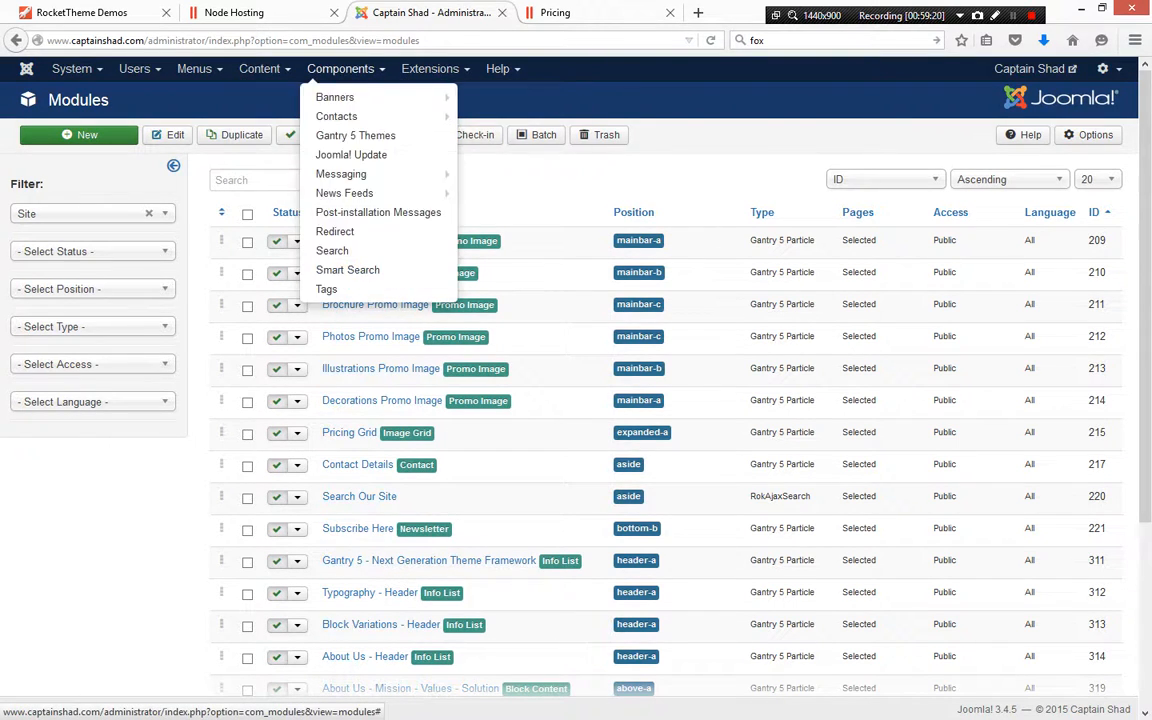
mouse_move(430, 69)
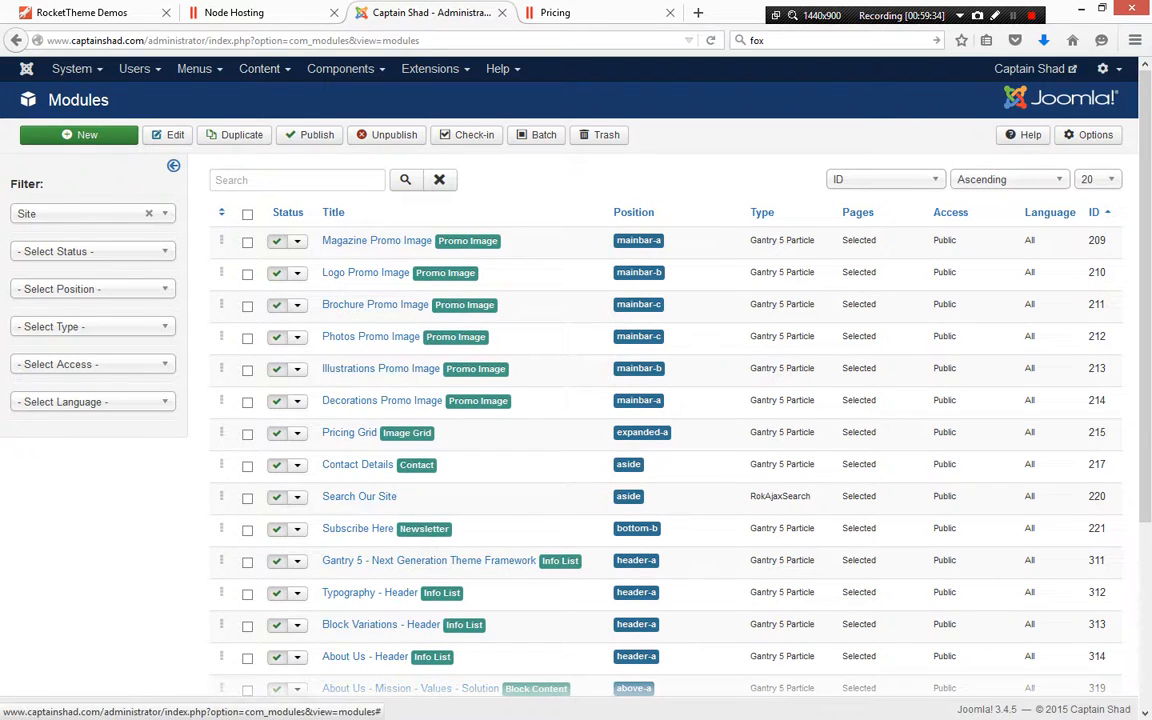
Open the front-end Home page and scroll through its module sections
left_click(556, 13)
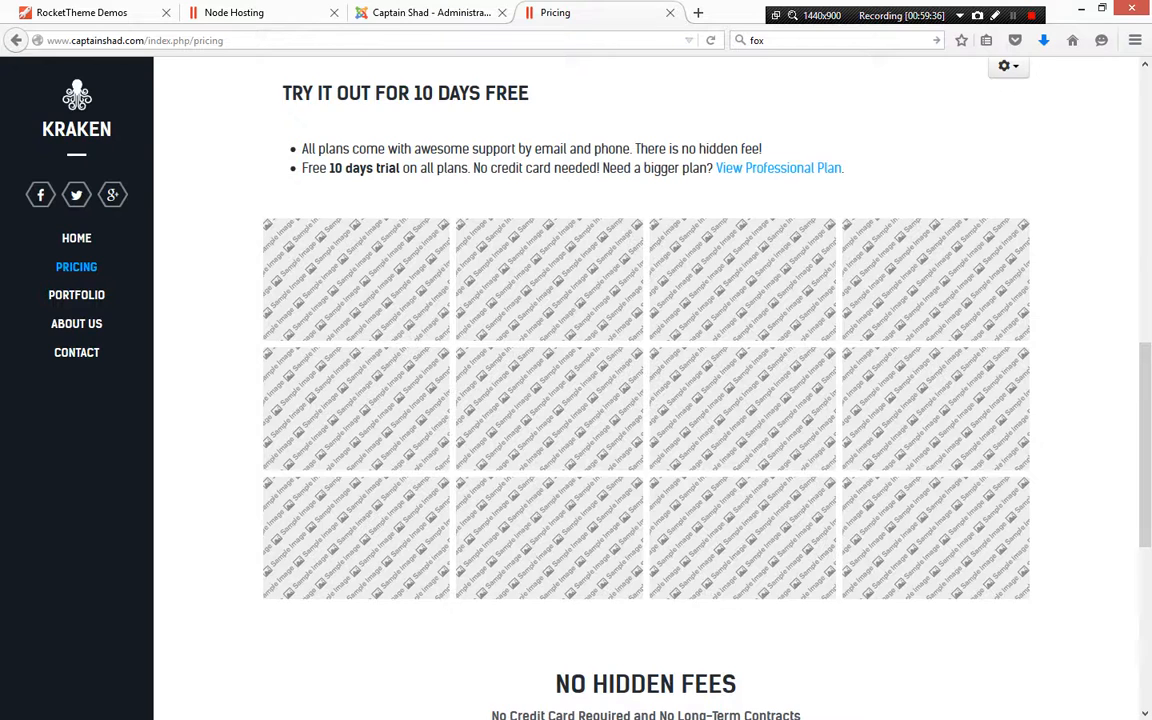
scroll(646, 388, "up", 3)
left_click(77, 239)
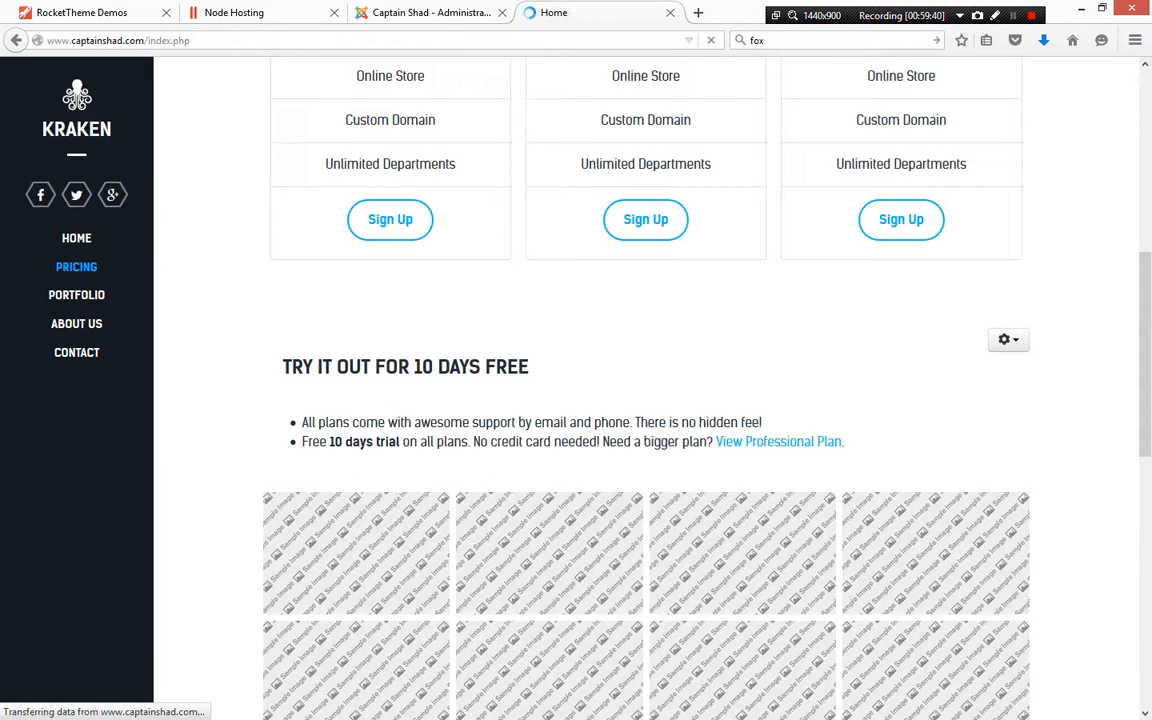
scroll(646, 388, "down", 10)
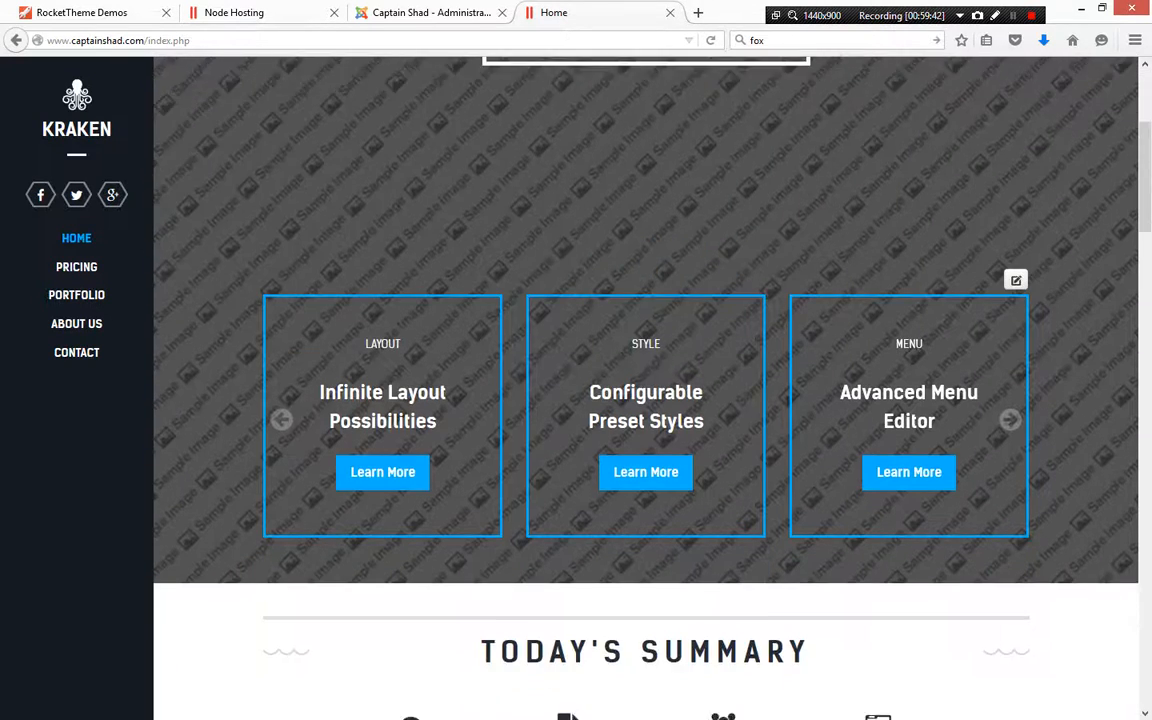
scroll(646, 388, "down", 10)
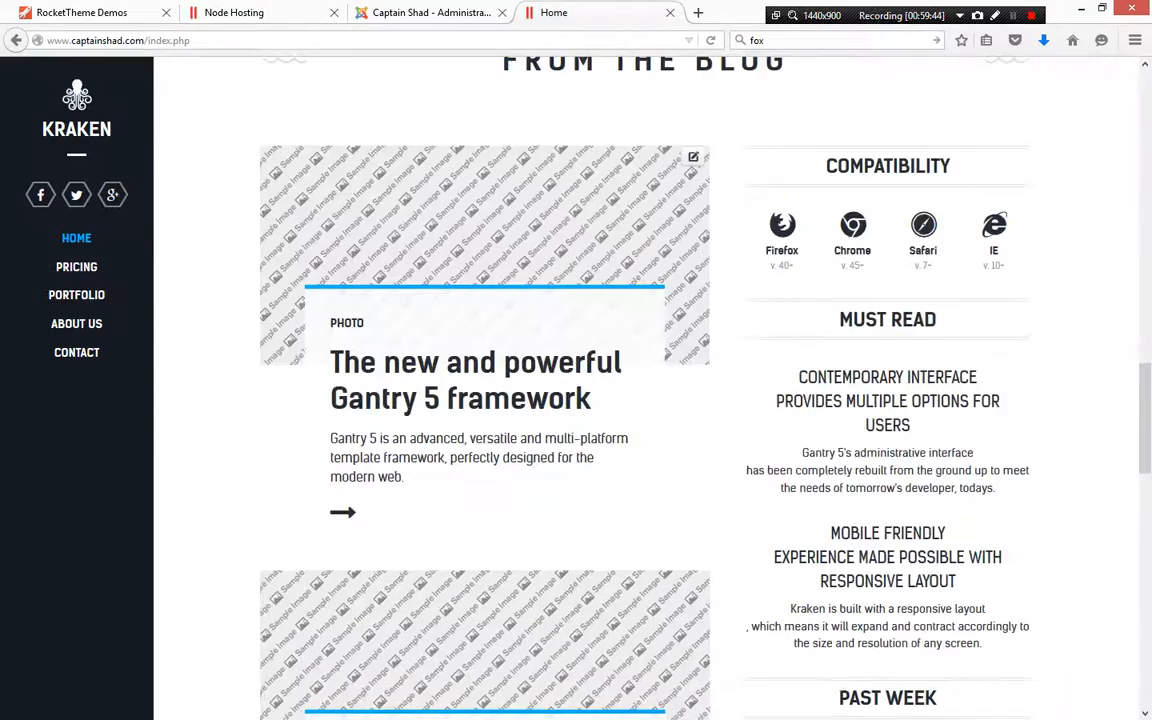
scroll(646, 388, "up", 20)
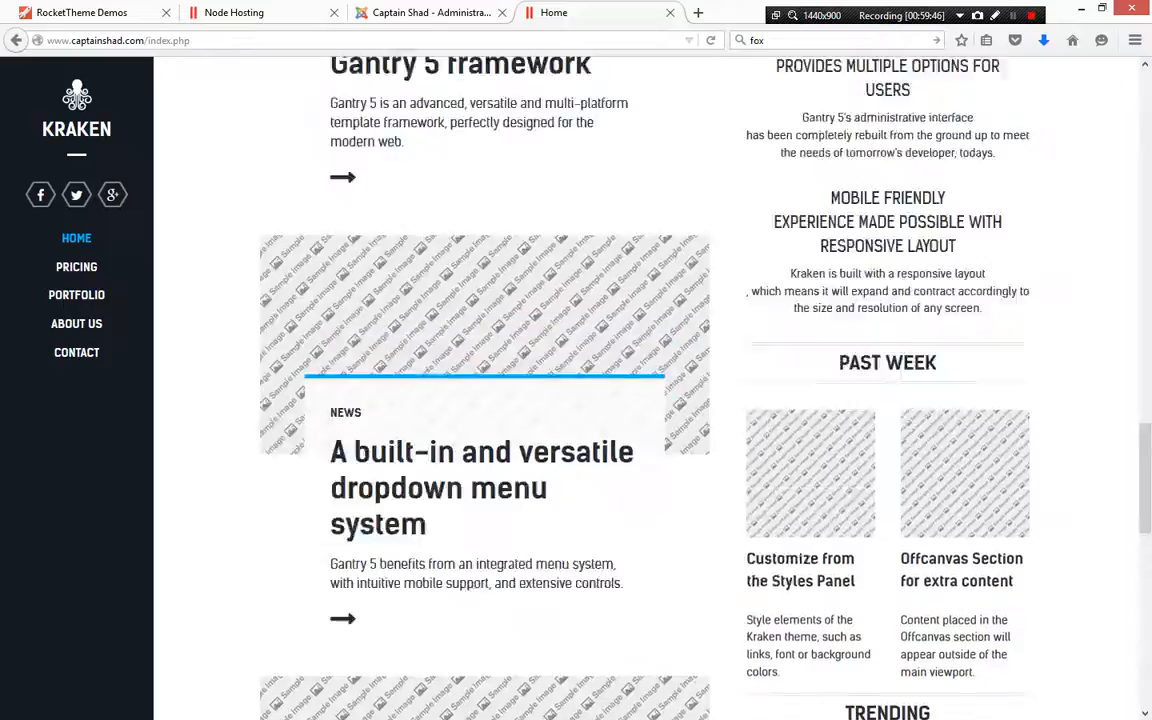
scroll(646, 388, "up", 3)
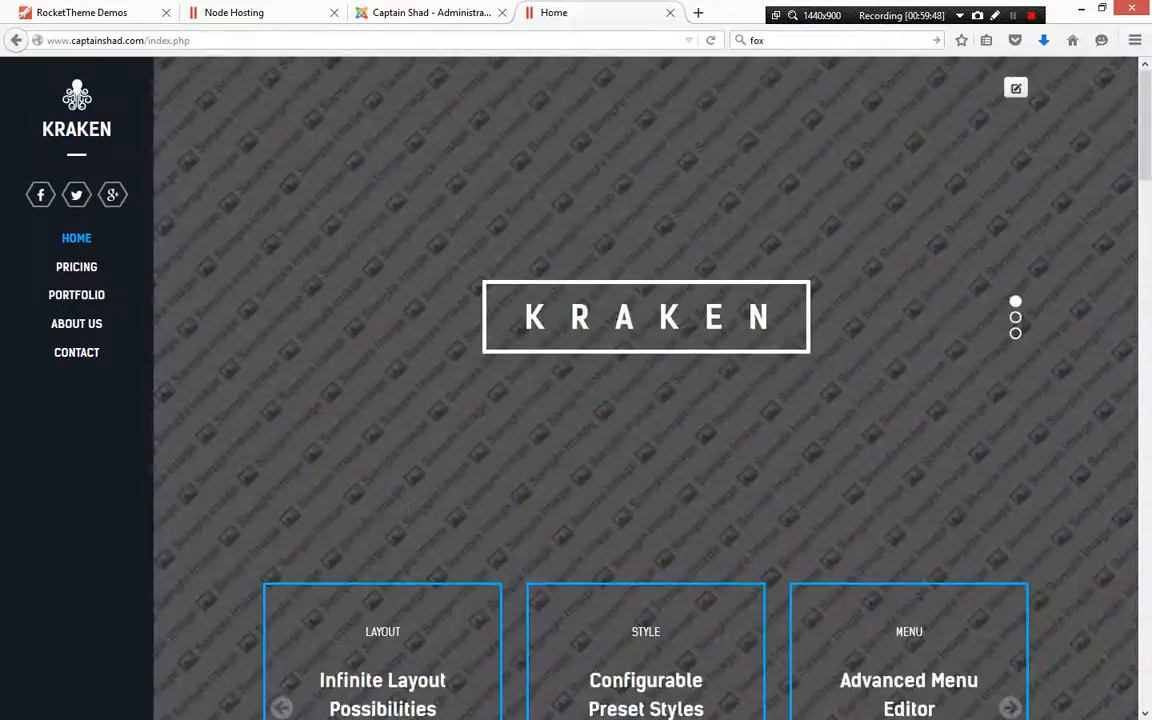
scroll(646, 388, "down", 3)
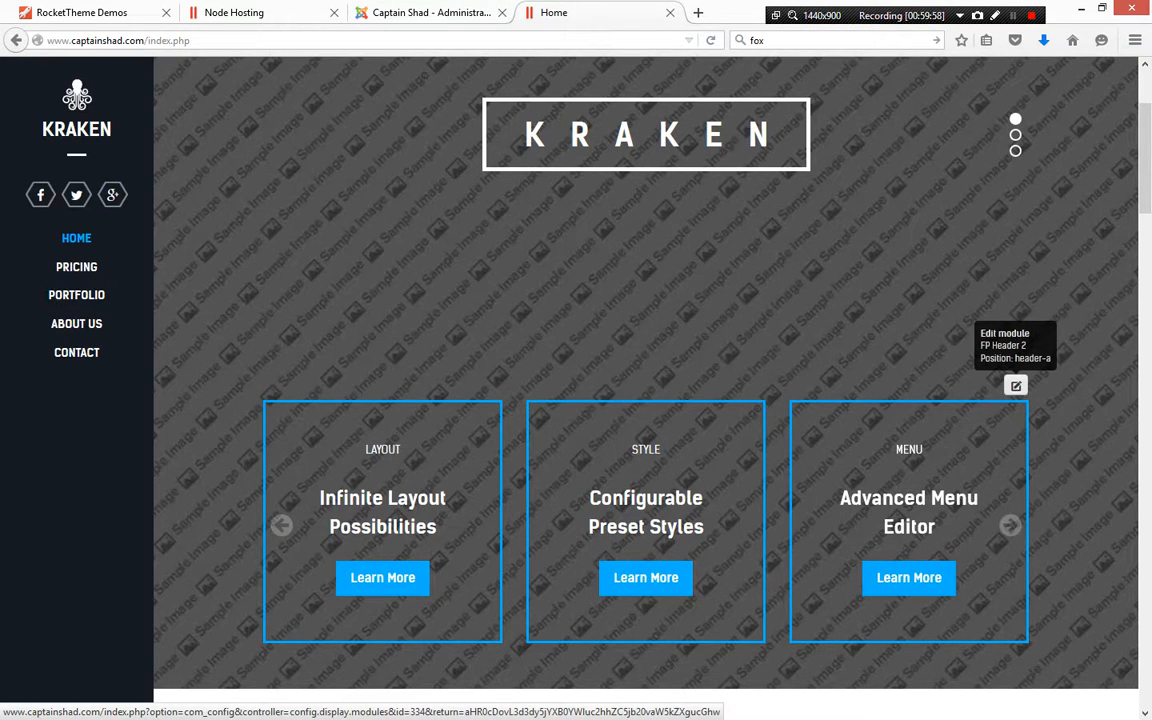
Scroll through the front-end Home page to examine its module sections from header to footer
scroll(325, 520, "down", 3)
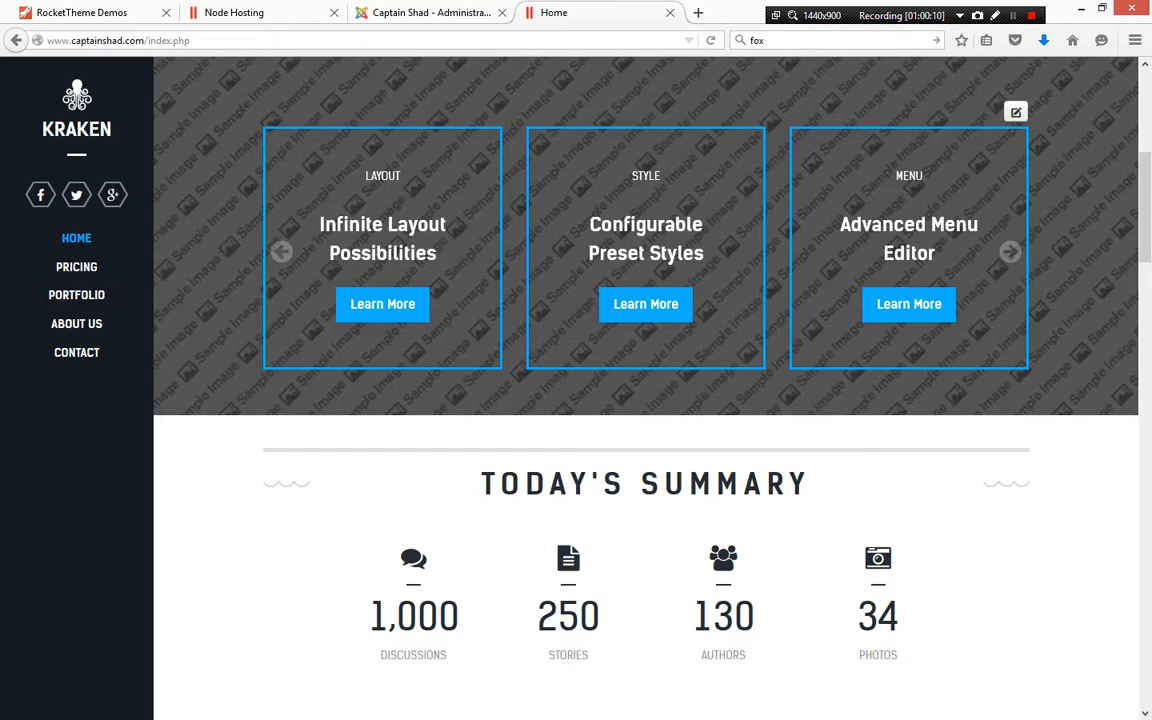
scroll(645, 380, "up", 3)
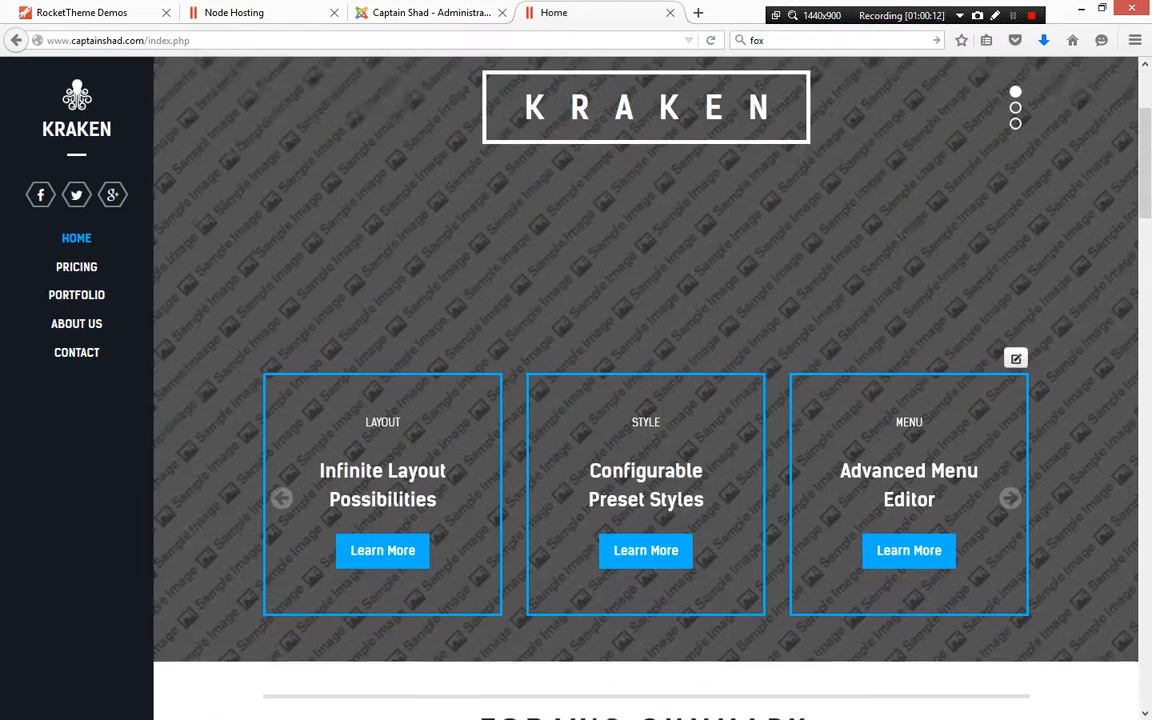
scroll(645, 388, "up", 2)
scroll(645, 388, "down", 2)
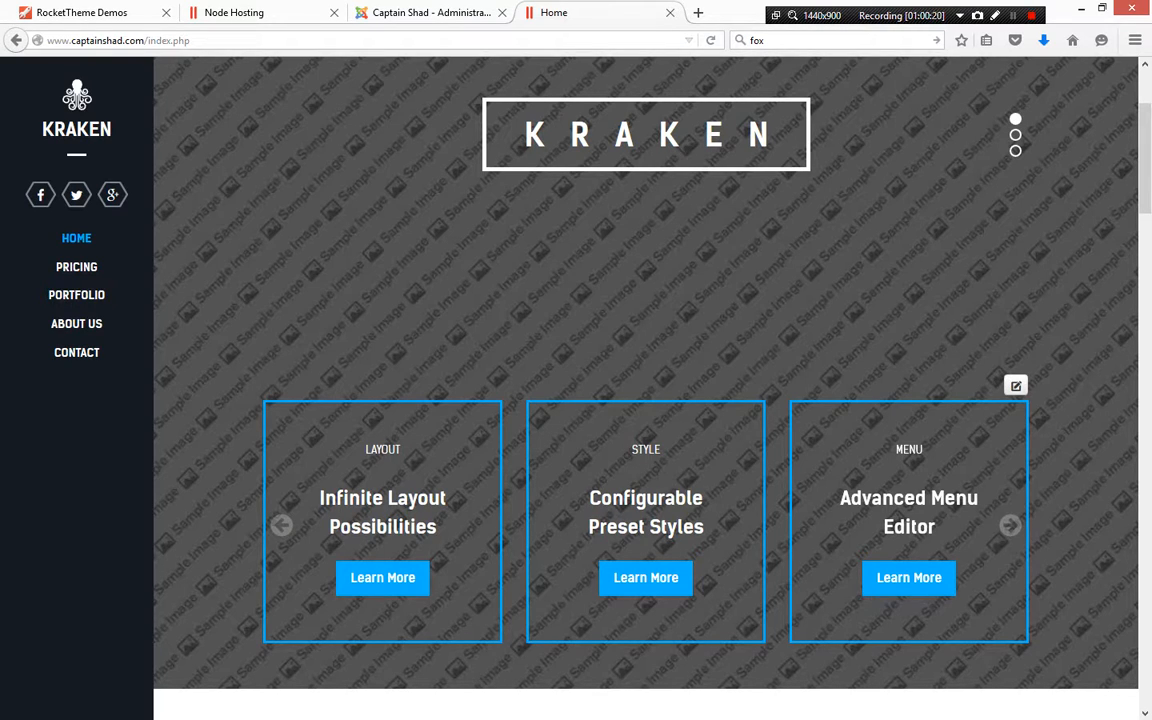
scroll(646, 400, "down", 3)
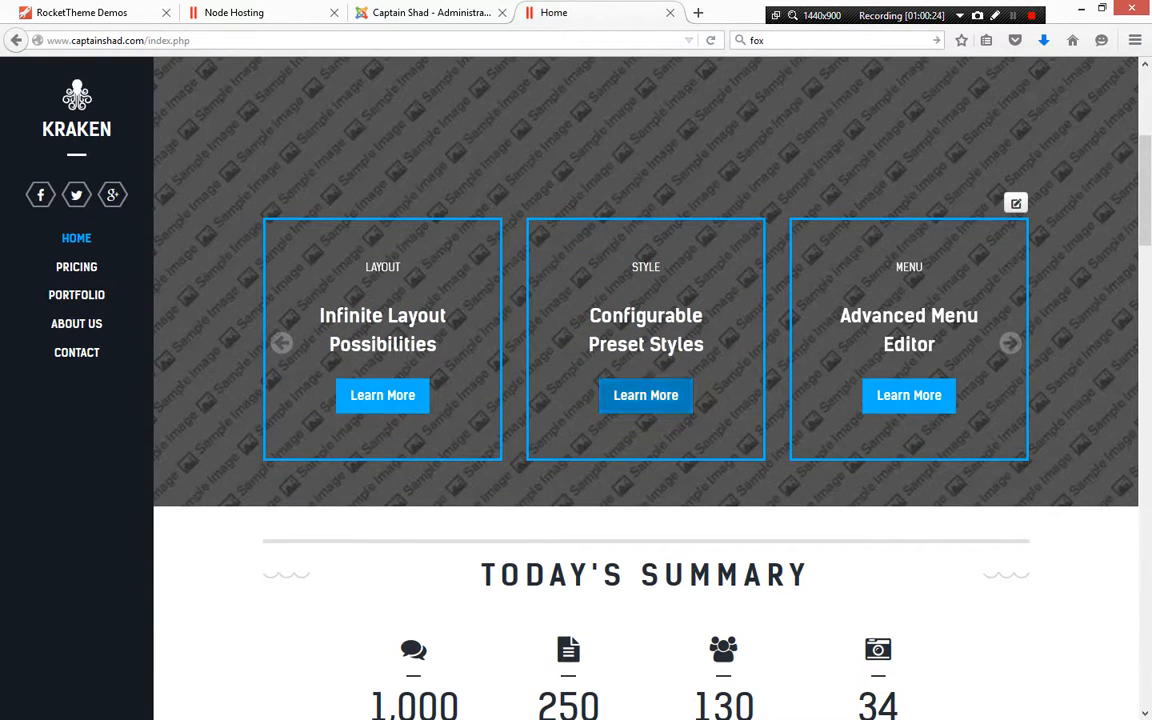
scroll(382, 395, "down", 3)
scroll(646, 400, "down", 3)
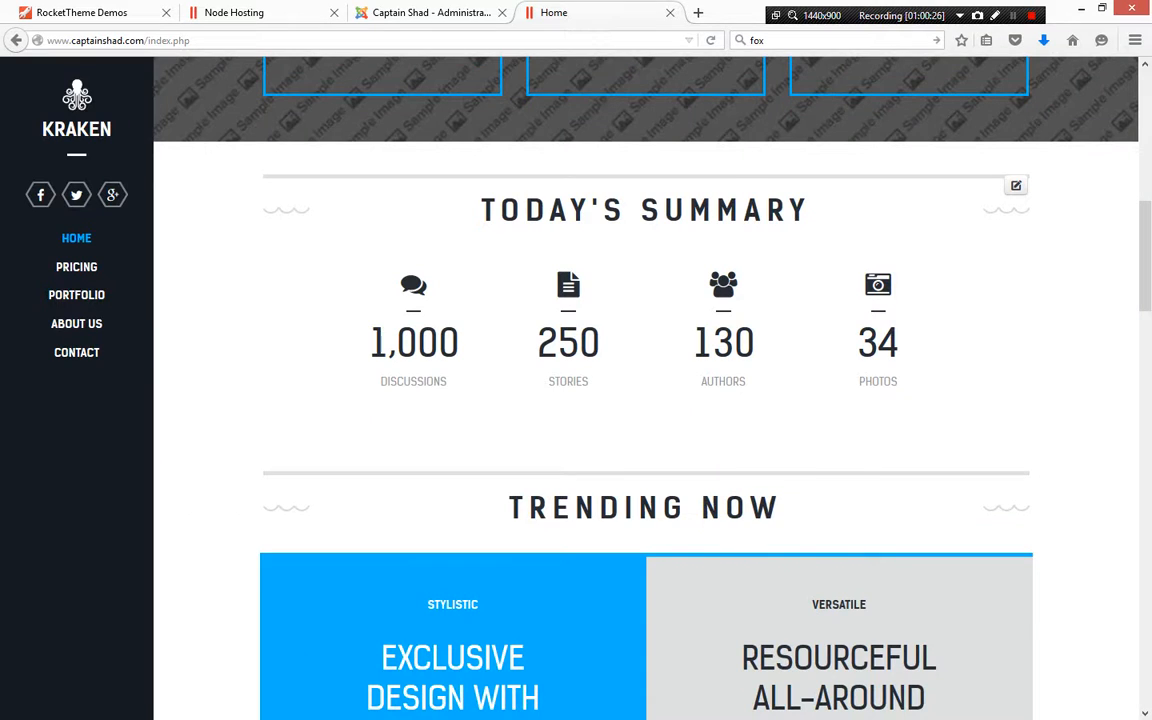
scroll(646, 400, "down", 5)
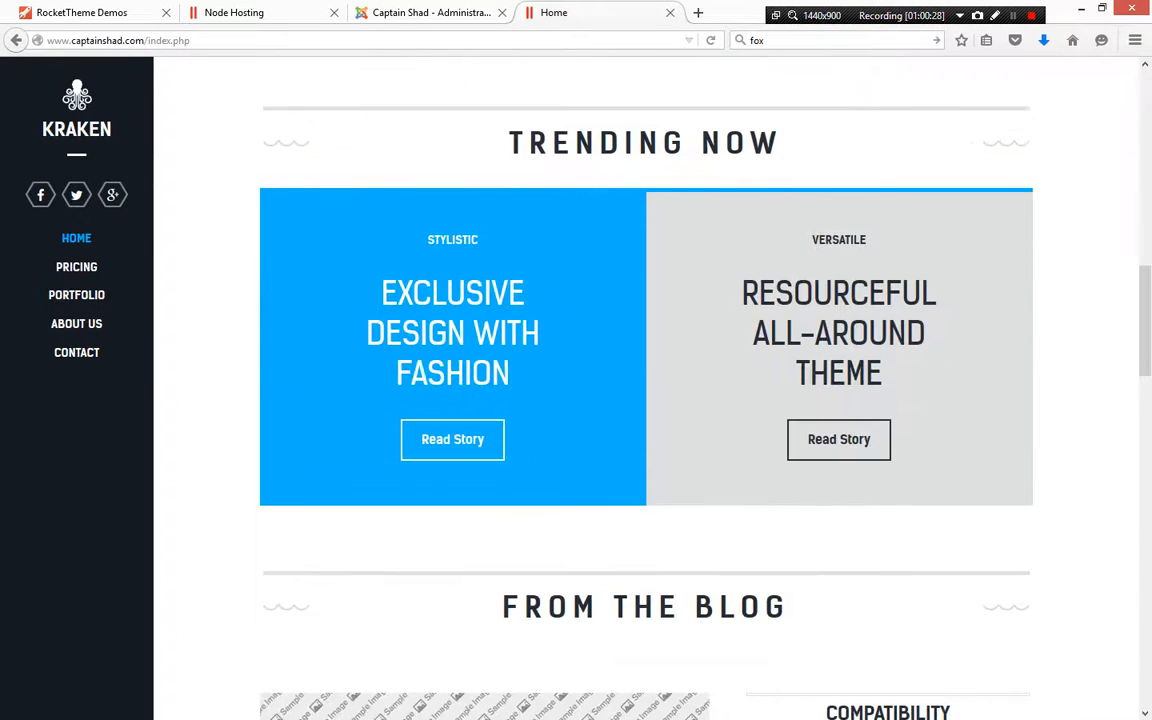
scroll(646, 400, "down", 5)
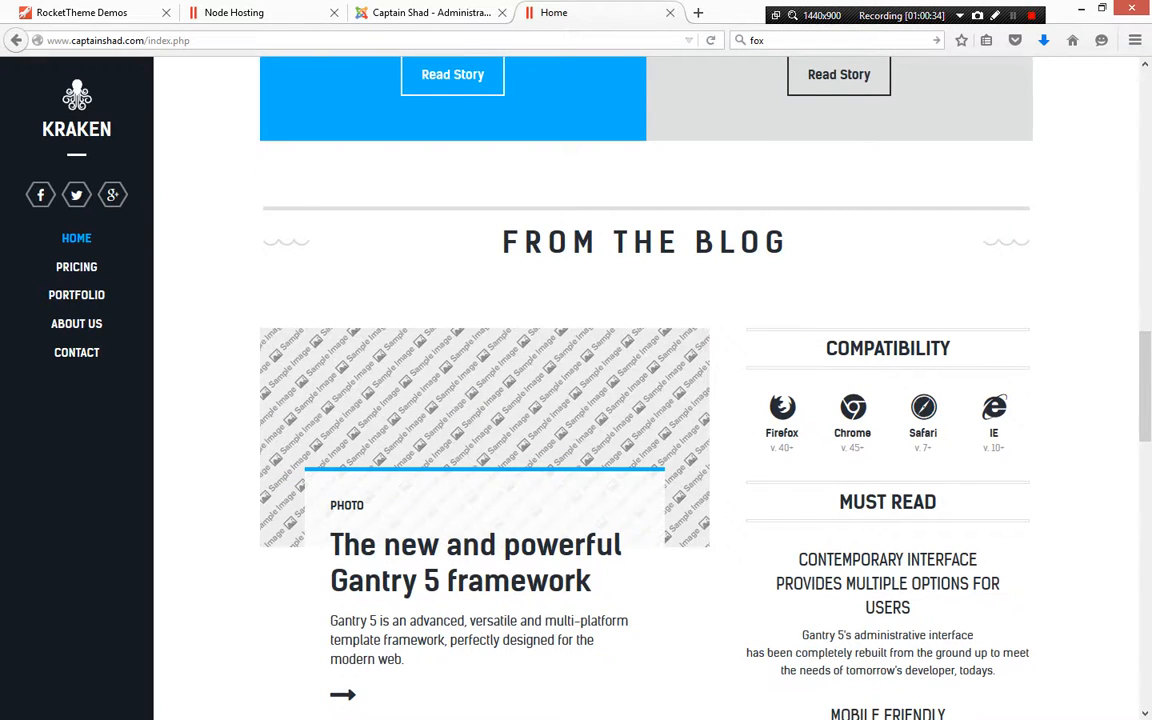
scroll(646, 400, "down", 9)
scroll(646, 400, "down", 11)
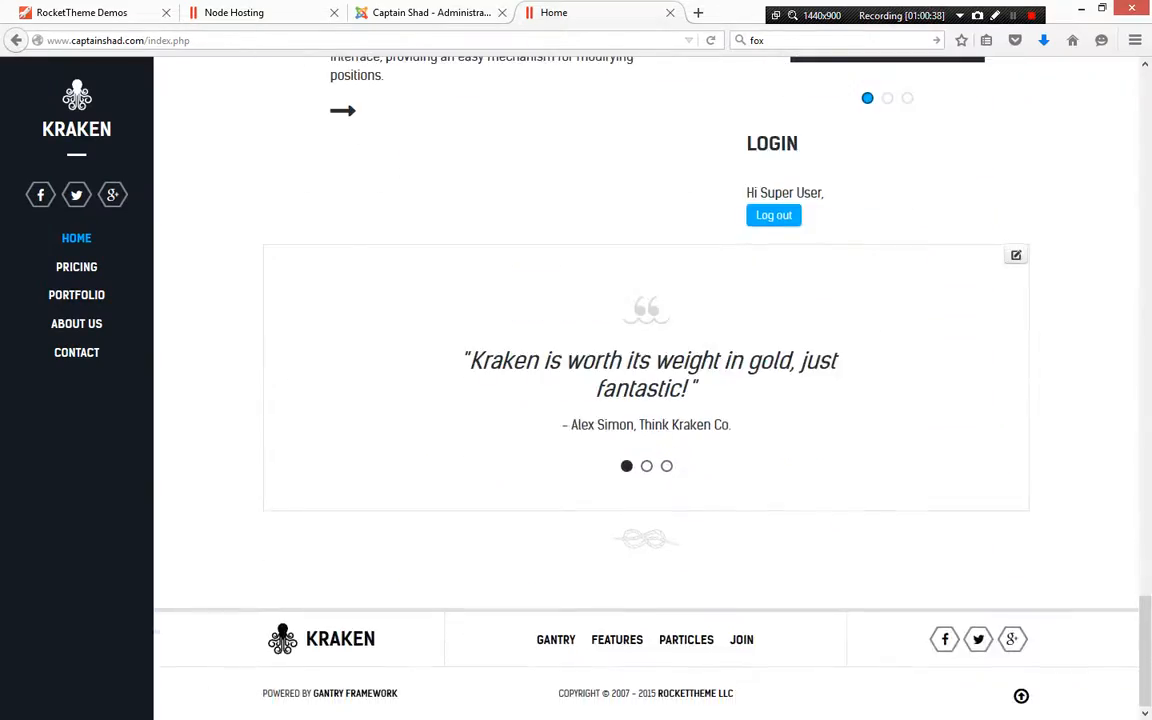
scroll(646, 400, "up", 18)
scroll(646, 400, "up", 12)
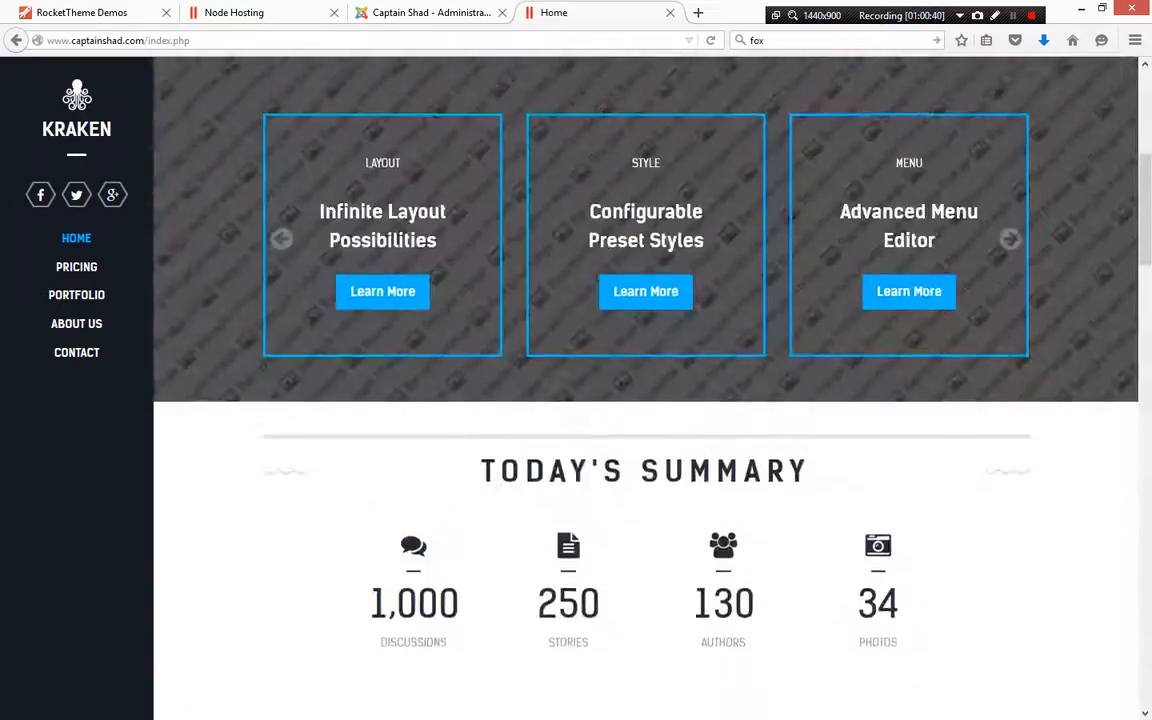